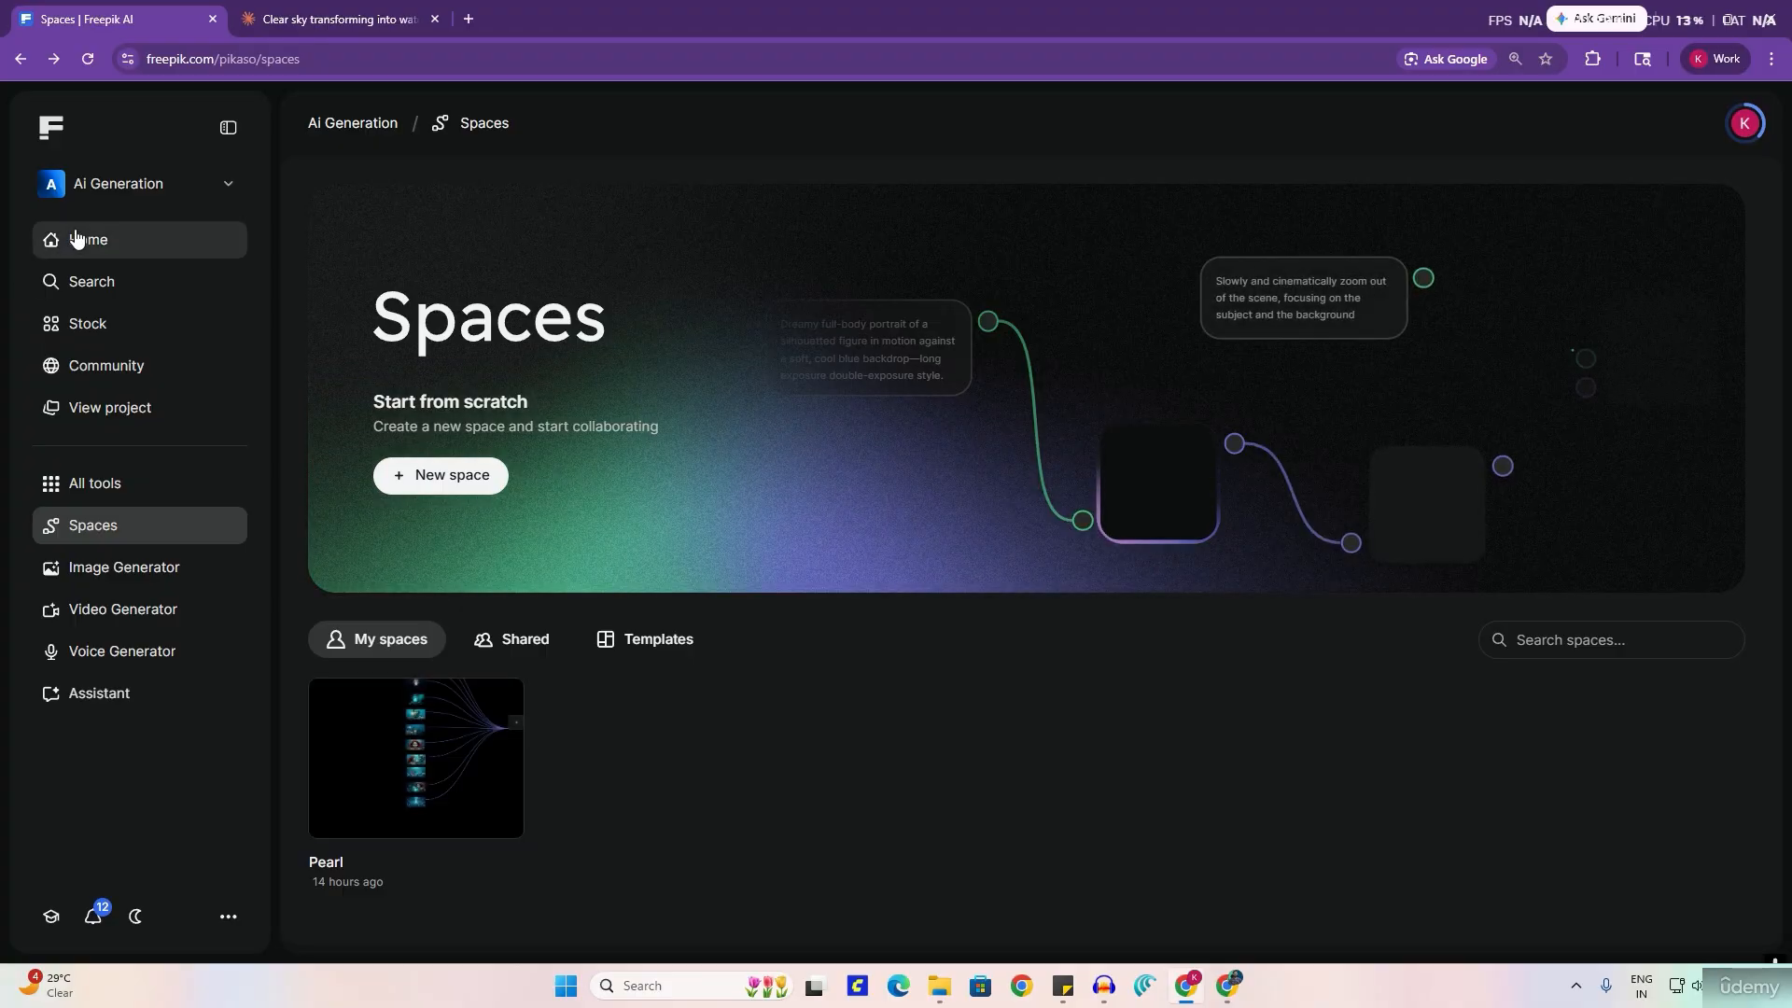
Step: Return to the Home page, and open the existing Pearl space from the Spaces section
{"action": "left_click", "coordinate": [84, 240]}
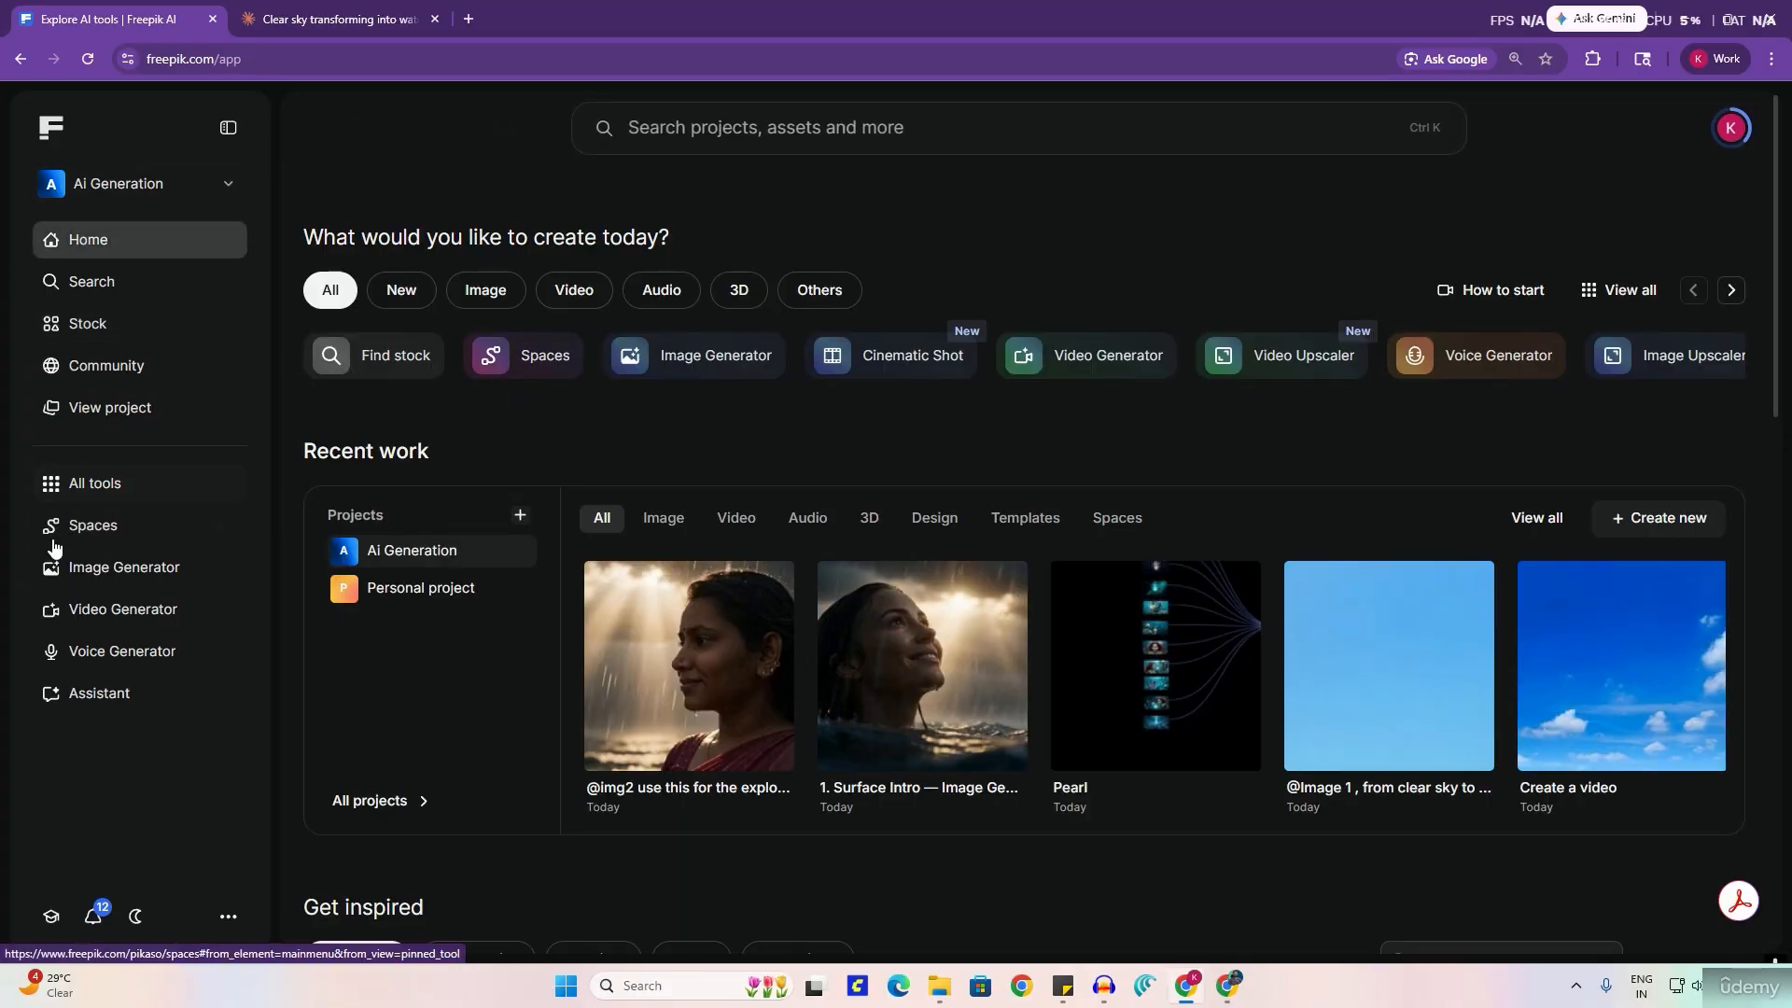
{"action": "left_click", "coordinate": [227, 128]}
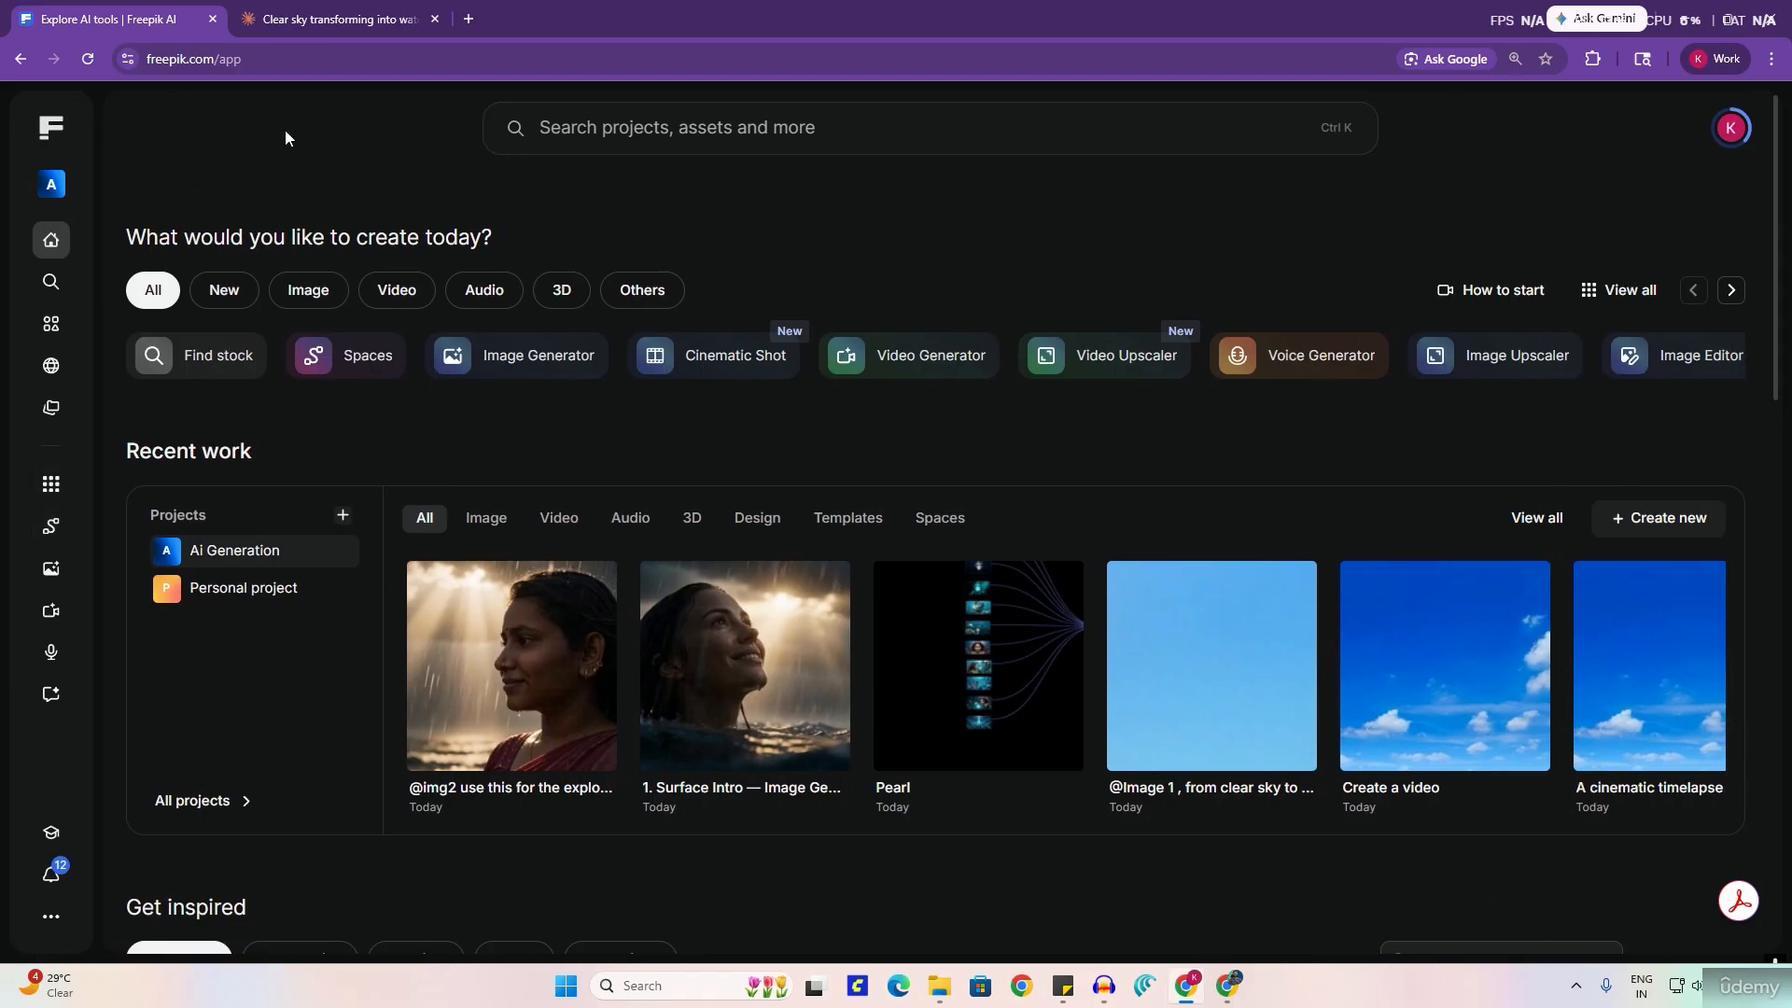
{"action": "left_click", "coordinate": [49, 129]}
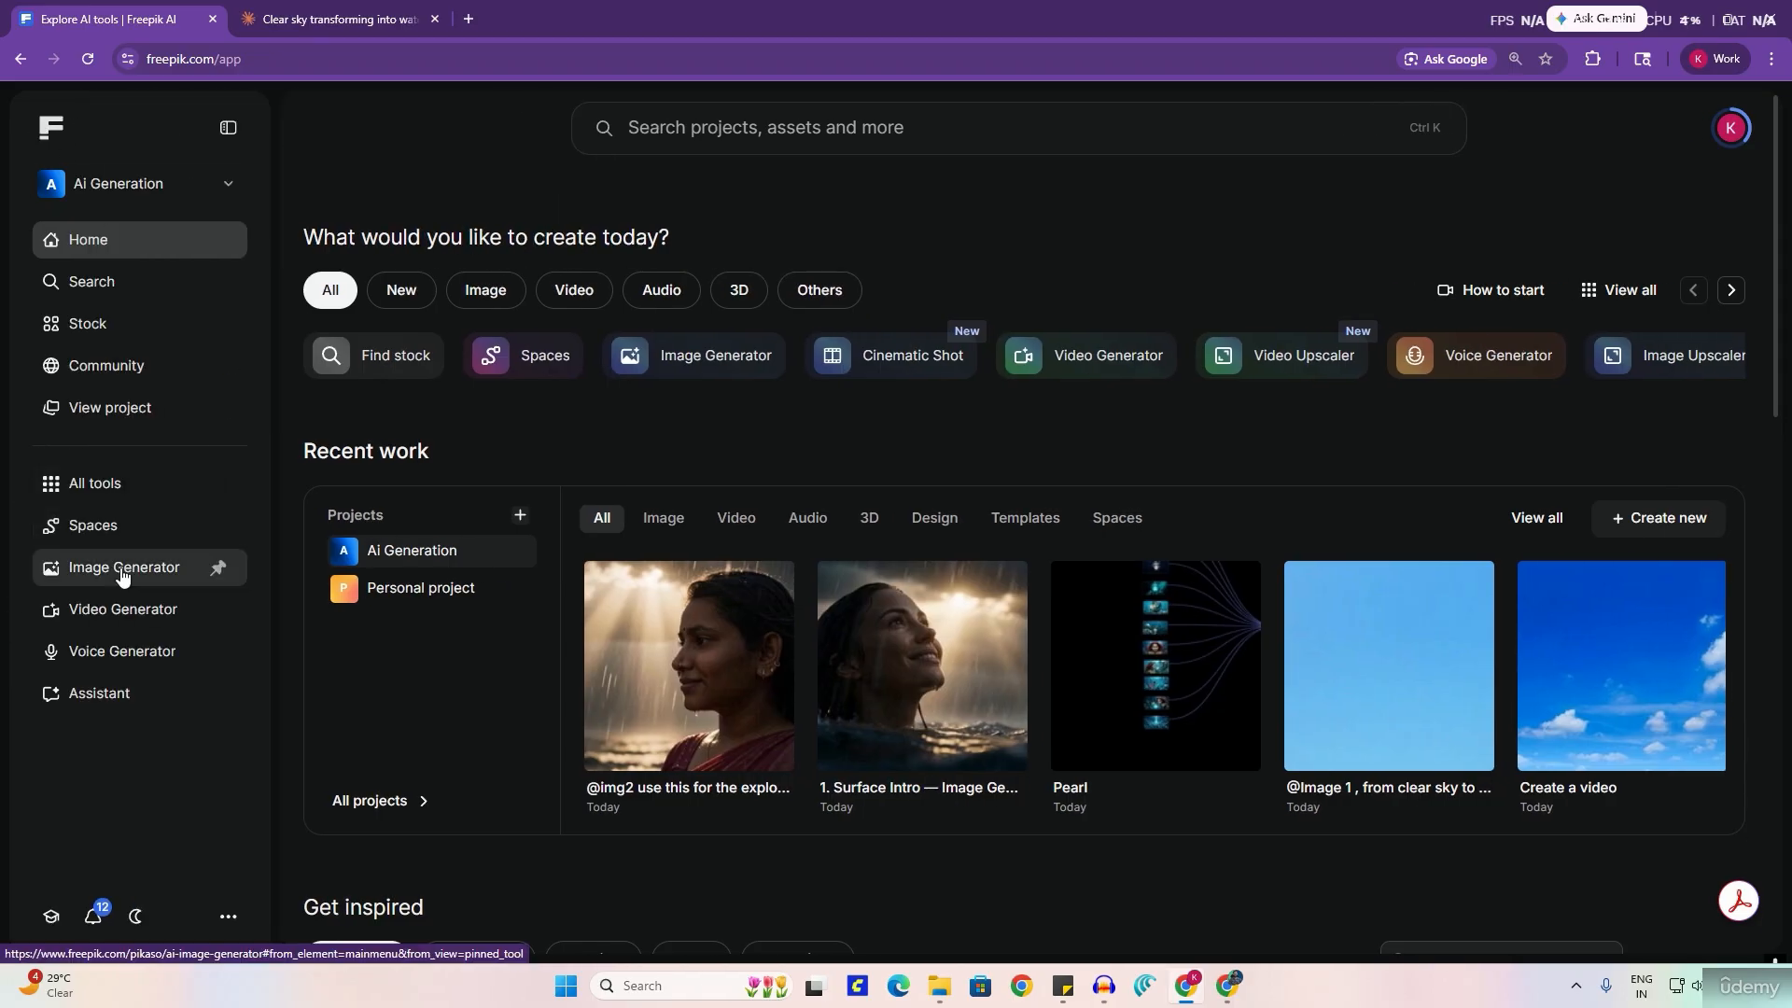
{"action": "left_click", "coordinate": [94, 536]}
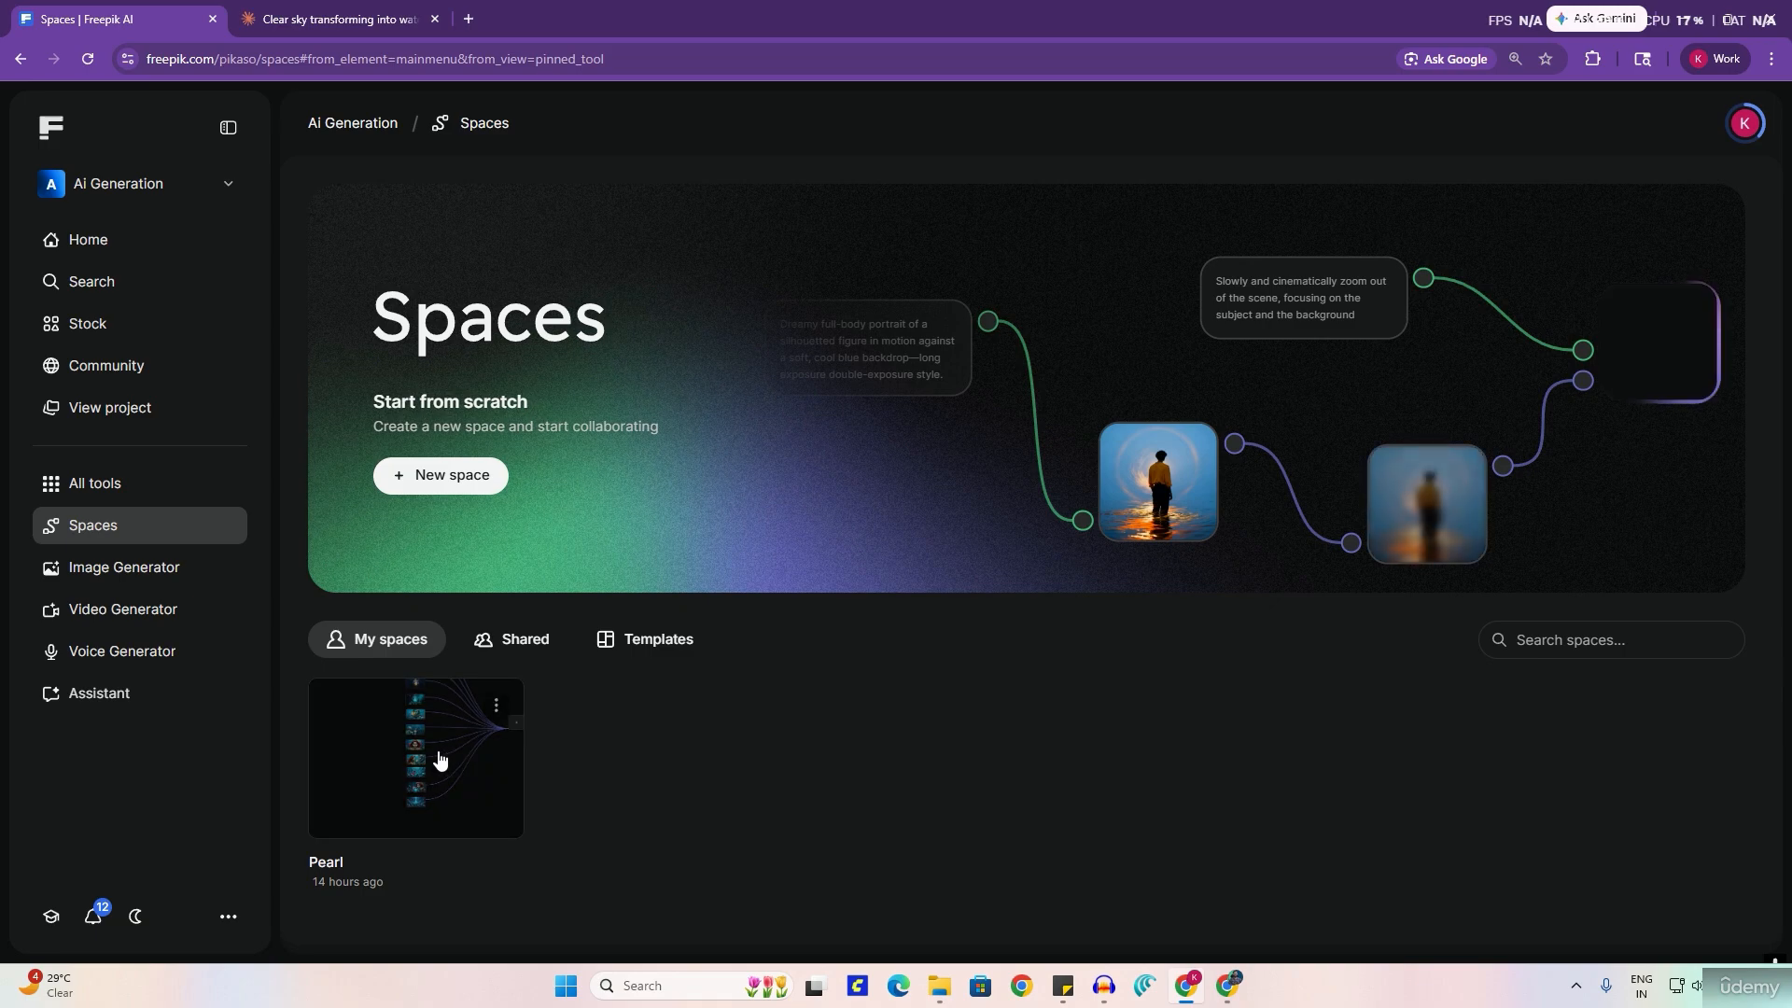
{"action": "left_click", "coordinate": [441, 761]}
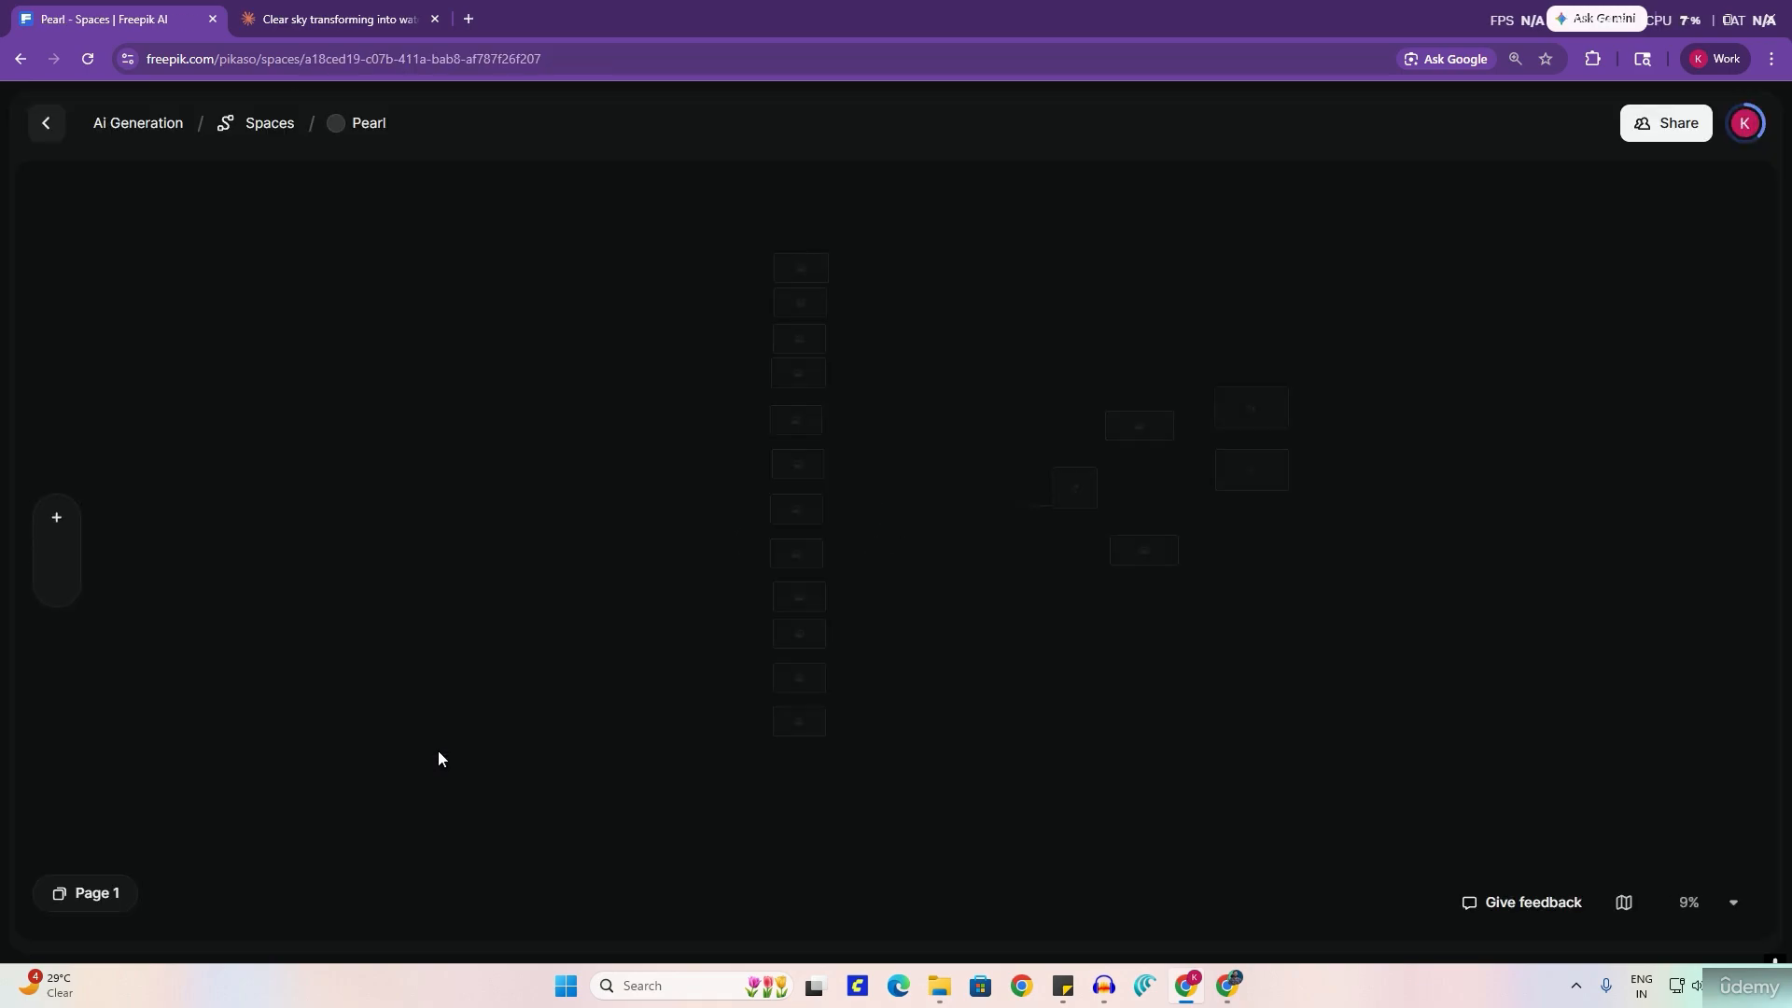
Step: Examine the Pearl workflow's character sheets and video nodes, and view the clip in Video Generator #1
{"action": "scroll", "coordinate": [885, 640], "scroll_direction": "down", "scroll_amount": 3}
{"action": "left_click_drag", "start_coordinate": [935, 680], "coordinate": [904, 522]}
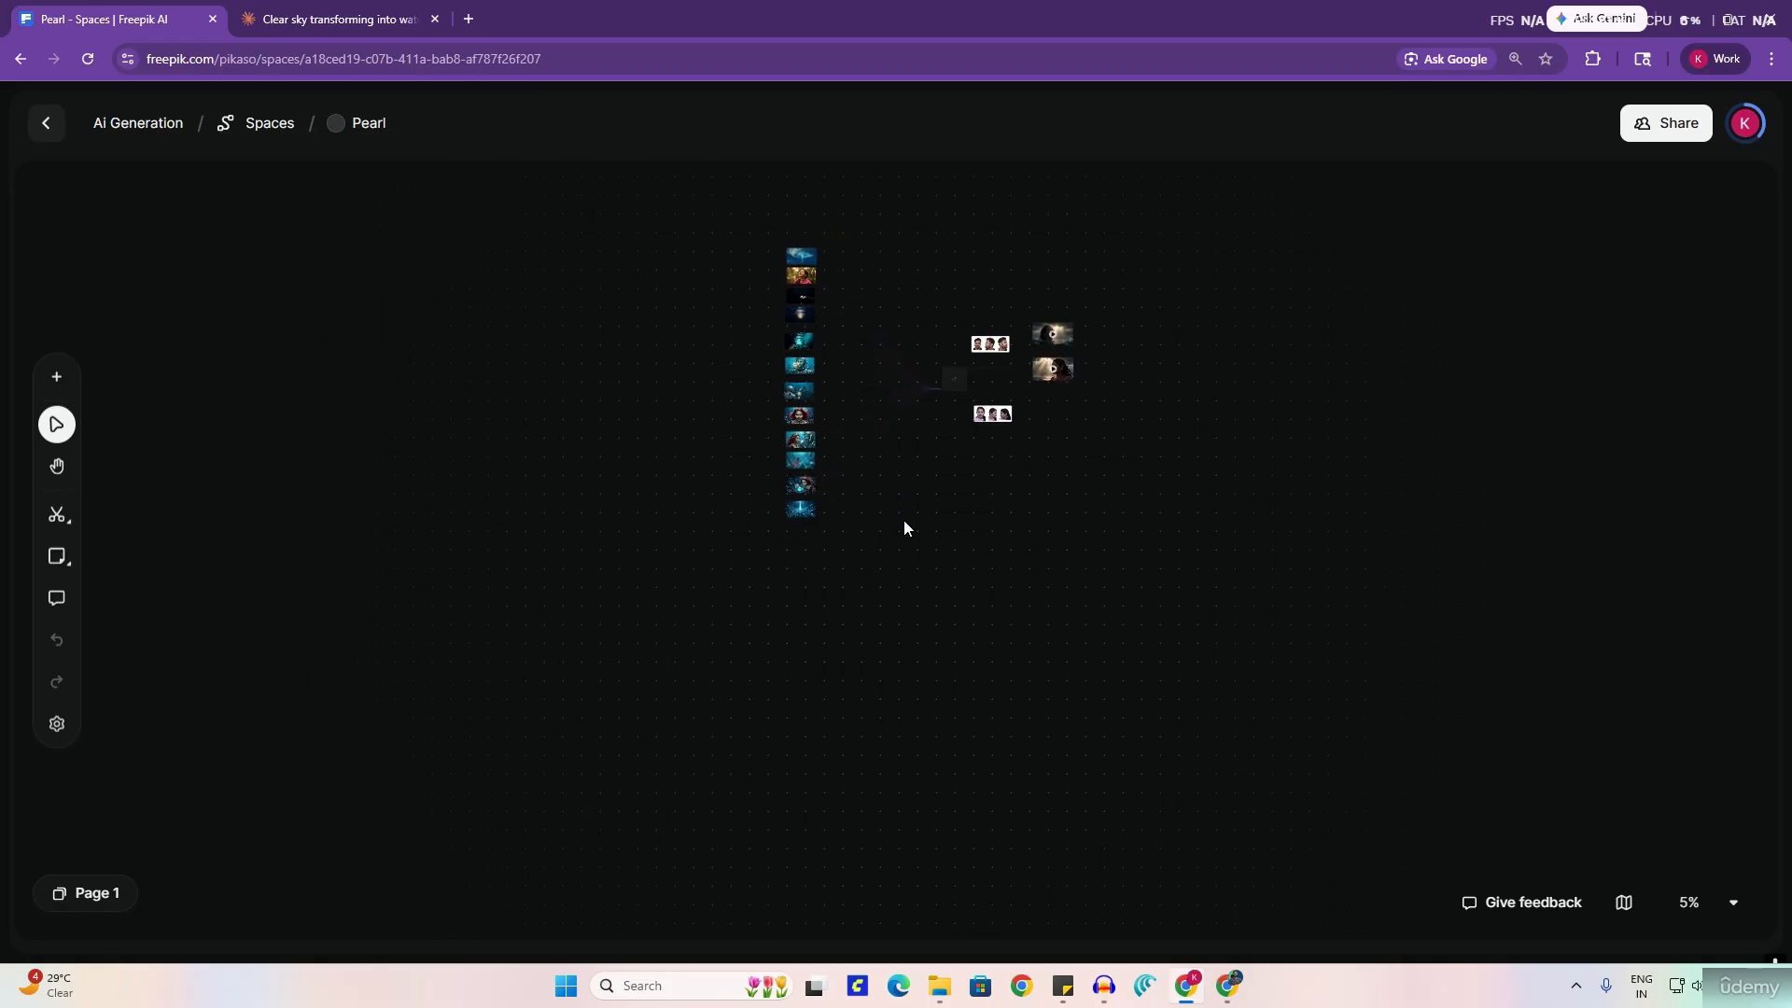
{"action": "scroll", "coordinate": [855, 448], "scroll_direction": "up", "scroll_amount": 5}
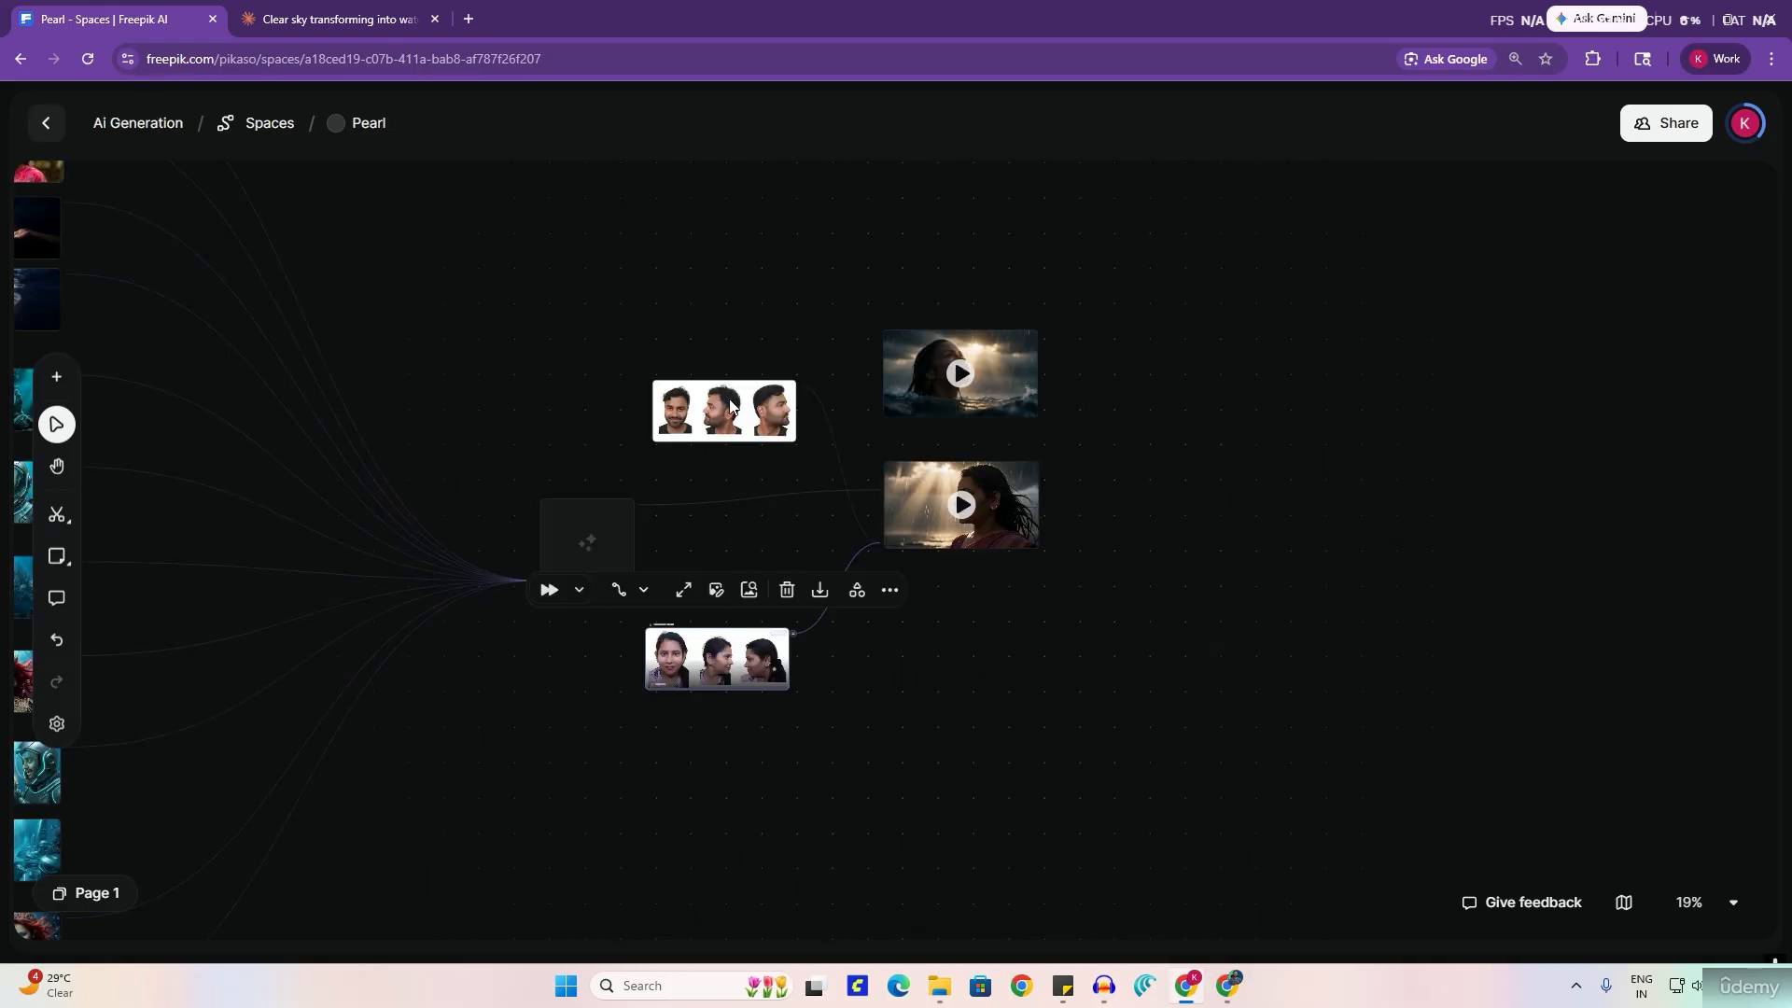
{"action": "left_click", "coordinate": [722, 432]}
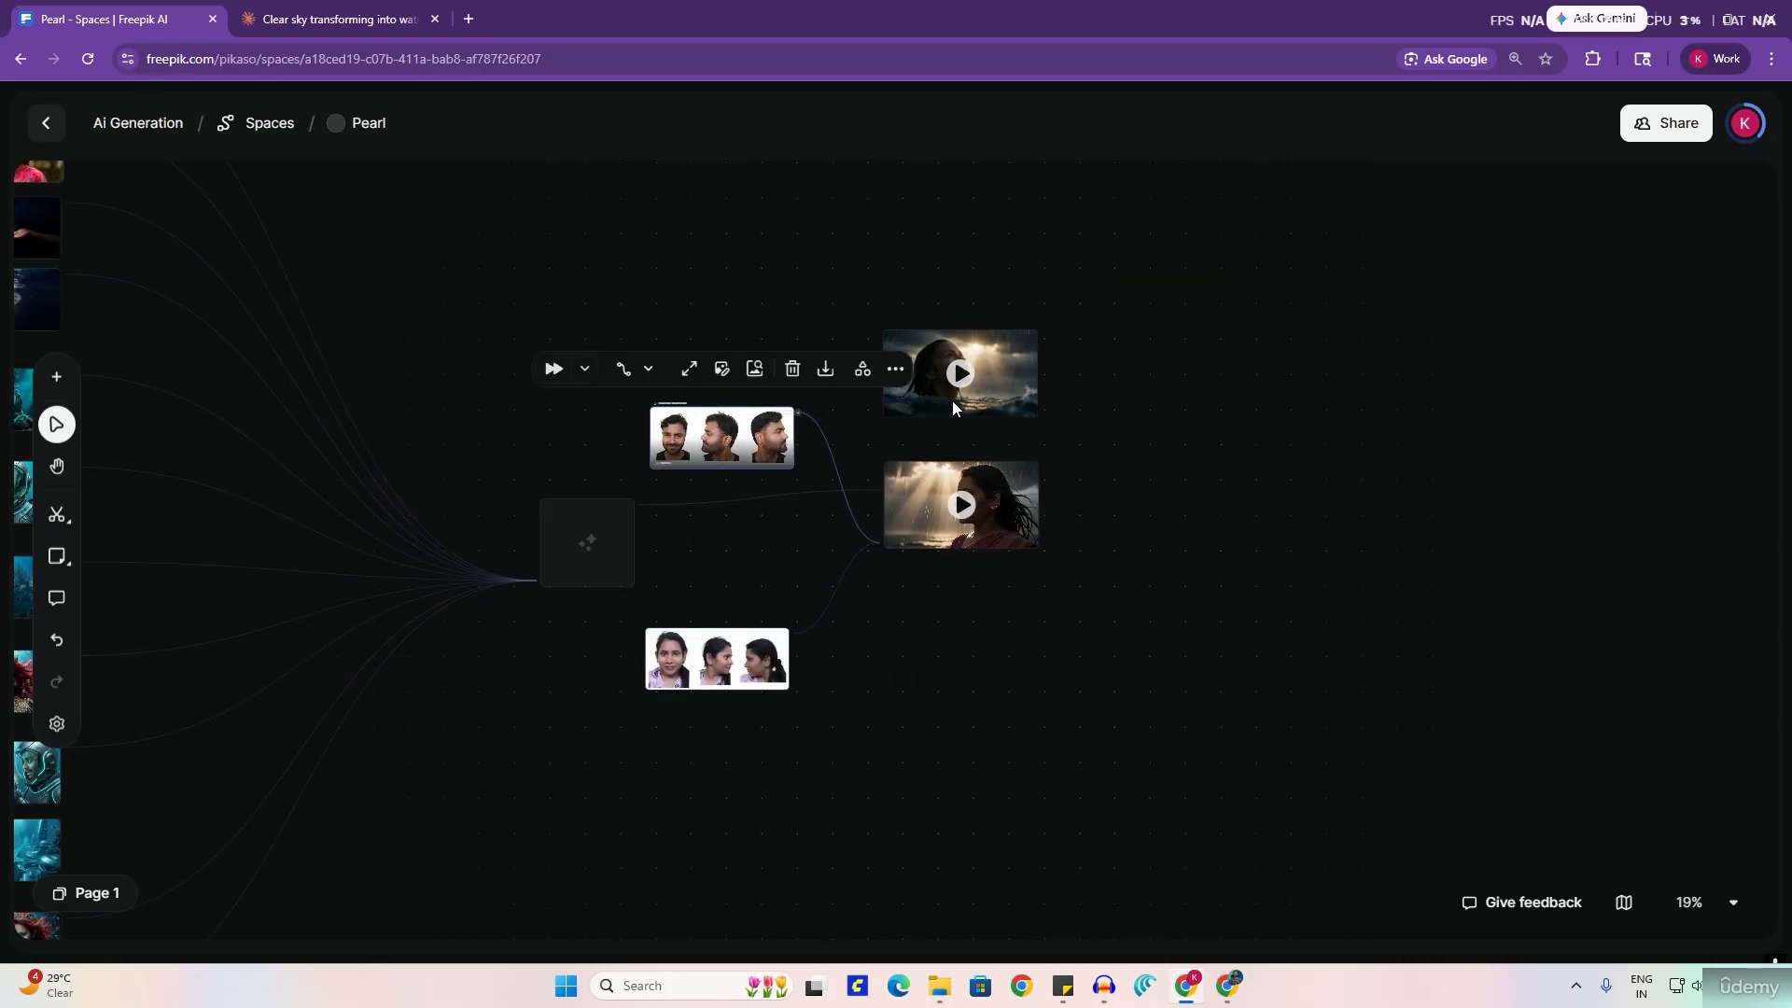
{"action": "scroll", "coordinate": [1058, 500], "scroll_direction": "up", "scroll_amount": 3}
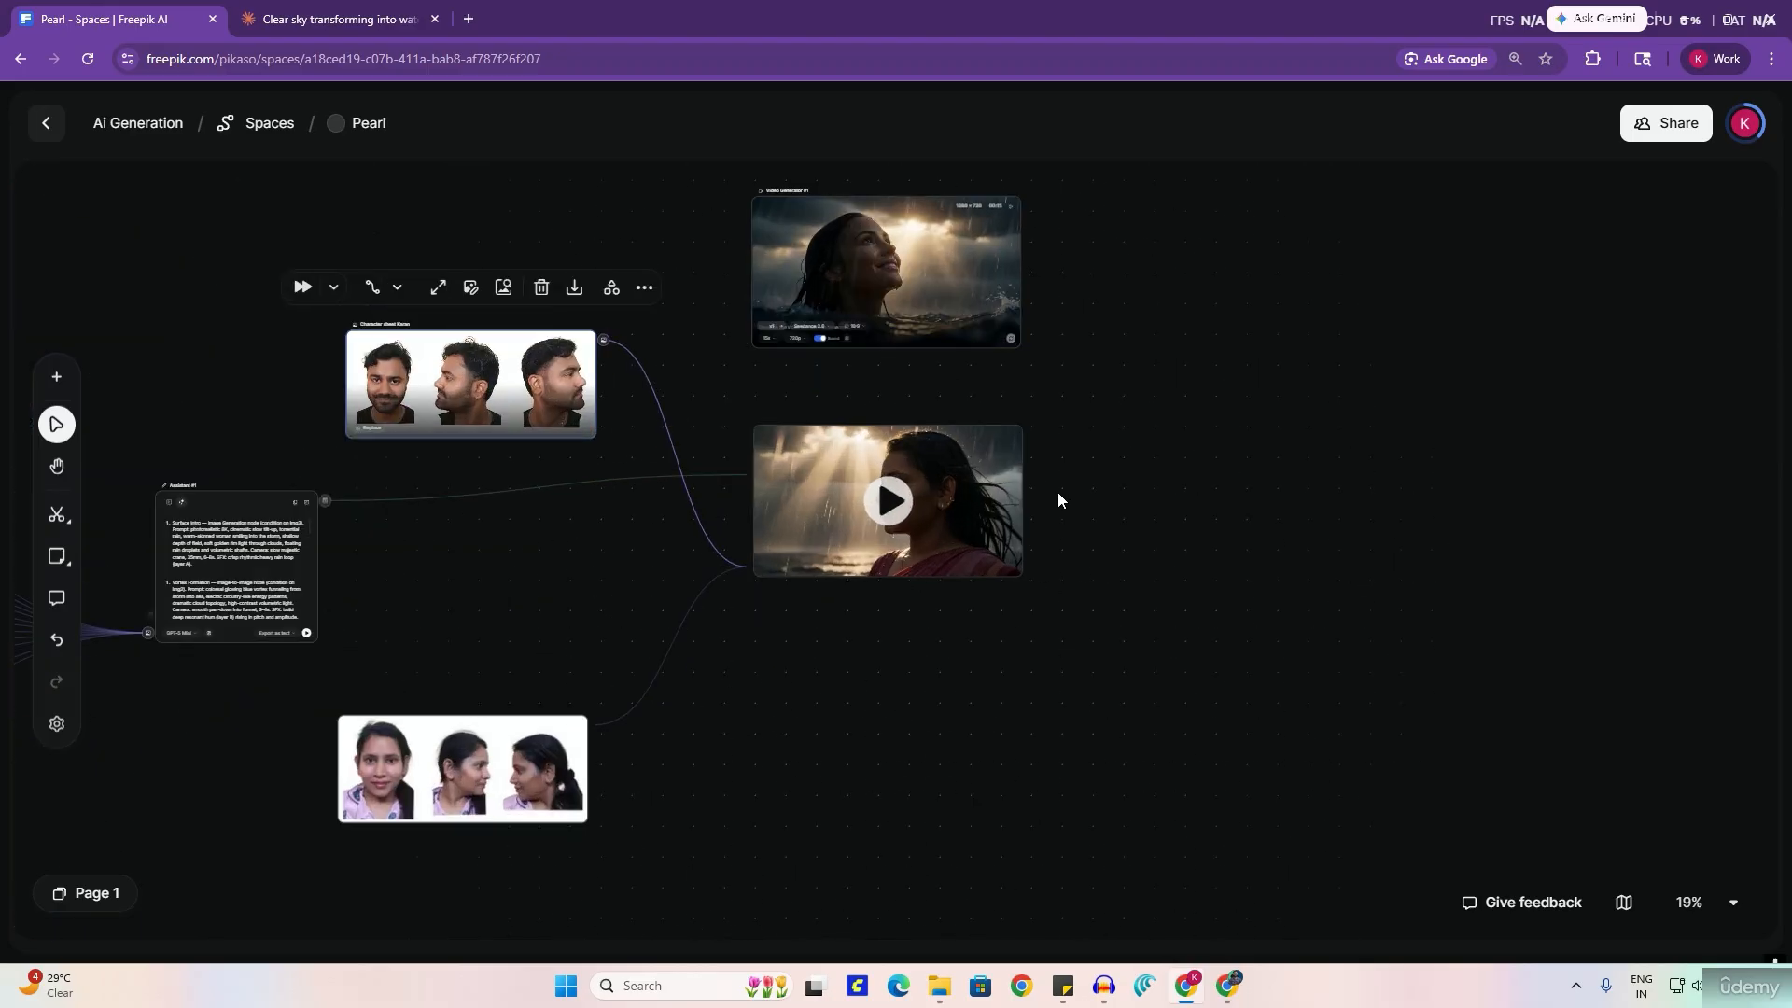
{"action": "scroll", "coordinate": [1059, 499], "scroll_direction": "up", "scroll_amount": 6}
{"action": "left_click_drag", "start_coordinate": [1060, 246], "coordinate": [1496, 772]}
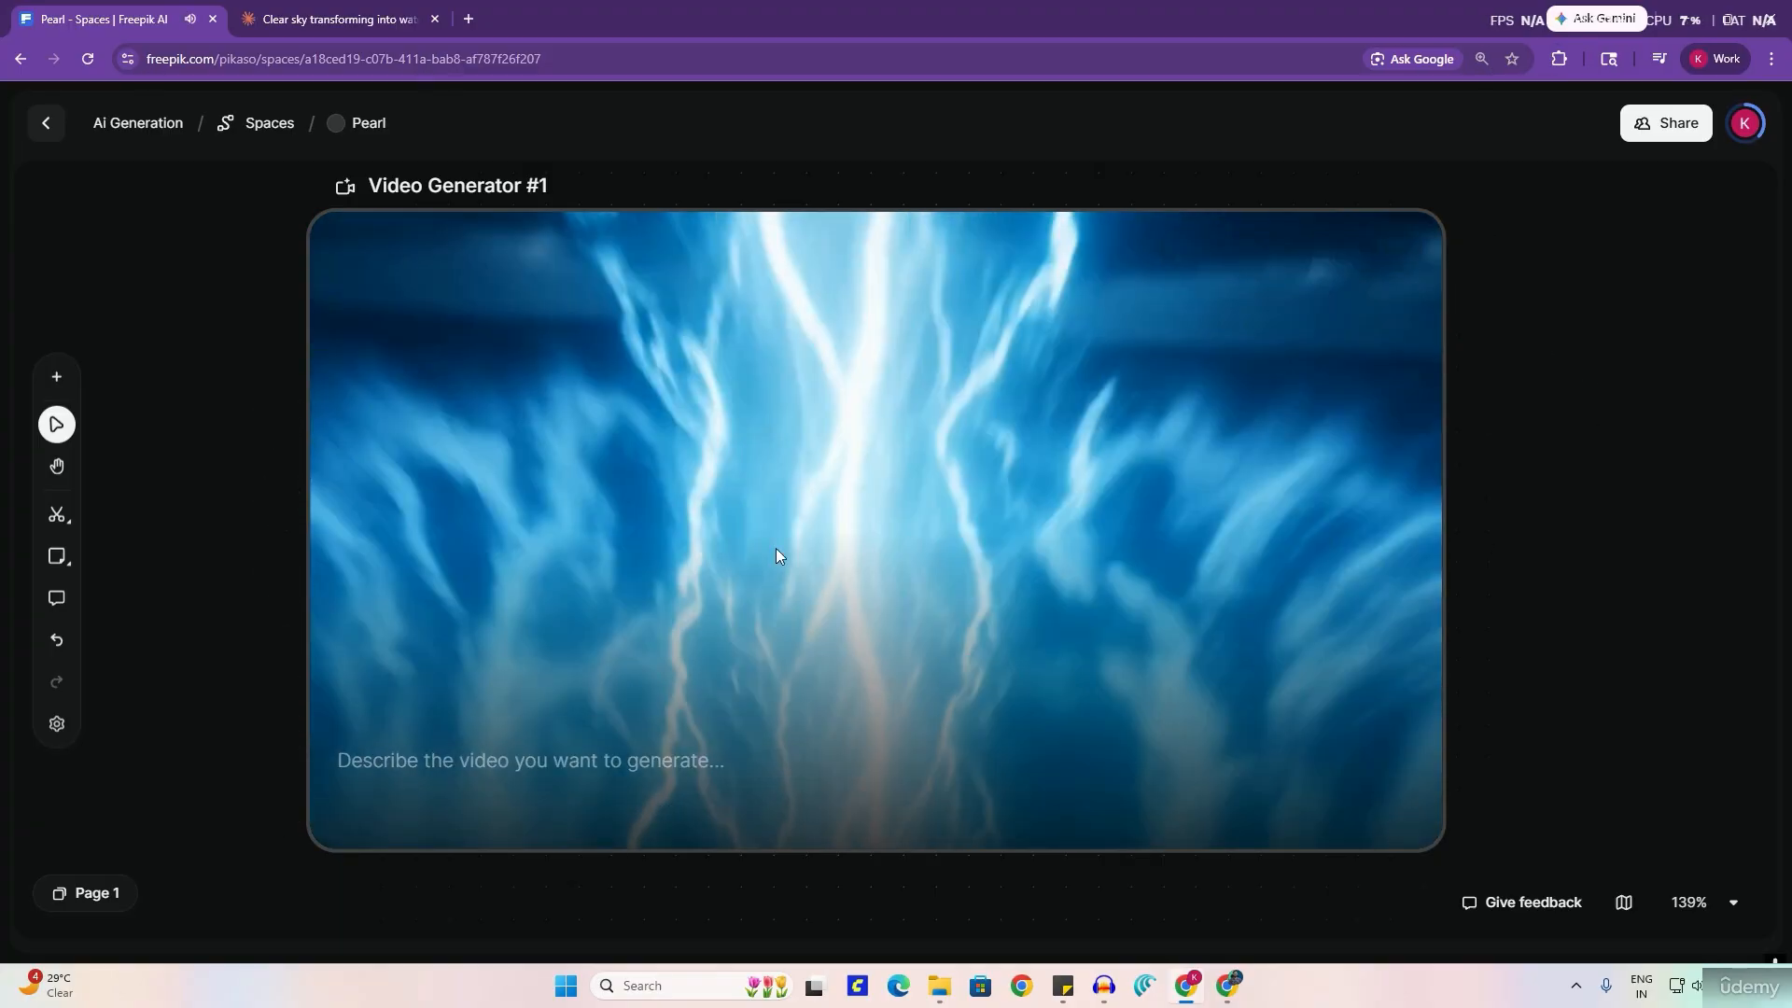
{"action": "left_click", "coordinate": [776, 550]}
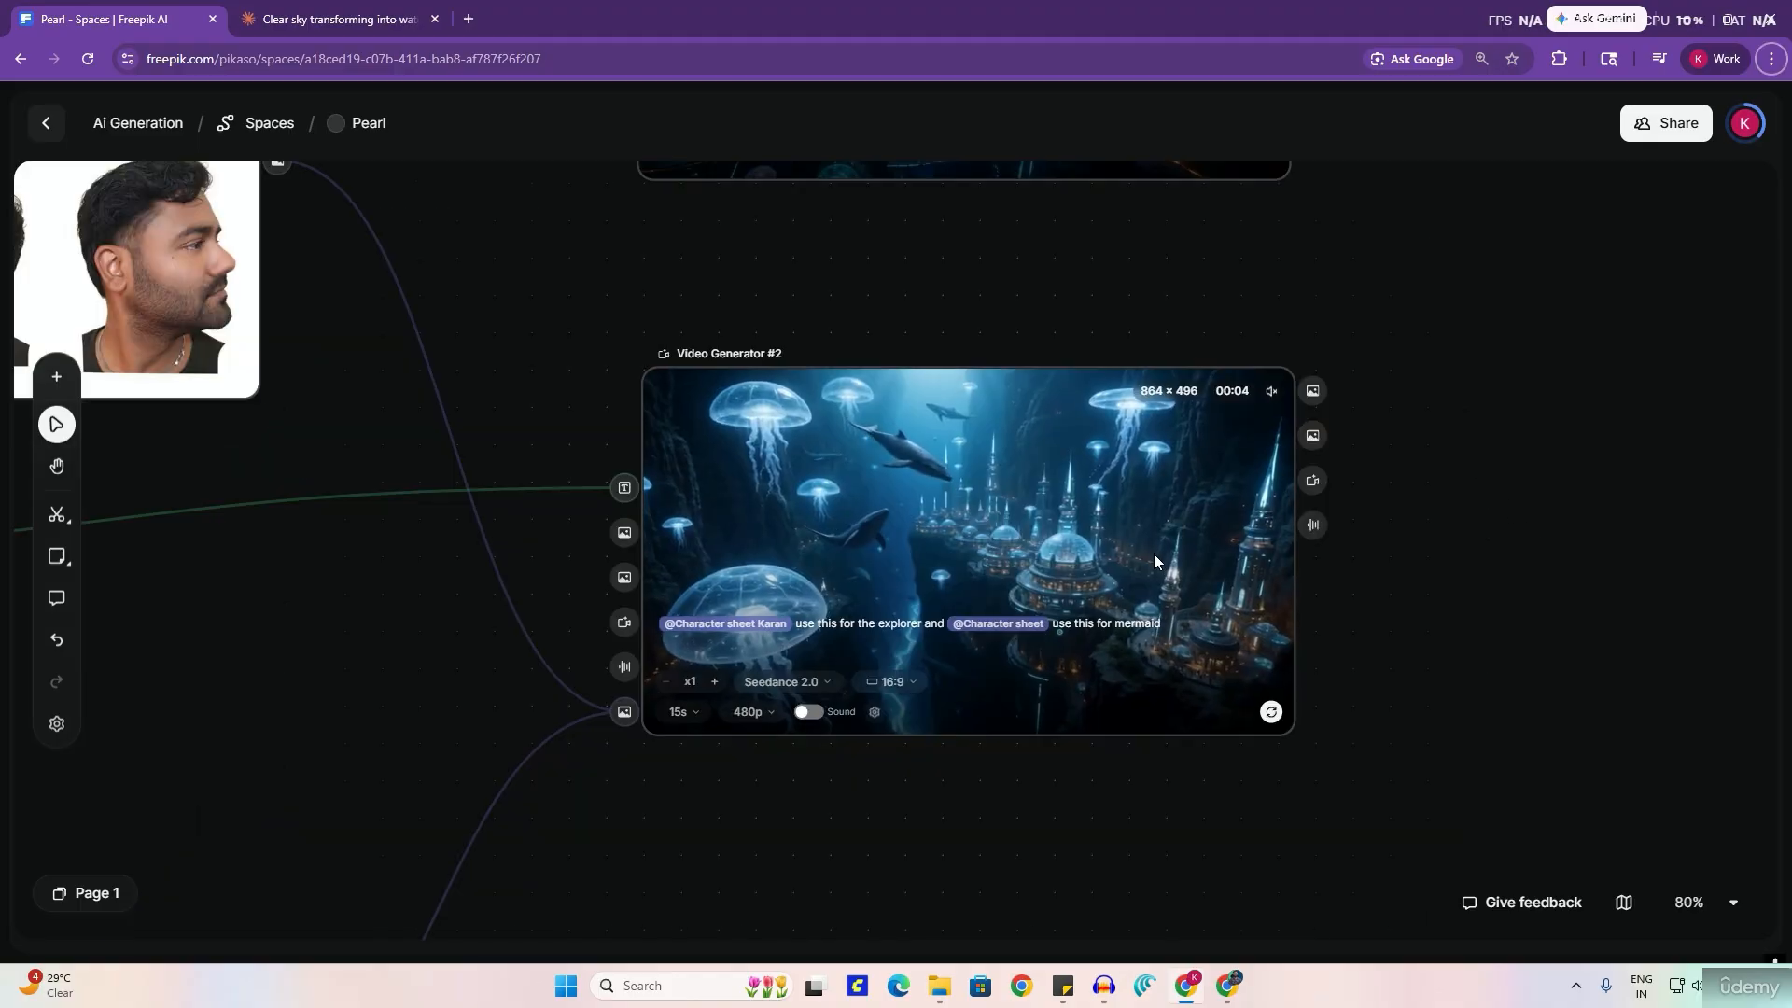
Step: Examine Video Generator #2's clip, prompt and settings, and how the source images, assistant and character sheets connect to it
{"action": "scroll", "coordinate": [1153, 560], "scroll_direction": "up", "scroll_amount": 5}
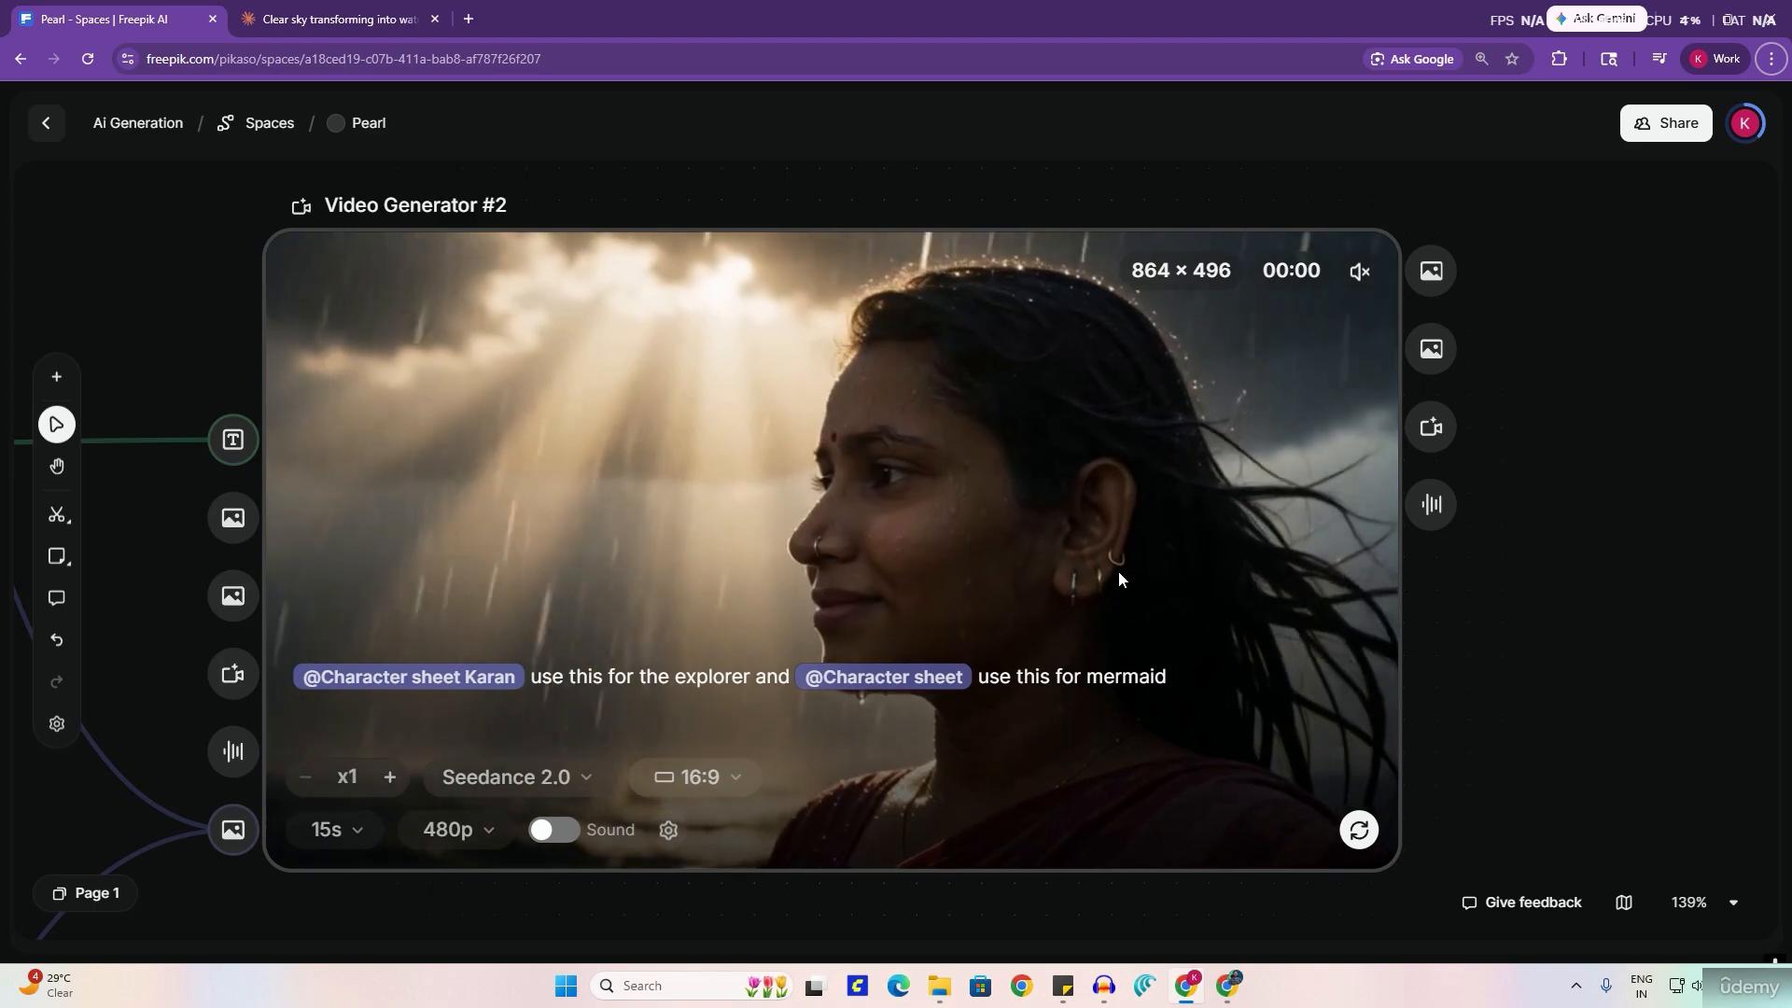
{"action": "scroll", "coordinate": [1555, 607], "scroll_direction": "down", "scroll_amount": 4}
{"action": "scroll", "coordinate": [1554, 600], "scroll_direction": "up", "scroll_amount": 3}
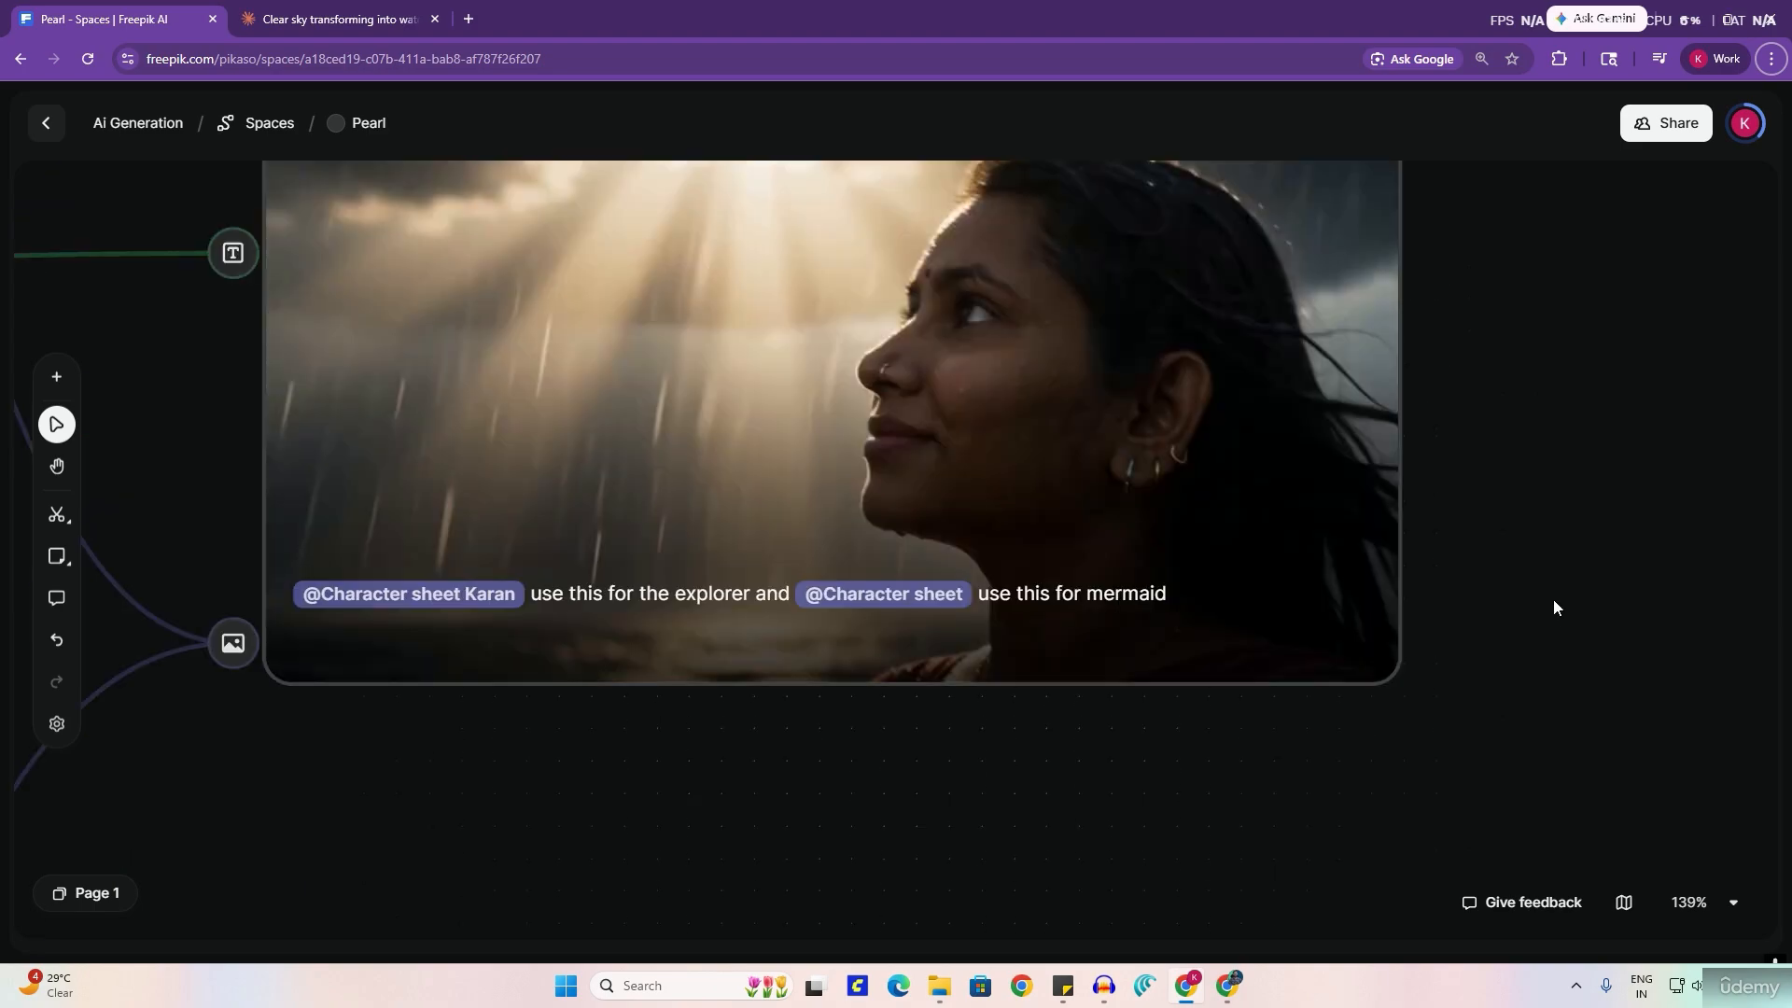
{"action": "scroll", "coordinate": [1553, 599], "scroll_direction": "down", "scroll_amount": 3}
{"action": "scroll", "coordinate": [1553, 597], "scroll_direction": "up", "scroll_amount": 5}
{"action": "scroll", "coordinate": [1553, 597], "scroll_direction": "down", "scroll_amount": 10}
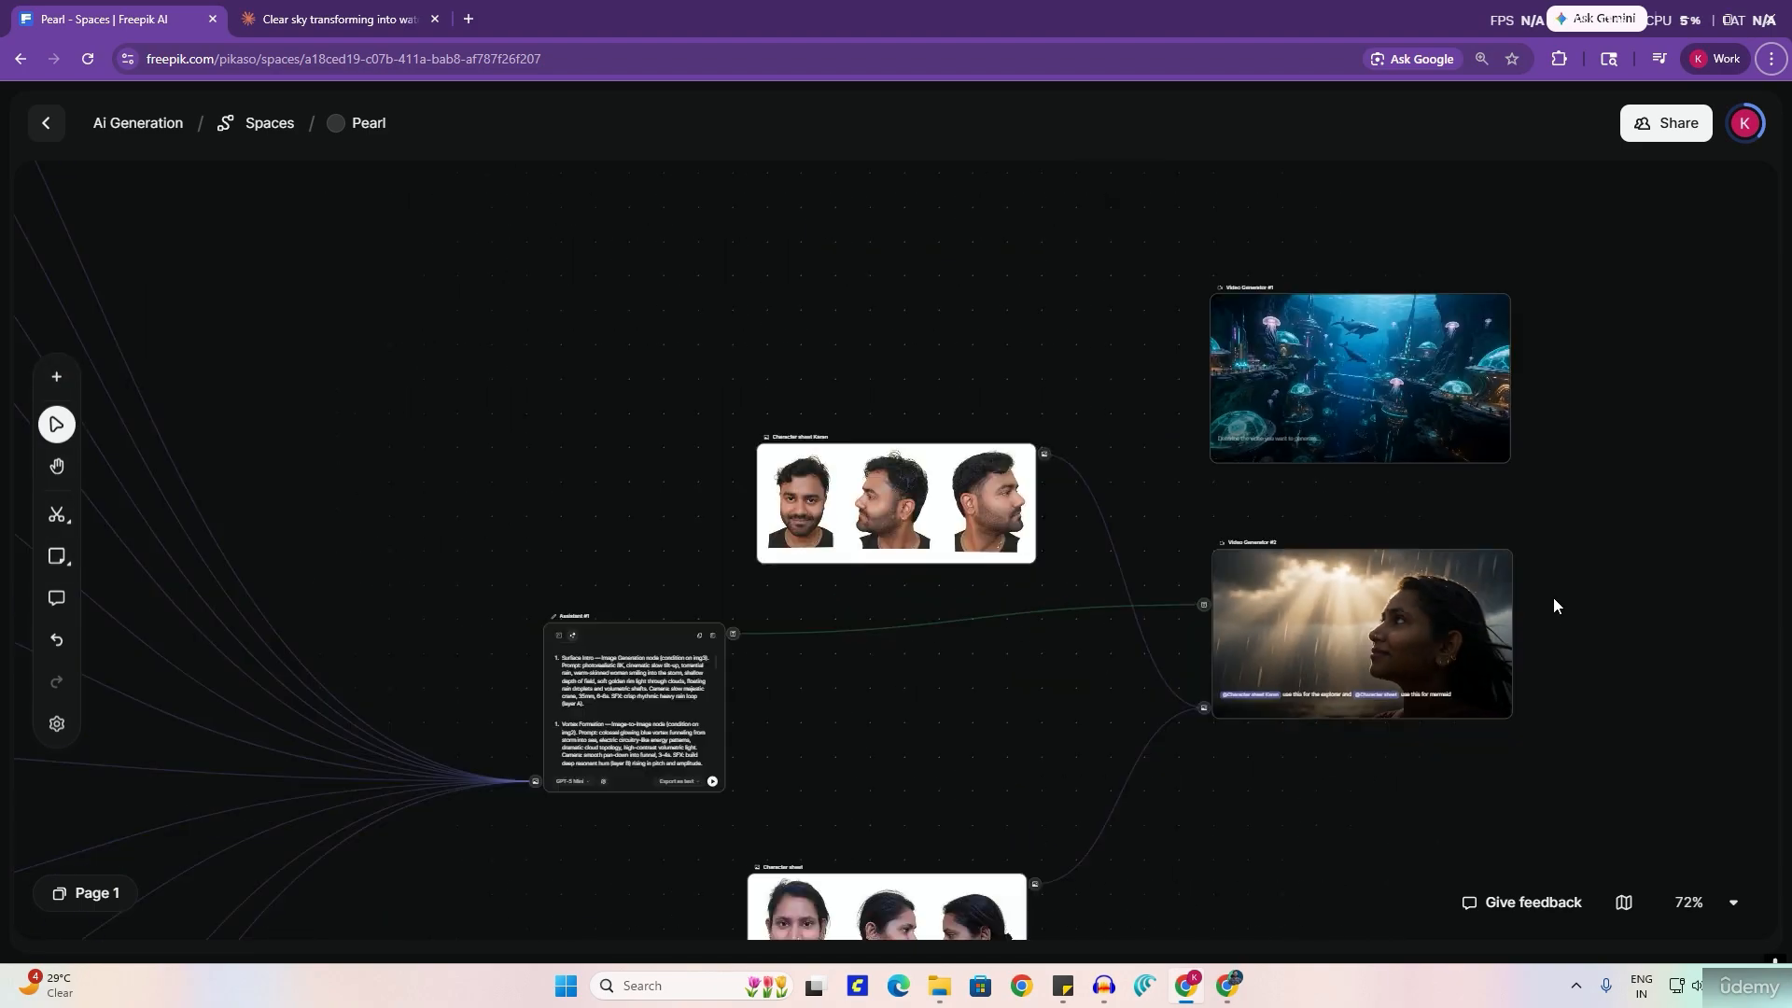
{"action": "scroll", "coordinate": [1027, 663], "scroll_direction": "right", "scroll_amount": 3}
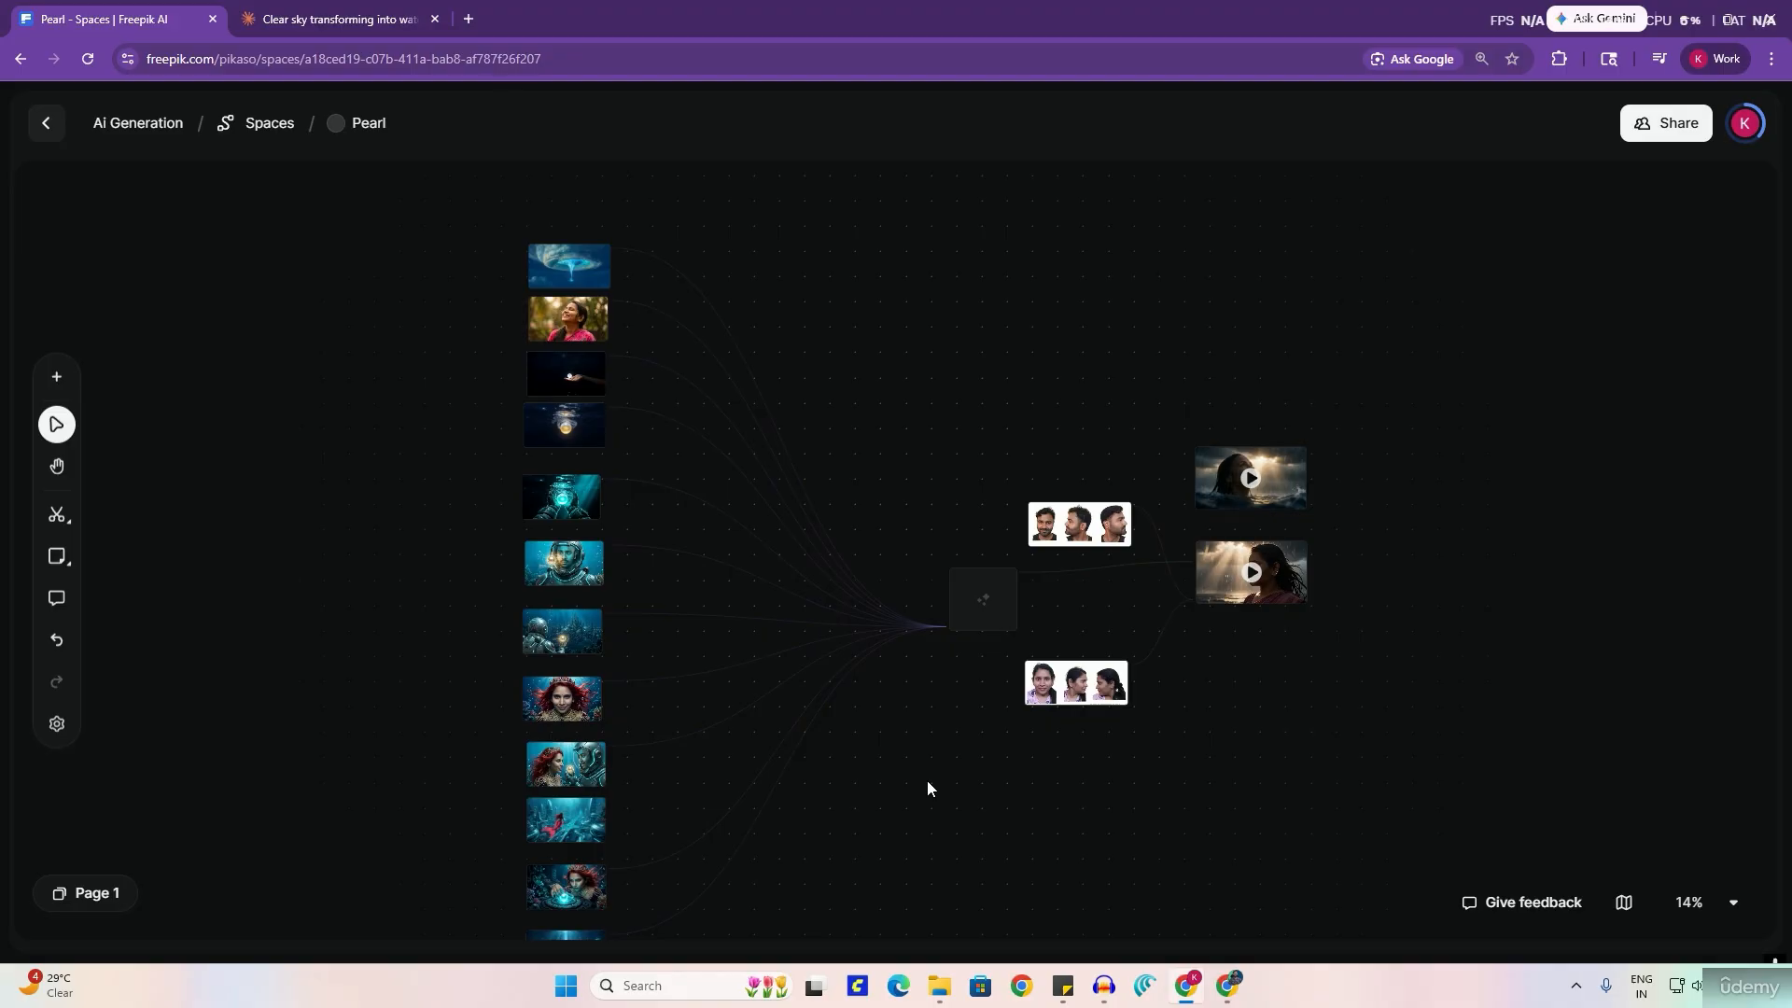
{"action": "scroll", "coordinate": [927, 789], "scroll_direction": "down", "scroll_amount": 2}
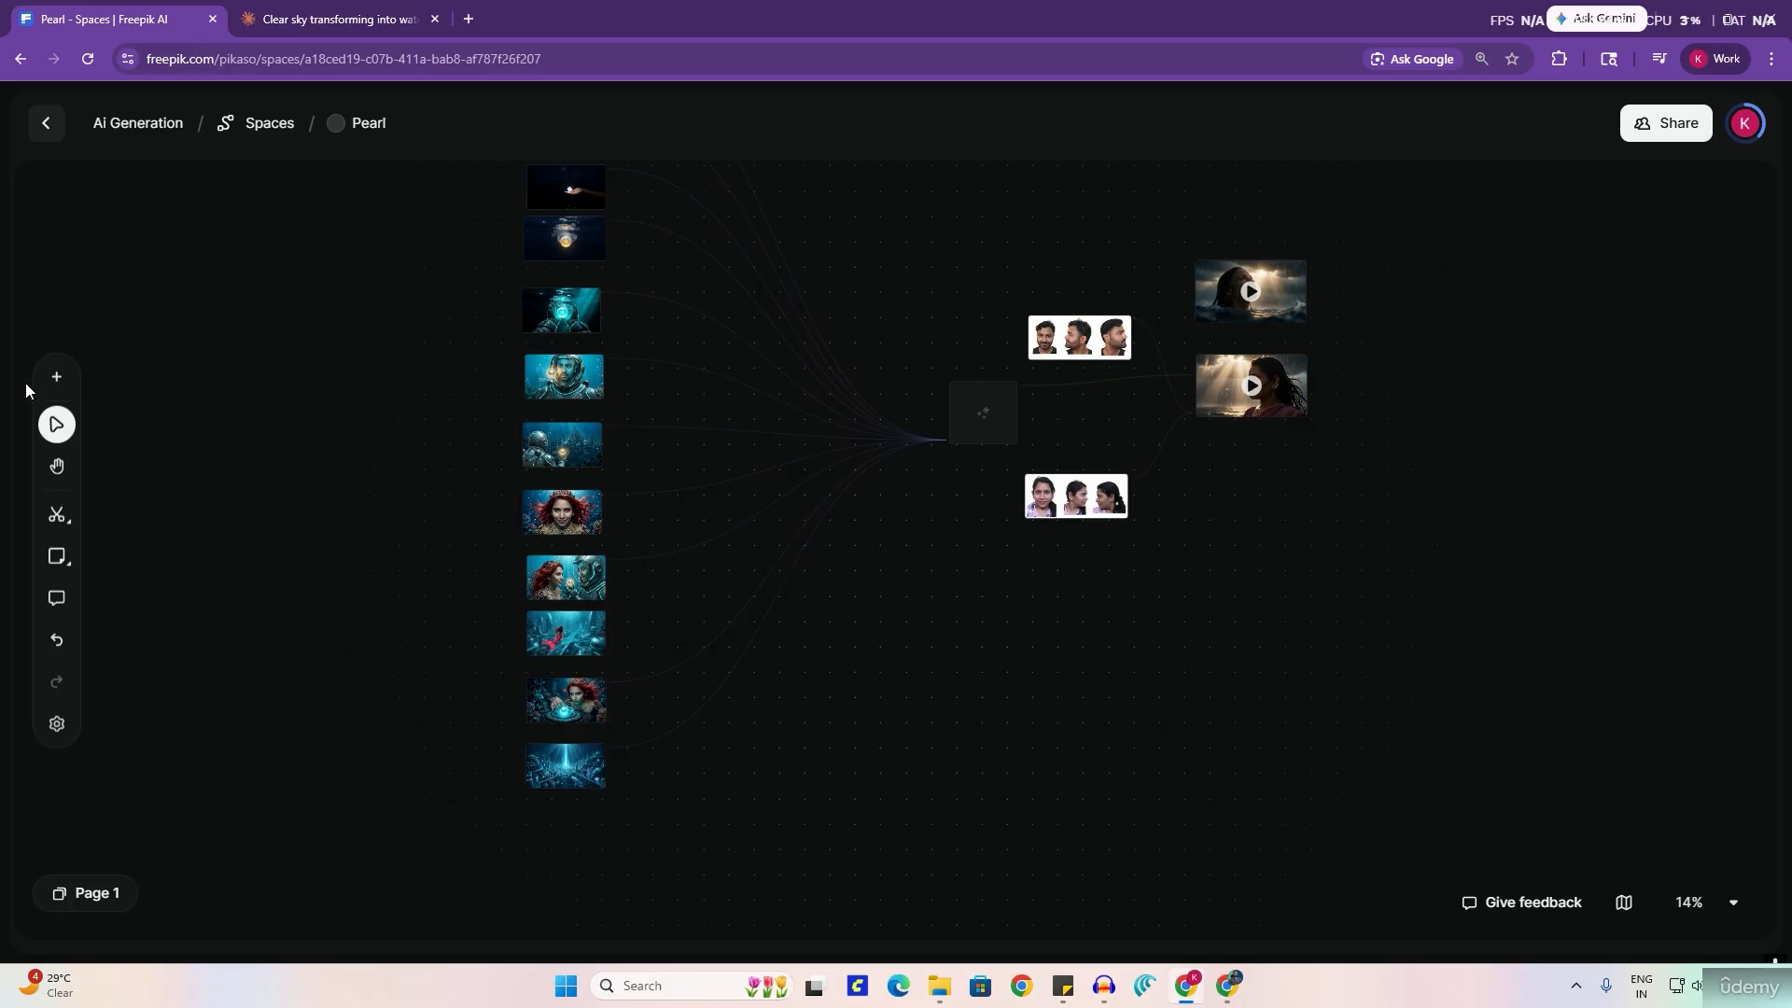
Step: Add a Text node and an Image Generator node to the empty canvas area below the character sheets
{"action": "left_click", "coordinate": [57, 376]}
{"action": "scroll", "coordinate": [232, 733], "scroll_direction": "down", "scroll_amount": 5}
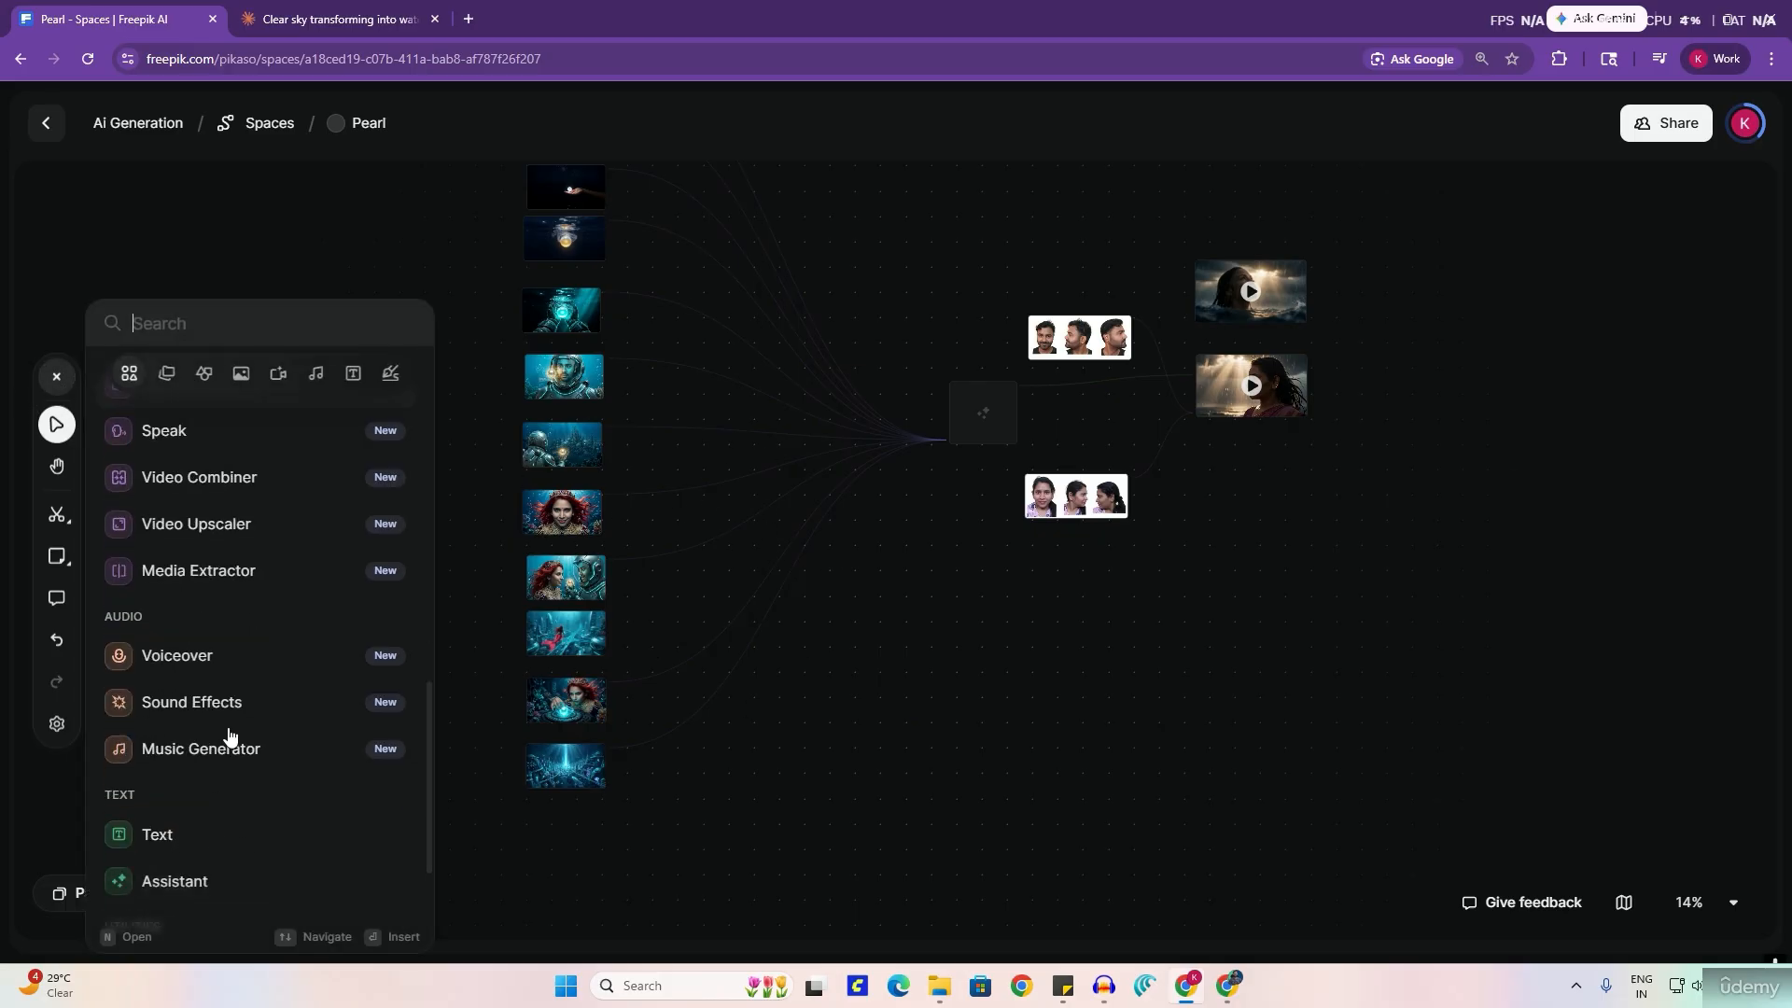
{"action": "scroll", "coordinate": [231, 733], "scroll_direction": "up", "scroll_amount": 6}
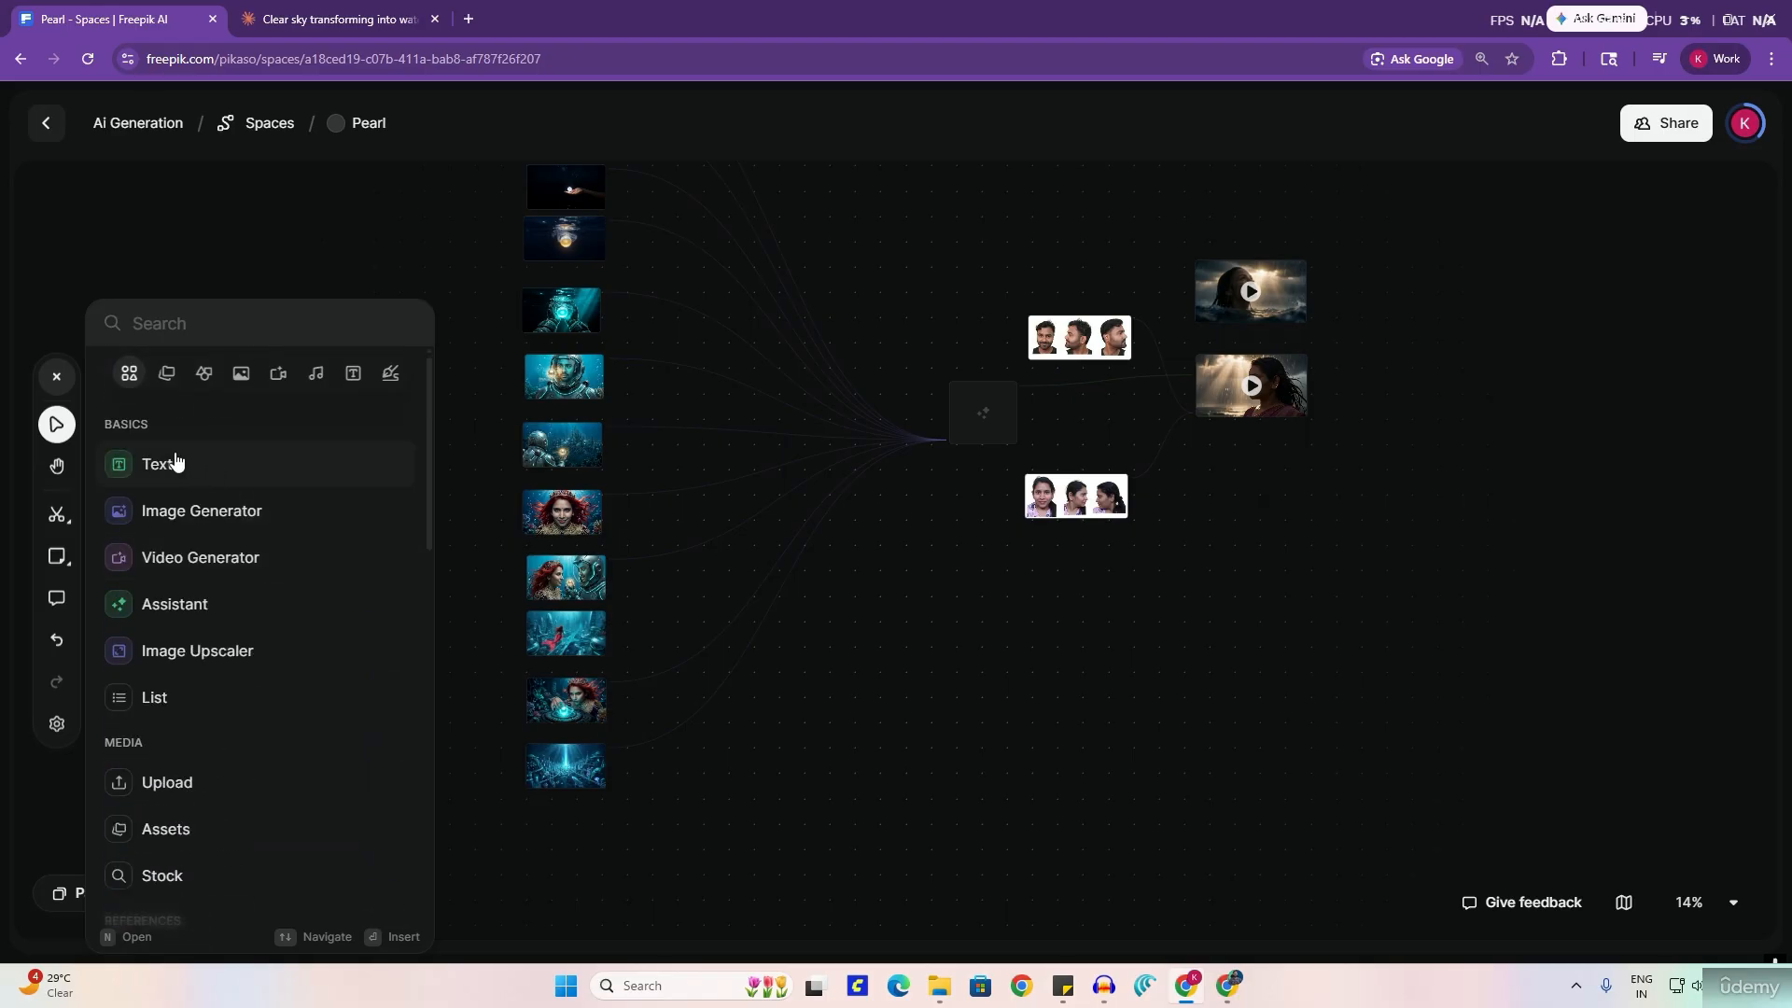
{"action": "left_click_drag", "start_coordinate": [1042, 736], "coordinate": [1048, 742]}
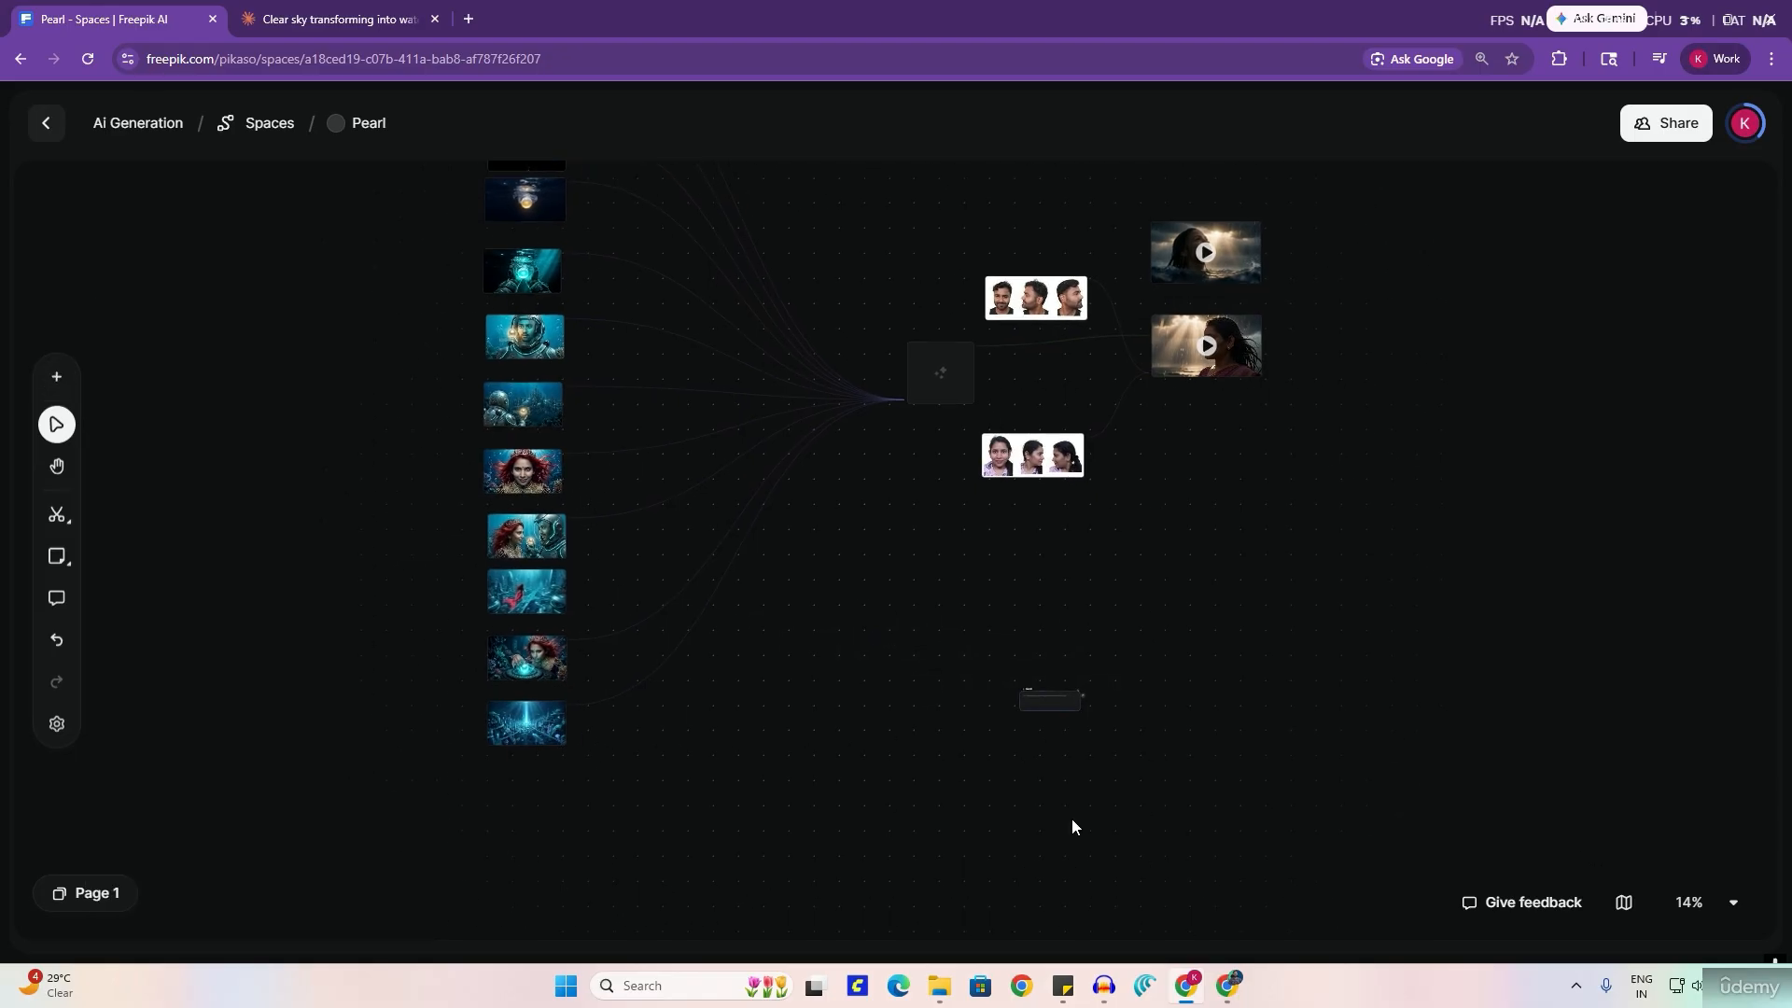
{"action": "left_click", "coordinate": [57, 376]}
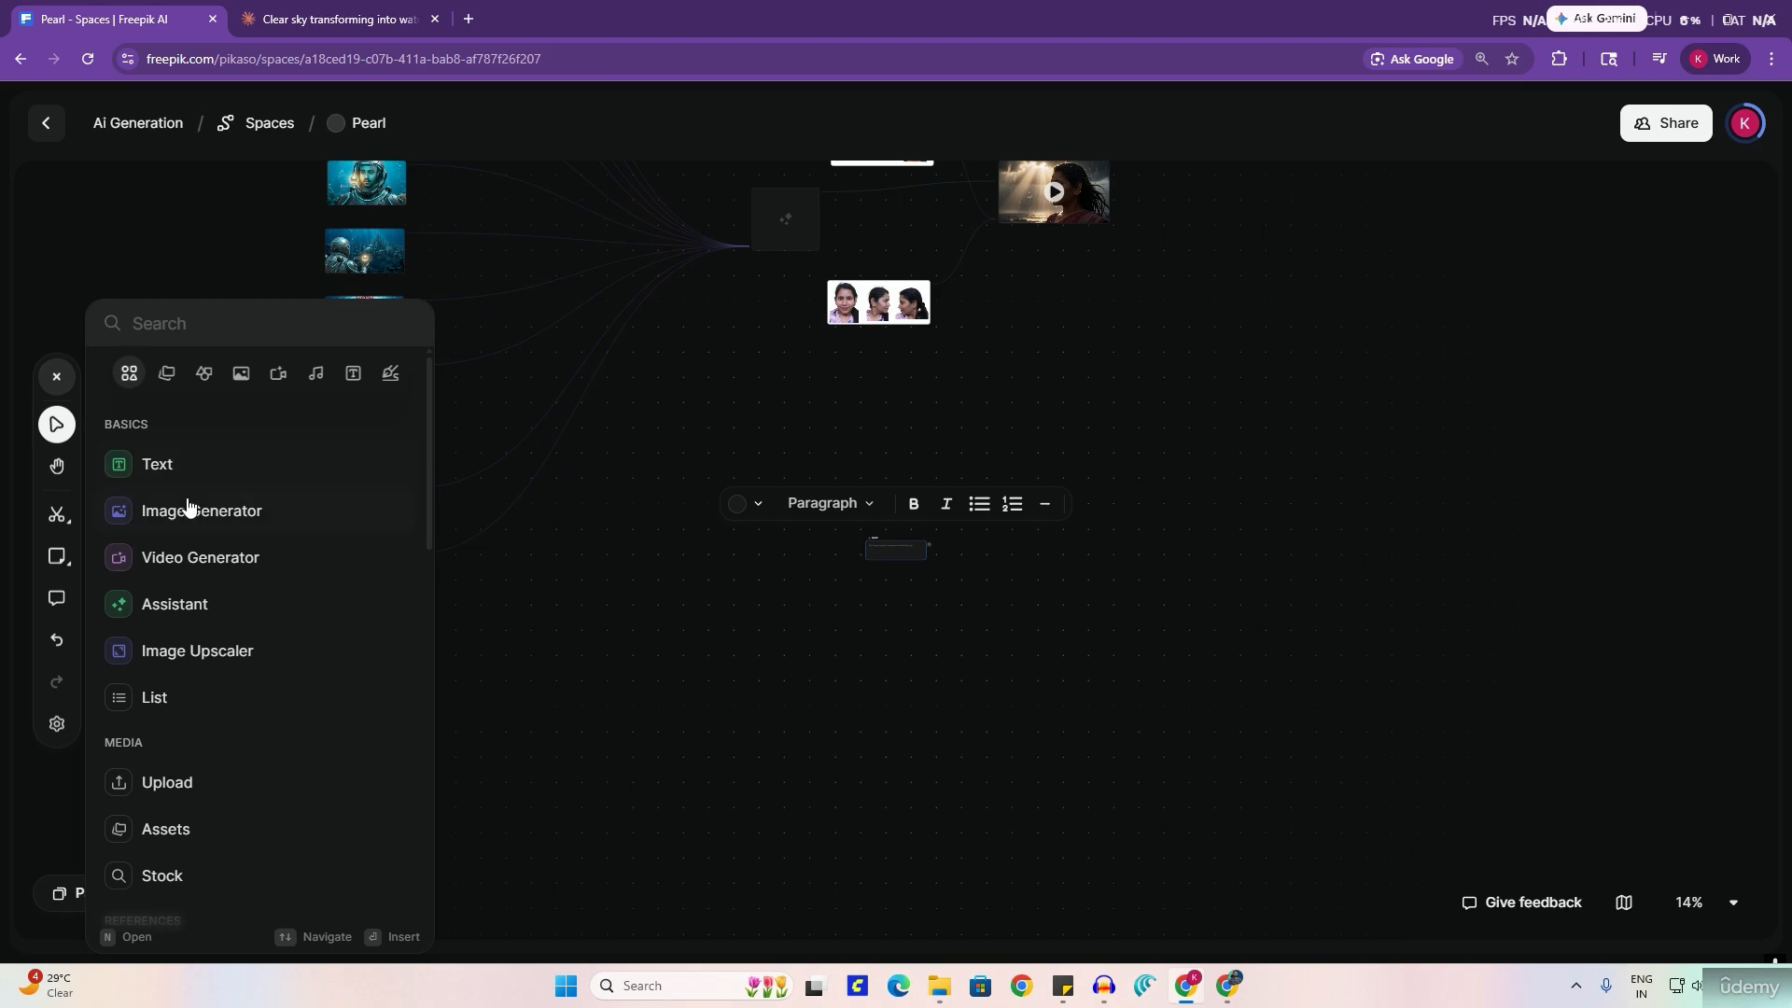
{"action": "left_click_drag", "start_coordinate": [870, 601], "coordinate": [872, 603]}
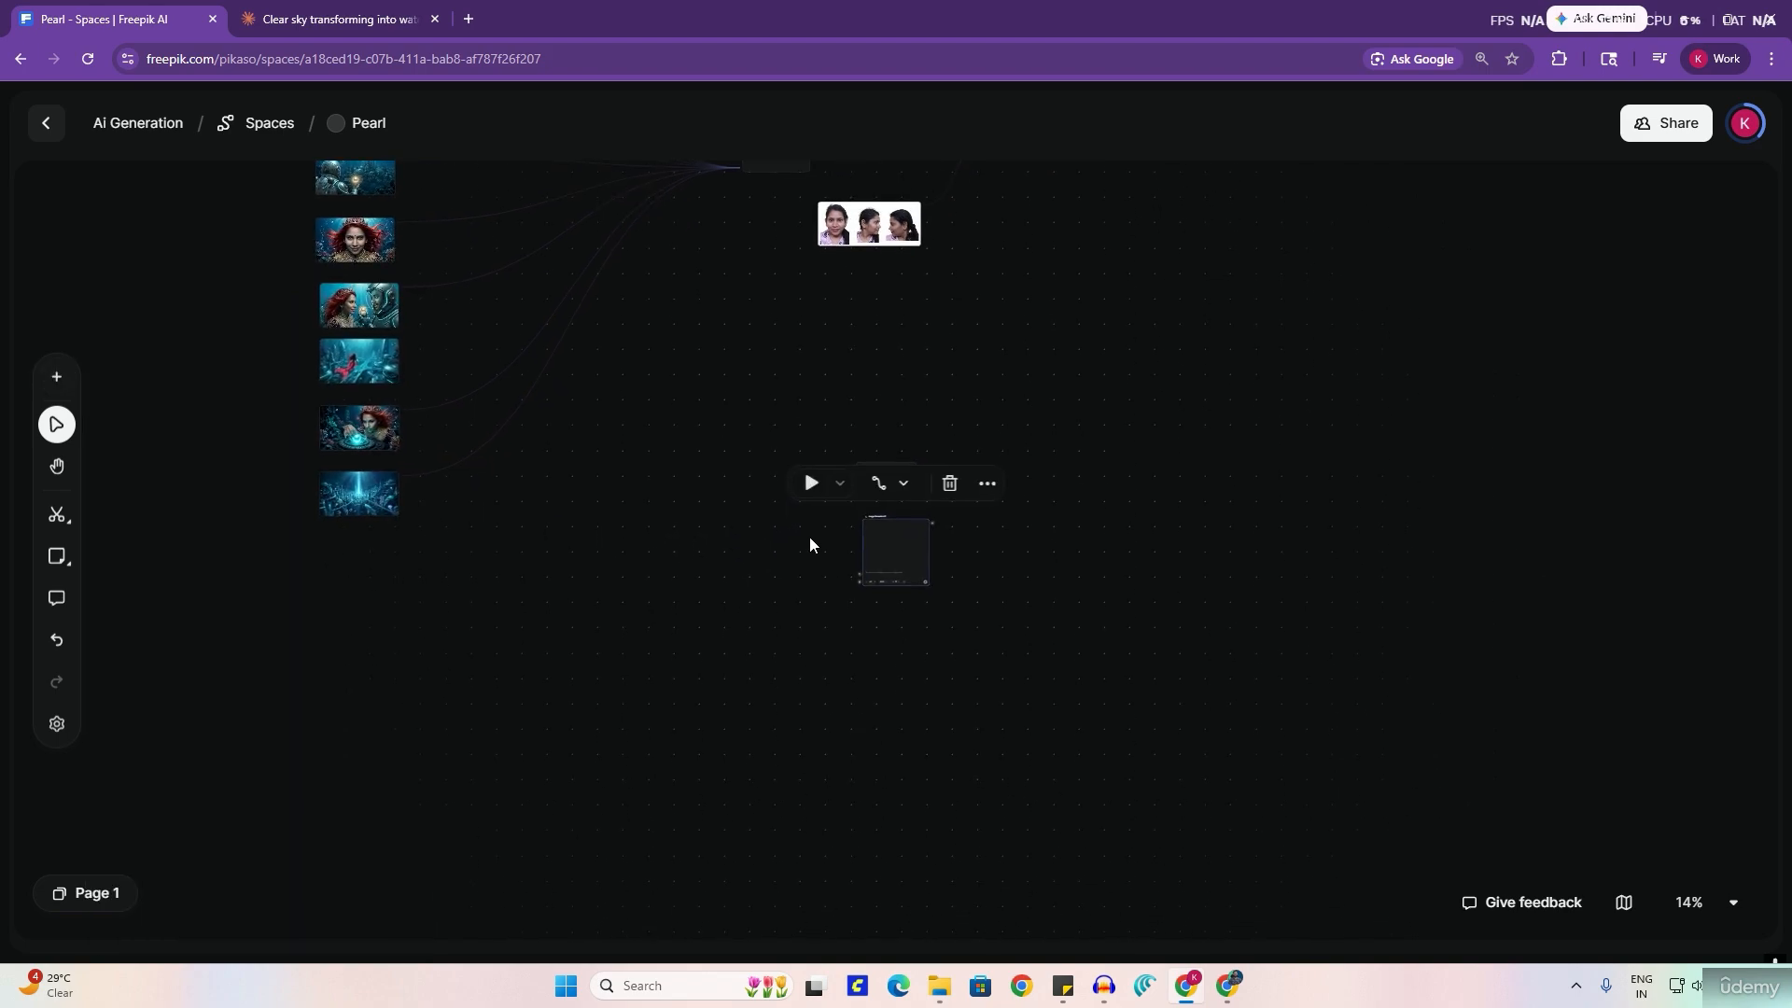
Step: Add a Video Generator node and place it directly below the new Image Generator node
{"action": "left_click", "coordinate": [58, 374]}
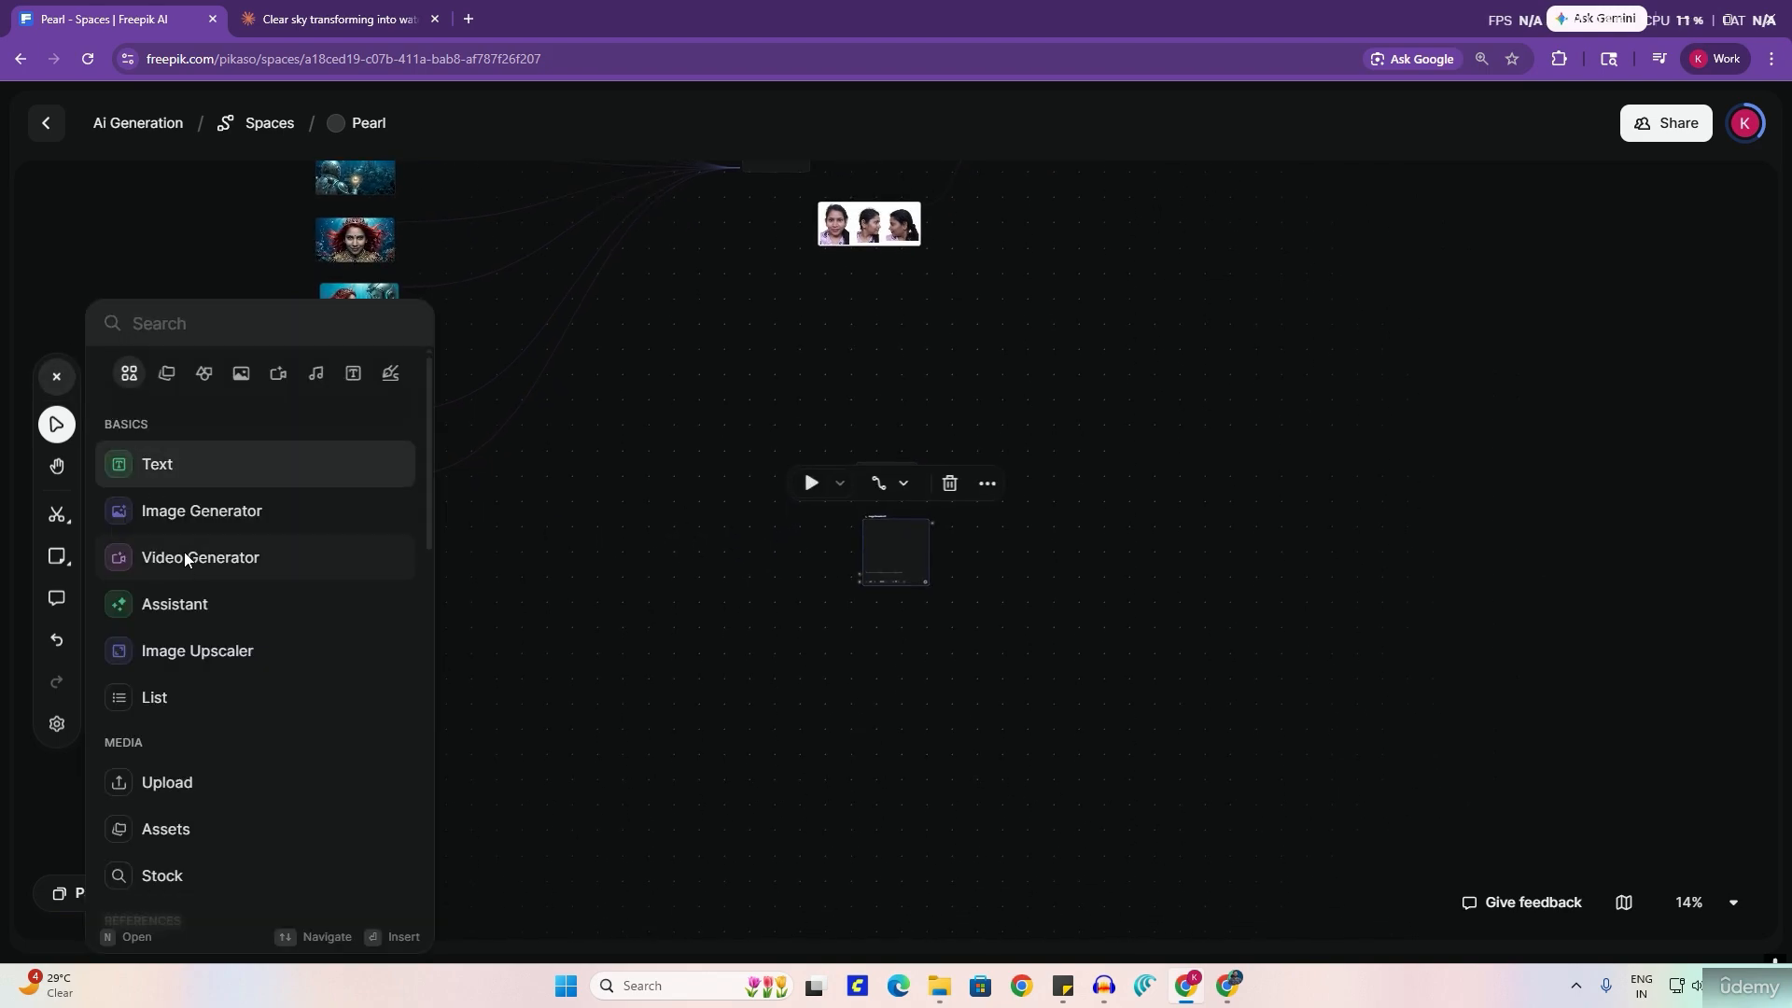
{"action": "key", "text": "Escape"}
{"action": "left_click_drag", "start_coordinate": [1257, 747], "coordinate": [813, 529]}
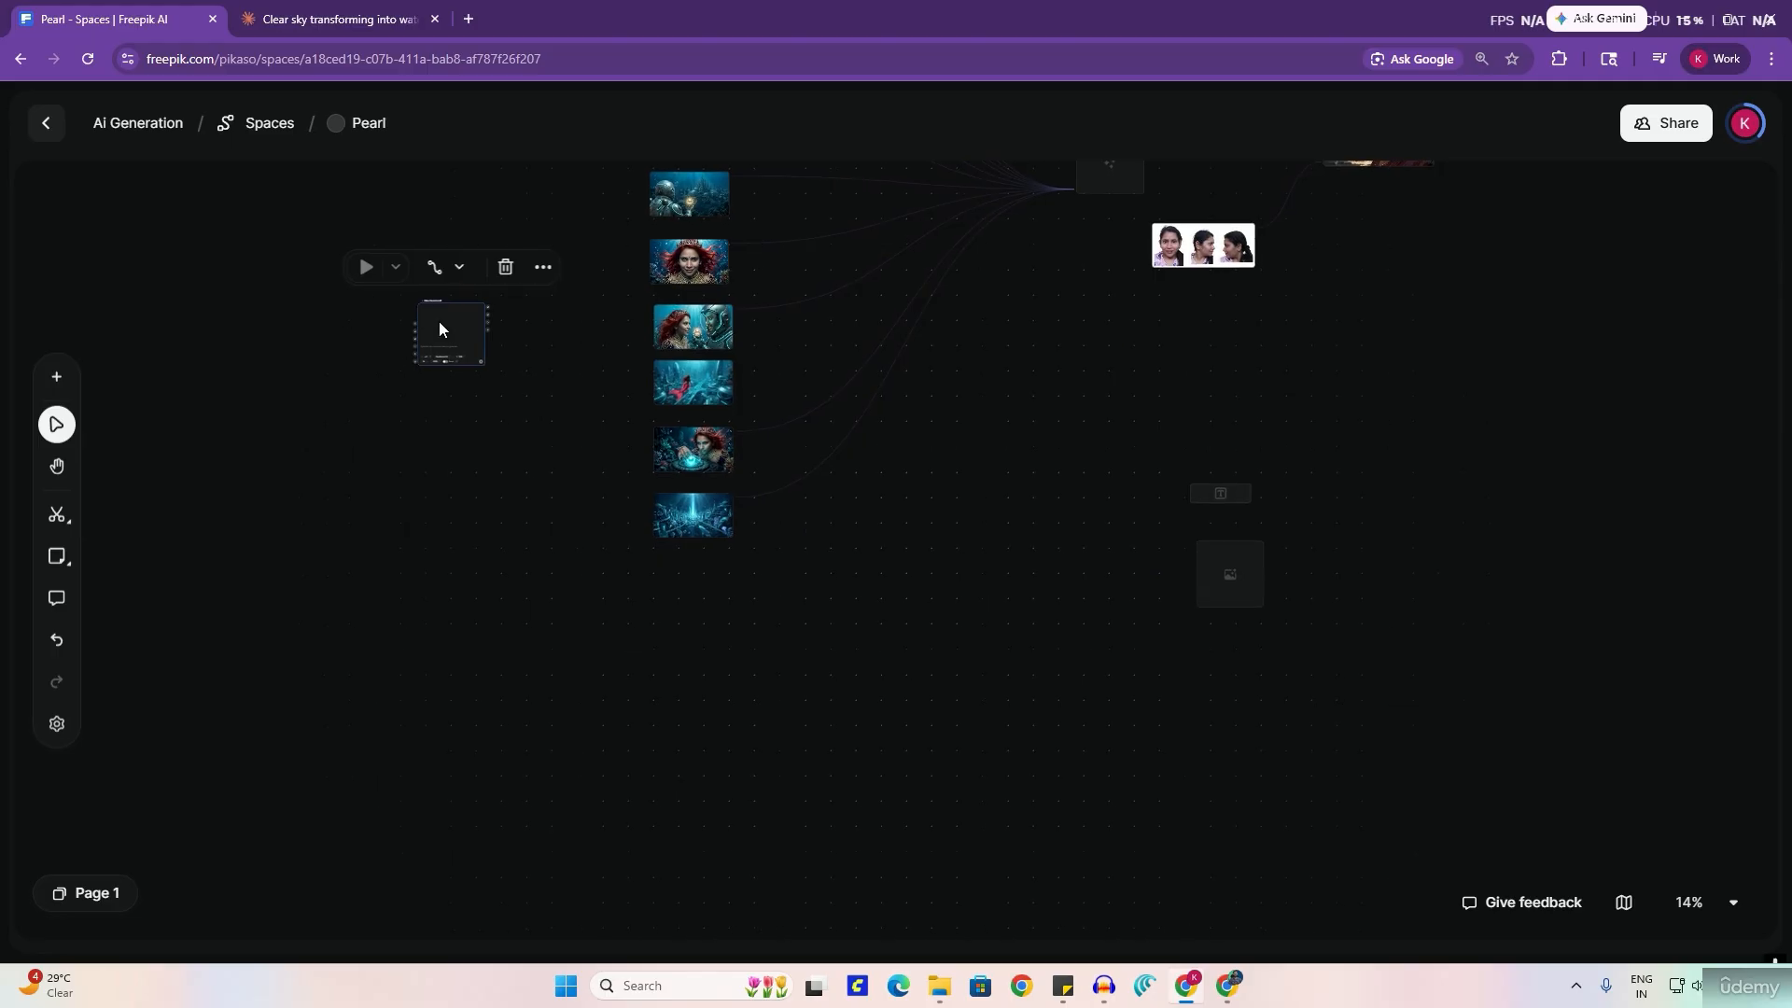
{"action": "left_click_drag", "start_coordinate": [439, 328], "coordinate": [1225, 691]}
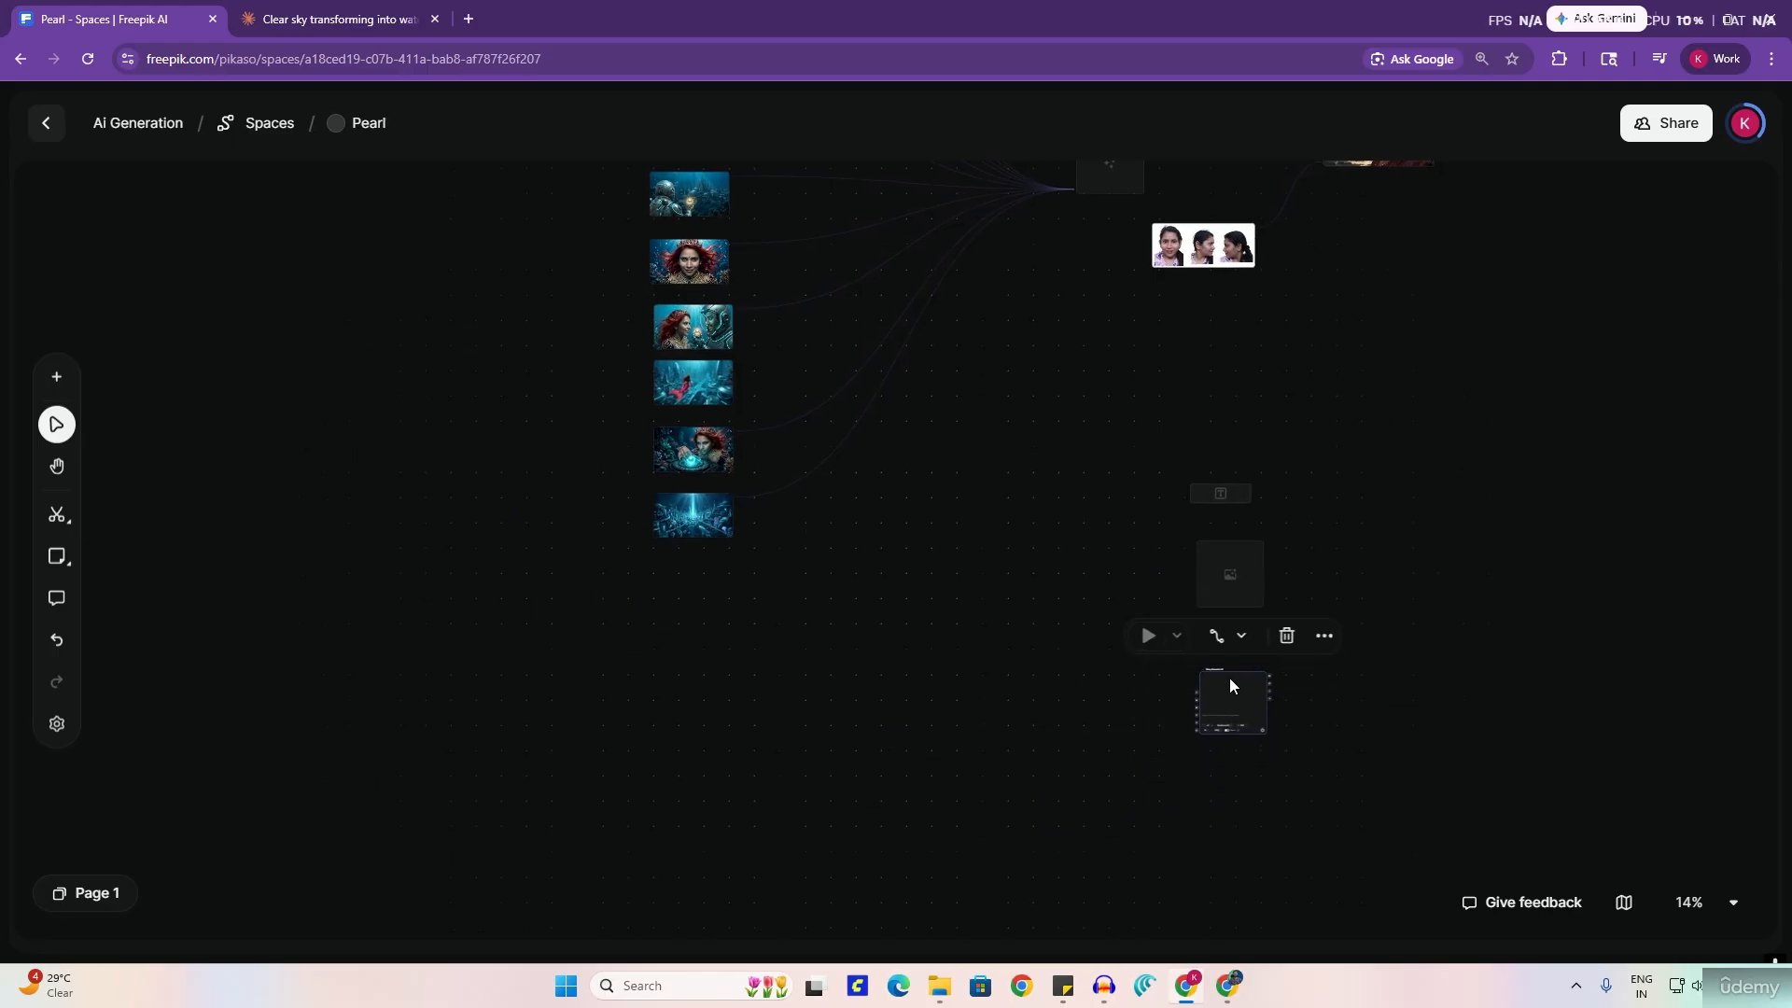
Step: Add an Assistant node and an Image Upscaler node below the new Video Generator node
{"action": "left_click", "coordinate": [54, 378]}
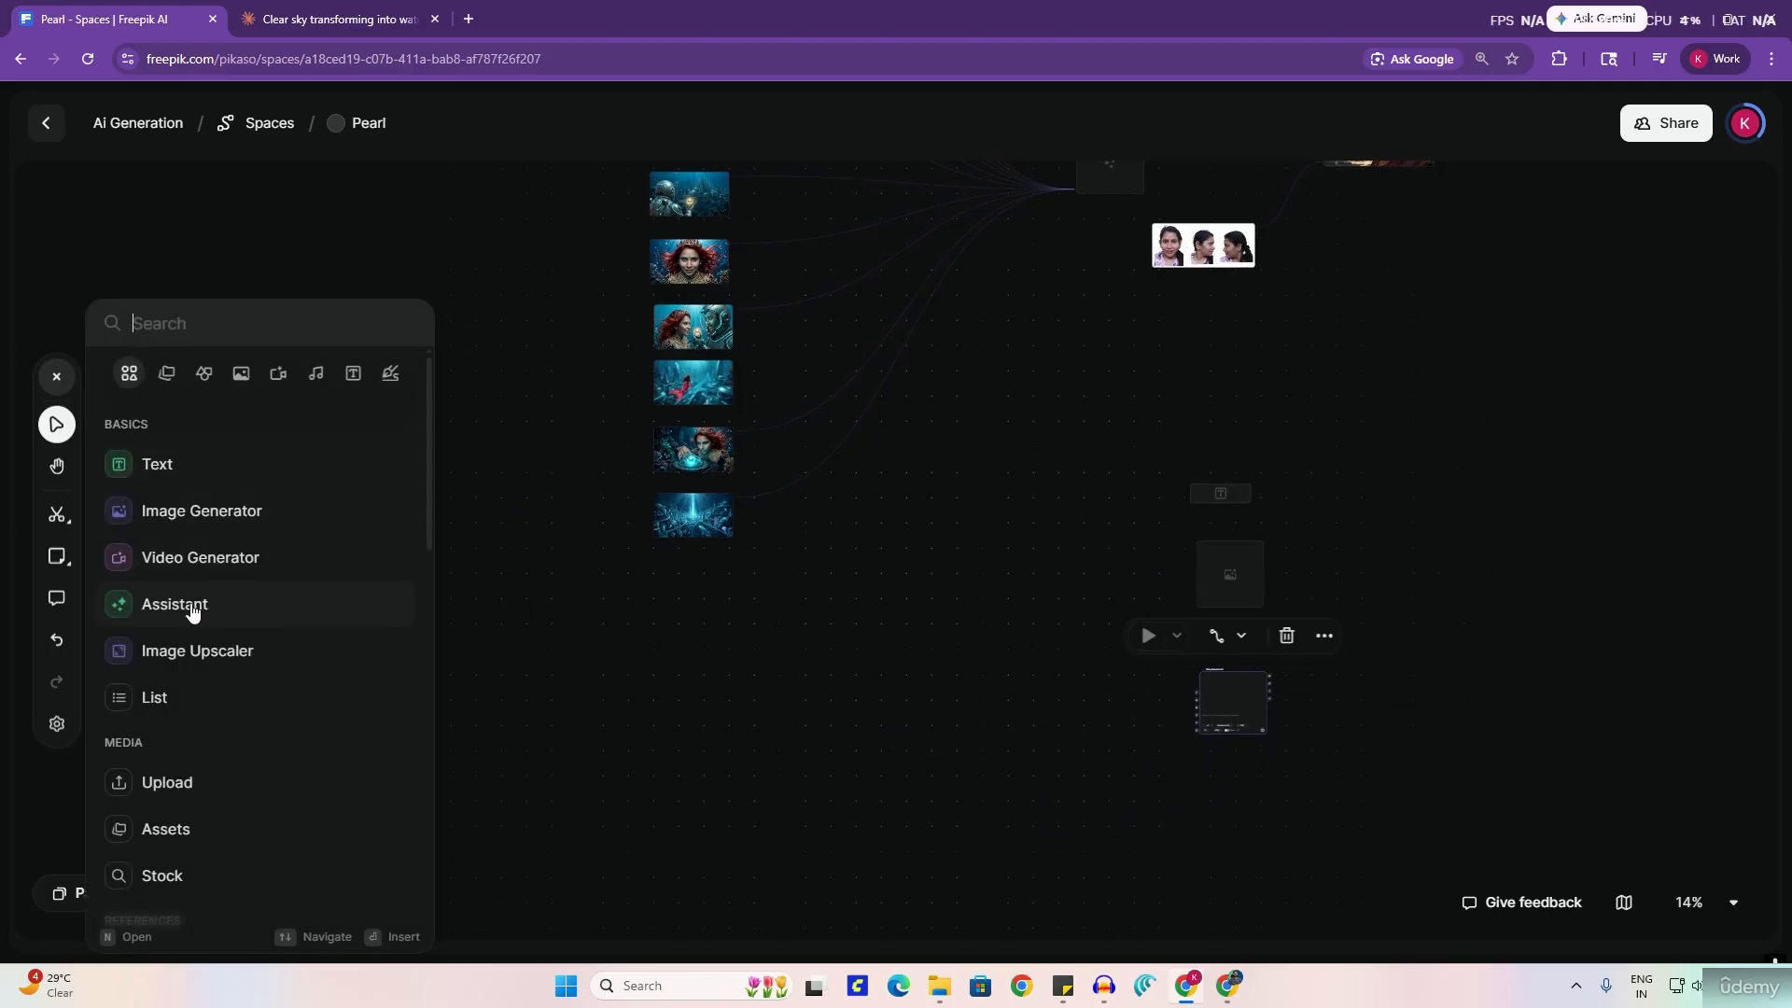
{"action": "left_click_drag", "start_coordinate": [191, 608], "coordinate": [1272, 790]}
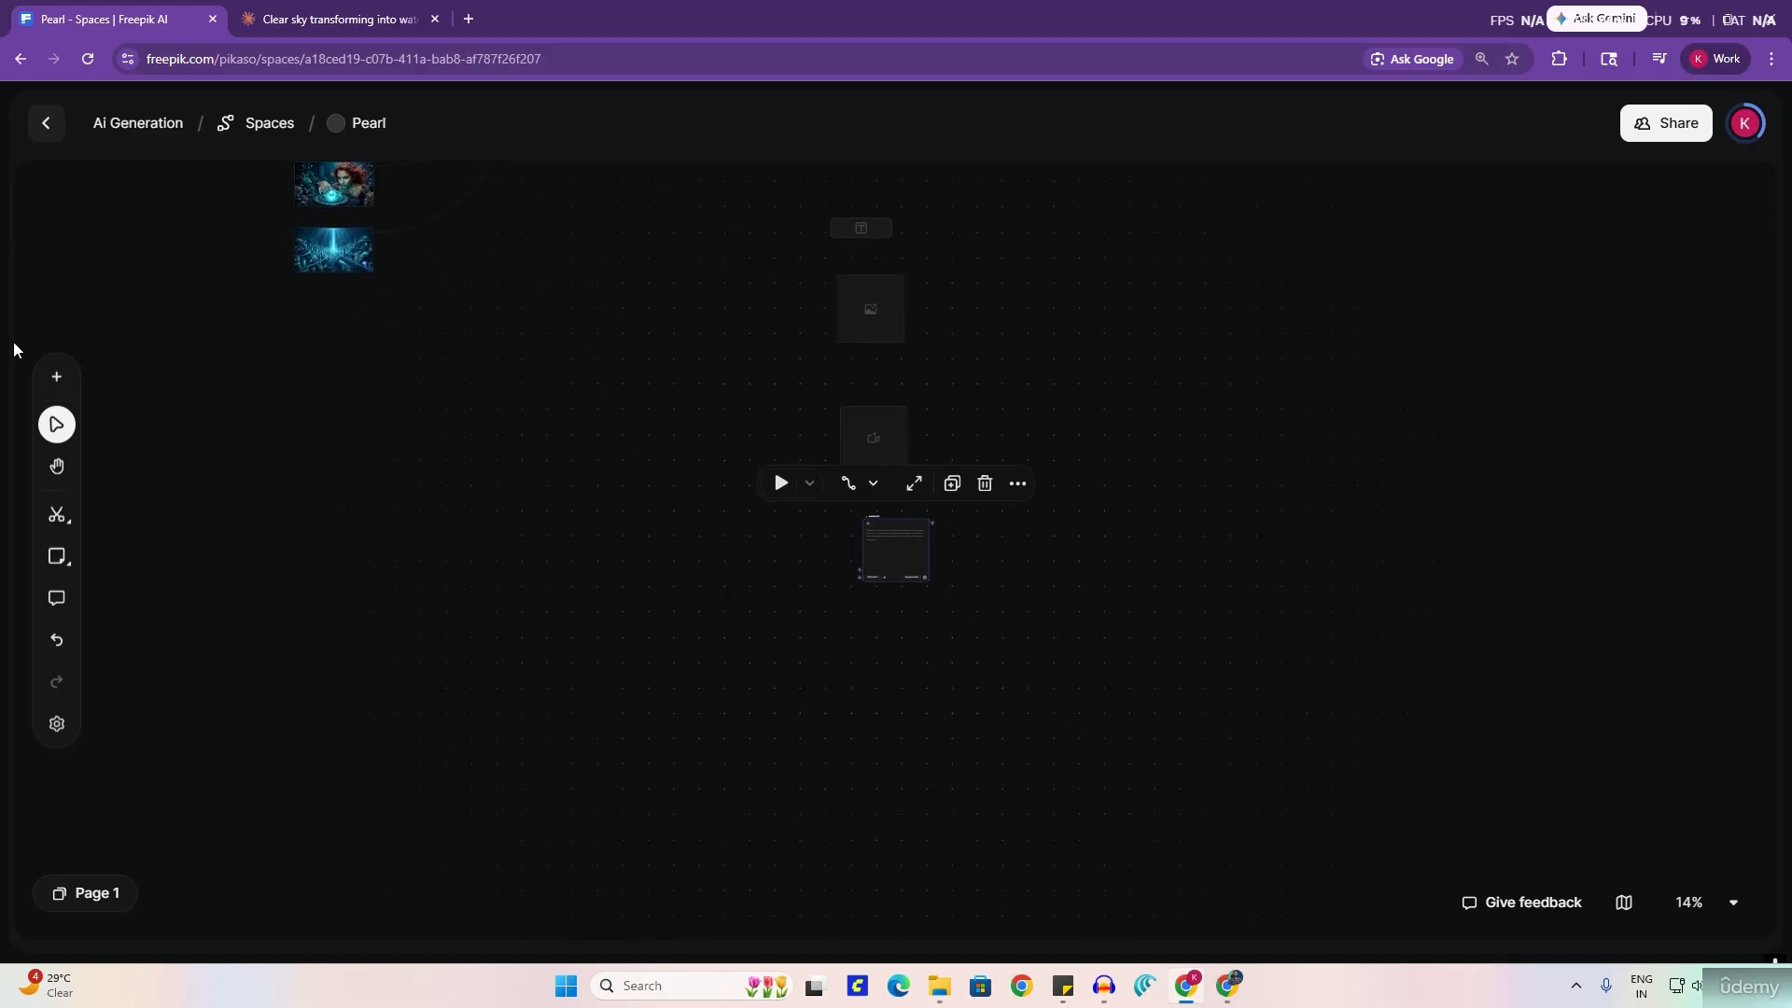
{"action": "left_click", "coordinate": [56, 377]}
{"action": "left_click_drag", "start_coordinate": [172, 651], "coordinate": [877, 640]}
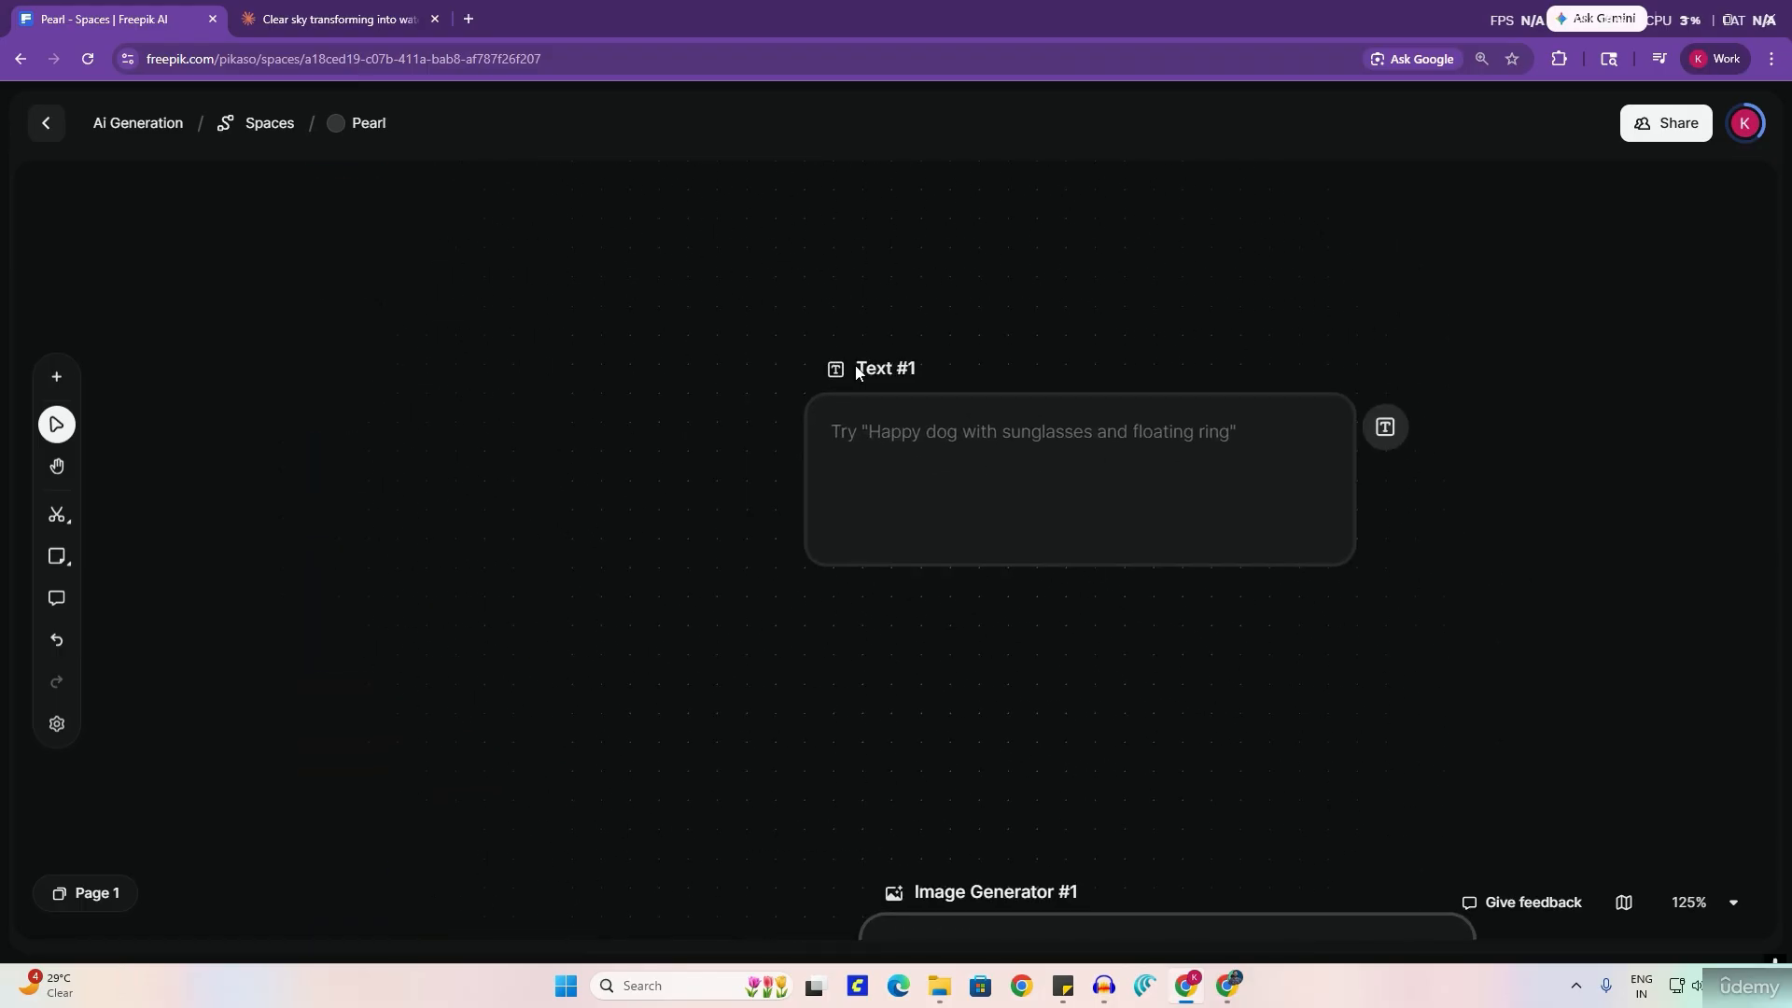
Step: Select the Text #1 node and nudge it slightly downward on the canvas
{"action": "mouse_move", "coordinate": [857, 372]}
{"action": "left_mouse_down"}
{"action": "mouse_move", "coordinate": [885, 369]}
{"action": "mouse_move", "coordinate": [858, 379]}
{"action": "left_mouse_up"}
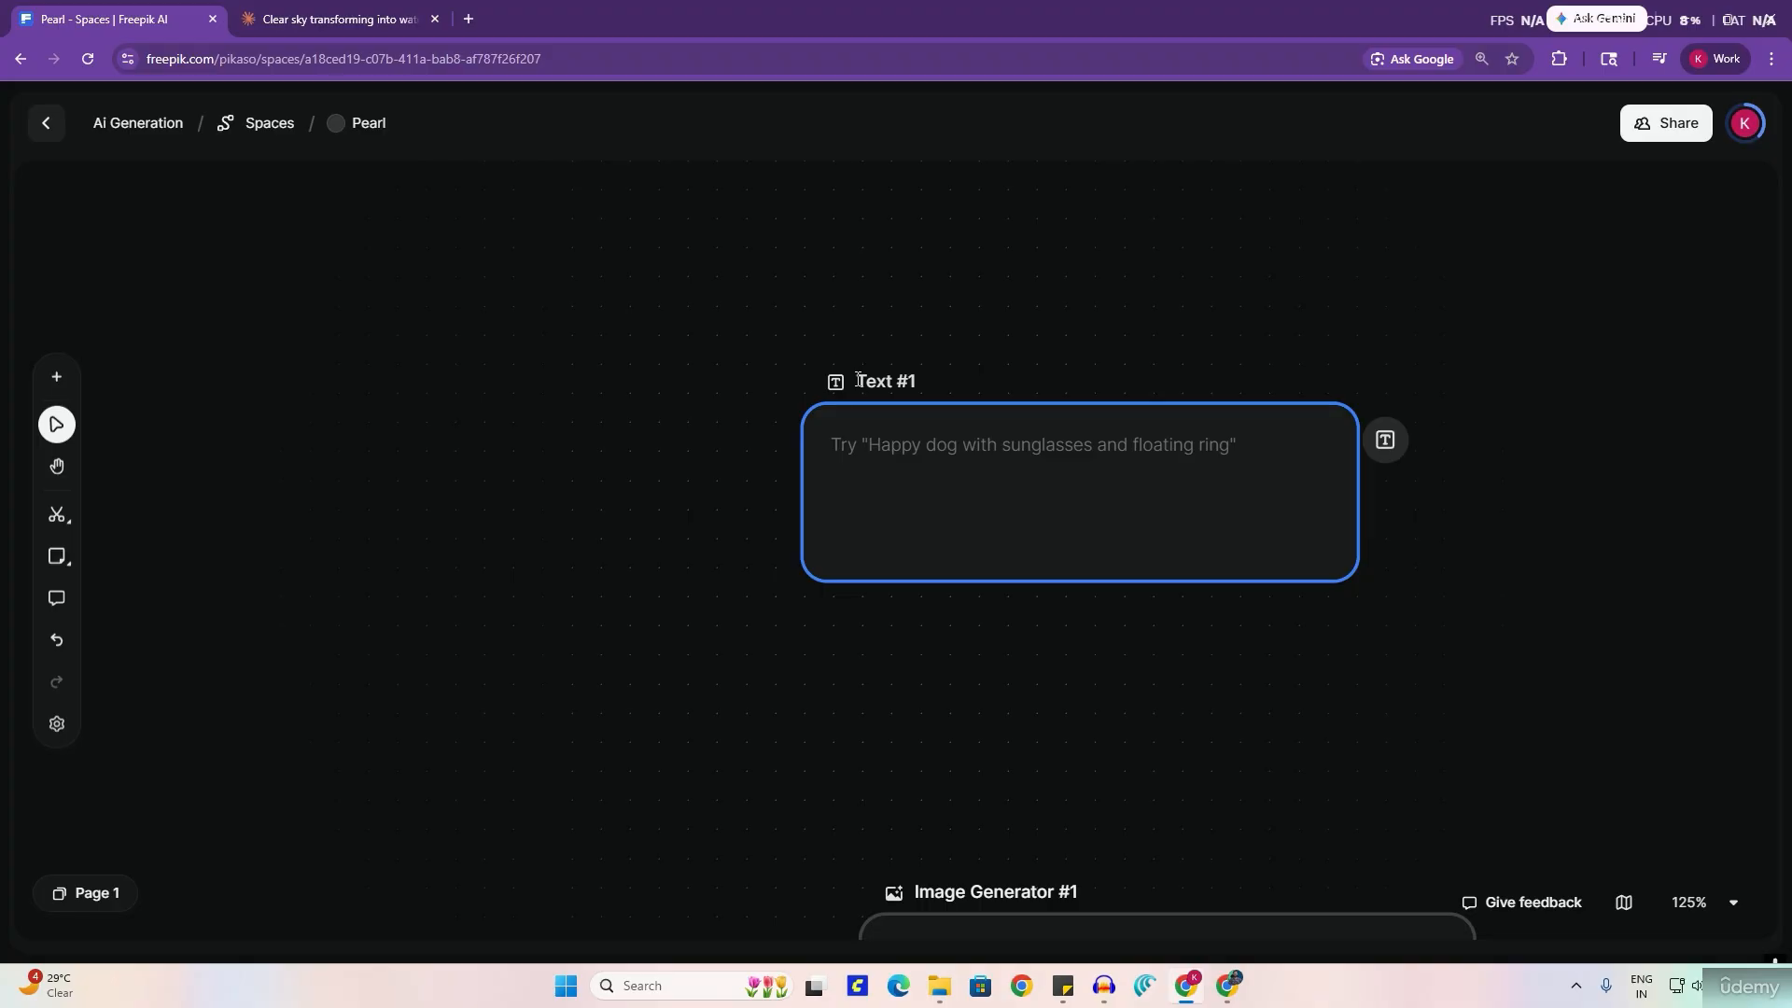
{"action": "scroll", "coordinate": [1045, 672], "scroll_direction": "down", "scroll_amount": 3}
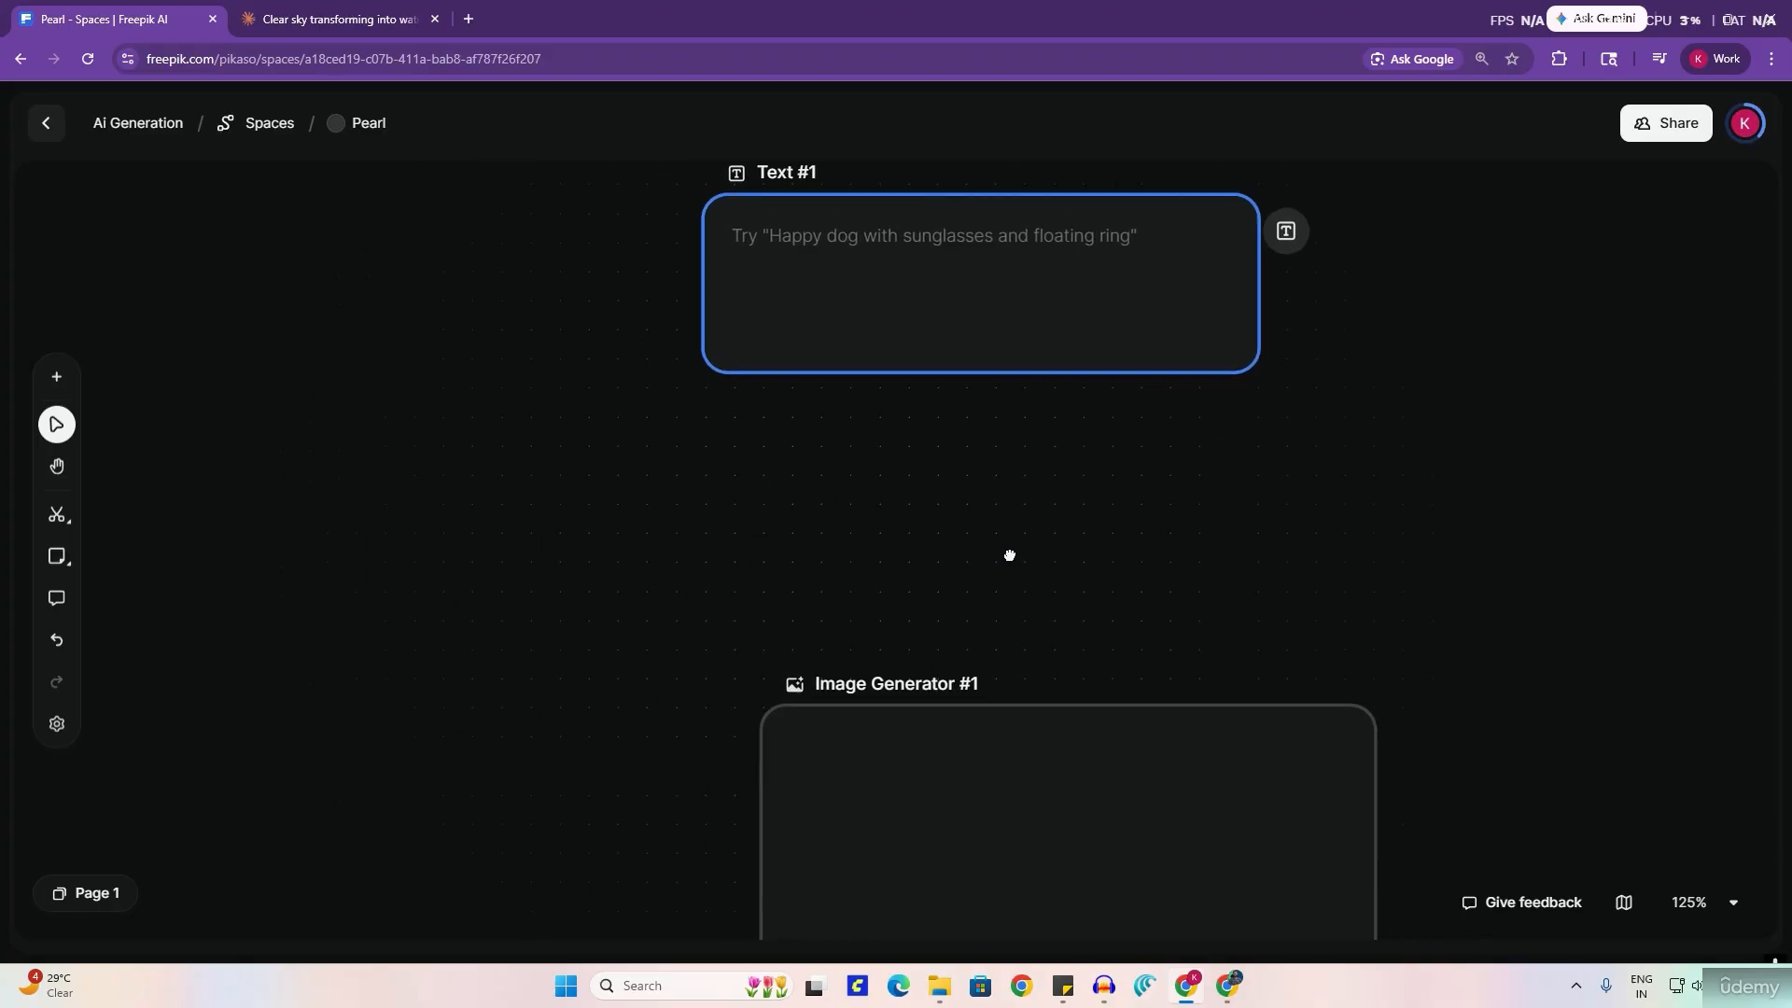
{"action": "scroll", "coordinate": [915, 607], "scroll_direction": "right", "scroll_amount": 3}
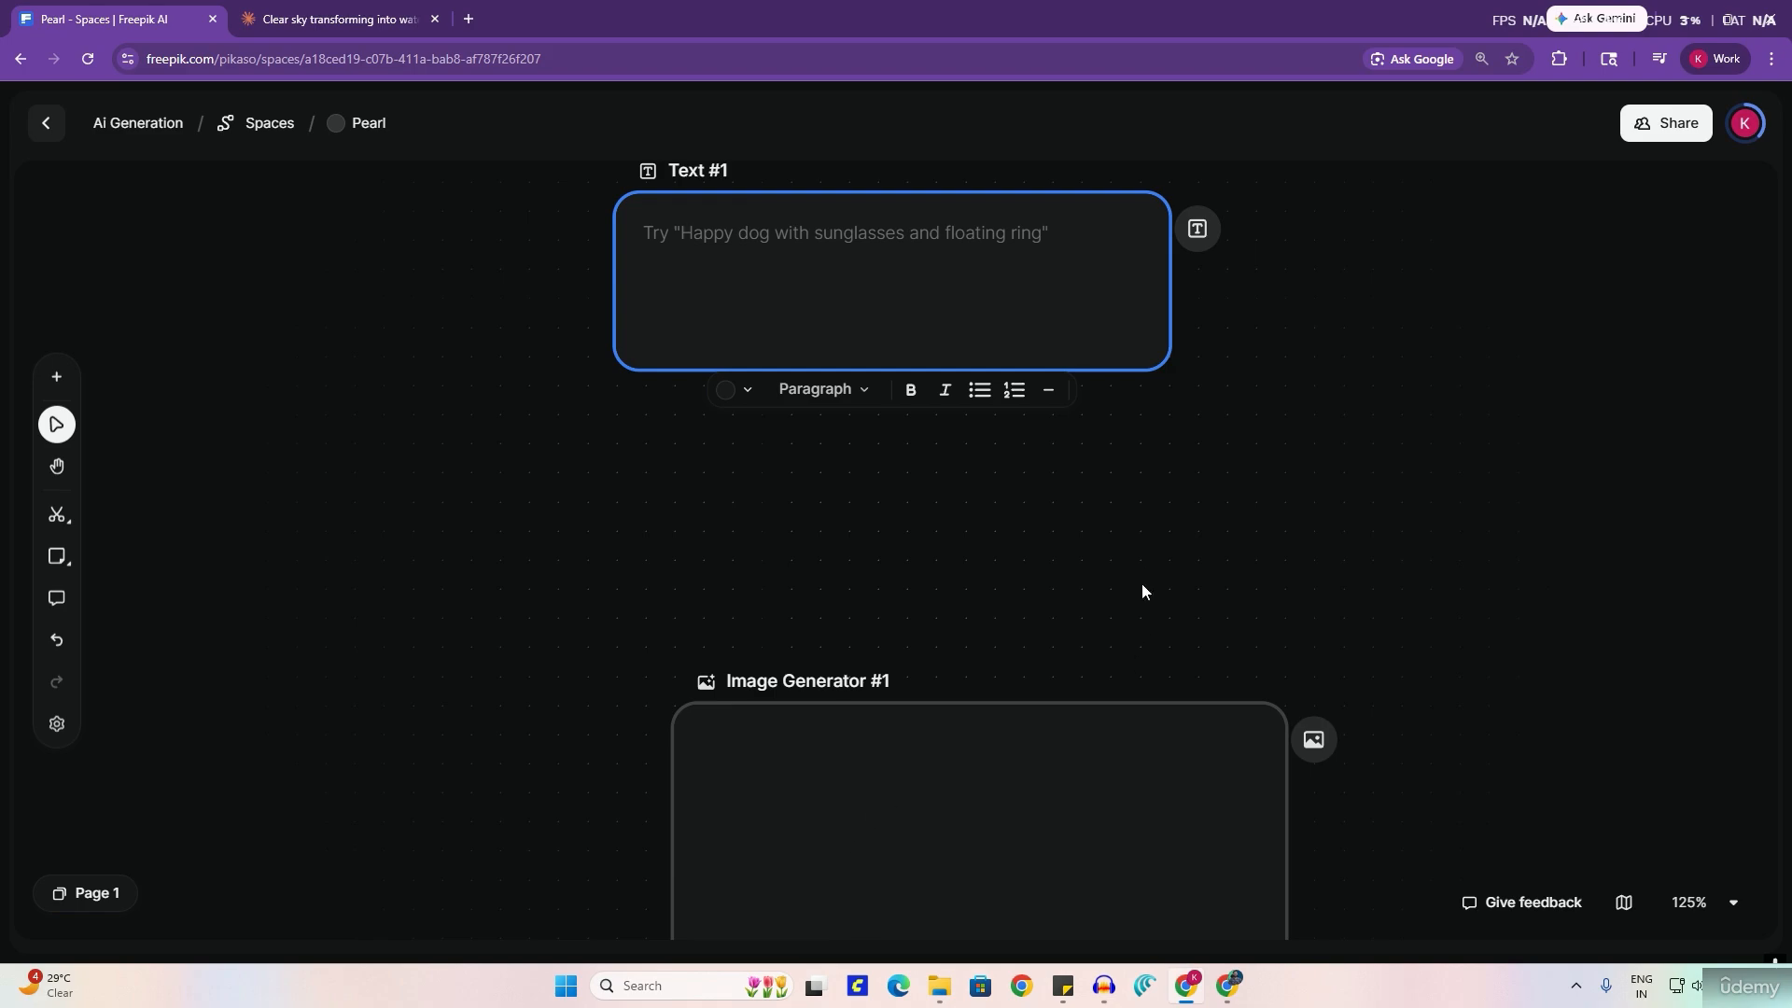
Step: Enter the placeholder prompt "dfdfsdfhdshfjsdjksd" in Image Generator #1 and set its model to Flux.1
{"action": "scroll", "coordinate": [1214, 513], "scroll_direction": "down", "scroll_amount": 3}
{"action": "scroll", "coordinate": [994, 513], "scroll_direction": "down", "scroll_amount": 3}
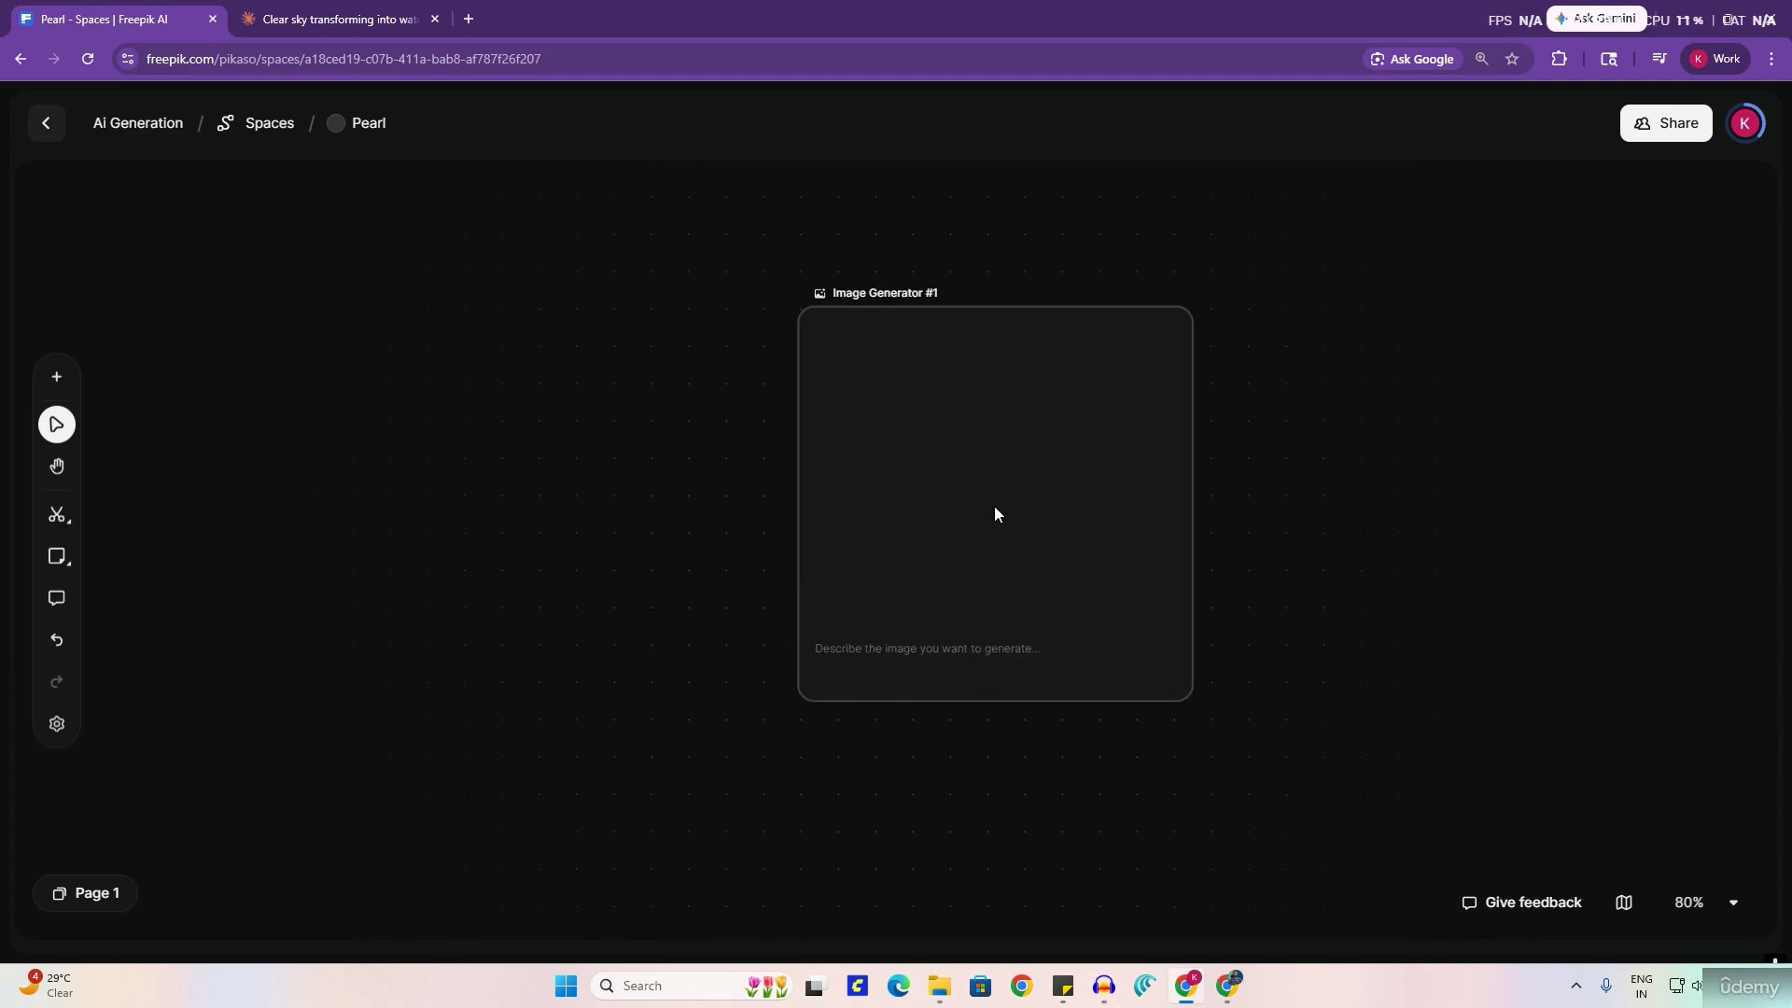
{"action": "left_click", "coordinate": [877, 618]}
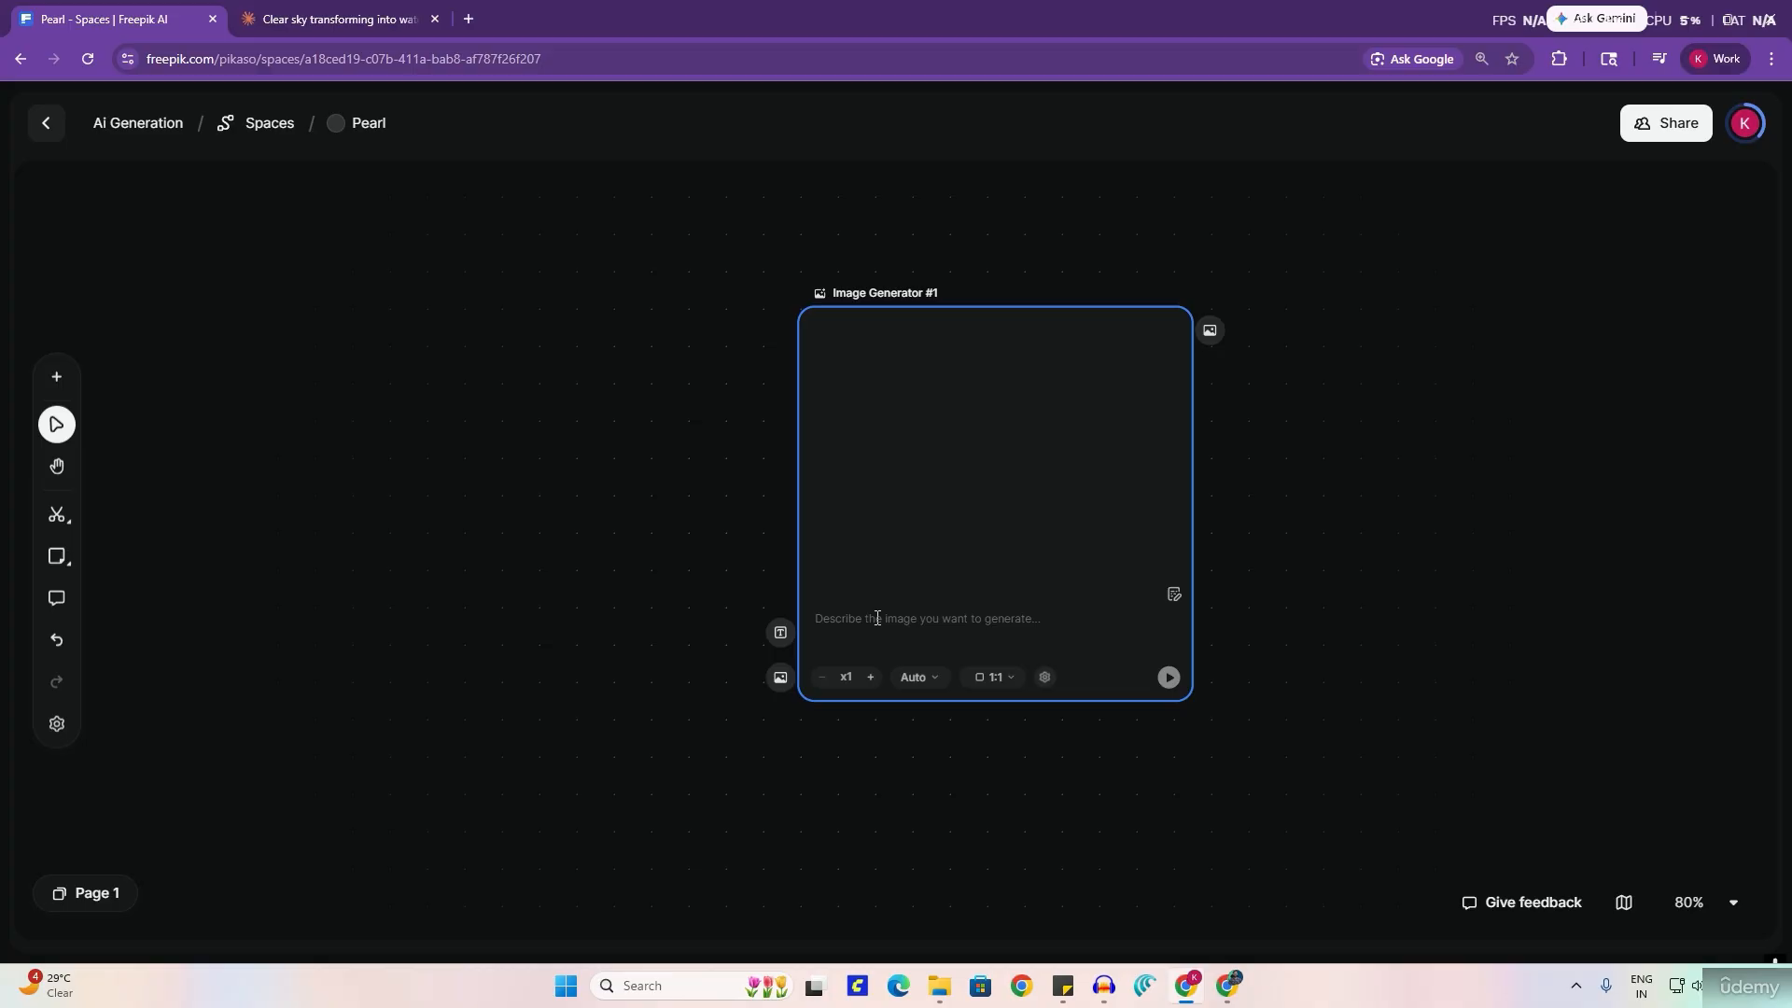
{"action": "type", "text": "dfdfsdfhdshfjsdjksd"}
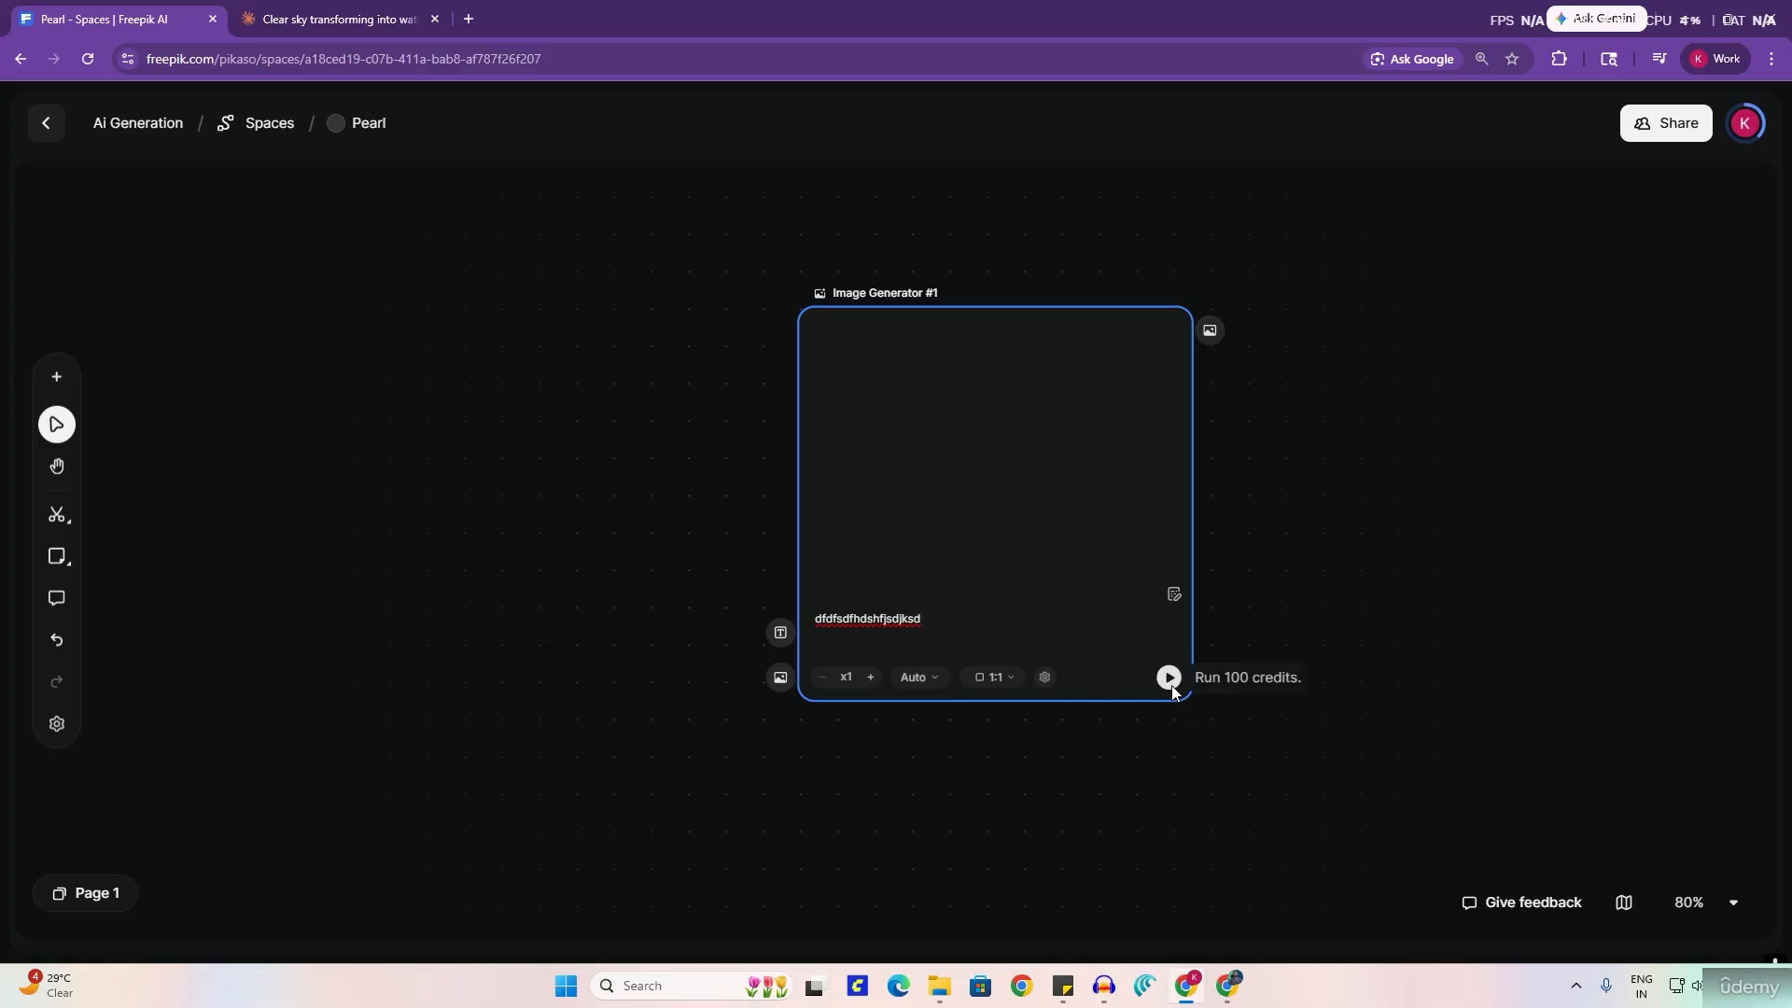
{"action": "left_click", "coordinate": [921, 680]}
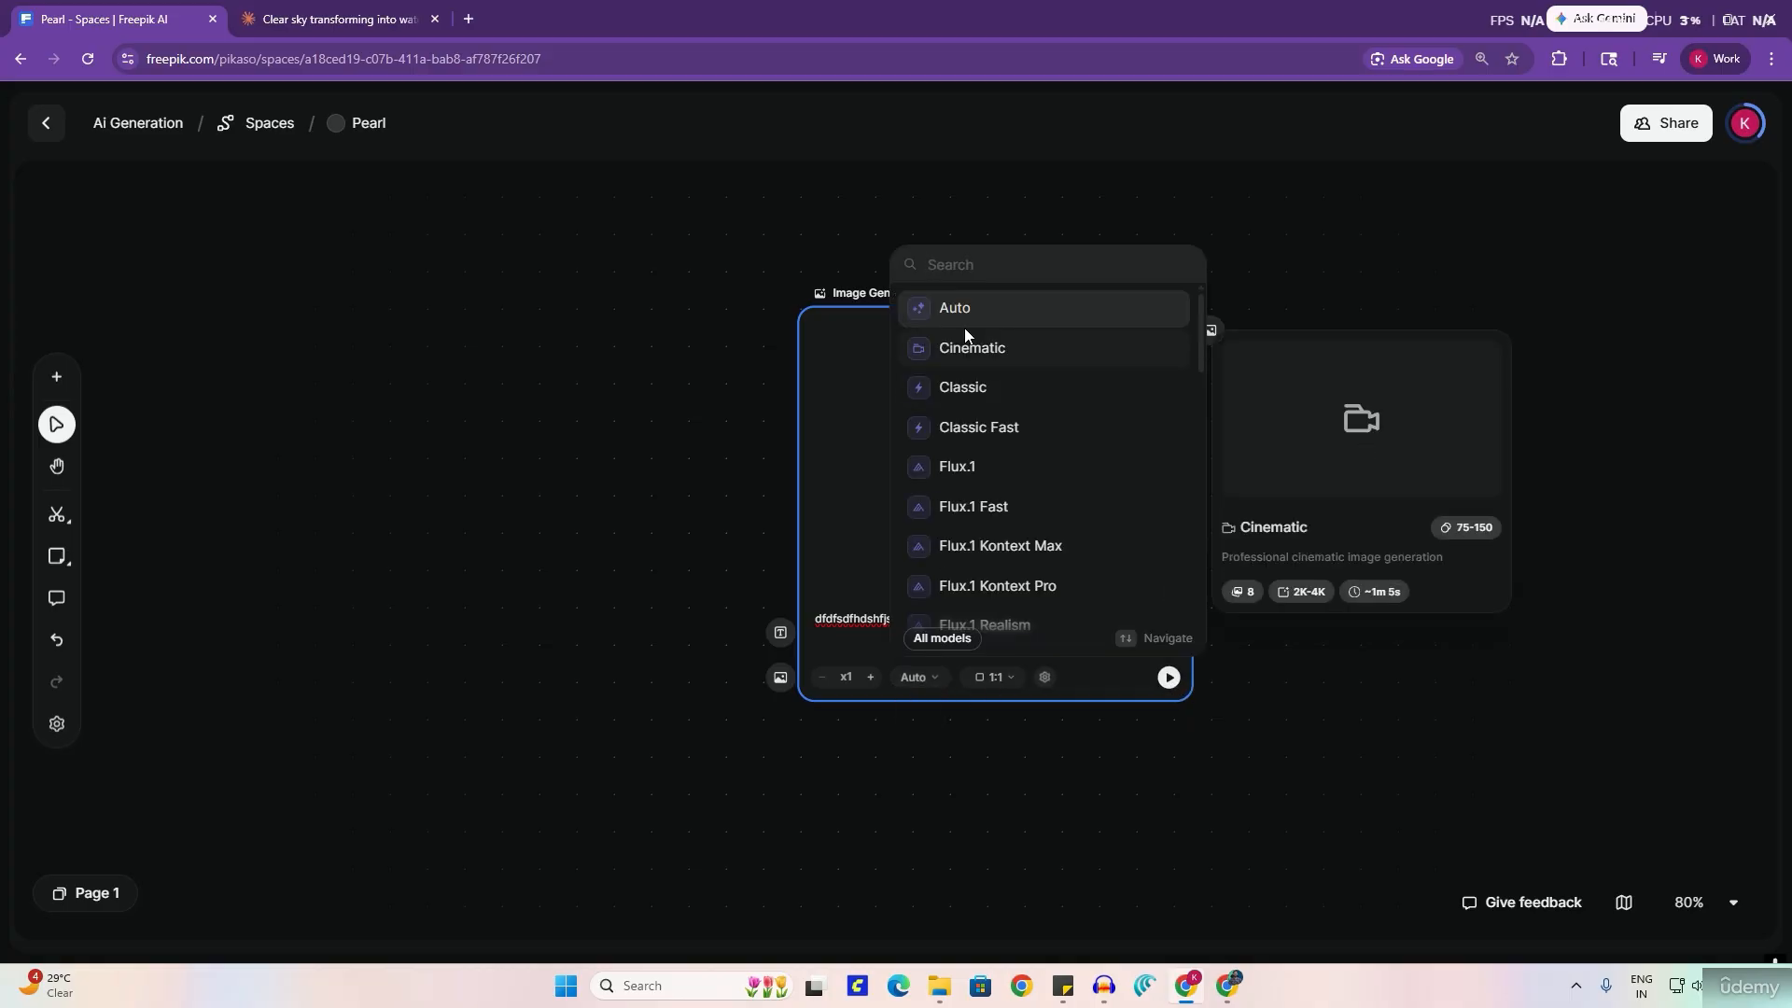
{"action": "left_click", "coordinate": [960, 470]}
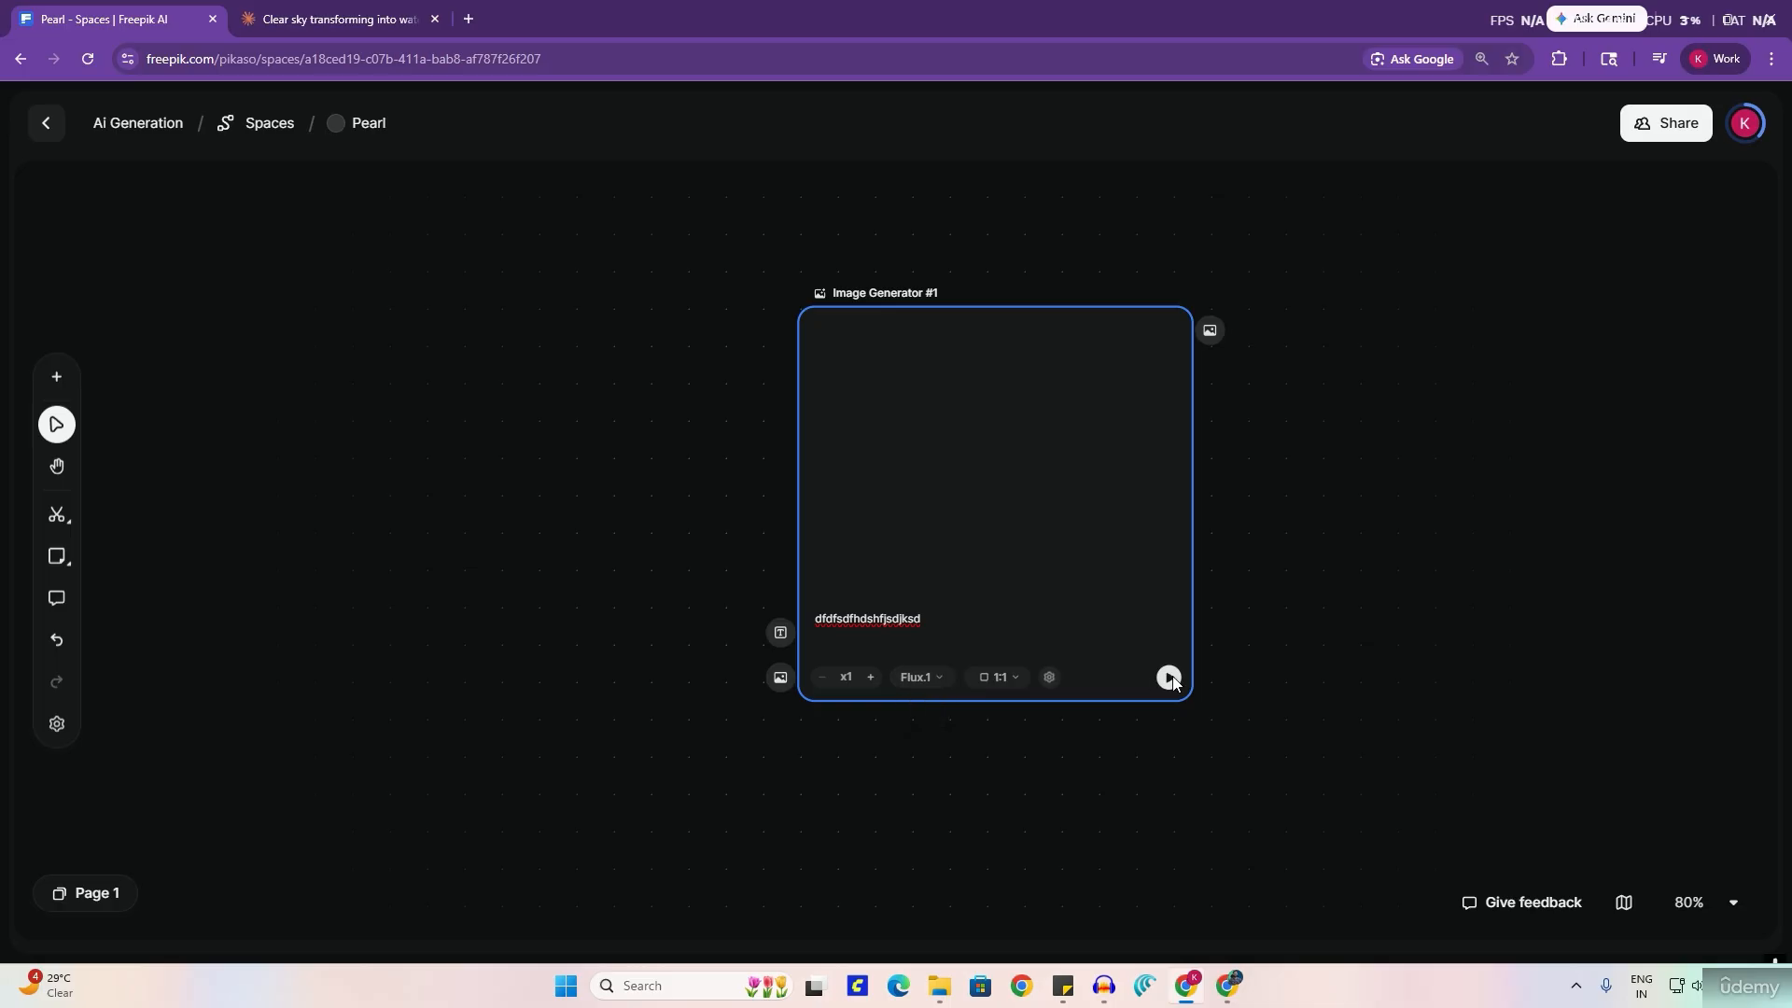
{"action": "left_click", "coordinate": [917, 681]}
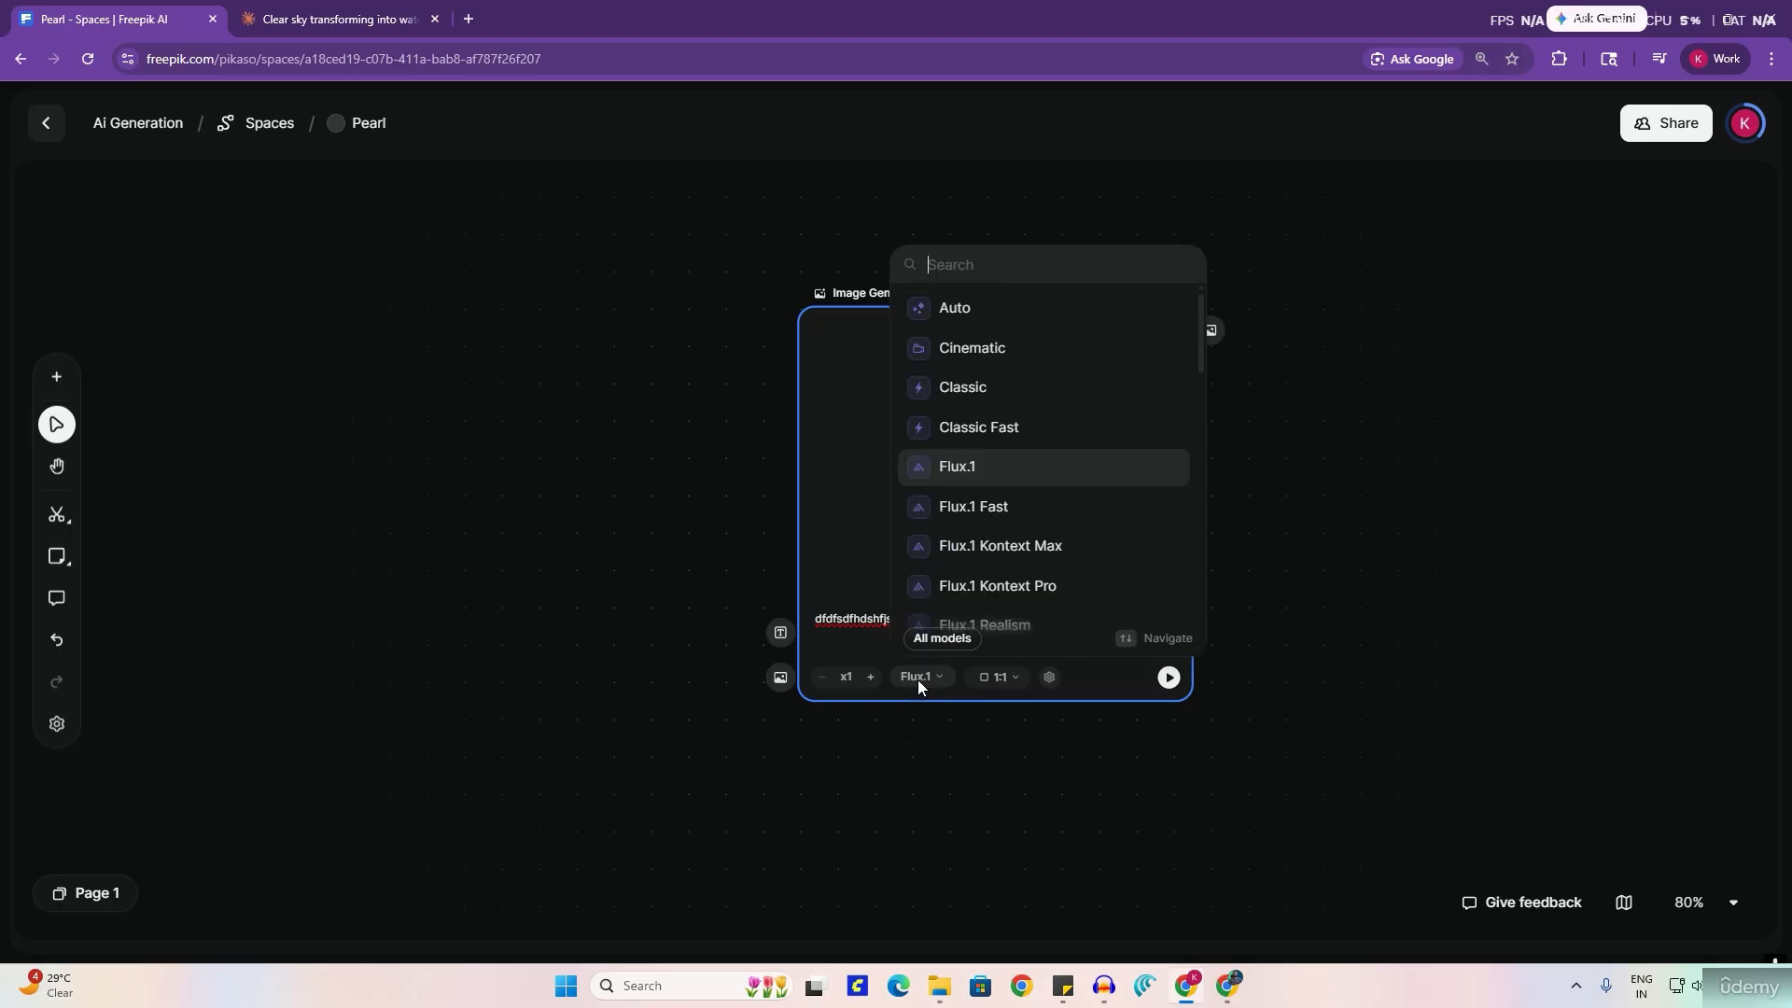
{"action": "scroll", "coordinate": [971, 590], "scroll_direction": "down", "scroll_amount": 3}
{"action": "scroll", "coordinate": [971, 590], "scroll_direction": "down", "scroll_amount": 5}
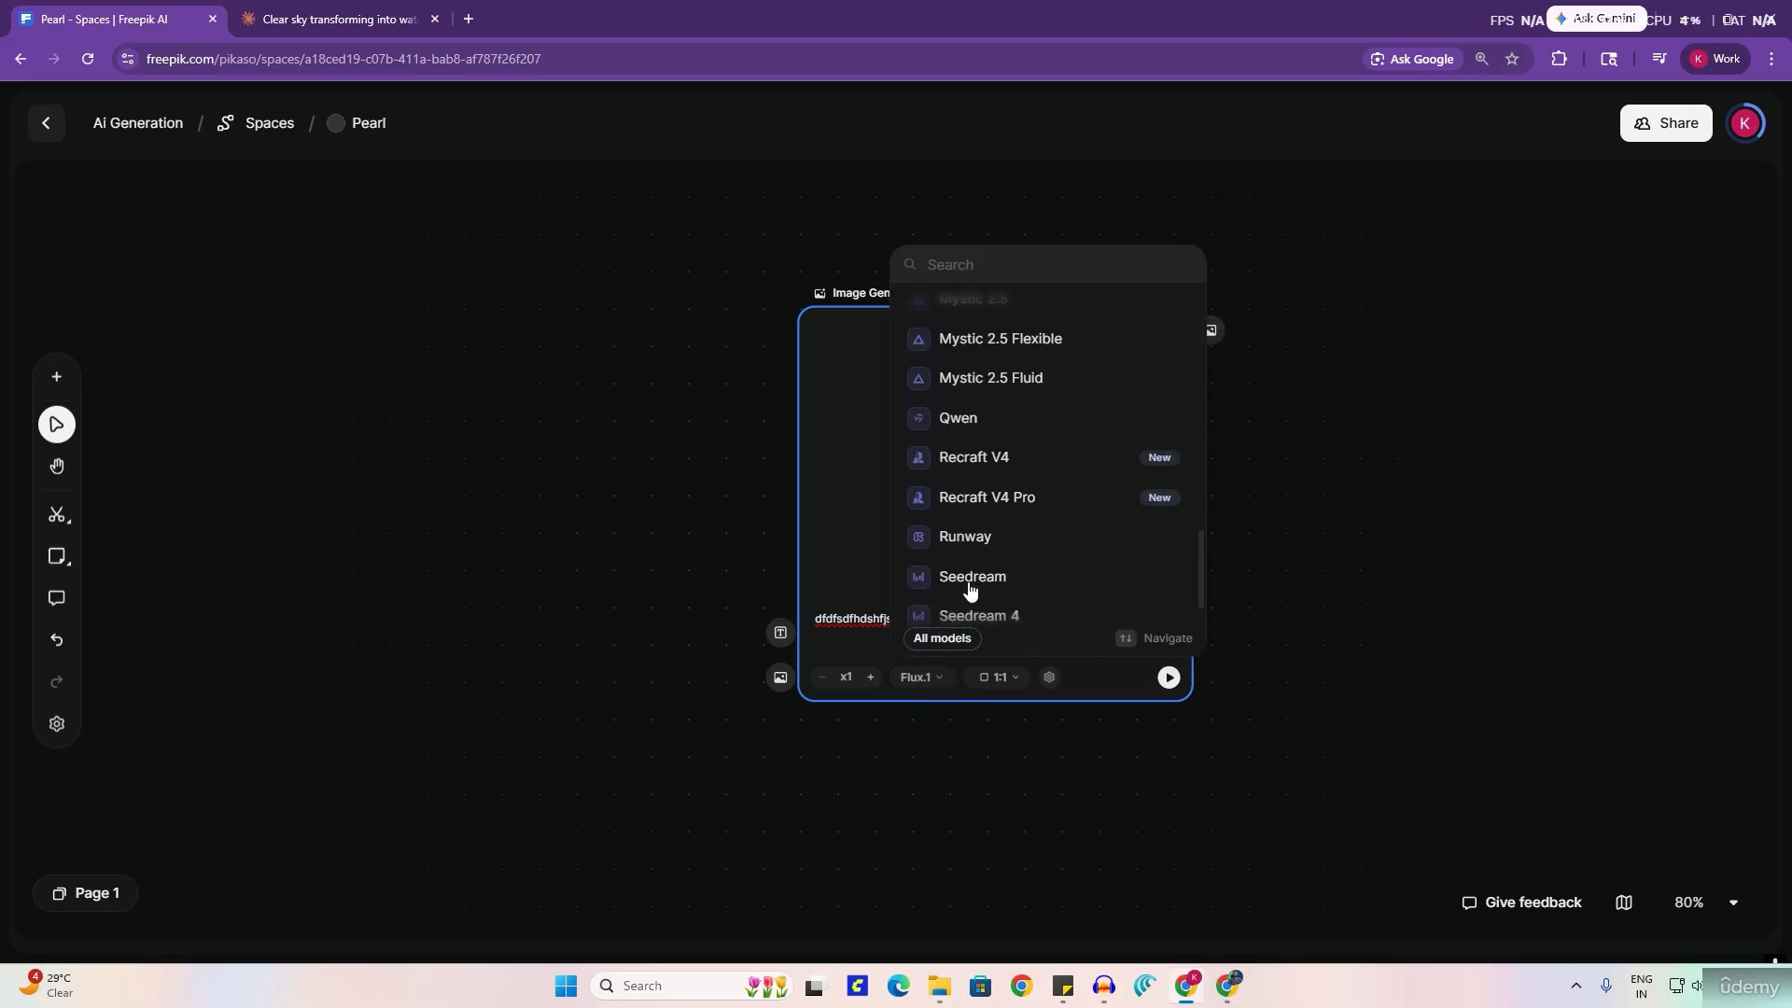
{"action": "left_click", "coordinate": [1436, 560]}
Step: Clear the placeholder prompt from the Image Generator #1 node
{"action": "double_click", "coordinate": [884, 619]}
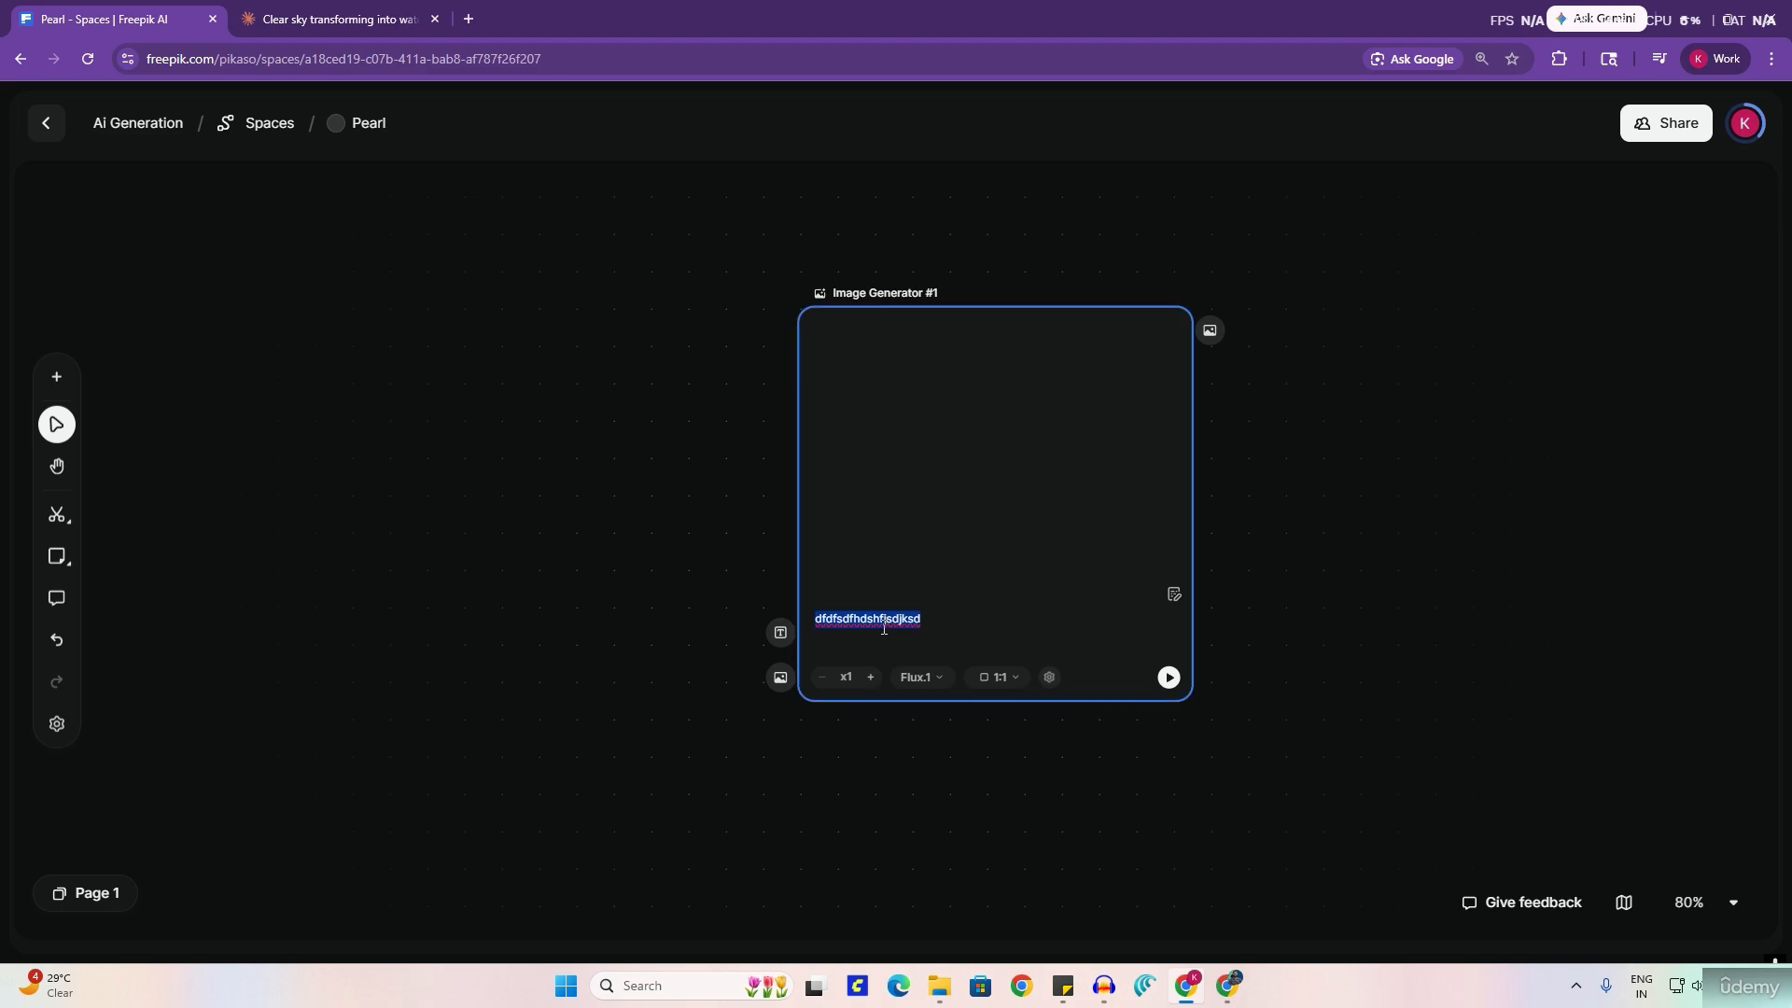
{"action": "key", "text": "ctrl+z"}
{"action": "key", "text": "ctrl+z"}
{"action": "key", "text": "ctrl+z"}
{"action": "key", "text": "ctrl+z"}
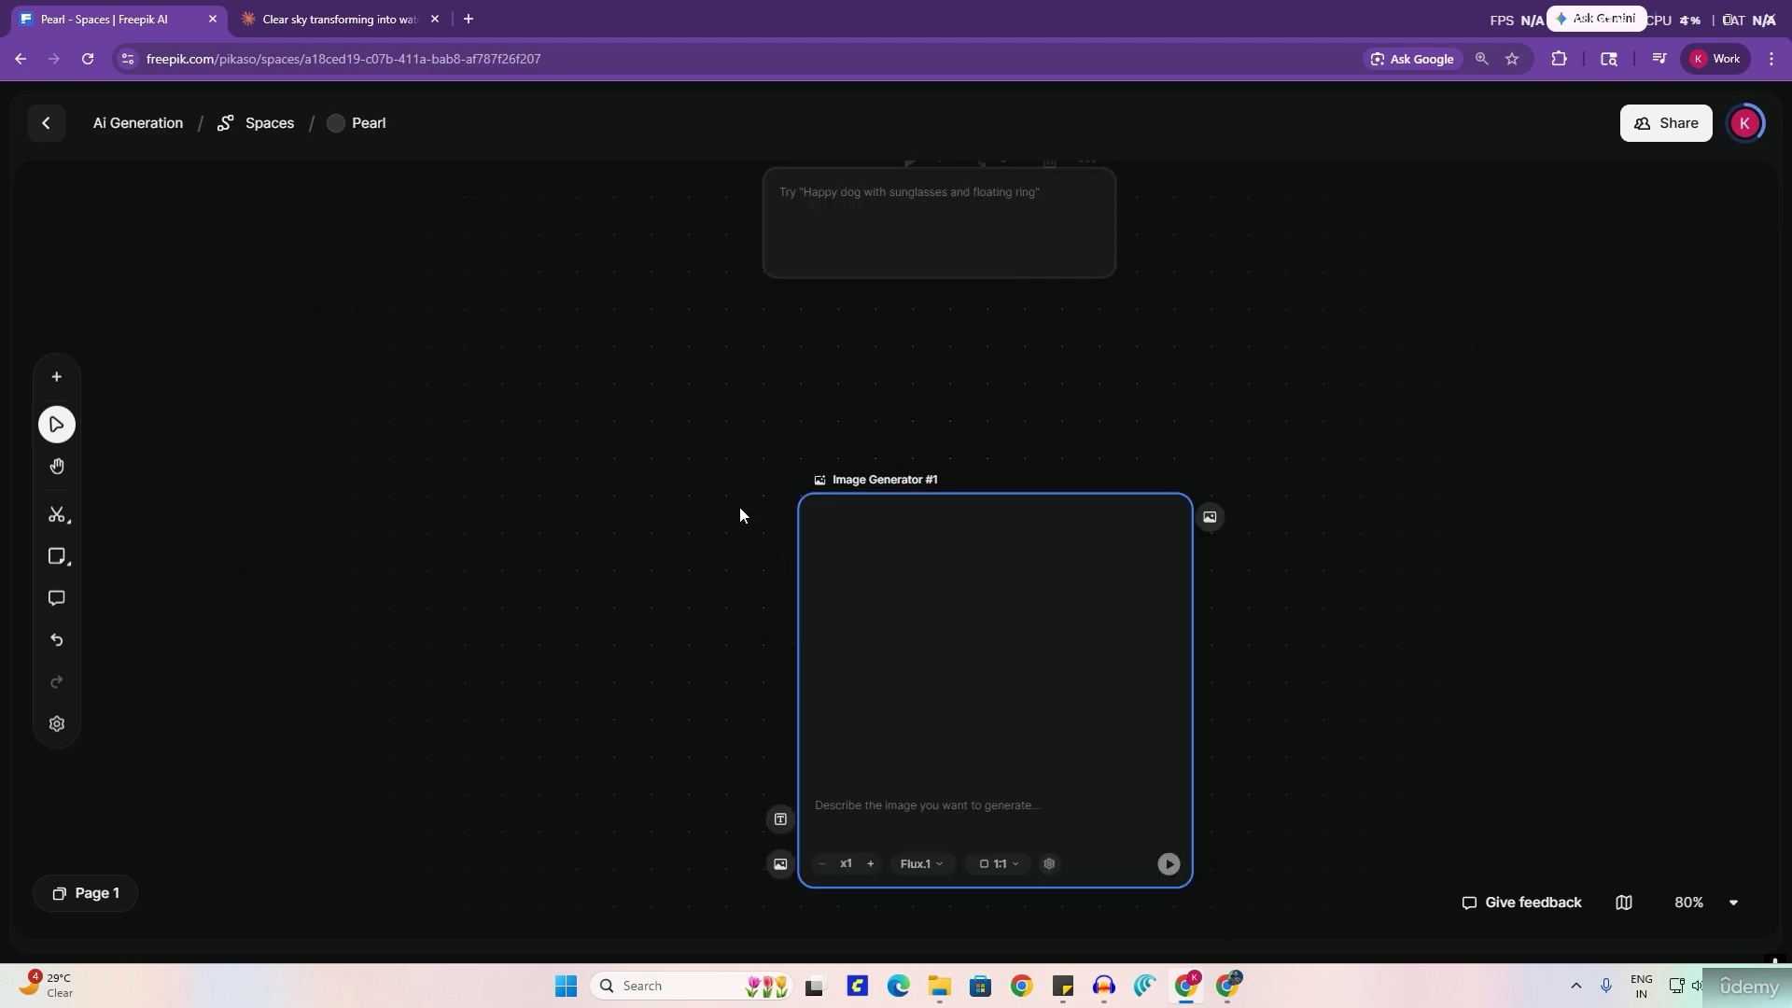
Step: Move the Text #1 node to the left of Image Generator #1, level with its upper edge
{"action": "scroll", "coordinate": [741, 502], "scroll_direction": "down", "scroll_amount": 3}
{"action": "scroll", "coordinate": [741, 501], "scroll_direction": "left", "scroll_amount": 5}
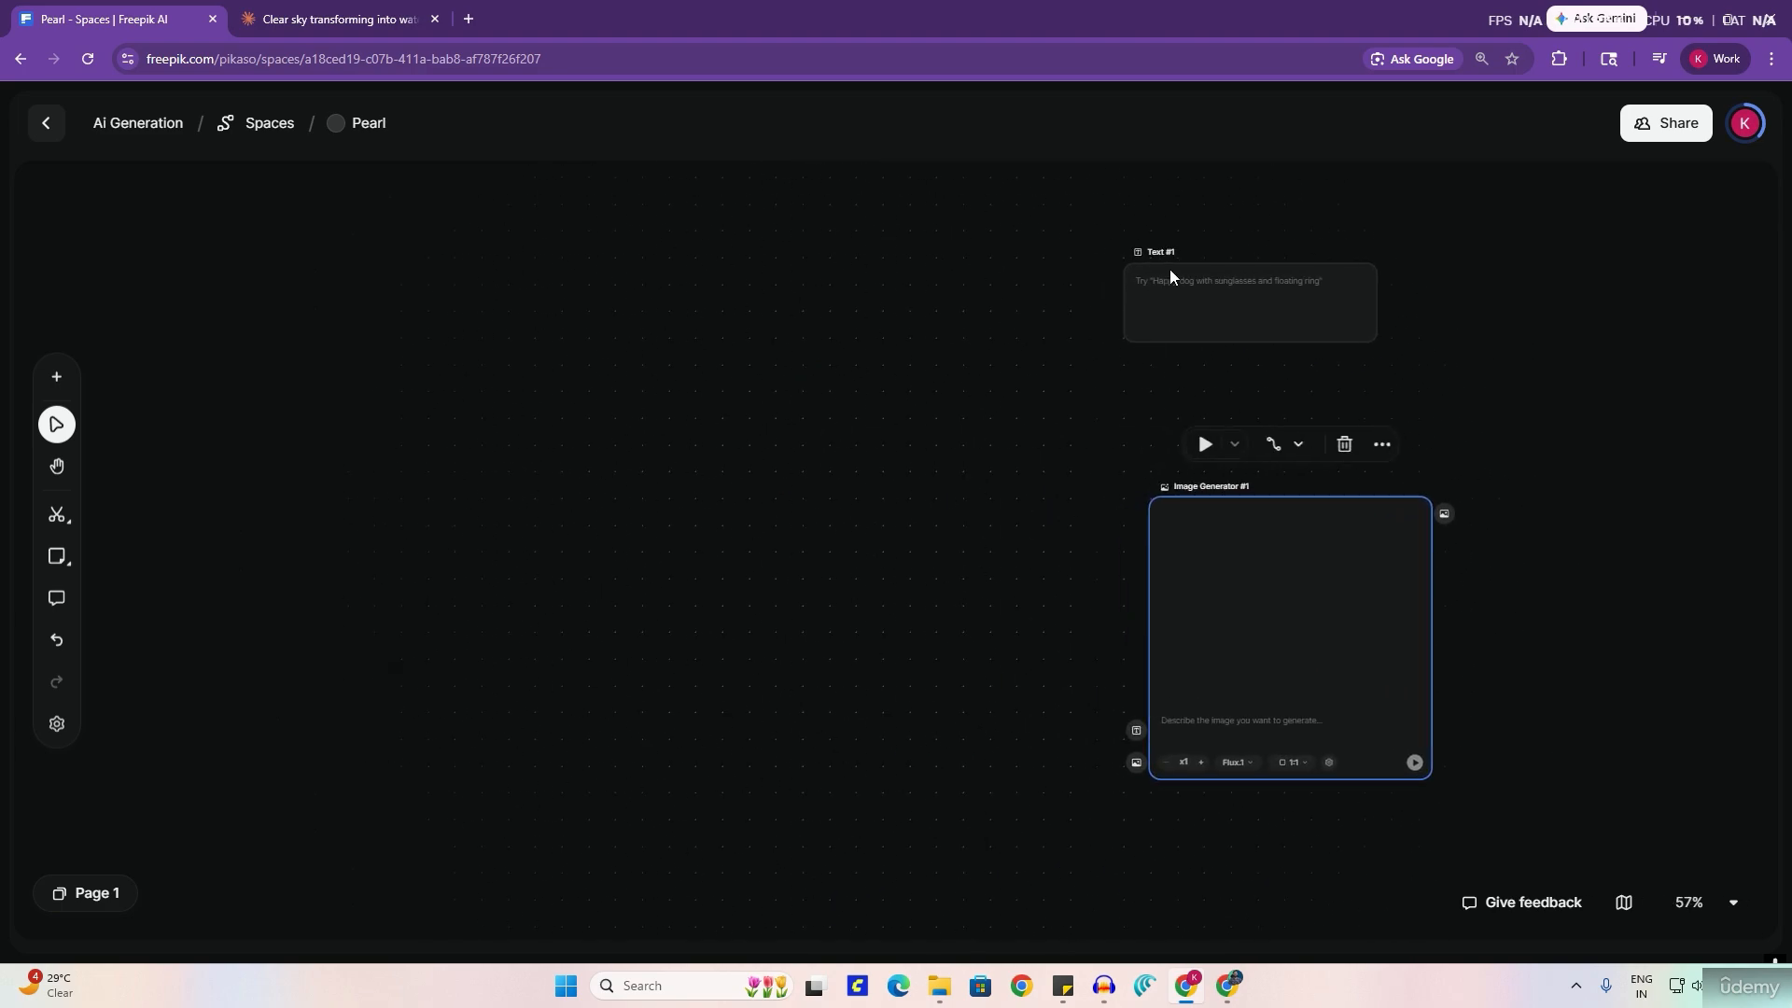
{"action": "left_click_drag", "start_coordinate": [1185, 267], "coordinate": [771, 506]}
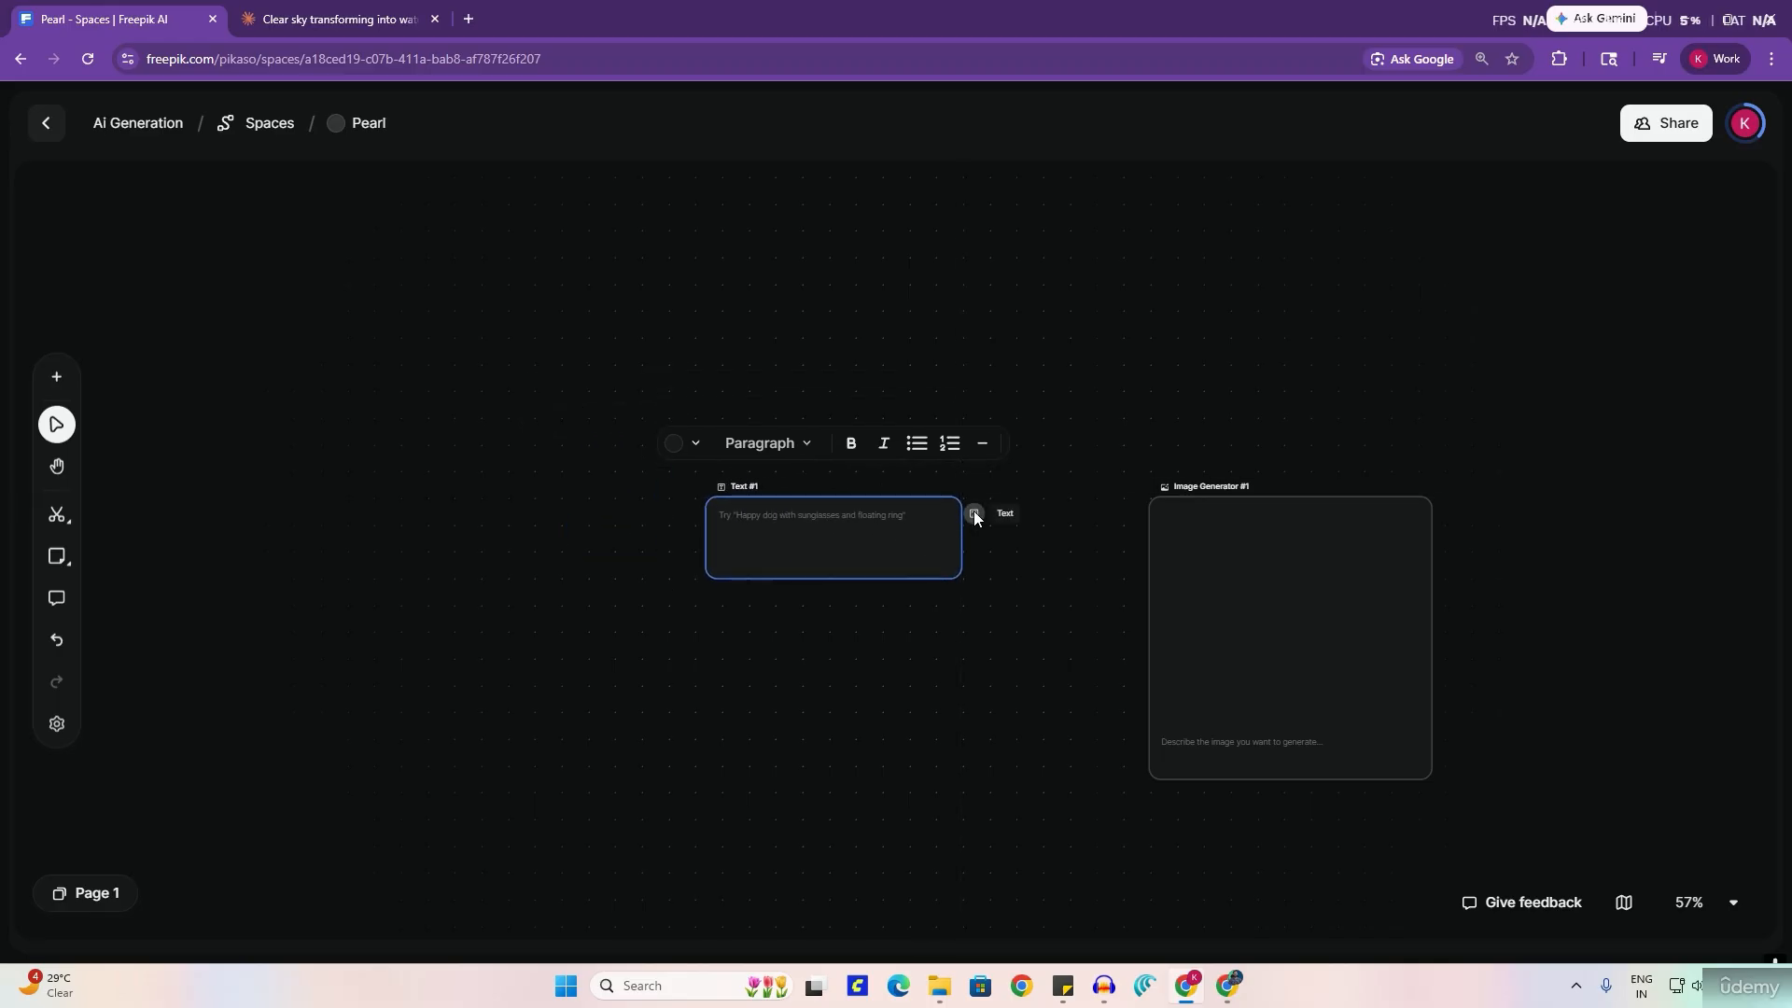
Step: Connect the Text #1 output to the text input of Image Generator #1, and cut that connection again
{"action": "left_click_drag", "start_coordinate": [974, 512], "coordinate": [986, 542]}
{"action": "left_click_drag", "start_coordinate": [1128, 736], "coordinate": [1134, 730]}
{"action": "left_click_drag", "start_coordinate": [1129, 730], "coordinate": [1136, 730]}
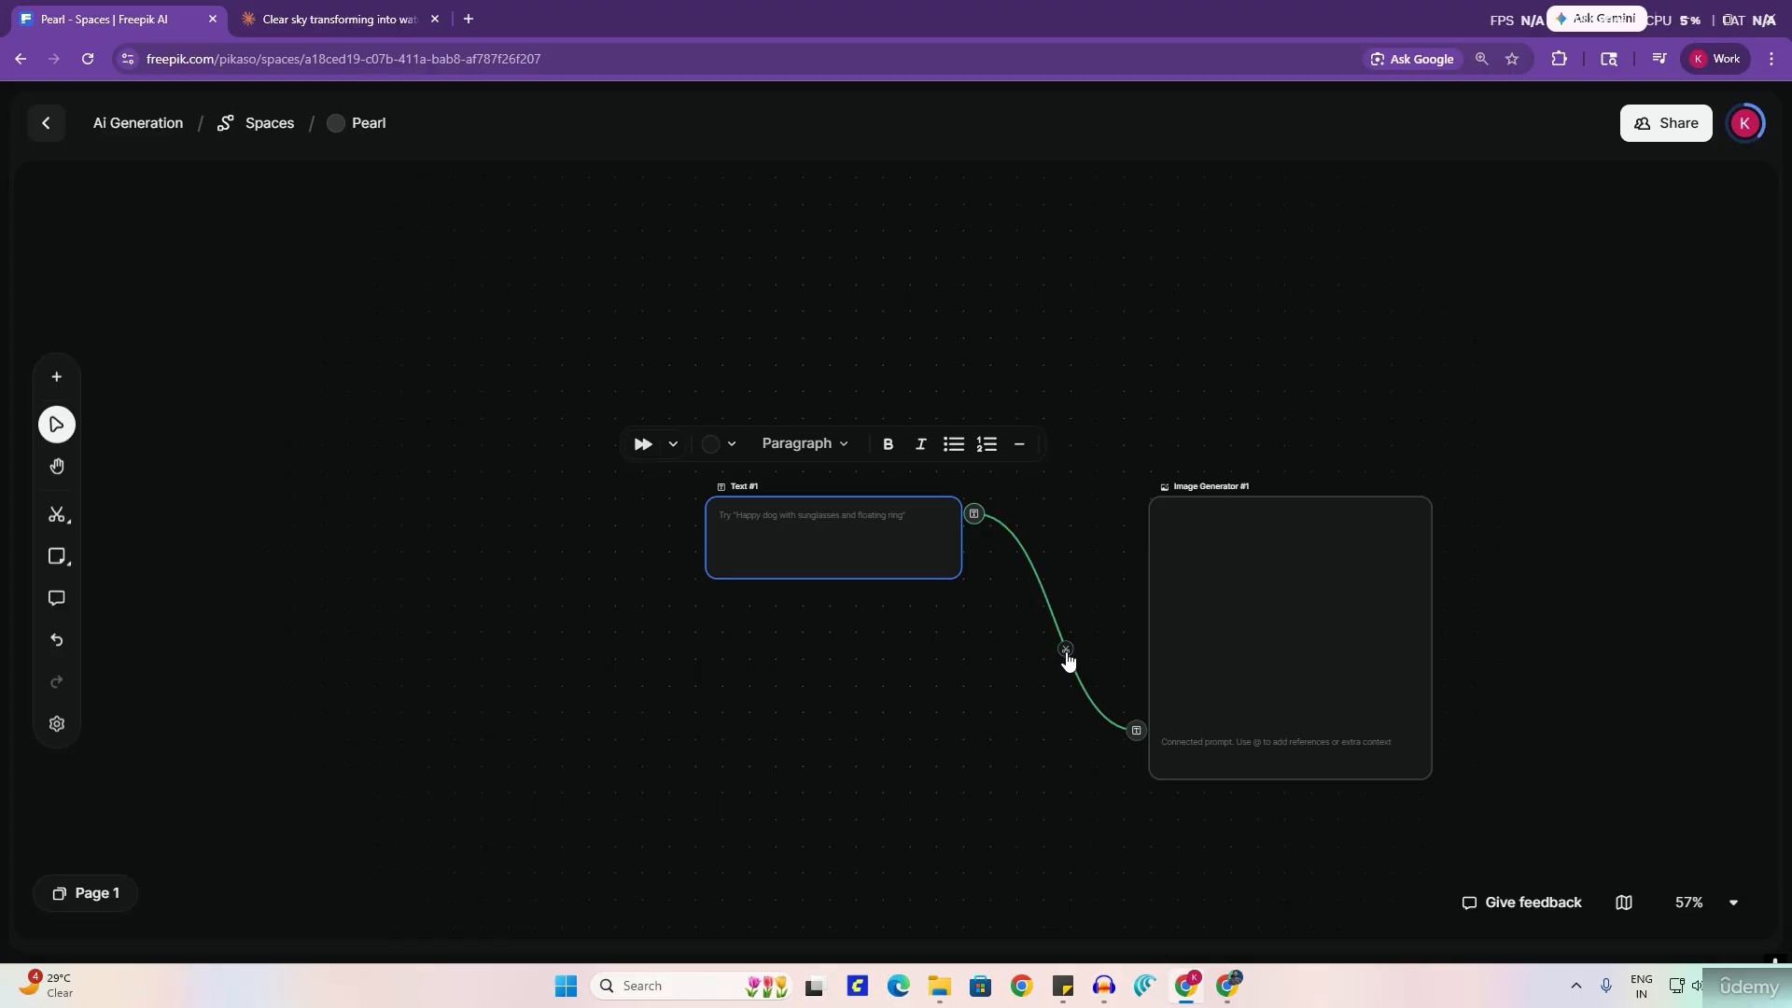
{"action": "left_click", "coordinate": [1047, 600]}
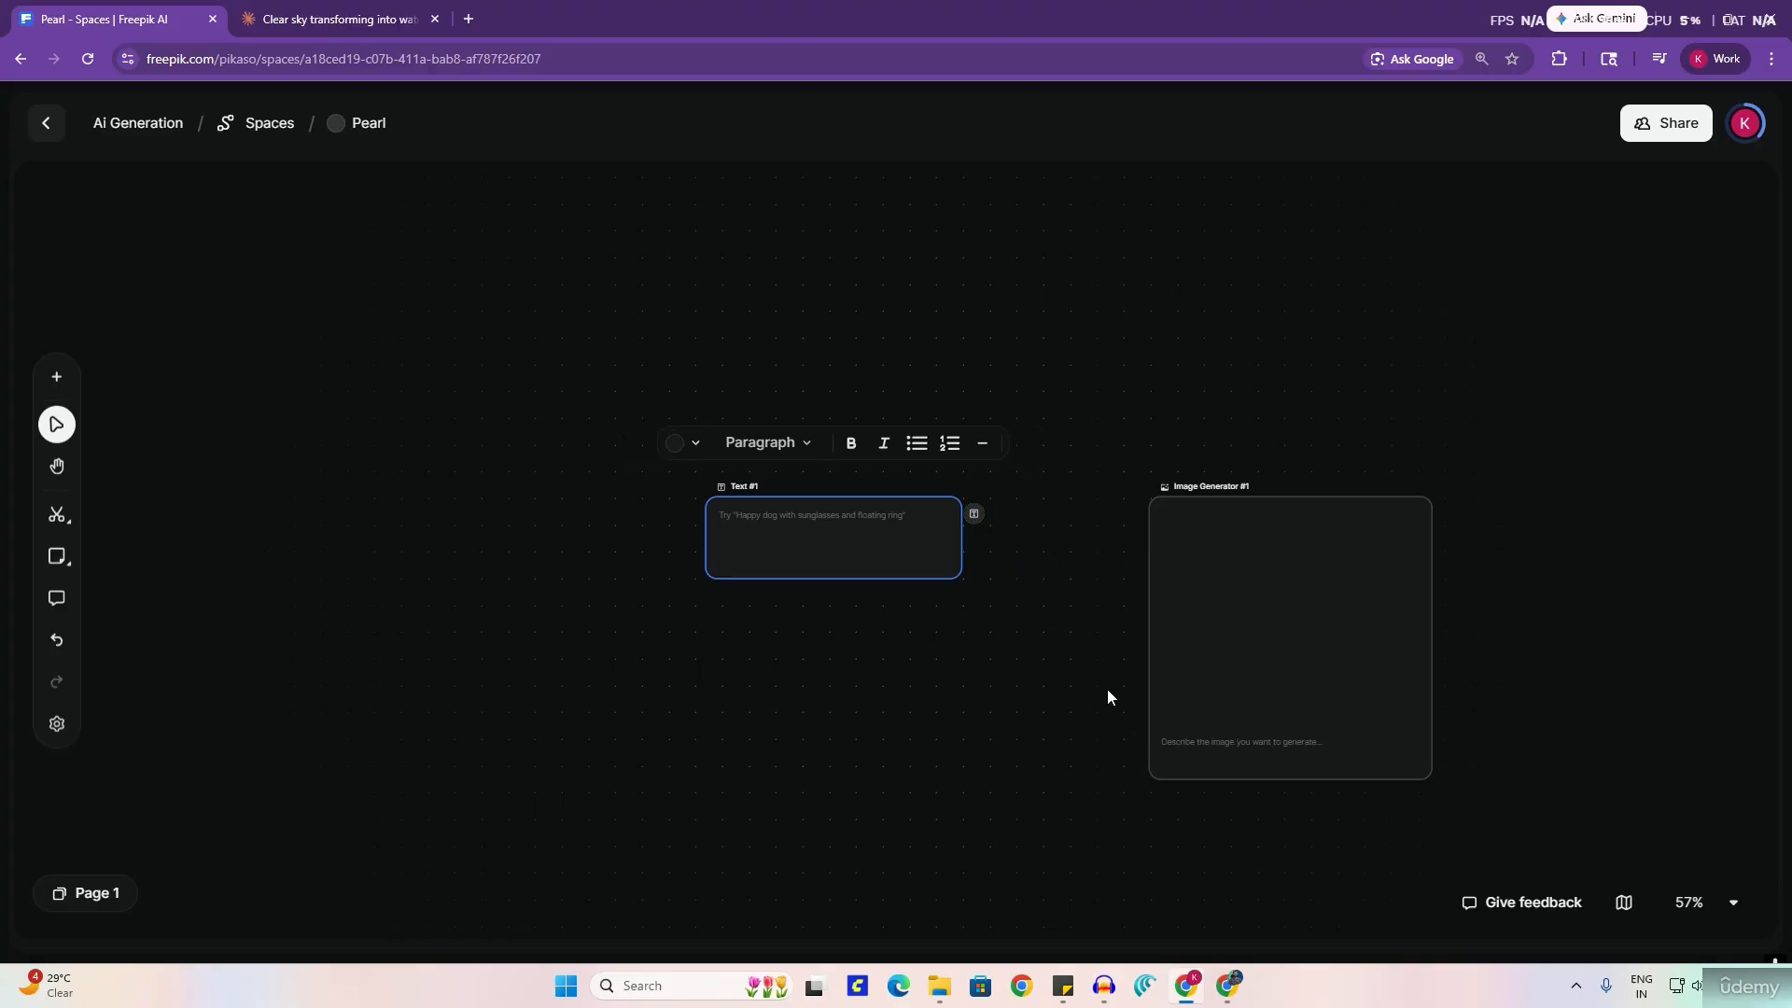
Step: Connect the Text #1 output to Image Generator #1's text input and set the Text #1 prompt to "Cat with watermelon hat"
{"action": "left_click_drag", "start_coordinate": [977, 521], "coordinate": [1034, 602]}
{"action": "left_click_drag", "start_coordinate": [1124, 737], "coordinate": [1130, 730]}
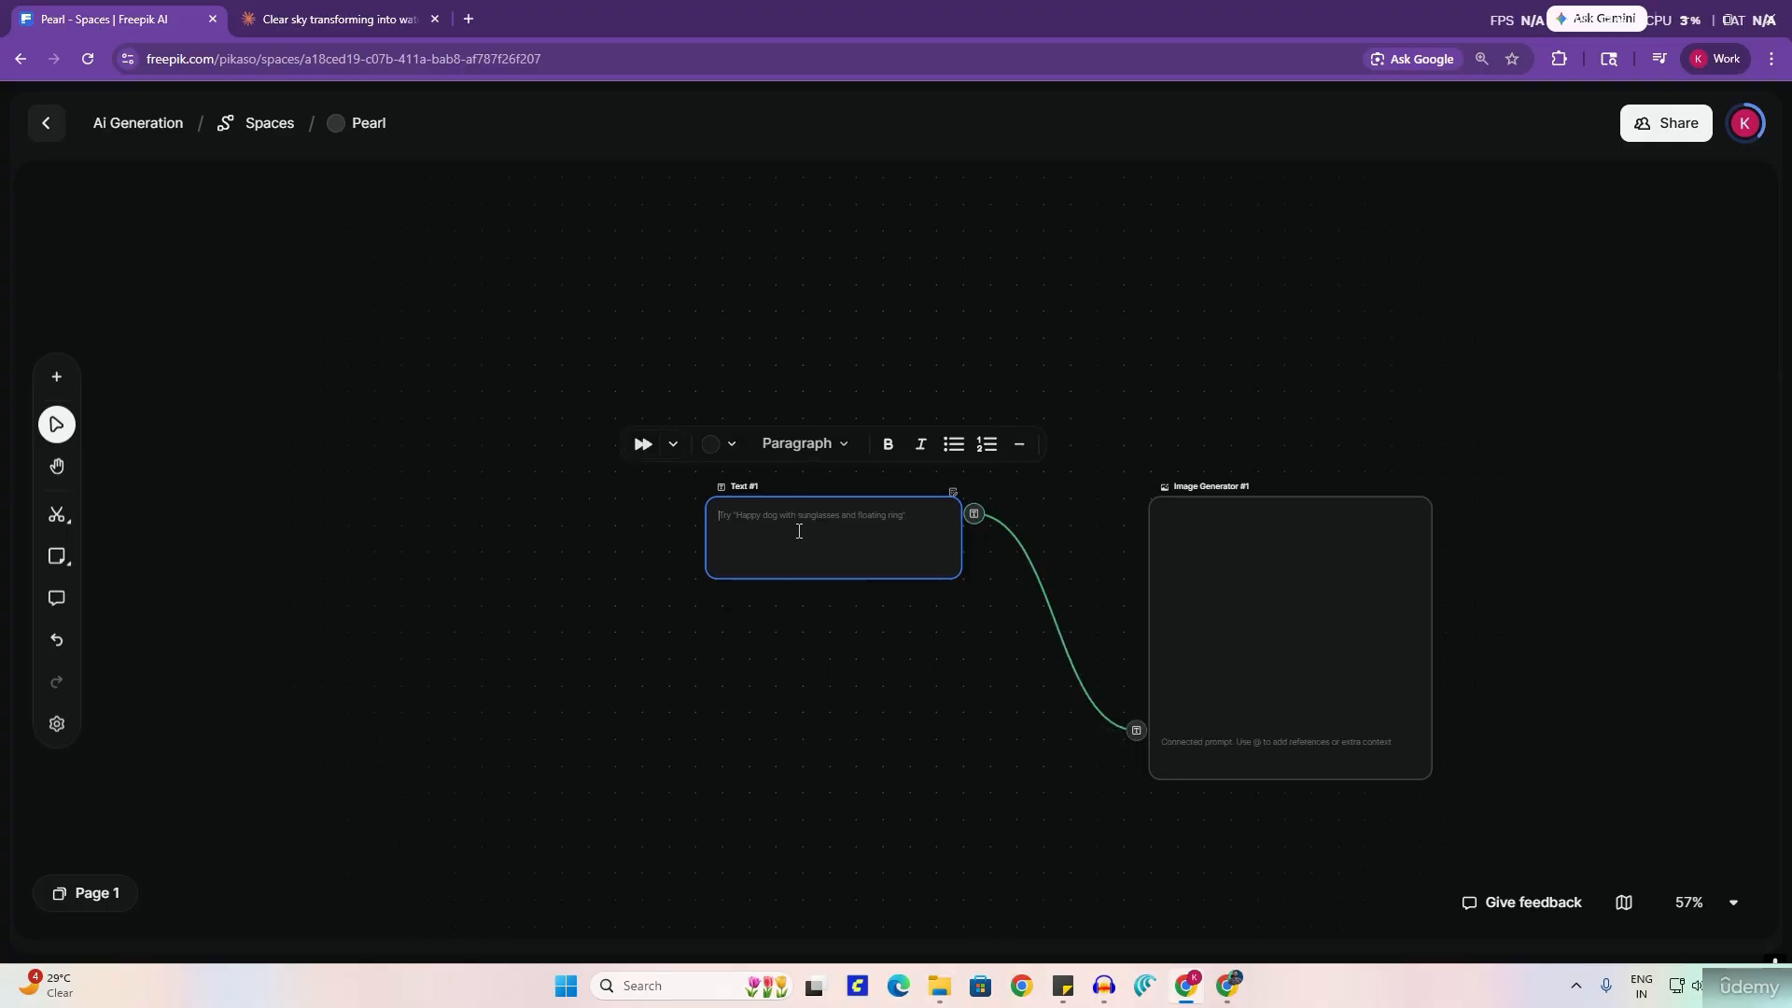
{"action": "type", "text": "fjsdfkdfj"}
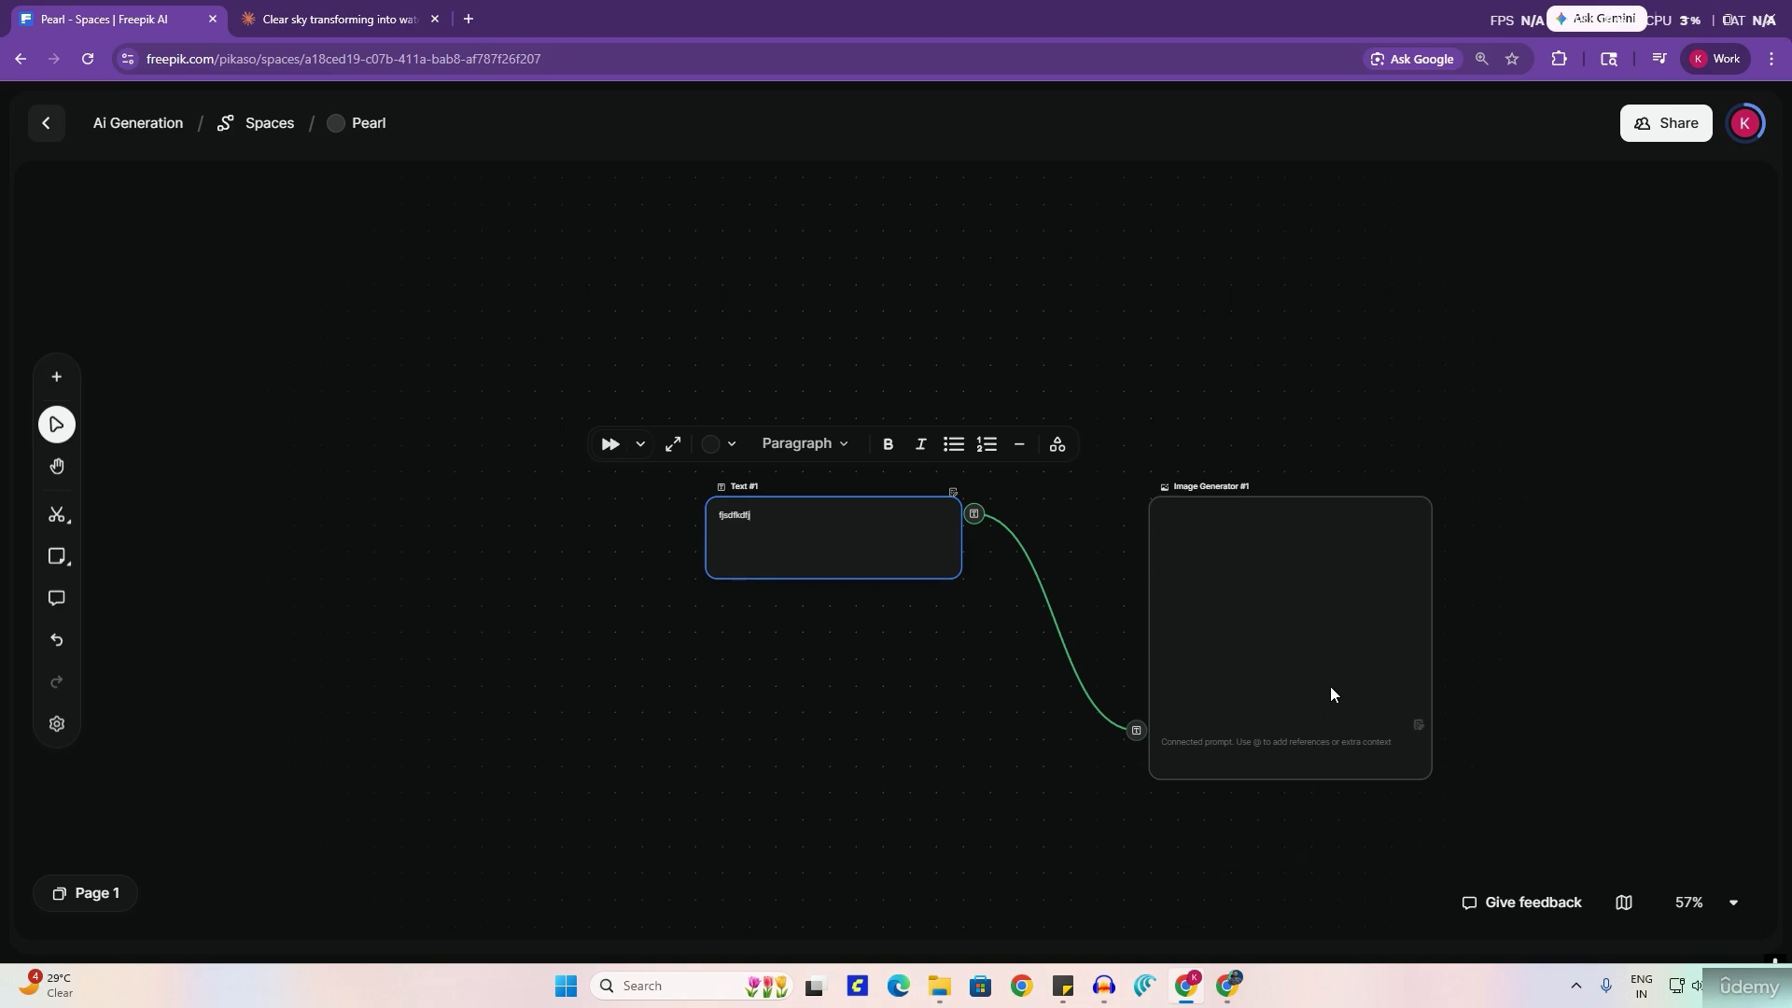
{"action": "mouse_move", "coordinate": [1399, 736]}
{"action": "double_click", "coordinate": [746, 515]}
{"action": "type", "text": "Cat with watermelon hat"}
Step: Set the Image Generator #1 model to Z-Image and generate the image from the connected prompt
{"action": "left_click", "coordinate": [1246, 761]}
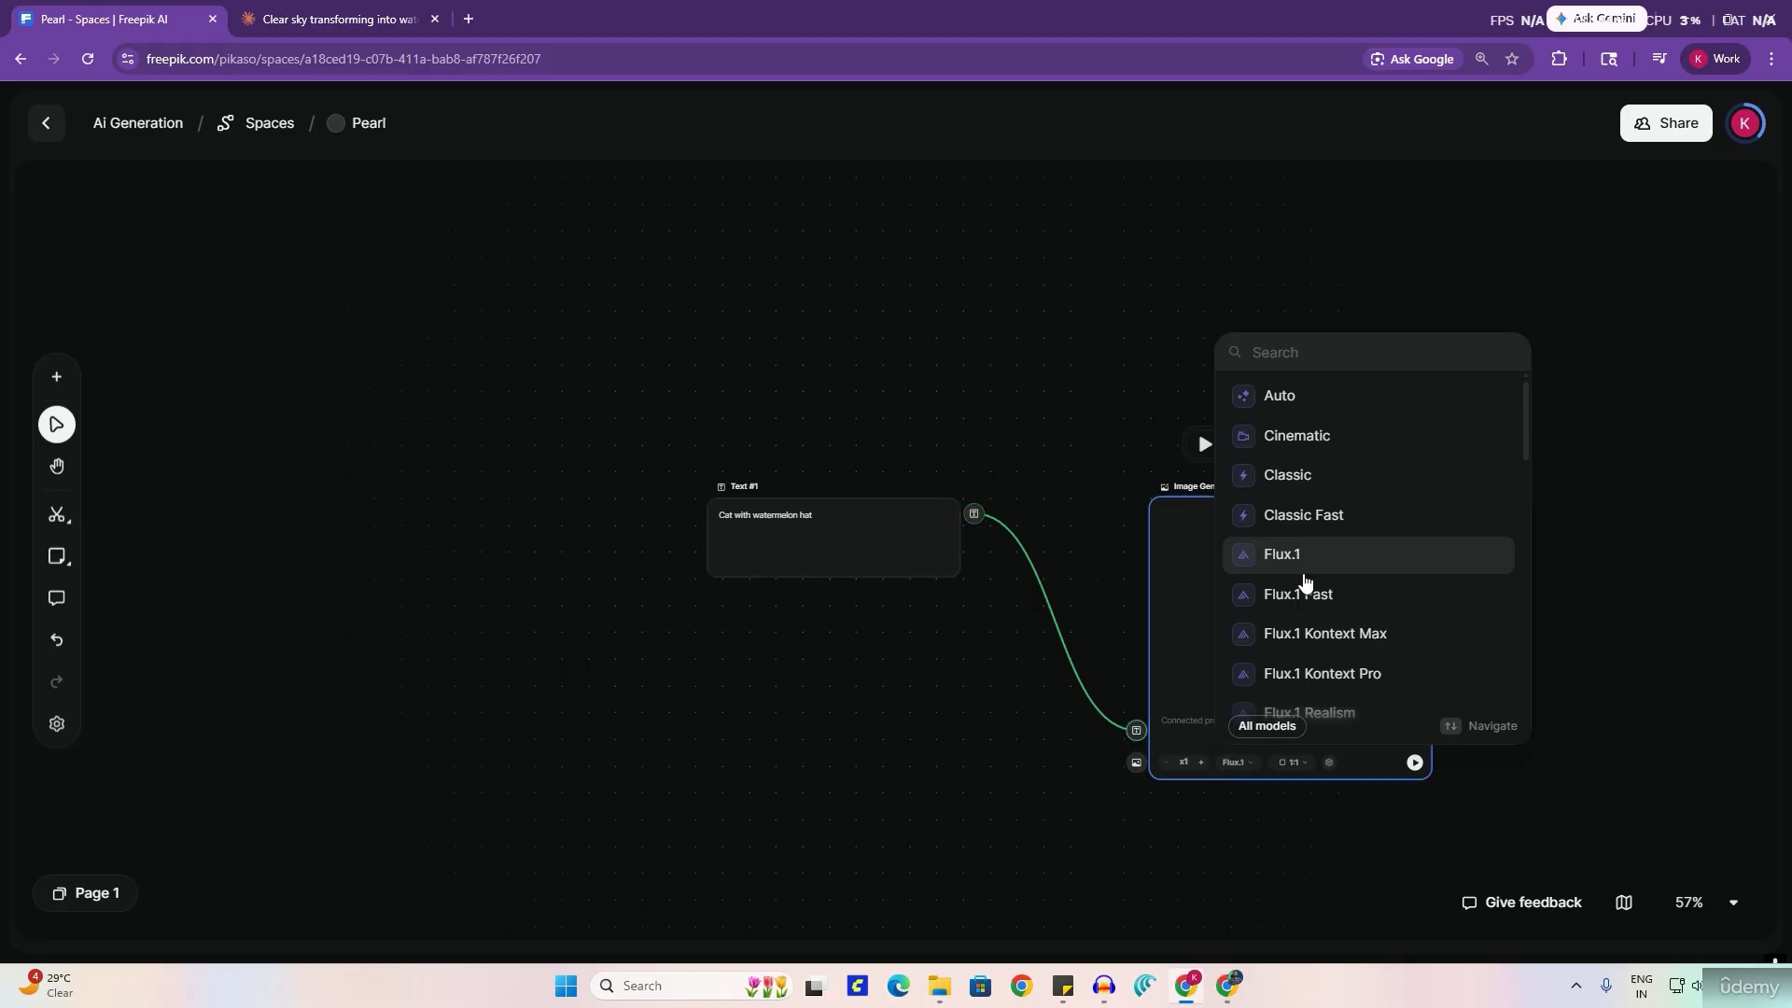
{"action": "scroll", "coordinate": [1321, 607], "scroll_direction": "down", "scroll_amount": 5}
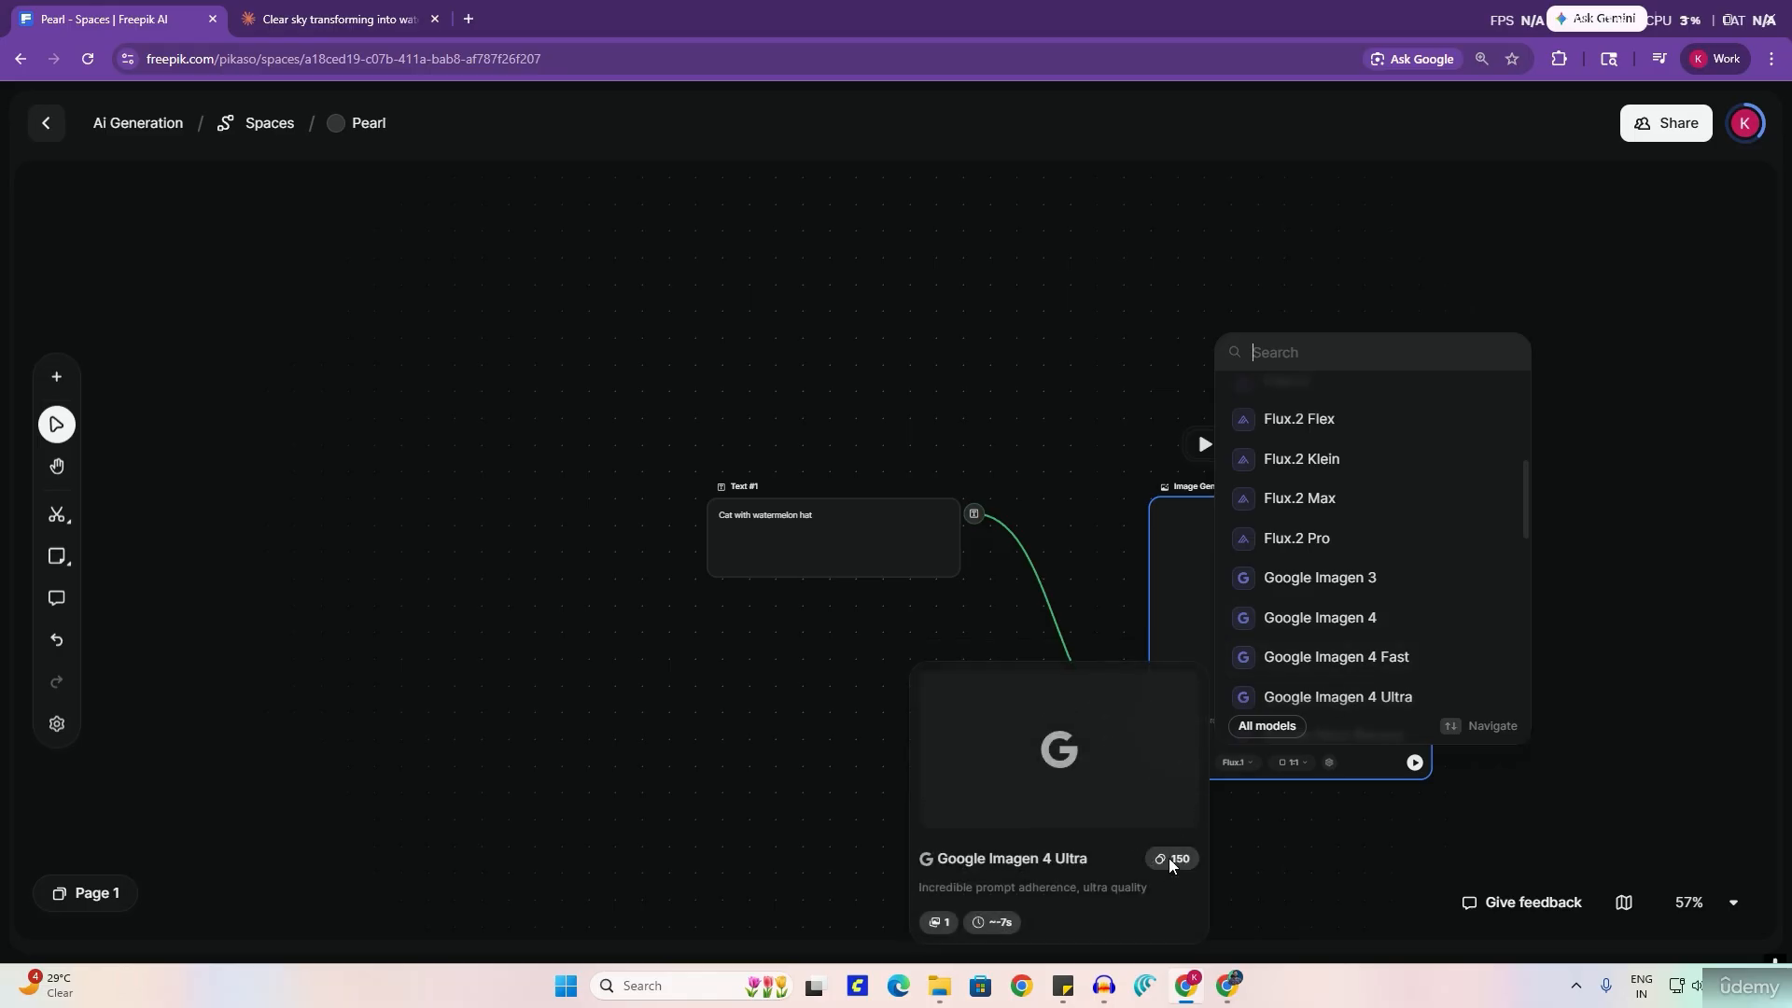
{"action": "scroll", "coordinate": [1395, 486], "scroll_direction": "down", "scroll_amount": 3}
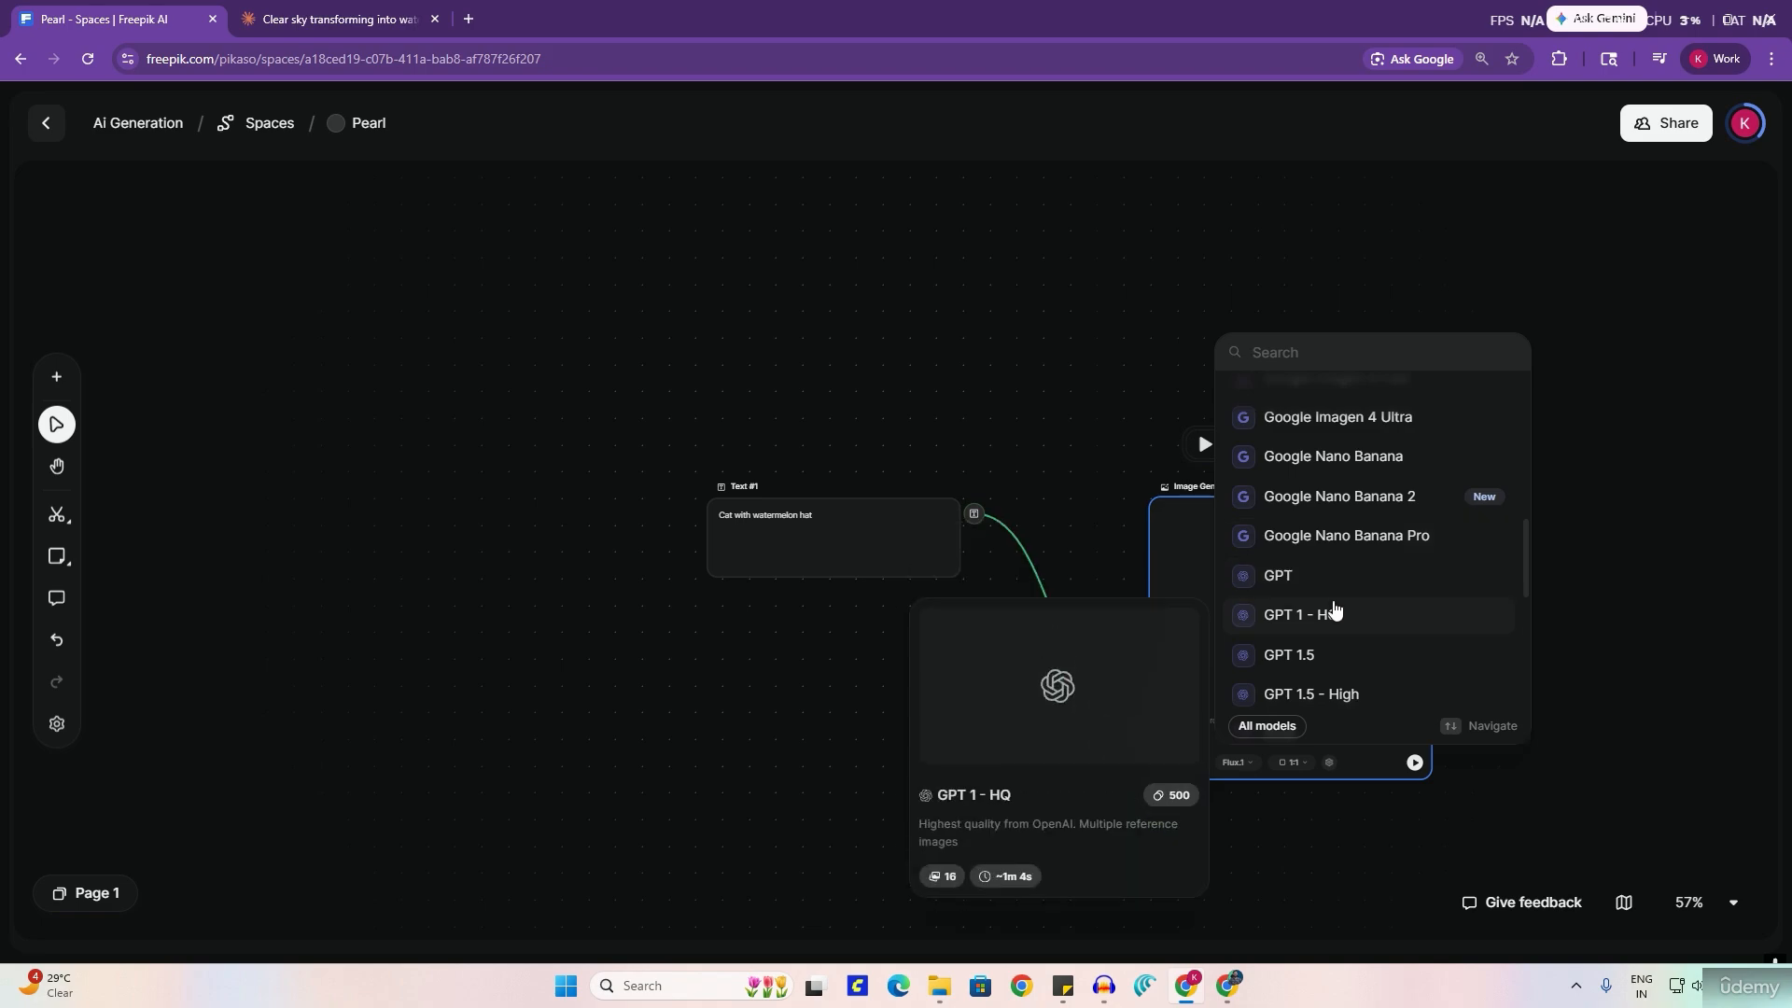
{"action": "scroll", "coordinate": [1330, 649], "scroll_direction": "down", "scroll_amount": 2}
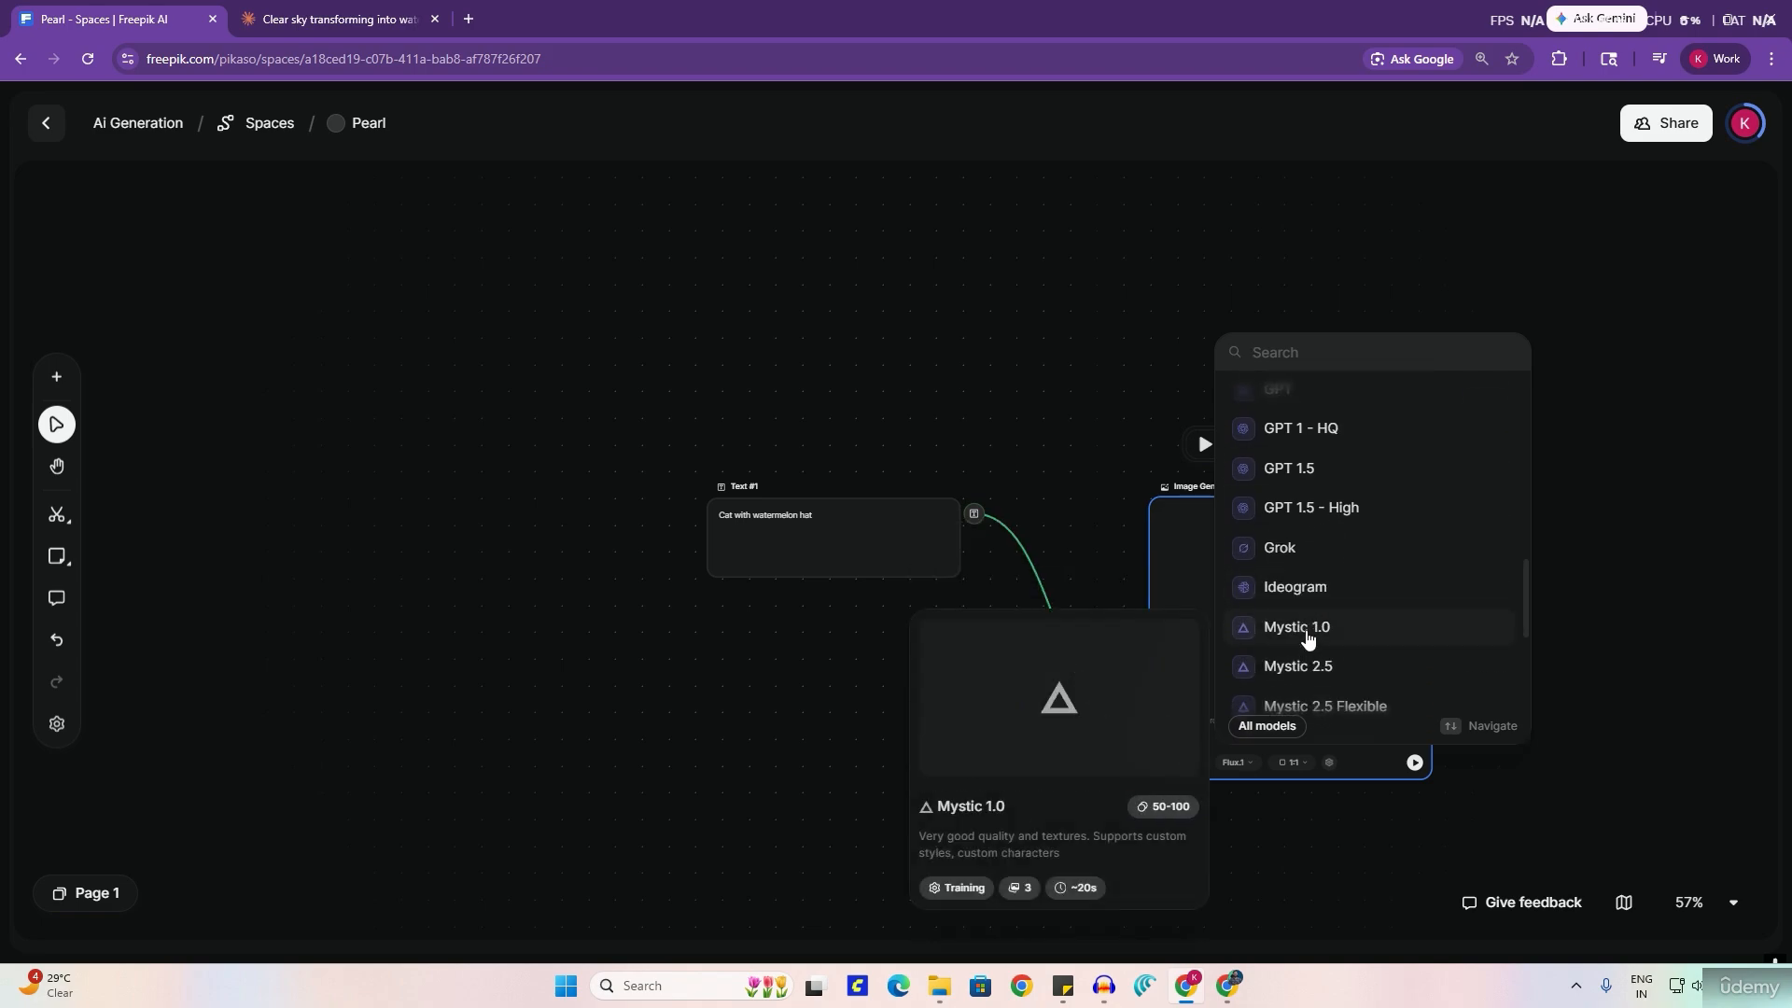
{"action": "scroll", "coordinate": [1305, 642], "scroll_direction": "down", "scroll_amount": 3}
{"action": "scroll", "coordinate": [1308, 658], "scroll_direction": "down", "scroll_amount": 1}
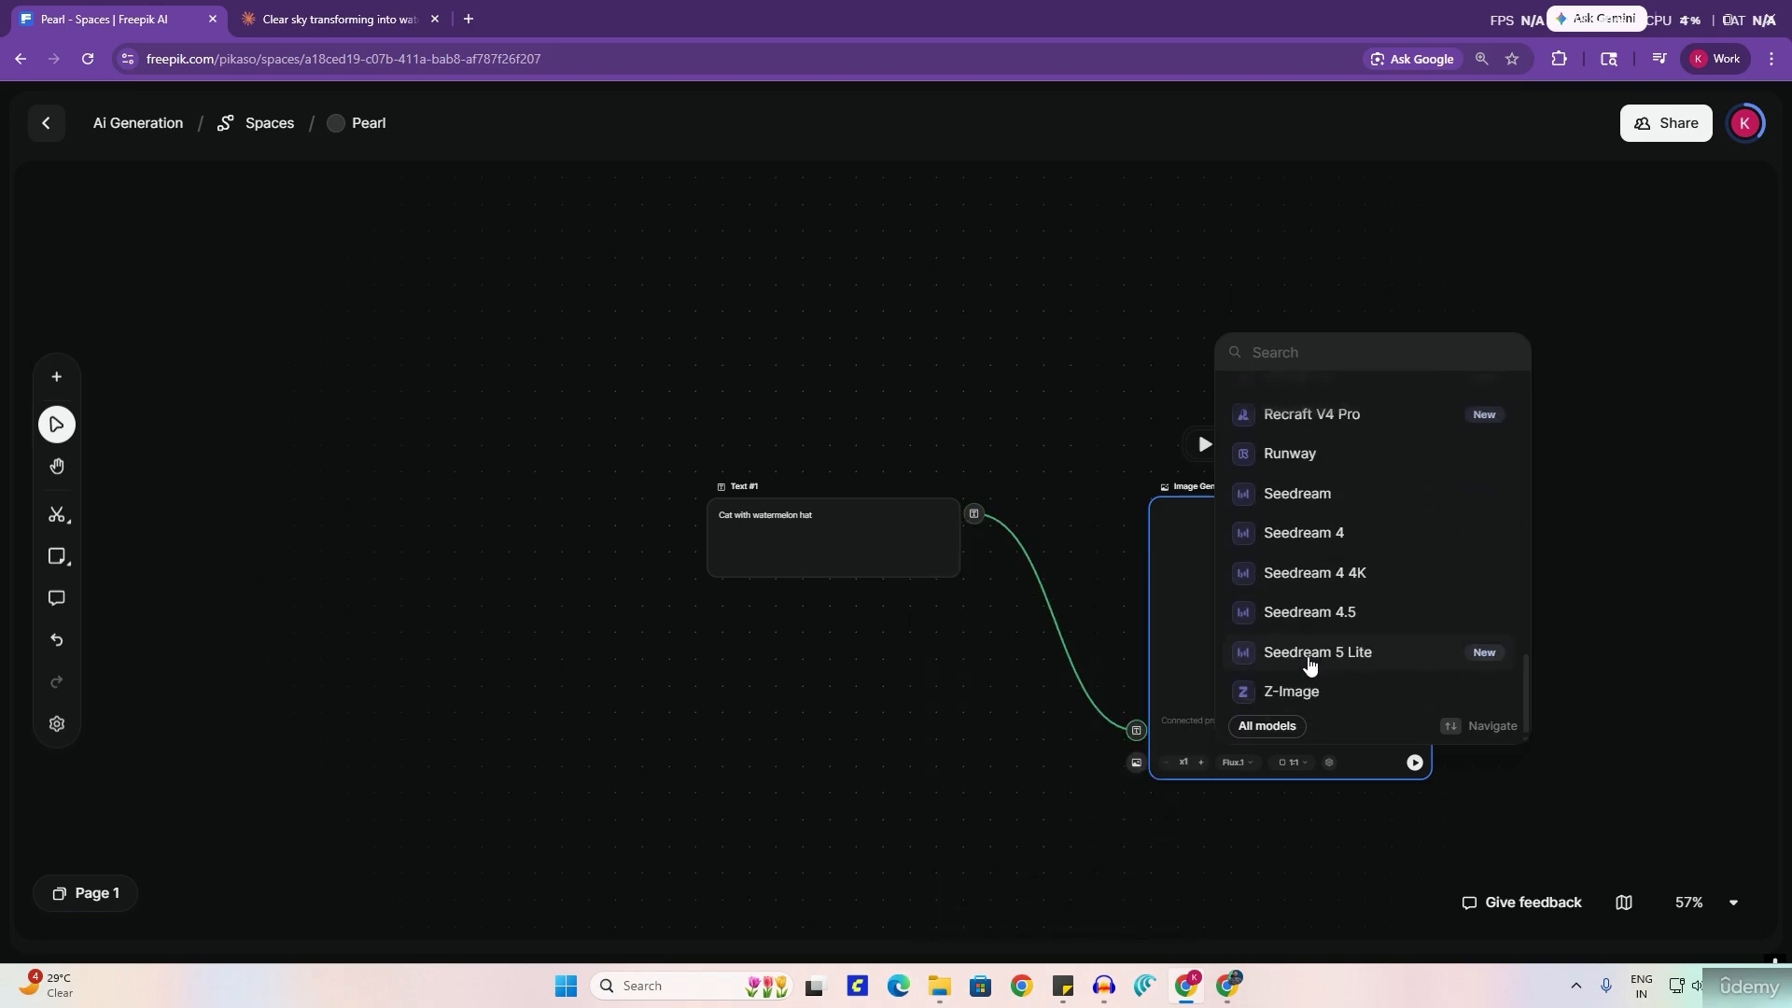
{"action": "left_click", "coordinate": [1297, 694]}
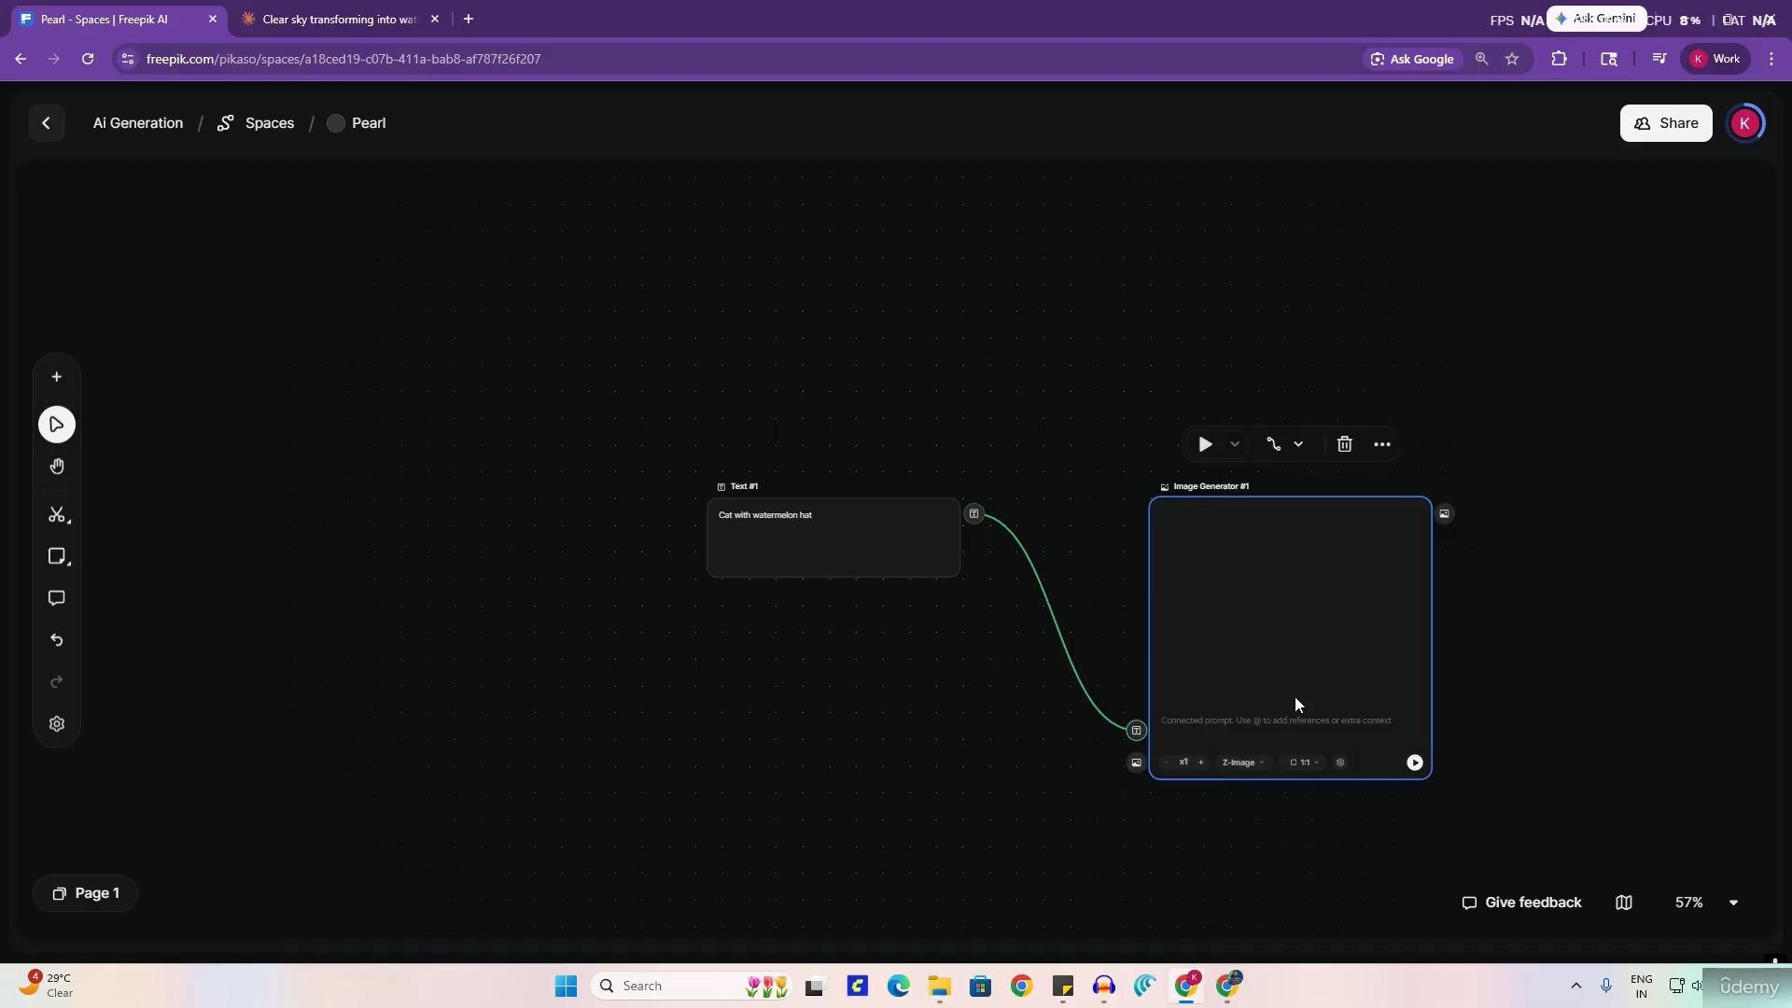
{"action": "left_click", "coordinate": [1417, 764]}
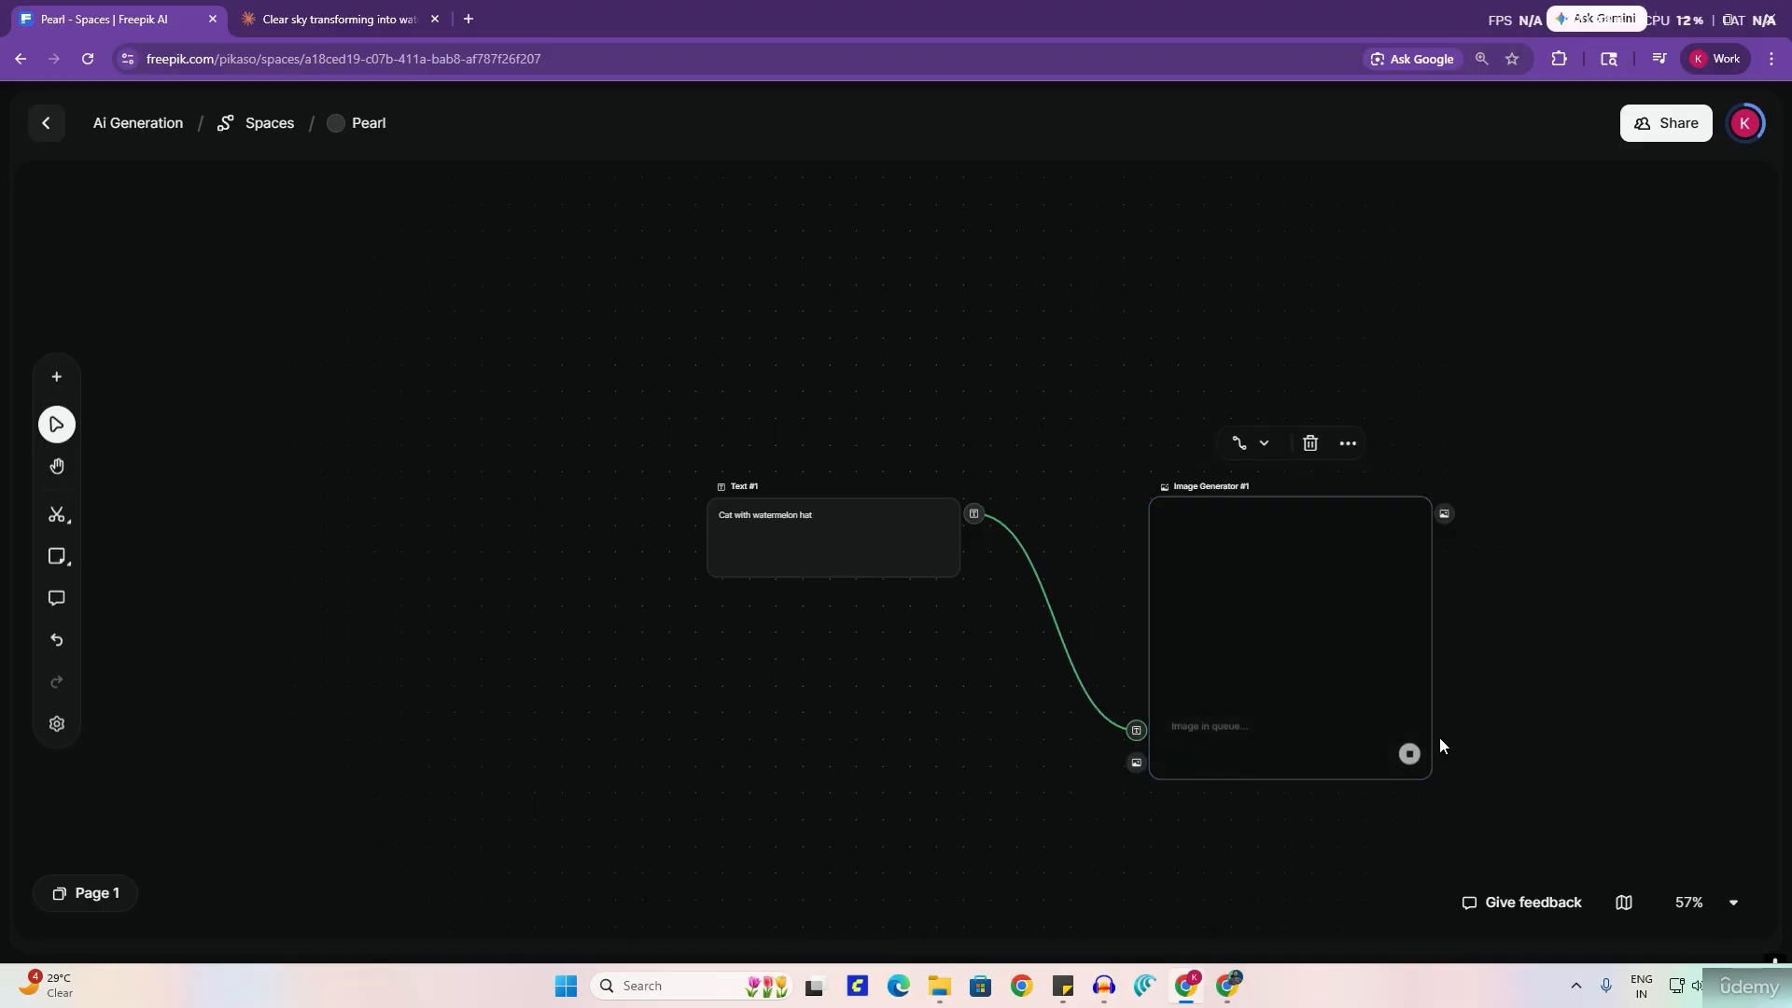
Step: Examine the generated cat image in Image Generator #1 along with its connected Text #1 node
{"action": "scroll", "coordinate": [1440, 737], "scroll_direction": "up", "scroll_amount": 5}
{"action": "scroll", "coordinate": [1505, 514], "scroll_direction": "down", "scroll_amount": 5}
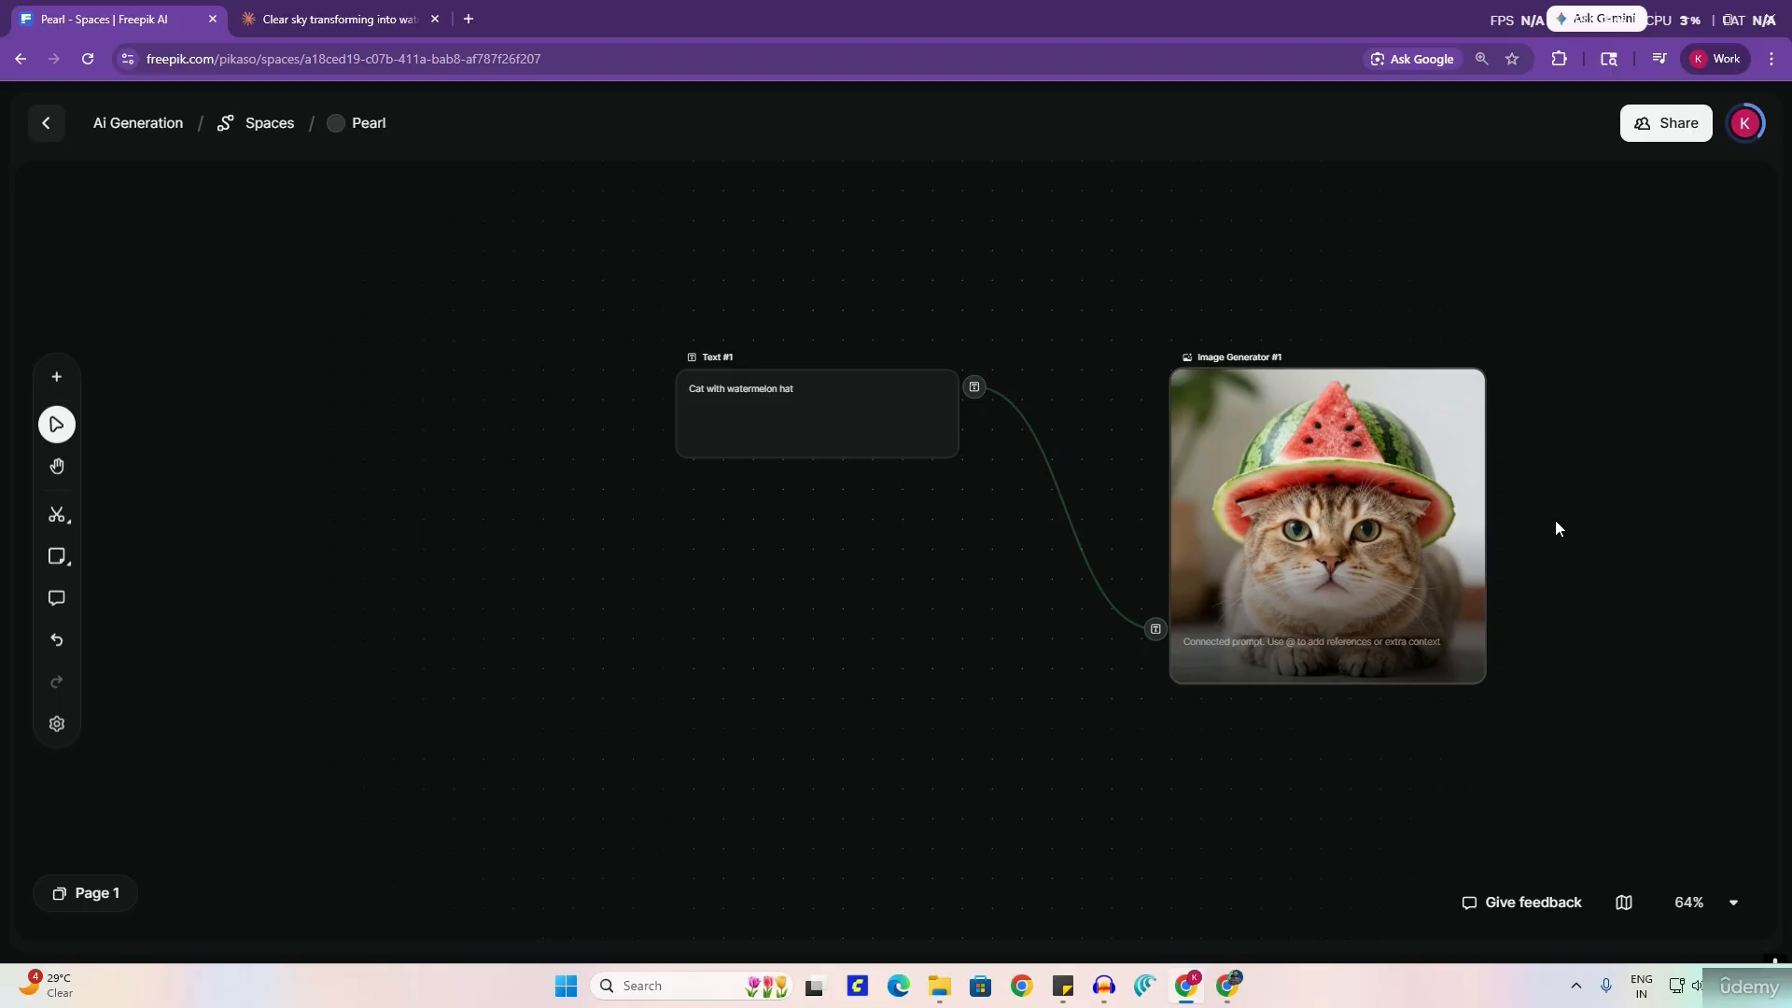
{"action": "scroll", "coordinate": [1553, 518], "scroll_direction": "up", "scroll_amount": 3}
{"action": "scroll", "coordinate": [1498, 512], "scroll_direction": "up", "scroll_amount": 3}
{"action": "scroll", "coordinate": [1498, 512], "scroll_direction": "down", "scroll_amount": 3}
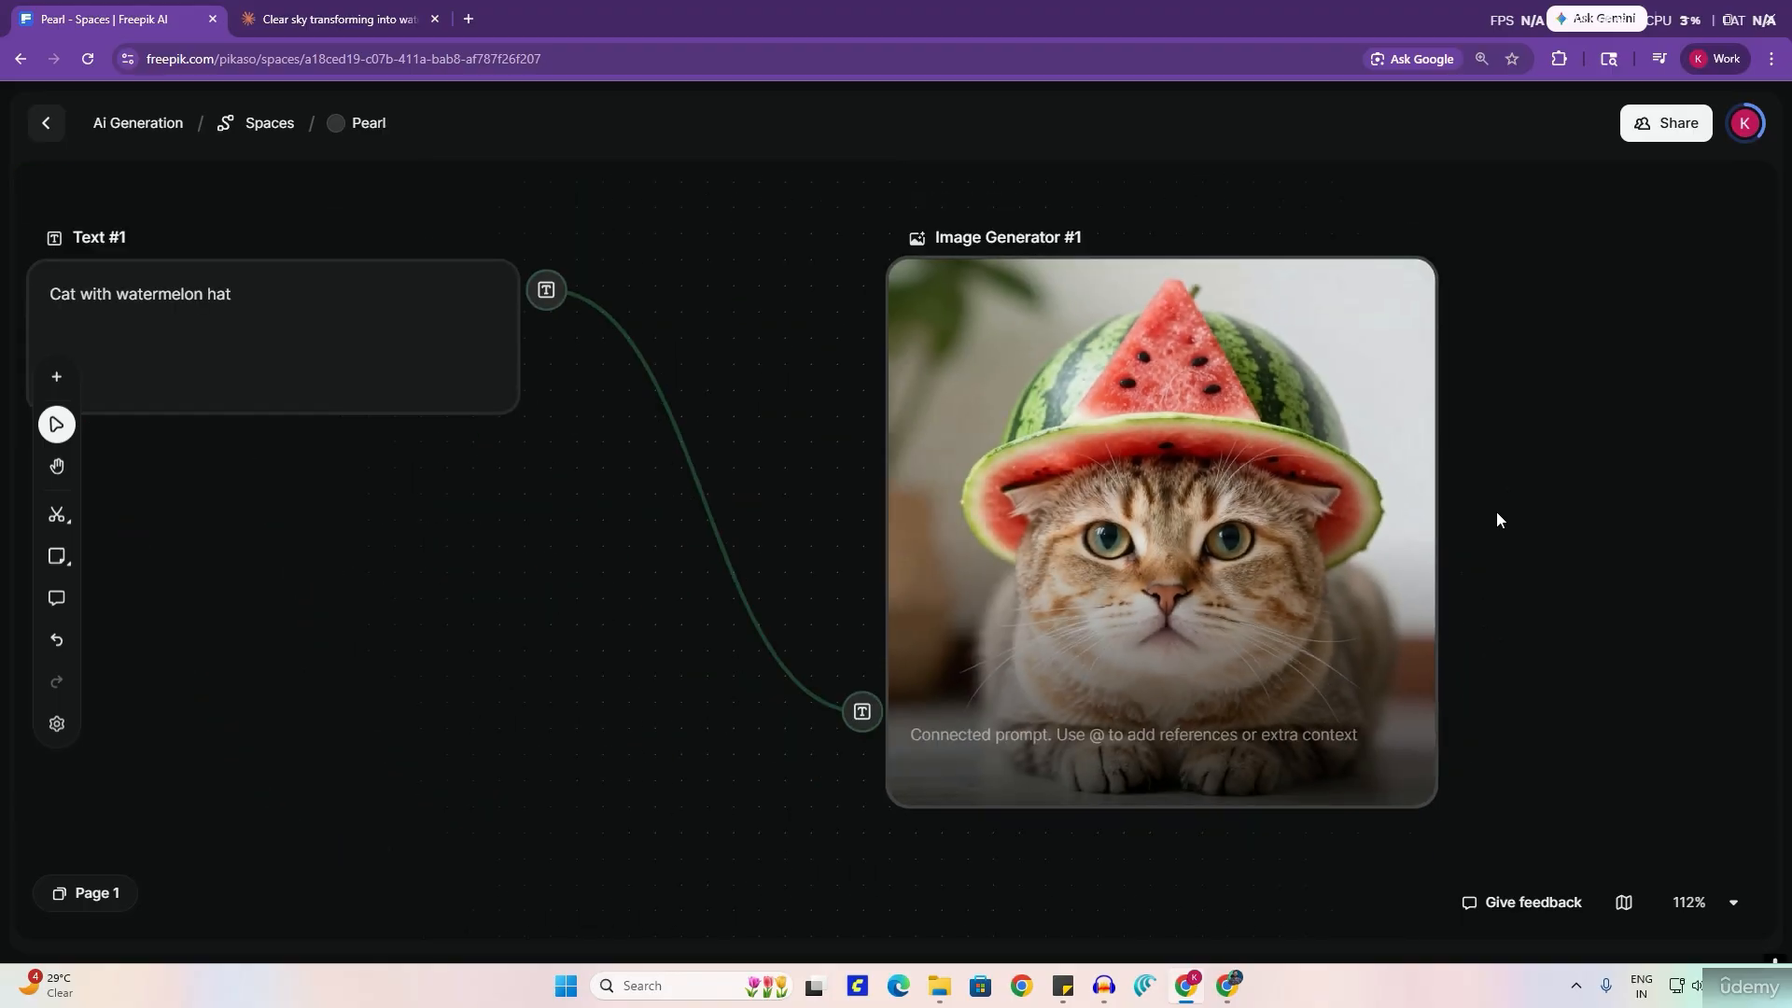
{"action": "scroll", "coordinate": [1497, 513], "scroll_direction": "down", "scroll_amount": 3}
{"action": "scroll", "coordinate": [1497, 514], "scroll_direction": "up", "scroll_amount": 3}
{"action": "scroll", "coordinate": [1496, 511], "scroll_direction": "up", "scroll_amount": 3}
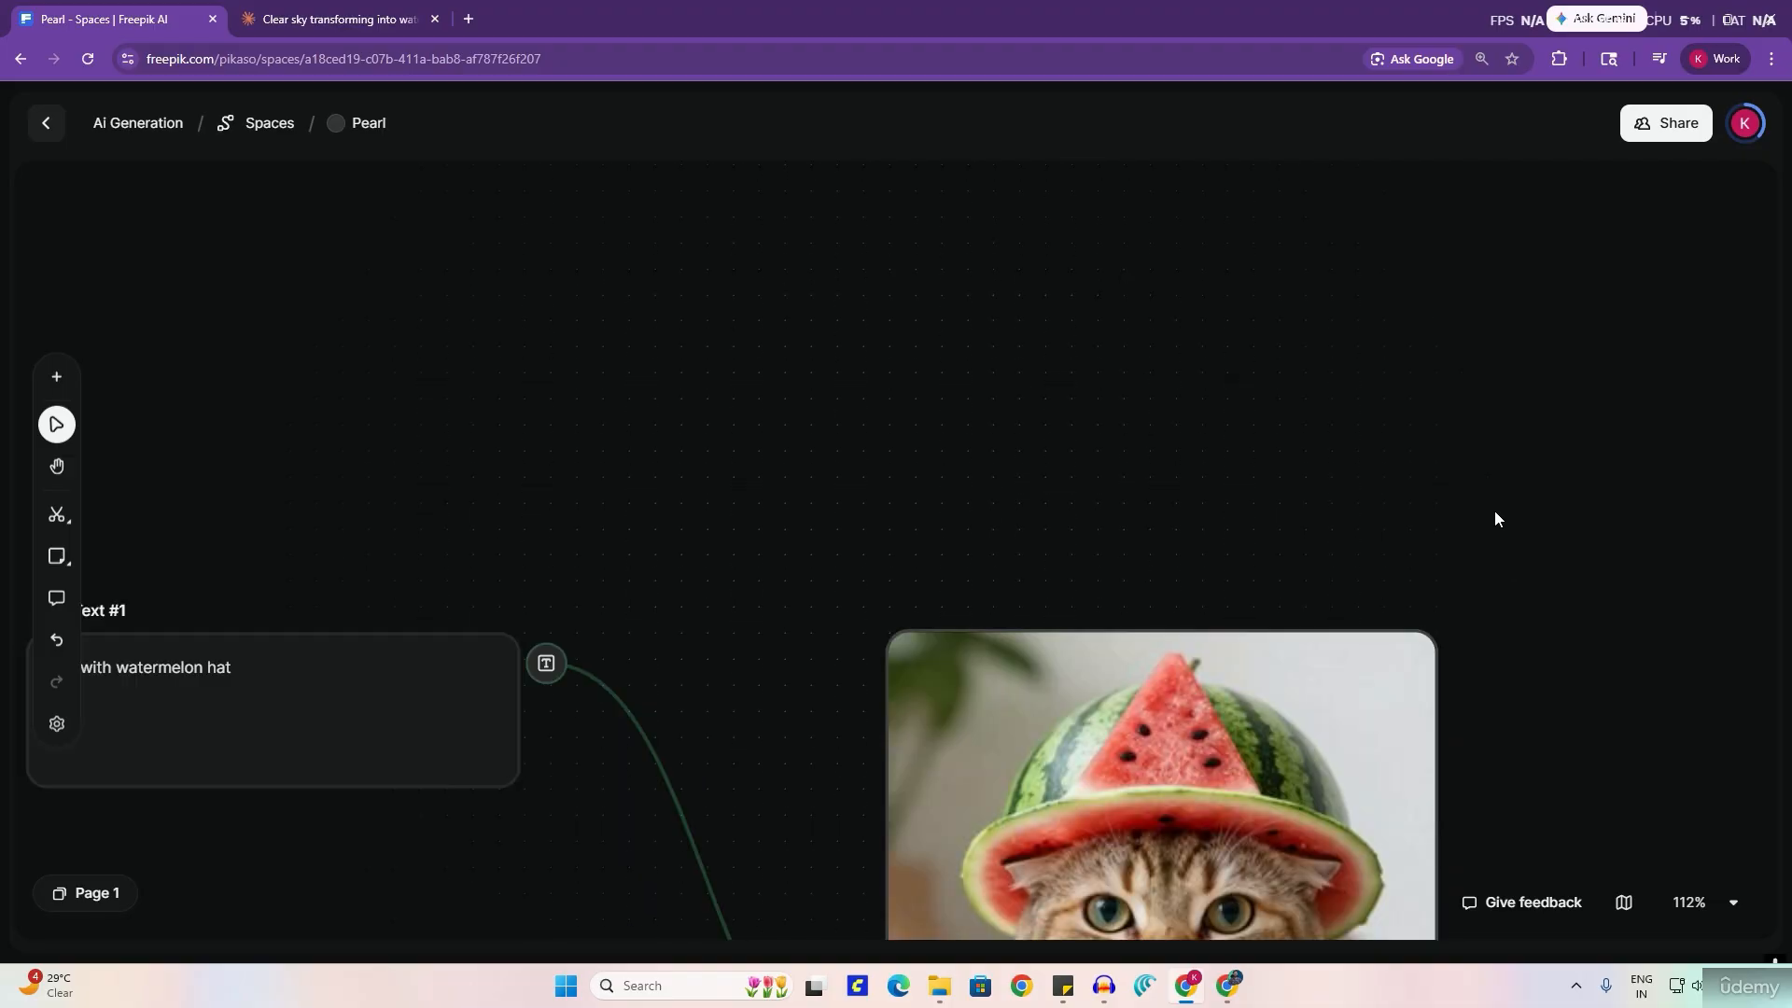
{"action": "scroll", "coordinate": [1493, 512], "scroll_direction": "up", "scroll_amount": 3}
{"action": "scroll", "coordinate": [1493, 511], "scroll_direction": "down", "scroll_amount": 6}
{"action": "scroll", "coordinate": [1493, 511], "scroll_direction": "down", "scroll_amount": 3}
{"action": "scroll", "coordinate": [1494, 512], "scroll_direction": "up", "scroll_amount": 3}
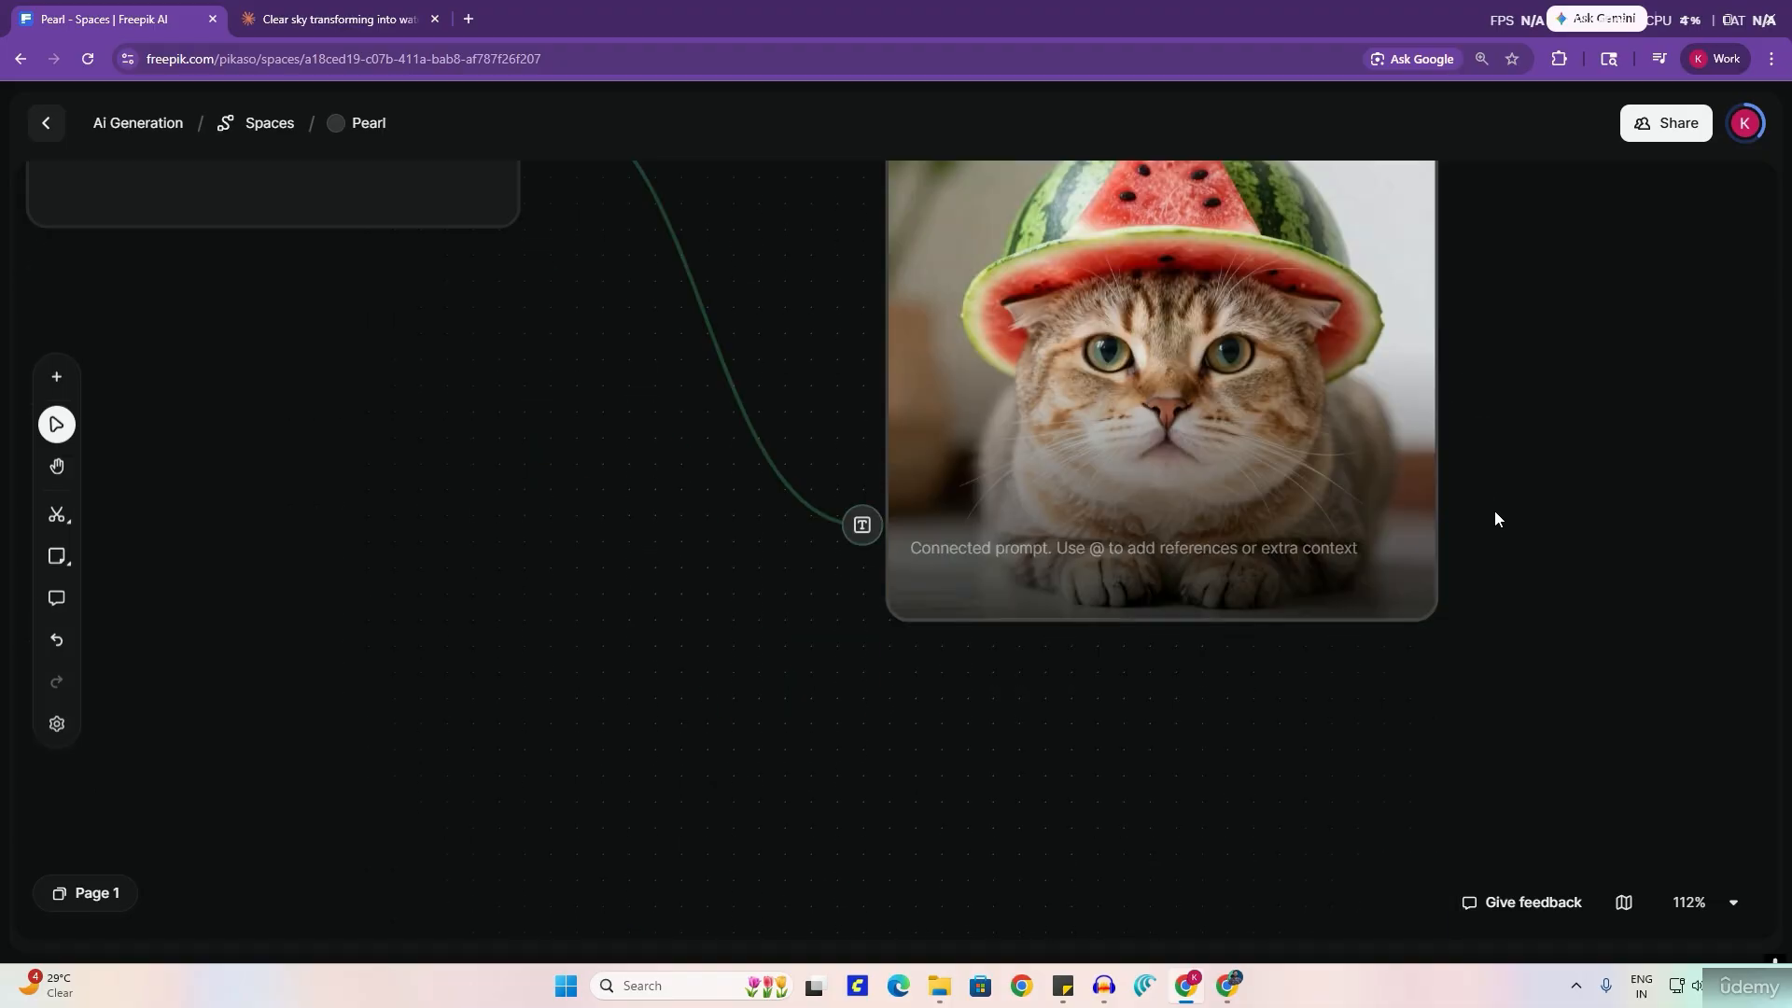
{"action": "scroll", "coordinate": [1493, 512], "scroll_direction": "down", "scroll_amount": 3}
{"action": "scroll", "coordinate": [1493, 519], "scroll_direction": "down", "scroll_amount": 3}
{"action": "scroll", "coordinate": [1493, 520], "scroll_direction": "up", "scroll_amount": 6}
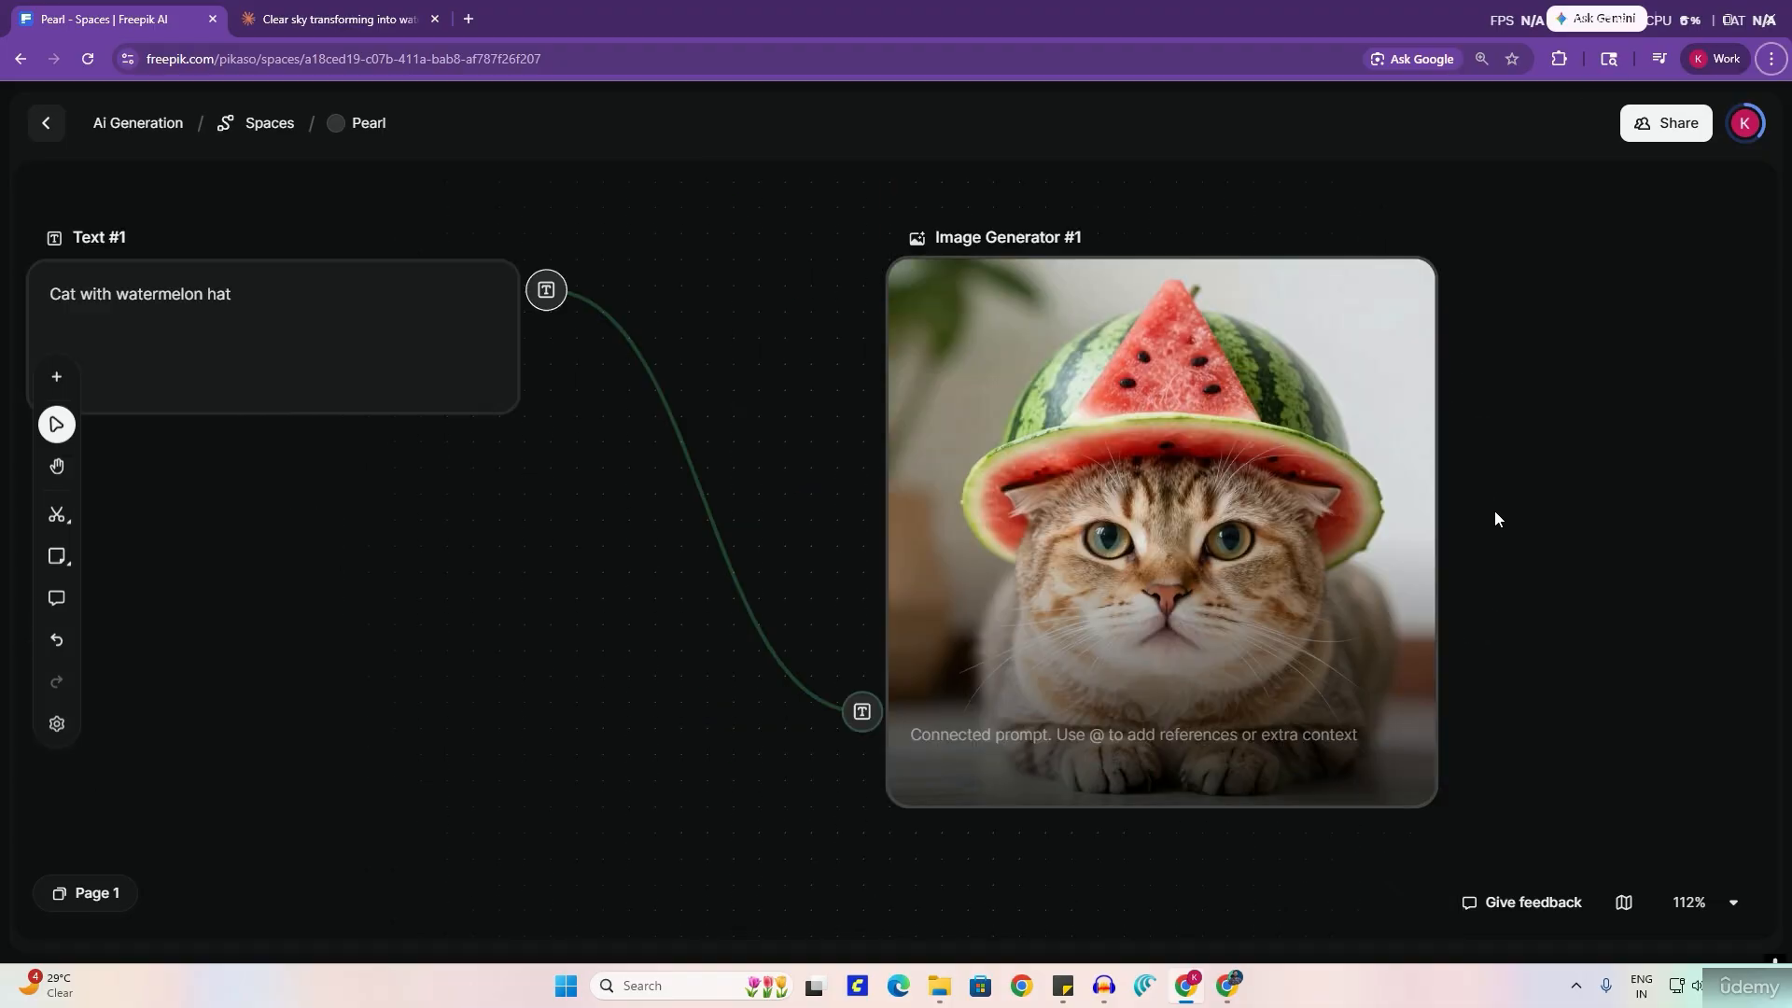
{"action": "scroll", "coordinate": [1495, 510], "scroll_direction": "up", "scroll_amount": 5}
{"action": "scroll", "coordinate": [1495, 509], "scroll_direction": "down", "scroll_amount": 15}
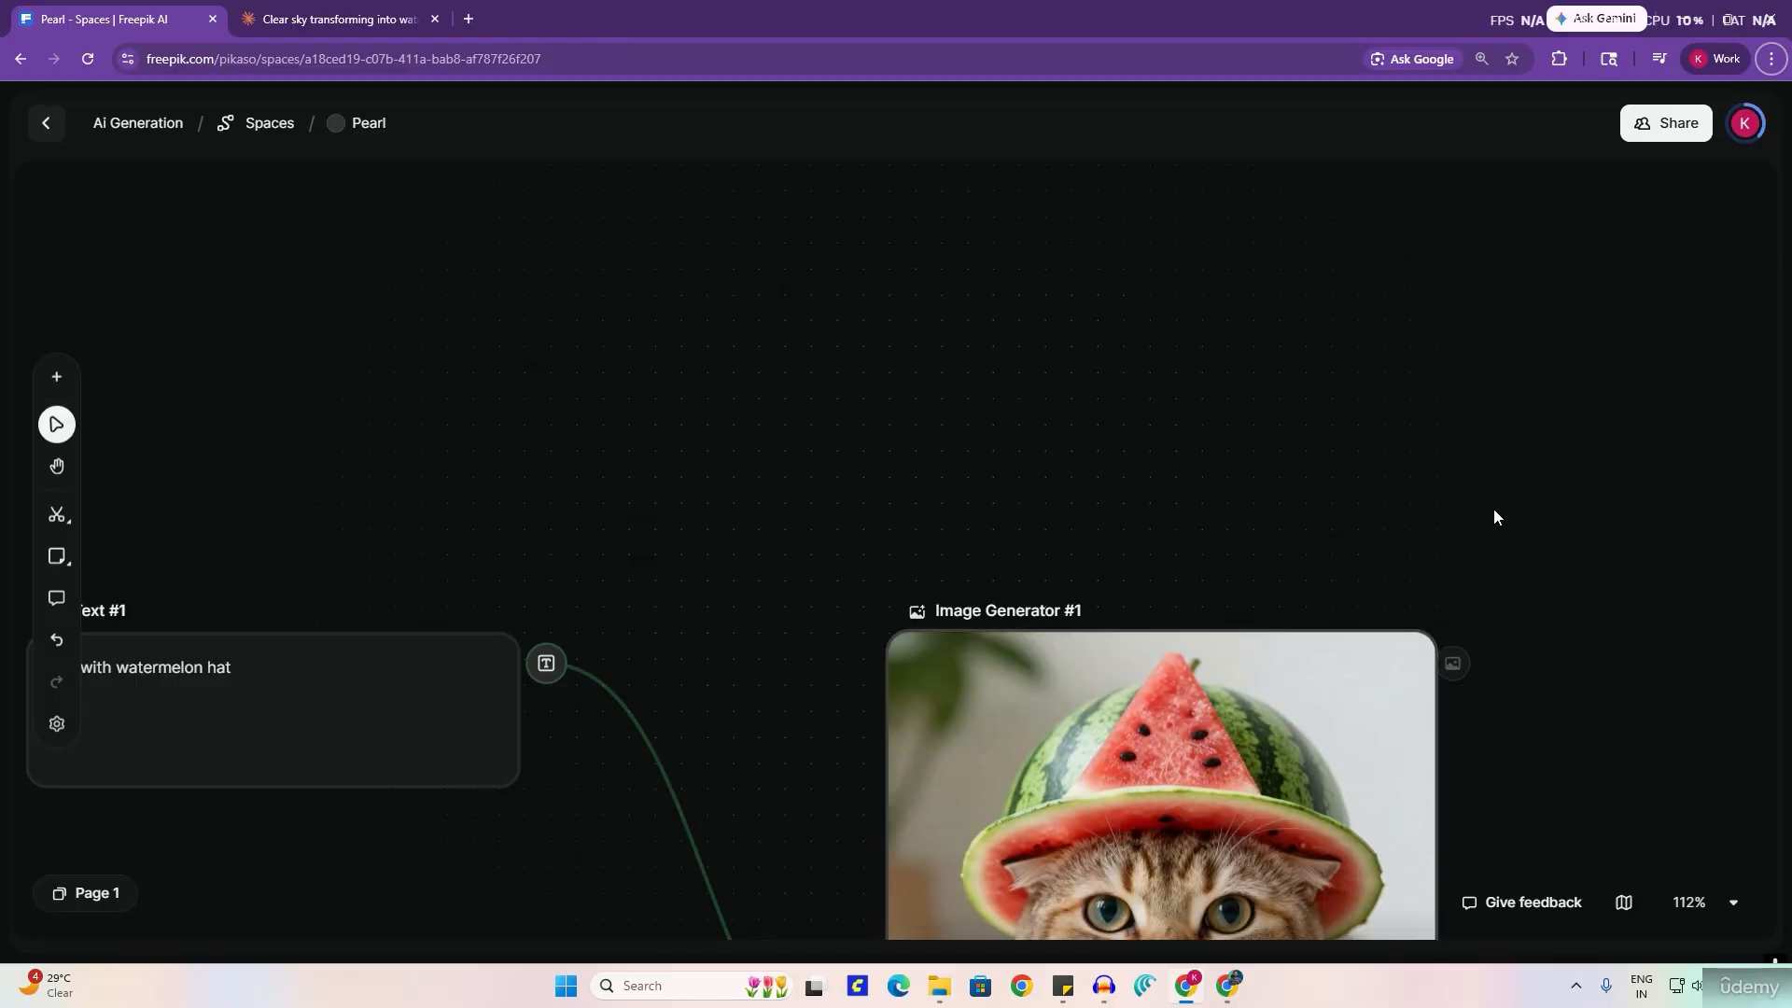
{"action": "scroll", "coordinate": [1493, 507], "scroll_direction": "up", "scroll_amount": 10}
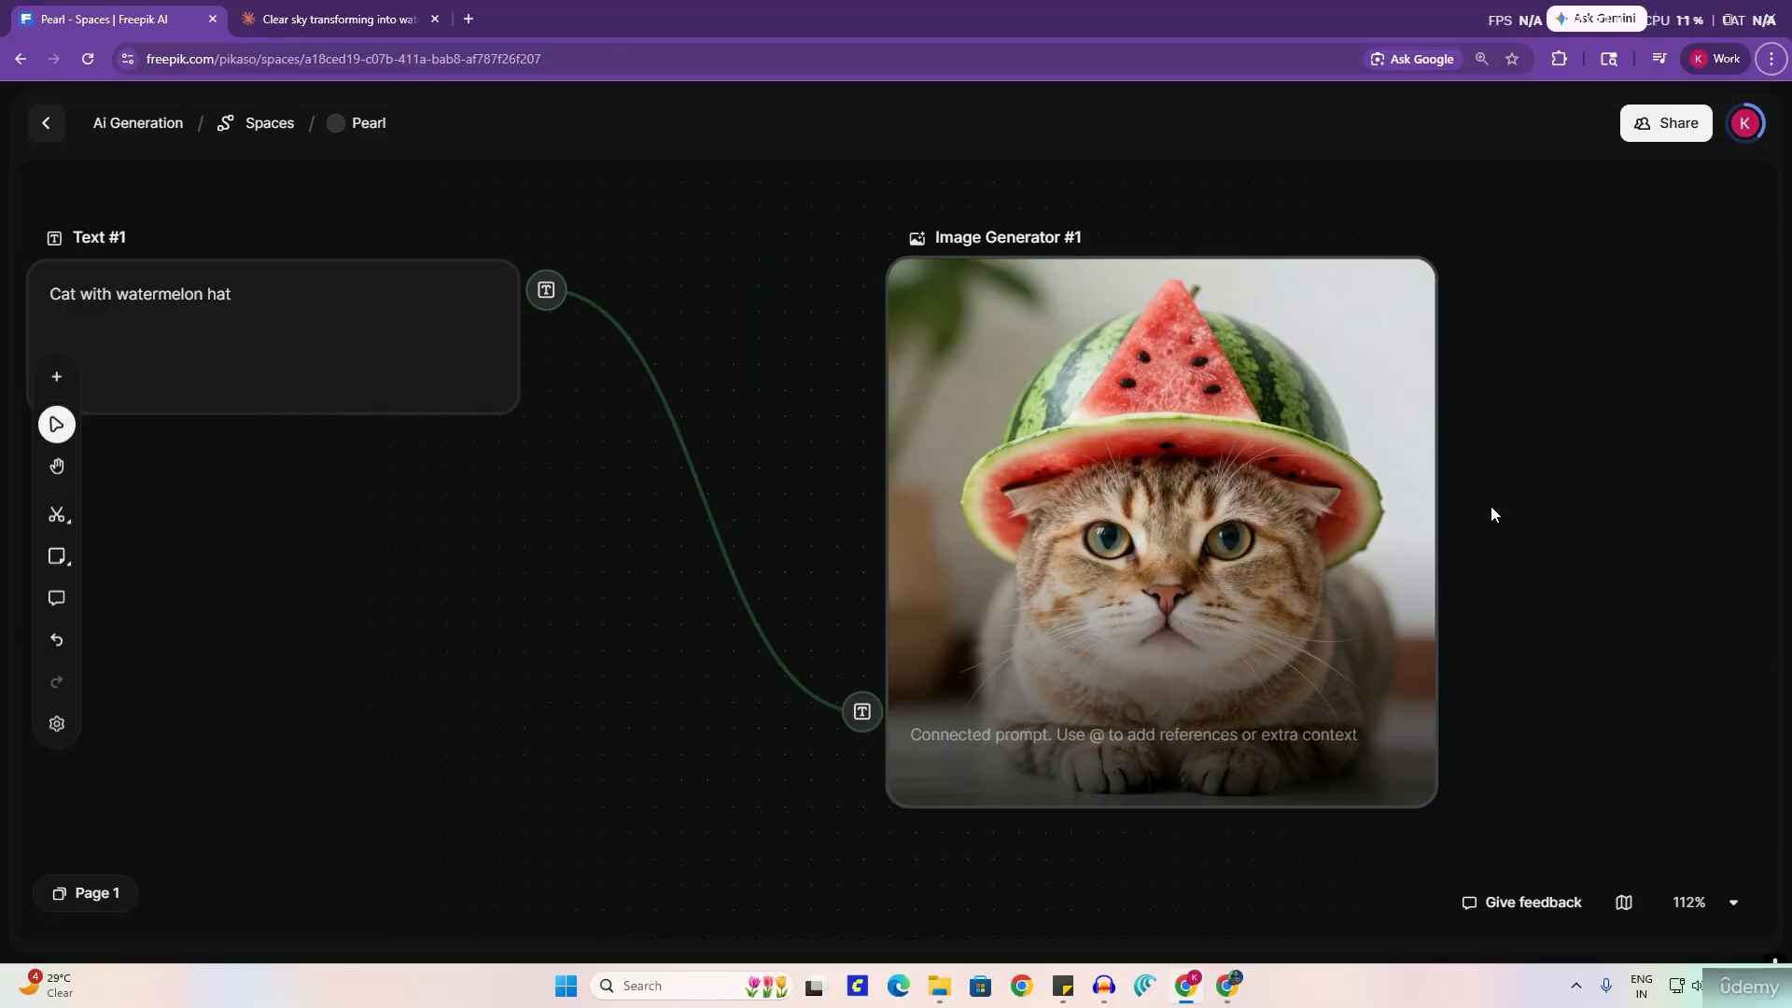
{"action": "scroll", "coordinate": [1492, 506], "scroll_direction": "down", "scroll_amount": 3}
{"action": "scroll", "coordinate": [1492, 505], "scroll_direction": "down", "scroll_amount": 7}
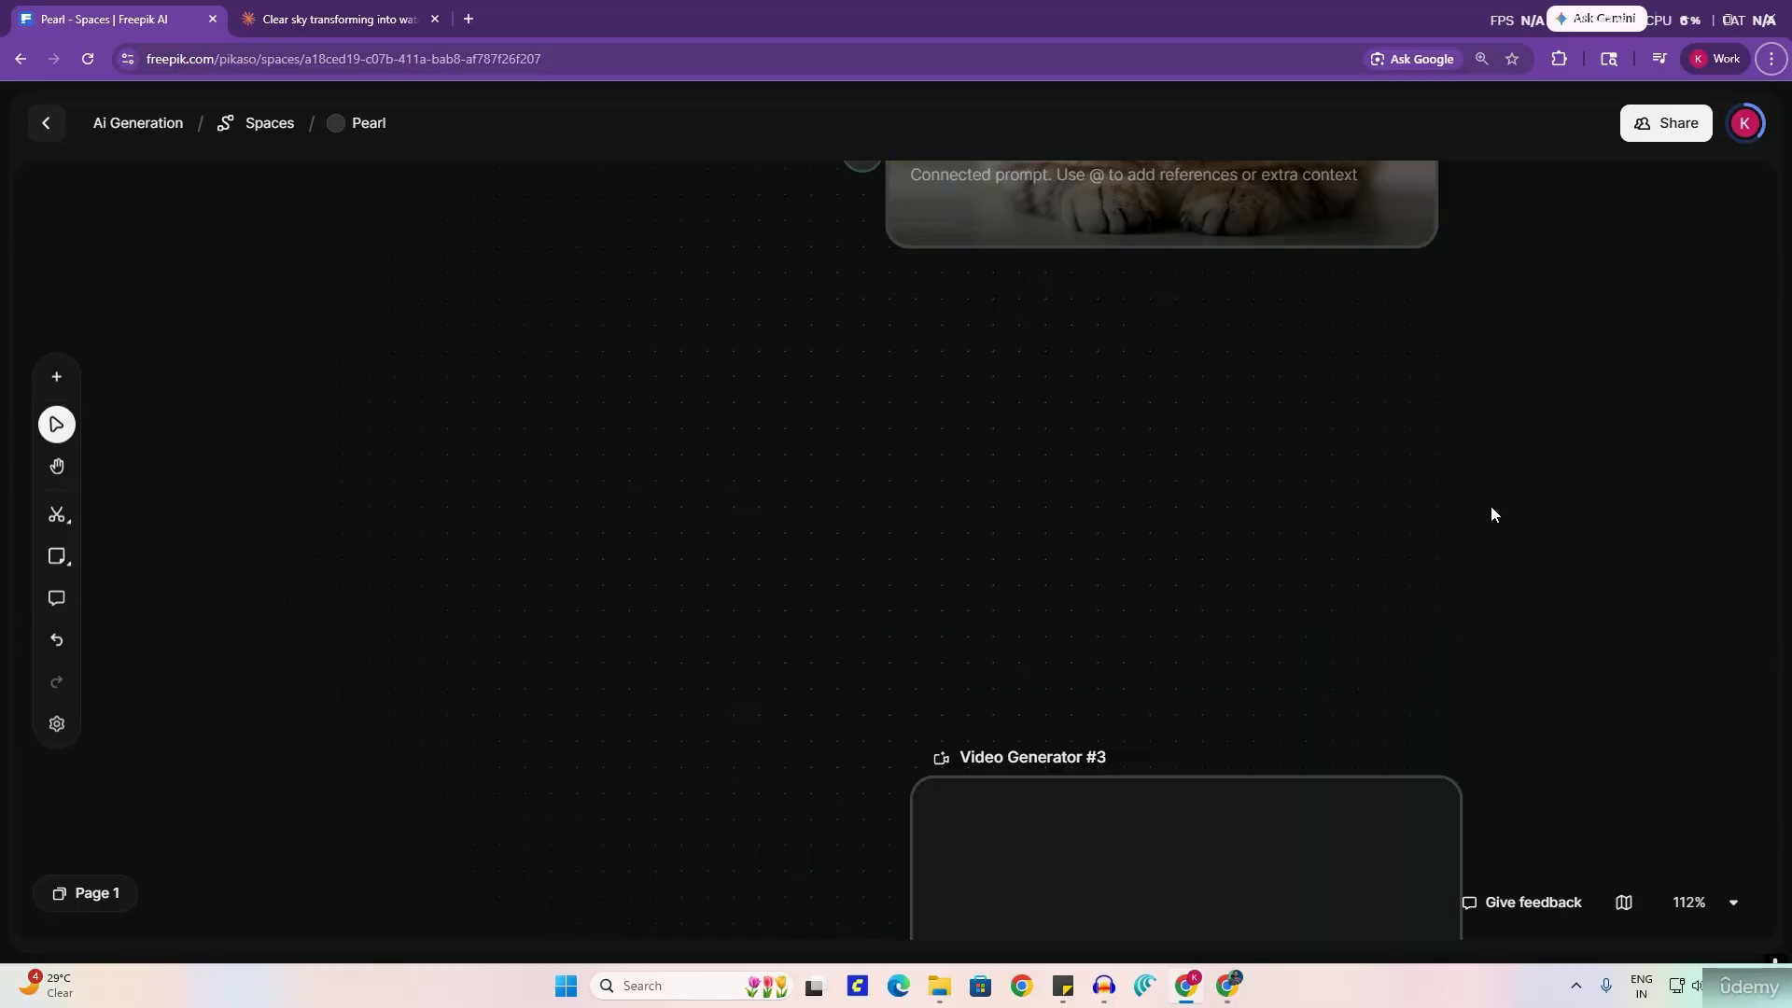
{"action": "scroll", "coordinate": [1492, 506], "scroll_direction": "up", "scroll_amount": 9}
{"action": "scroll", "coordinate": [1492, 506], "scroll_direction": "up", "scroll_amount": 5}
{"action": "scroll", "coordinate": [1492, 506], "scroll_direction": "down", "scroll_amount": 9}
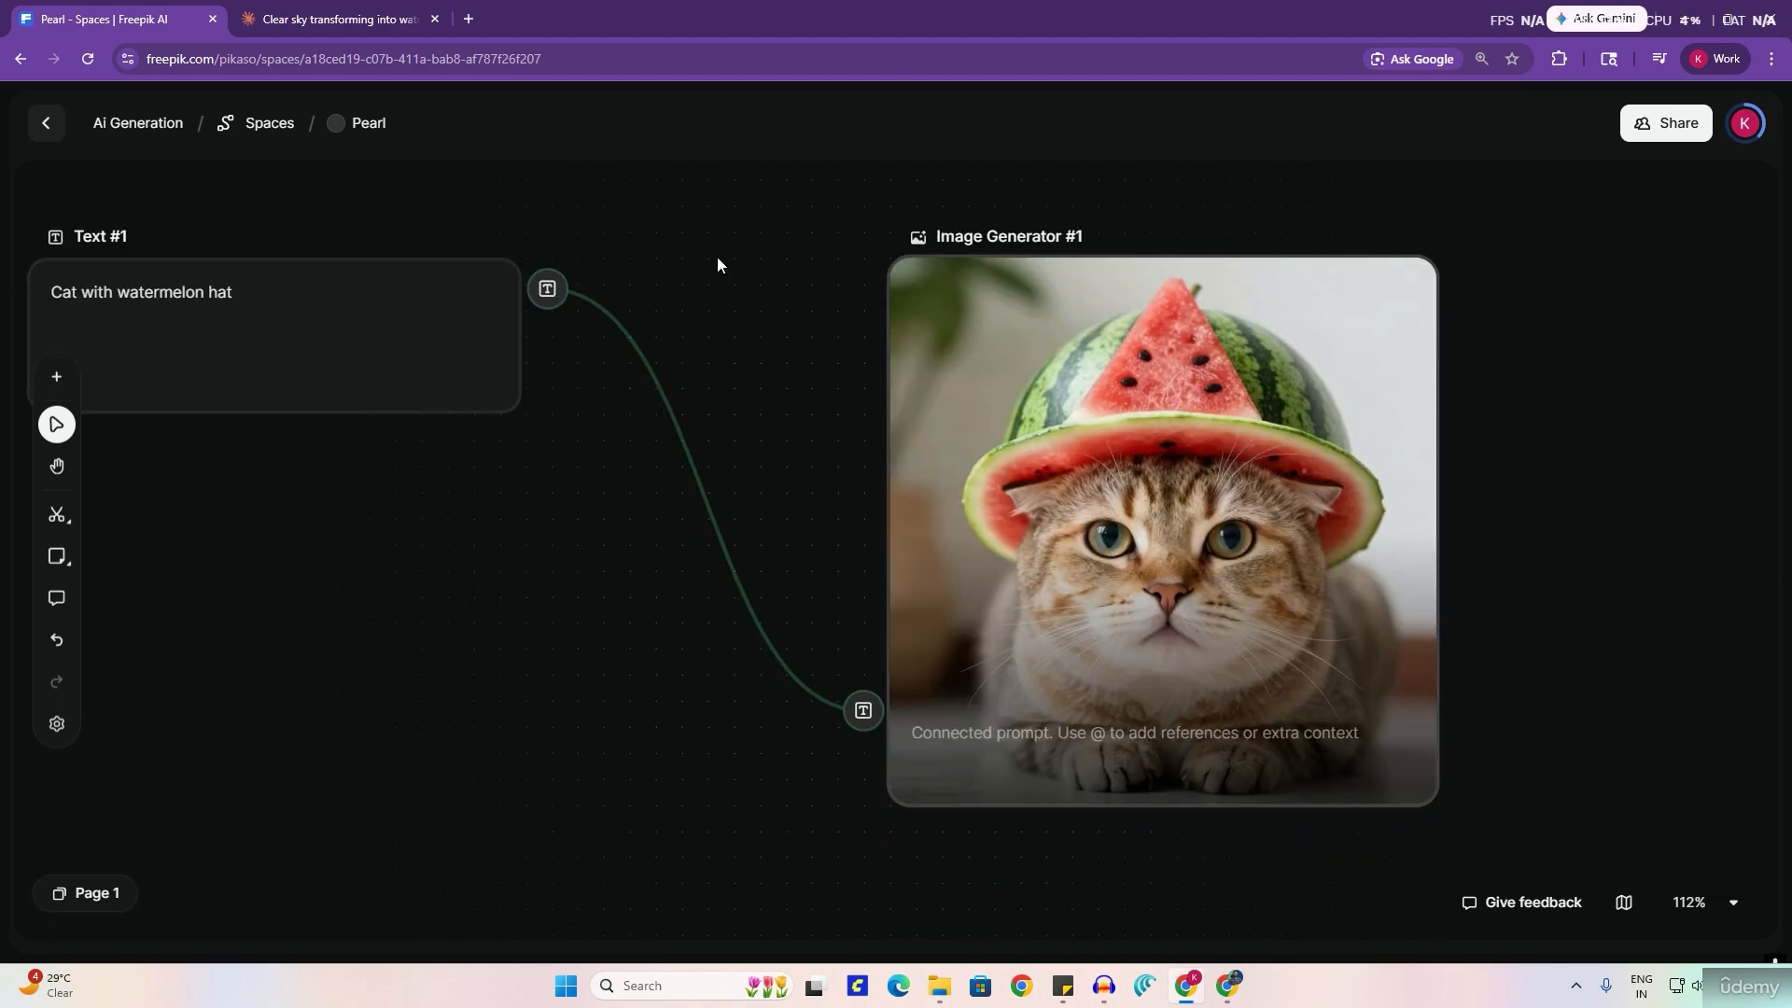
Step: Select the Text #1 and Image Generator #1 nodes together, and clear the selection
{"action": "left_click_drag", "start_coordinate": [786, 287], "coordinate": [1538, 828]}
{"action": "left_click_drag", "start_coordinate": [176, 213], "coordinate": [1302, 775]}
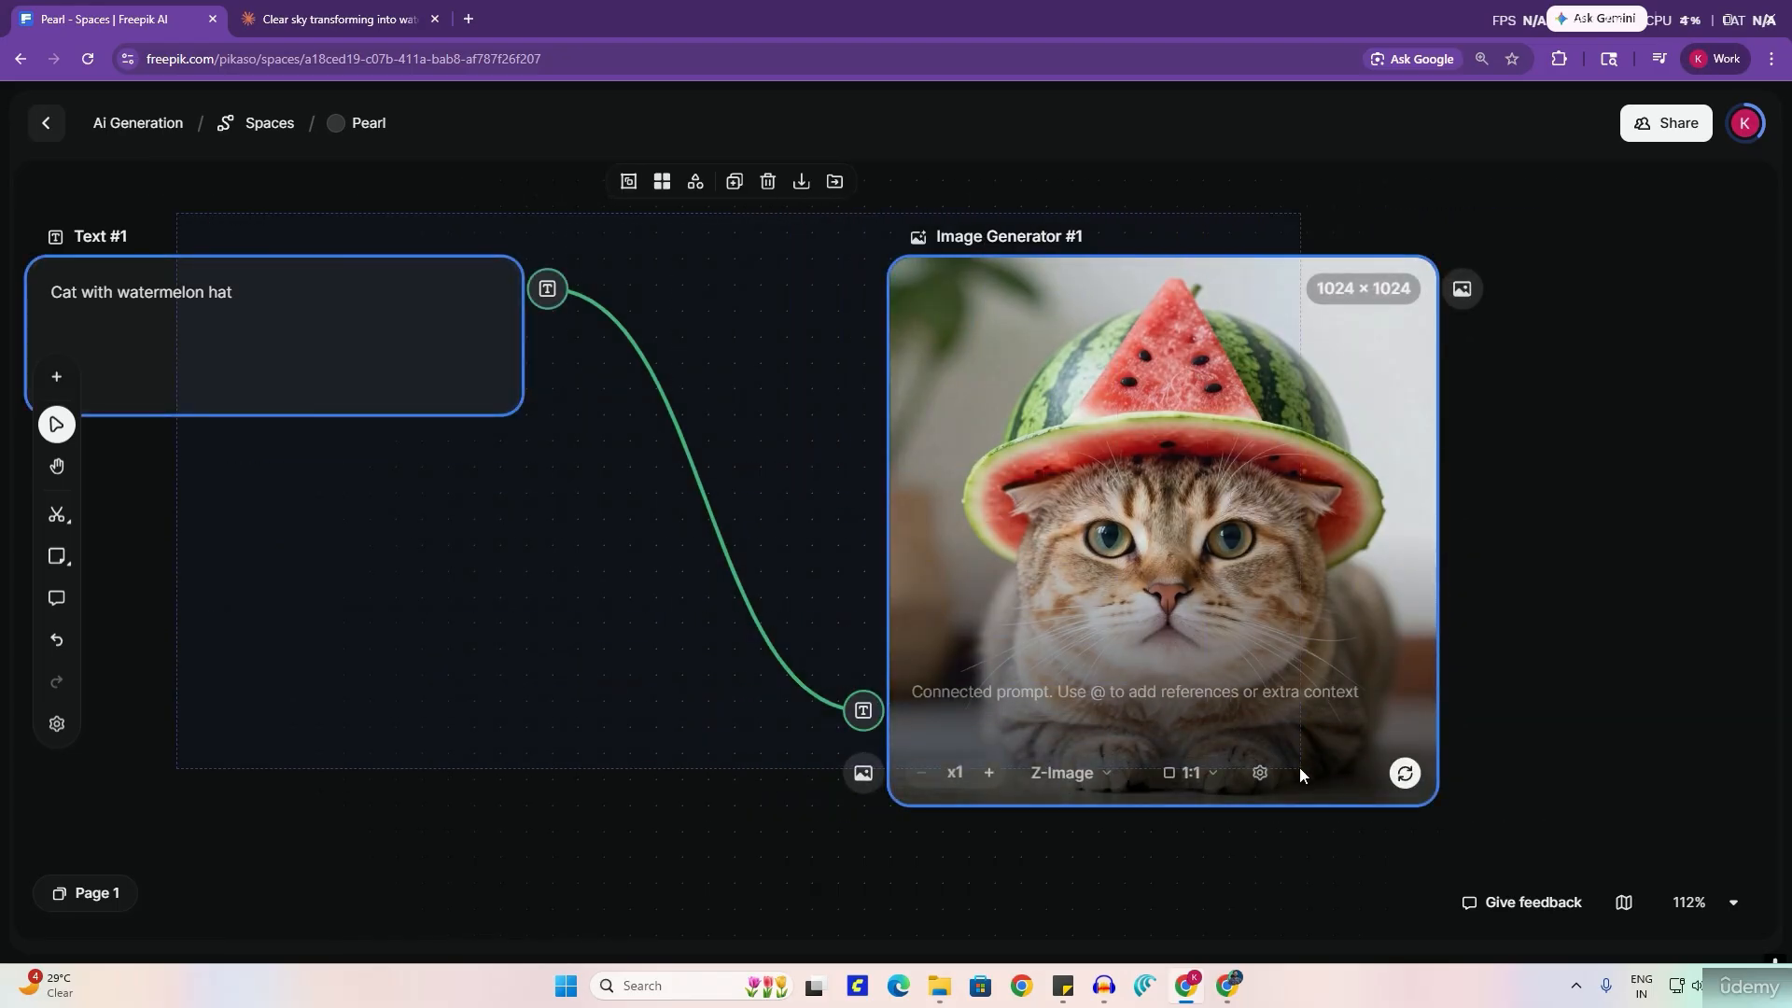
{"action": "left_click", "coordinate": [1584, 605]}
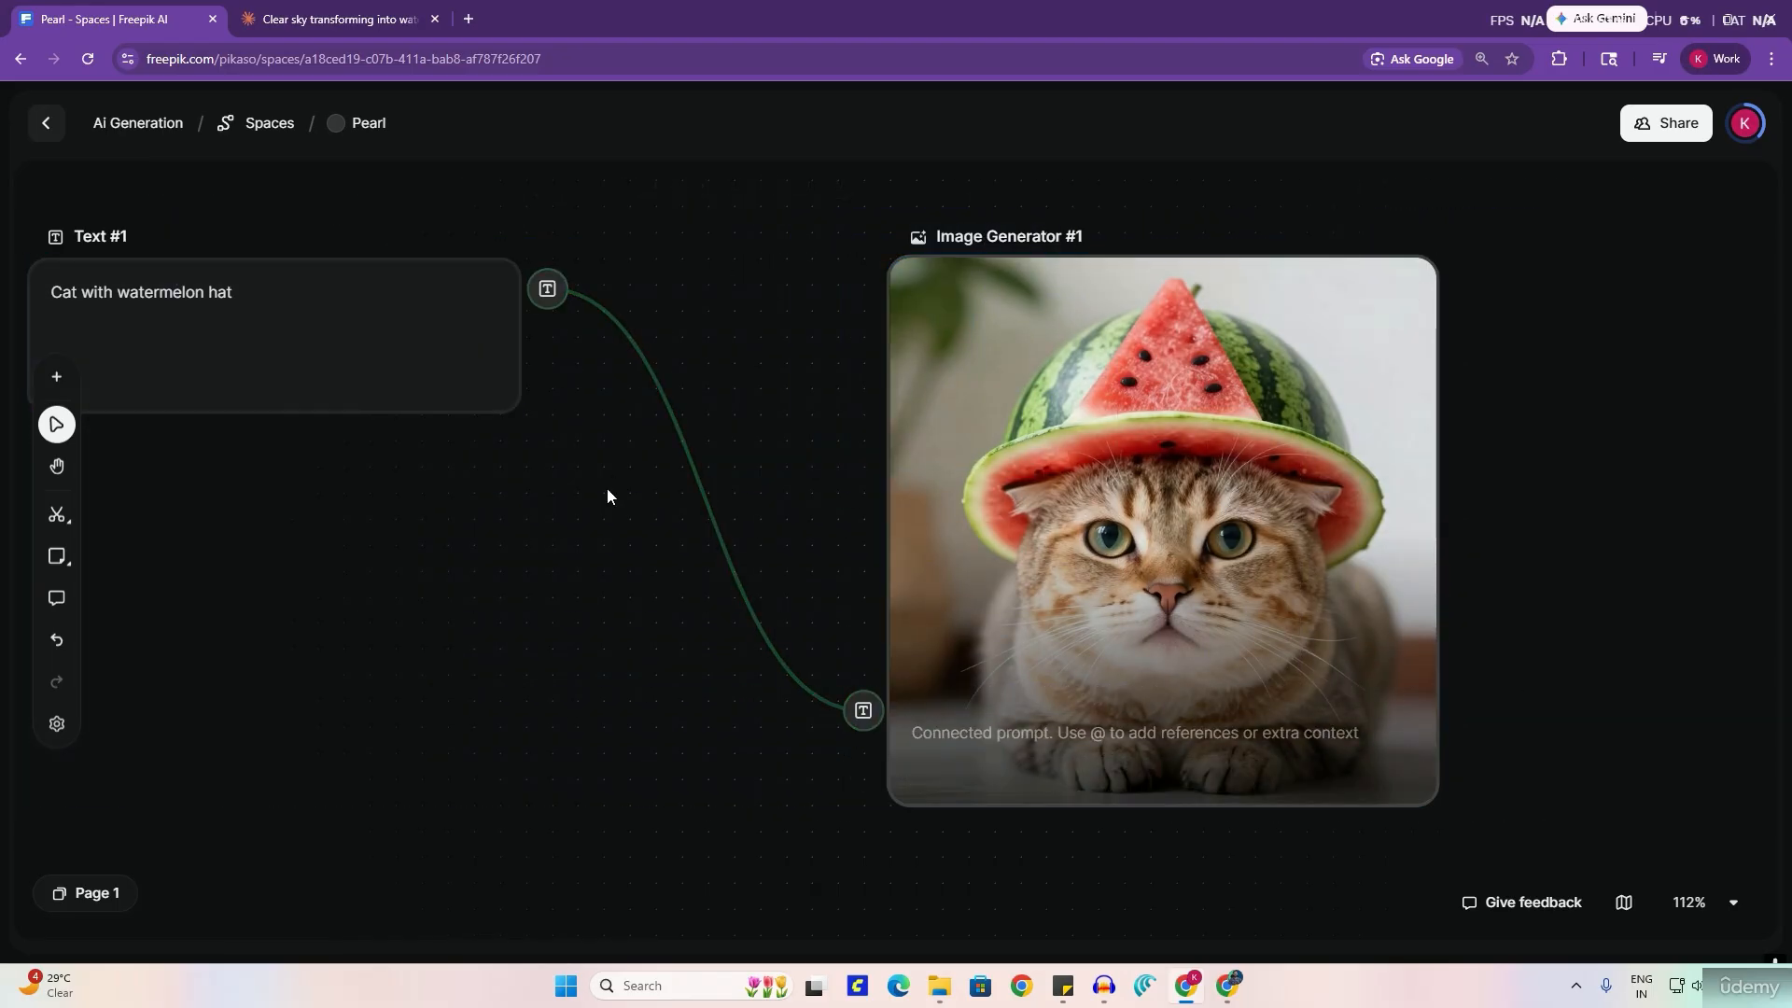
{"action": "double_click", "coordinate": [685, 265]}
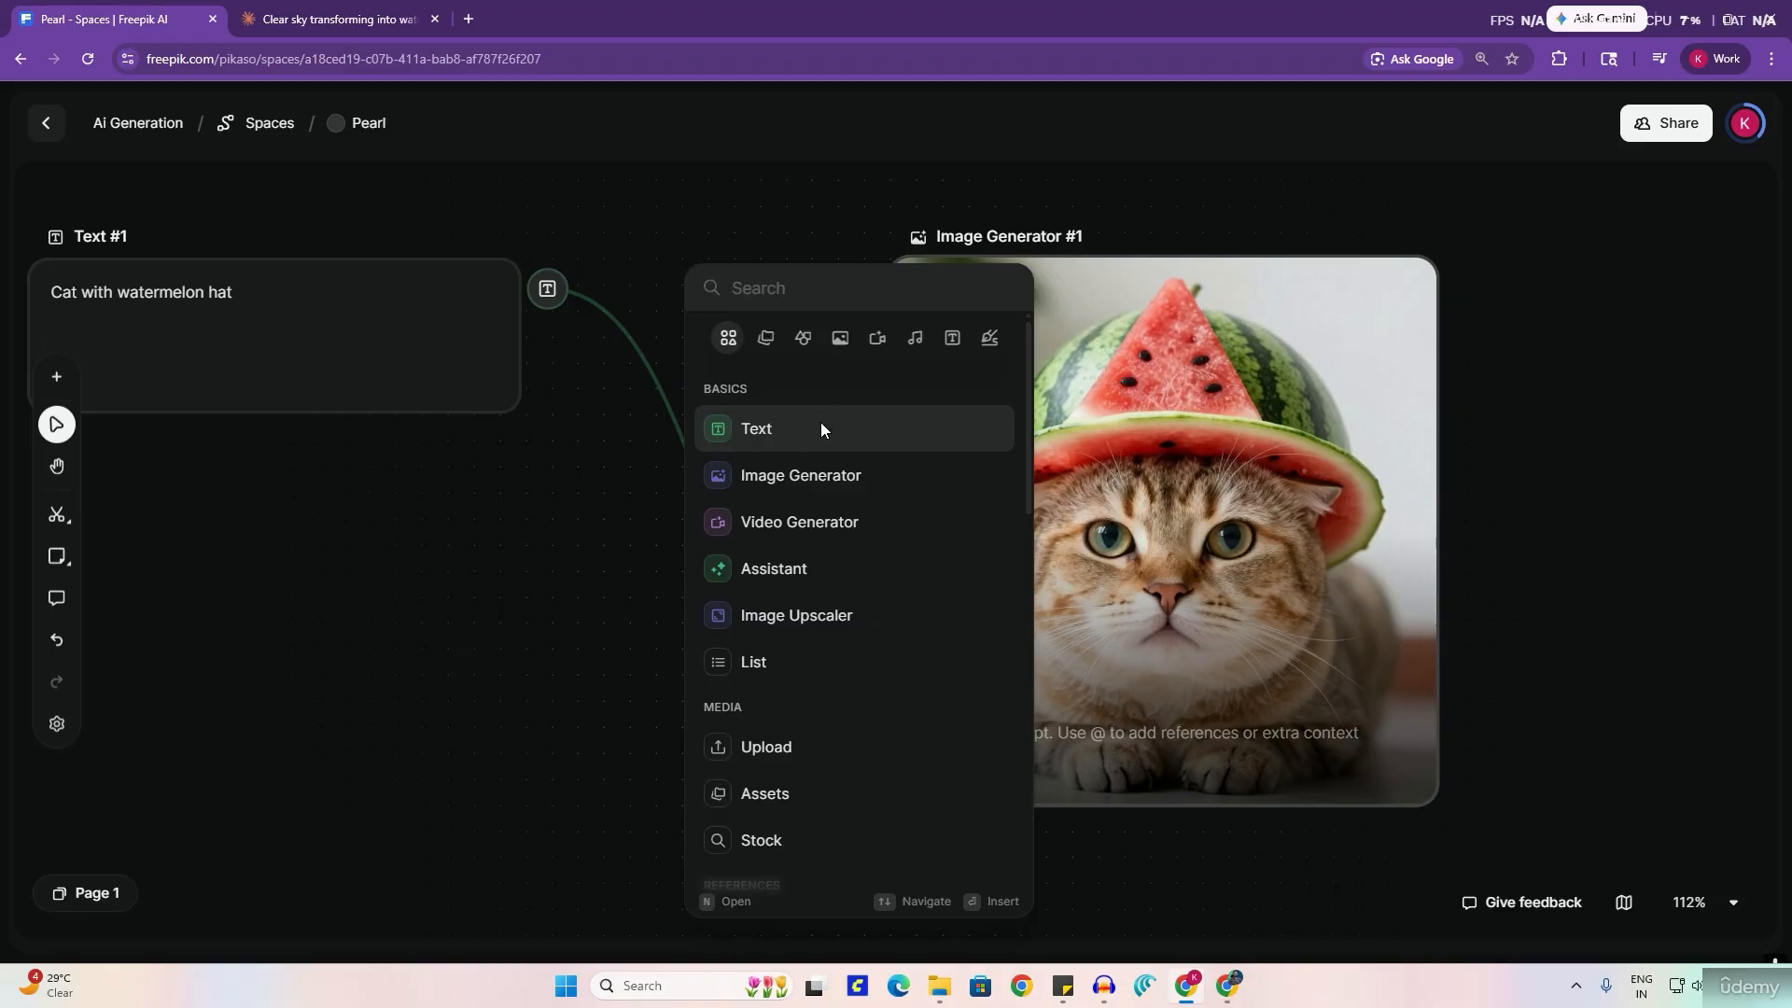
{"action": "scroll", "coordinate": [792, 785], "scroll_direction": "down", "scroll_amount": 4}
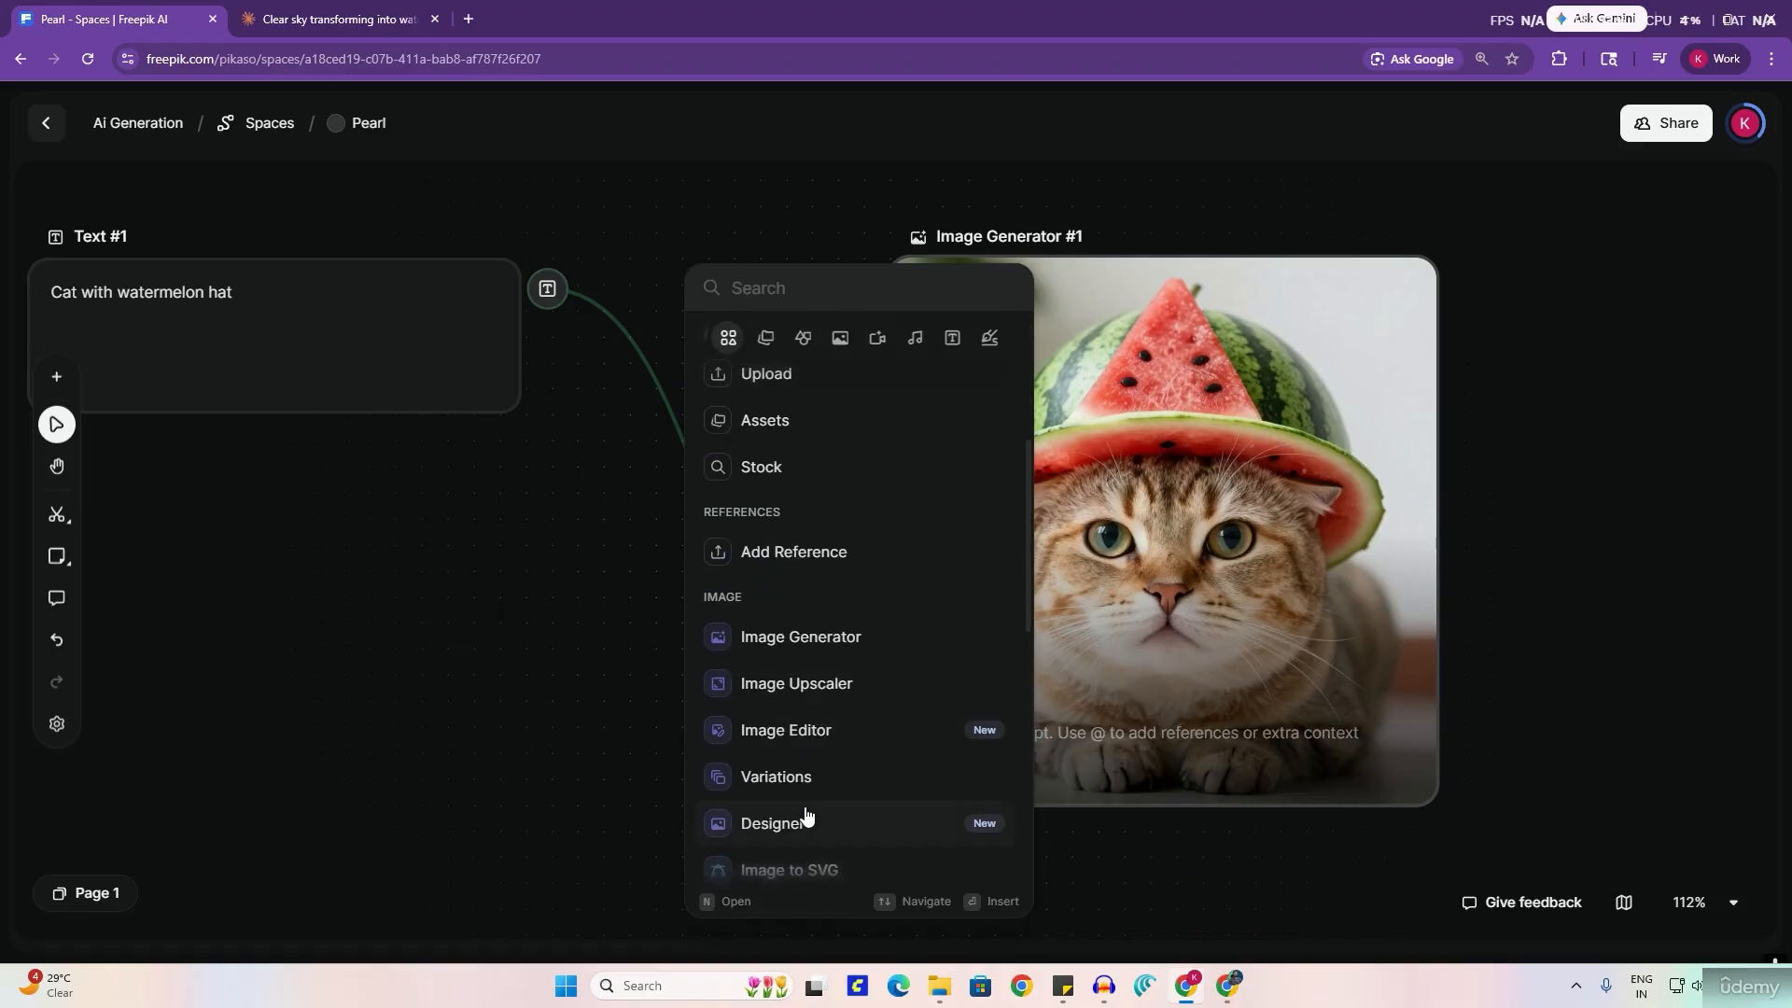
{"action": "left_click", "coordinate": [56, 377]}
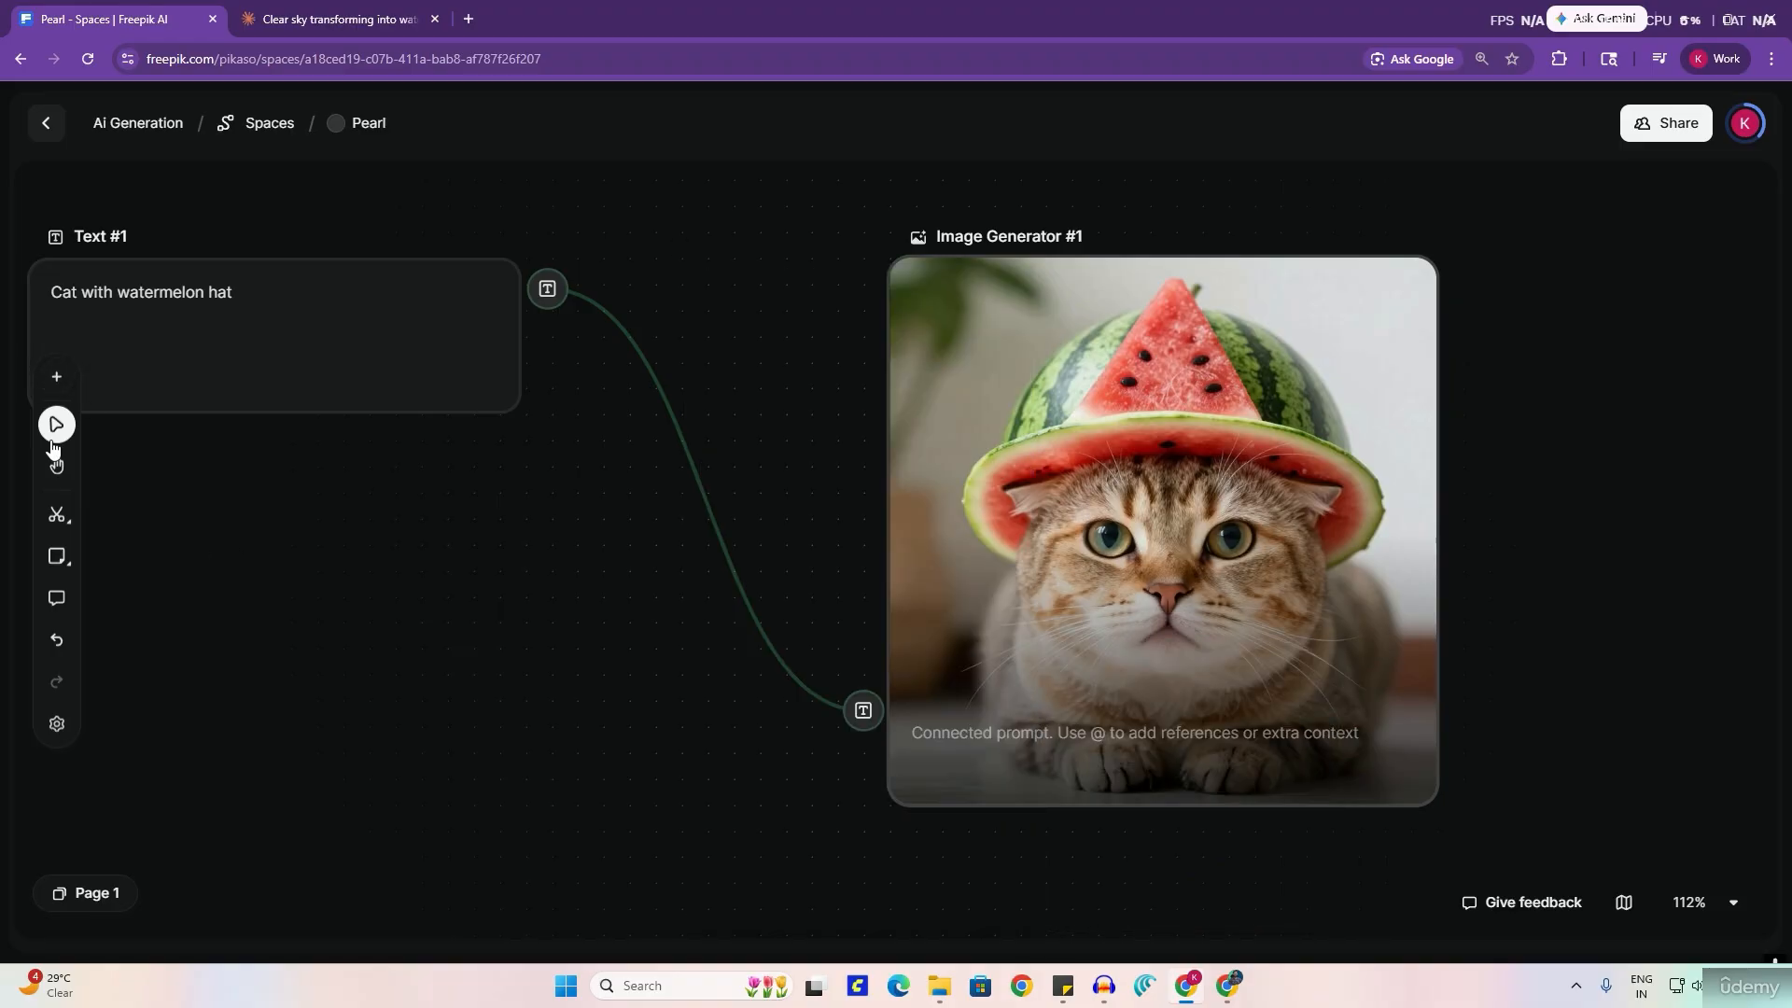
{"action": "left_click", "coordinate": [56, 377]}
{"action": "left_click", "coordinate": [675, 542]}
{"action": "left_click_drag", "start_coordinate": [1515, 373], "coordinate": [942, 447]}
{"action": "left_click_drag", "start_coordinate": [663, 260], "coordinate": [1332, 299]}
{"action": "left_click_drag", "start_coordinate": [619, 300], "coordinate": [1147, 301]}
{"action": "scroll", "coordinate": [1033, 624], "scroll_direction": "right", "scroll_amount": 12}
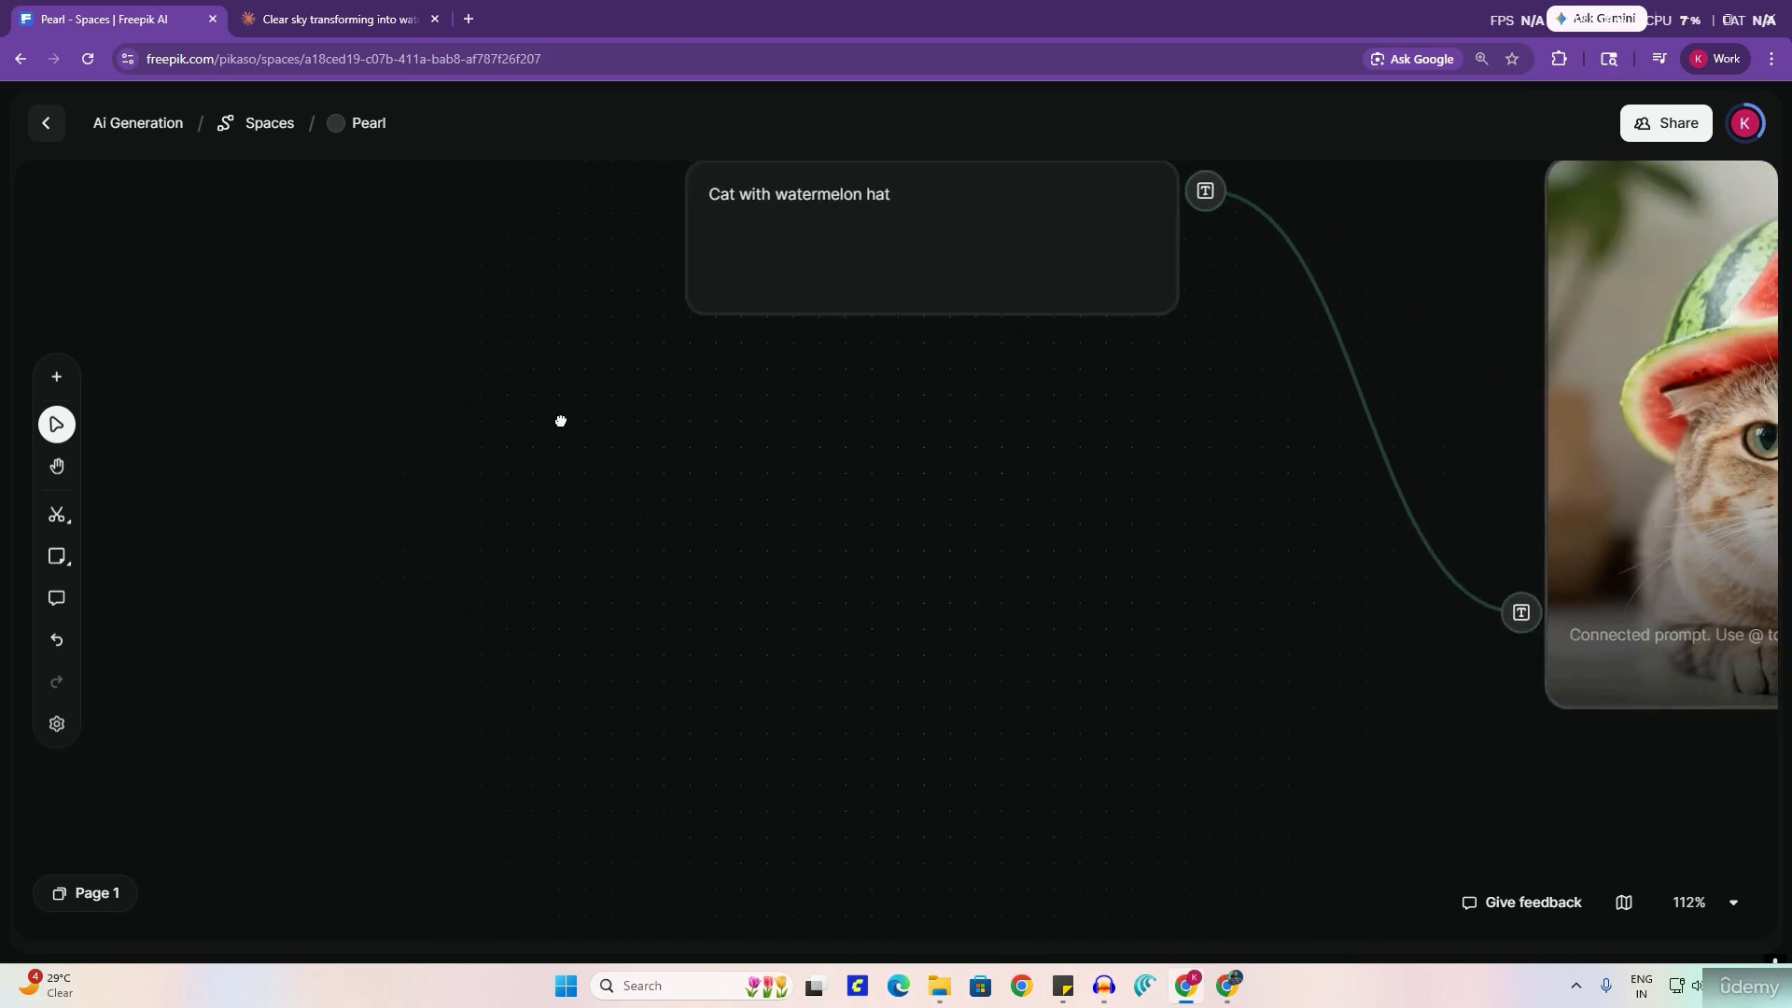
{"action": "scroll", "coordinate": [1510, 461], "scroll_direction": "down", "scroll_amount": 2}
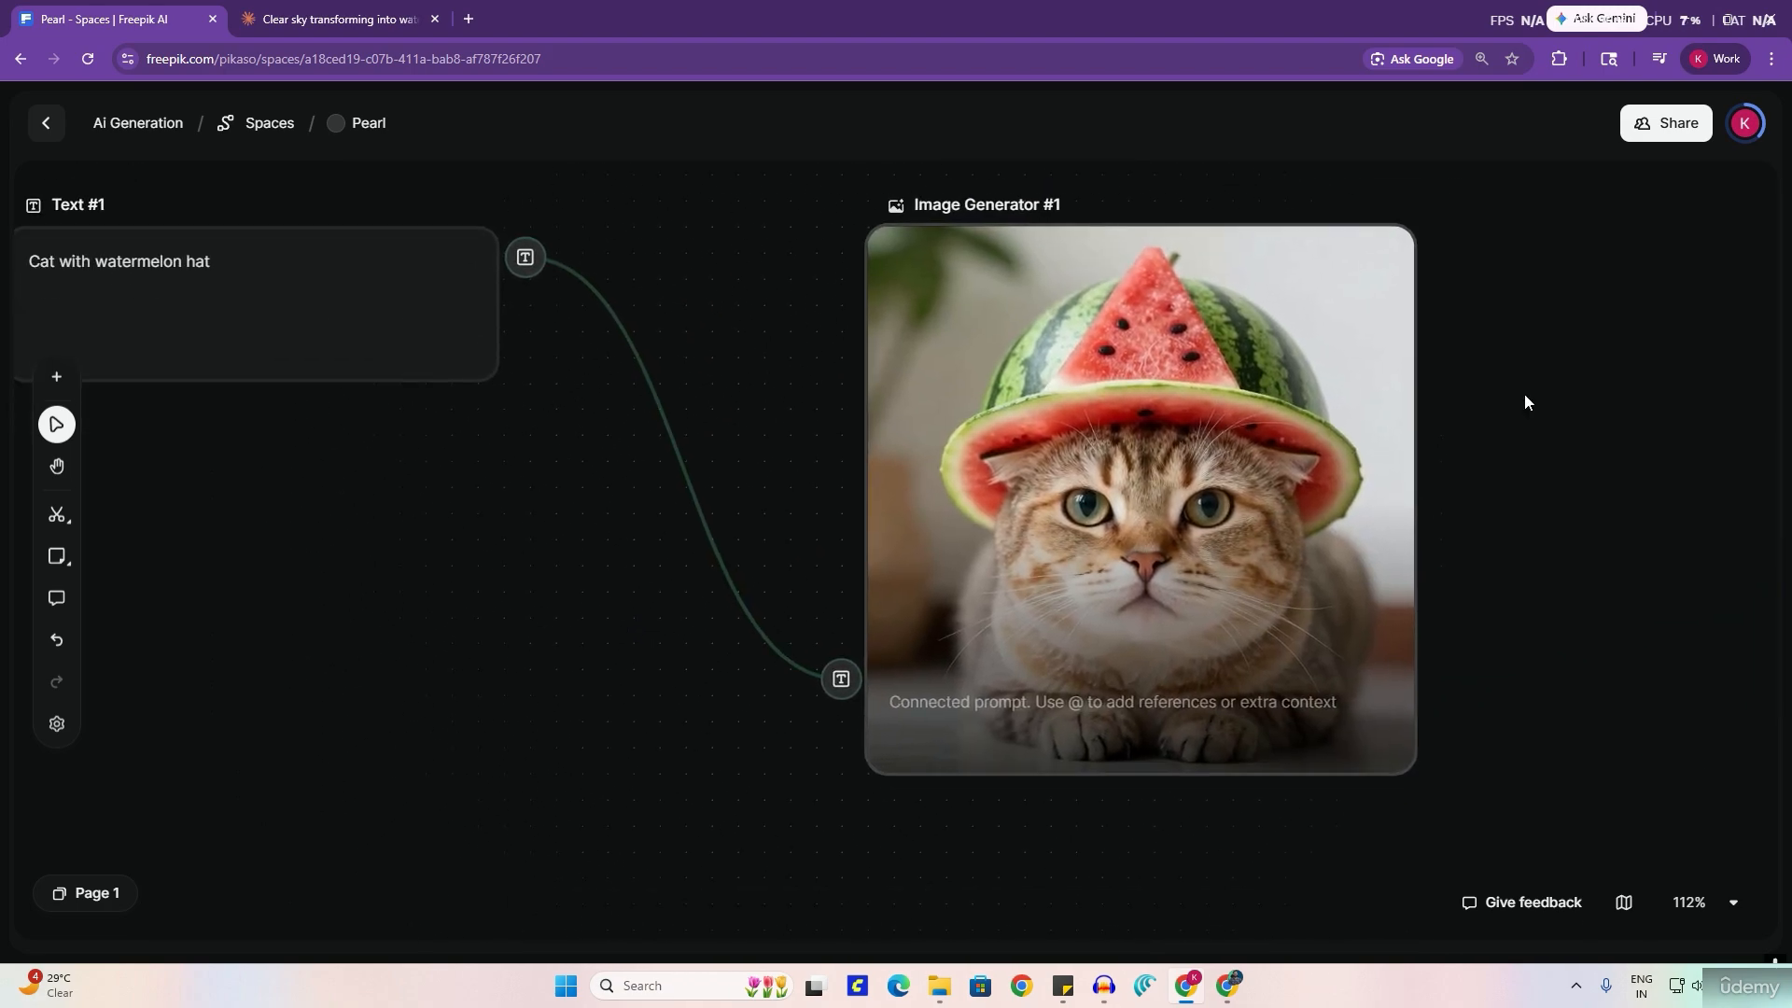
{"action": "scroll", "coordinate": [1526, 394], "scroll_direction": "up", "scroll_amount": 3}
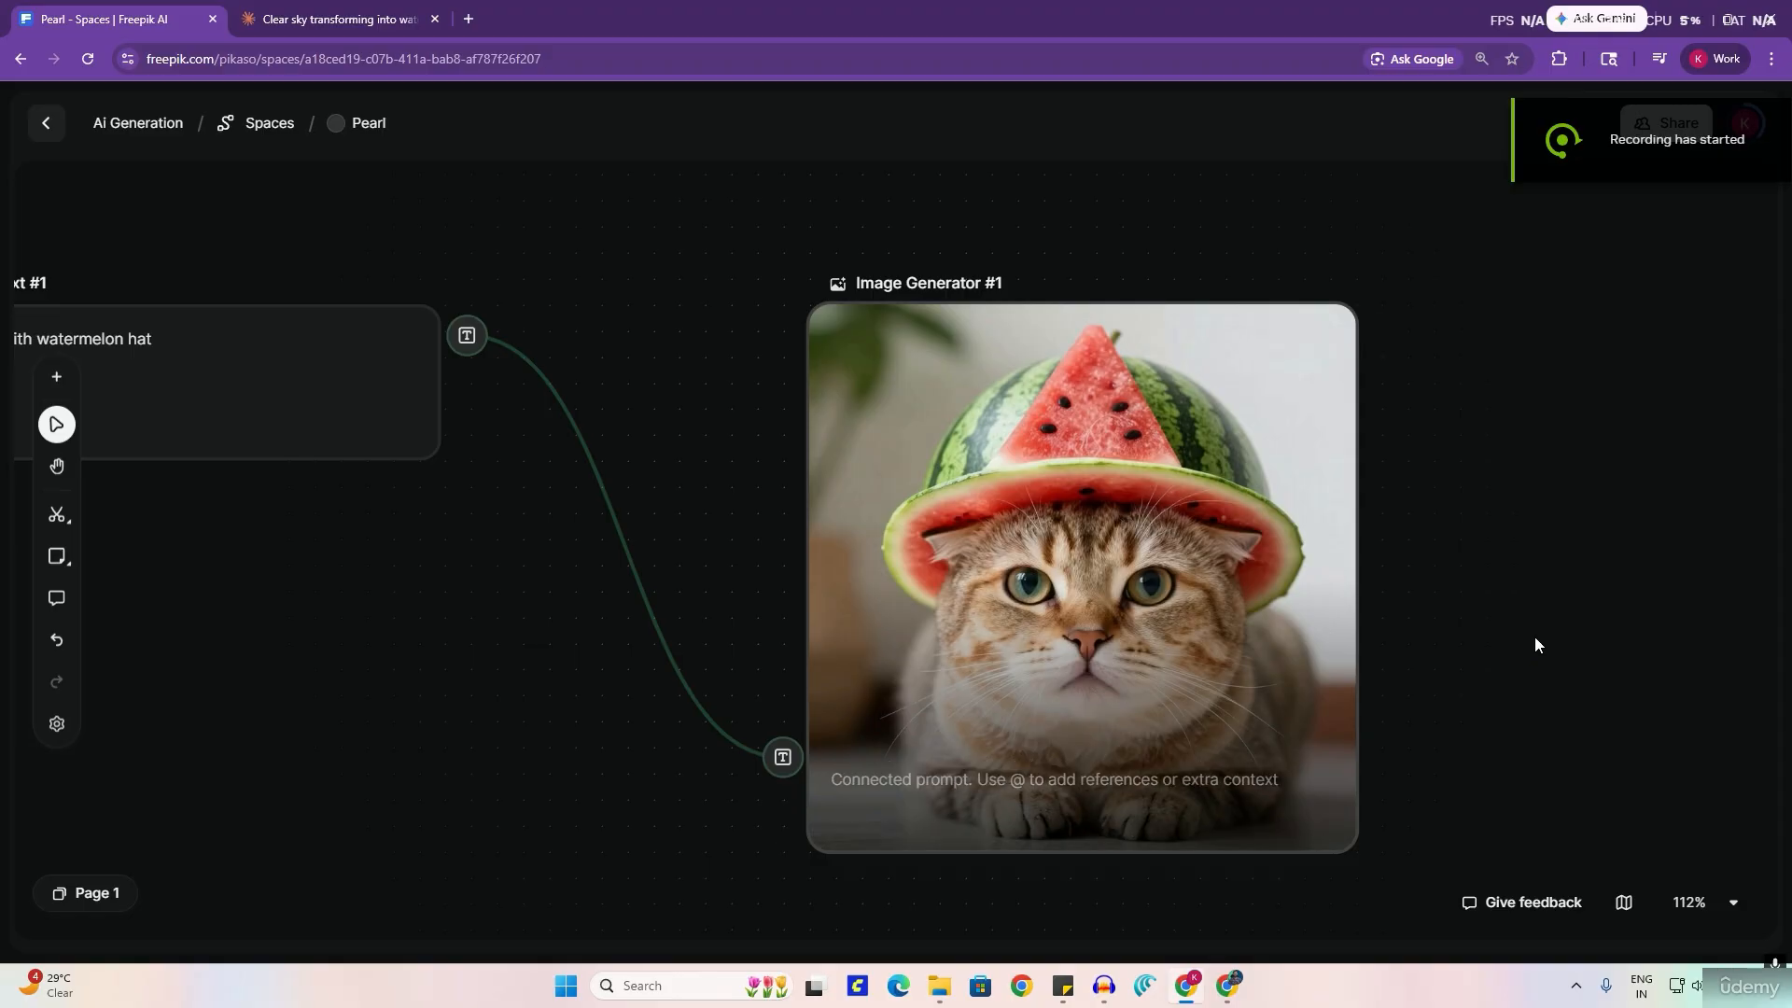
{"action": "scroll", "coordinate": [1391, 601], "scroll_direction": "down", "scroll_amount": 5}
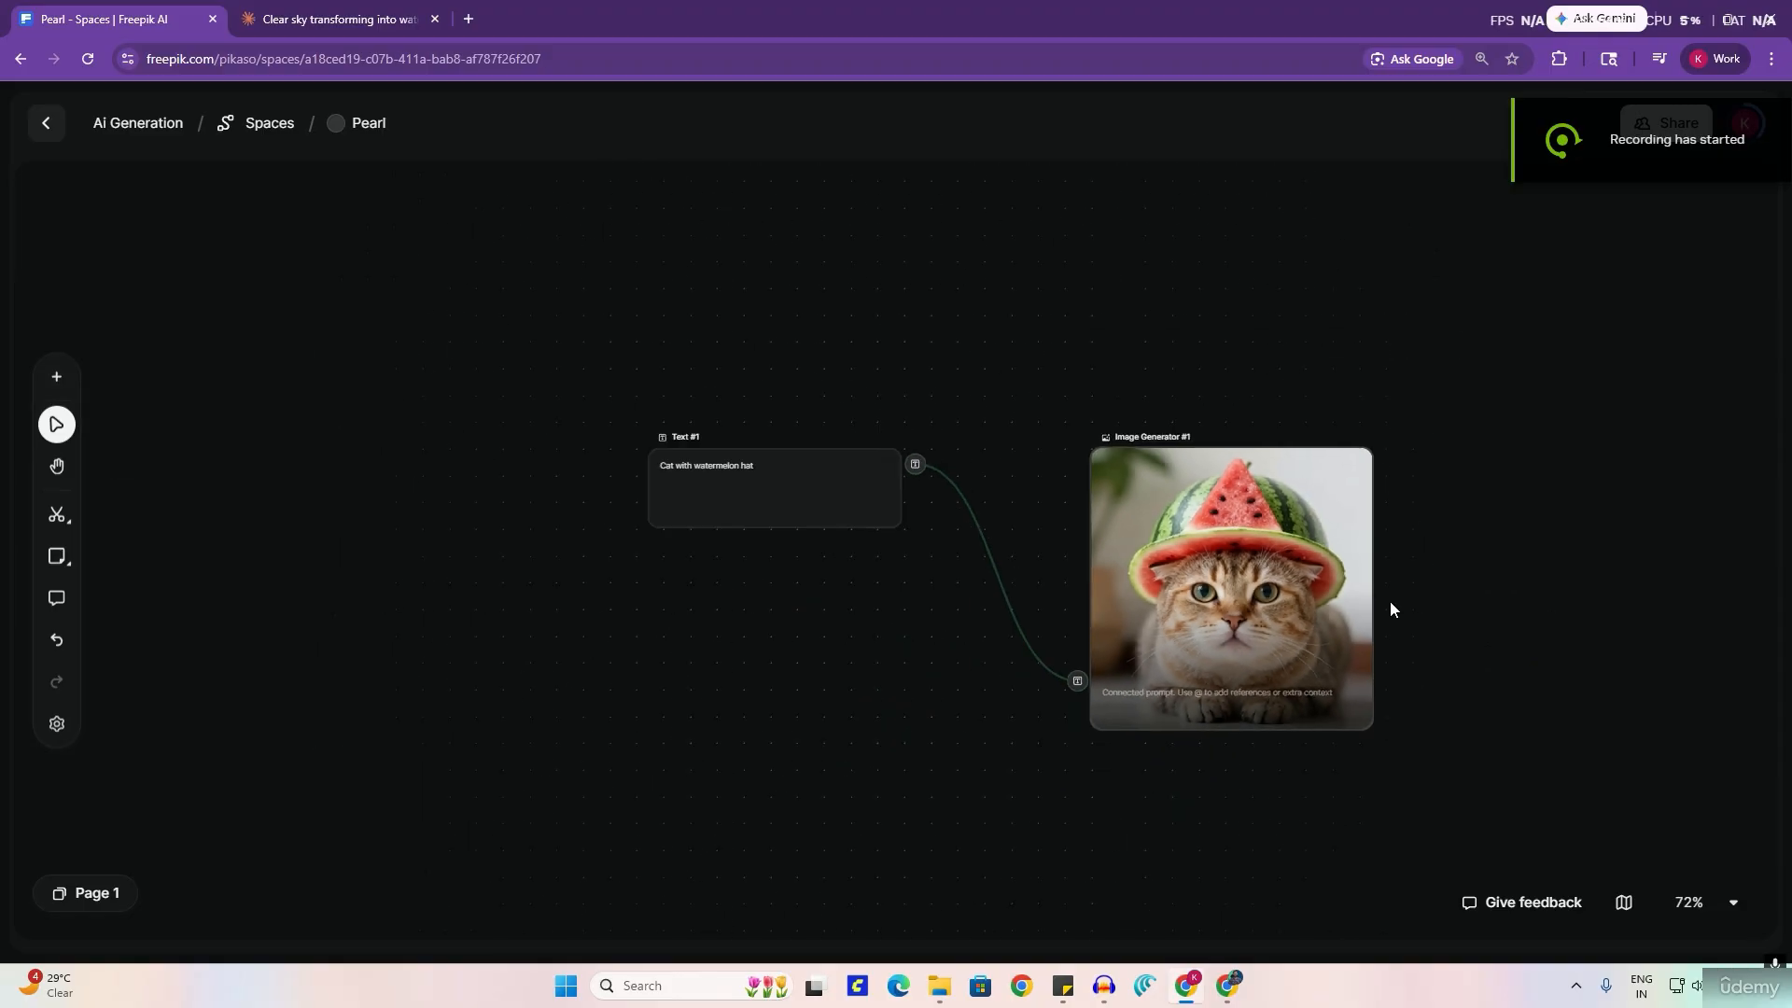
Step: Examine the Text #1 and Image Generator #1 nodes and the canvas area around them
{"action": "scroll", "coordinate": [1353, 593], "scroll_direction": "right", "scroll_amount": 3}
{"action": "scroll", "coordinate": [1317, 584], "scroll_direction": "down", "scroll_amount": 2}
{"action": "scroll", "coordinate": [1380, 540], "scroll_direction": "left", "scroll_amount": 2}
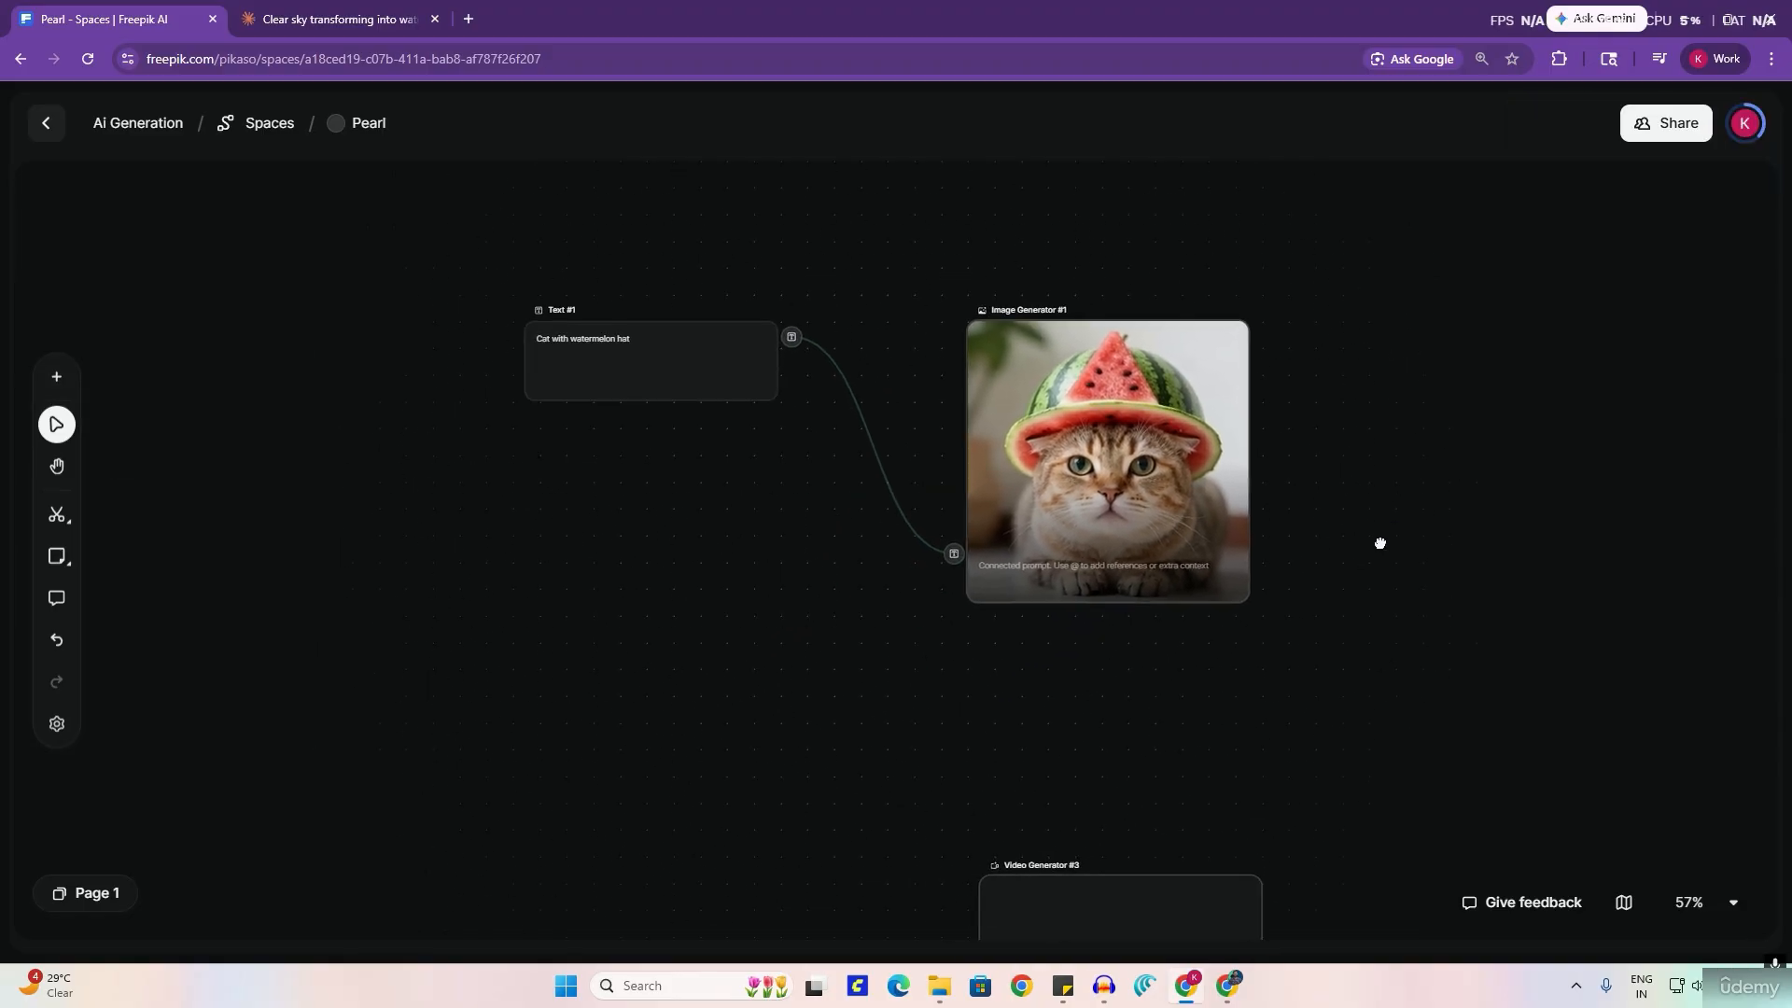
{"action": "scroll", "coordinate": [1372, 591], "scroll_direction": "right", "scroll_amount": 2}
{"action": "scroll", "coordinate": [1279, 602], "scroll_direction": "down", "scroll_amount": 4}
{"action": "scroll", "coordinate": [1274, 578], "scroll_direction": "up", "scroll_amount": 6}
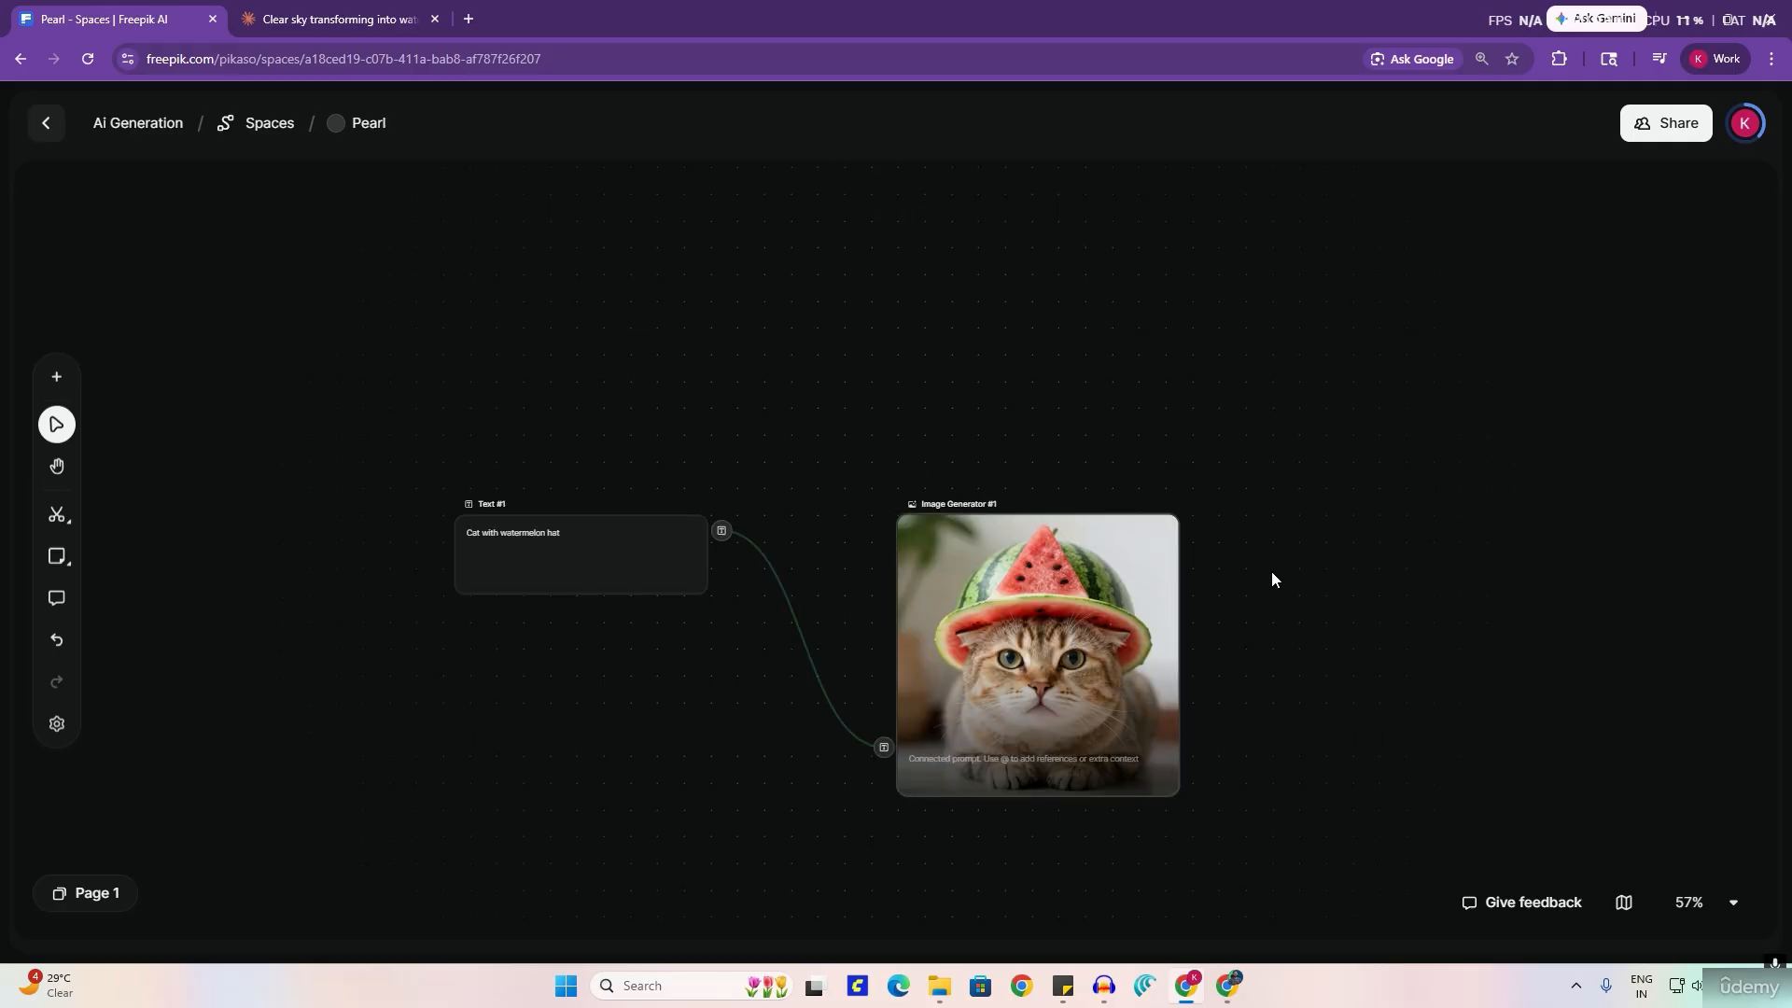
{"action": "scroll", "coordinate": [1273, 585], "scroll_direction": "up", "scroll_amount": 2}
{"action": "scroll", "coordinate": [1274, 577], "scroll_direction": "left", "scroll_amount": 2}
{"action": "scroll", "coordinate": [1273, 577], "scroll_direction": "down", "scroll_amount": 1}
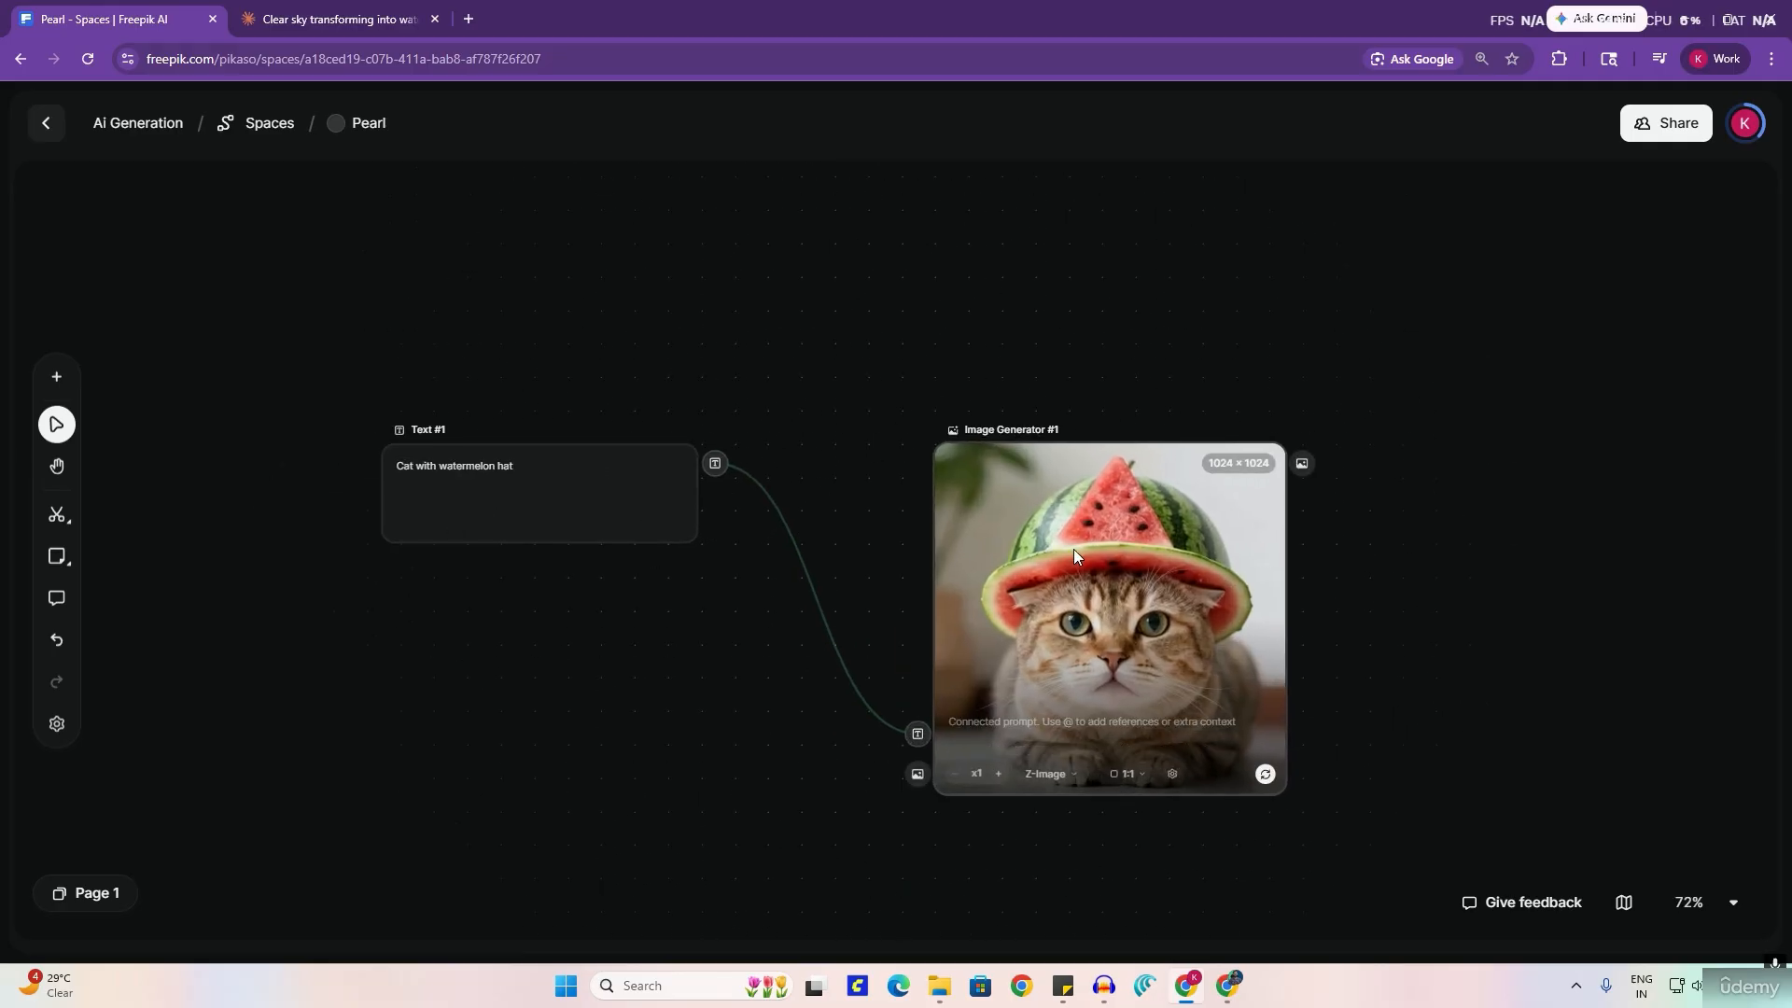
{"action": "scroll", "coordinate": [1472, 592], "scroll_direction": "down", "scroll_amount": 4}
{"action": "scroll", "coordinate": [1472, 592], "scroll_direction": "left", "scroll_amount": 1}
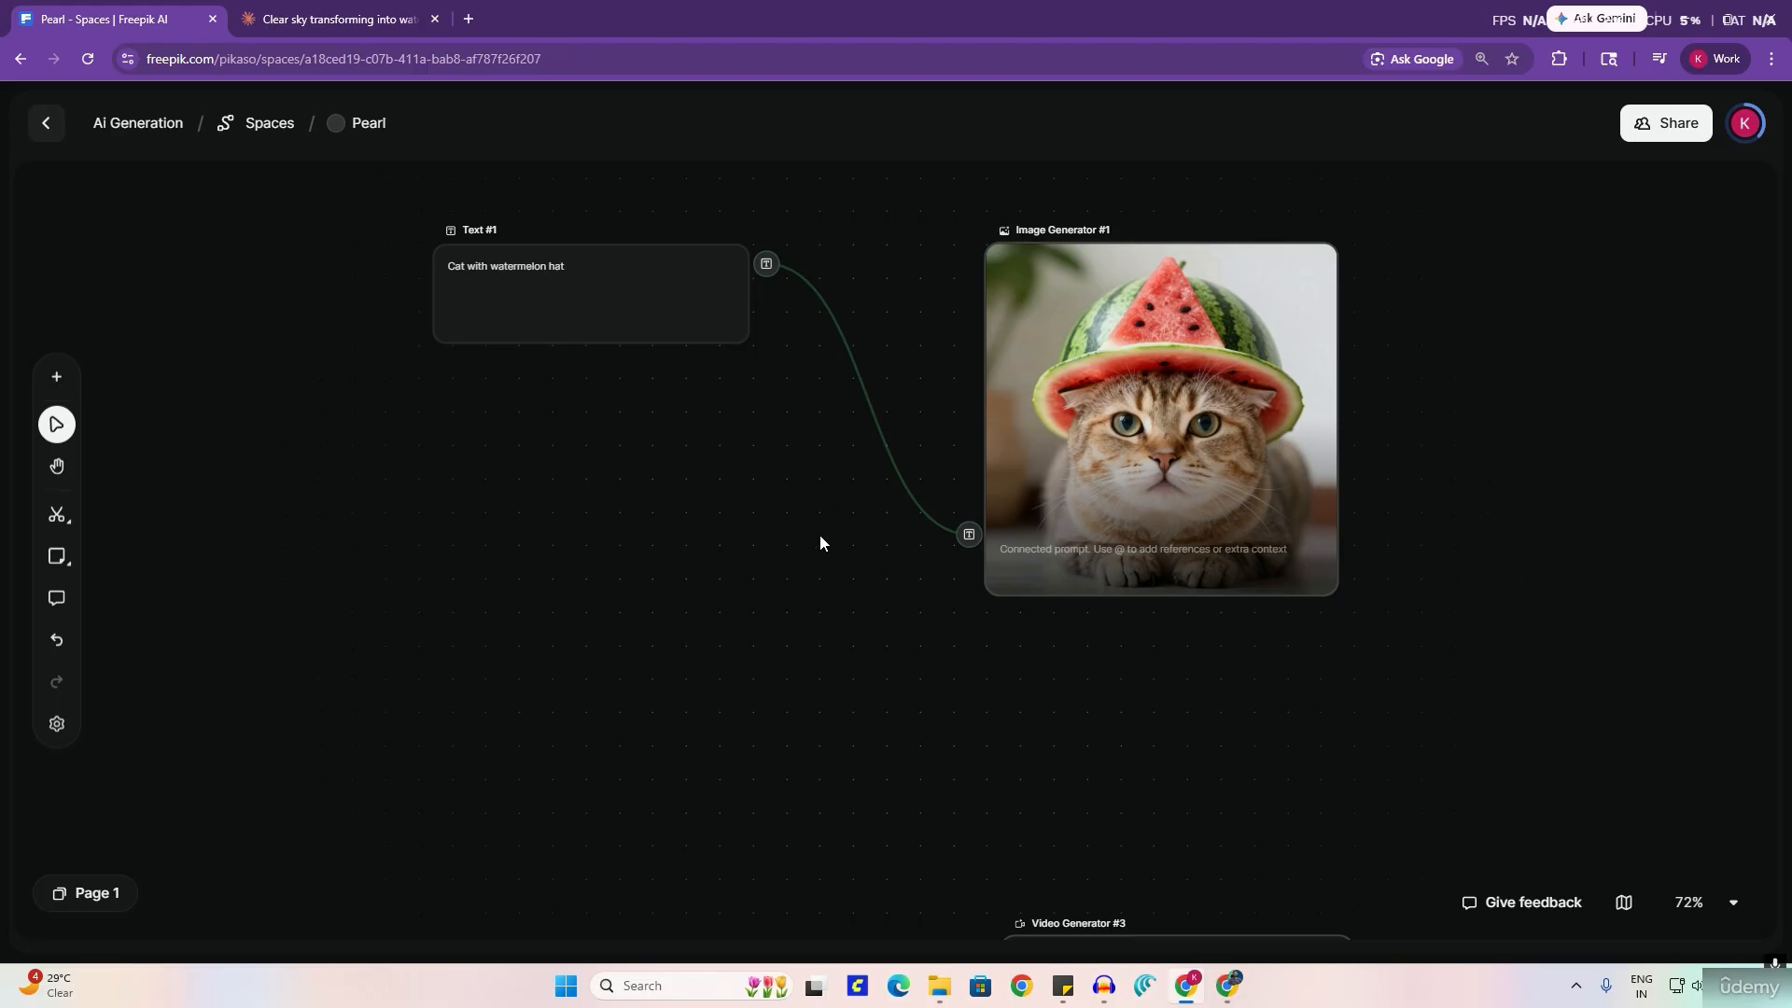
Step: Move Video Generator #3 up beneath Image Generator #1 and connect the Text #1 output to its text input
{"action": "left_click_drag", "start_coordinate": [820, 537], "coordinate": [882, 378]}
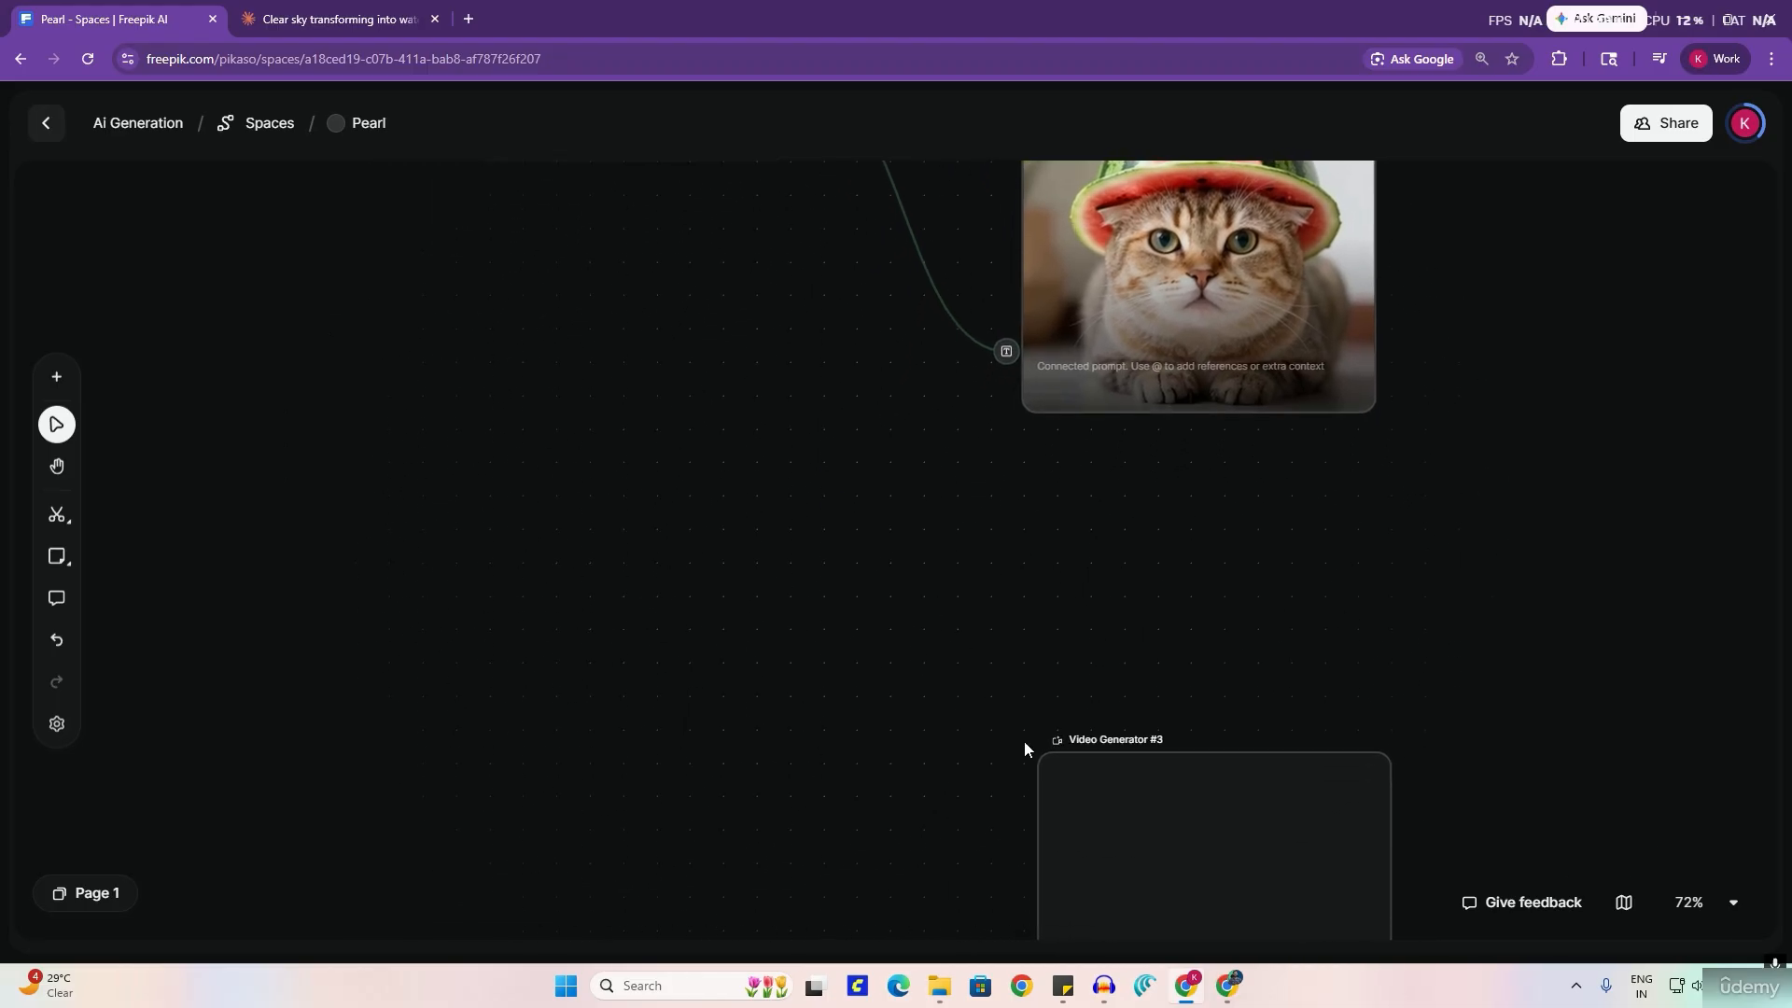
{"action": "left_click_drag", "start_coordinate": [1092, 800], "coordinate": [1094, 558]}
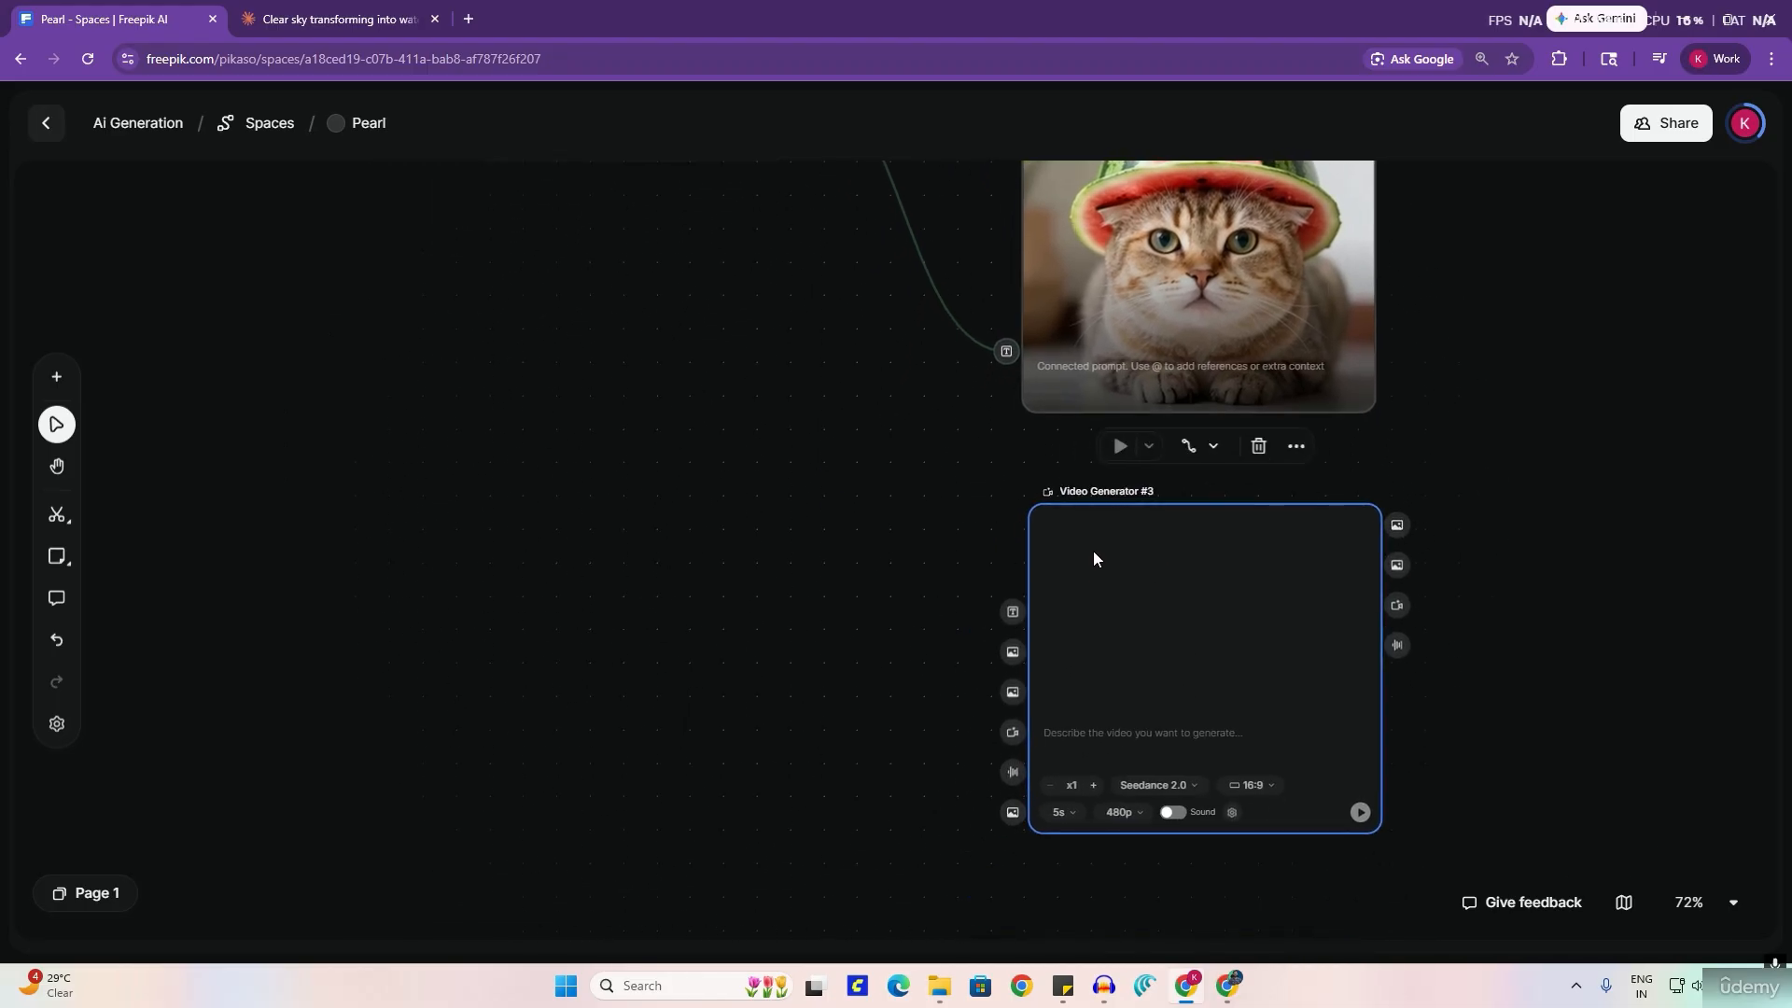
{"action": "scroll", "coordinate": [916, 491], "scroll_direction": "down", "scroll_amount": 3}
{"action": "scroll", "coordinate": [980, 487], "scroll_direction": "left", "scroll_amount": 2}
{"action": "scroll", "coordinate": [980, 488], "scroll_direction": "up", "scroll_amount": 1}
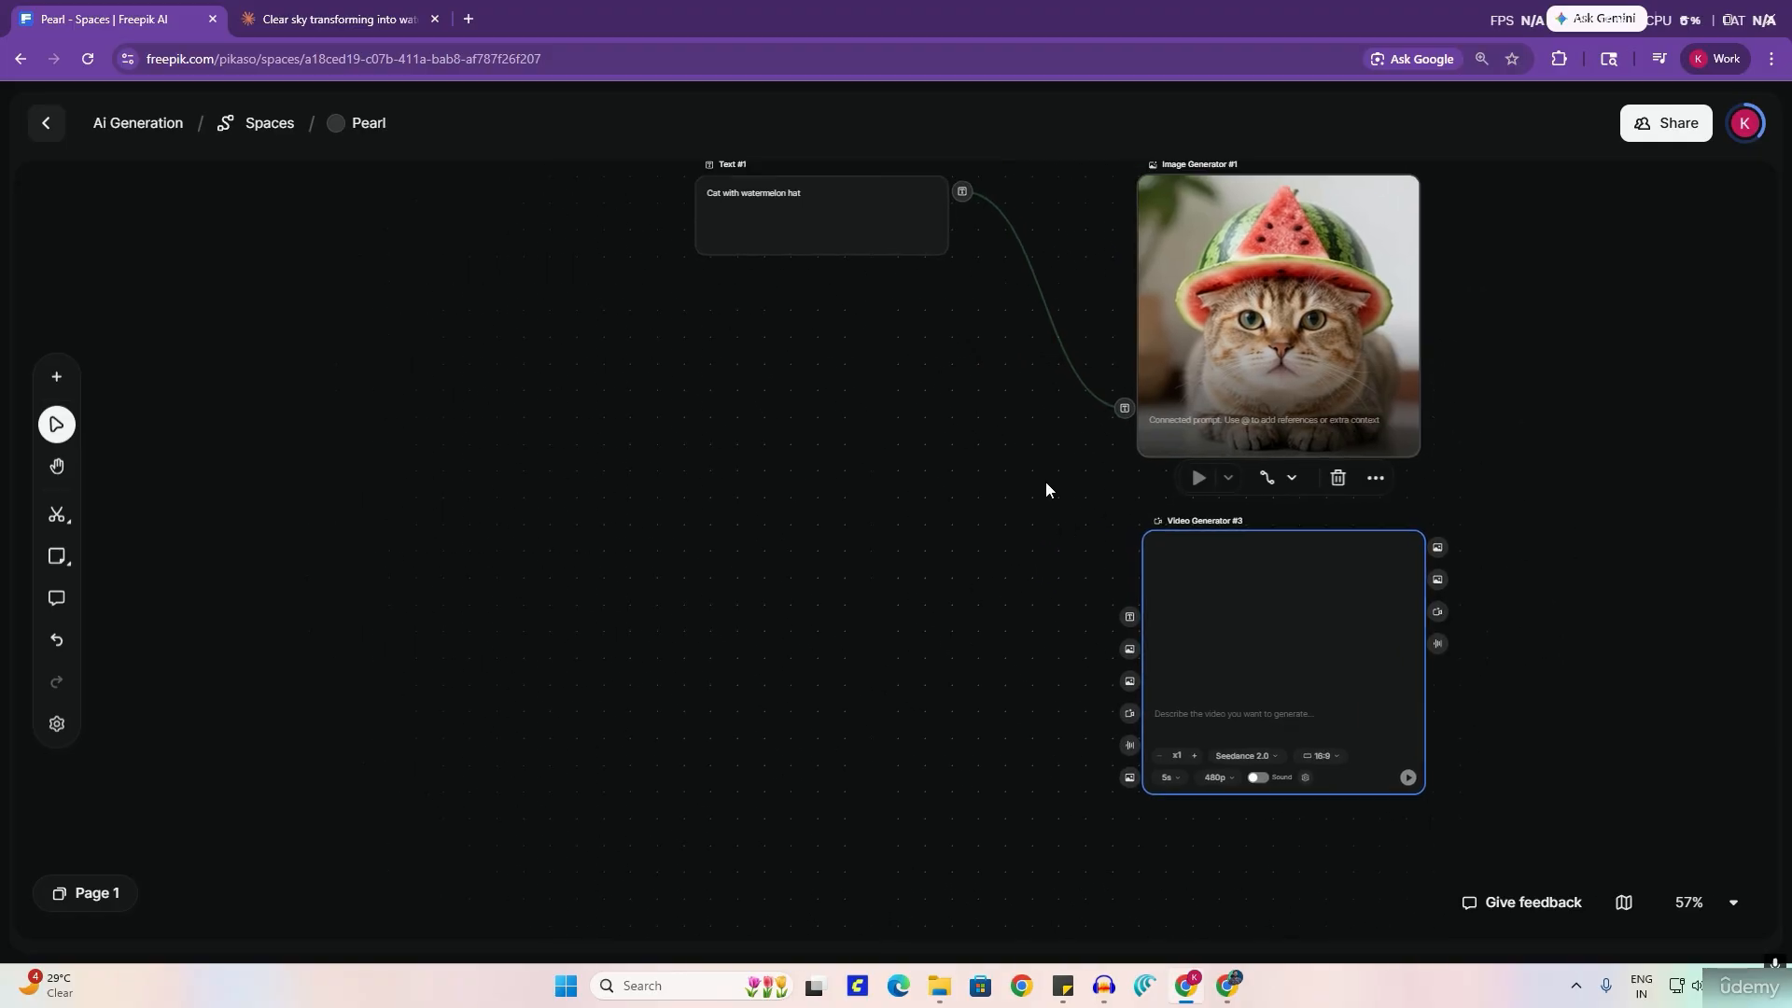
{"action": "left_click_drag", "start_coordinate": [964, 193], "coordinate": [1037, 520]}
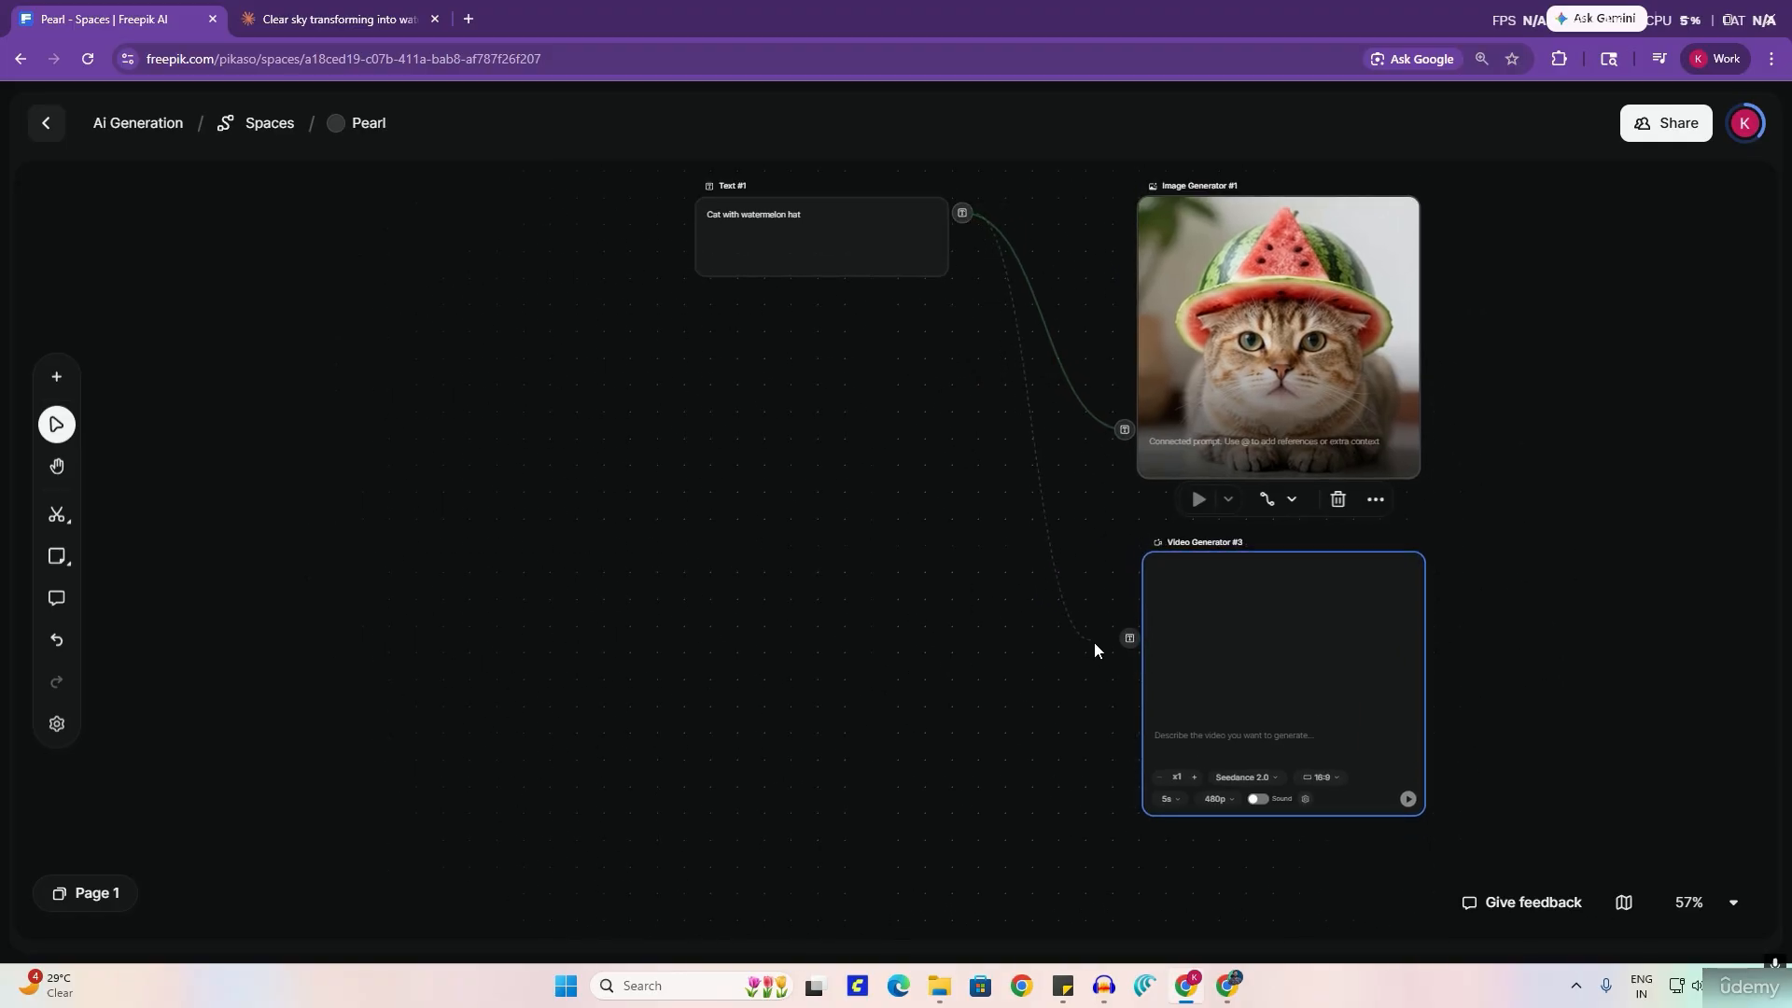
{"action": "left_click_drag", "start_coordinate": [1122, 641], "coordinate": [1125, 641]}
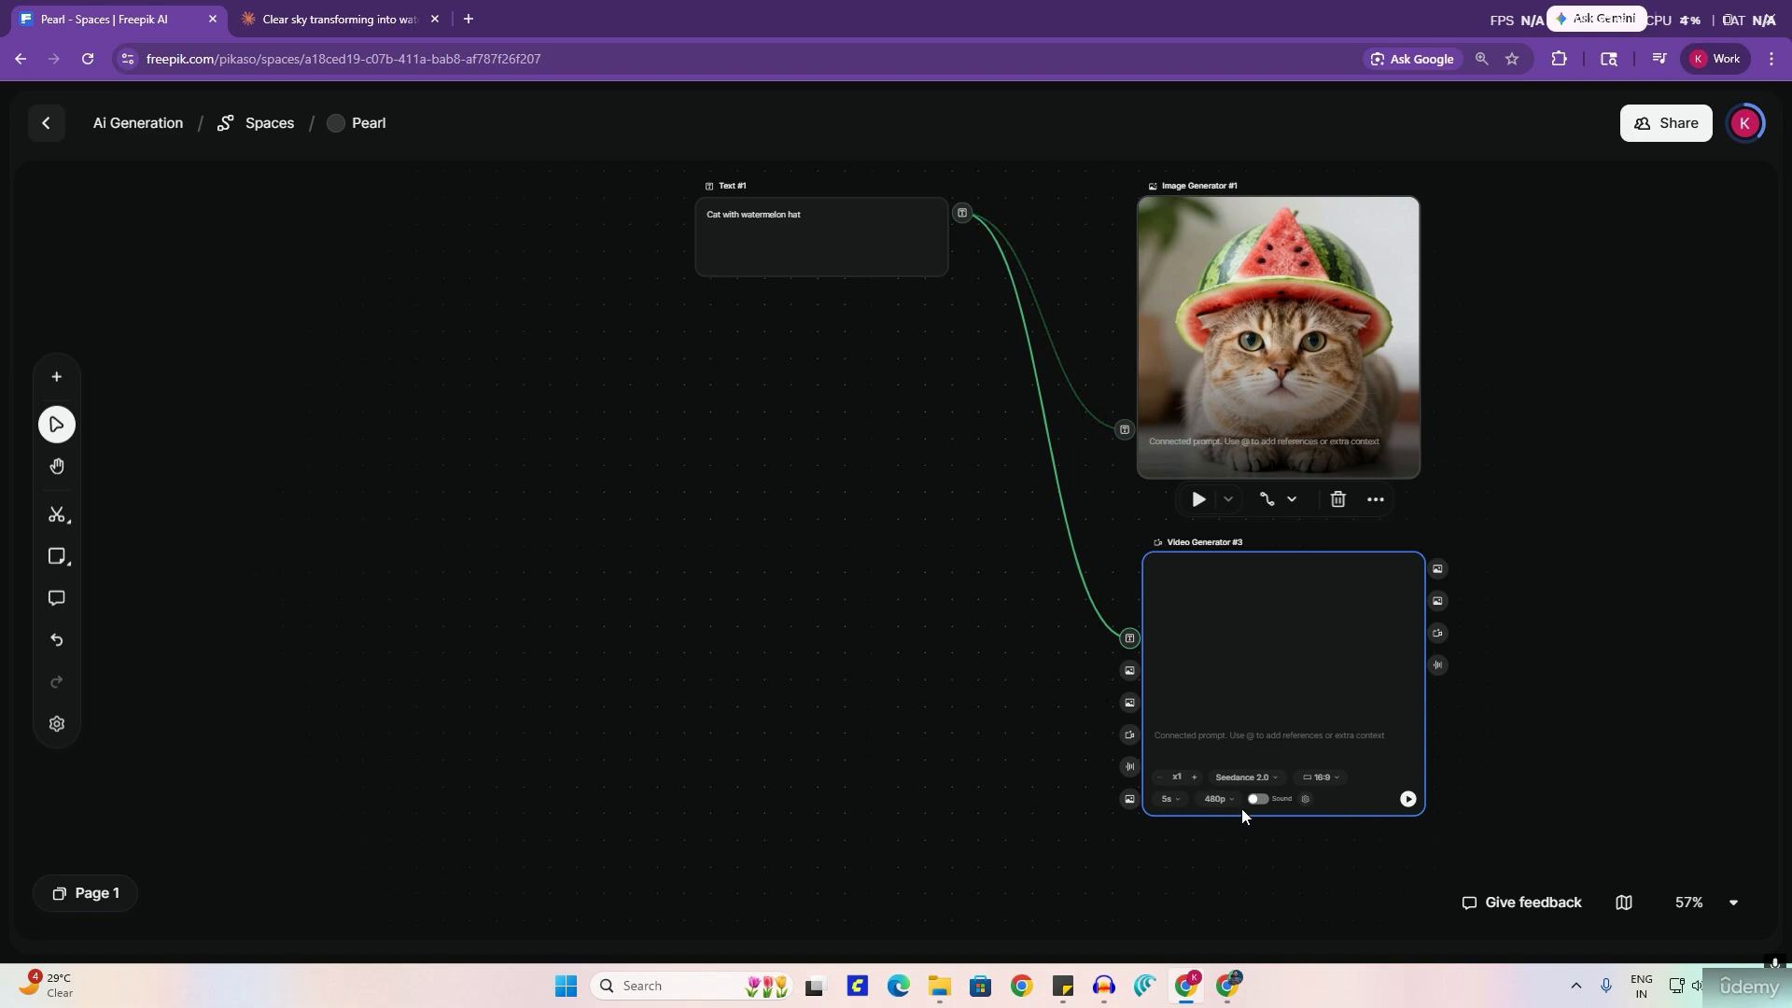
Step: Set the Video Generator #3 model to Wan 2.2
{"action": "left_click", "coordinate": [1247, 779]}
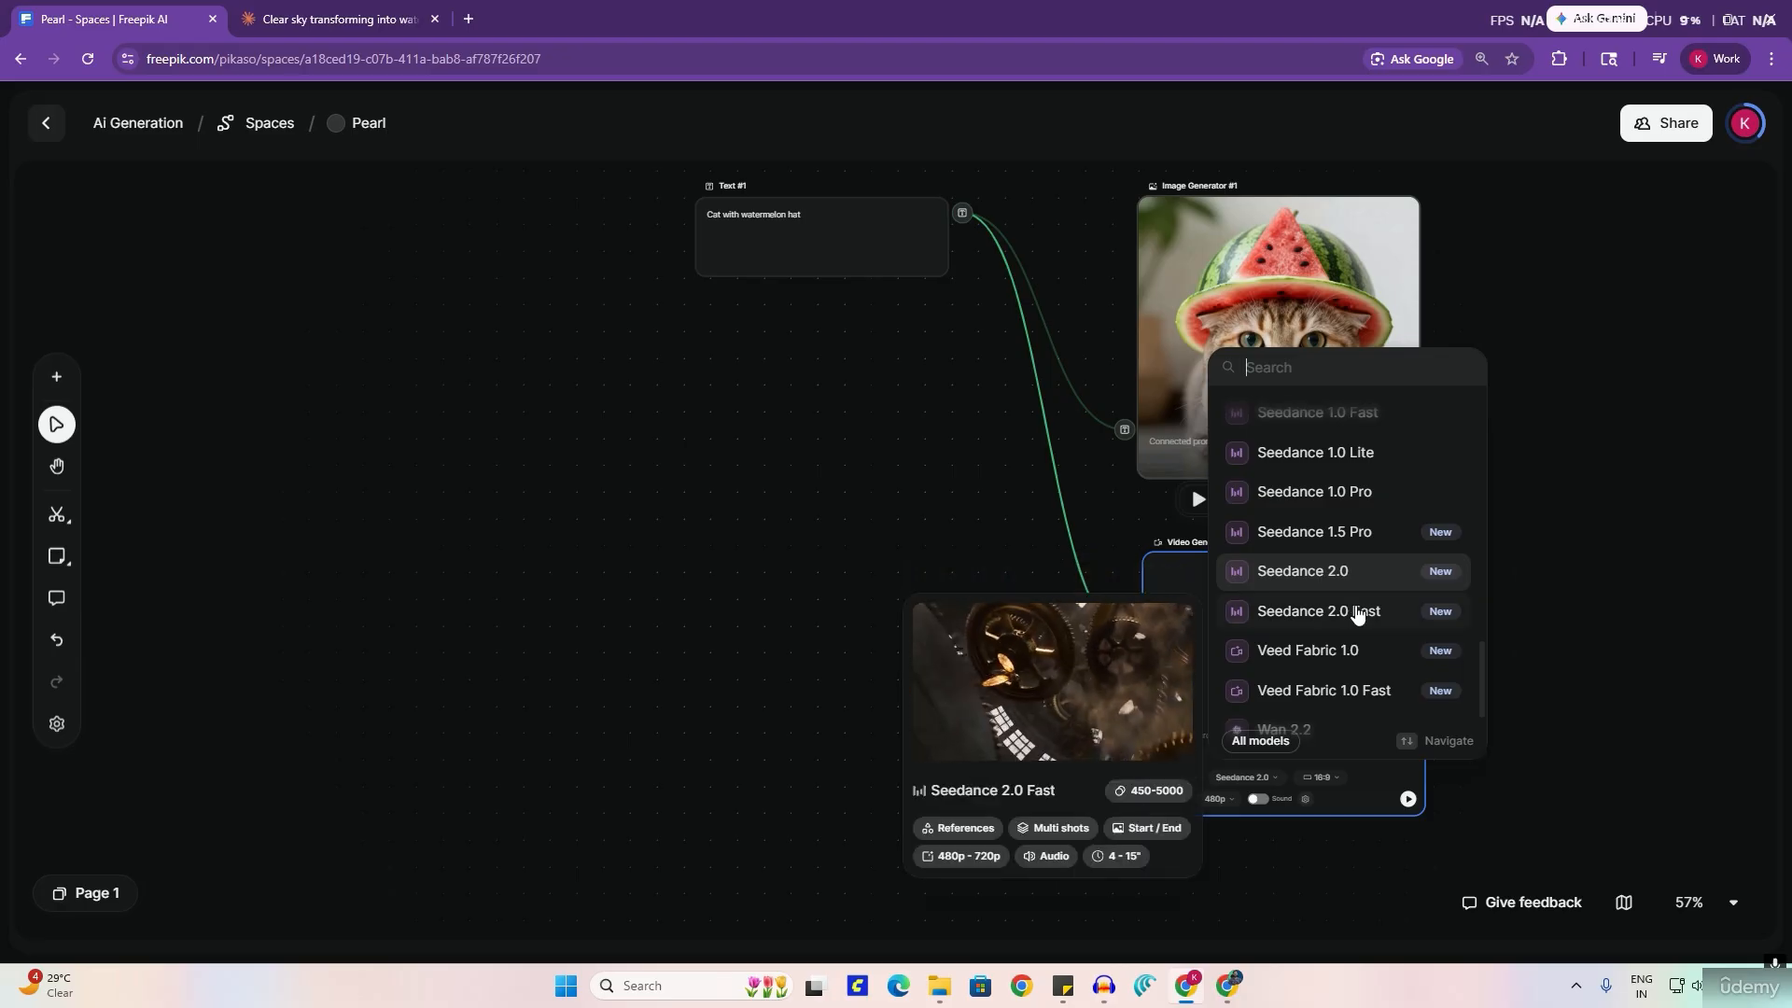
{"action": "scroll", "coordinate": [1349, 612], "scroll_direction": "down", "scroll_amount": 2}
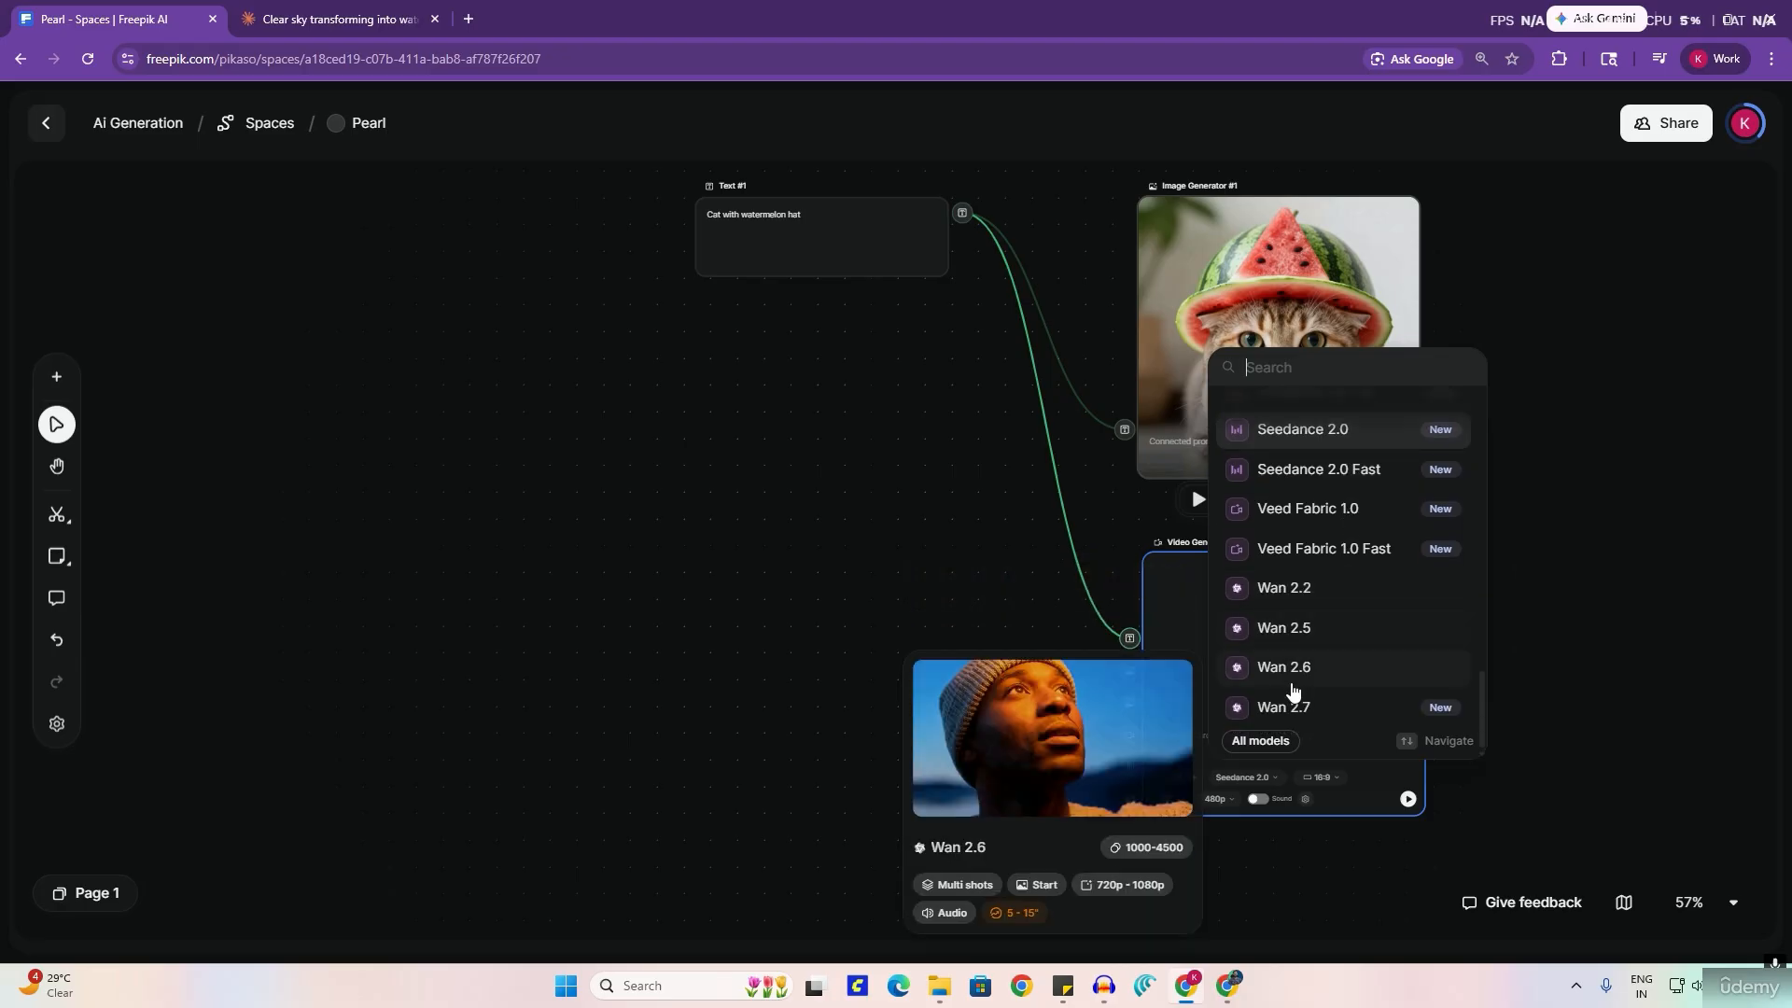
{"action": "mouse_move", "coordinate": [1288, 706]}
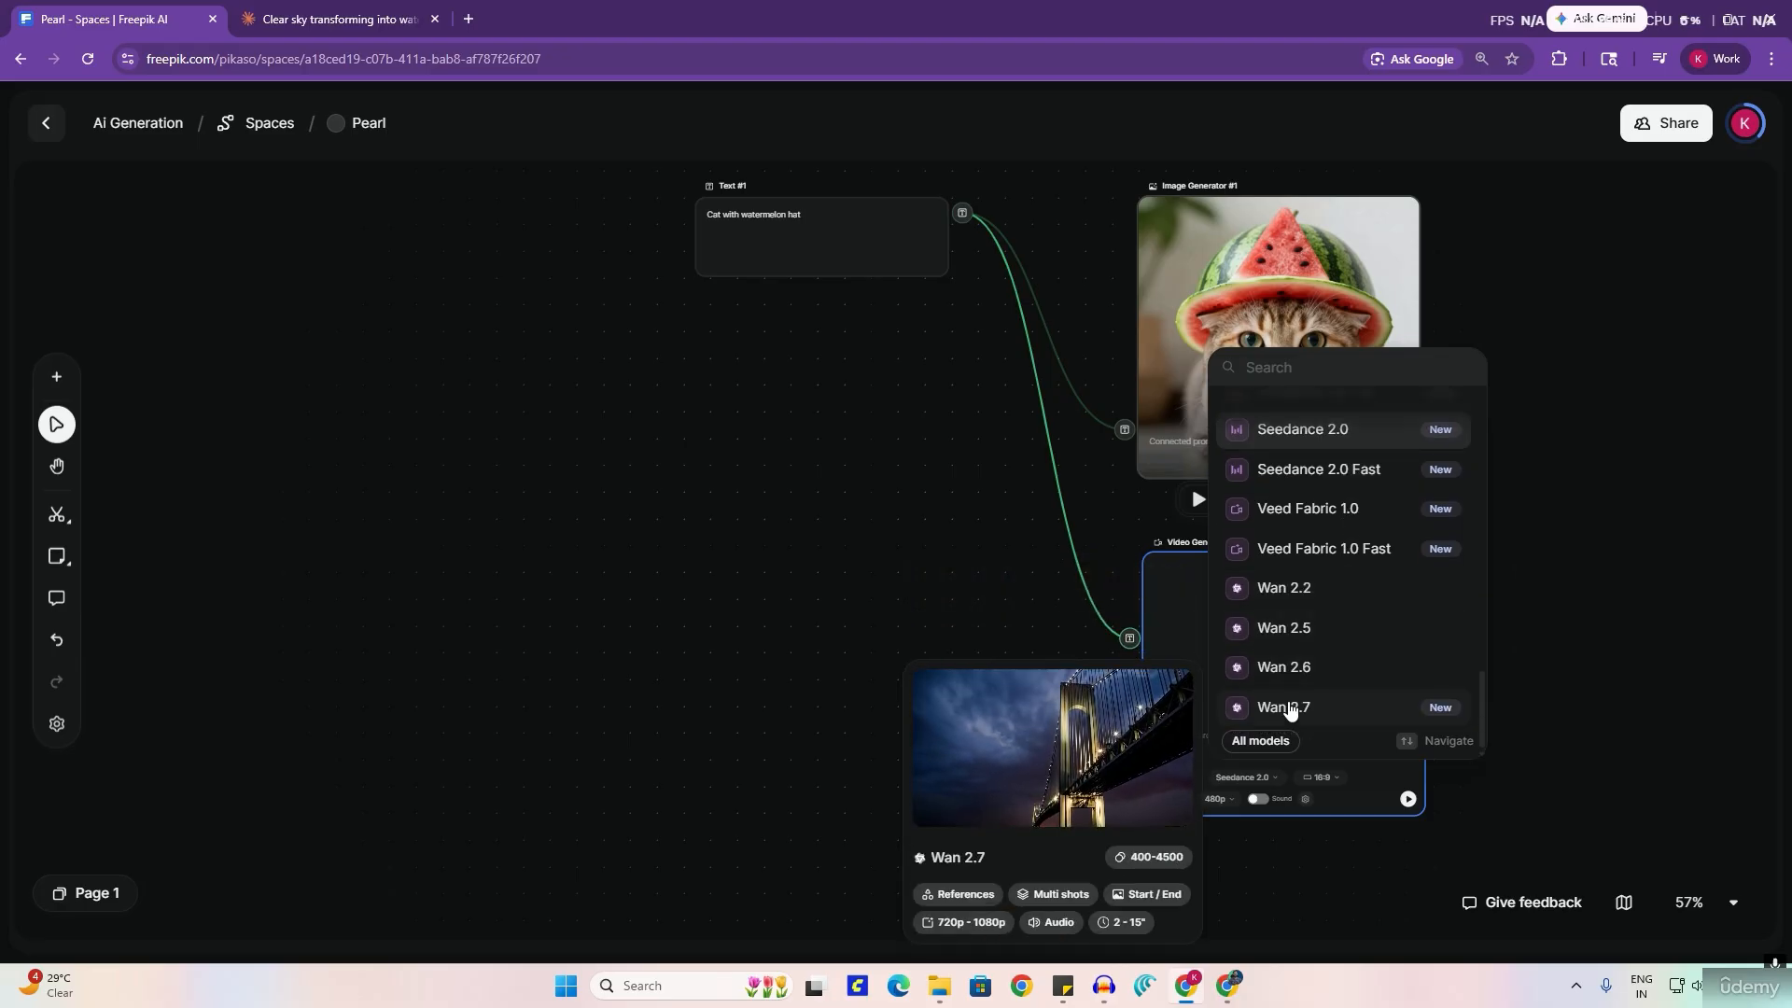
{"action": "scroll", "coordinate": [1289, 578], "scroll_direction": "up", "scroll_amount": 5}
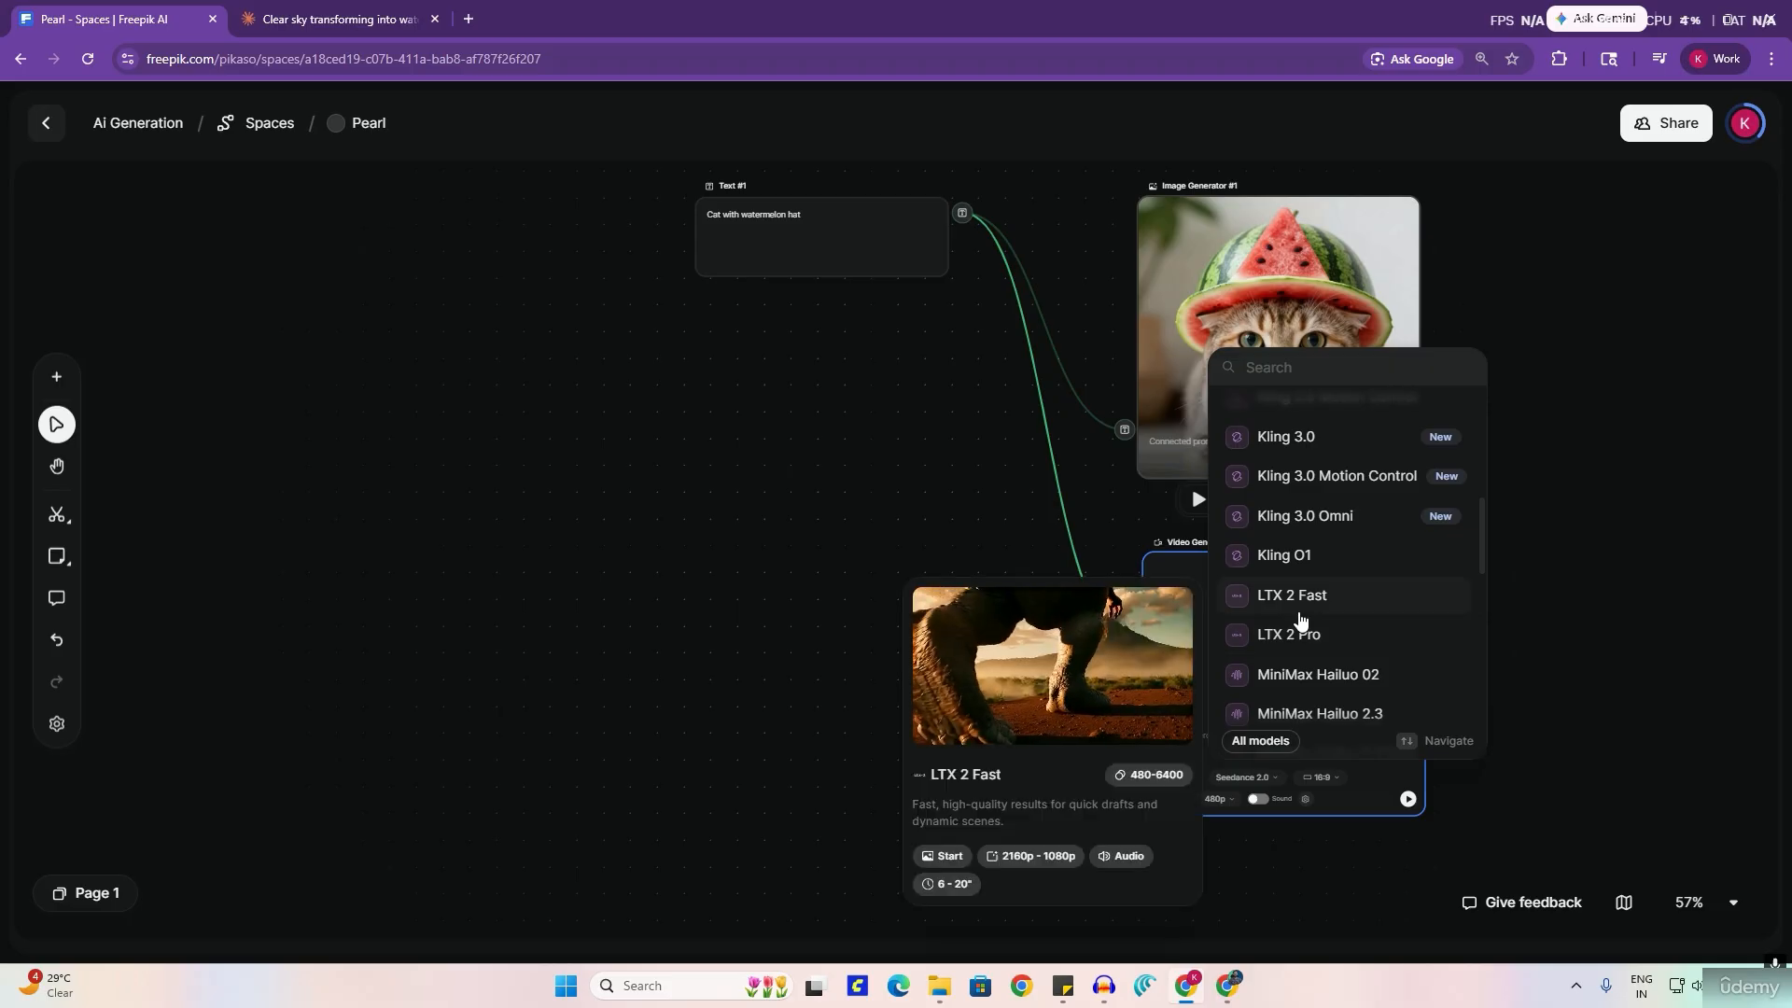
{"action": "scroll", "coordinate": [1288, 607], "scroll_direction": "down", "scroll_amount": 5}
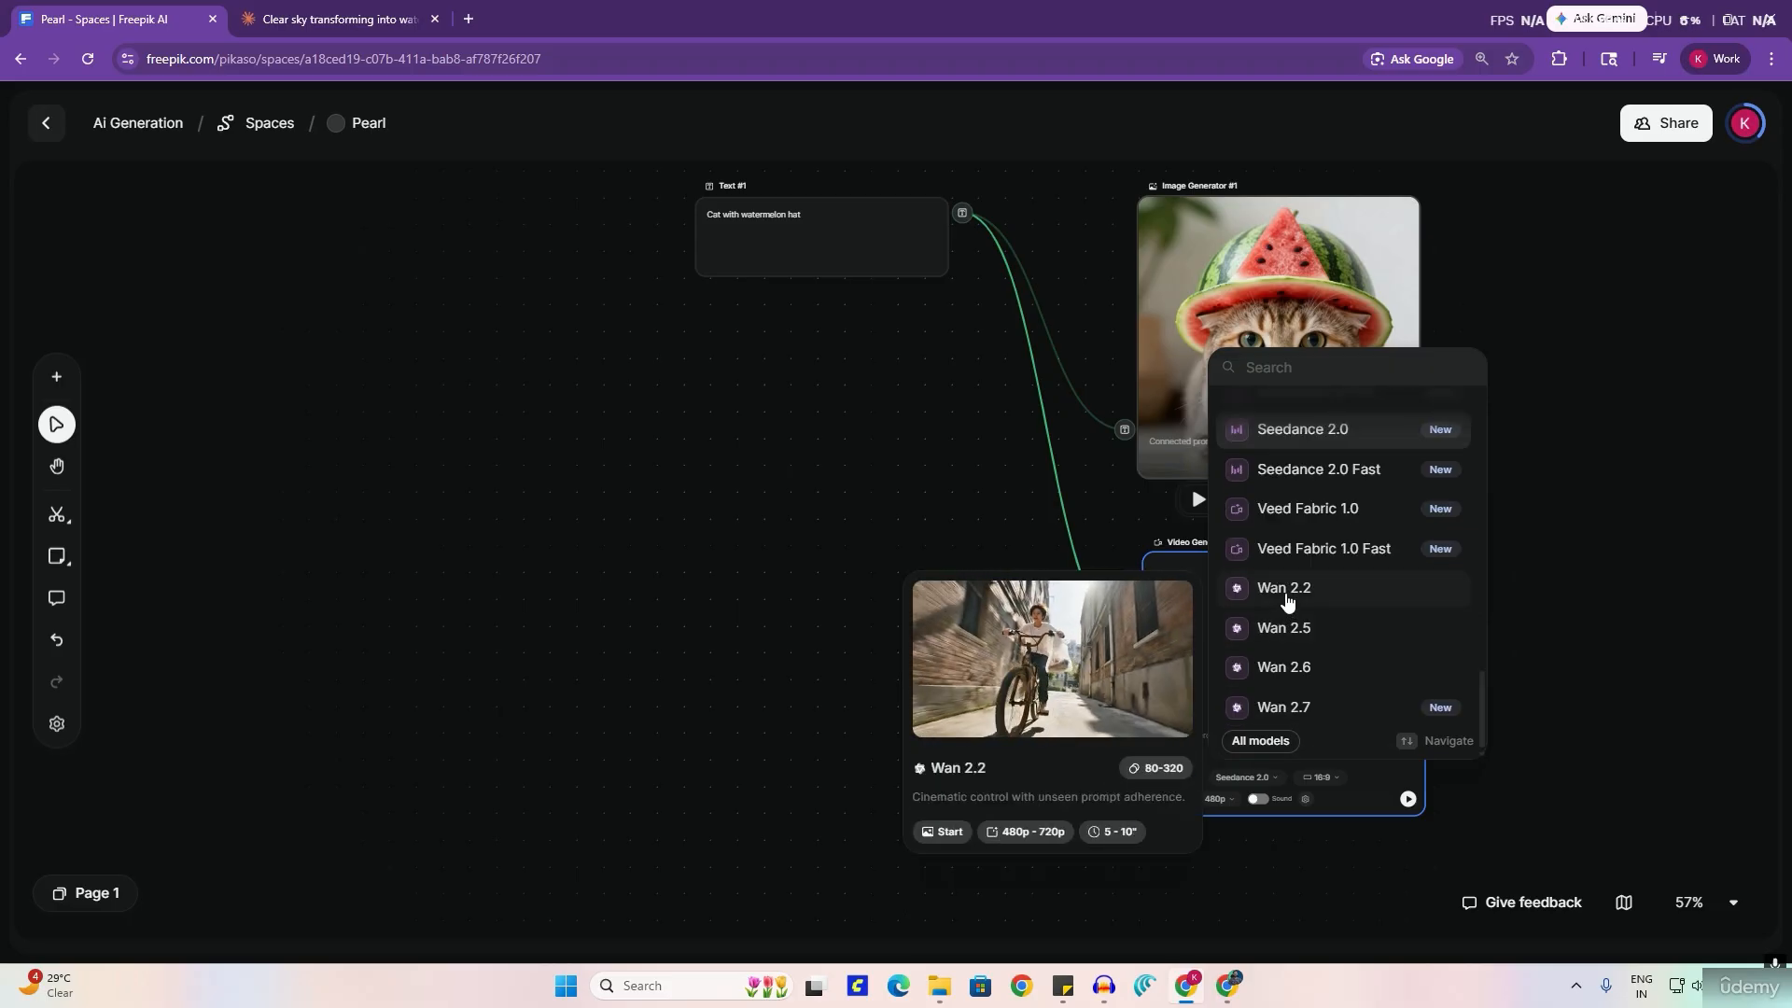
{"action": "left_click", "coordinate": [1286, 605]}
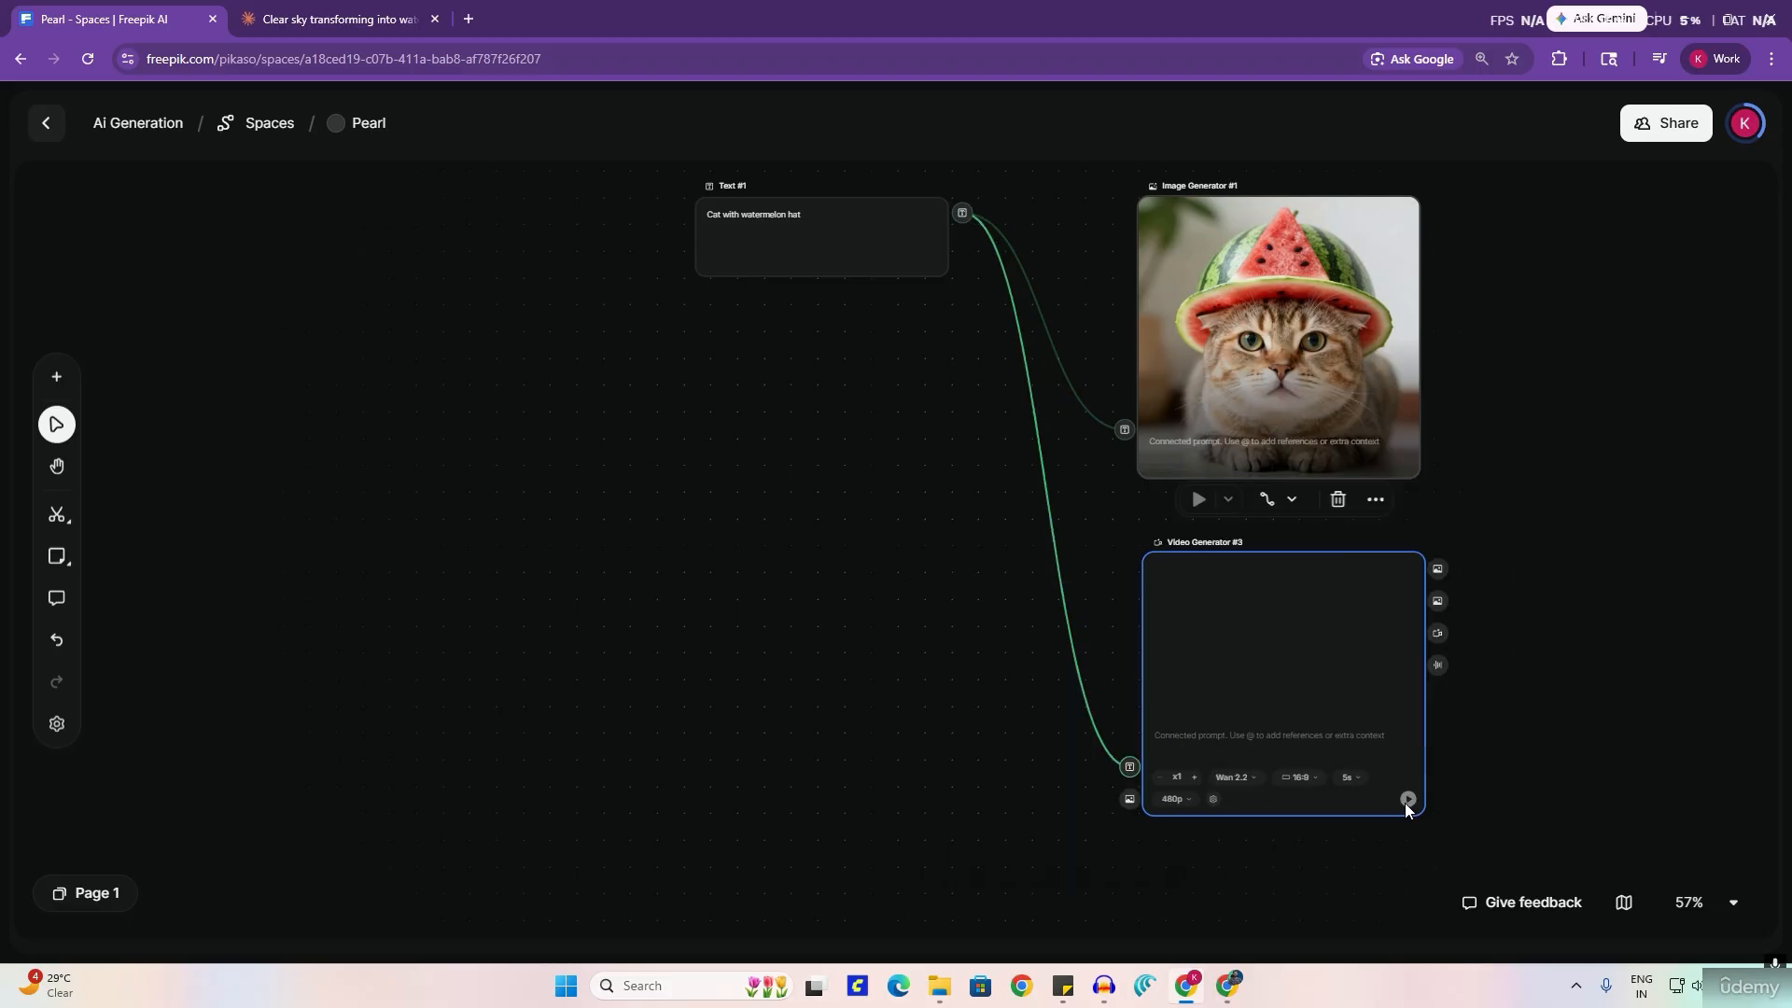
Step: Move the Text #1 node down and further left, vertically between Image Generator #1 and Video Generator #3
{"action": "scroll", "coordinate": [1485, 750], "scroll_direction": "down", "scroll_amount": 3}
{"action": "scroll", "coordinate": [1352, 679], "scroll_direction": "up", "scroll_amount": 5}
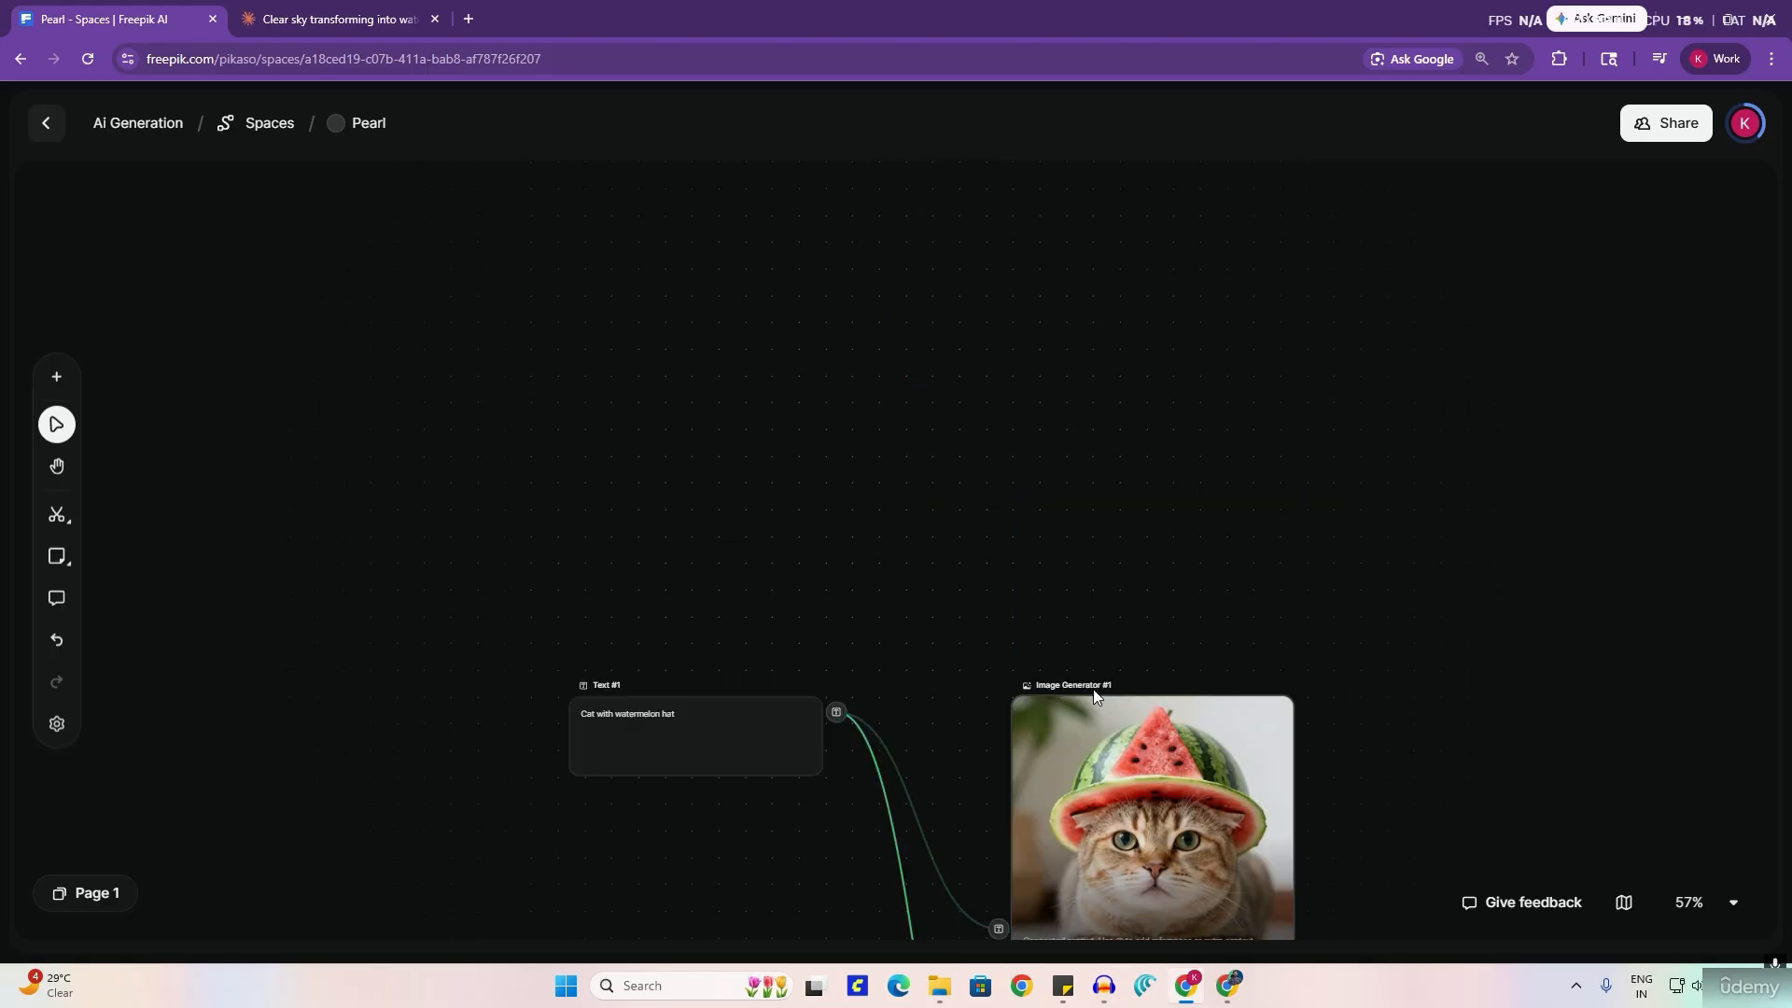
{"action": "scroll", "coordinate": [1094, 689], "scroll_direction": "up", "scroll_amount": 3}
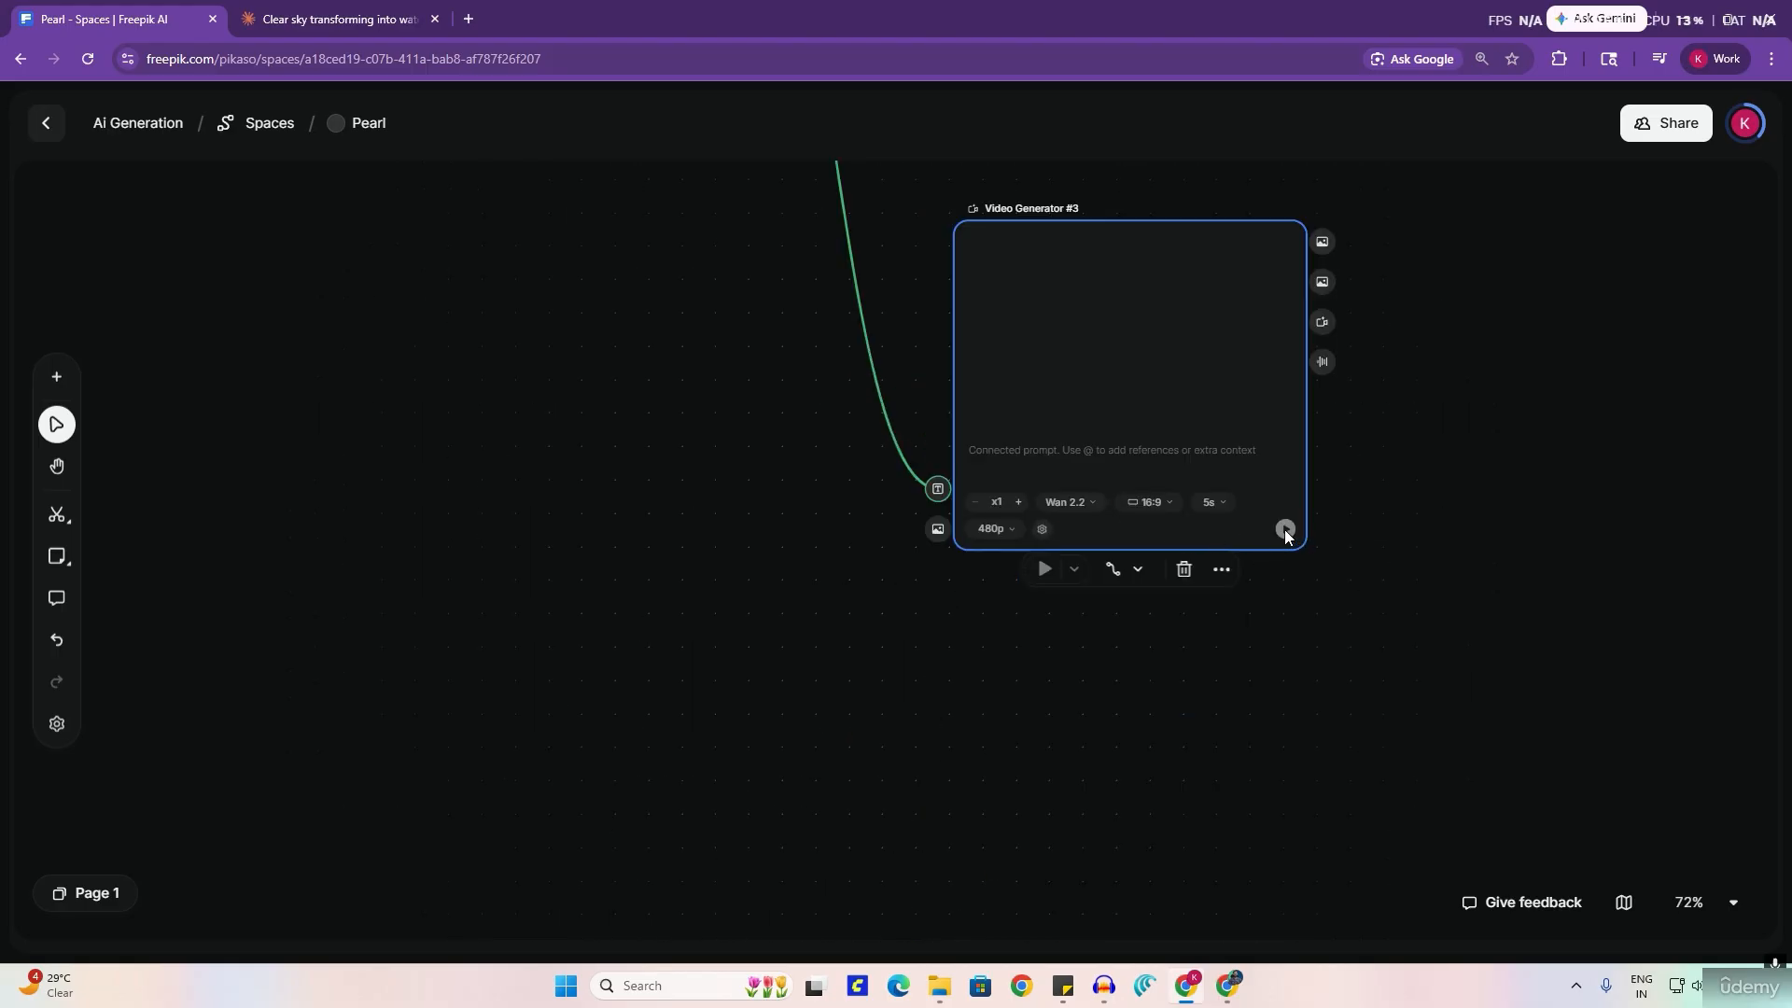
{"action": "scroll", "coordinate": [1316, 536], "scroll_direction": "down", "scroll_amount": 3}
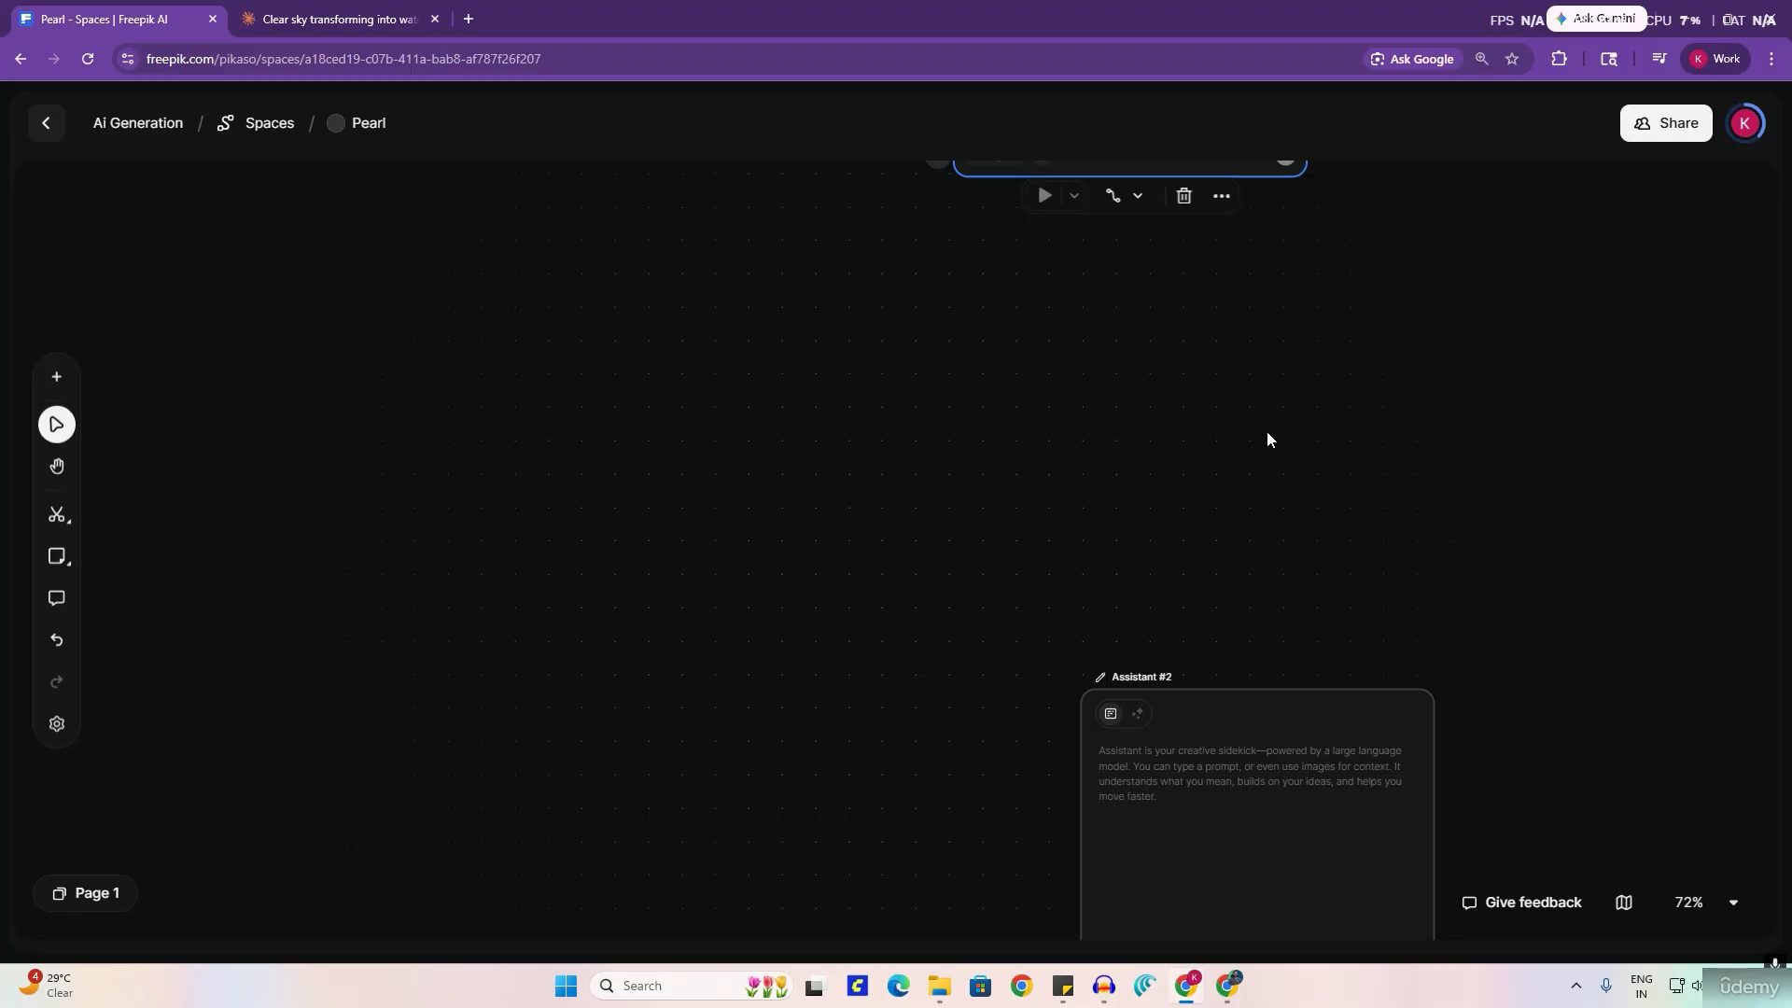
{"action": "scroll", "coordinate": [1318, 539], "scroll_direction": "up", "scroll_amount": 5}
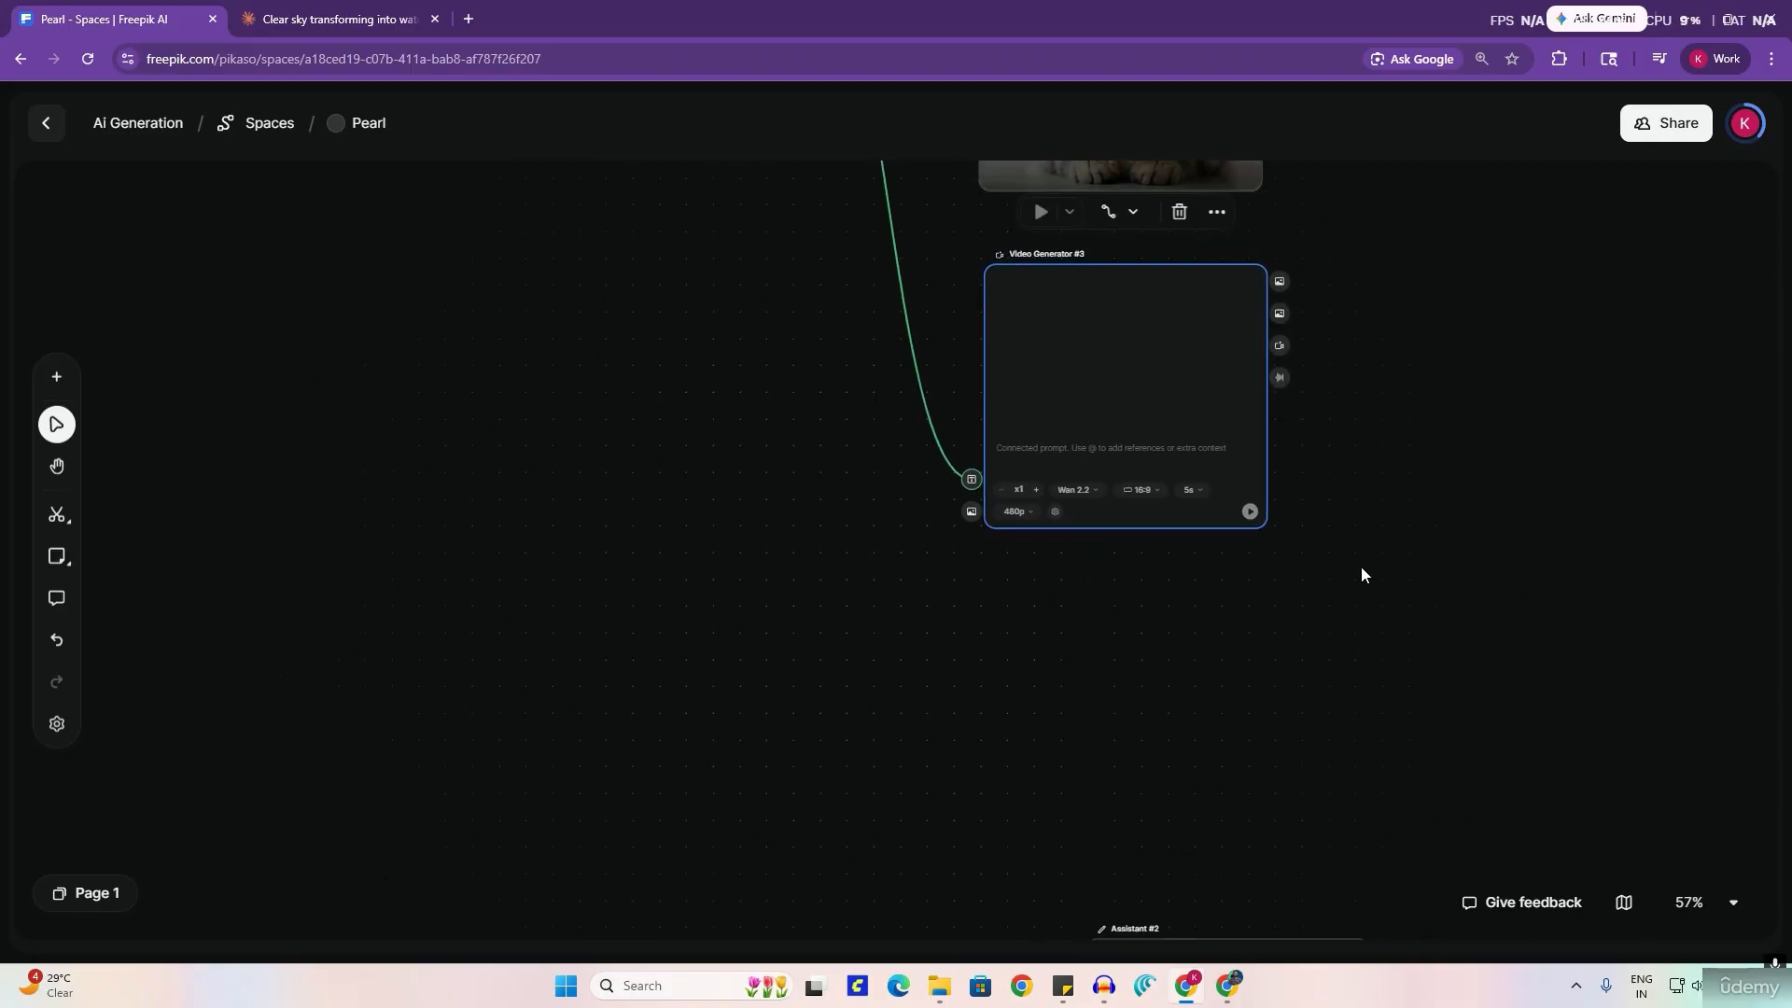
{"action": "scroll", "coordinate": [1360, 572], "scroll_direction": "left", "scroll_amount": 2}
{"action": "scroll", "coordinate": [1567, 661], "scroll_direction": "up", "scroll_amount": 2}
{"action": "scroll", "coordinate": [1567, 661], "scroll_direction": "right", "scroll_amount": 1}
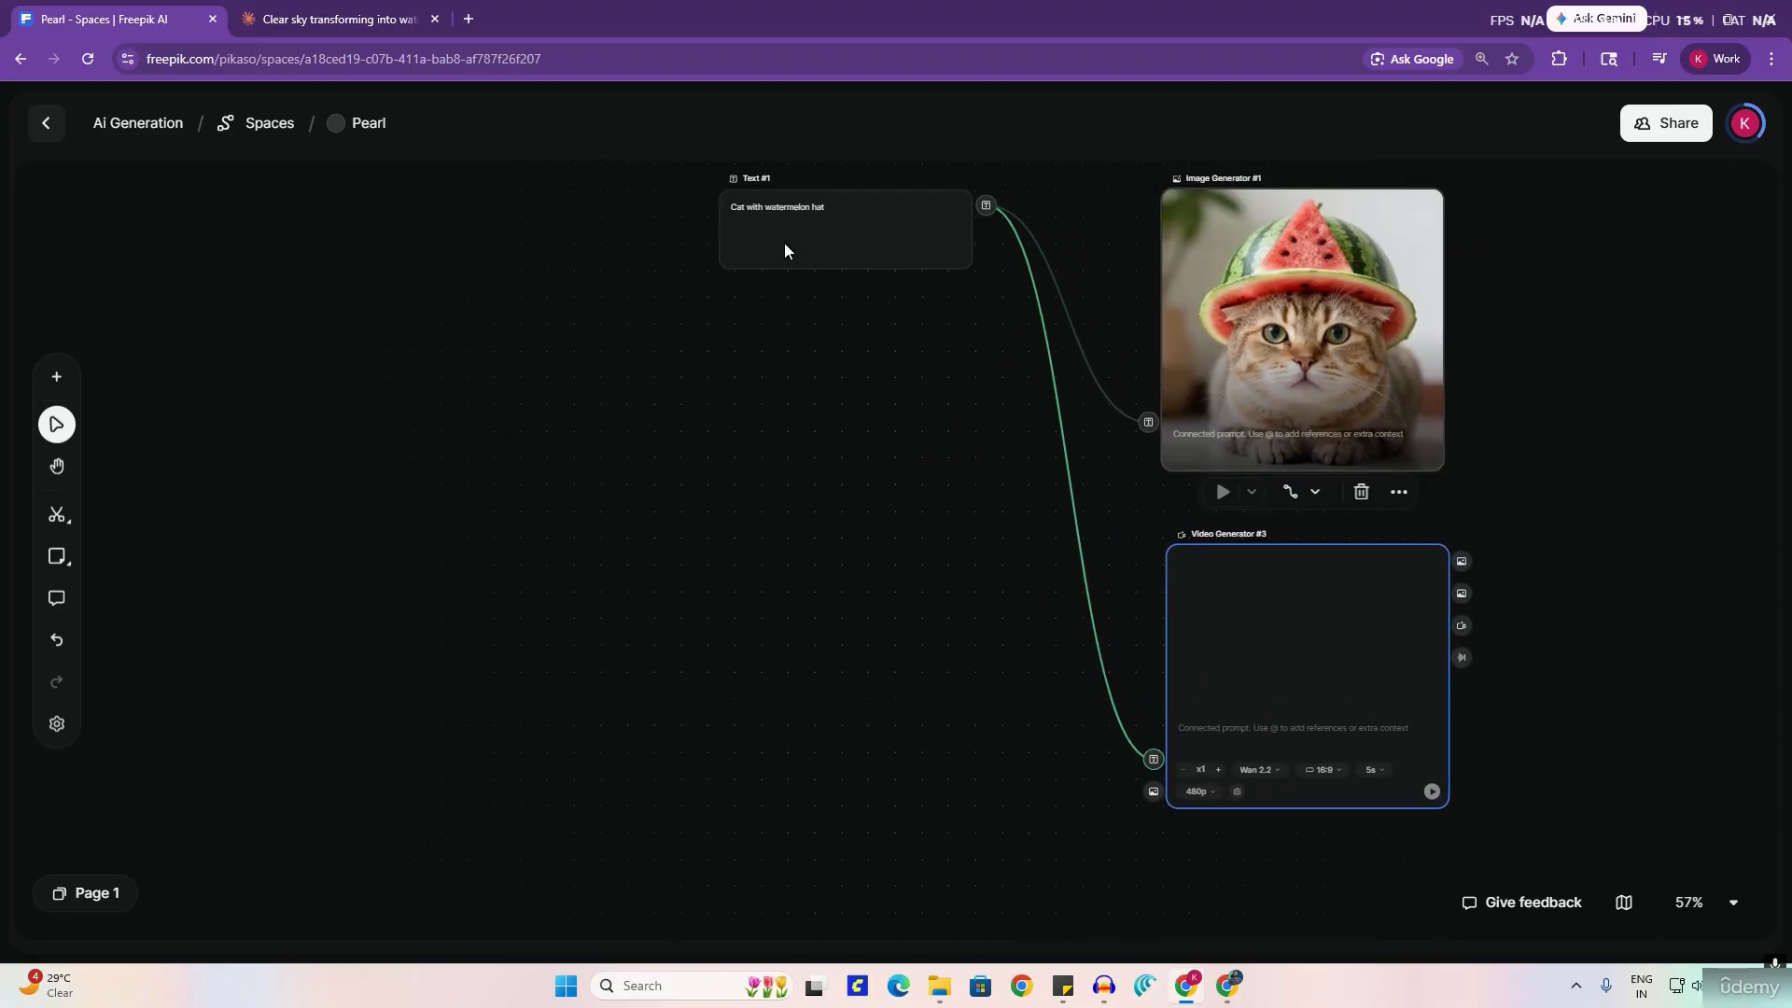
{"action": "left_click_drag", "start_coordinate": [776, 204], "coordinate": [625, 474]}
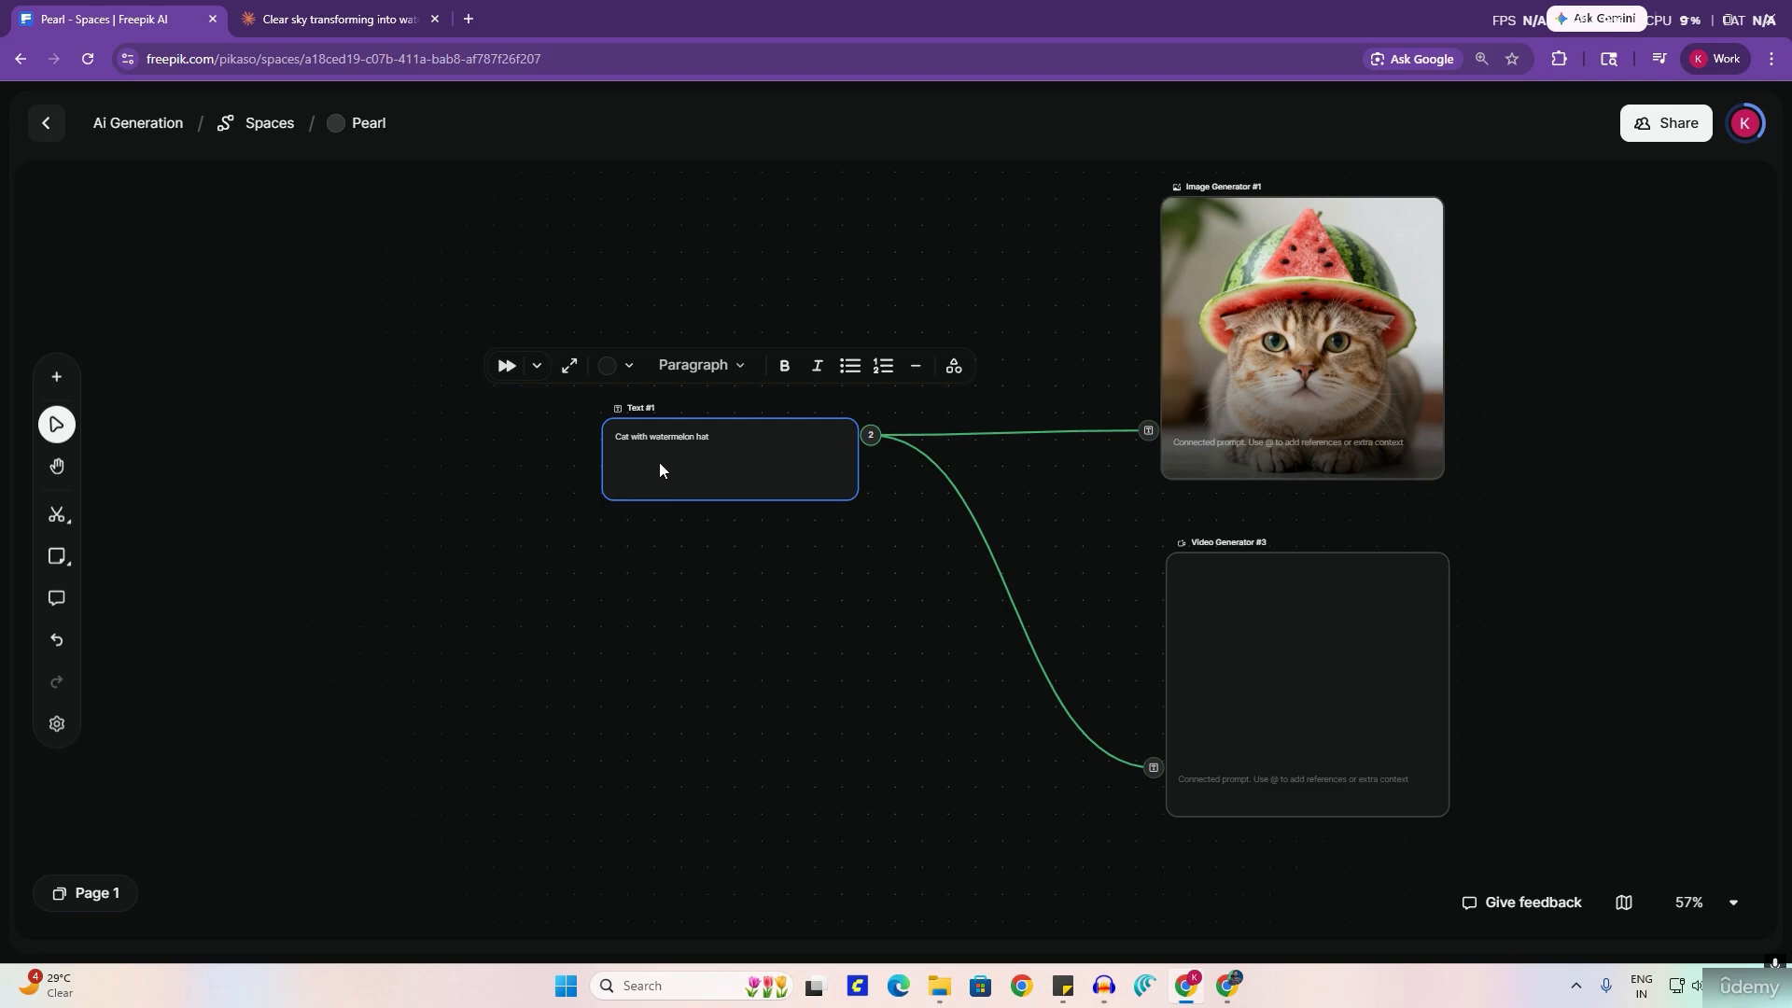
Step: Enter random placeholder text in the Video Generator #3 prompt and clear it again
{"action": "mouse_move", "coordinate": [1274, 752]}
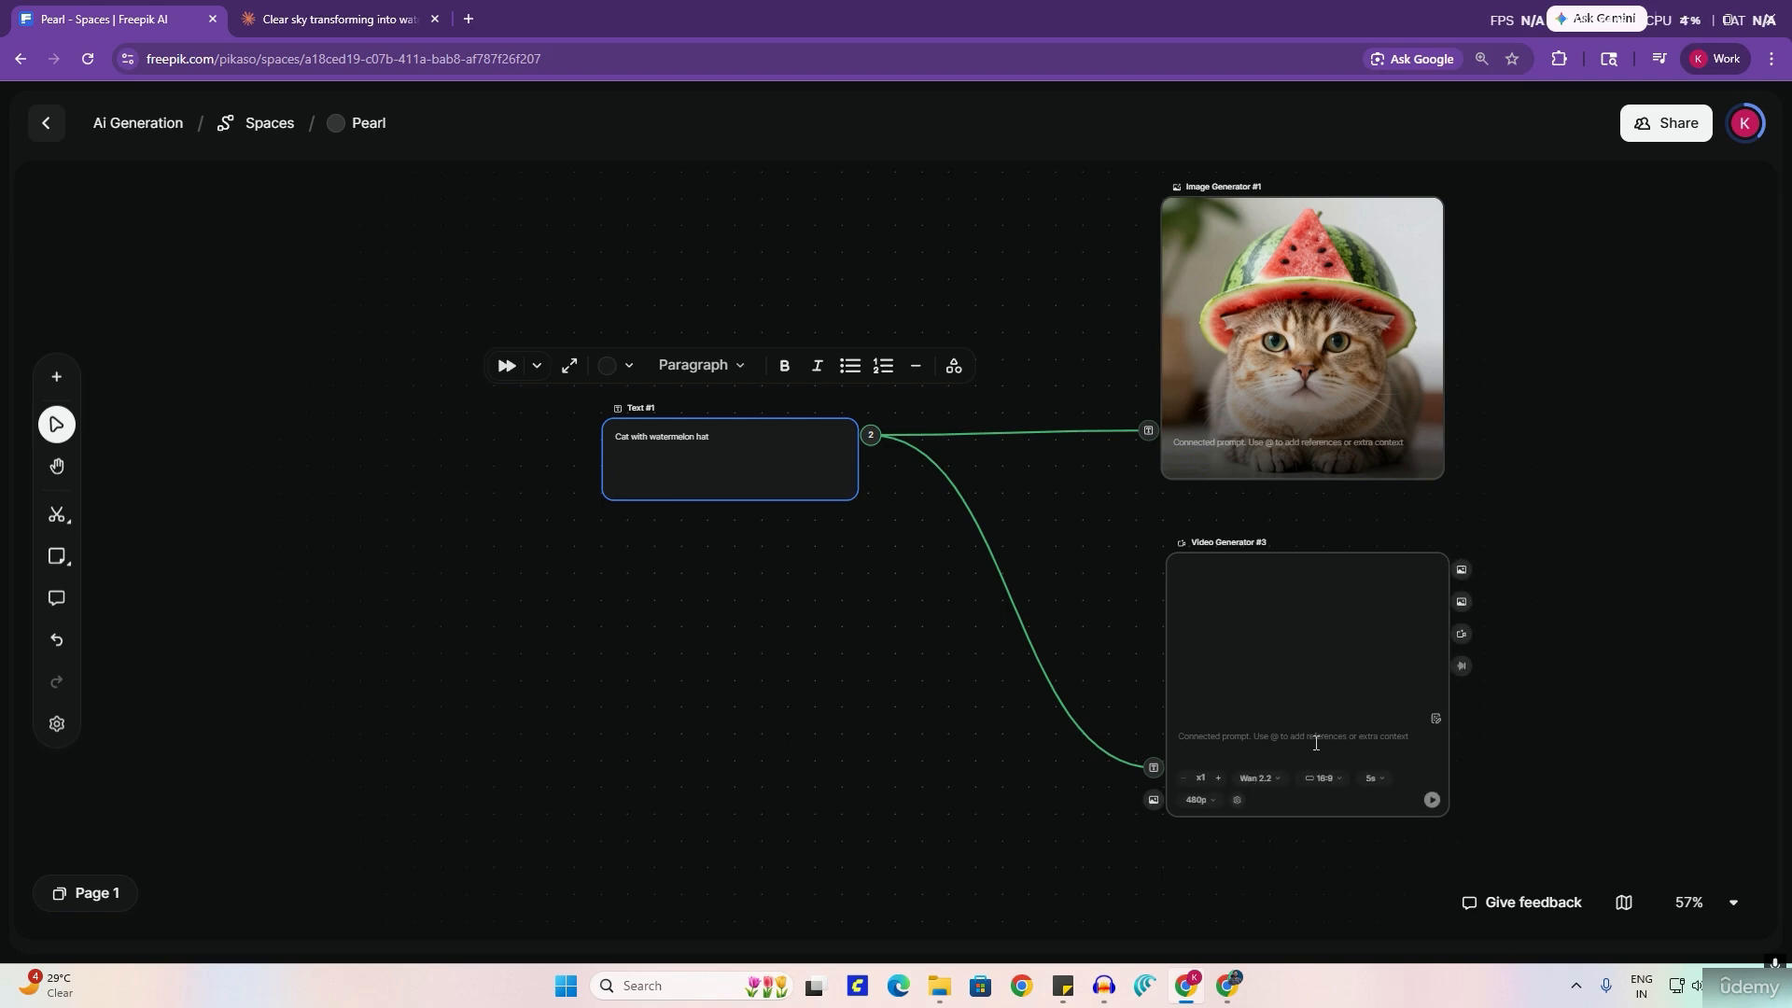
{"action": "left_click", "coordinate": [1279, 737]}
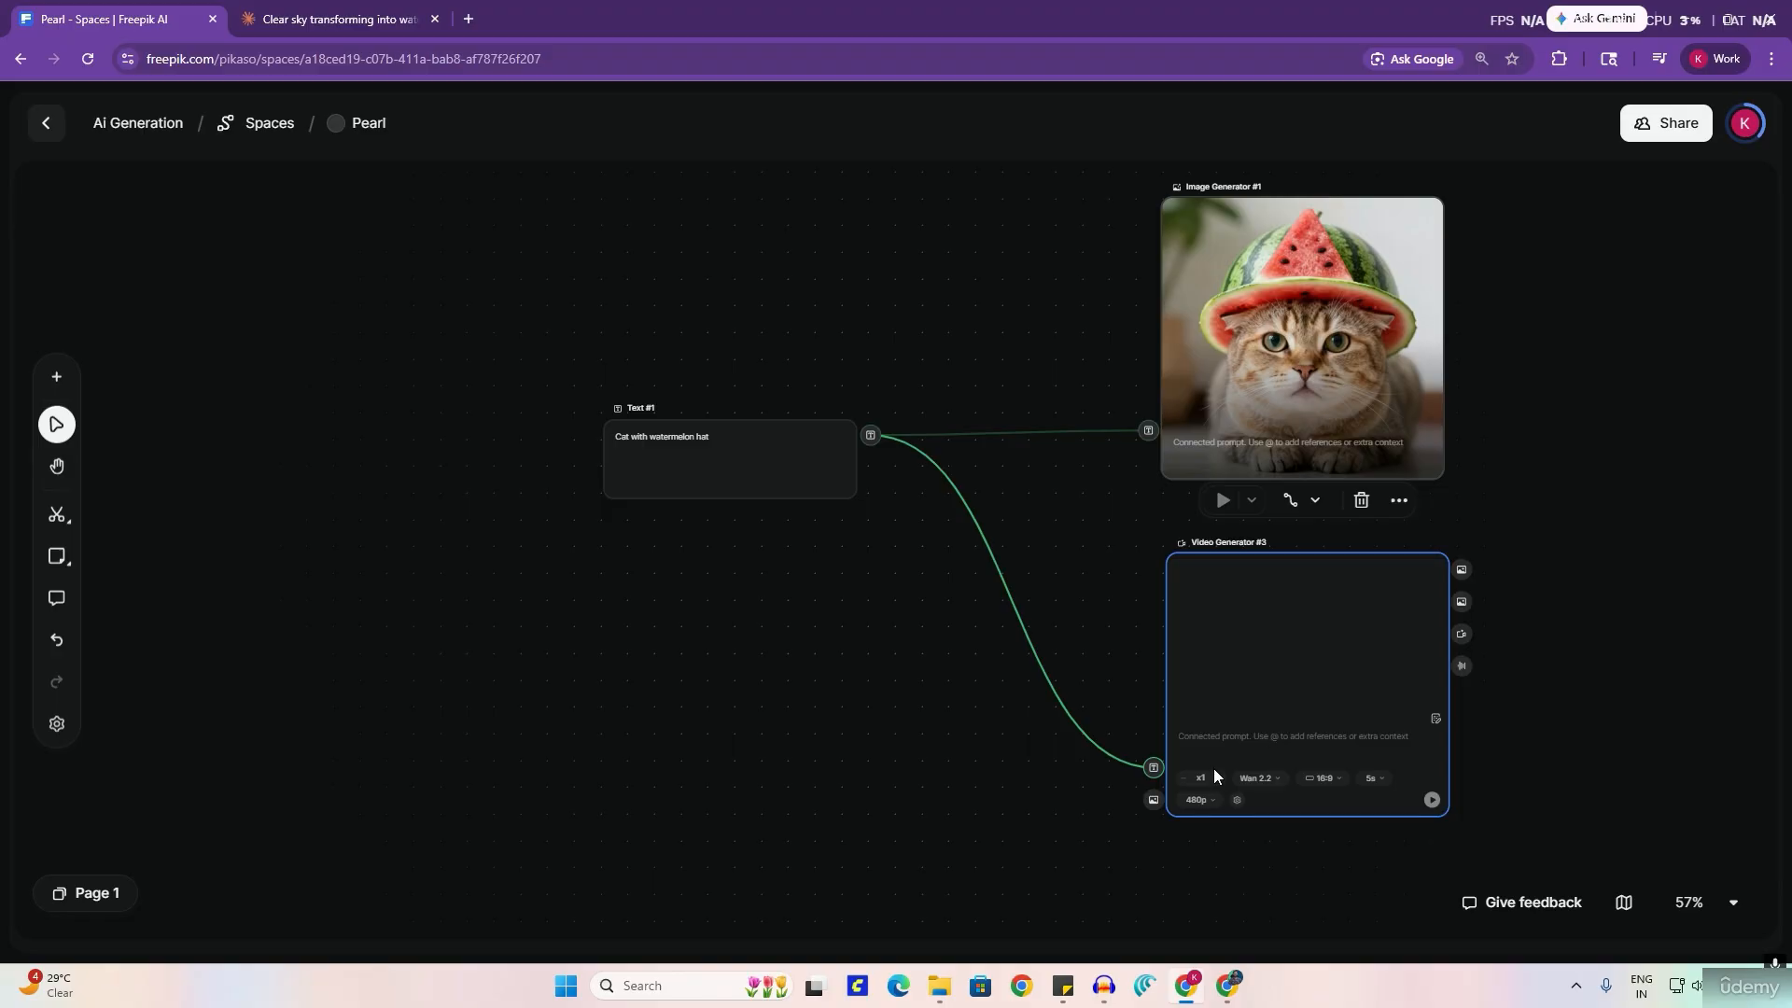
{"action": "type", "text": "gfjgfkgfjkgkdfjgkdfjkdfjg"}
{"action": "double_click", "coordinate": [1246, 742]}
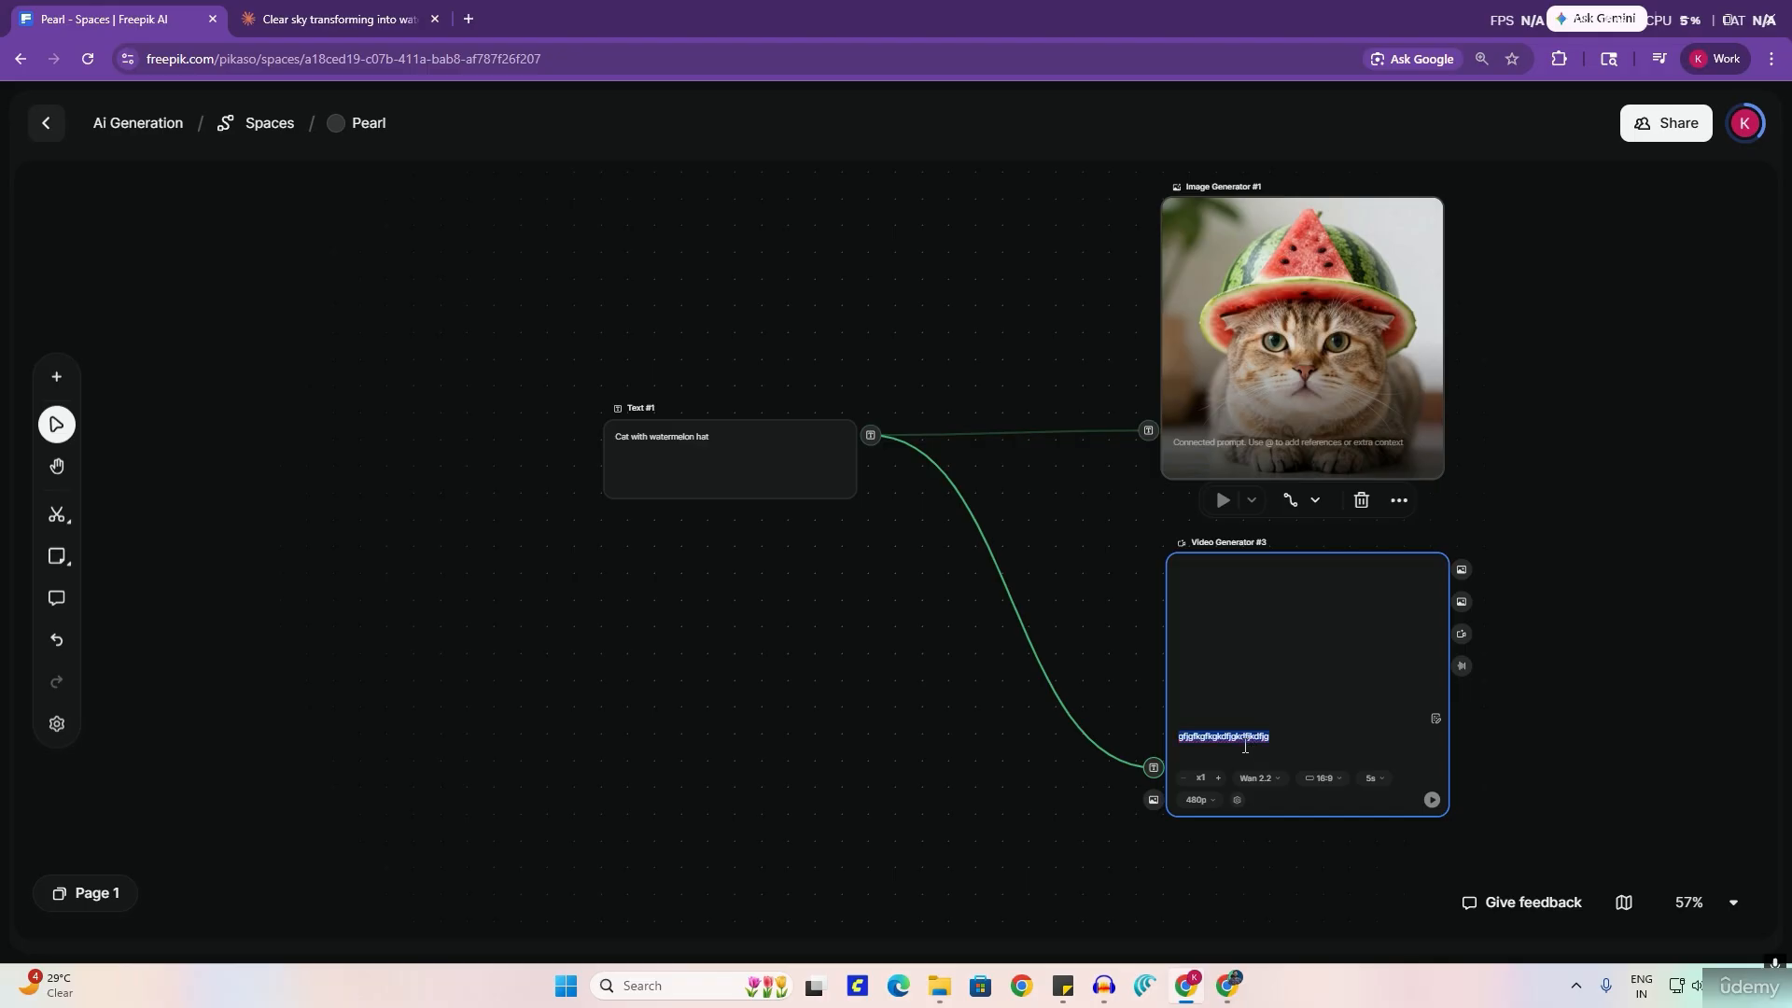
{"action": "key", "text": "BackSpace"}
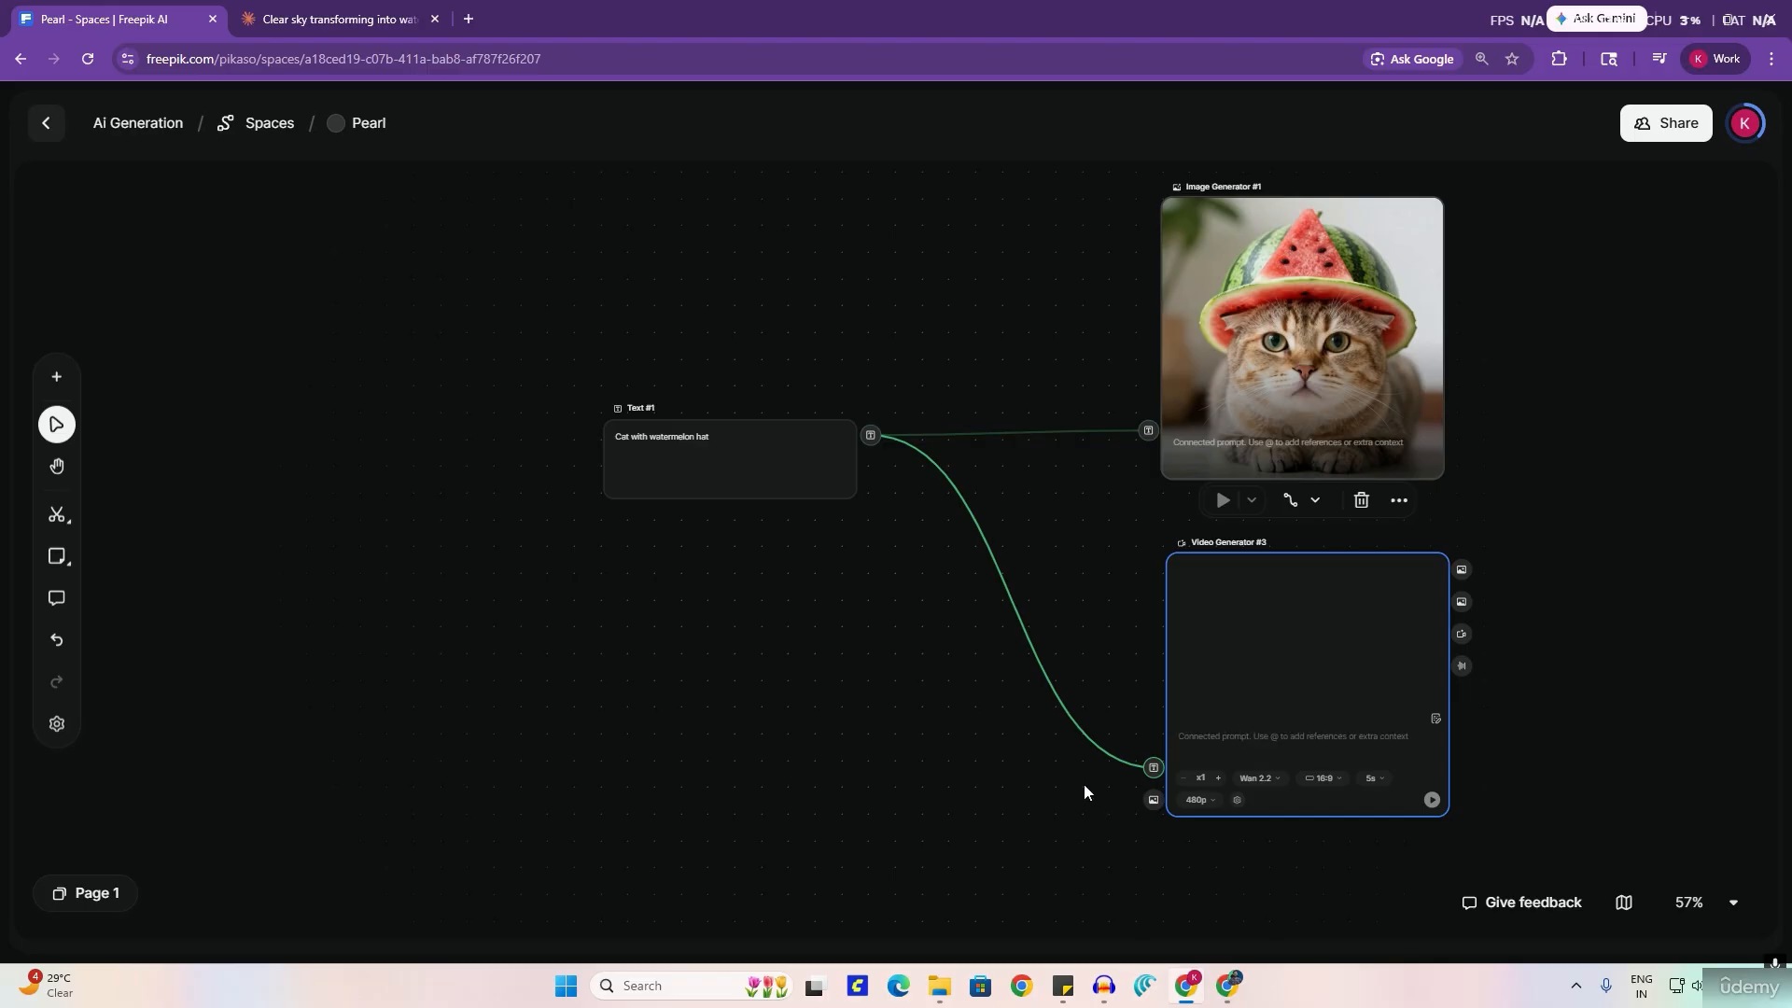
Step: Disconnect Text #1 from Video Generator #3 and place the video node to the right of Image Generator #1
{"action": "left_click_drag", "start_coordinate": [1154, 768], "coordinate": [939, 631]}
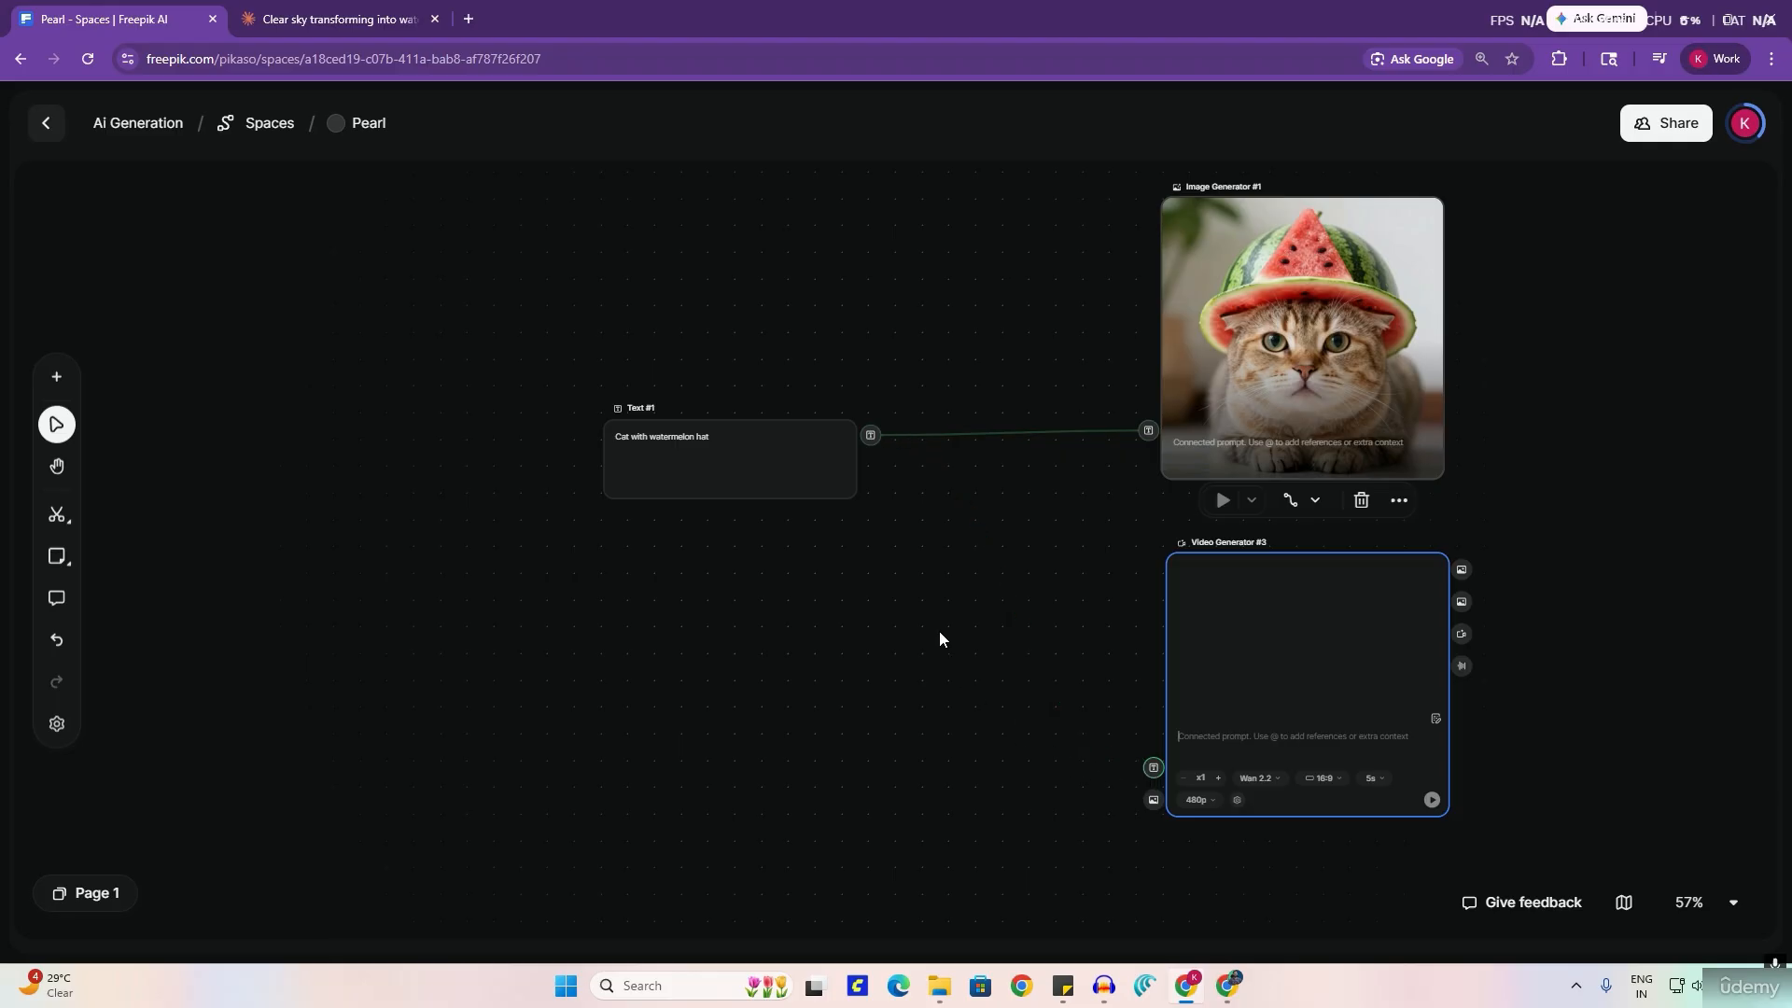
{"action": "scroll", "coordinate": [1013, 657], "scroll_direction": "right", "scroll_amount": 4}
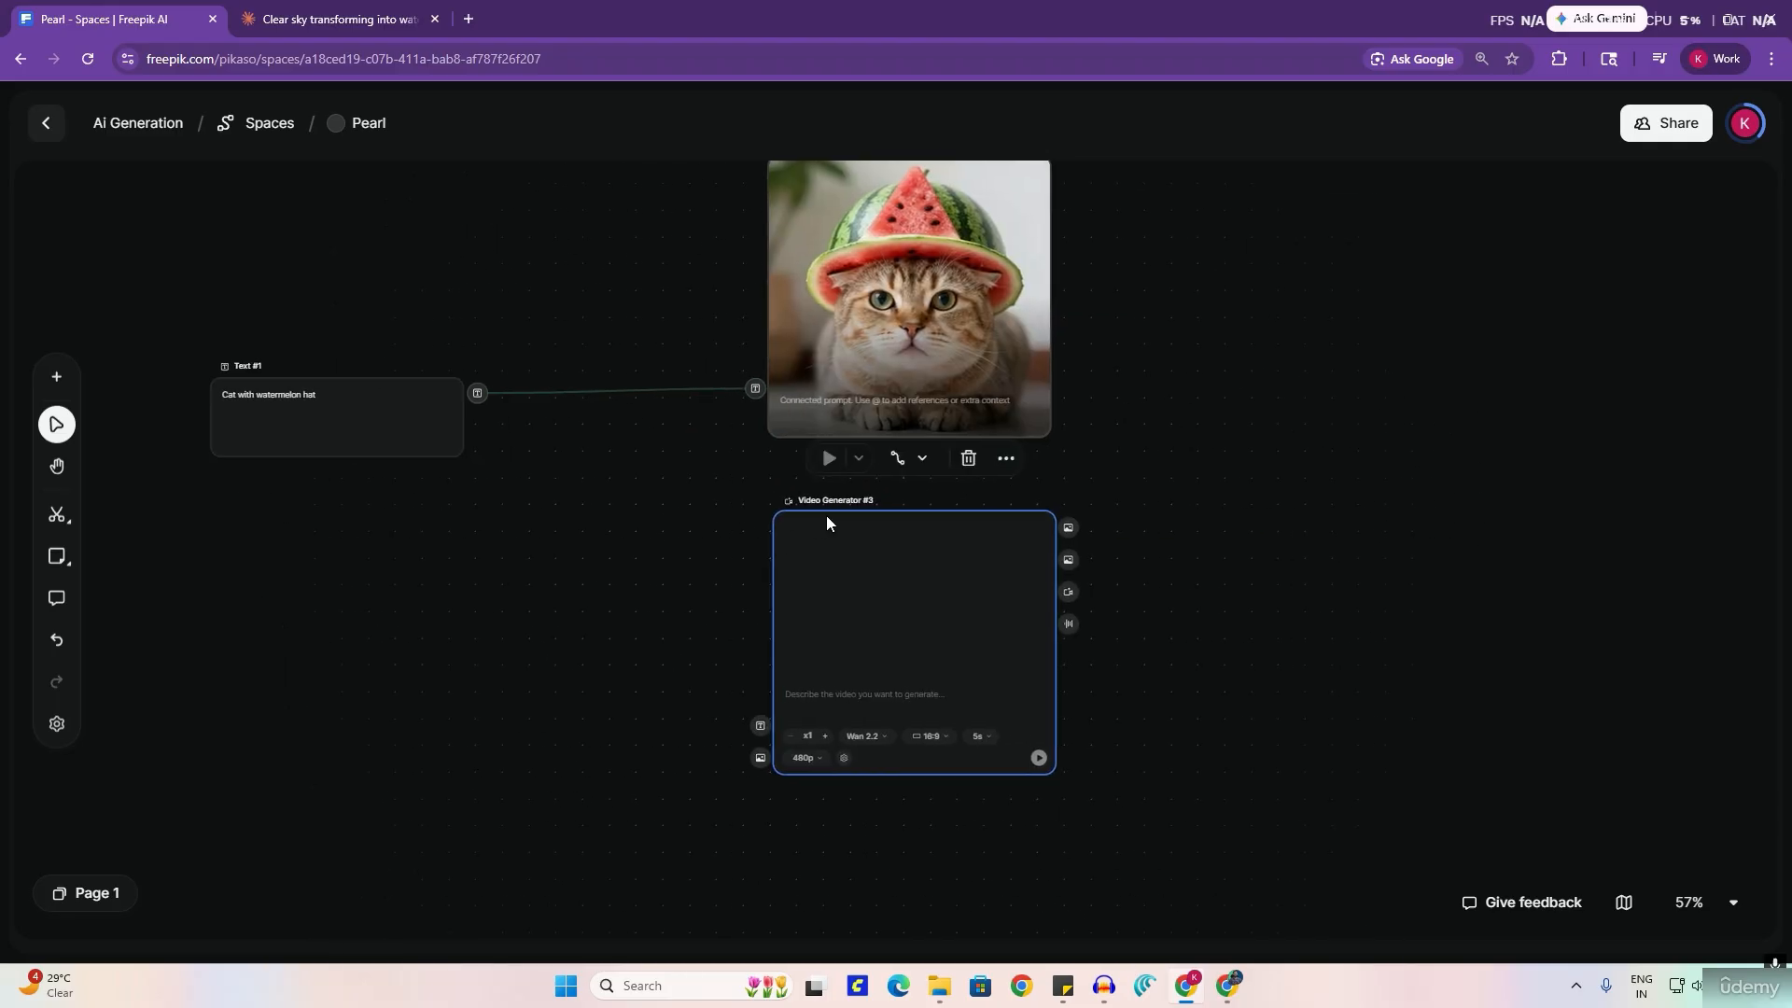
{"action": "left_click_drag", "start_coordinate": [826, 523], "coordinate": [1252, 256]}
{"action": "scroll", "coordinate": [1247, 249], "scroll_direction": "up", "scroll_amount": 1}
{"action": "scroll", "coordinate": [1247, 249], "scroll_direction": "right", "scroll_amount": 1}
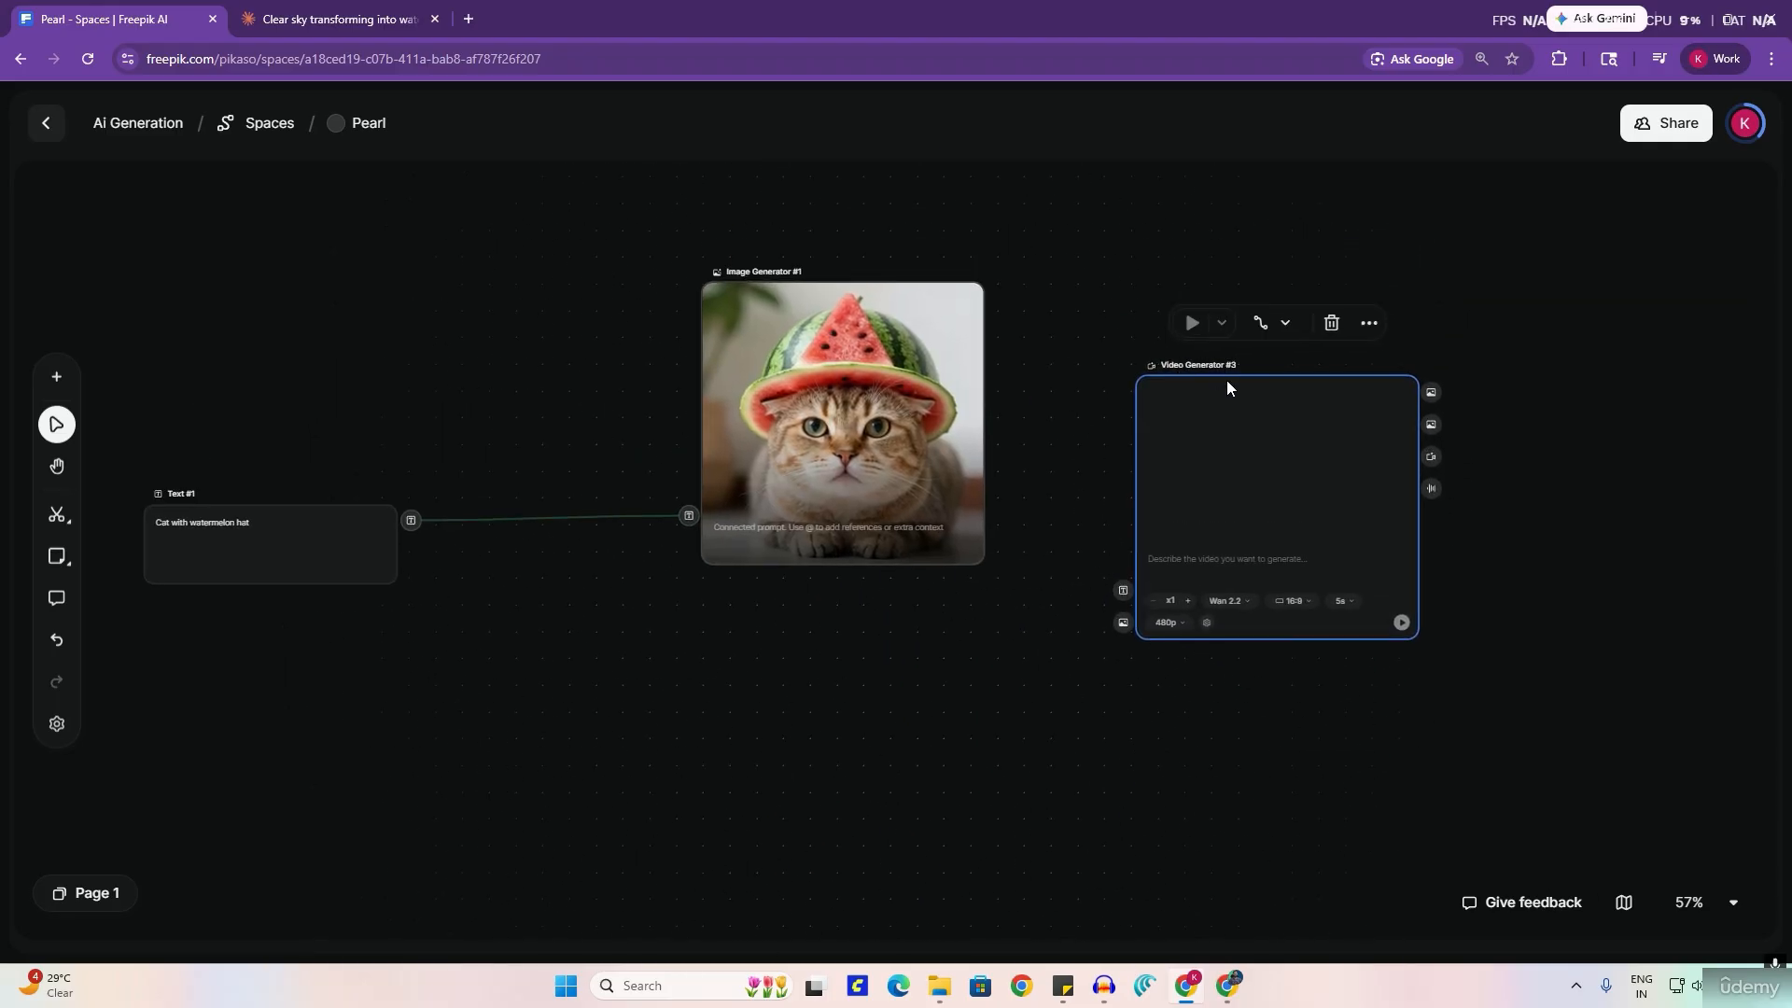
{"action": "left_click_drag", "start_coordinate": [1229, 387], "coordinate": [1225, 345]}
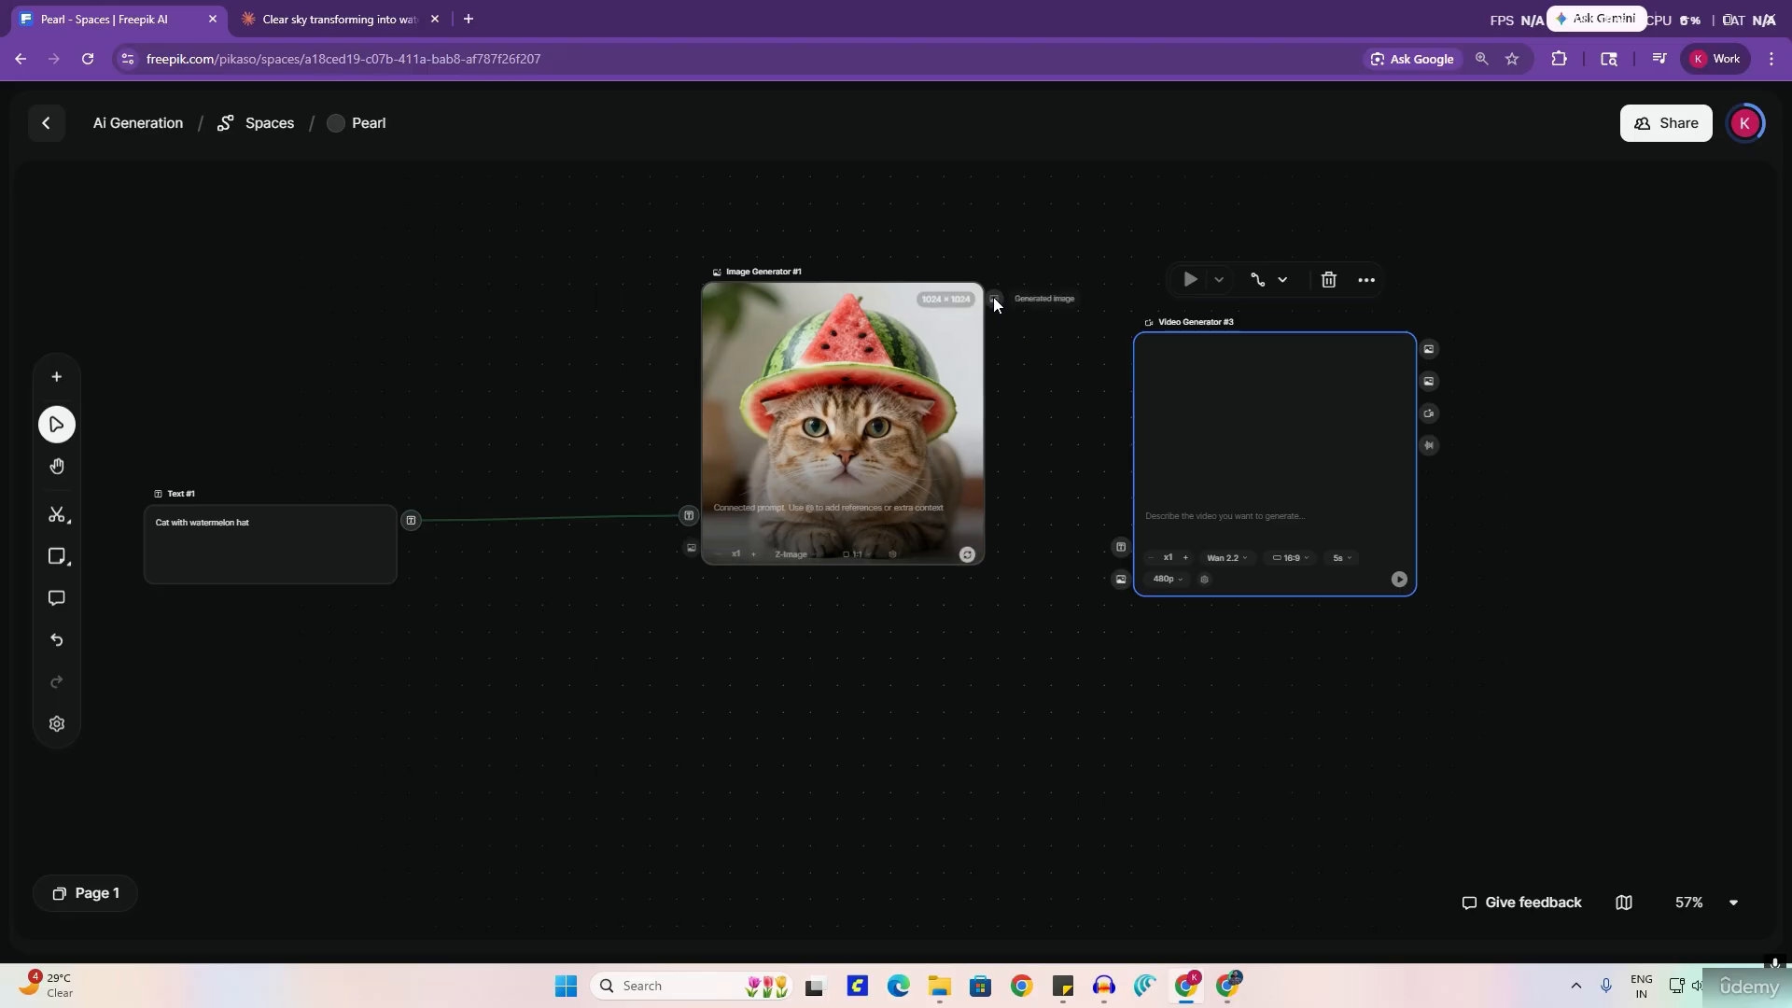
Step: Connect Image Generator #1's generated image to Video Generator #3's image input and set the video prompt to "cat move around in the house"
{"action": "left_click_drag", "start_coordinate": [995, 299], "coordinate": [1117, 585]}
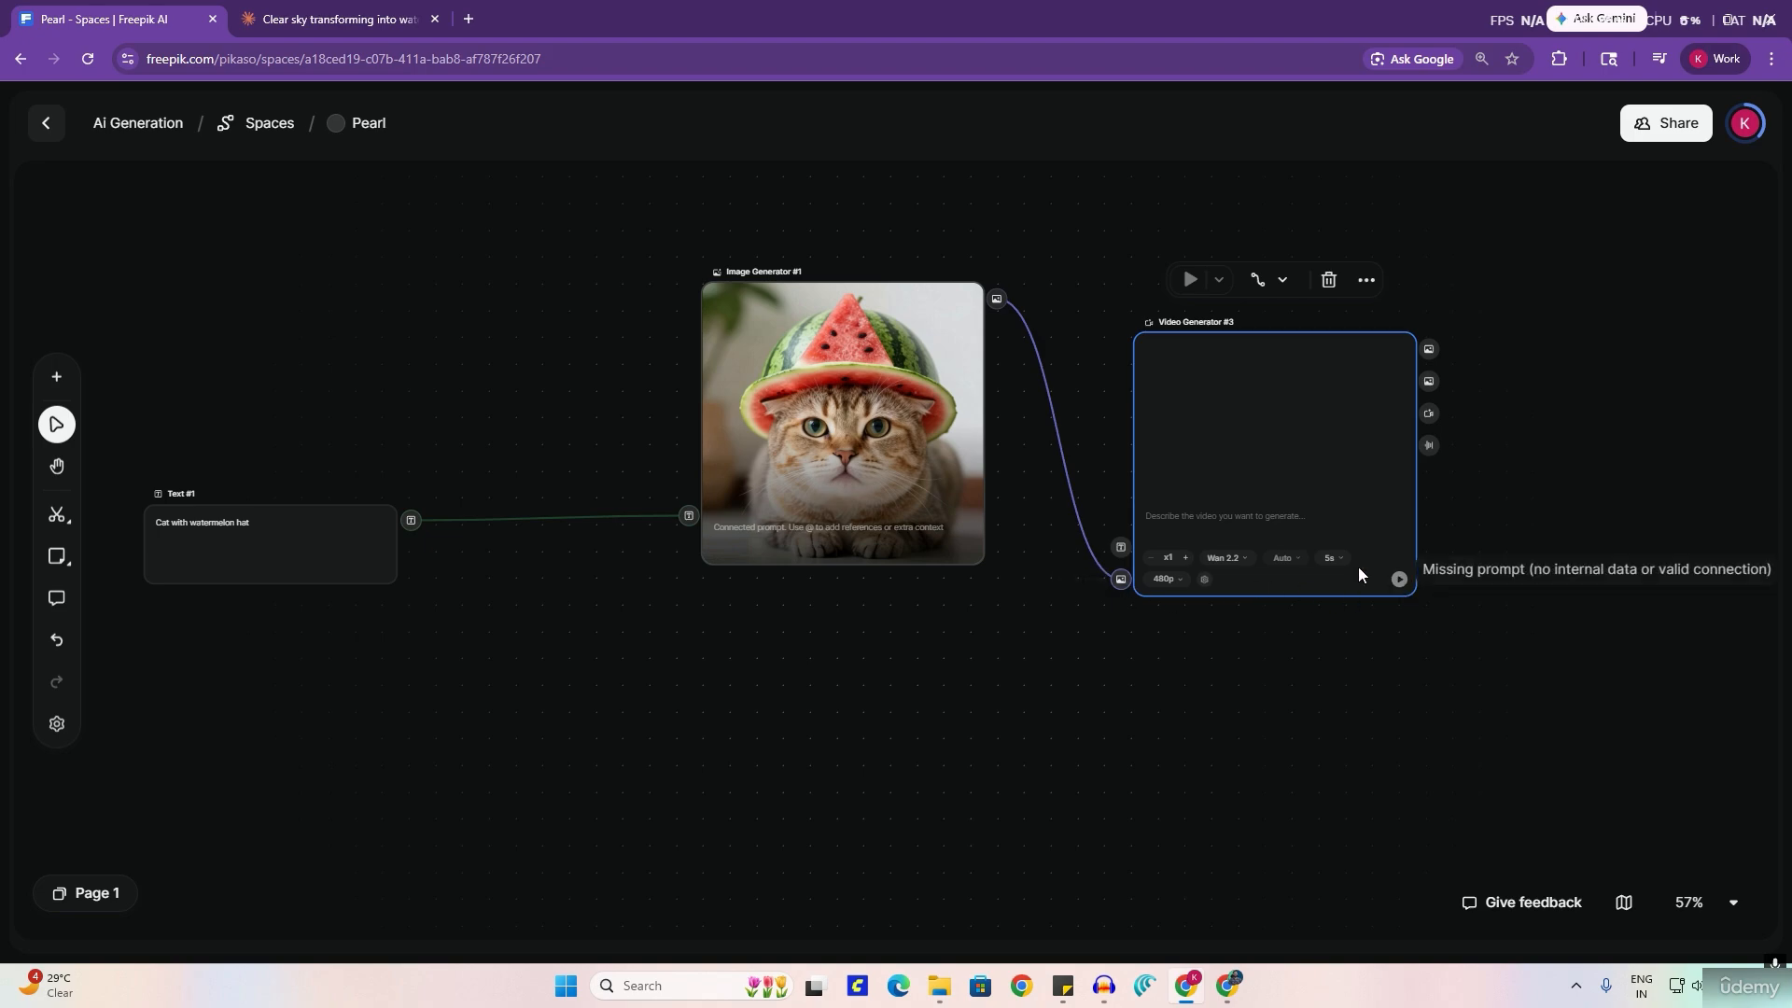
{"action": "type", "text": "move"}
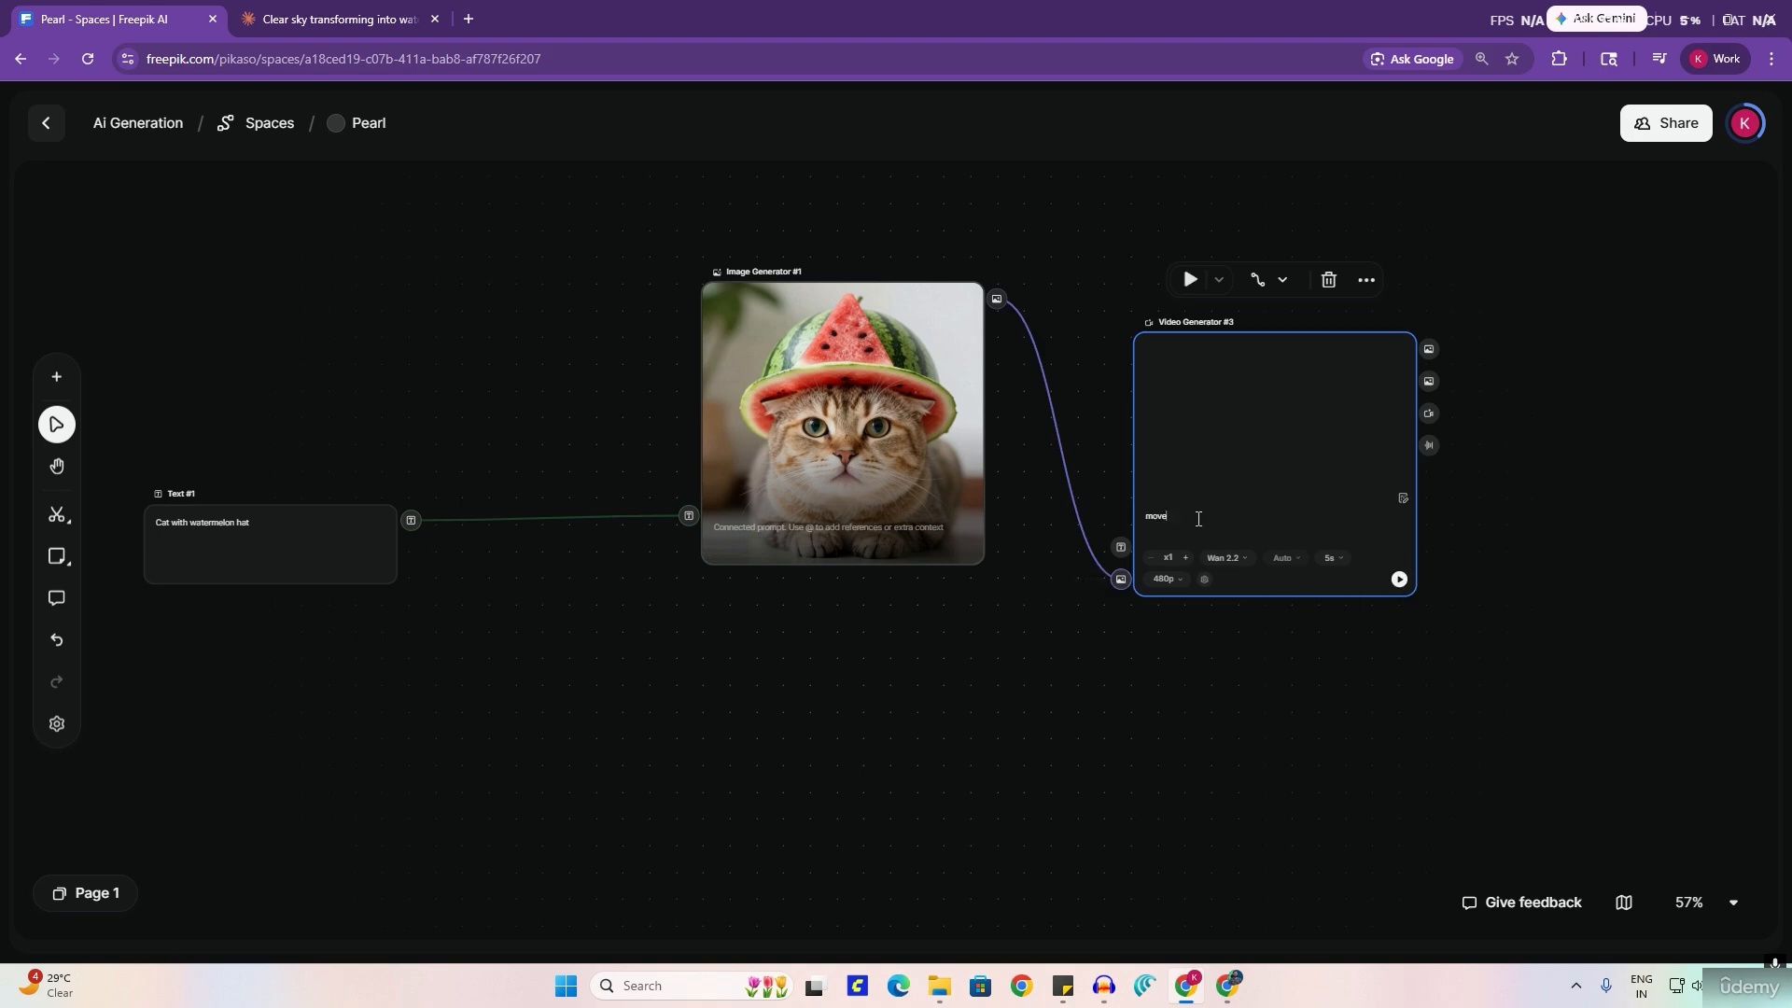
{"action": "key", "text": "BackSpace"}
{"action": "key", "text": "BackSpace"}
{"action": "key", "text": "BackSpace"}
{"action": "key", "text": "BackSpace"}
{"action": "type", "text": "cat move around in the house"}
{"action": "left_click_drag", "start_coordinate": [1345, 551], "coordinate": [1364, 554]}
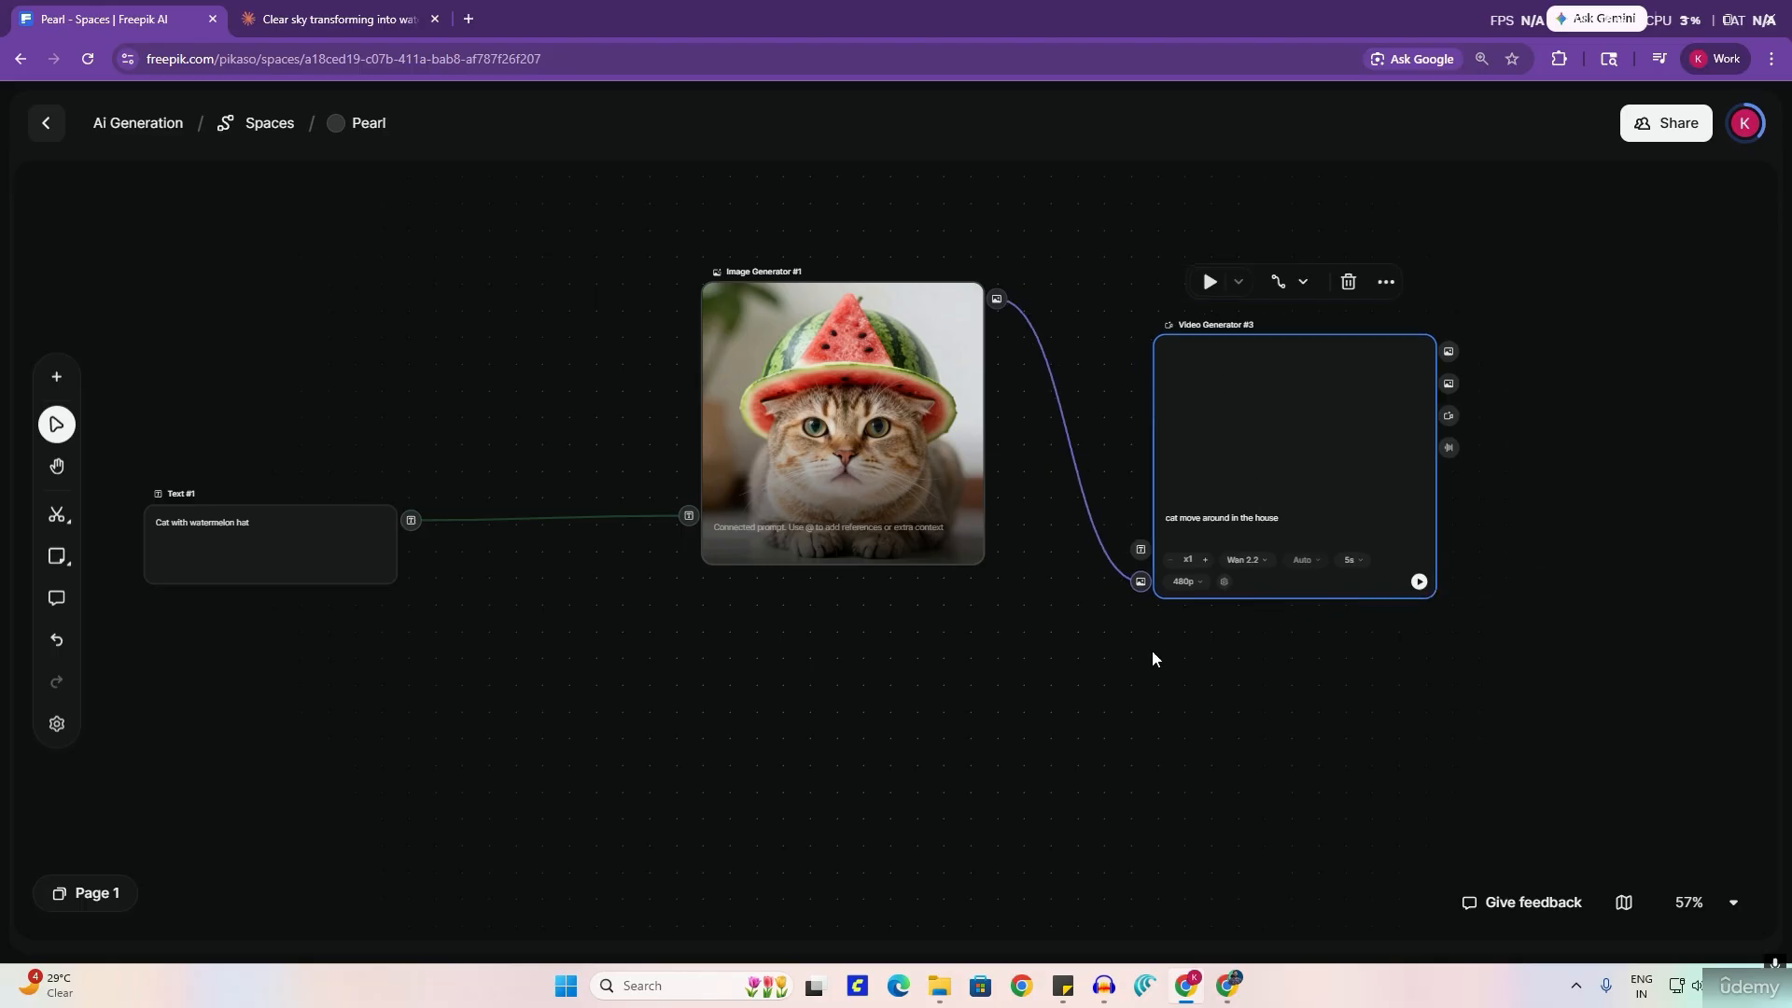
Step: Copy the whole Video Generator #3 prompt and clear it from the node
{"action": "triple_click", "coordinate": [1232, 516]}
{"action": "key", "text": "ctrl+c"}
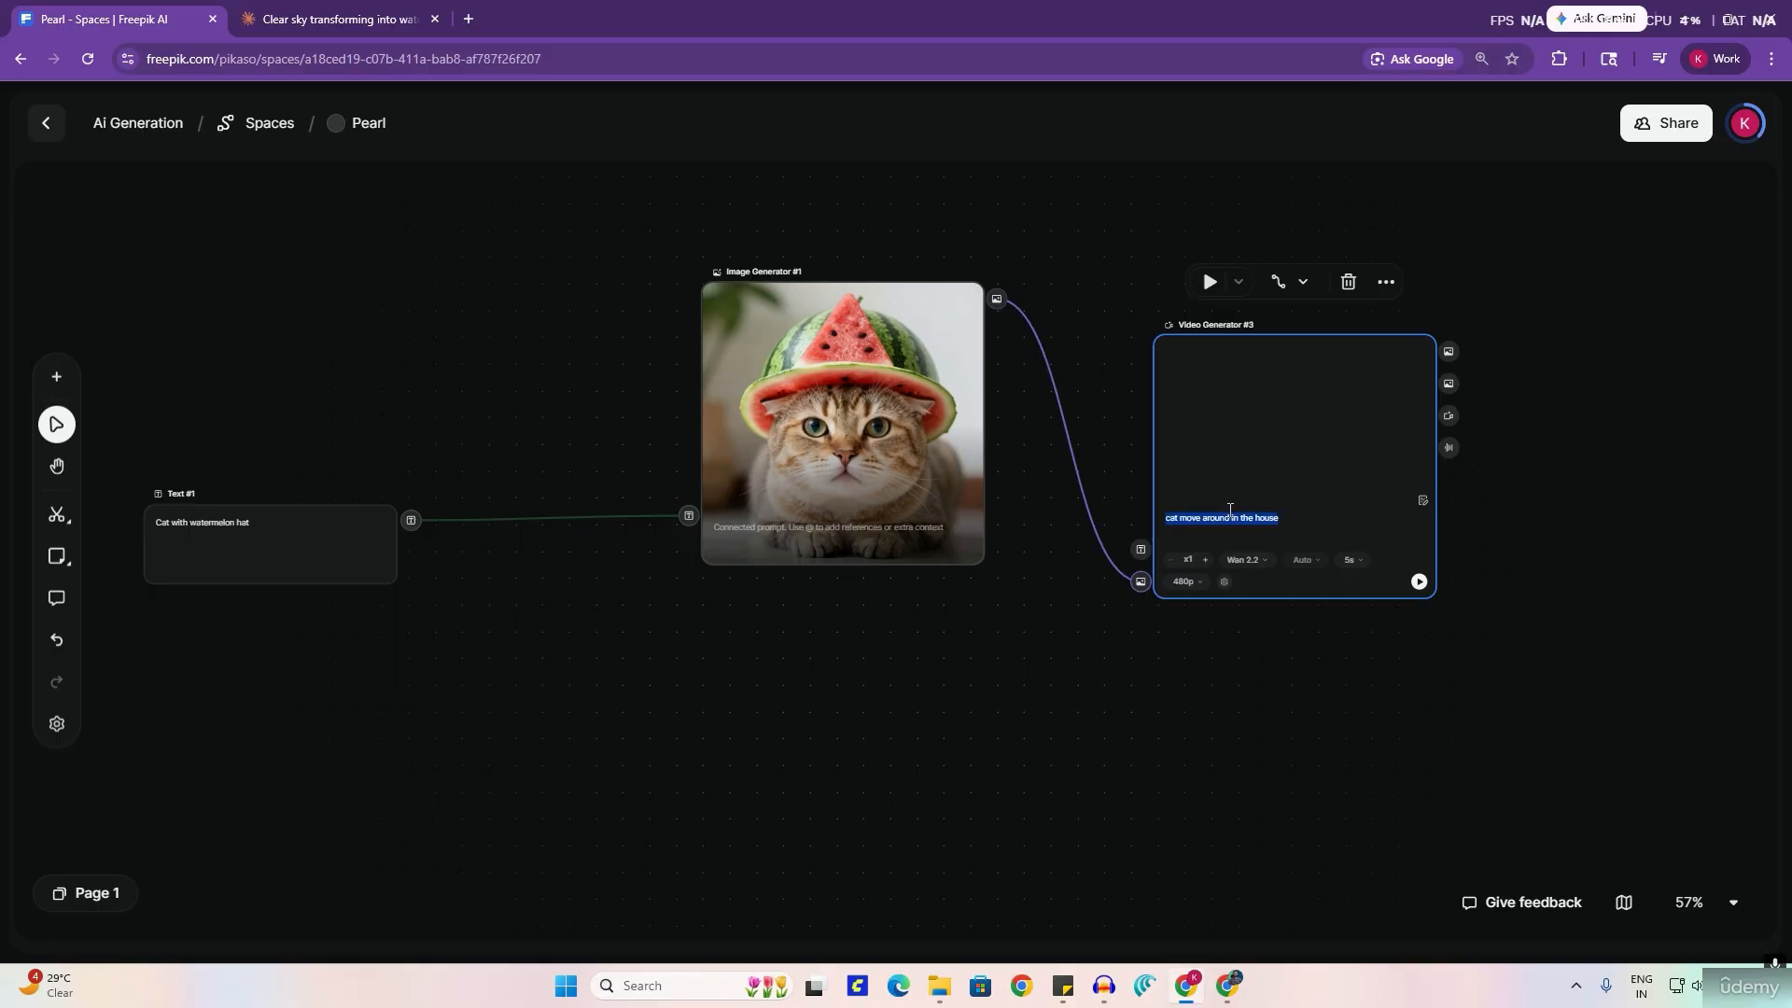
{"action": "key", "text": "BackSpace"}
Step: Move Video Generator #3 farther right, and add a text node below Image Generator #1 connected to the video node's text input
{"action": "left_click_drag", "start_coordinate": [1301, 330], "coordinate": [1320, 320]}
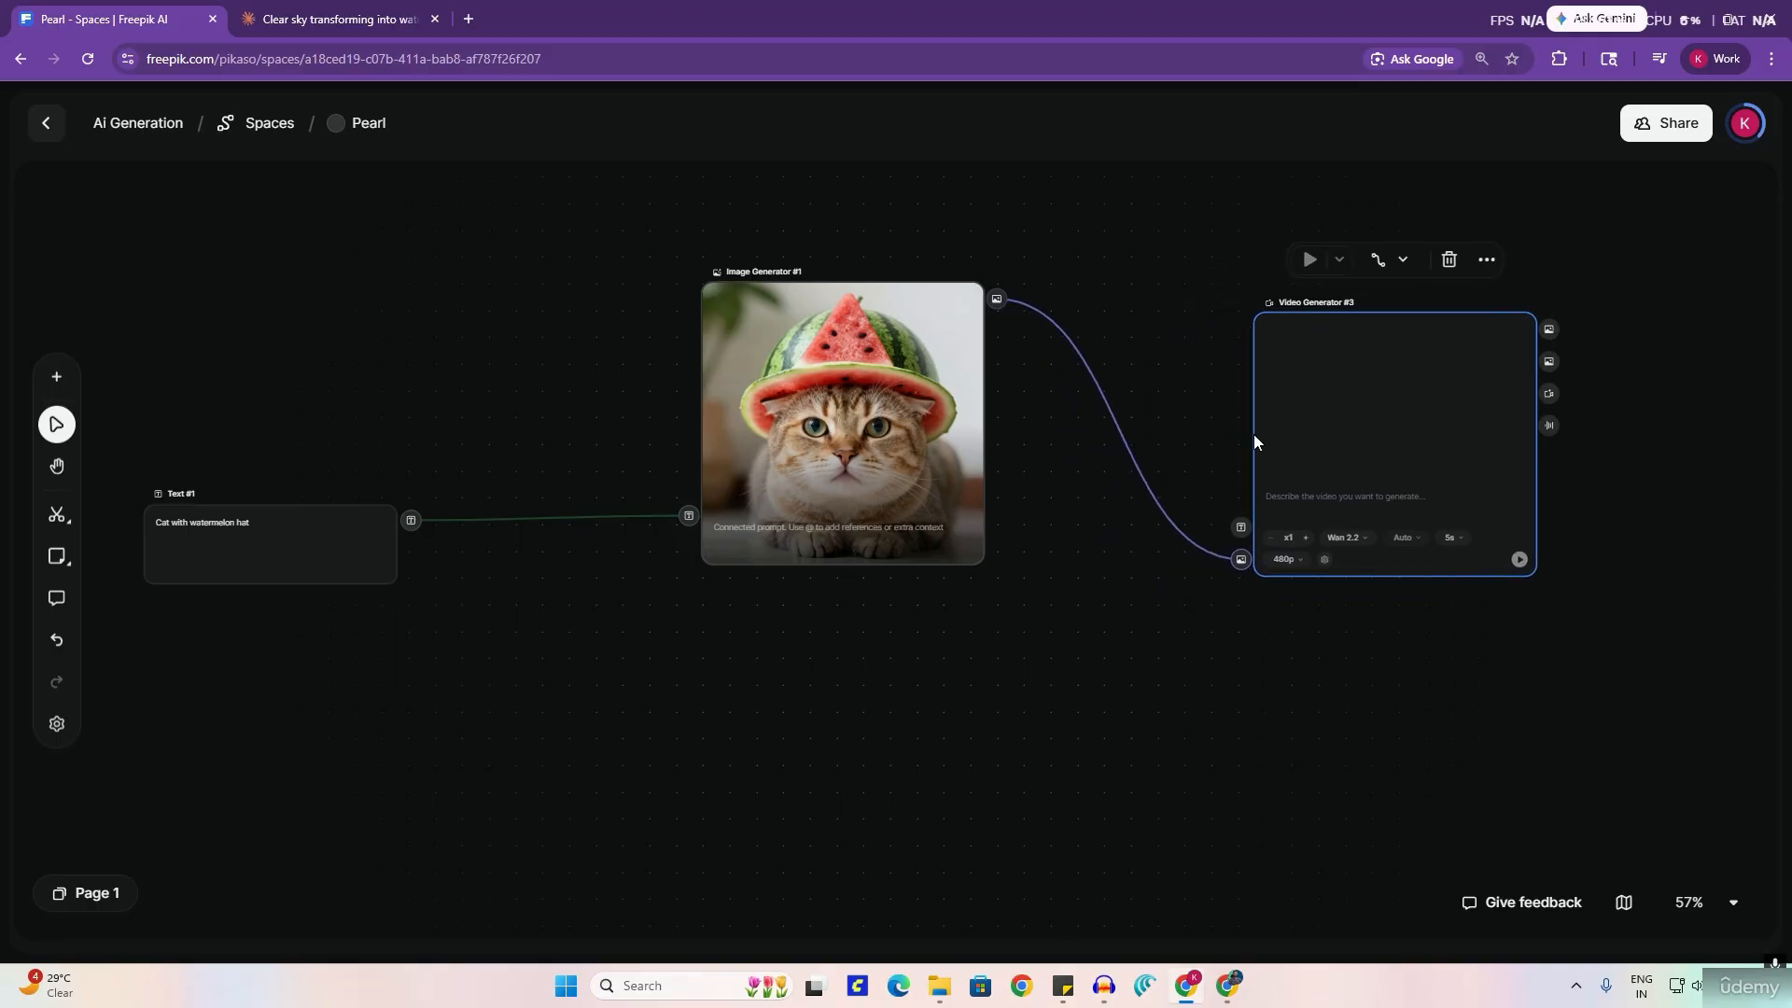
{"action": "double_click", "coordinate": [950, 640]}
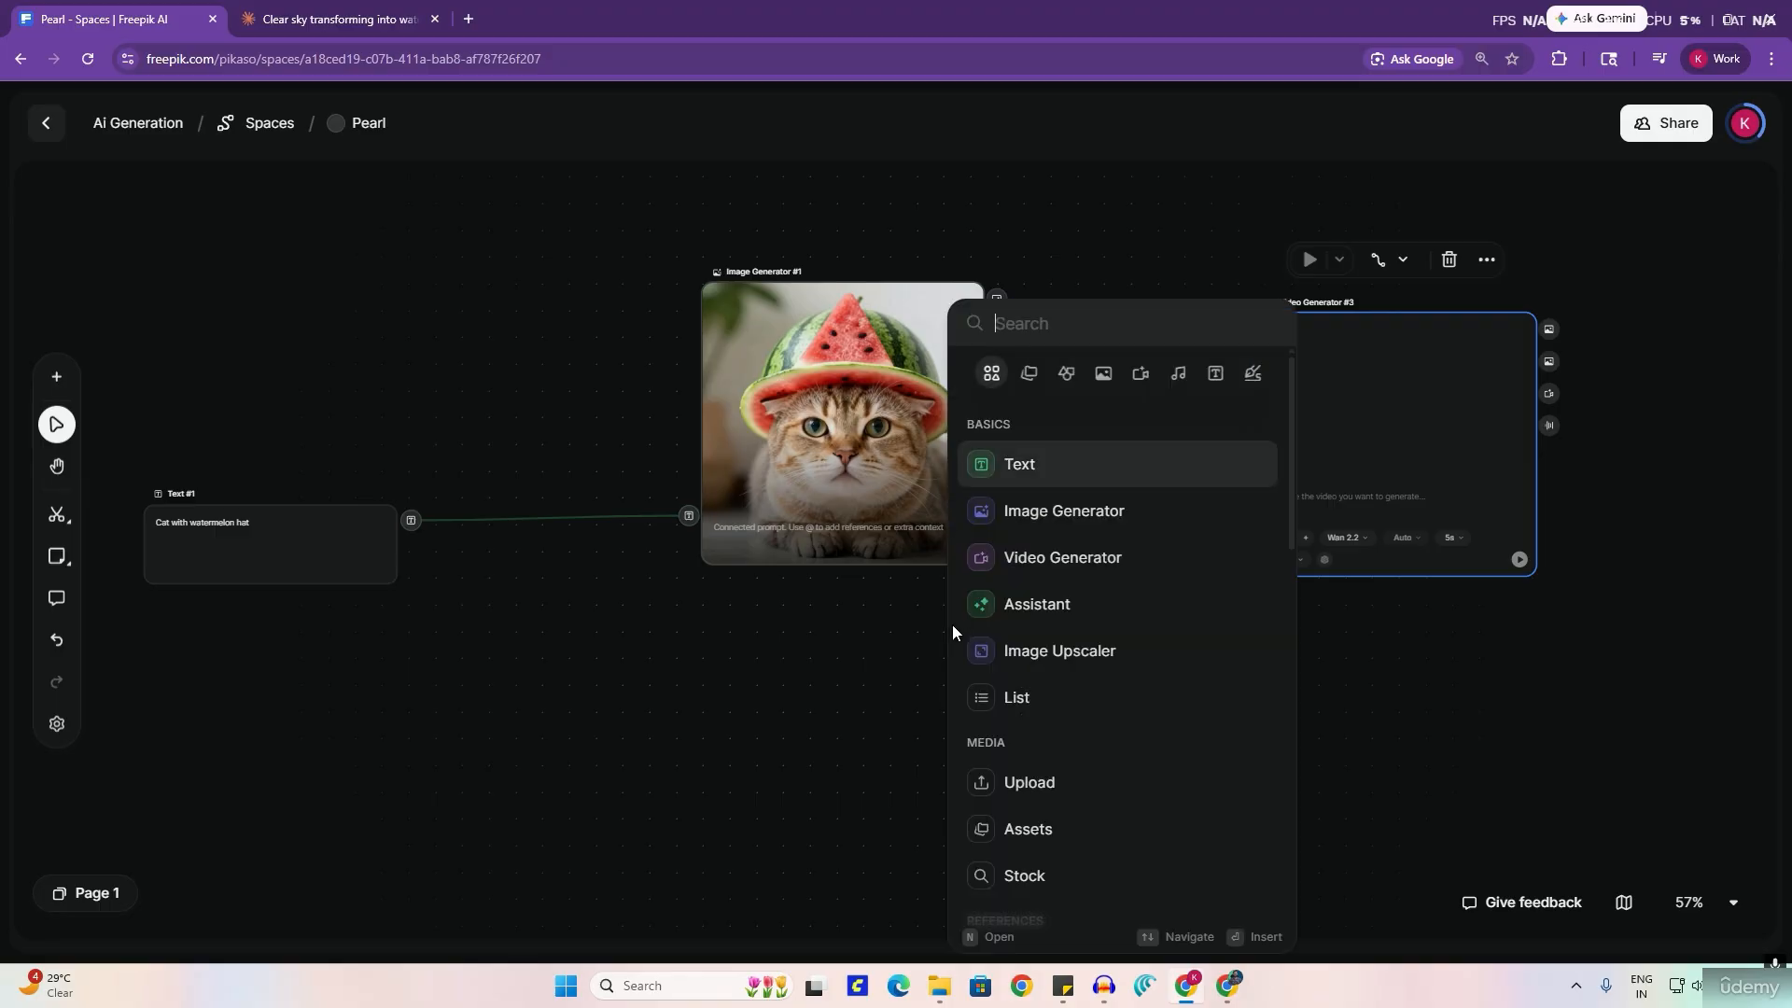
{"action": "left_click", "coordinate": [1012, 466]}
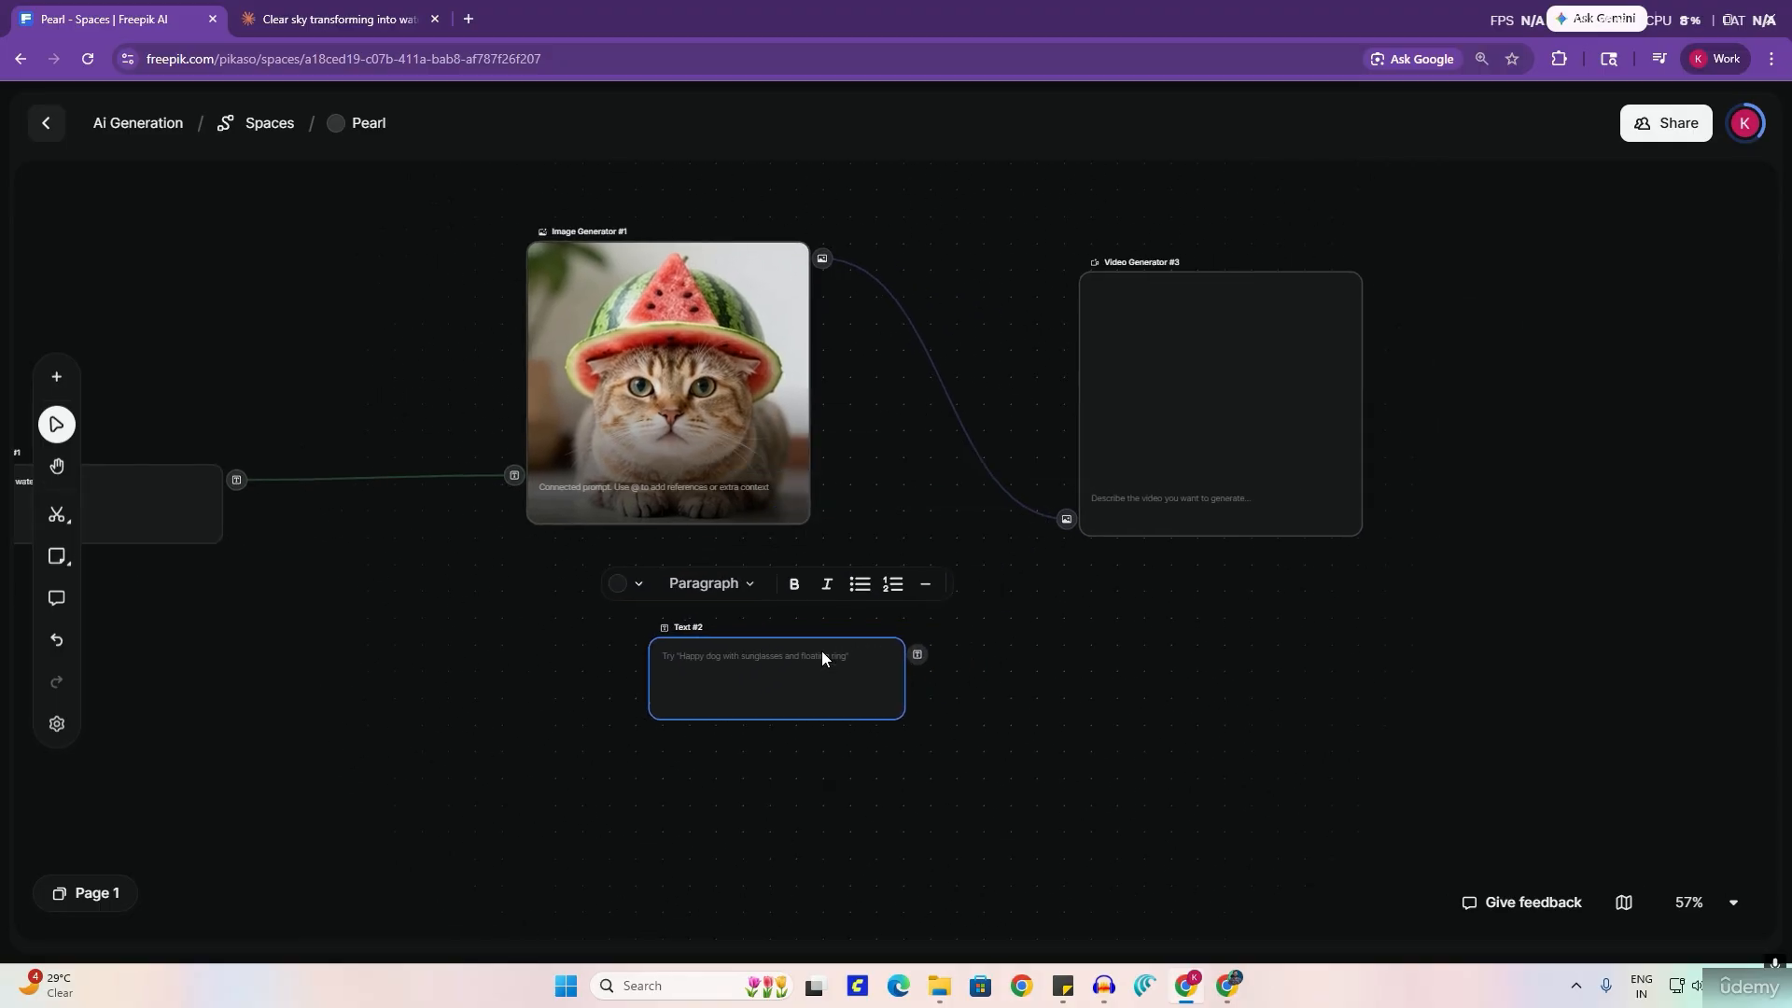
{"action": "left_click_drag", "start_coordinate": [918, 654], "coordinate": [1065, 489]}
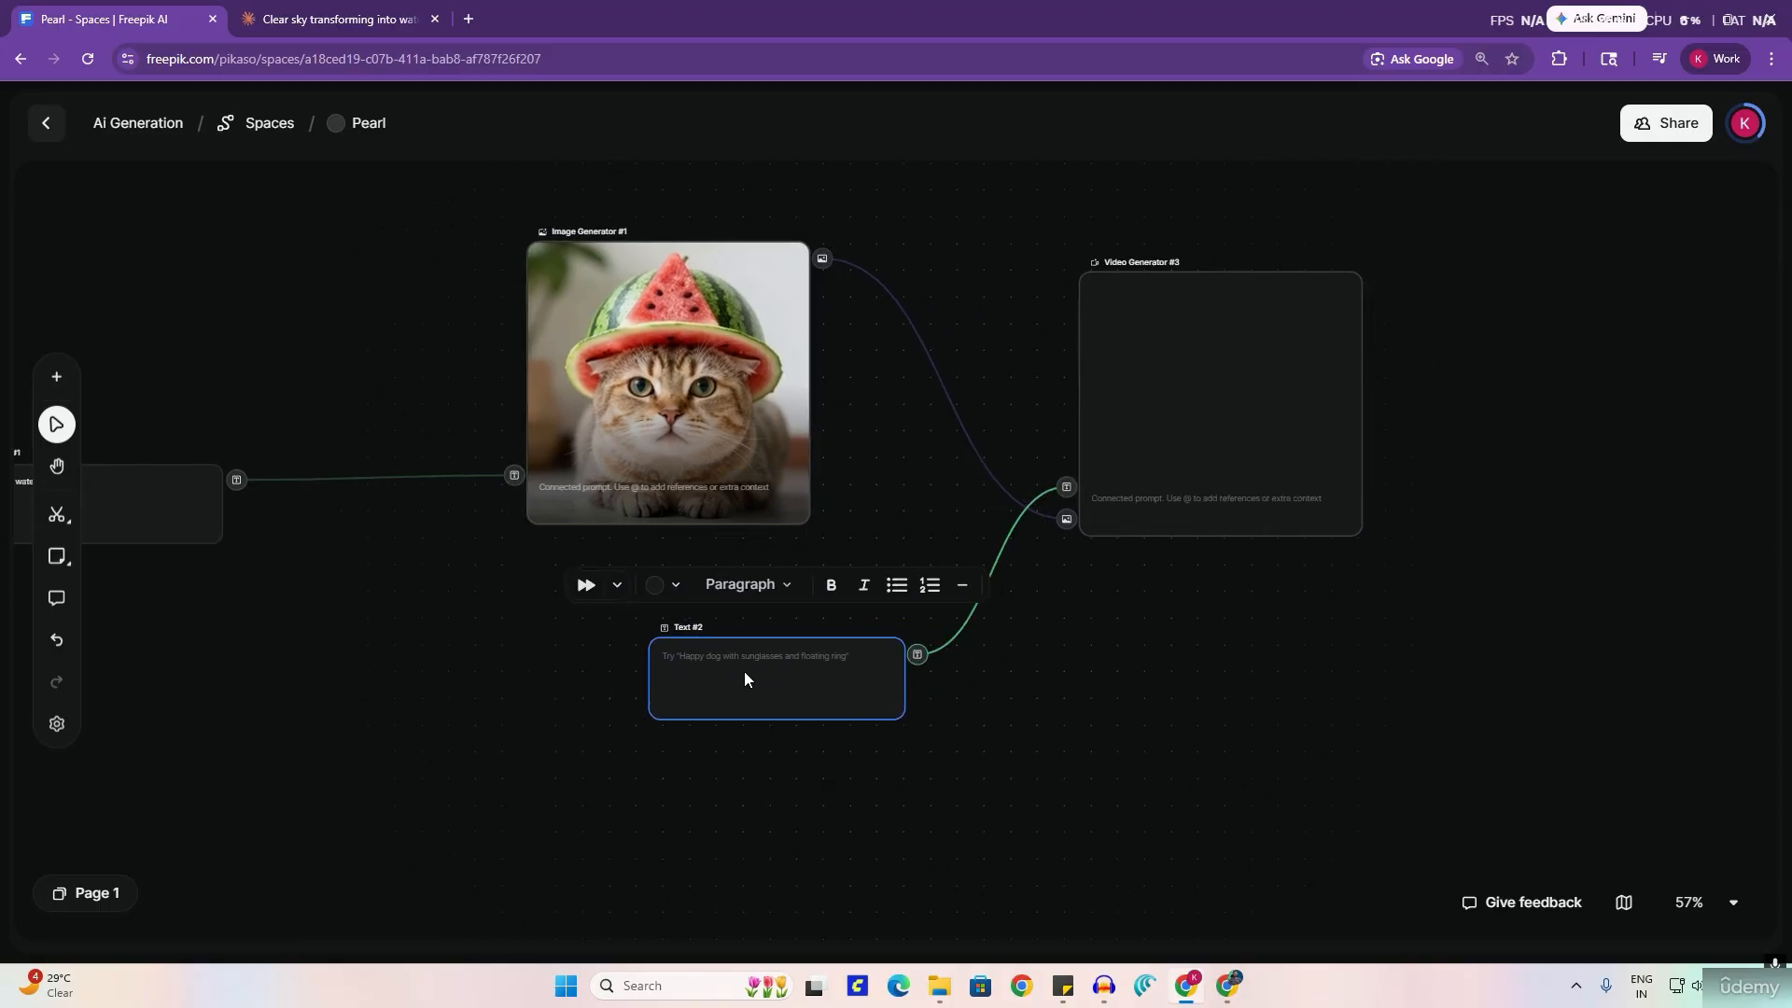
Step: Set the new text node's prompt to "cat move around in the house" and generate the video in Video Generator #3
{"action": "left_click", "coordinate": [715, 659]}
{"action": "key", "text": "ctrl+v"}
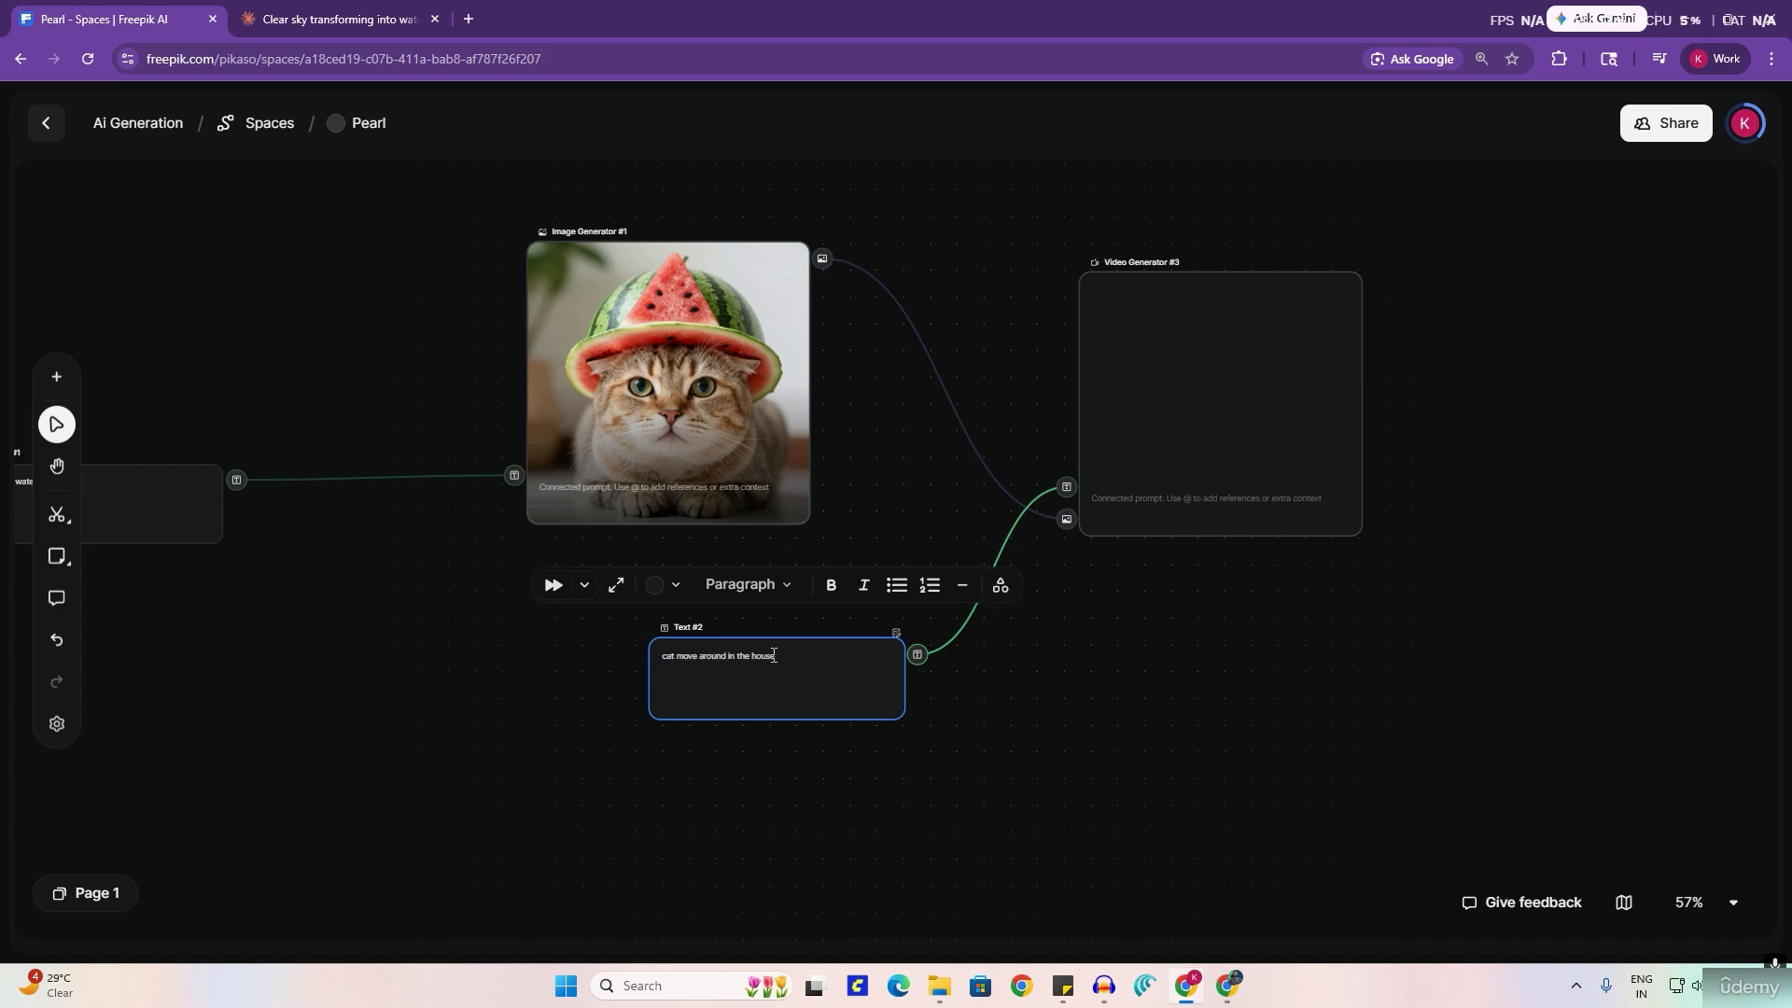
{"action": "mouse_move", "coordinate": [1094, 489]}
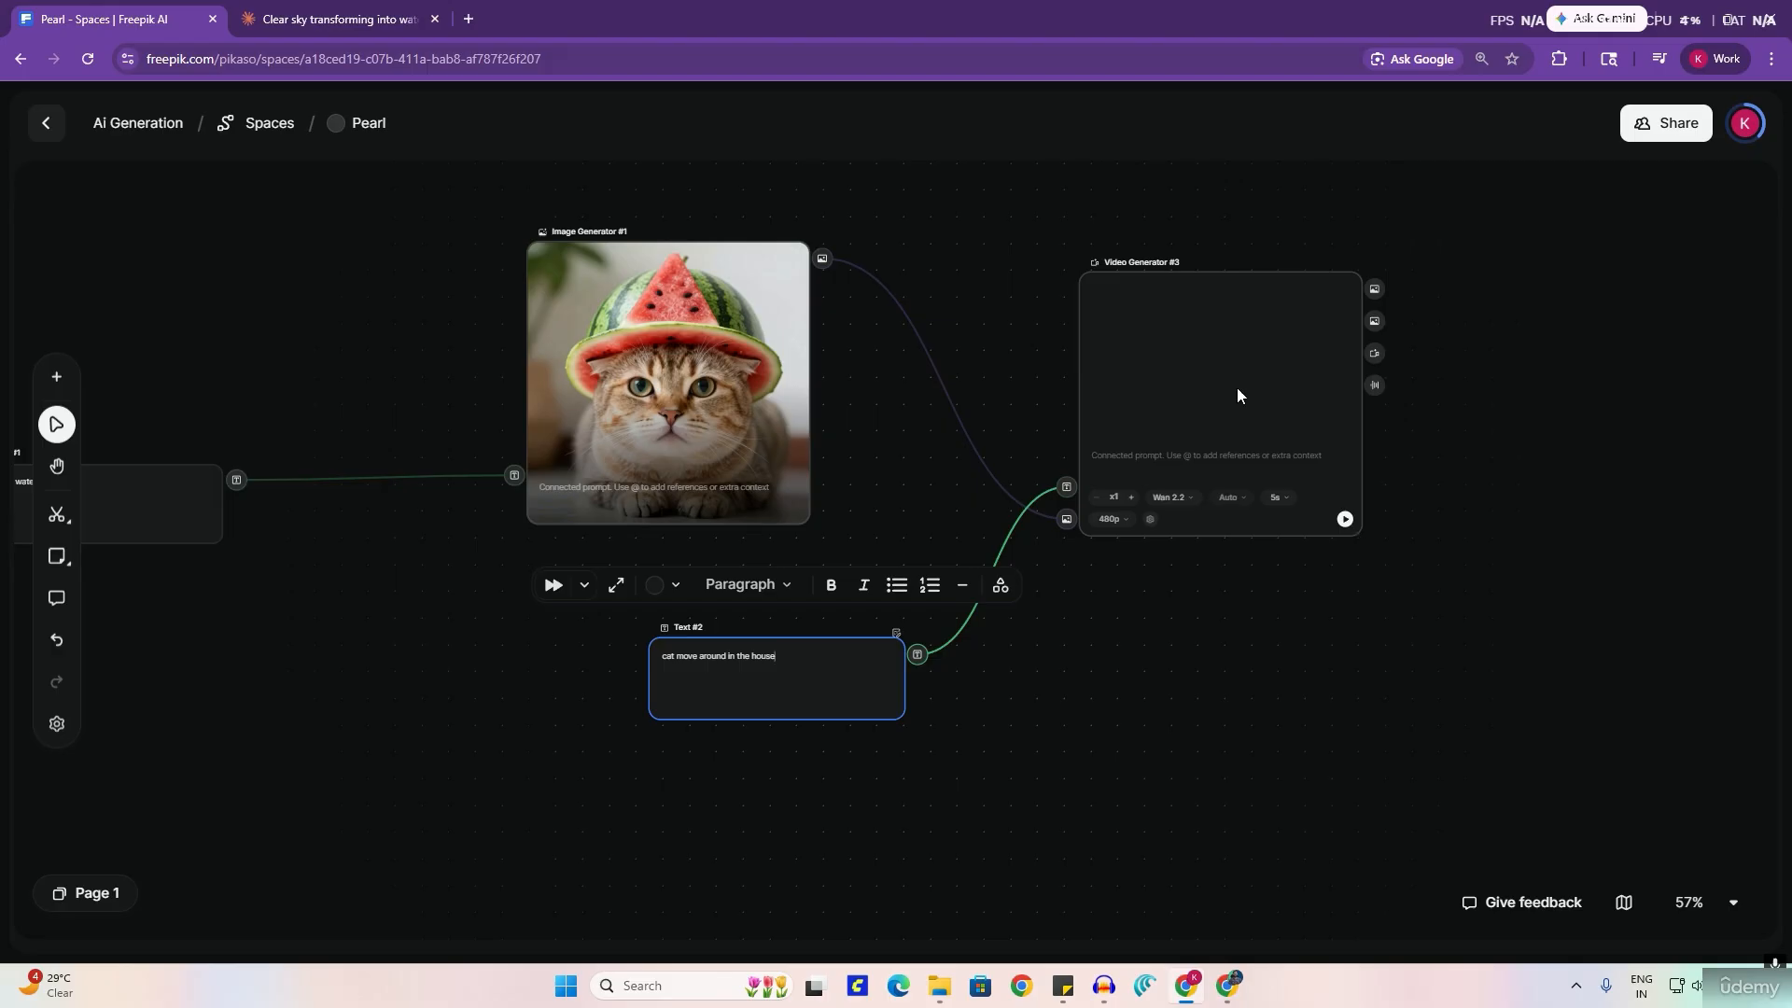
{"action": "left_click", "coordinate": [1344, 519]}
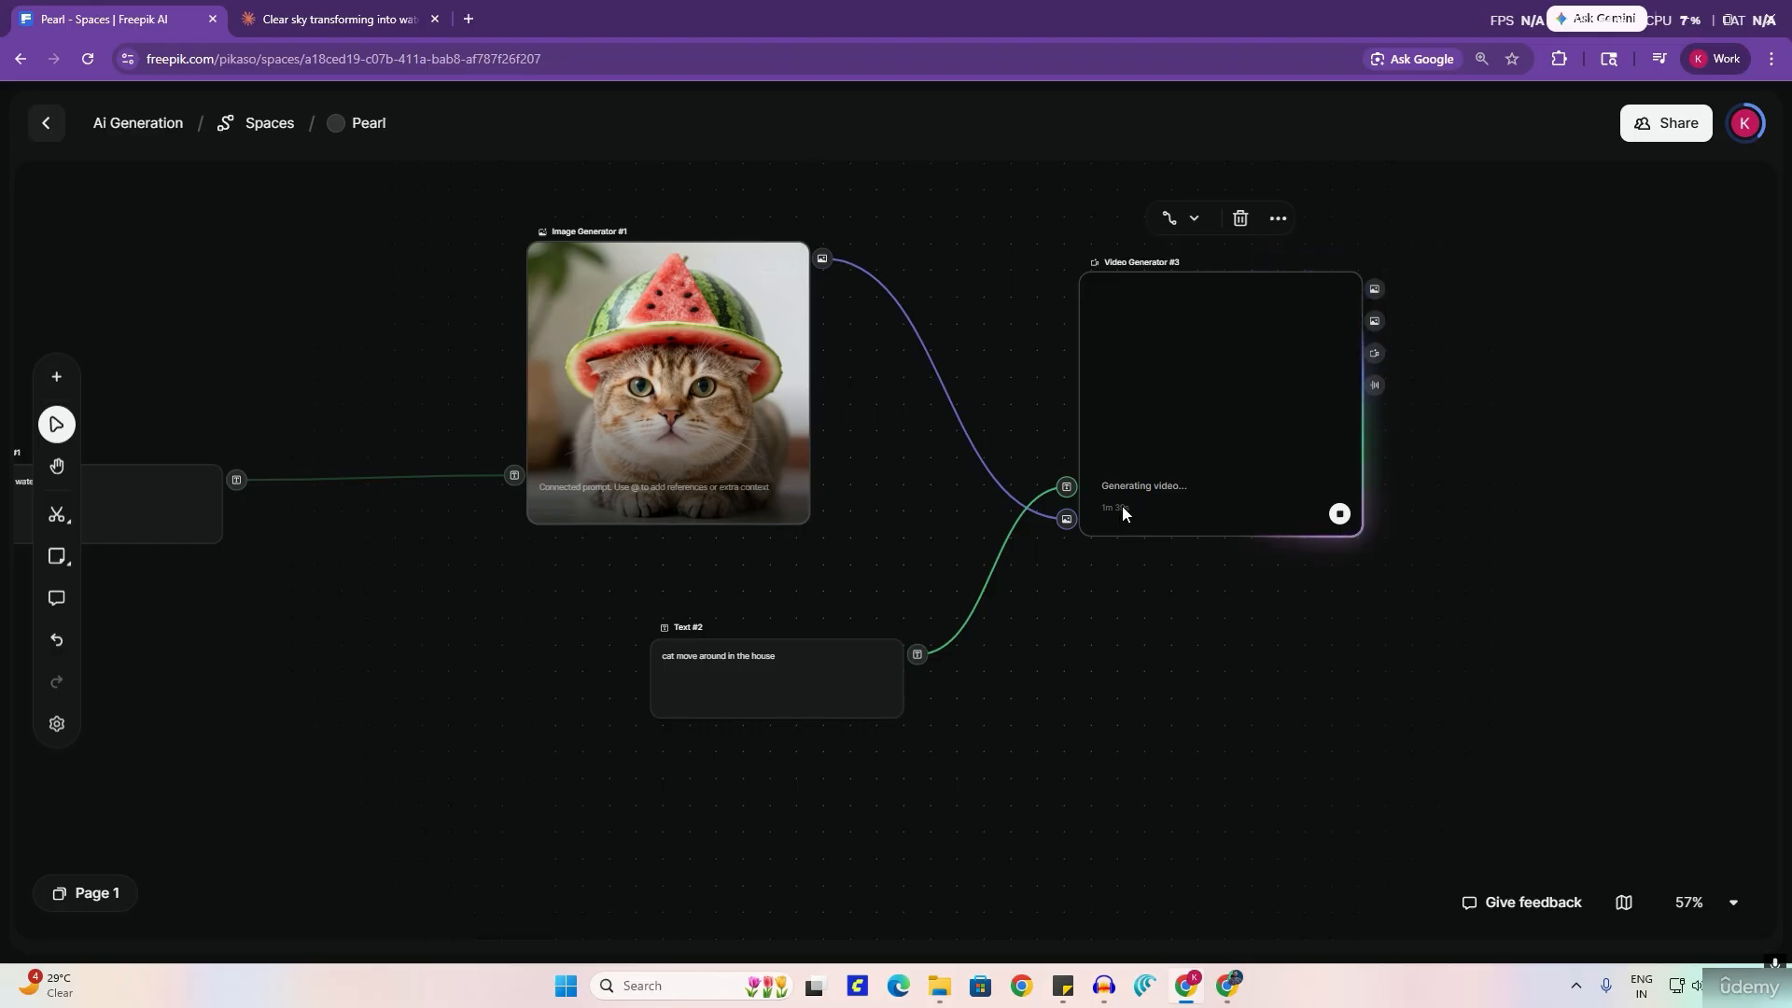
Step: Look over the wider canvas around the cat workflow, up to the column of source images feeding the Assistant node
{"action": "scroll", "coordinate": [1174, 562], "scroll_direction": "down", "scroll_amount": 3}
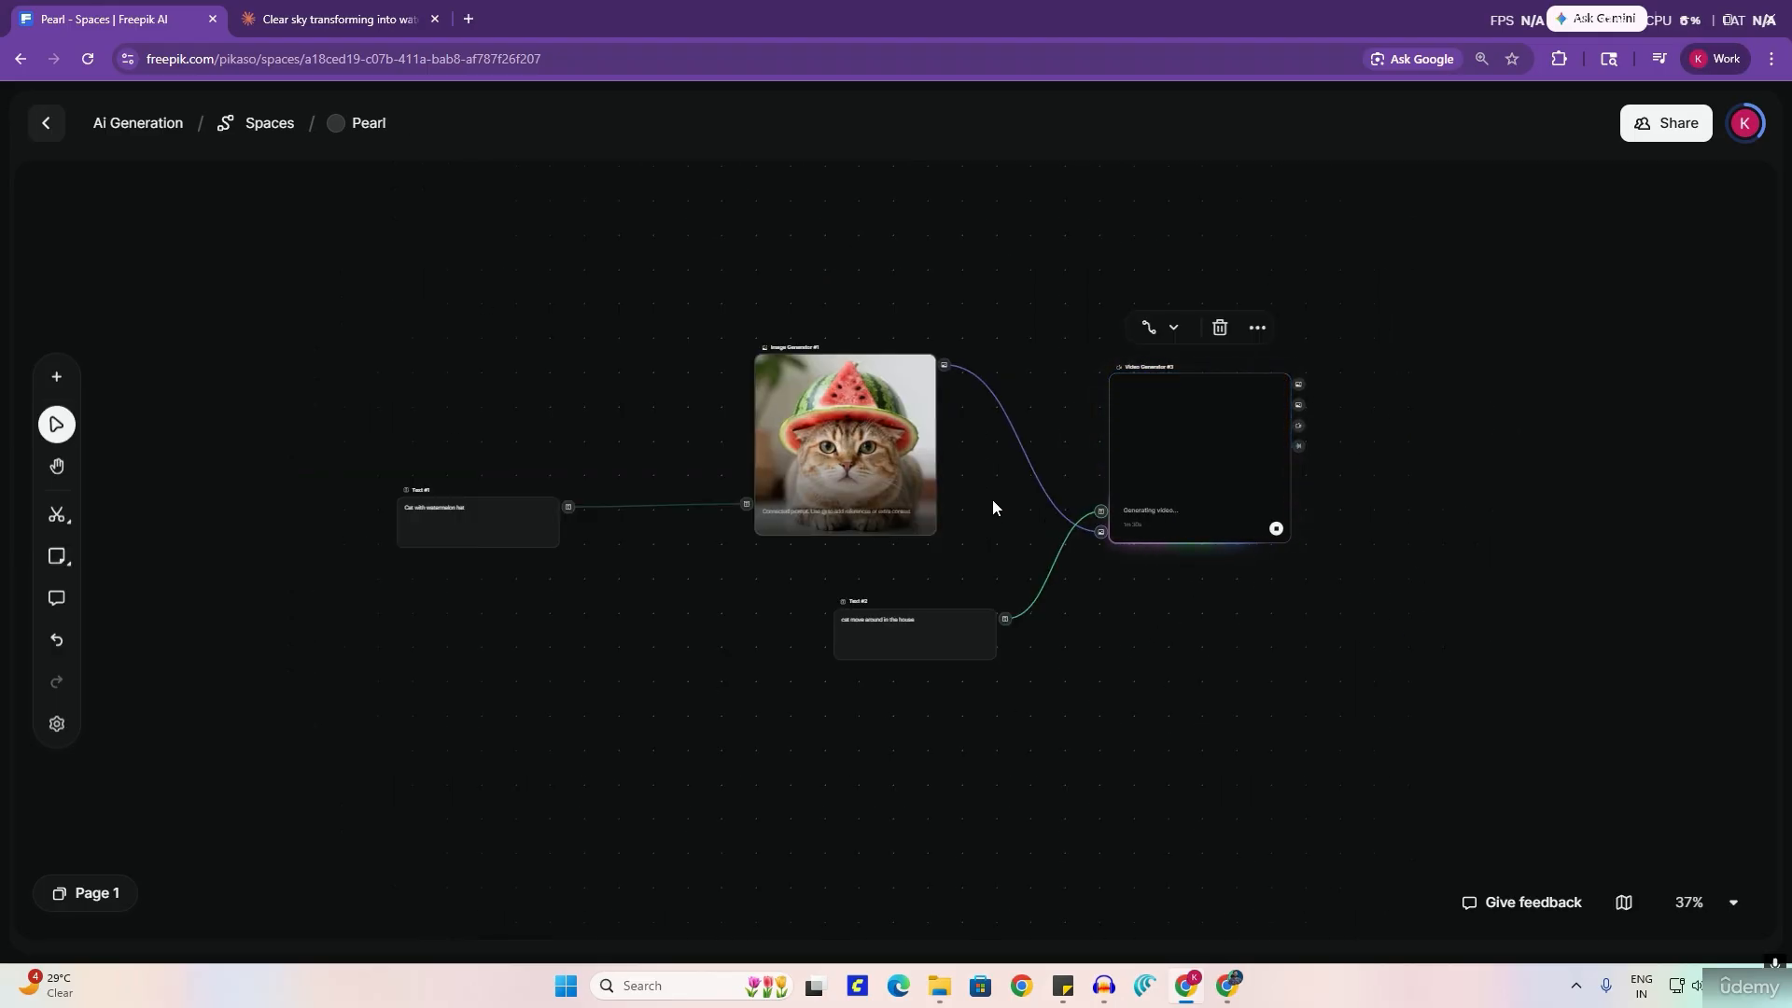
{"action": "scroll", "coordinate": [887, 305], "scroll_direction": "down", "scroll_amount": 2}
{"action": "scroll", "coordinate": [877, 295], "scroll_direction": "down", "scroll_amount": 2}
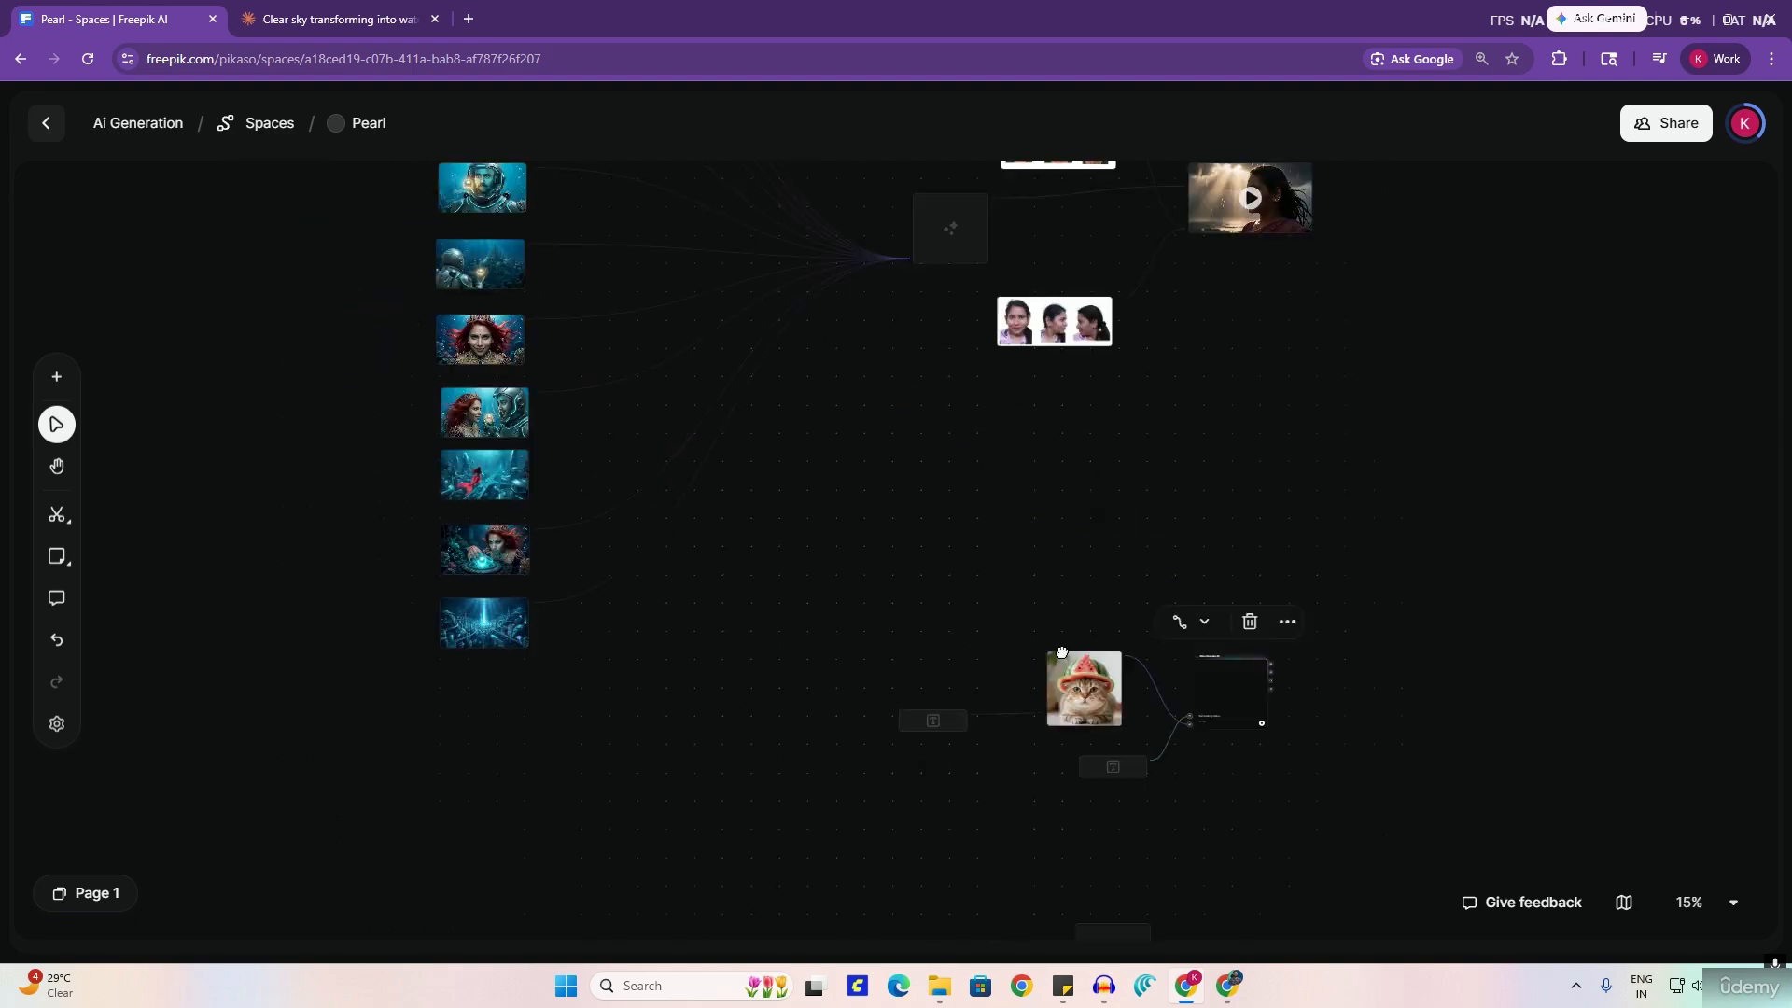
{"action": "key", "text": "shift+2"}
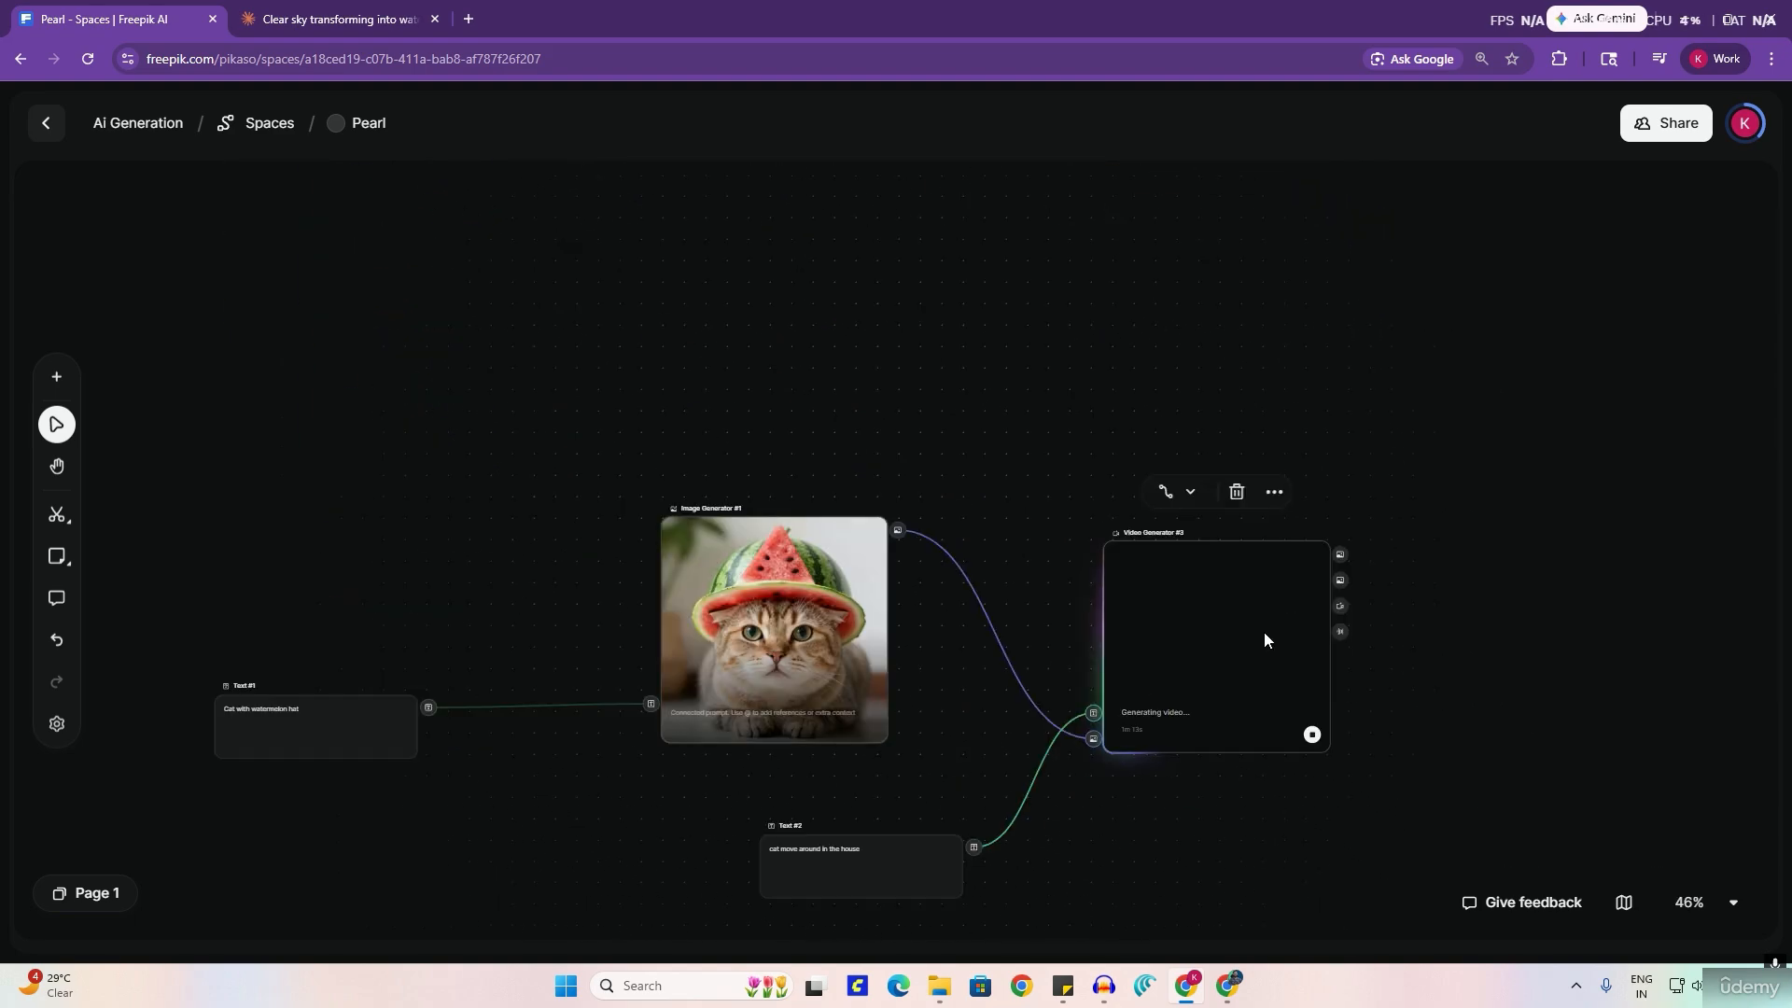
{"action": "scroll", "coordinate": [1018, 482], "scroll_direction": "down", "scroll_amount": 4}
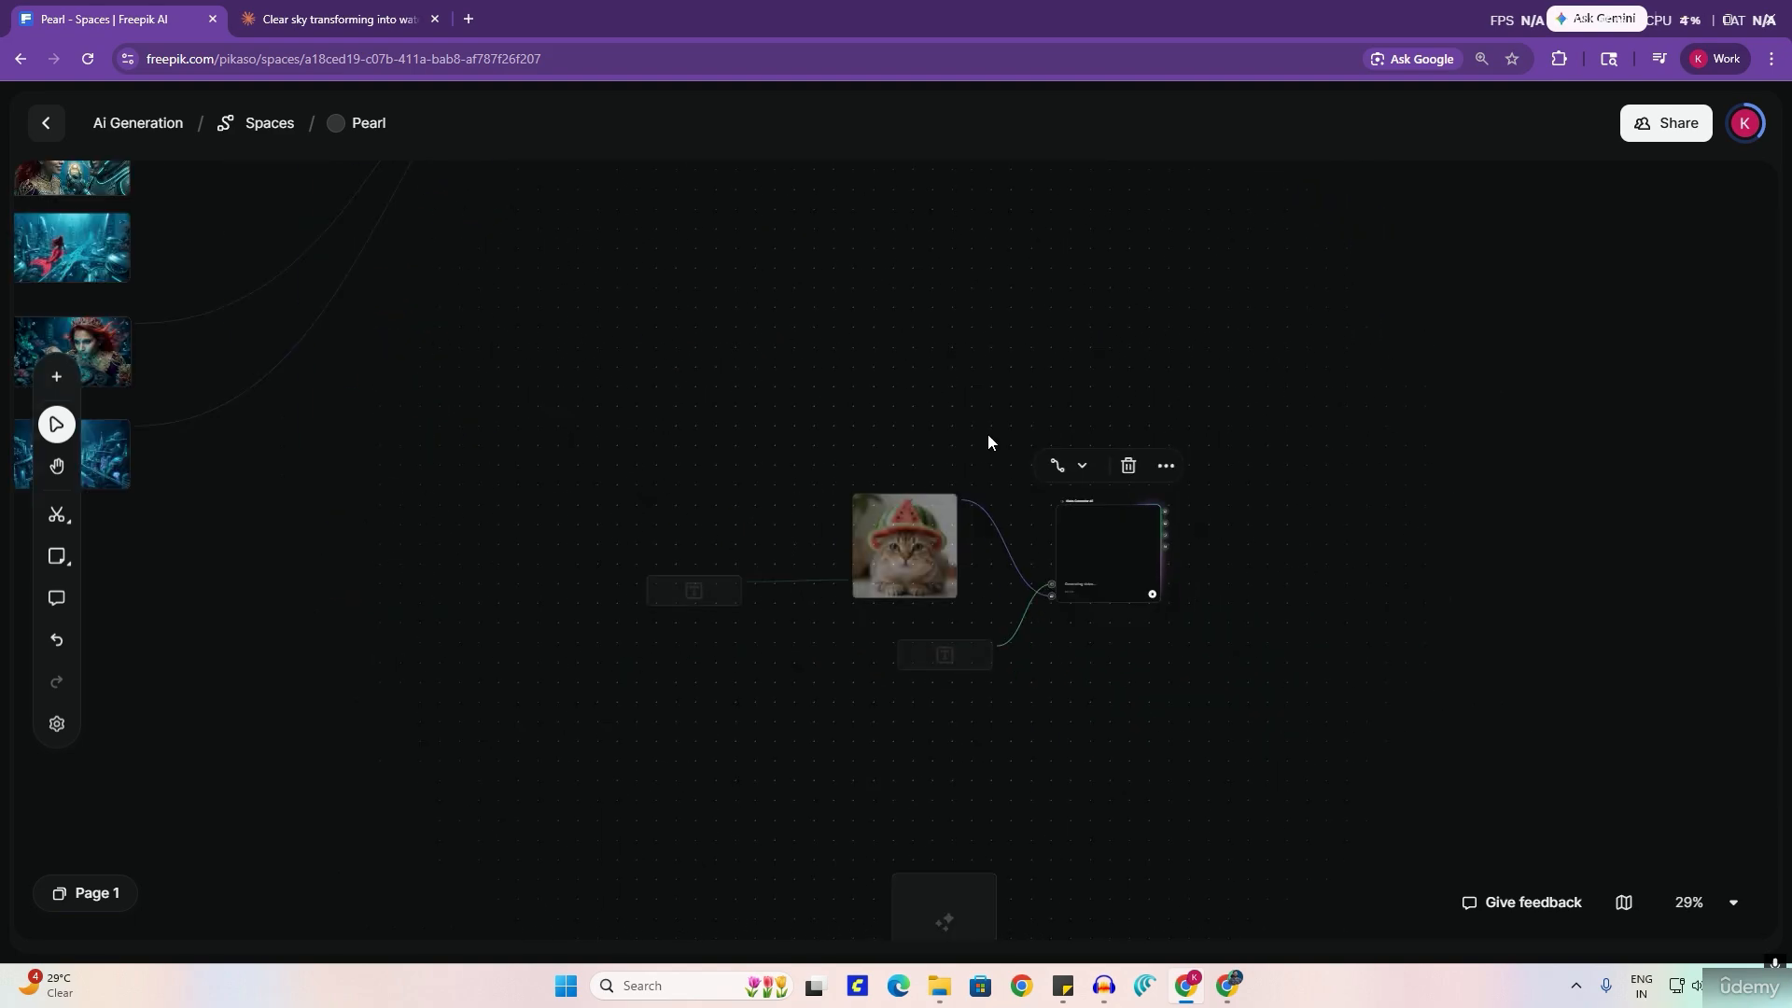
{"action": "left_click_drag", "start_coordinate": [965, 390], "coordinate": [1492, 750]}
{"action": "left_click_drag", "start_coordinate": [1069, 664], "coordinate": [966, 778]}
{"action": "left_click_drag", "start_coordinate": [1126, 697], "coordinate": [1341, 971]}
{"action": "left_click_drag", "start_coordinate": [1222, 398], "coordinate": [1366, 432]}
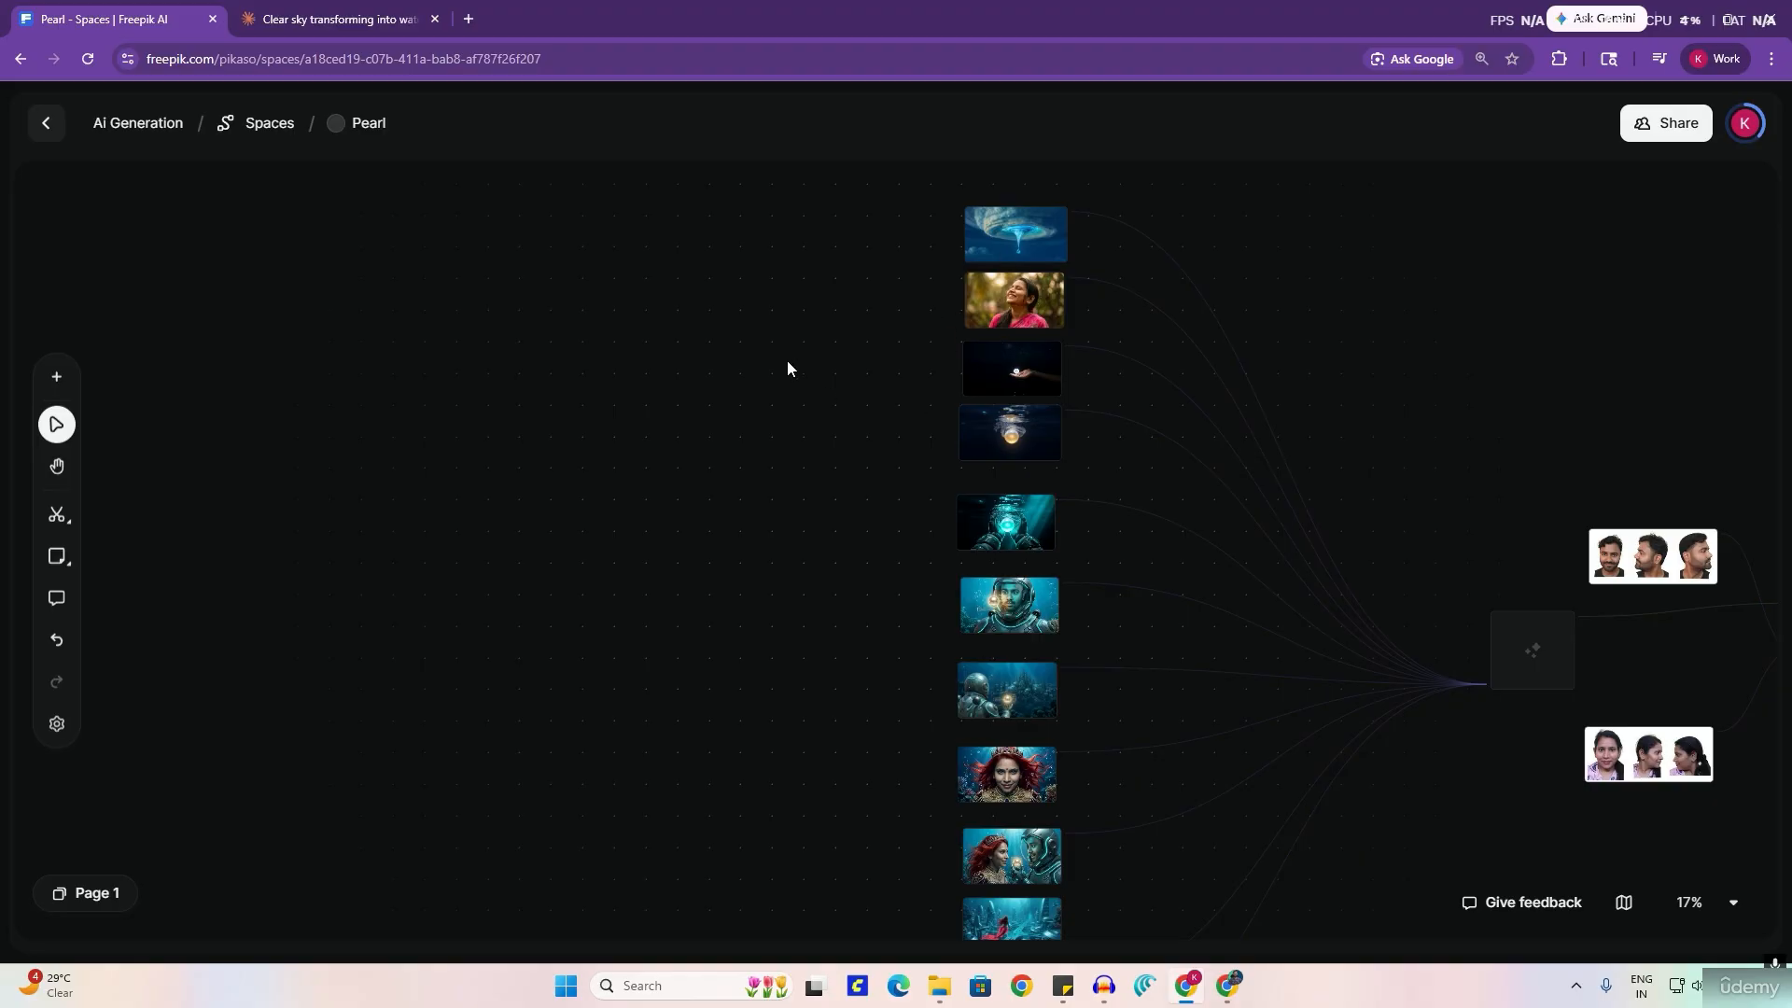
Step: Add freepik_a-cinematic-8k-macro-clos_2771213653.png from the Video Generation folder to the empty canvas beside the image column
{"action": "key", "text": "alt+Tab"}
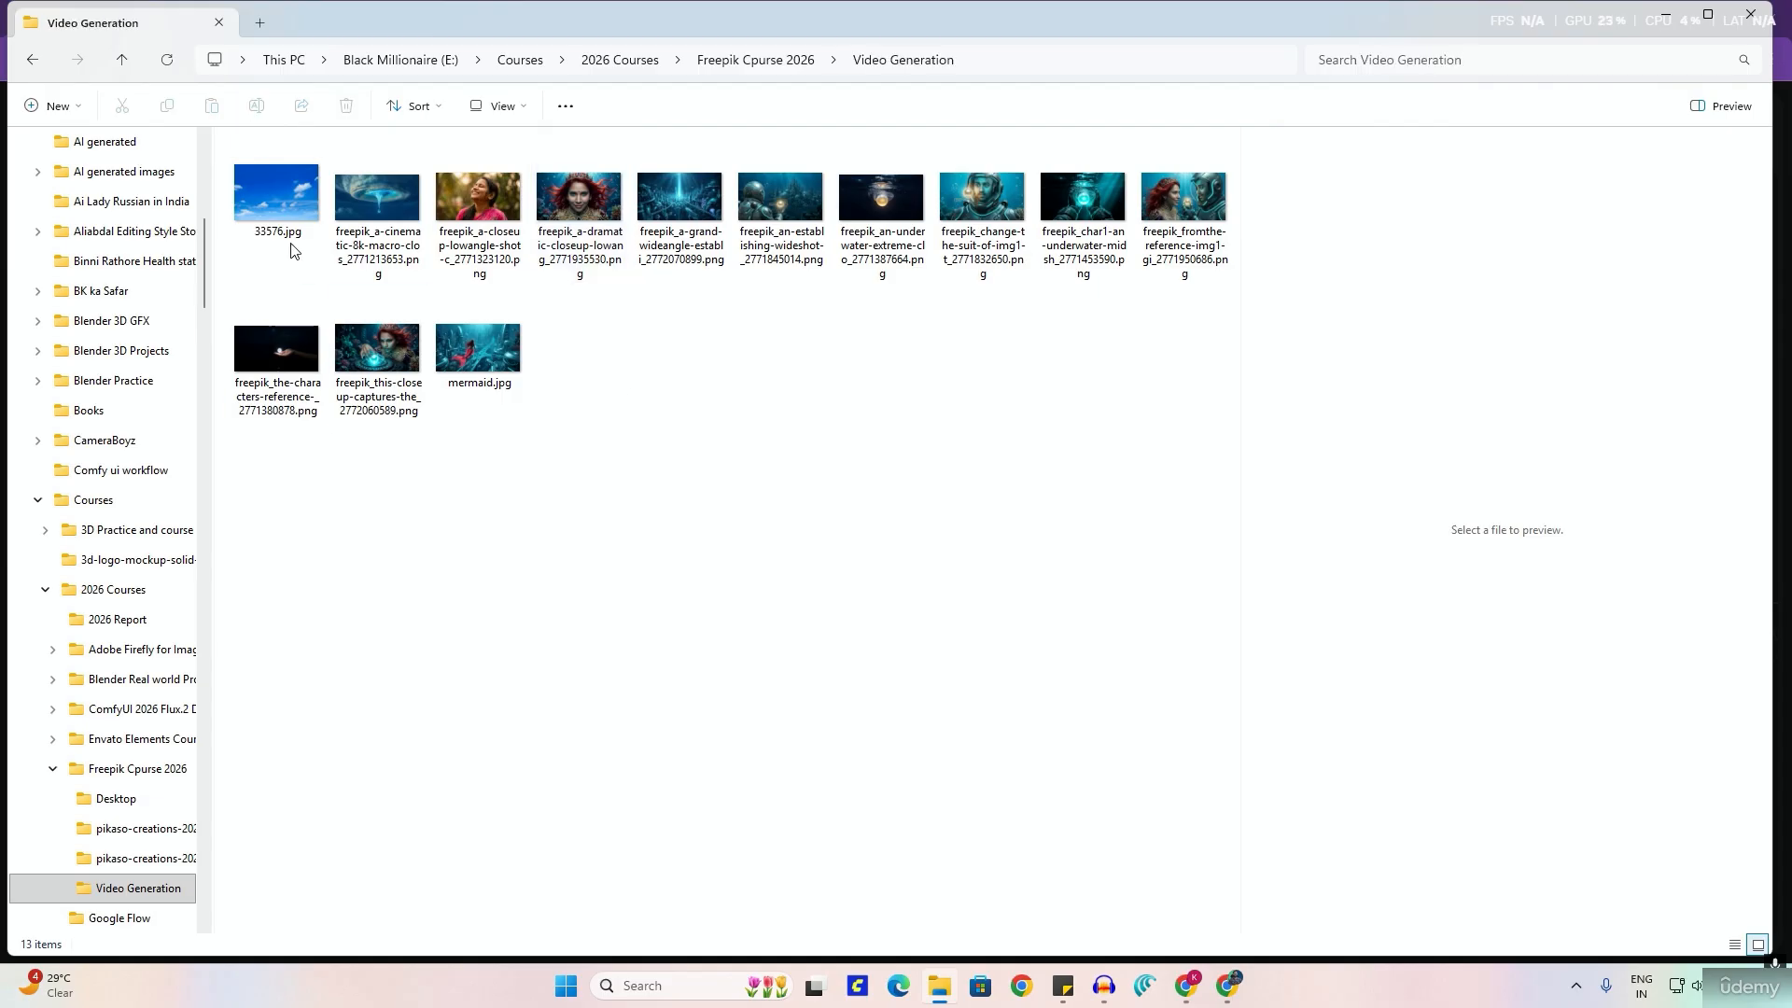
{"action": "left_click_drag", "start_coordinate": [386, 215], "coordinate": [456, 383]}
{"action": "key", "text": "alt+Tab"}
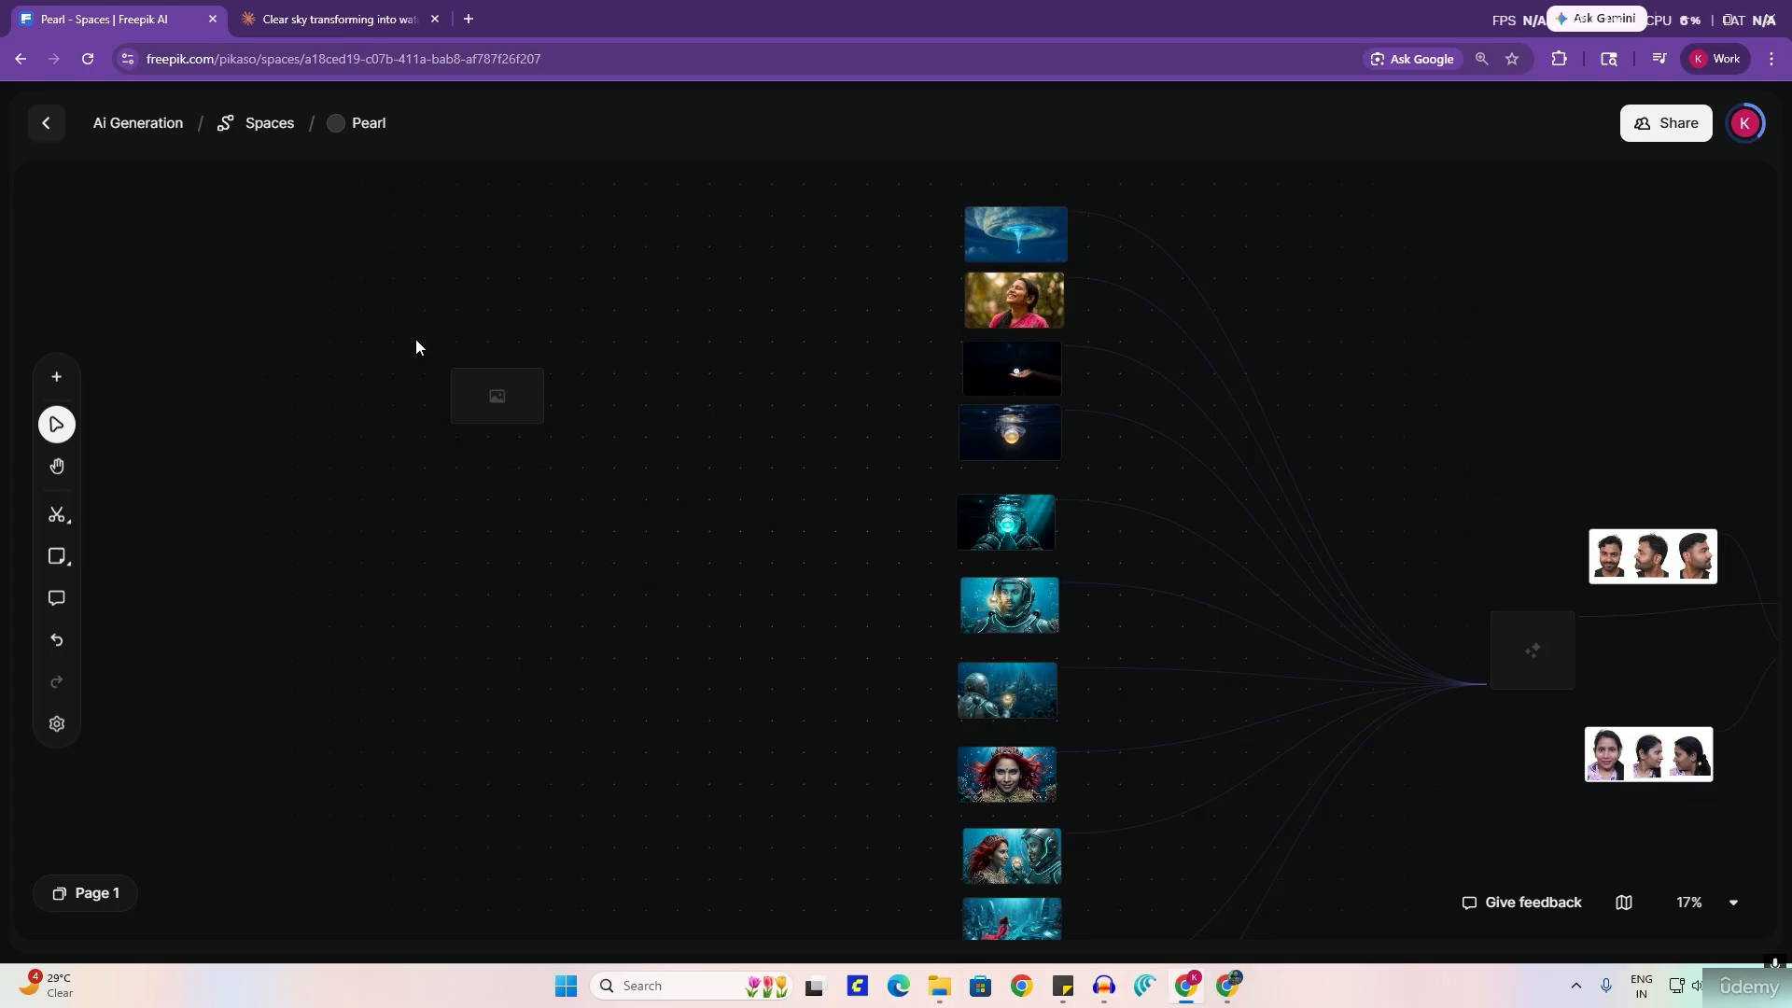
{"action": "scroll", "coordinate": [480, 400], "scroll_direction": "up", "scroll_amount": 5}
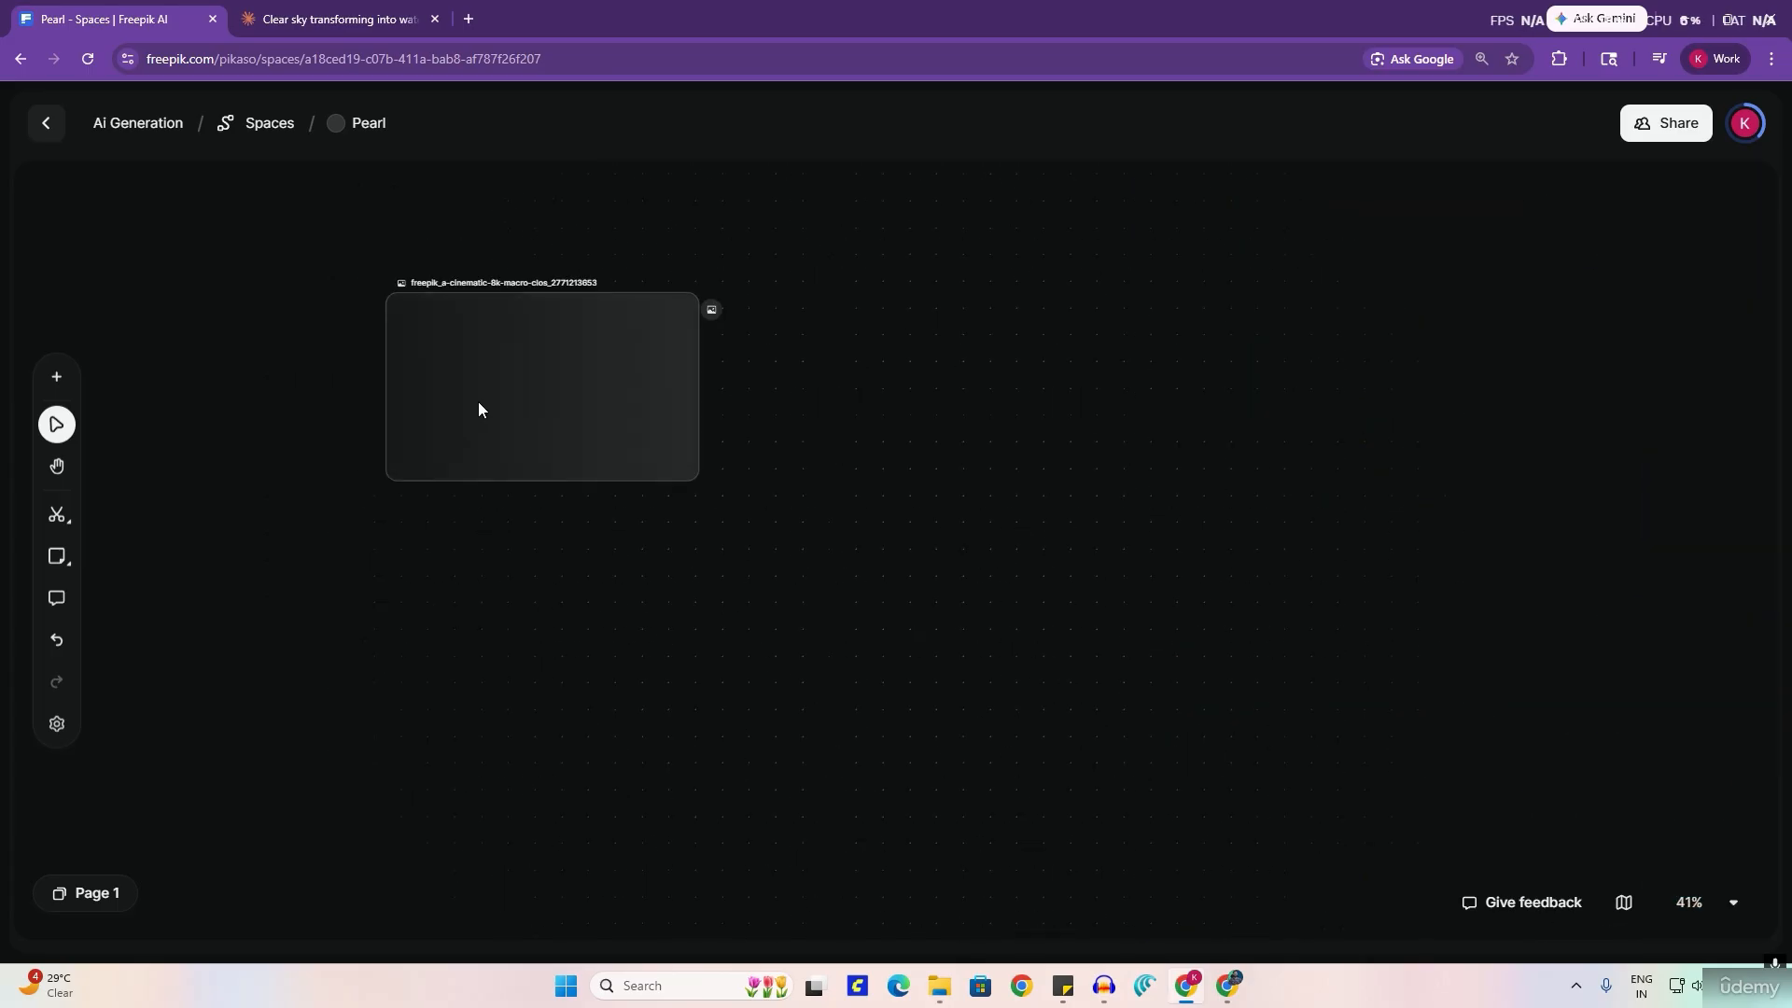
{"action": "scroll", "coordinate": [575, 411], "scroll_direction": "down", "scroll_amount": 4}
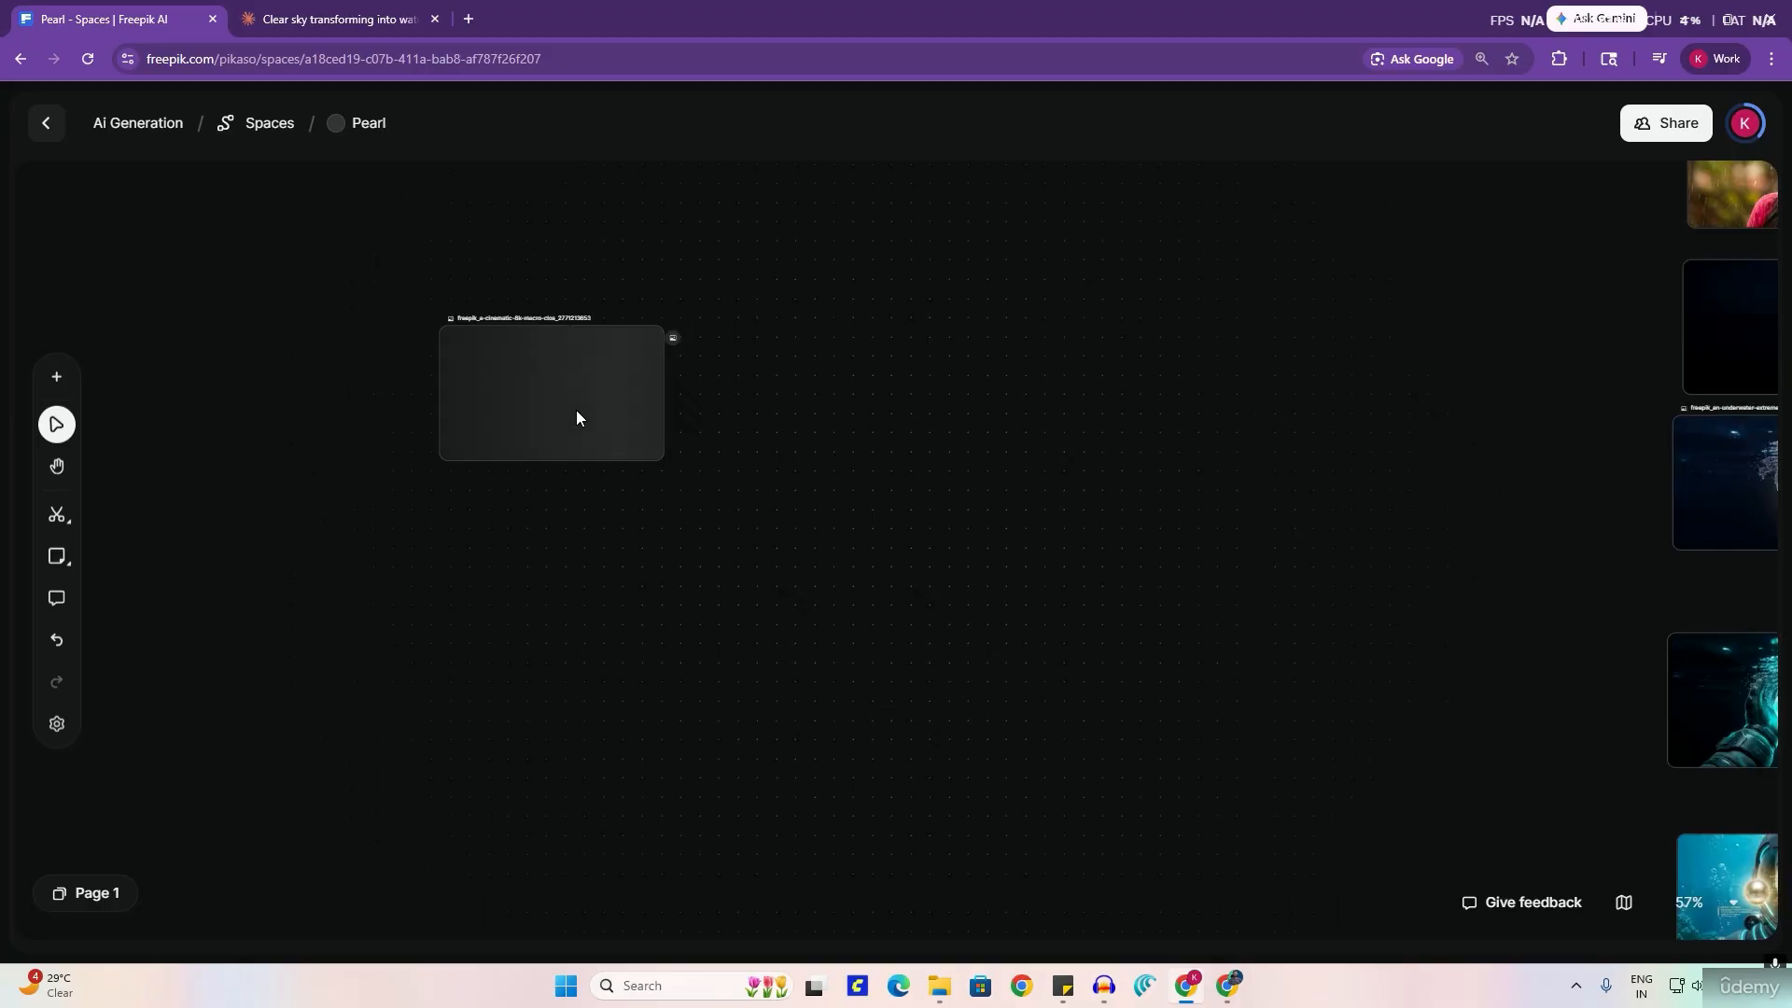
Step: Compare the newly added vortex image with the one in the image column and delete the duplicate node
{"action": "left_click", "coordinate": [927, 581]}
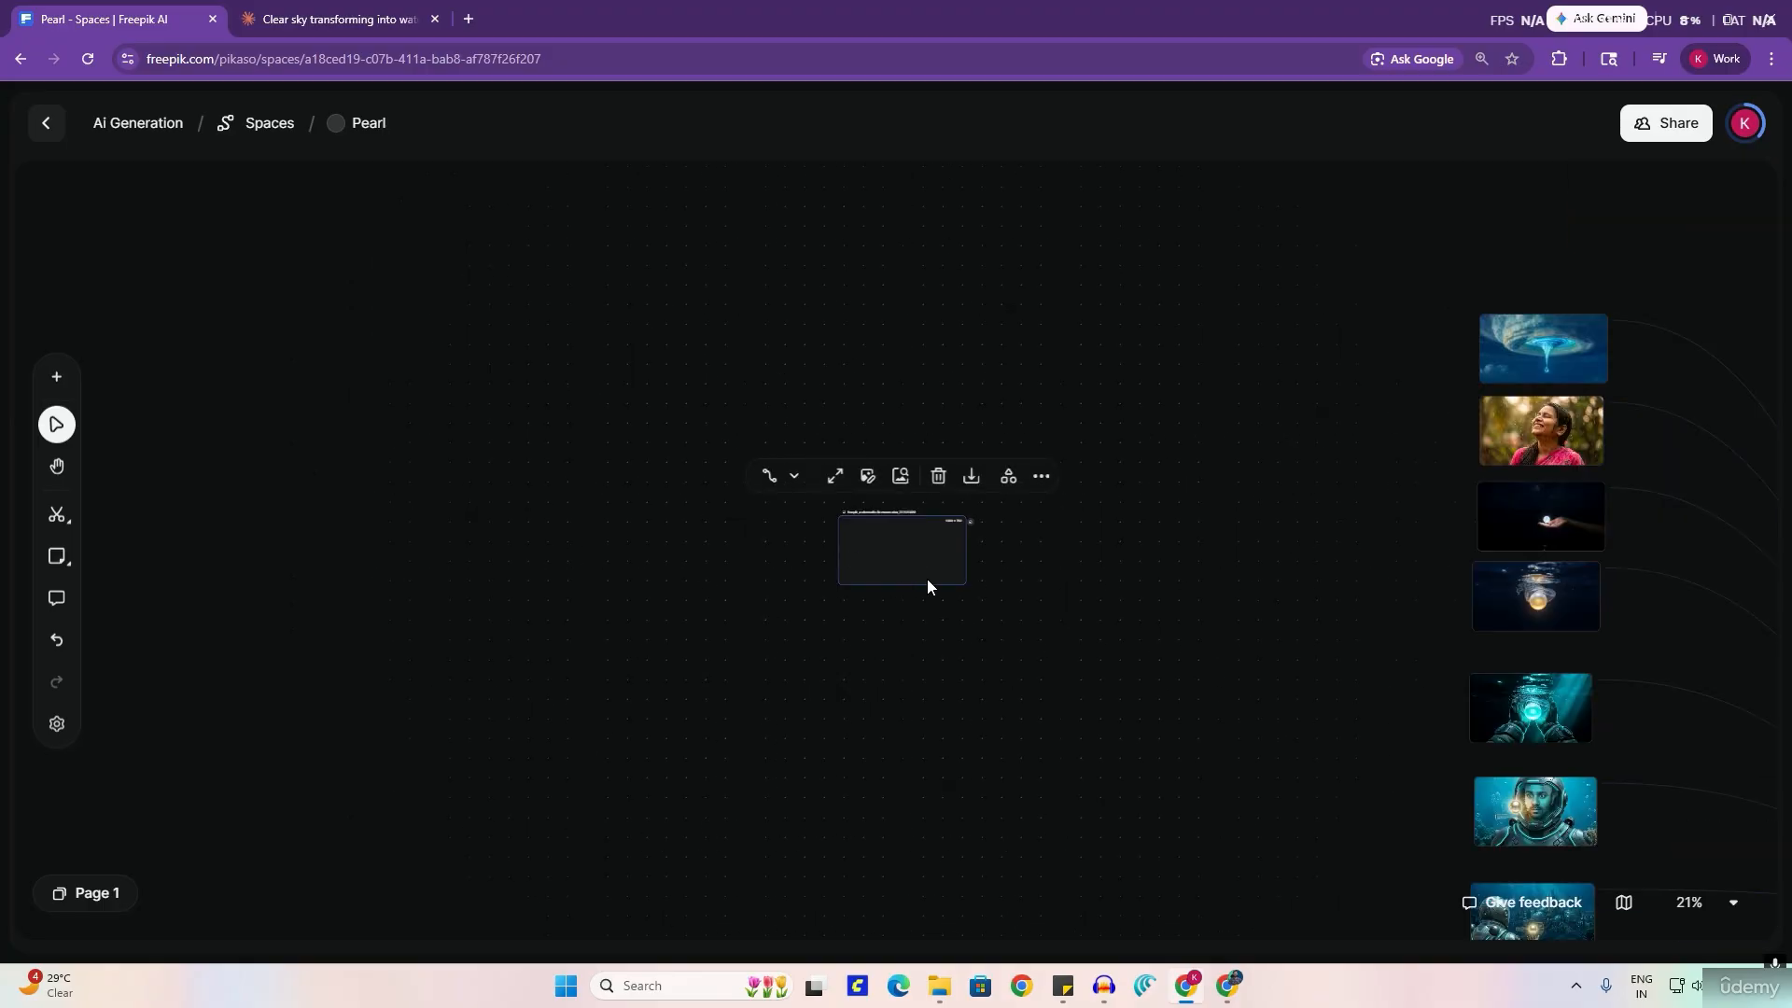
{"action": "left_click", "coordinate": [1525, 351]}
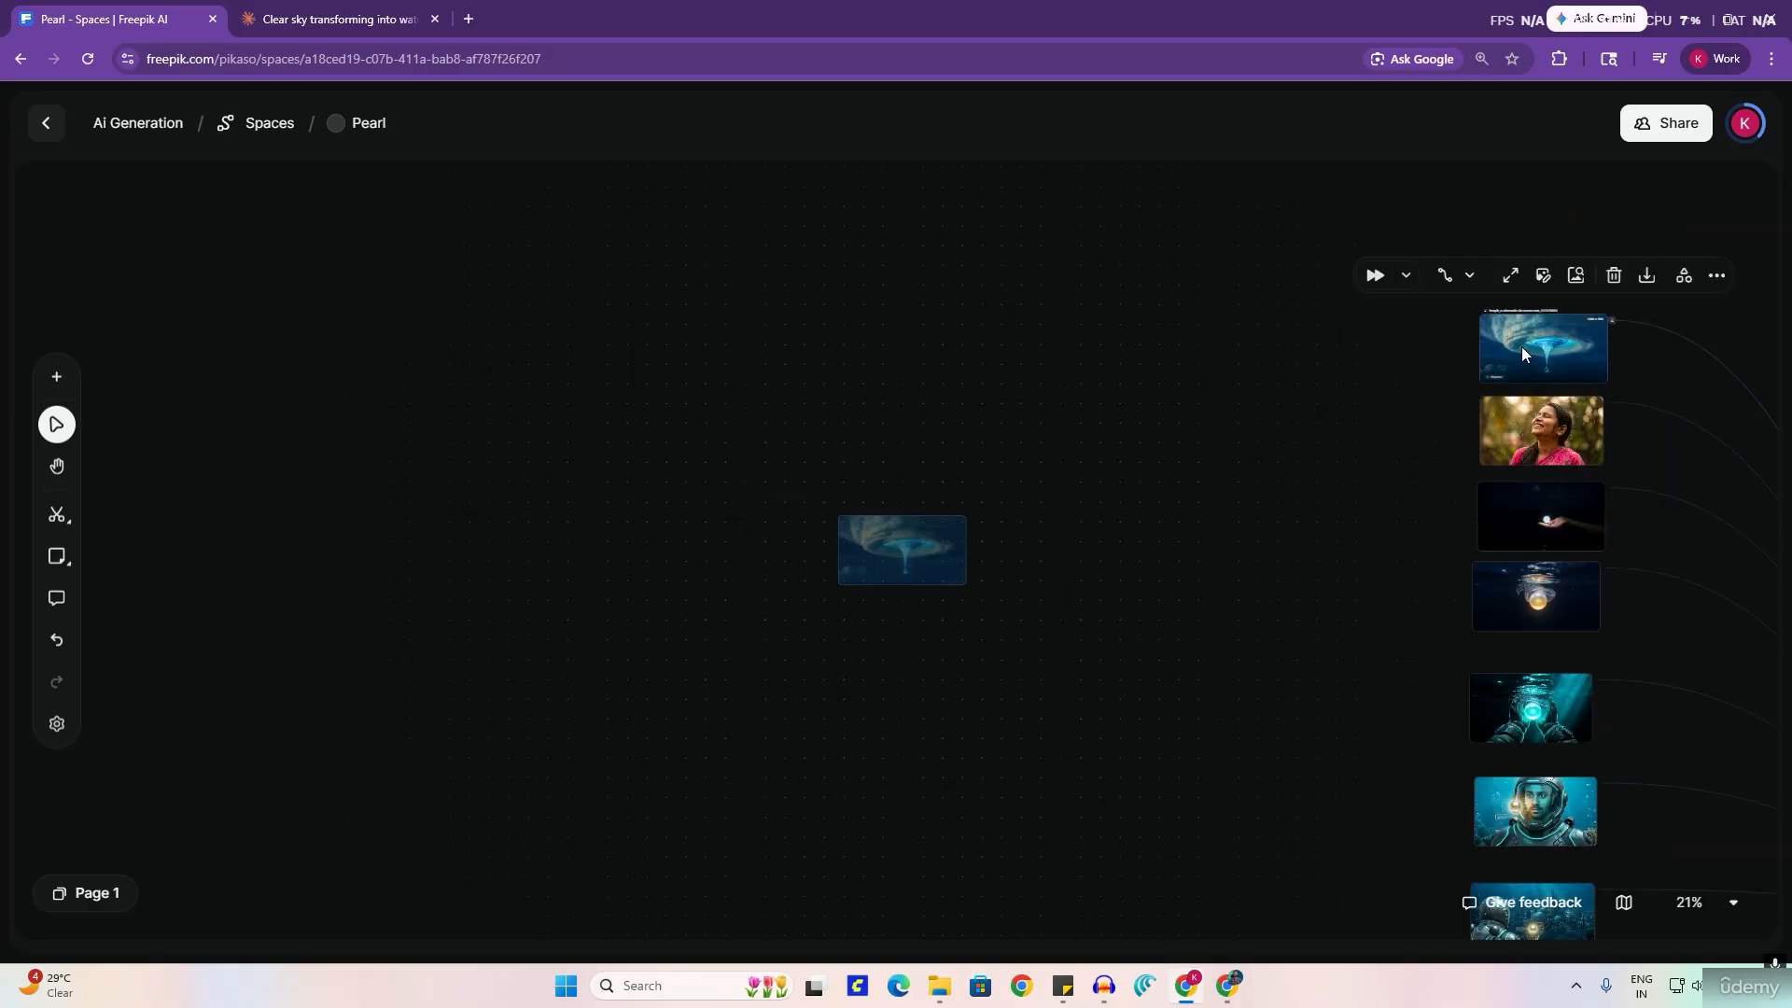
{"action": "left_click", "coordinate": [915, 544]}
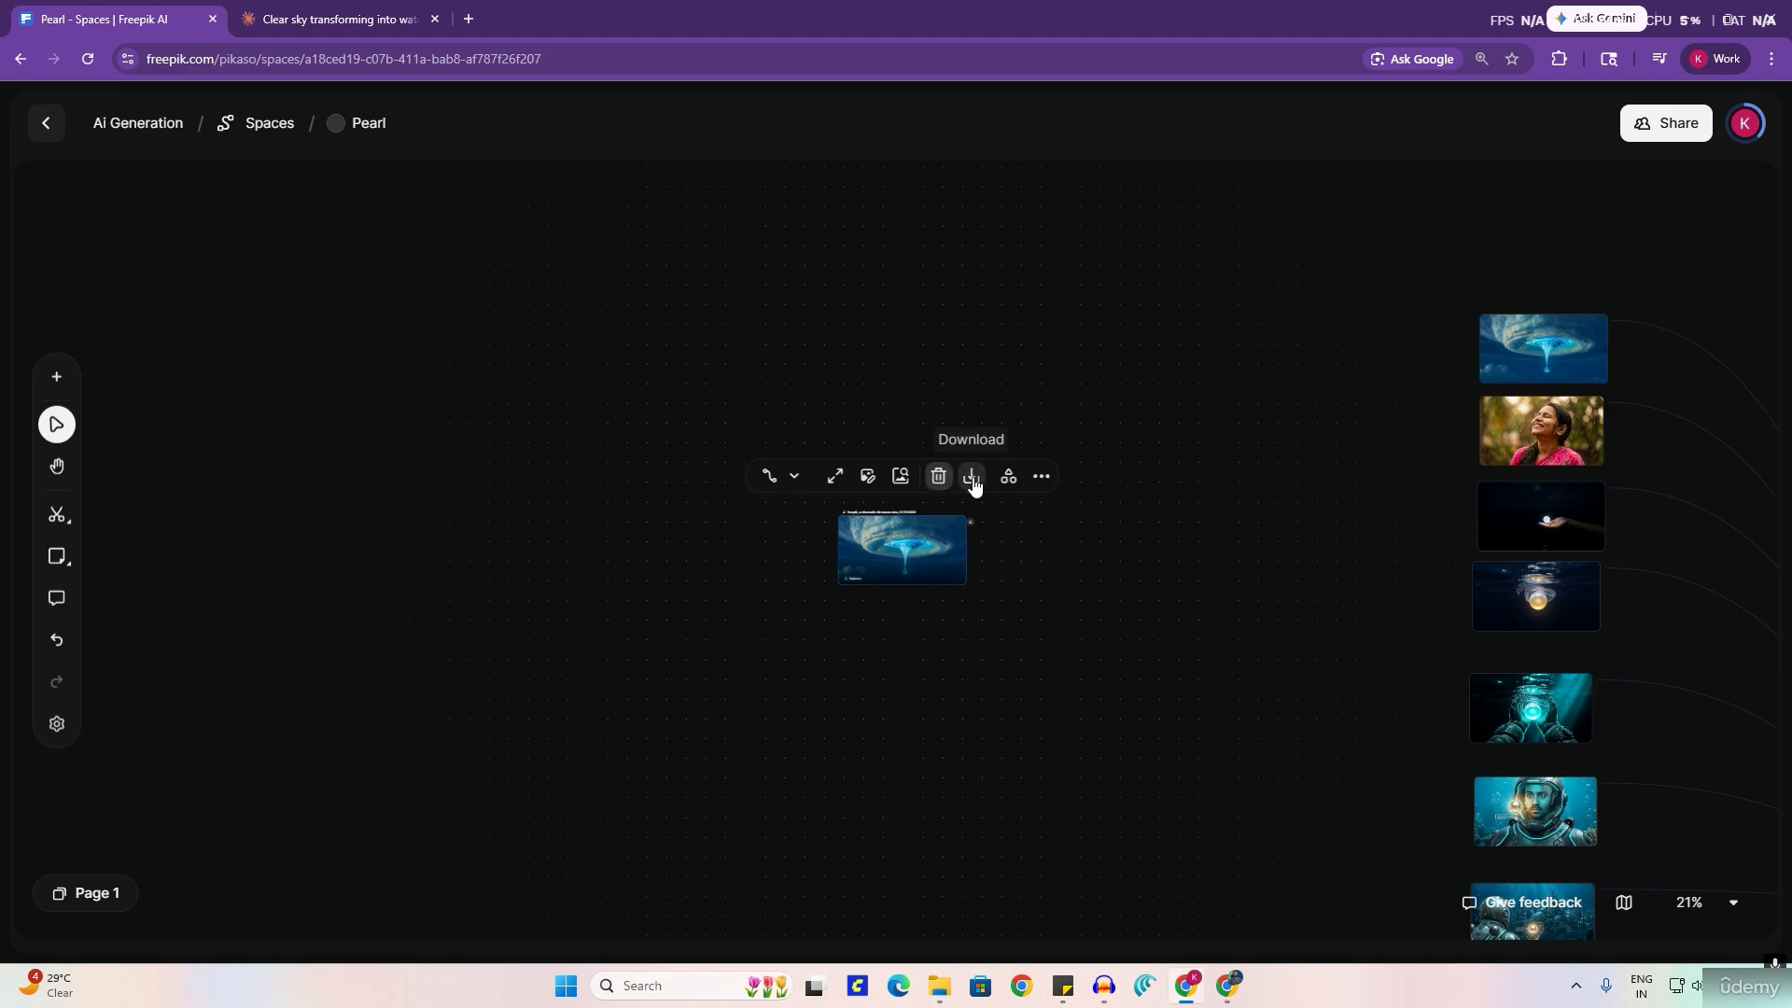
{"action": "left_click", "coordinate": [940, 477]}
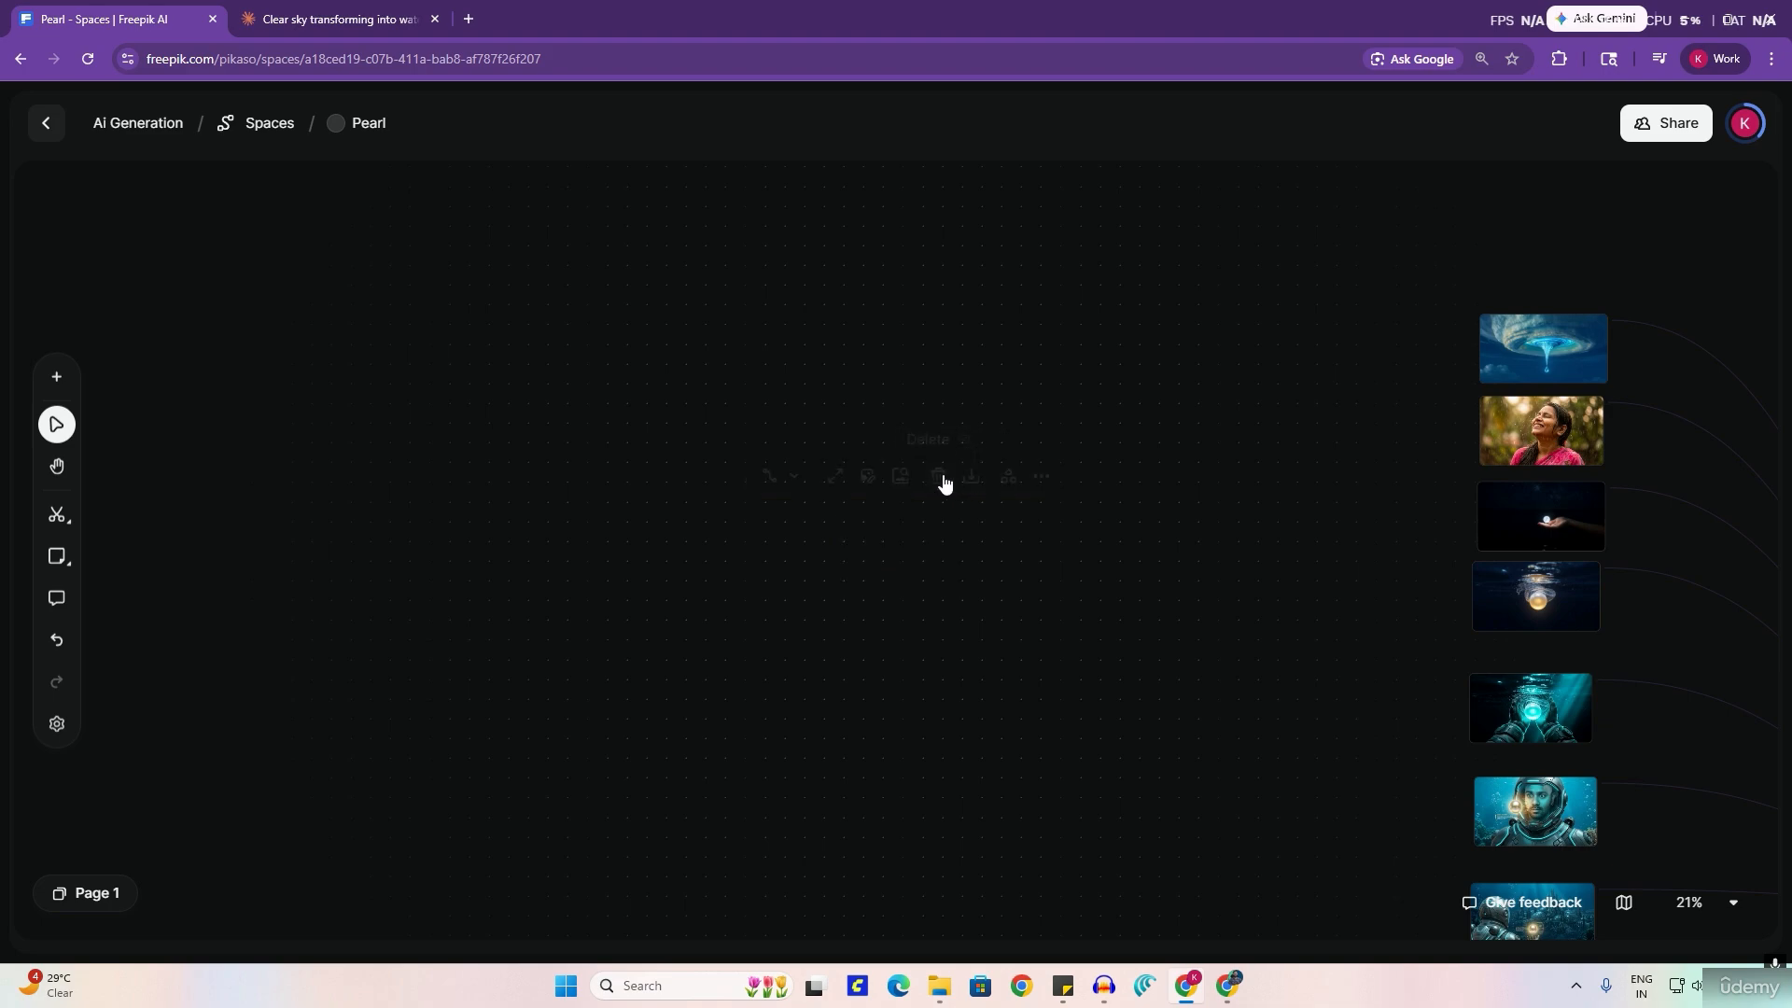
Step: Examine how the column of images feeds Assistant #1, its generated shot prompts, and the basic node types available
{"action": "left_click_drag", "start_coordinate": [1305, 597], "coordinate": [569, 437]}
{"action": "scroll", "coordinate": [719, 467], "scroll_direction": "down", "scroll_amount": 4}
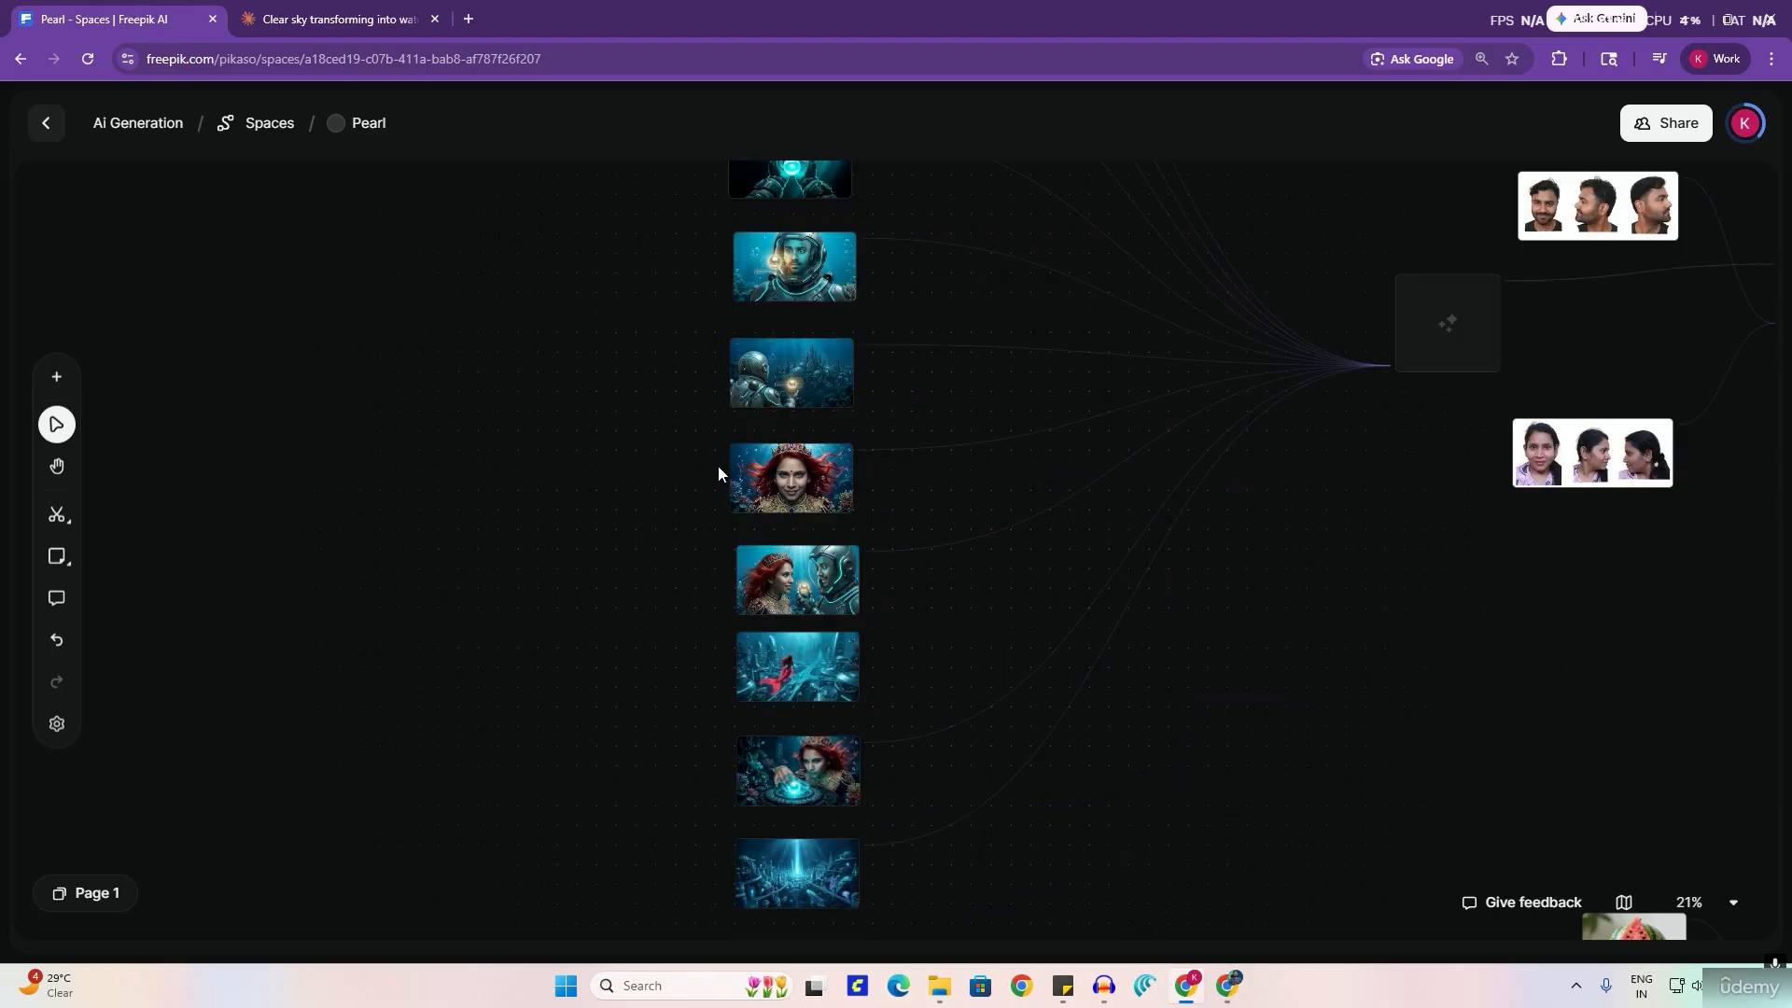
{"action": "scroll", "coordinate": [845, 448], "scroll_direction": "down", "scroll_amount": 2}
{"action": "scroll", "coordinate": [854, 448], "scroll_direction": "down", "scroll_amount": 2}
{"action": "scroll", "coordinate": [859, 382], "scroll_direction": "up", "scroll_amount": 2}
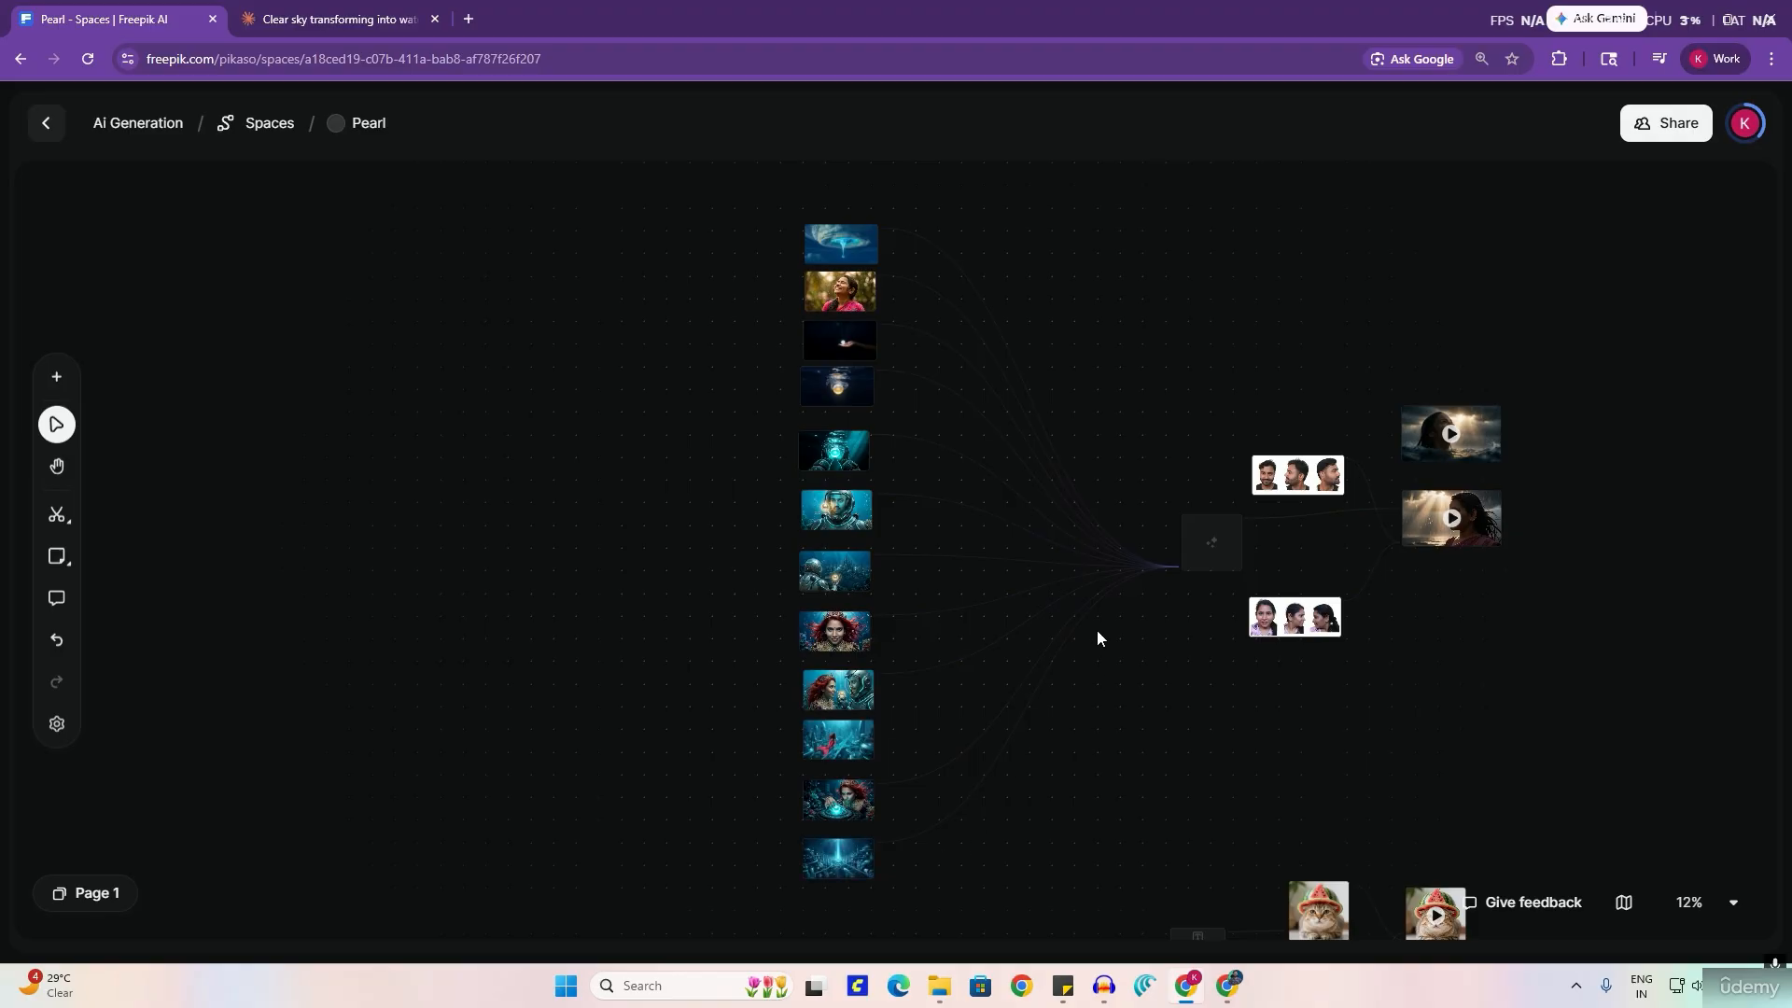
{"action": "scroll", "coordinate": [1120, 610], "scroll_direction": "up", "scroll_amount": 1}
{"action": "scroll", "coordinate": [1116, 608], "scroll_direction": "up", "scroll_amount": 3}
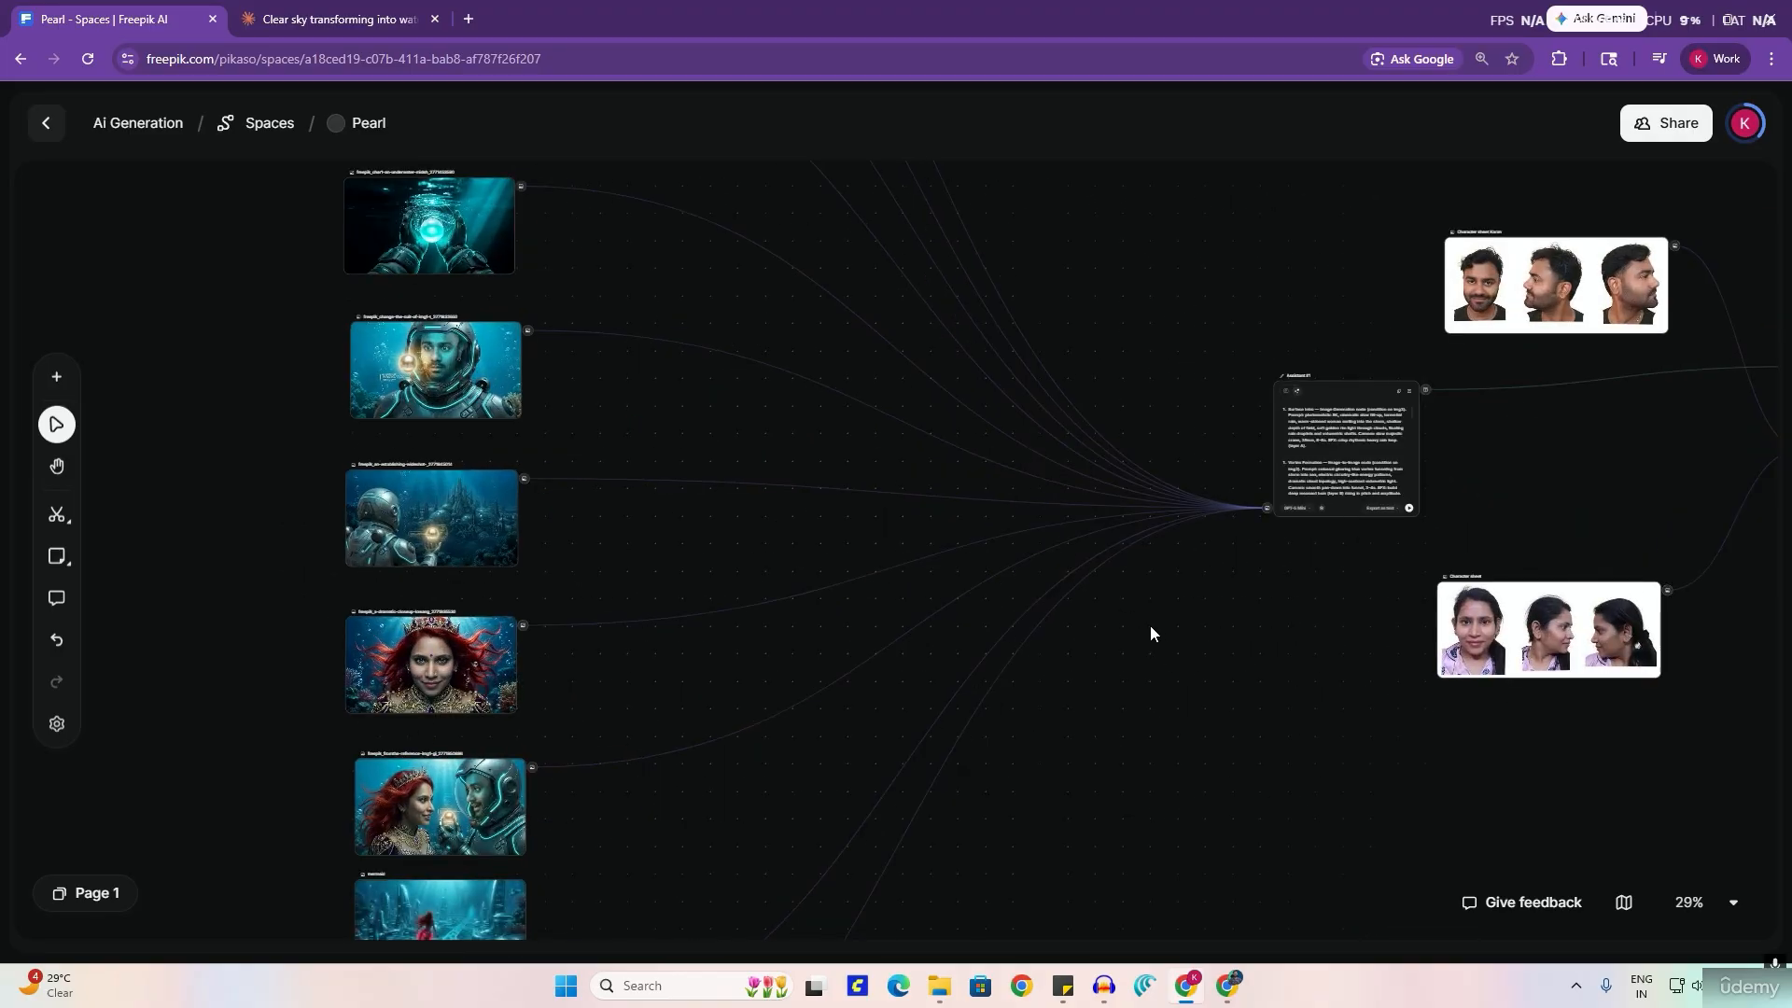
{"action": "left_click_drag", "start_coordinate": [1165, 620], "coordinate": [852, 780]}
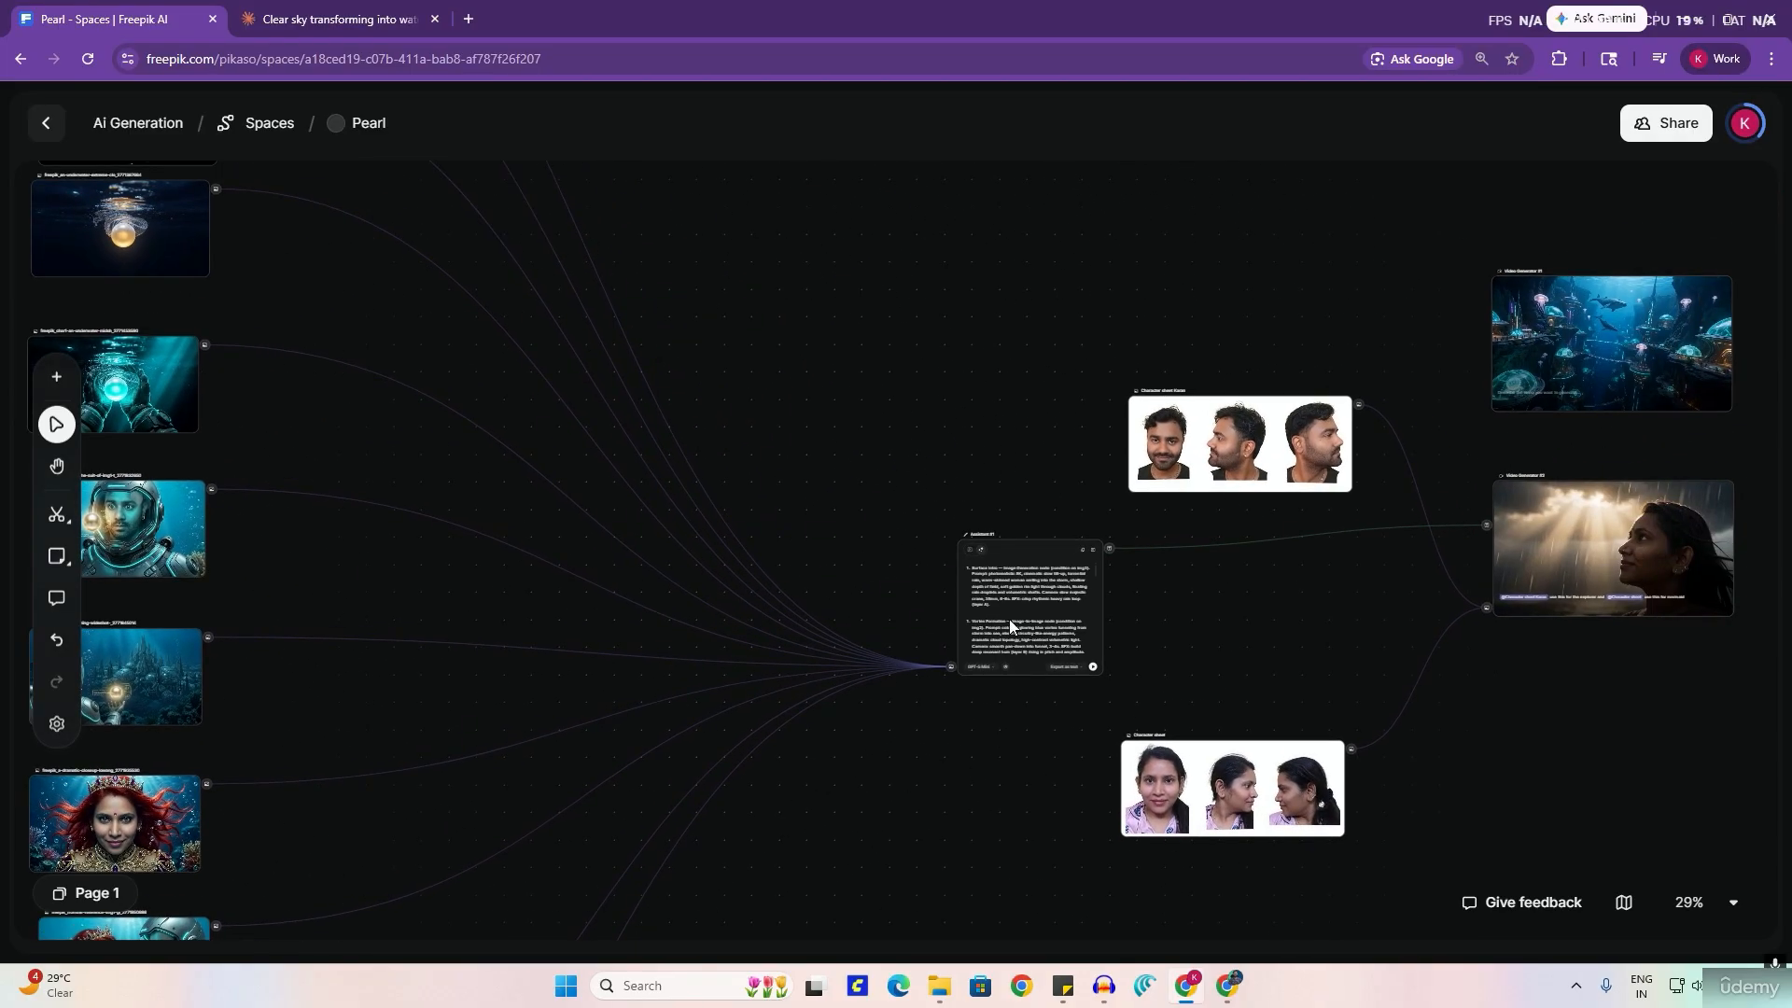
{"action": "scroll", "coordinate": [1004, 588], "scroll_direction": "up", "scroll_amount": 2}
{"action": "scroll", "coordinate": [997, 579], "scroll_direction": "up", "scroll_amount": 3}
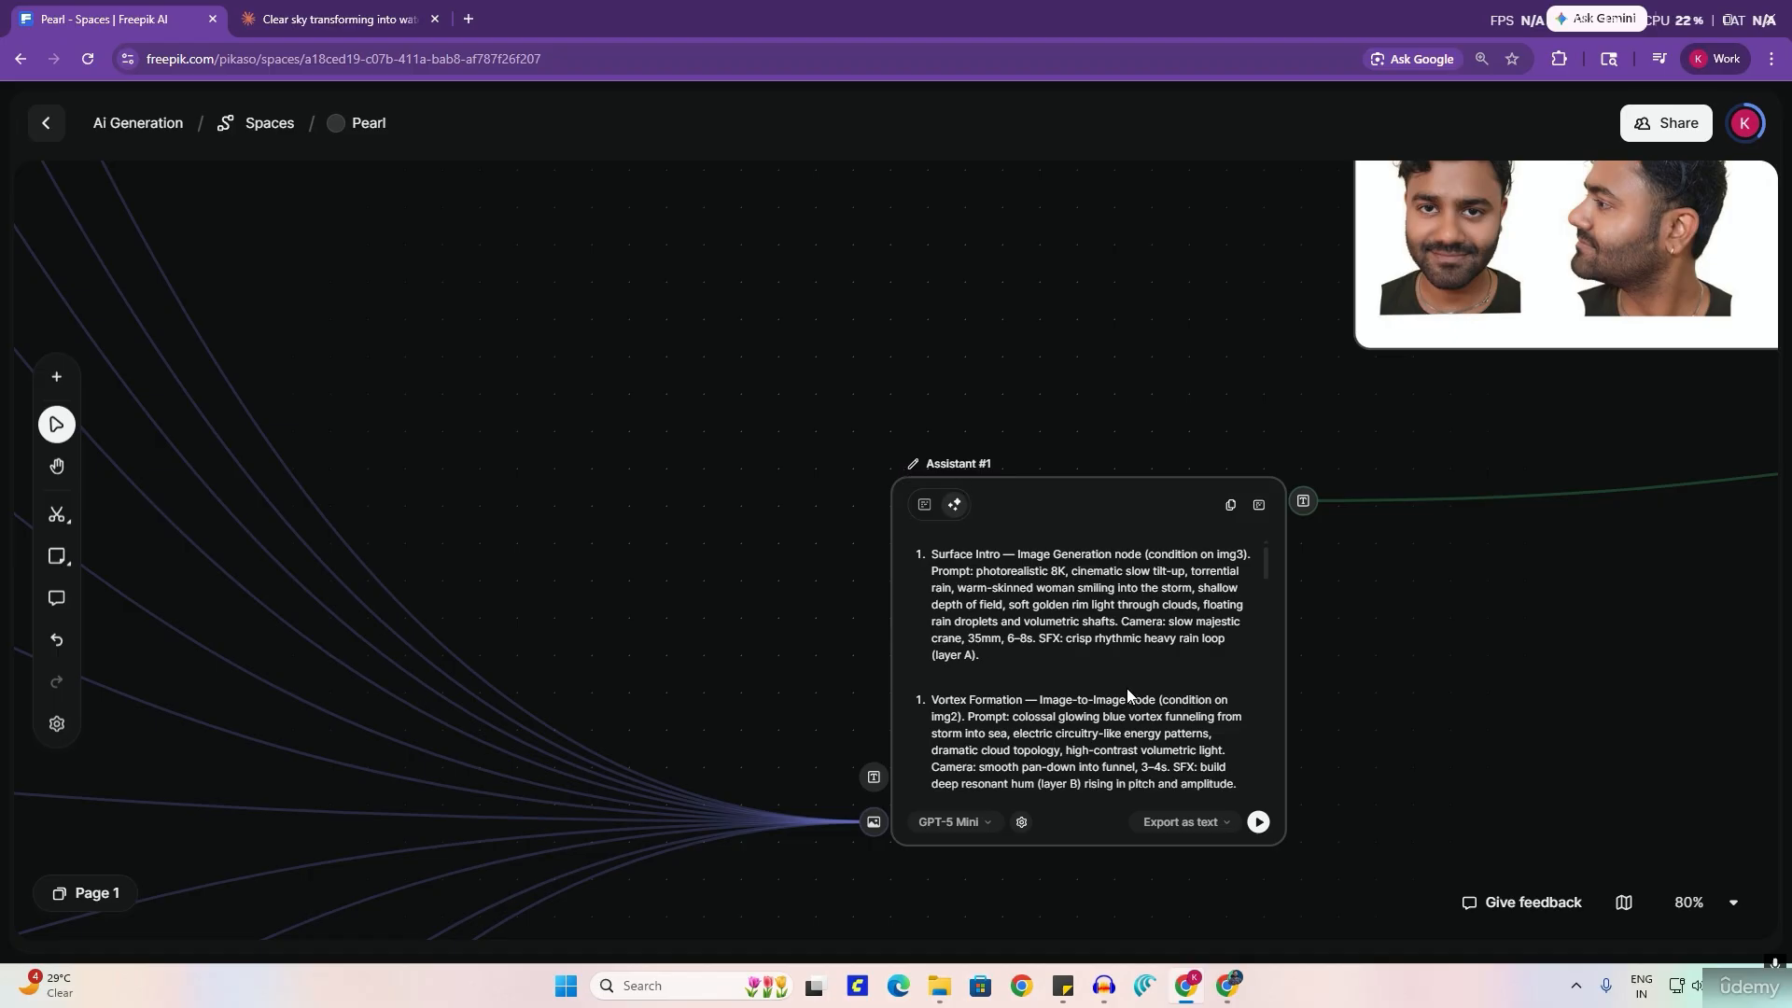
{"action": "scroll", "coordinate": [998, 616], "scroll_direction": "down", "scroll_amount": 5}
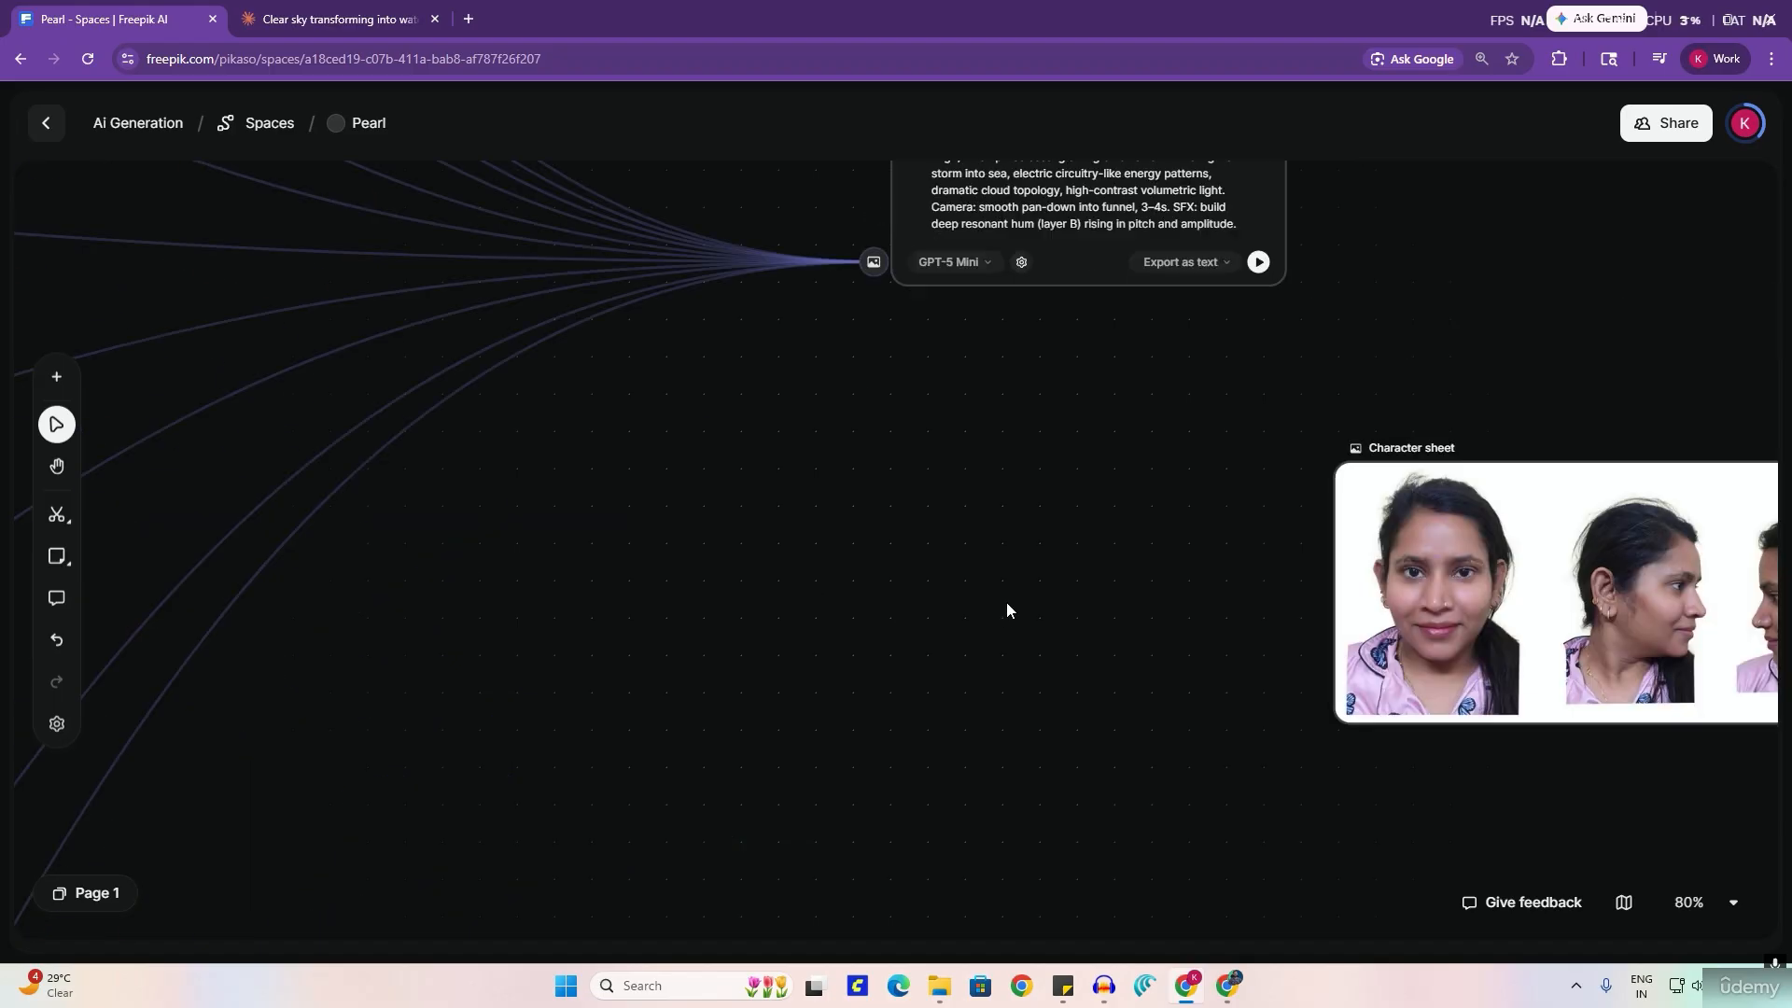
{"action": "scroll", "coordinate": [1090, 569], "scroll_direction": "down", "scroll_amount": 1}
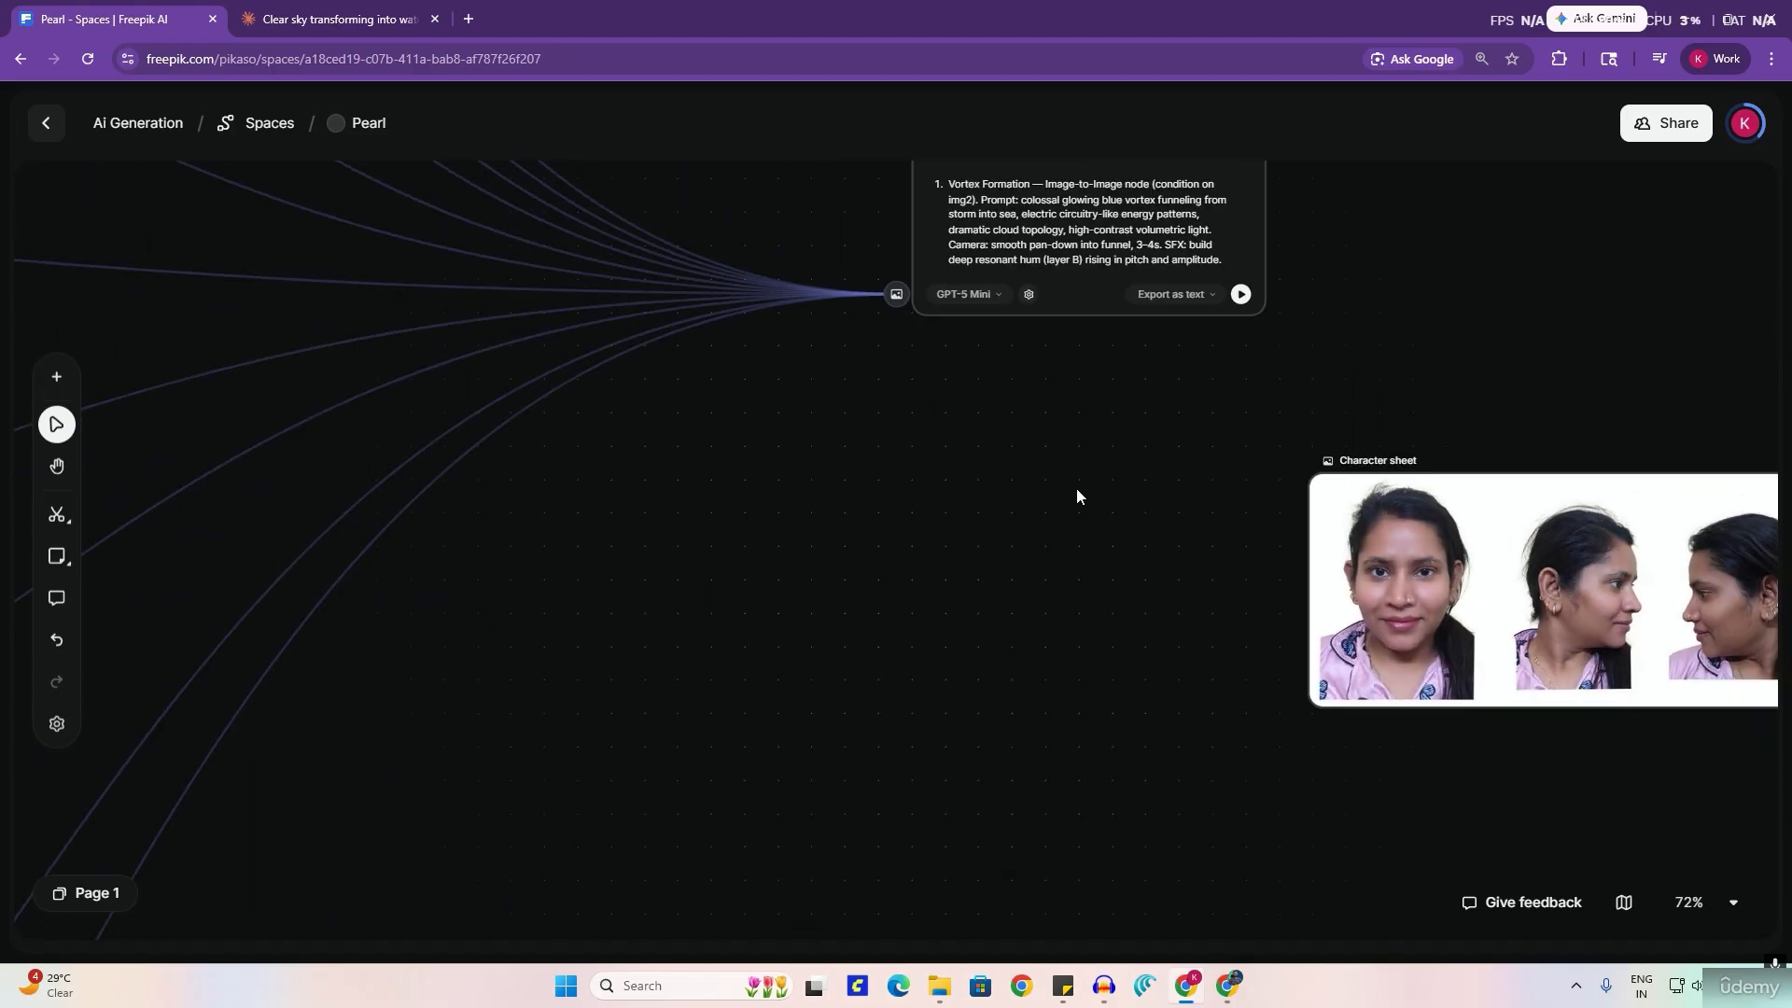
{"action": "scroll", "coordinate": [1077, 489], "scroll_direction": "down", "scroll_amount": 3}
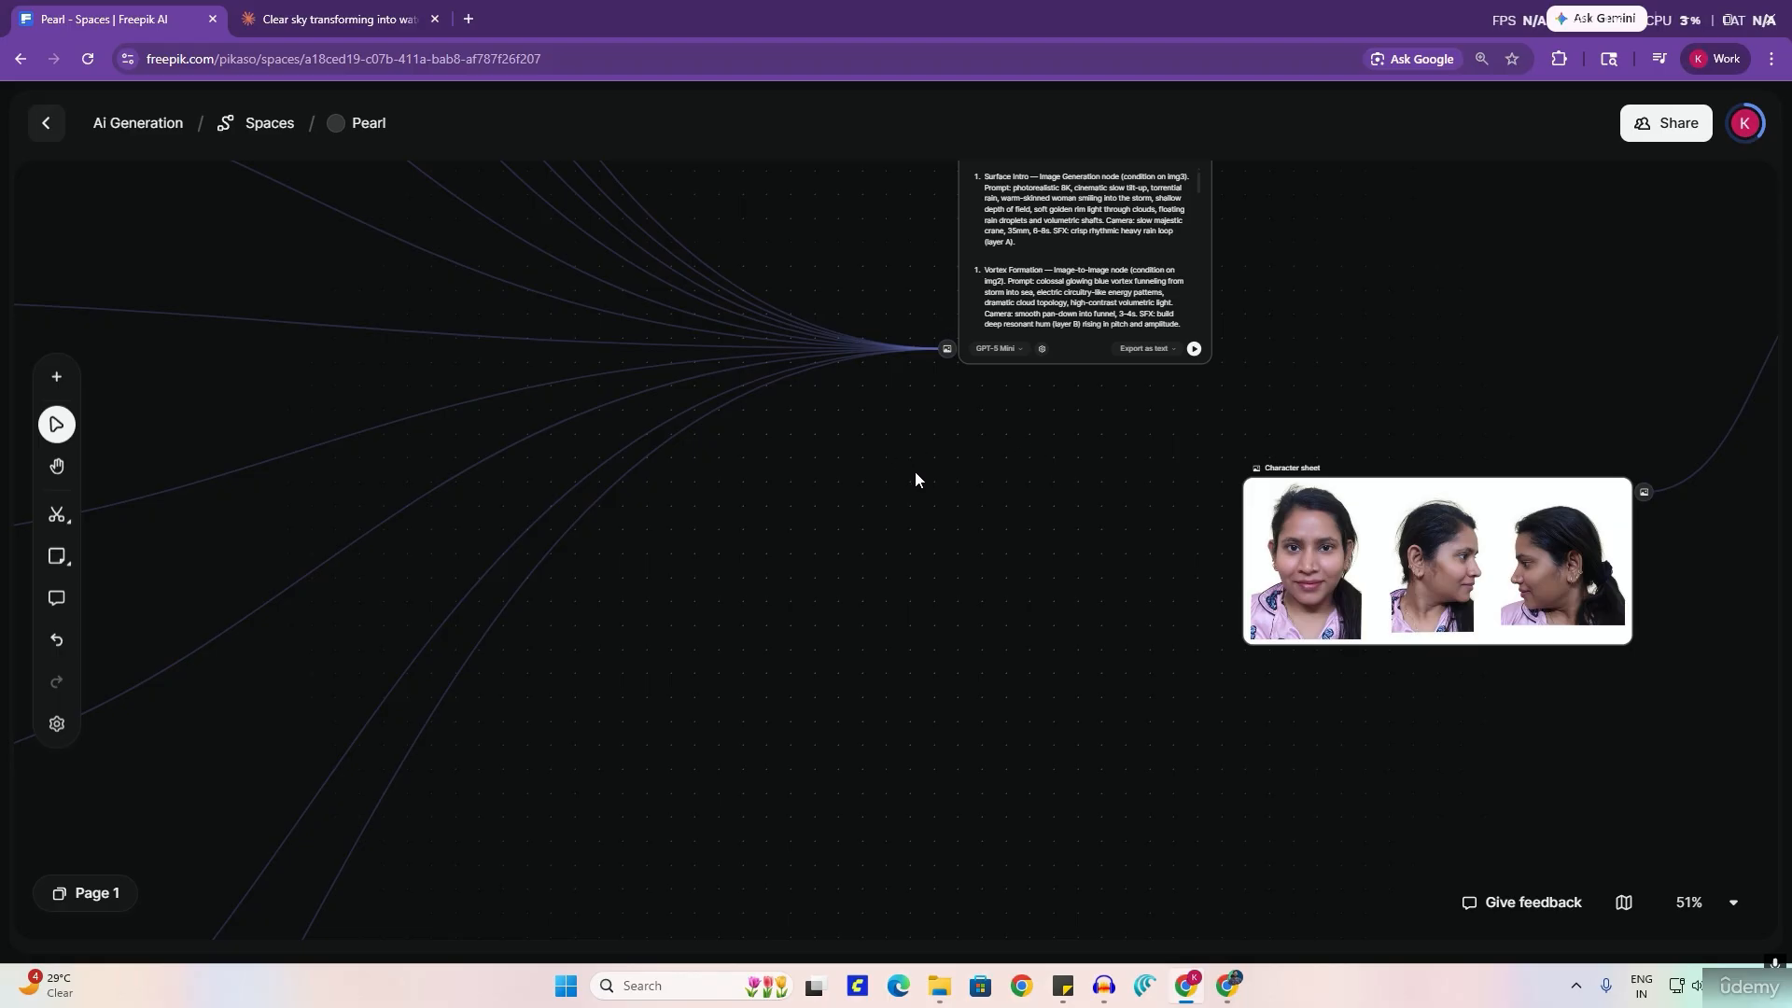
{"action": "left_click", "coordinate": [56, 377]}
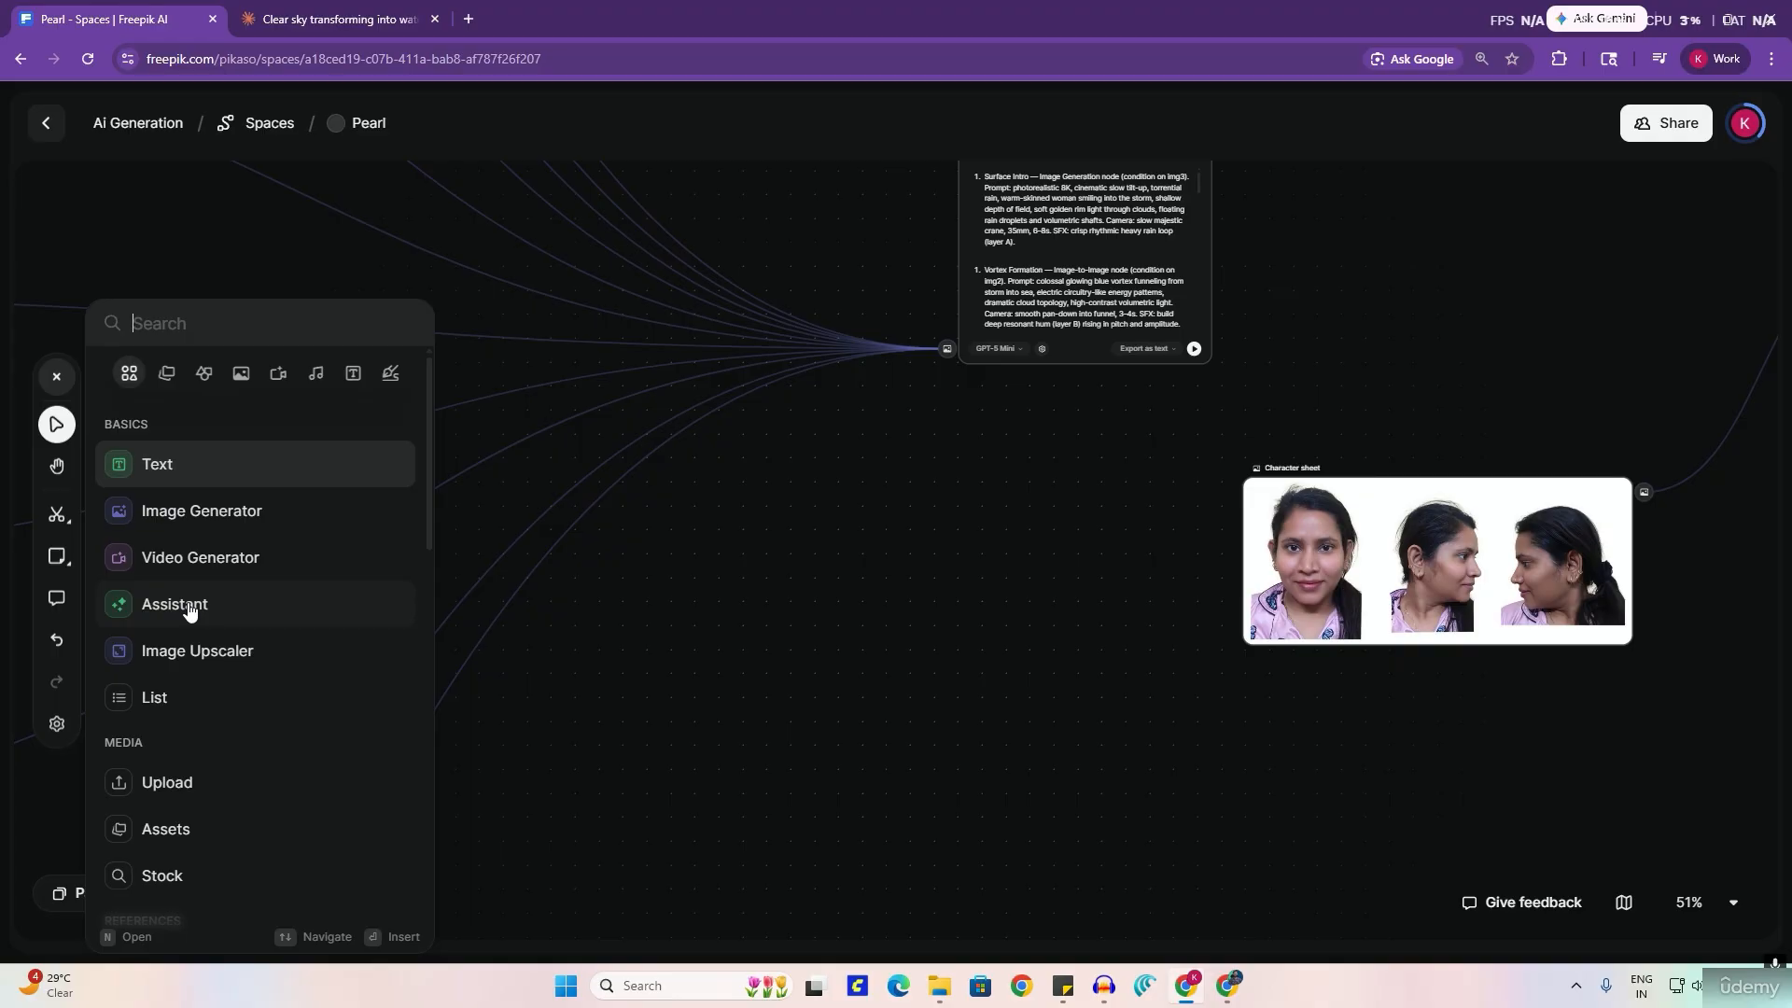
{"action": "left_click", "coordinate": [1007, 608]}
Step: Inspect the generated cat video in Video Generator #3 up close and review its connected nodes
{"action": "scroll", "coordinate": [1007, 607], "scroll_direction": "down", "scroll_amount": 6}
{"action": "left_click_drag", "start_coordinate": [1232, 803], "coordinate": [977, 284]}
{"action": "left_click_drag", "start_coordinate": [1089, 377], "coordinate": [1213, 768]}
{"action": "left_click_drag", "start_coordinate": [1100, 623], "coordinate": [907, 295]}
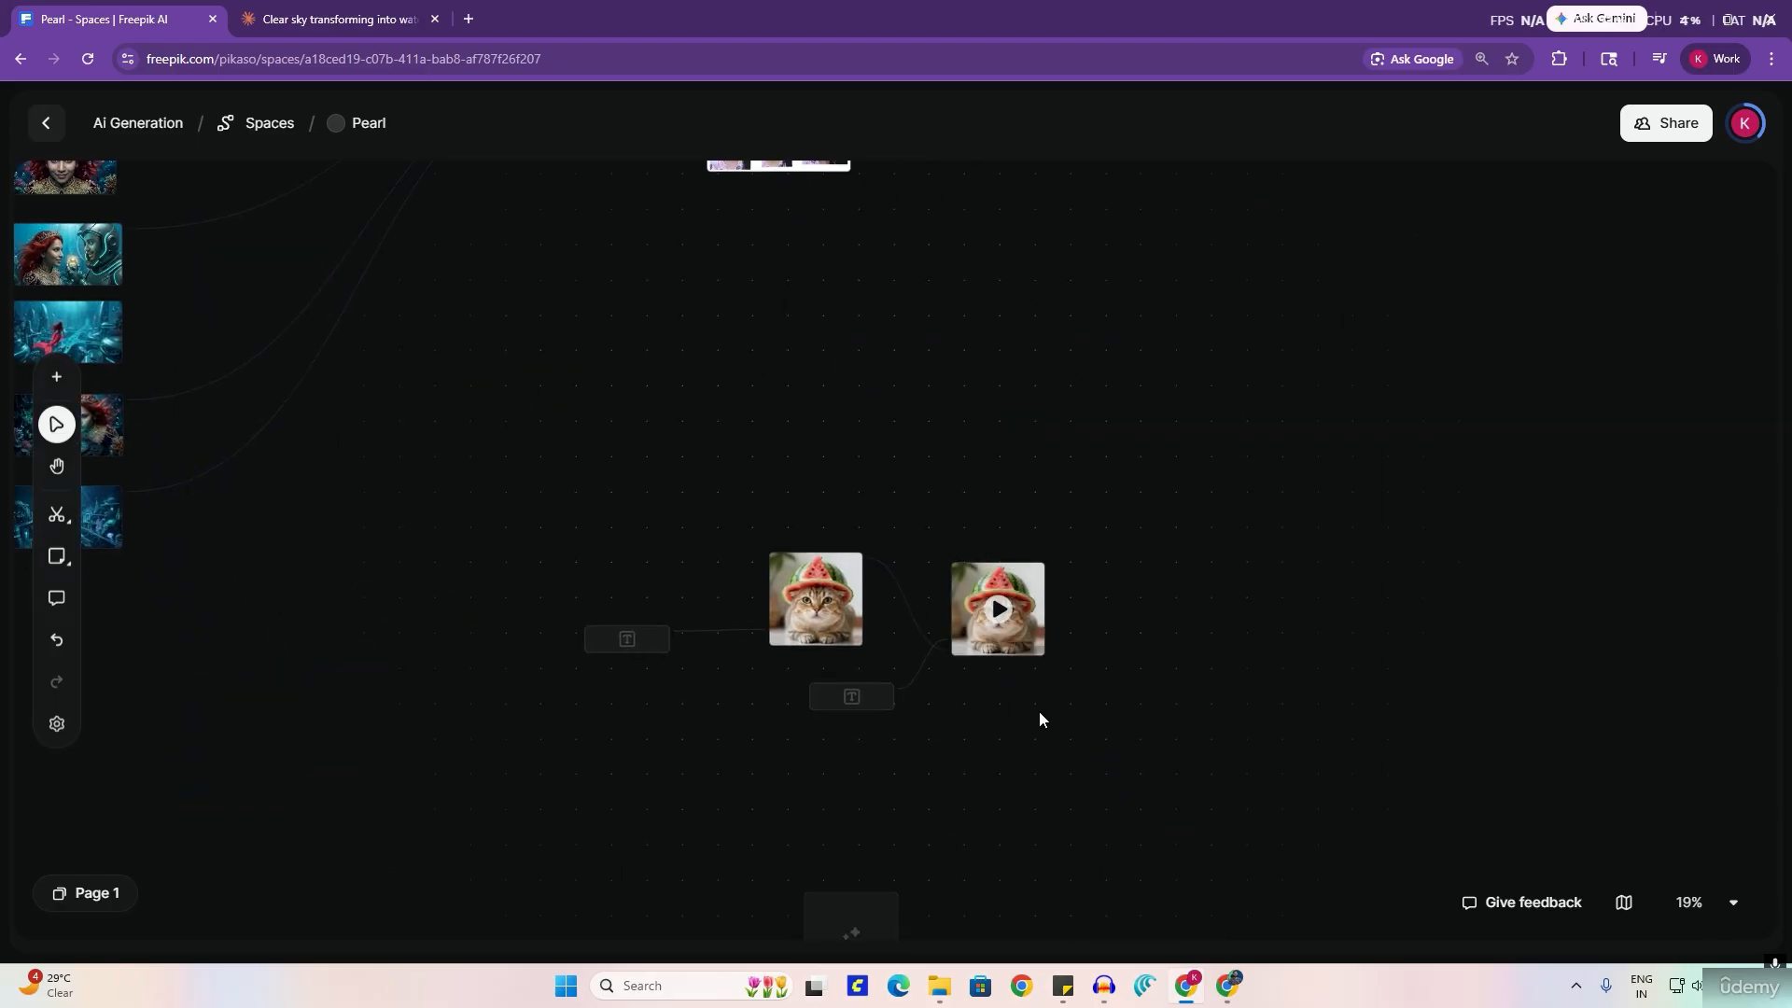
{"action": "scroll", "coordinate": [1039, 711], "scroll_direction": "up", "scroll_amount": 8}
{"action": "scroll", "coordinate": [1459, 619], "scroll_direction": "up", "scroll_amount": 3}
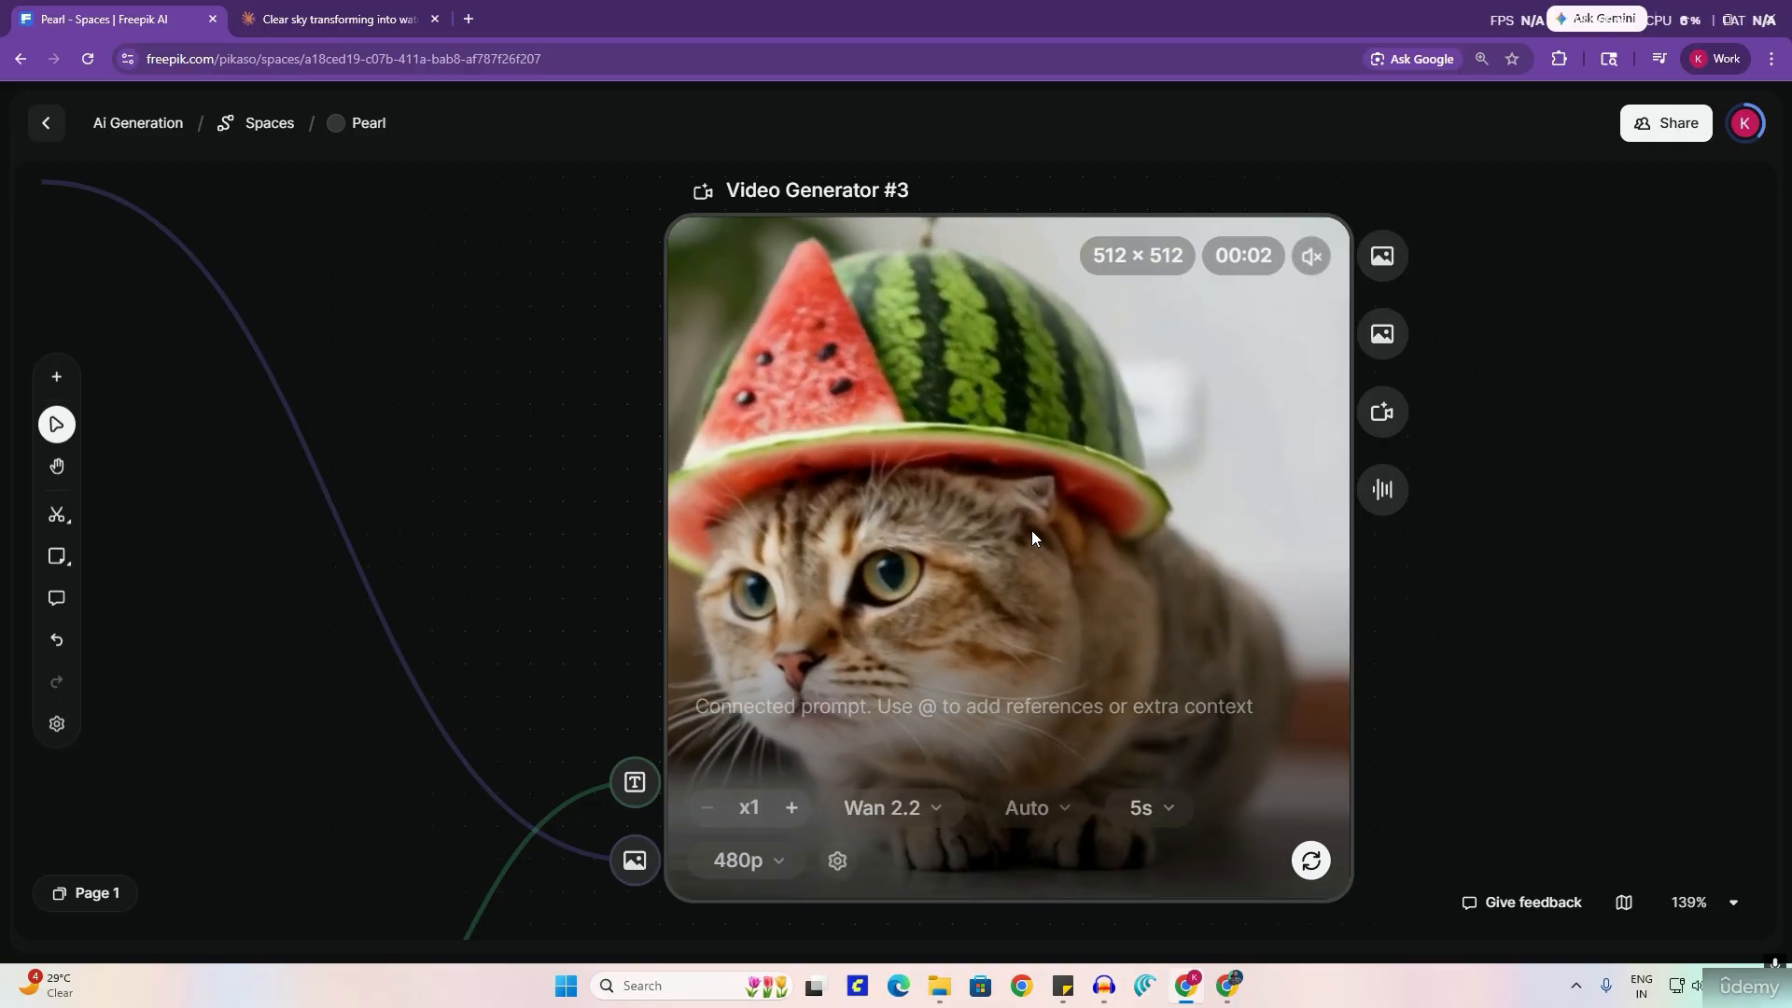
{"action": "scroll", "coordinate": [1033, 530], "scroll_direction": "down", "scroll_amount": 6}
{"action": "scroll", "coordinate": [1269, 476], "scroll_direction": "up", "scroll_amount": 2}
{"action": "scroll", "coordinate": [1383, 499], "scroll_direction": "down", "scroll_amount": 9}
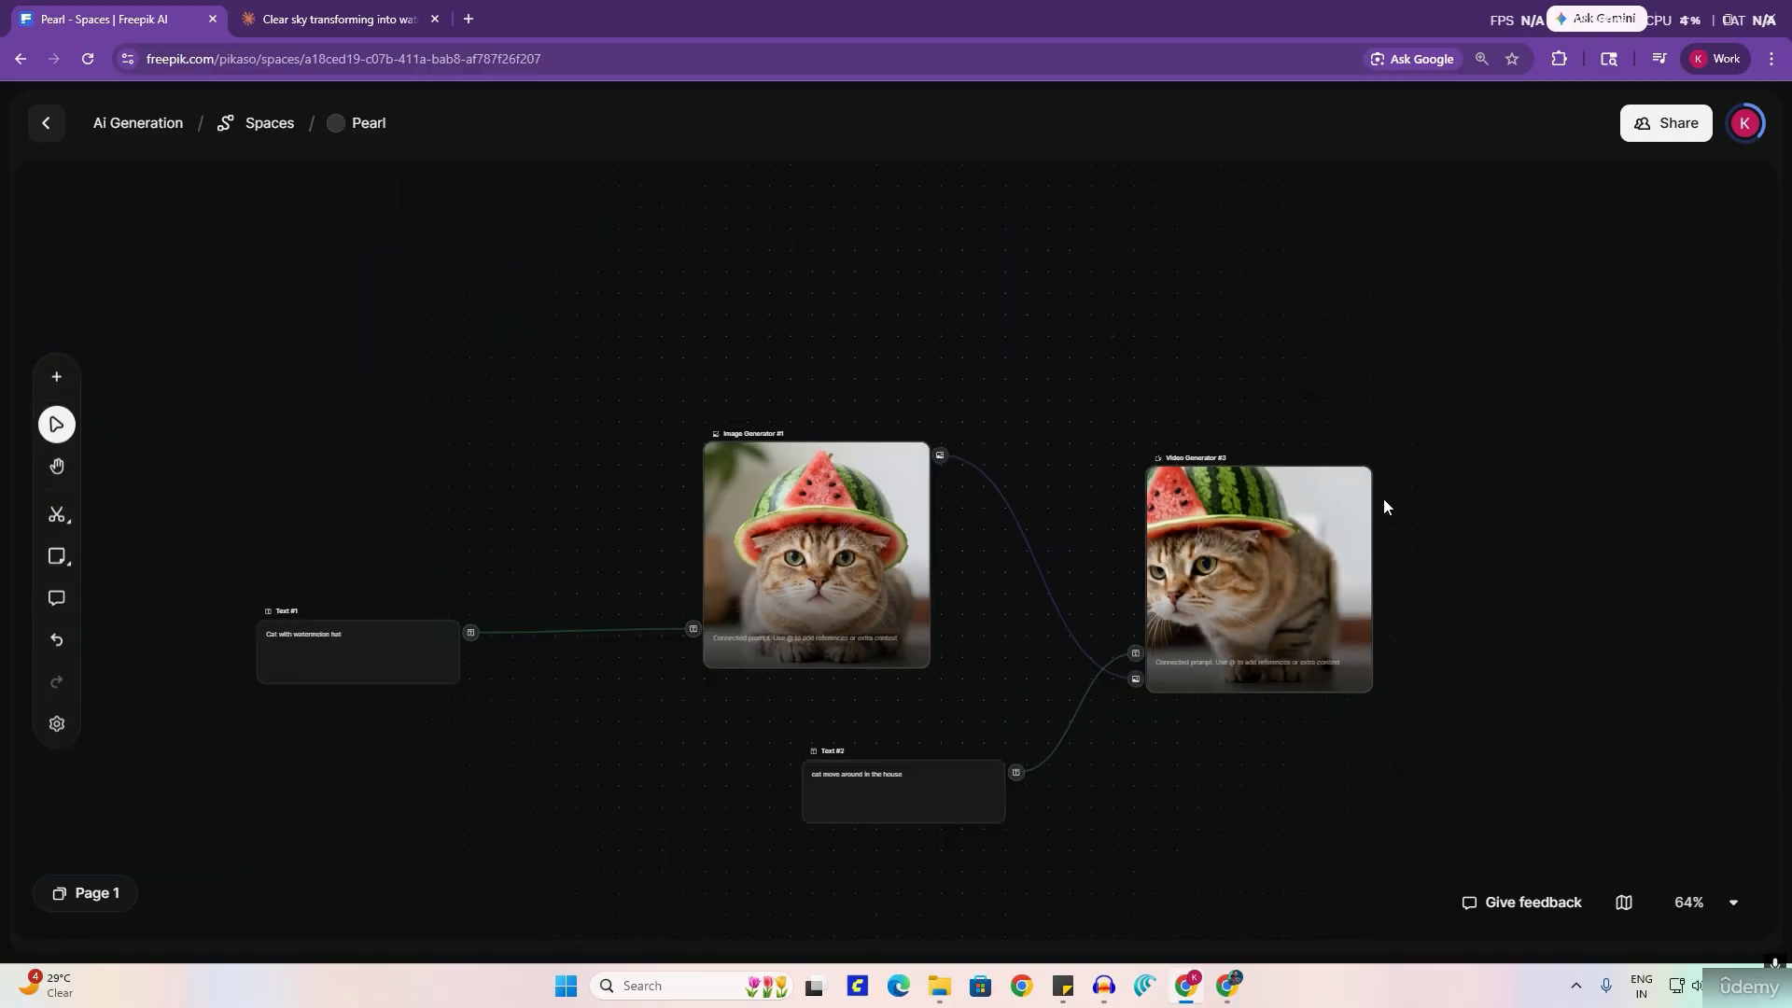
Step: Add an Assistant node below Video Generator #3 and space it apart from Text #2
{"action": "left_click_drag", "start_coordinate": [832, 579], "coordinate": [1033, 621]}
{"action": "scroll", "coordinate": [1030, 552], "scroll_direction": "up", "scroll_amount": 4}
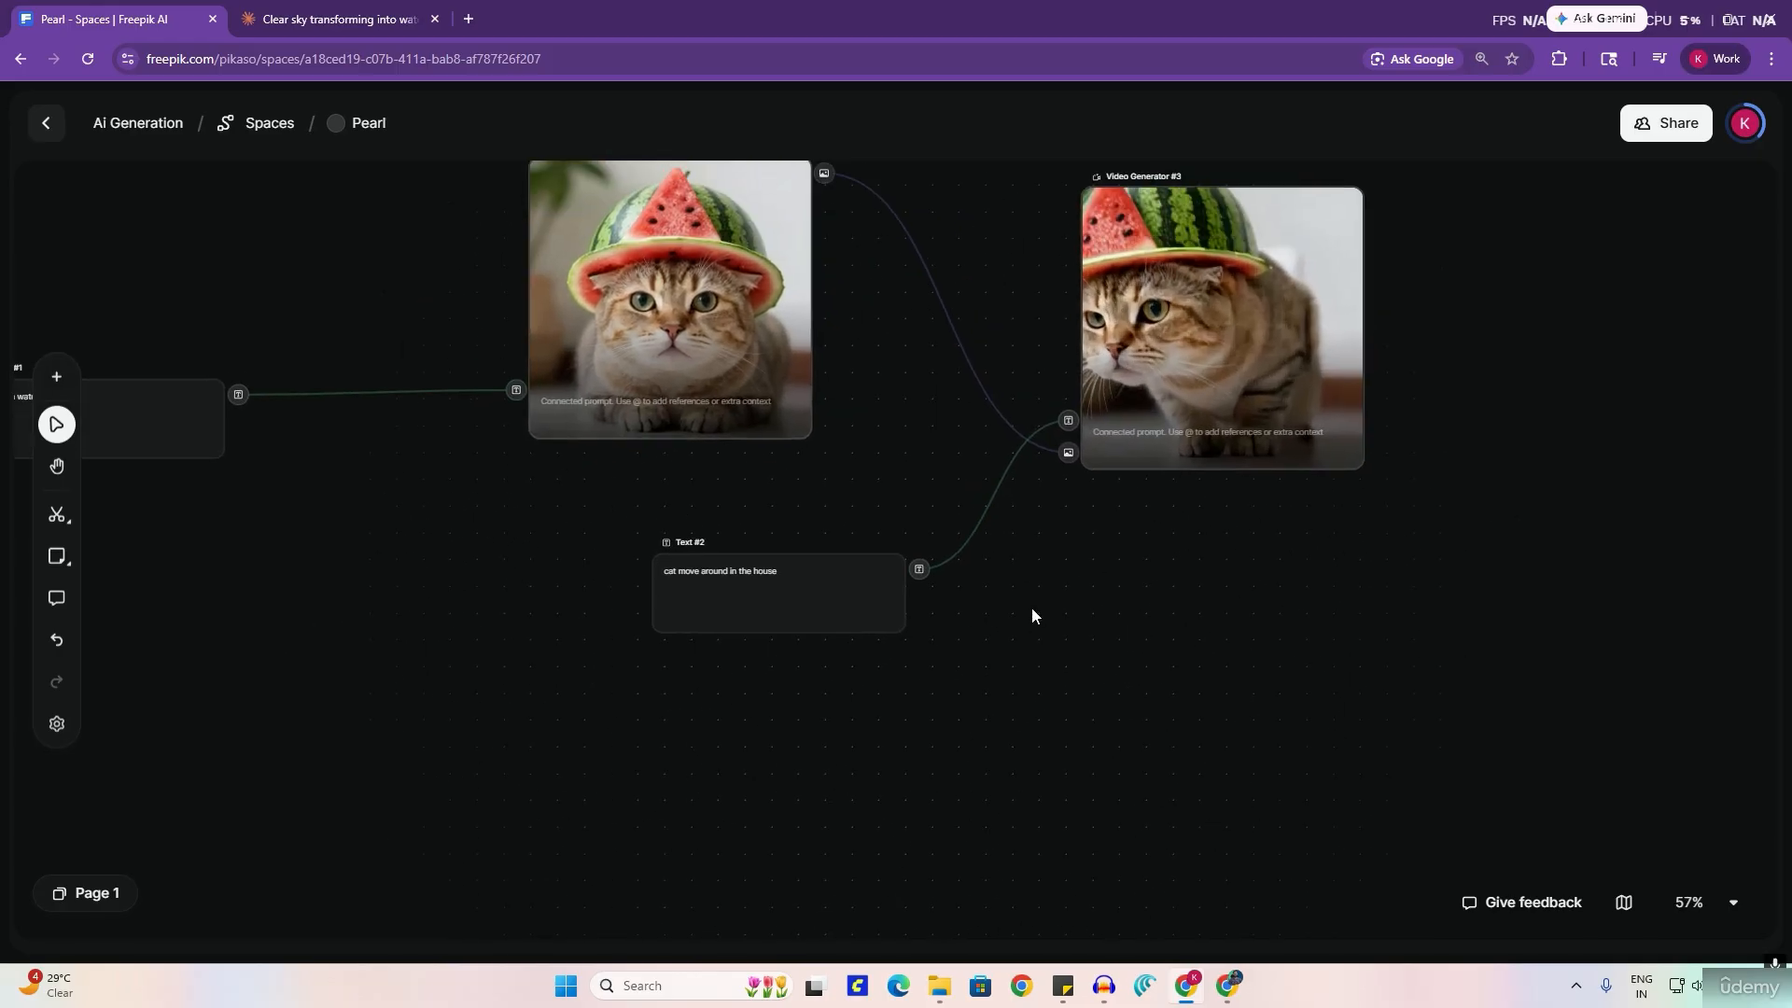
{"action": "double_click", "coordinate": [1031, 604]}
{"action": "left_click", "coordinate": [1121, 604]}
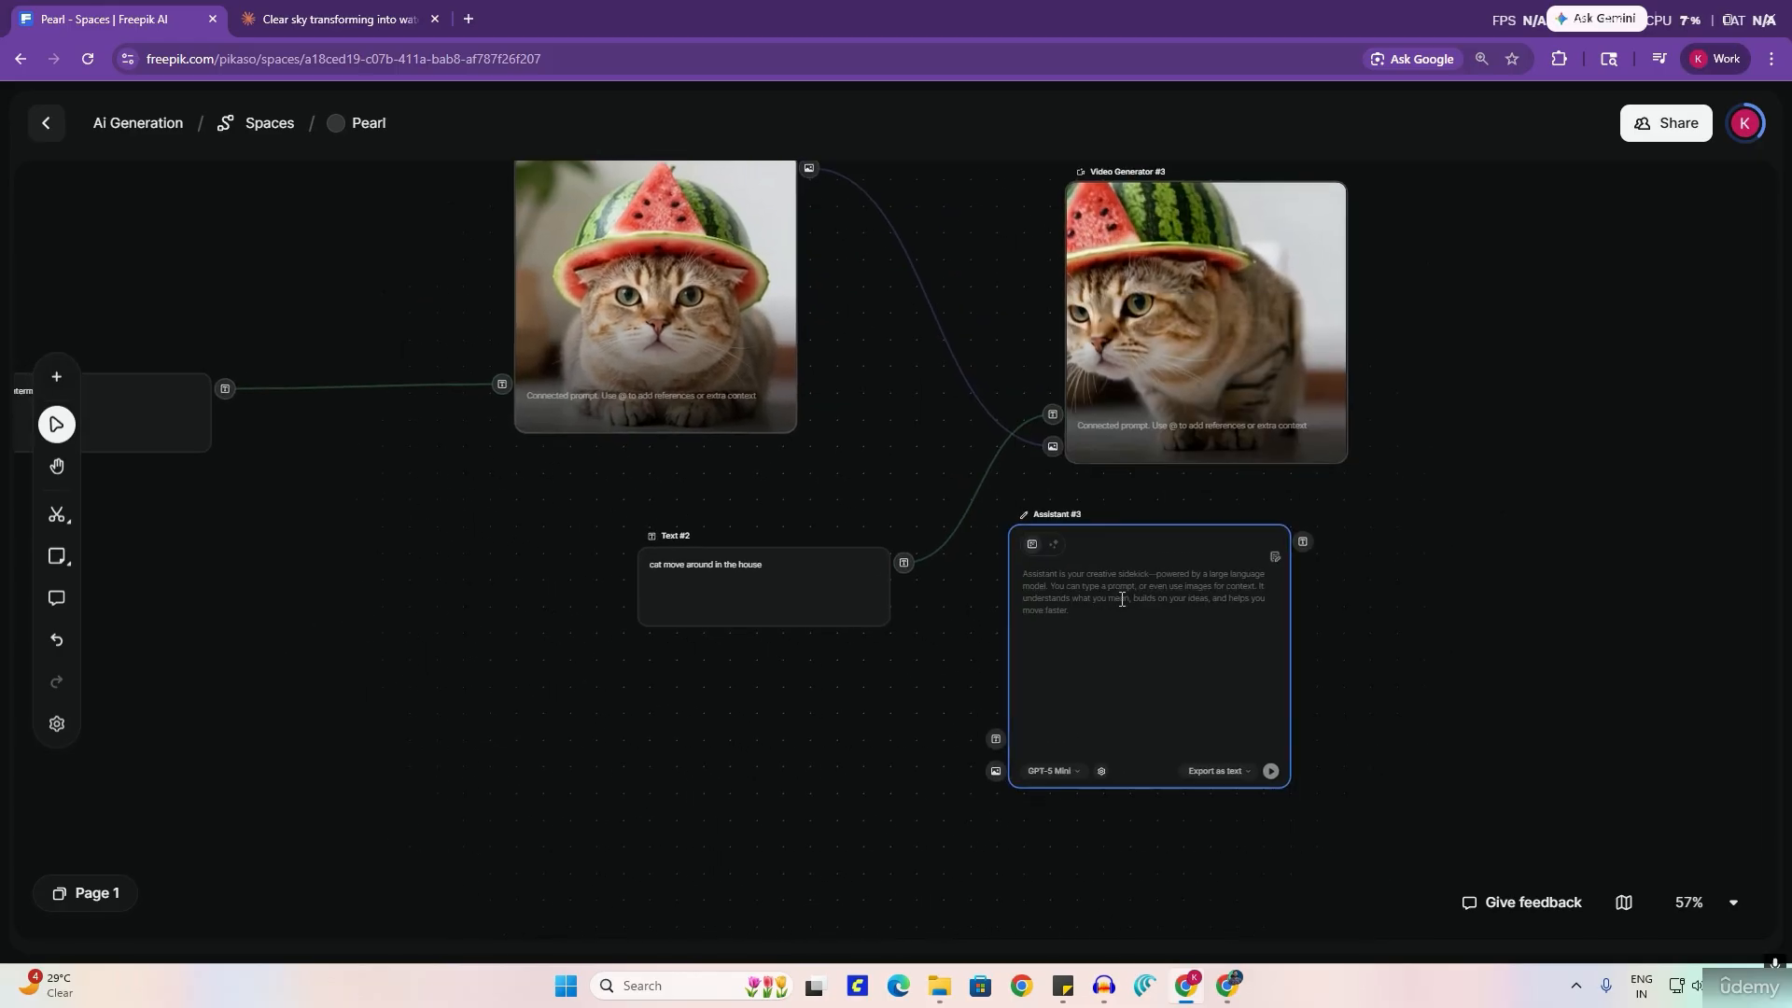
{"action": "left_click_drag", "start_coordinate": [868, 442], "coordinate": [829, 541]}
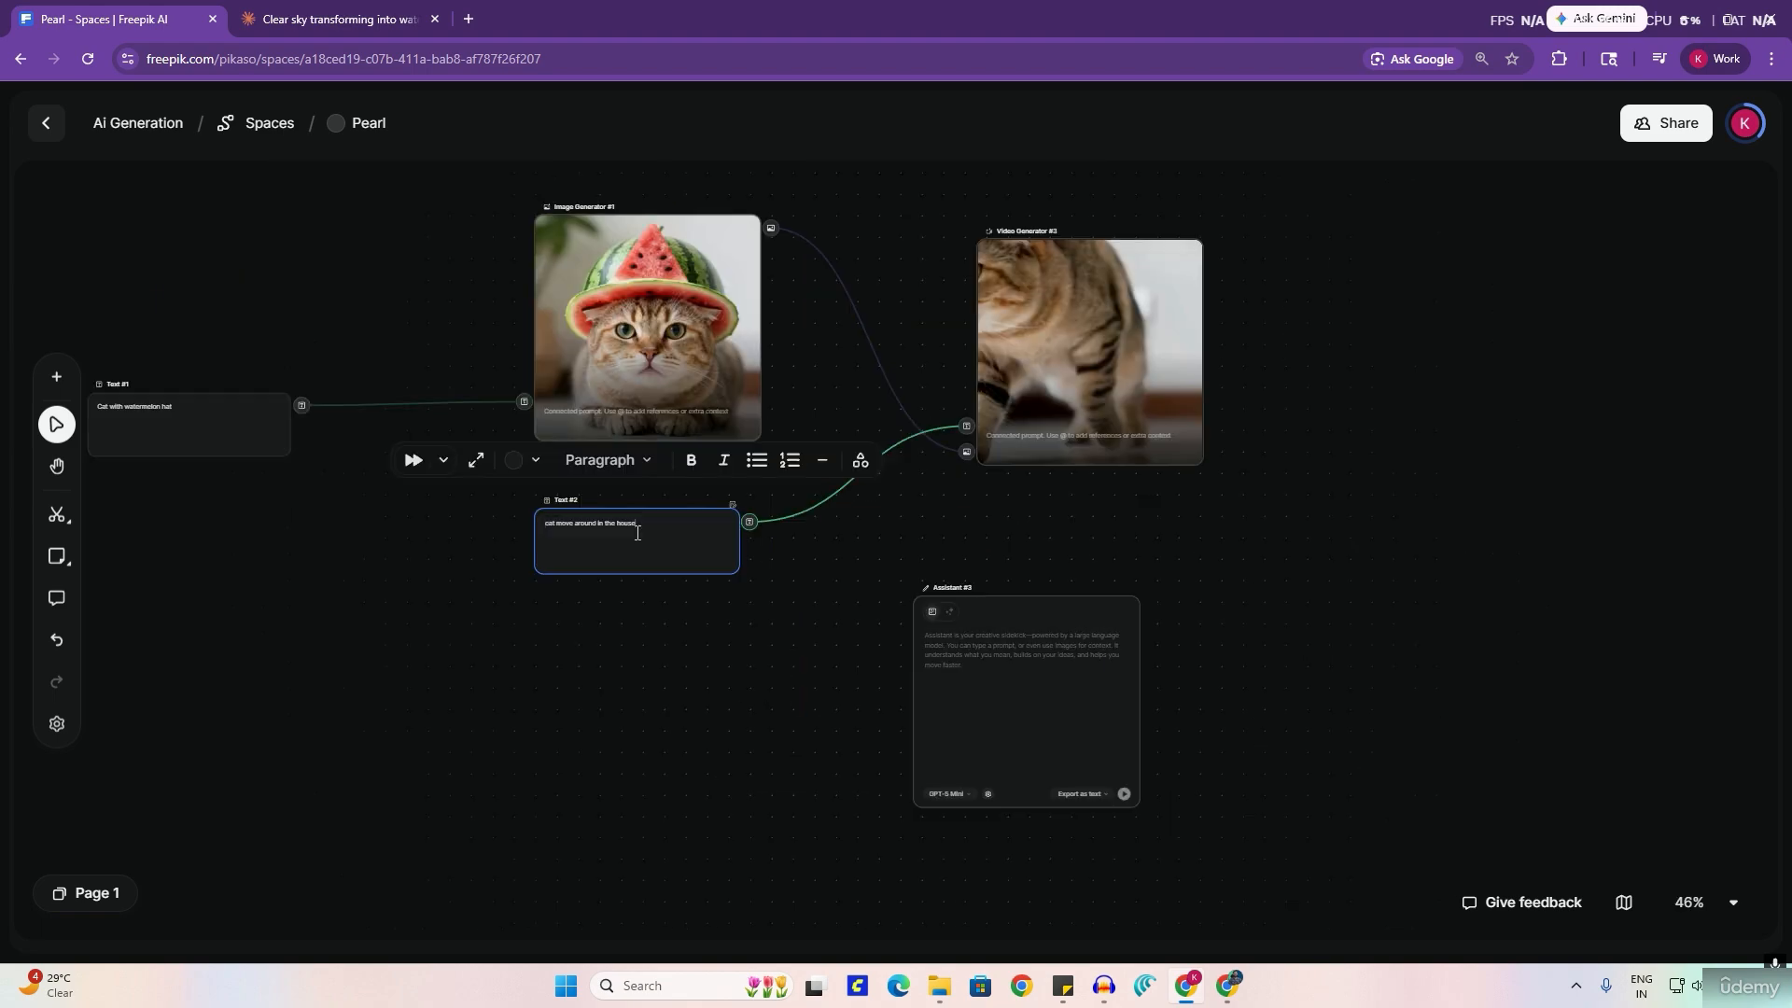
Step: Copy the prompt "cat move around in the house" from Text #2 into the Assistant #3 node
{"action": "triple_click", "coordinate": [638, 532]}
{"action": "key", "text": "ctrl+c"}
{"action": "left_click", "coordinate": [995, 649]}
{"action": "key", "text": "ctrl+v"}
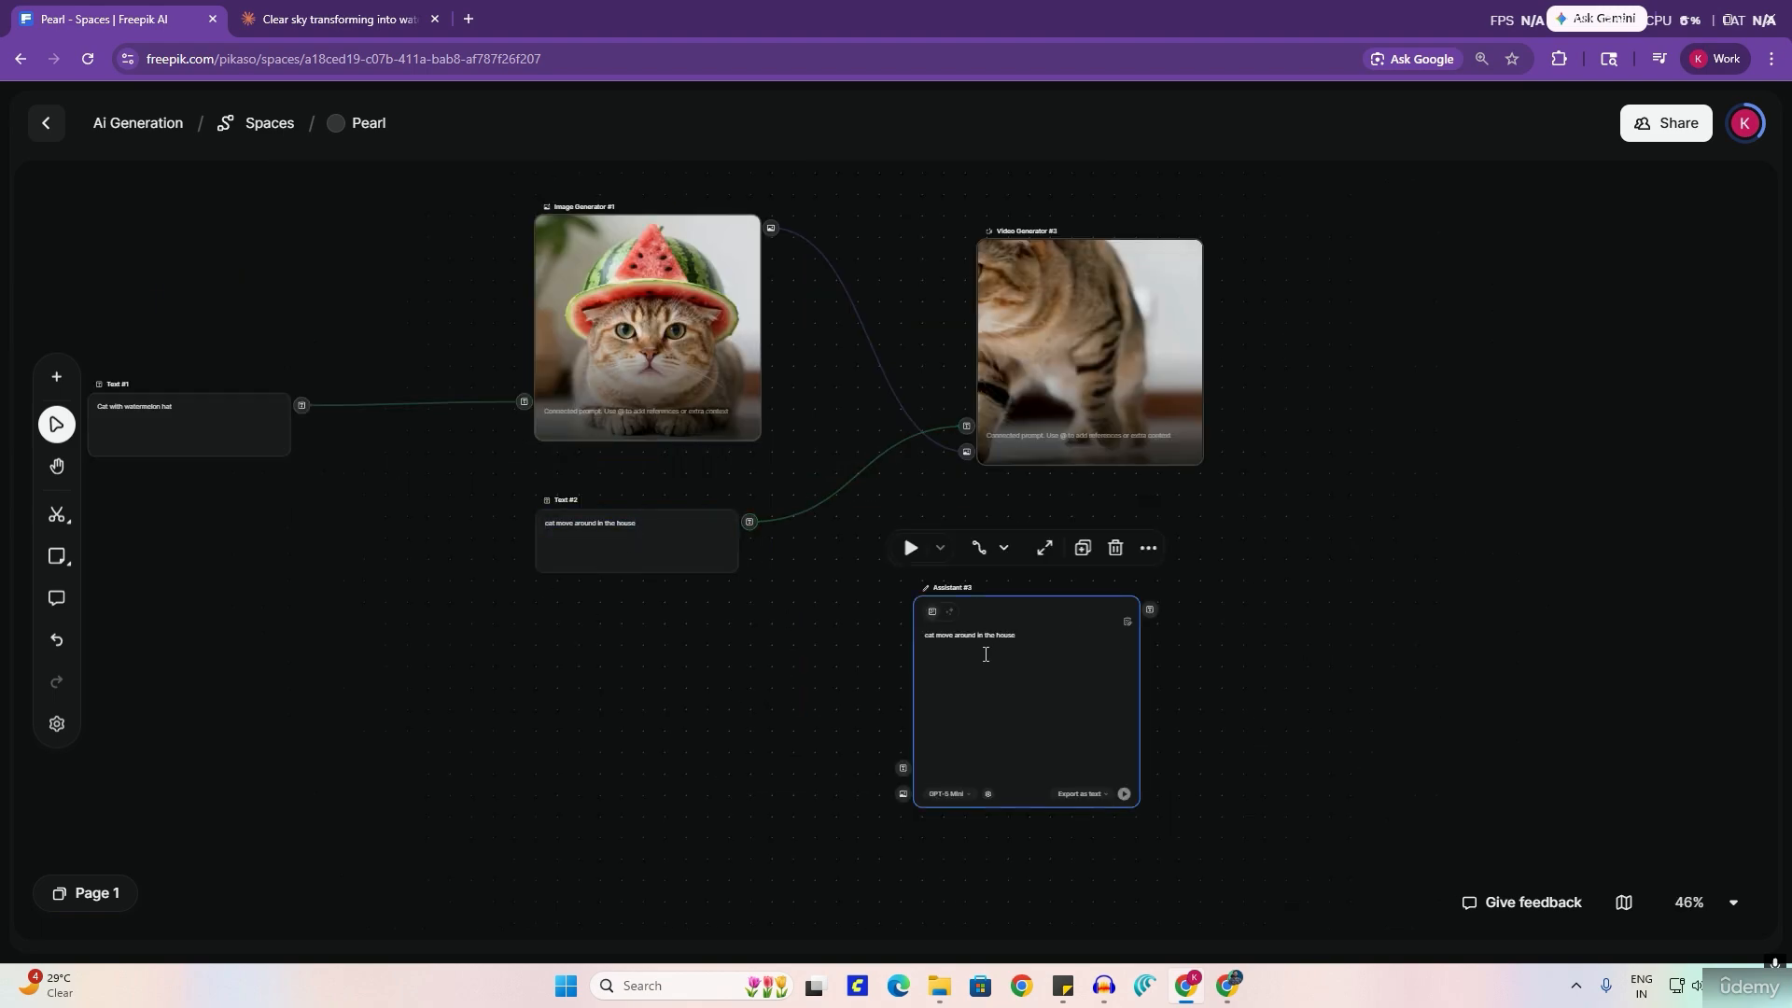
{"action": "scroll", "coordinate": [979, 675], "scroll_direction": "up", "scroll_amount": 3}
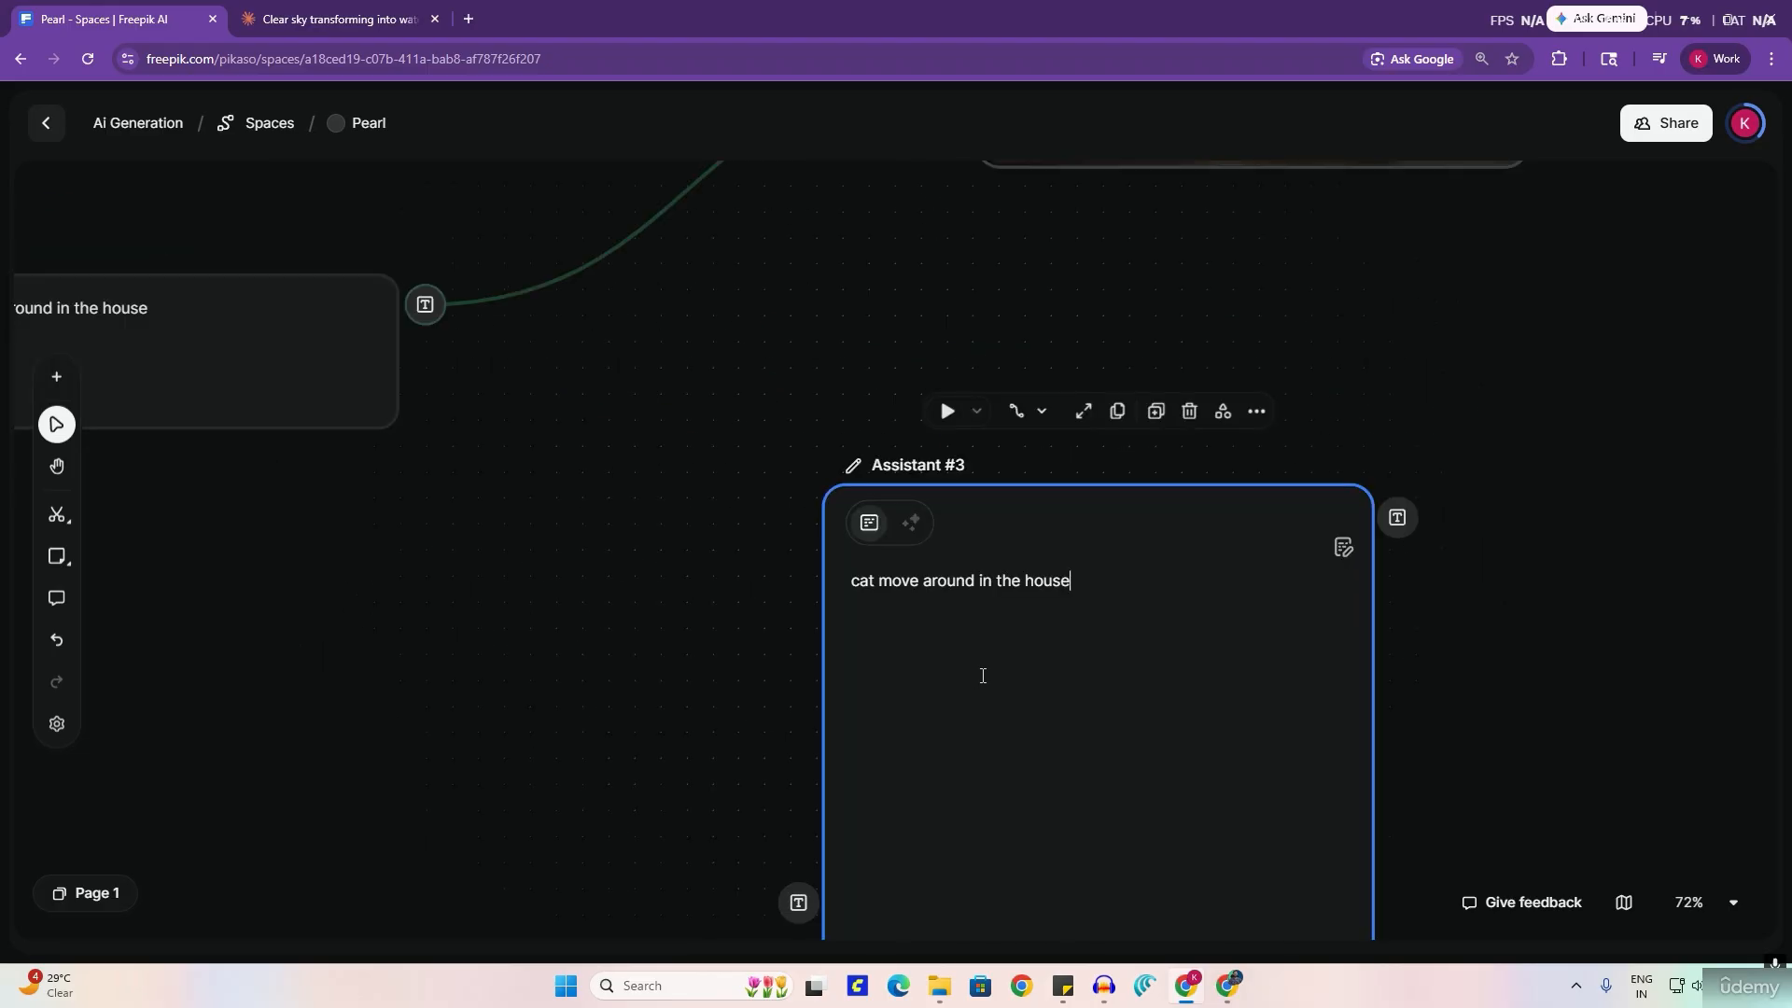
Step: Review the language models and export options offered in Assistant #3
{"action": "left_click_drag", "start_coordinate": [1500, 760], "coordinate": [1428, 488]}
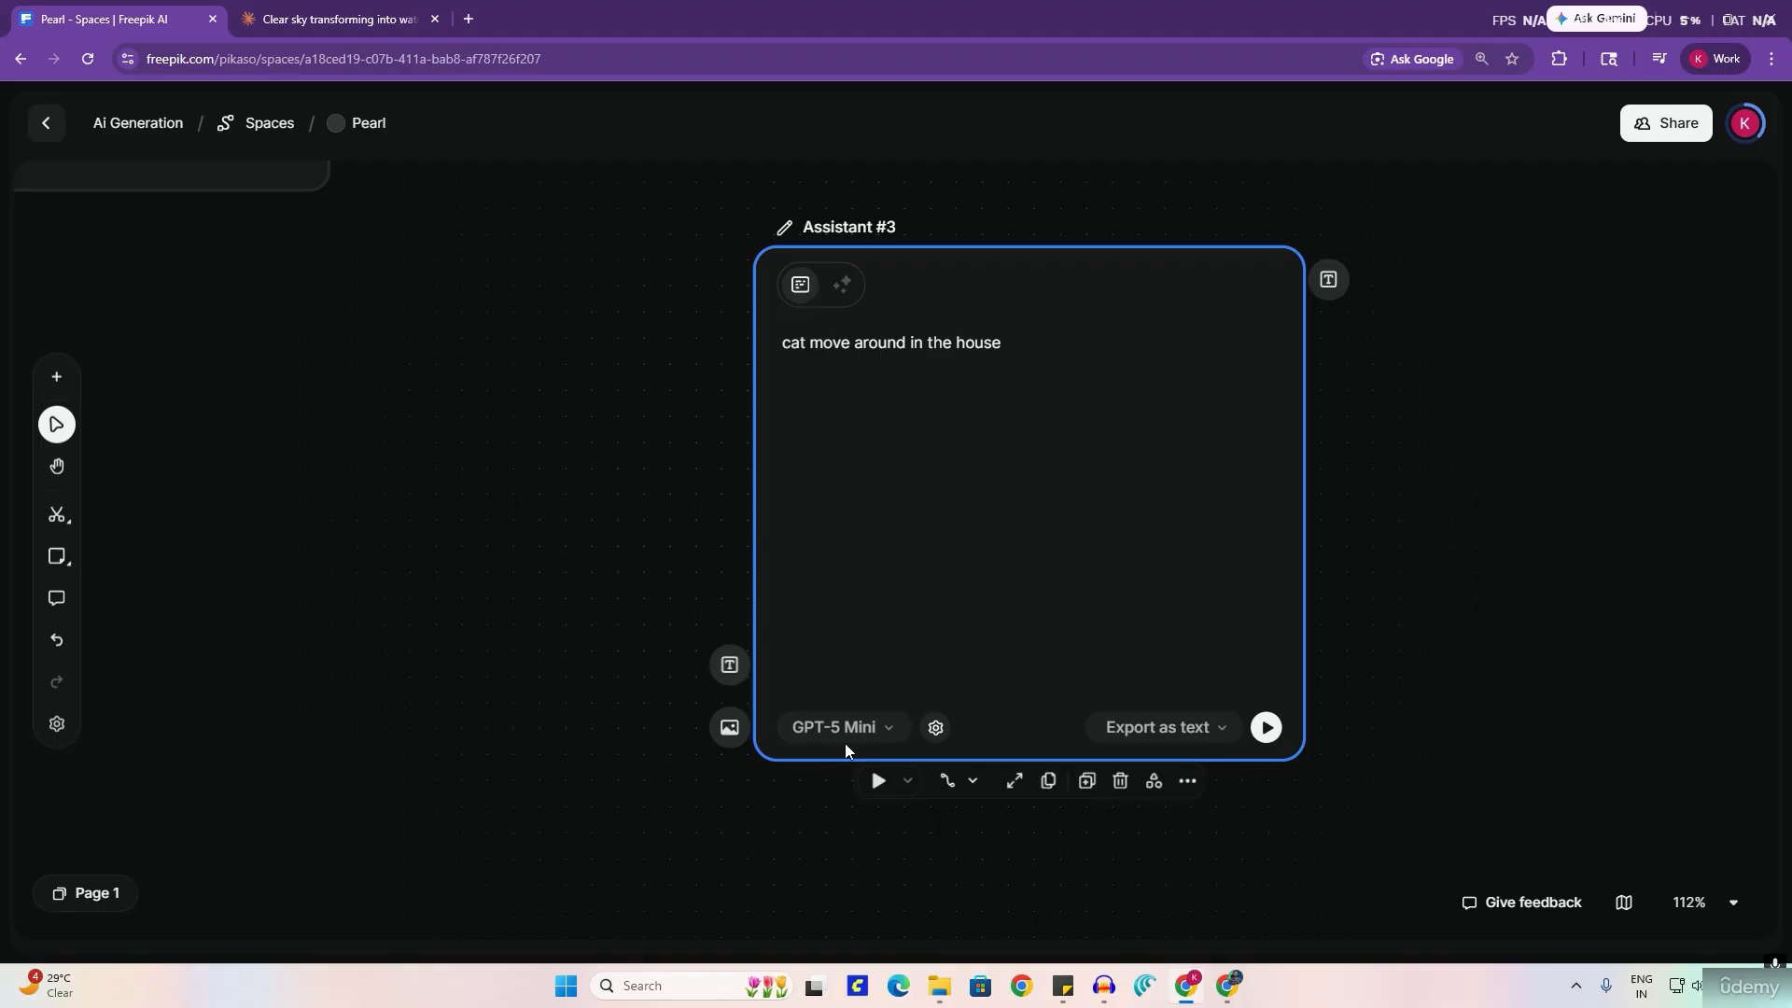
{"action": "left_click", "coordinate": [867, 727]}
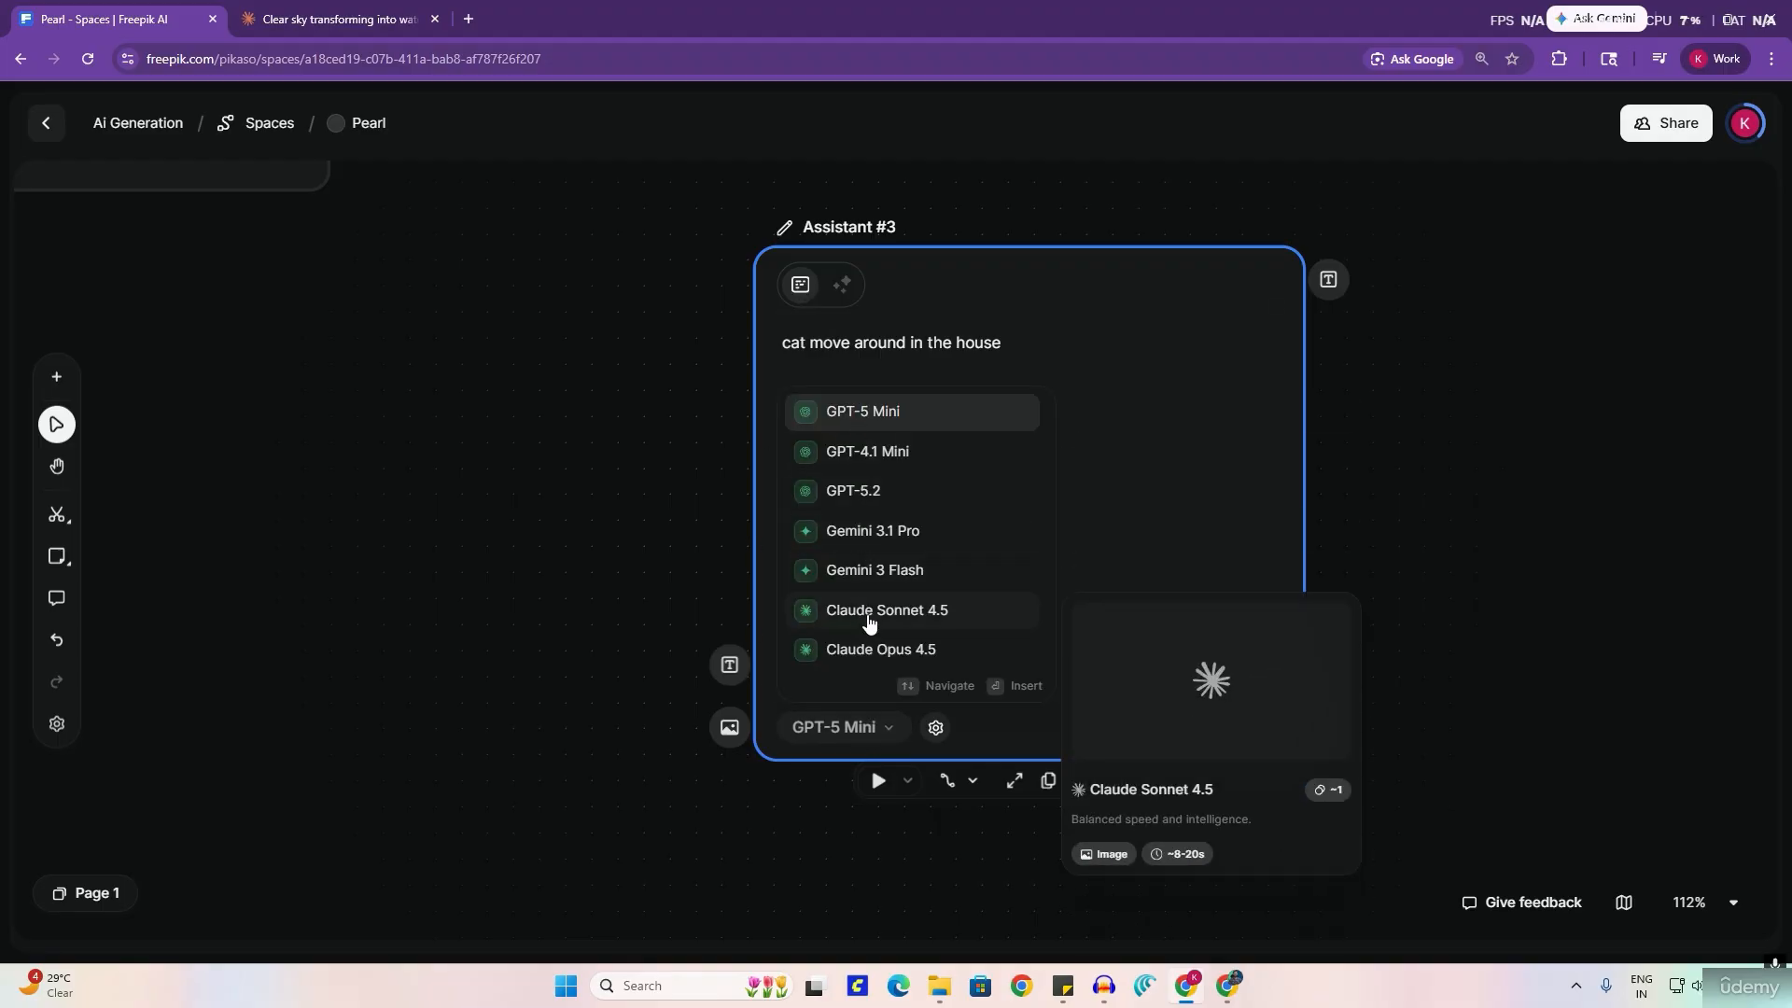
{"action": "left_click", "coordinate": [537, 544]}
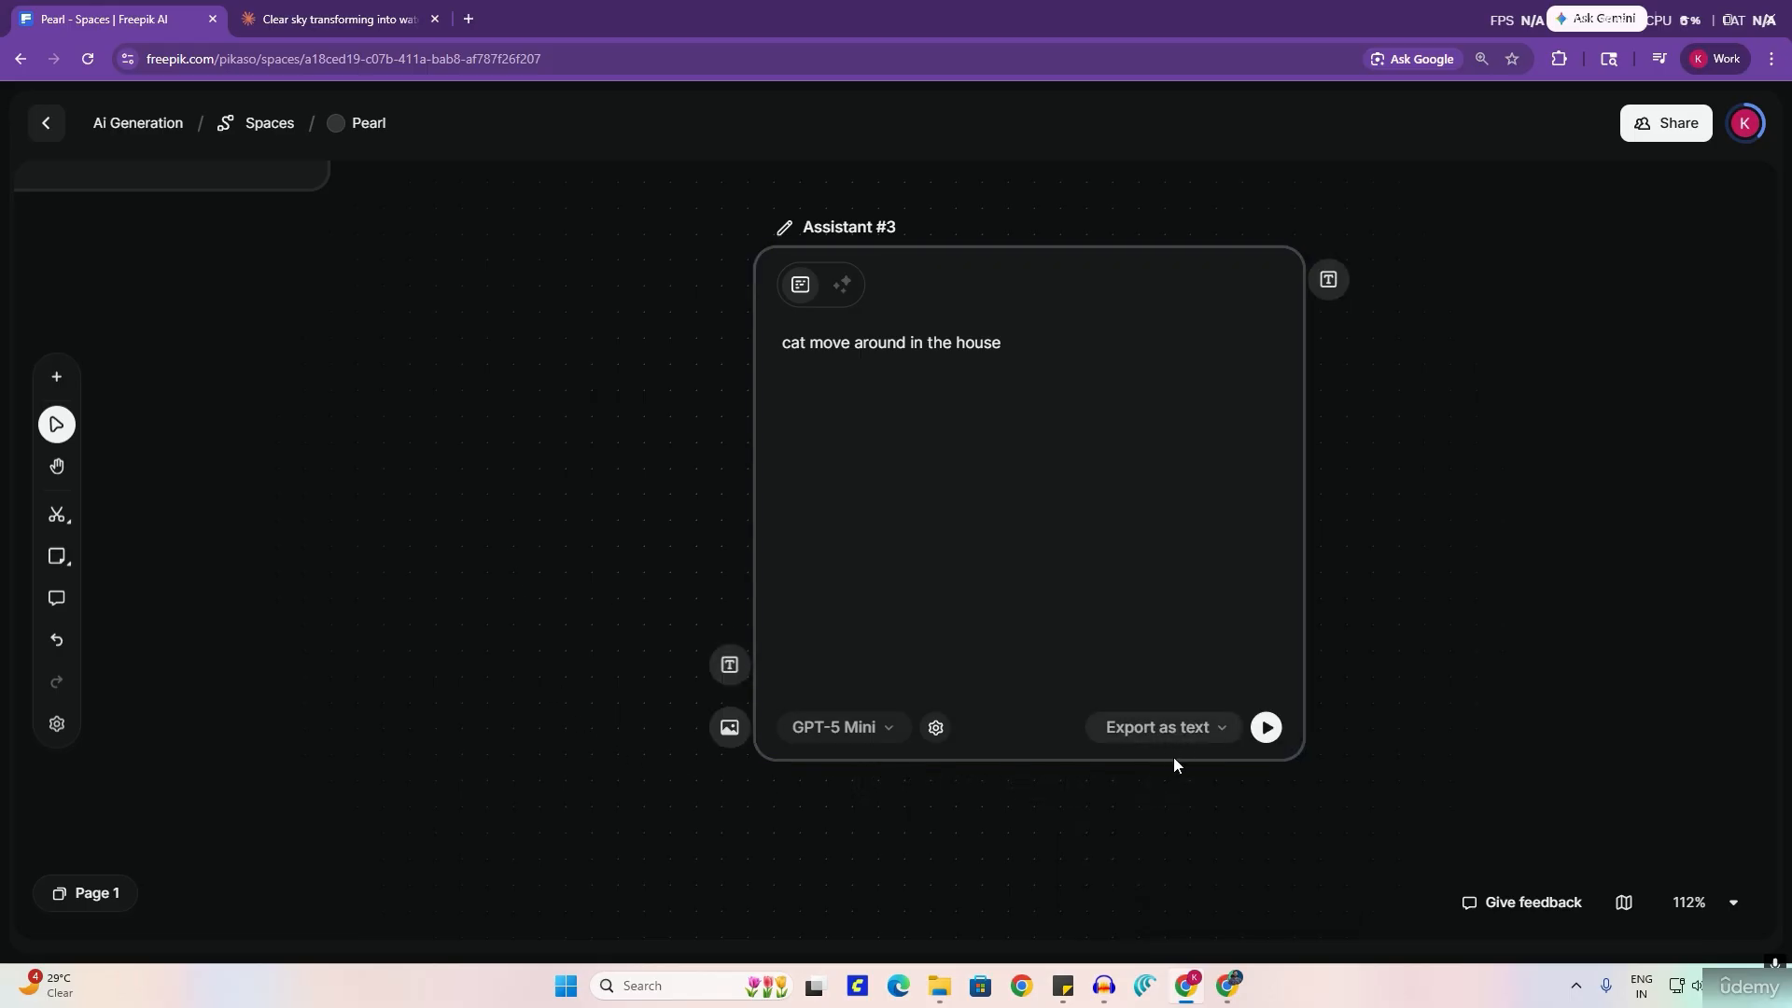
{"action": "left_click", "coordinate": [1218, 726]}
Step: Connect the Text #2 output to the text input of Assistant #3 and run the assistant with GPT-5 Mini
{"action": "scroll", "coordinate": [1442, 499], "scroll_direction": "down", "scroll_amount": 3}
{"action": "left_click_drag", "start_coordinate": [1496, 511], "coordinate": [1520, 532]}
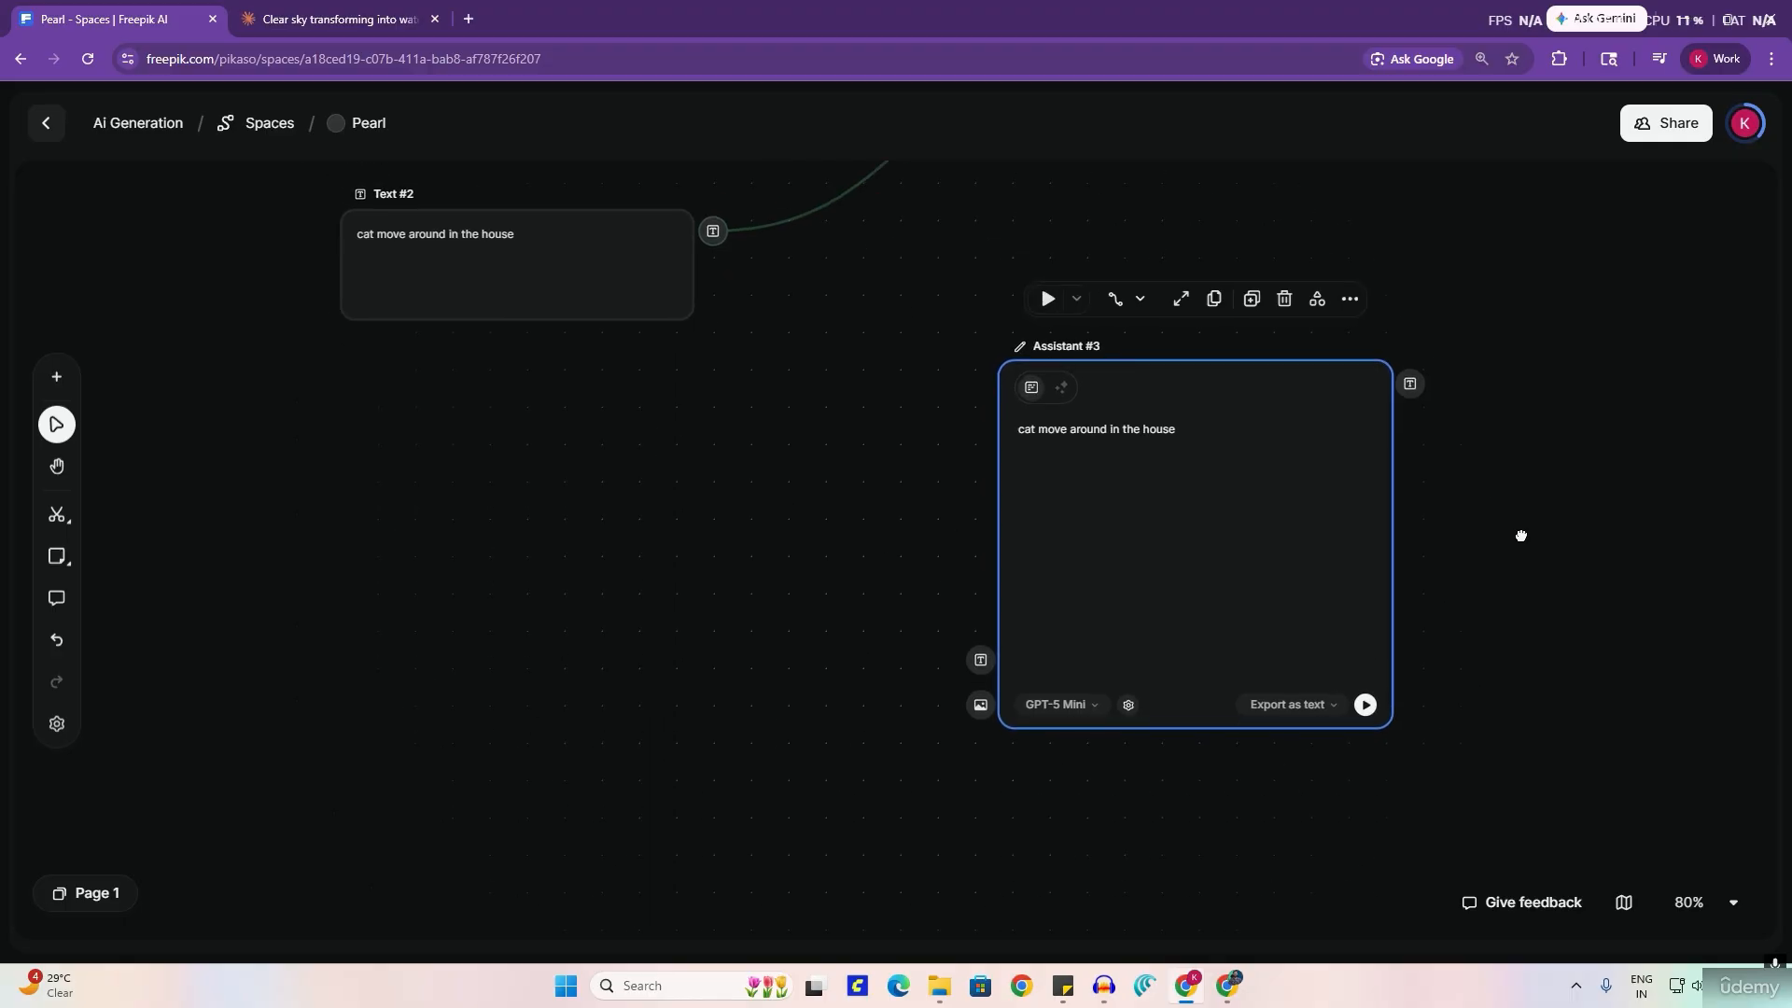
{"action": "left_click_drag", "start_coordinate": [714, 232], "coordinate": [814, 548]}
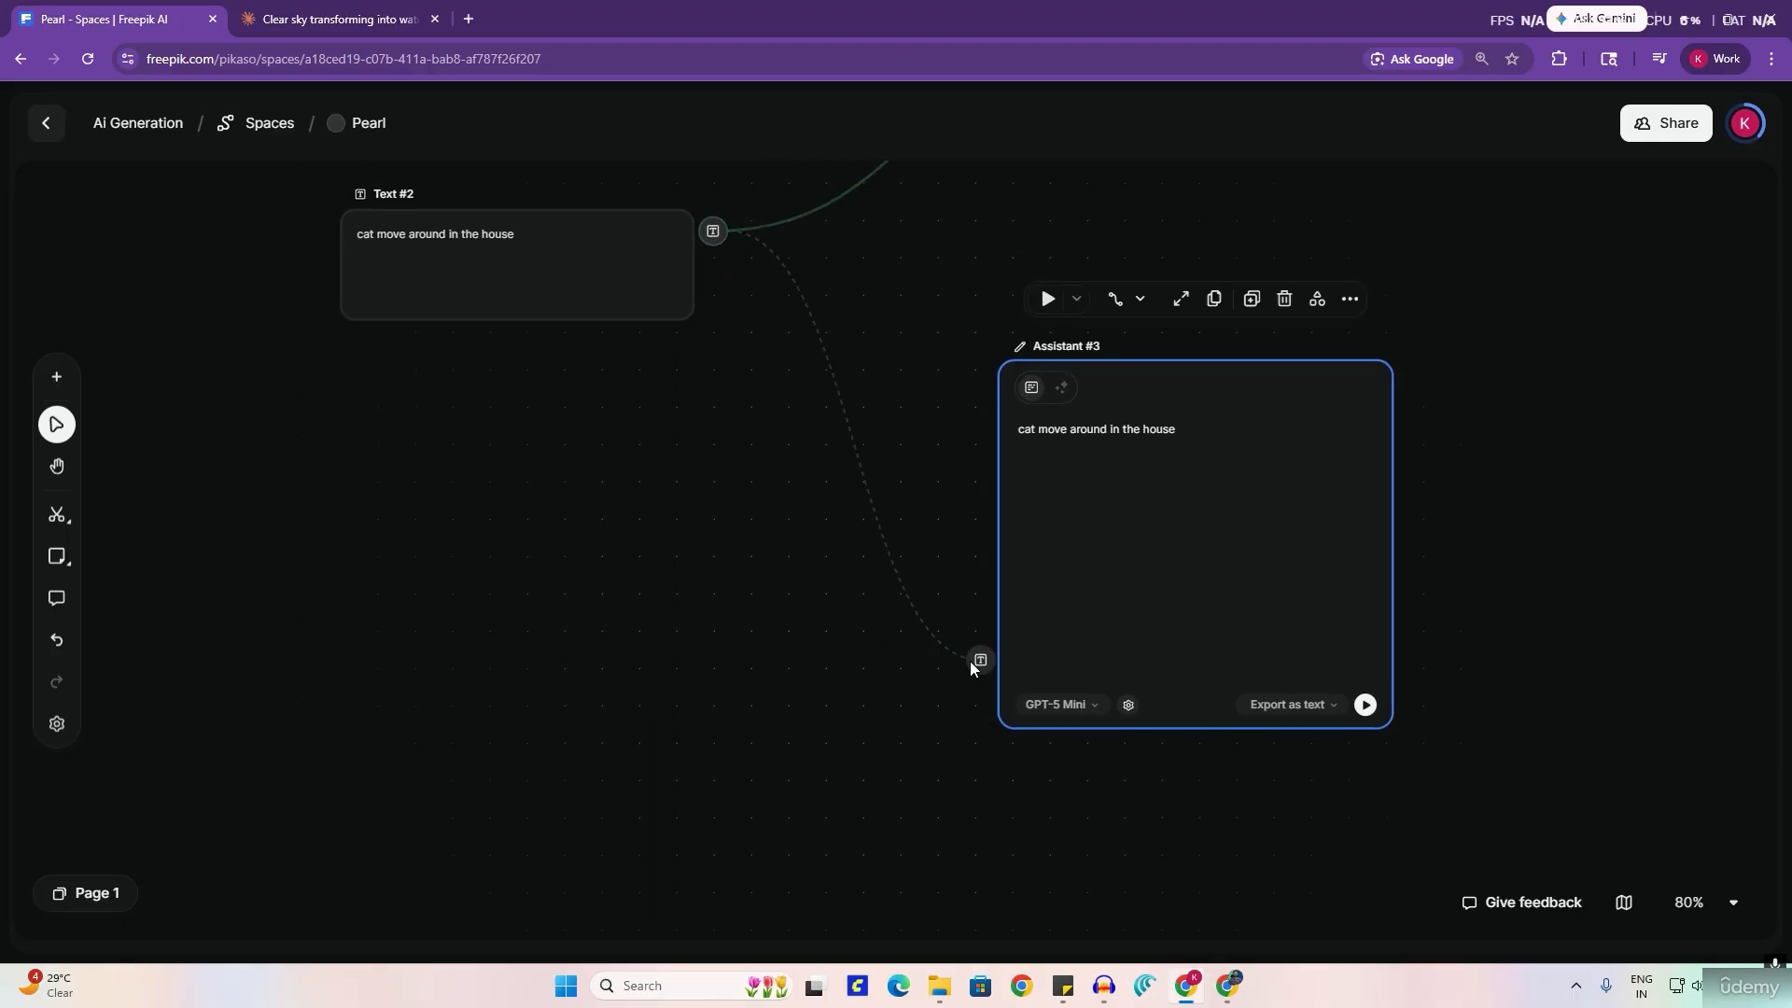
{"action": "left_click_drag", "start_coordinate": [971, 666], "coordinate": [980, 661]}
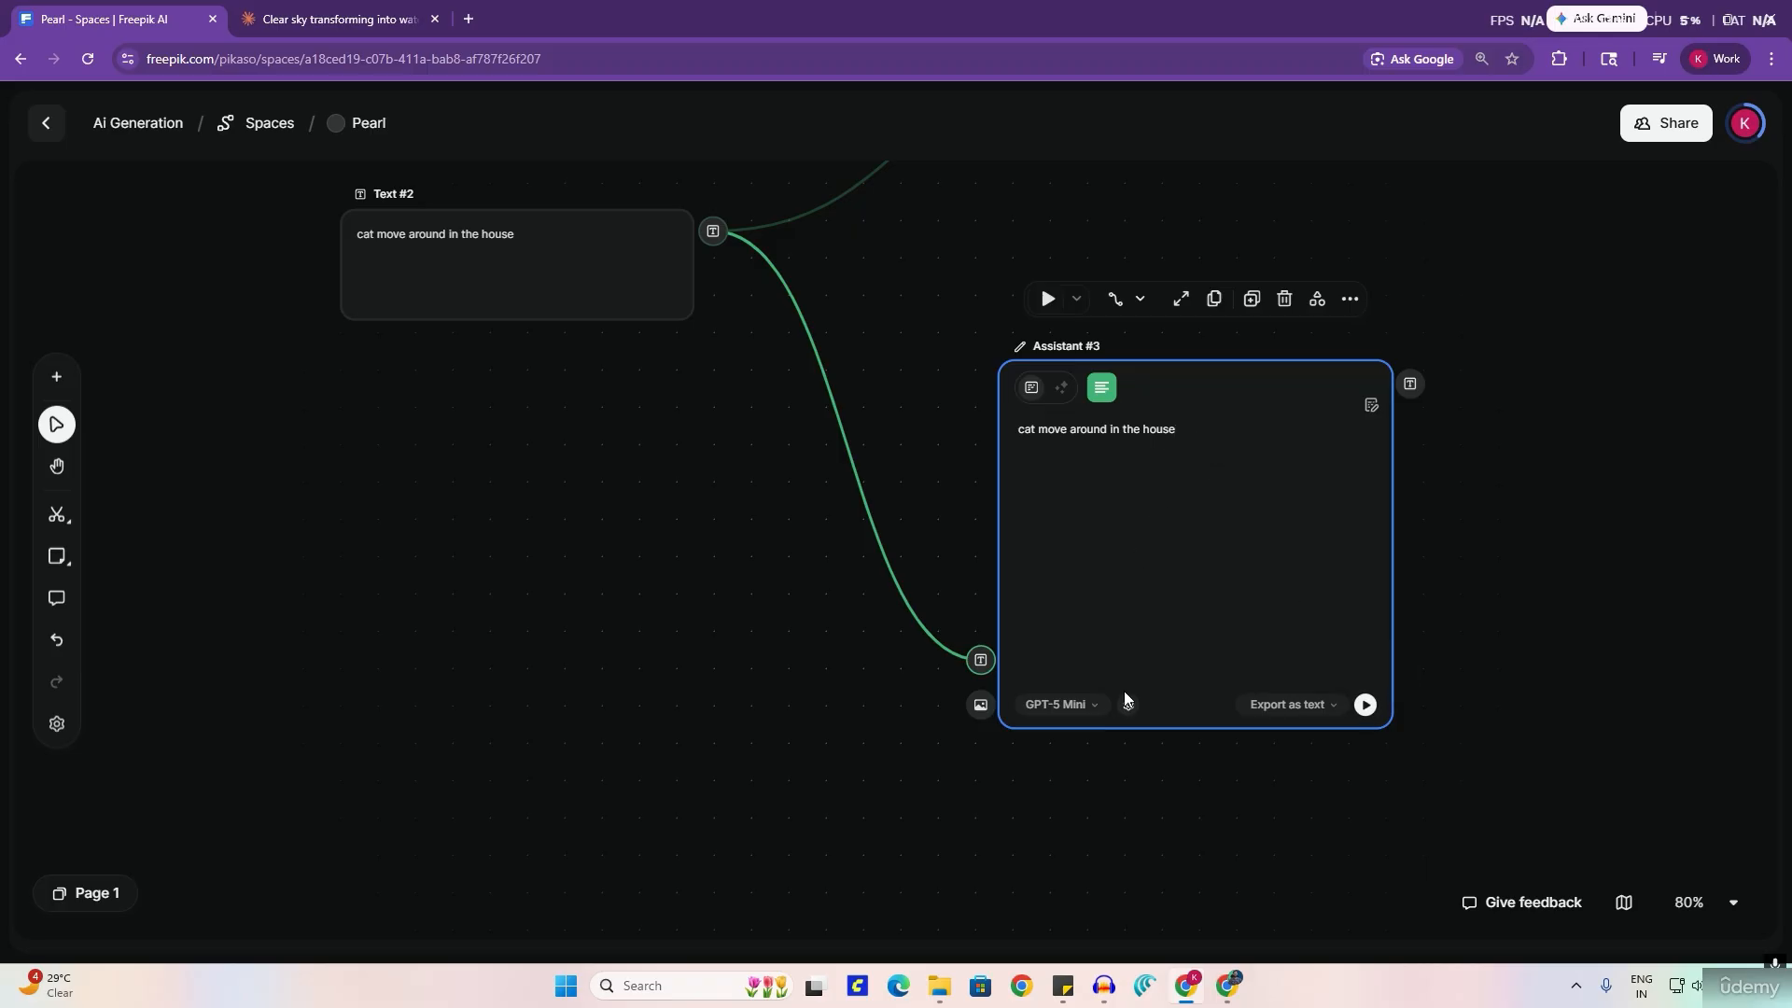
{"action": "left_click", "coordinate": [1365, 705]}
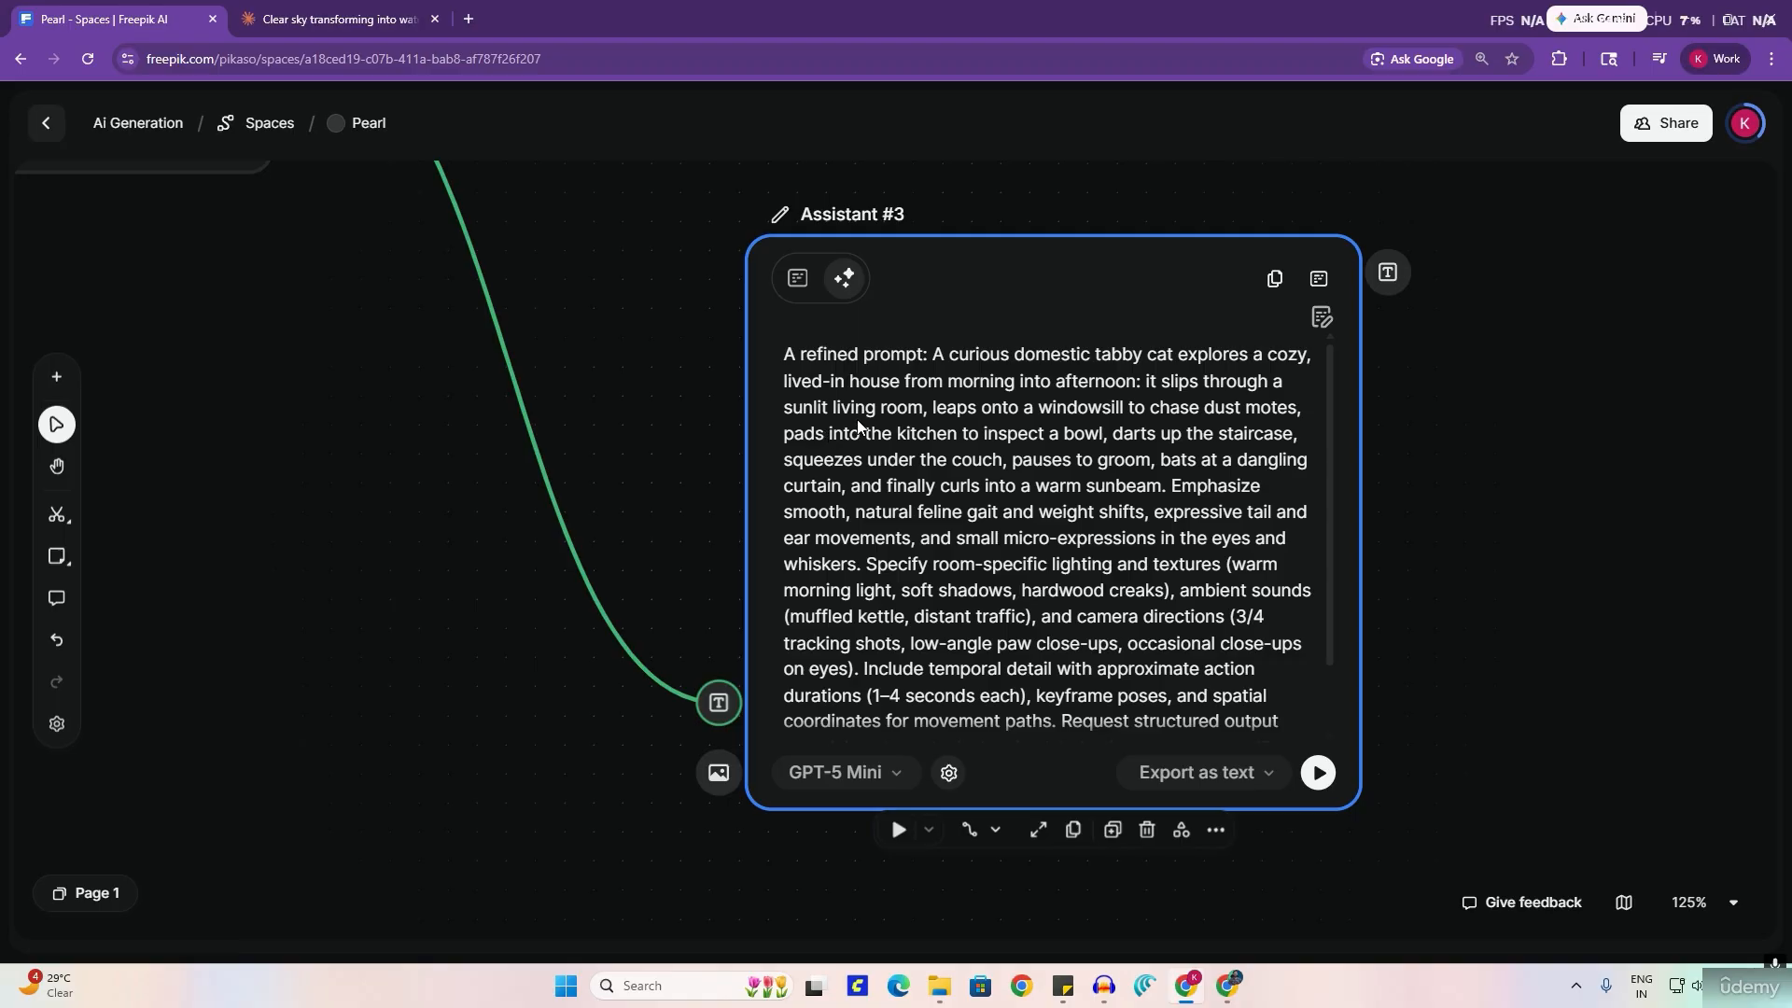
Step: Read the refined prompt in Assistant #3 through to its end and return to the source text node
{"action": "scroll", "coordinate": [1118, 436], "scroll_direction": "down", "scroll_amount": 5}
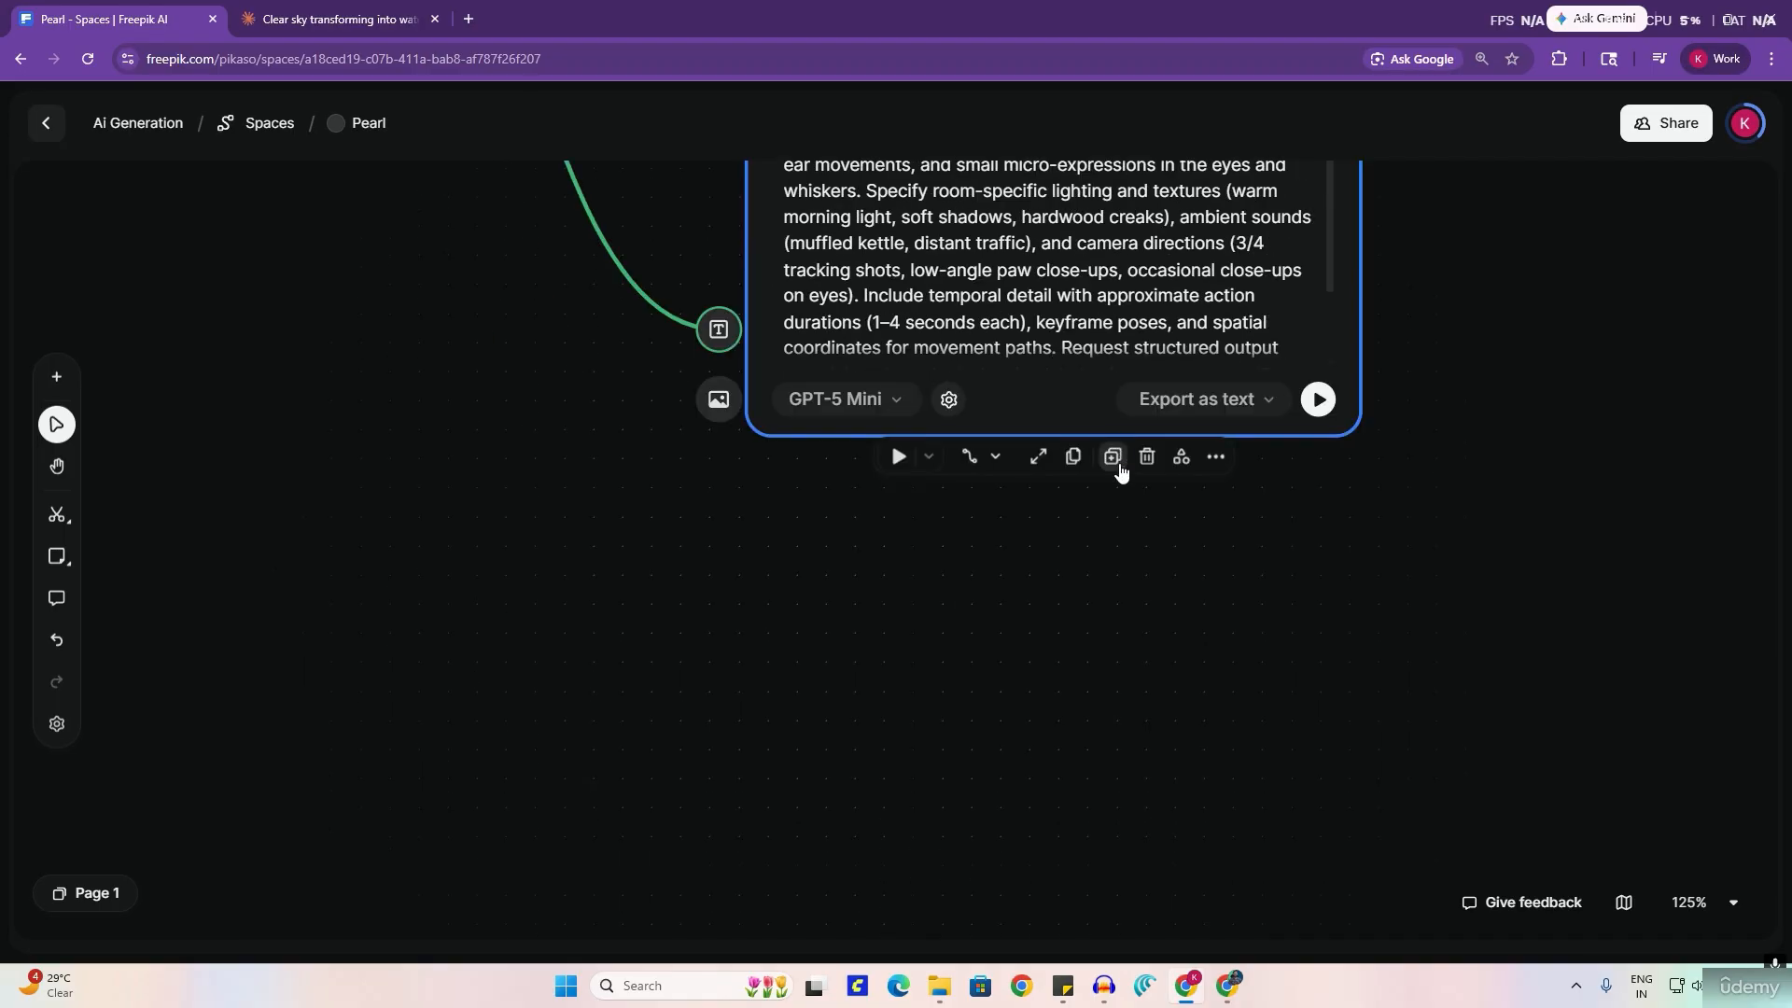
{"action": "scroll", "coordinate": [1119, 436], "scroll_direction": "up", "scroll_amount": 7}
{"action": "scroll", "coordinate": [1429, 618], "scroll_direction": "down", "scroll_amount": 2}
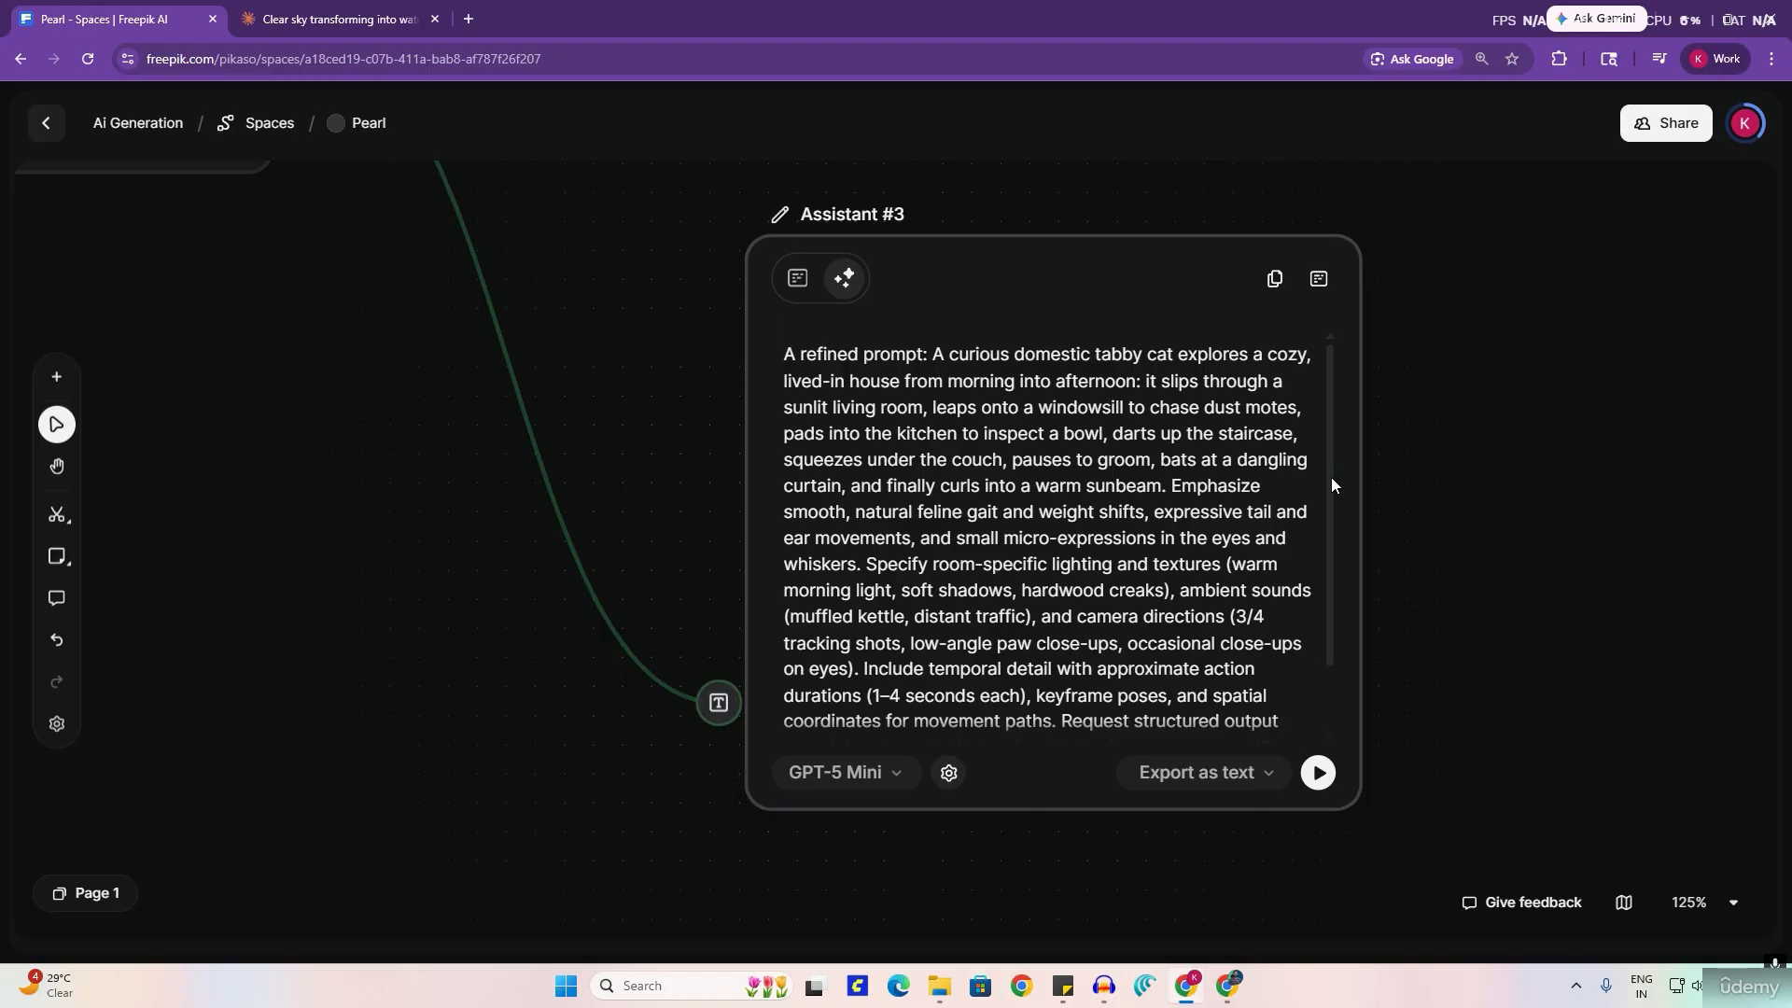
{"action": "left_click_drag", "start_coordinate": [1331, 478], "coordinate": [1335, 726]}
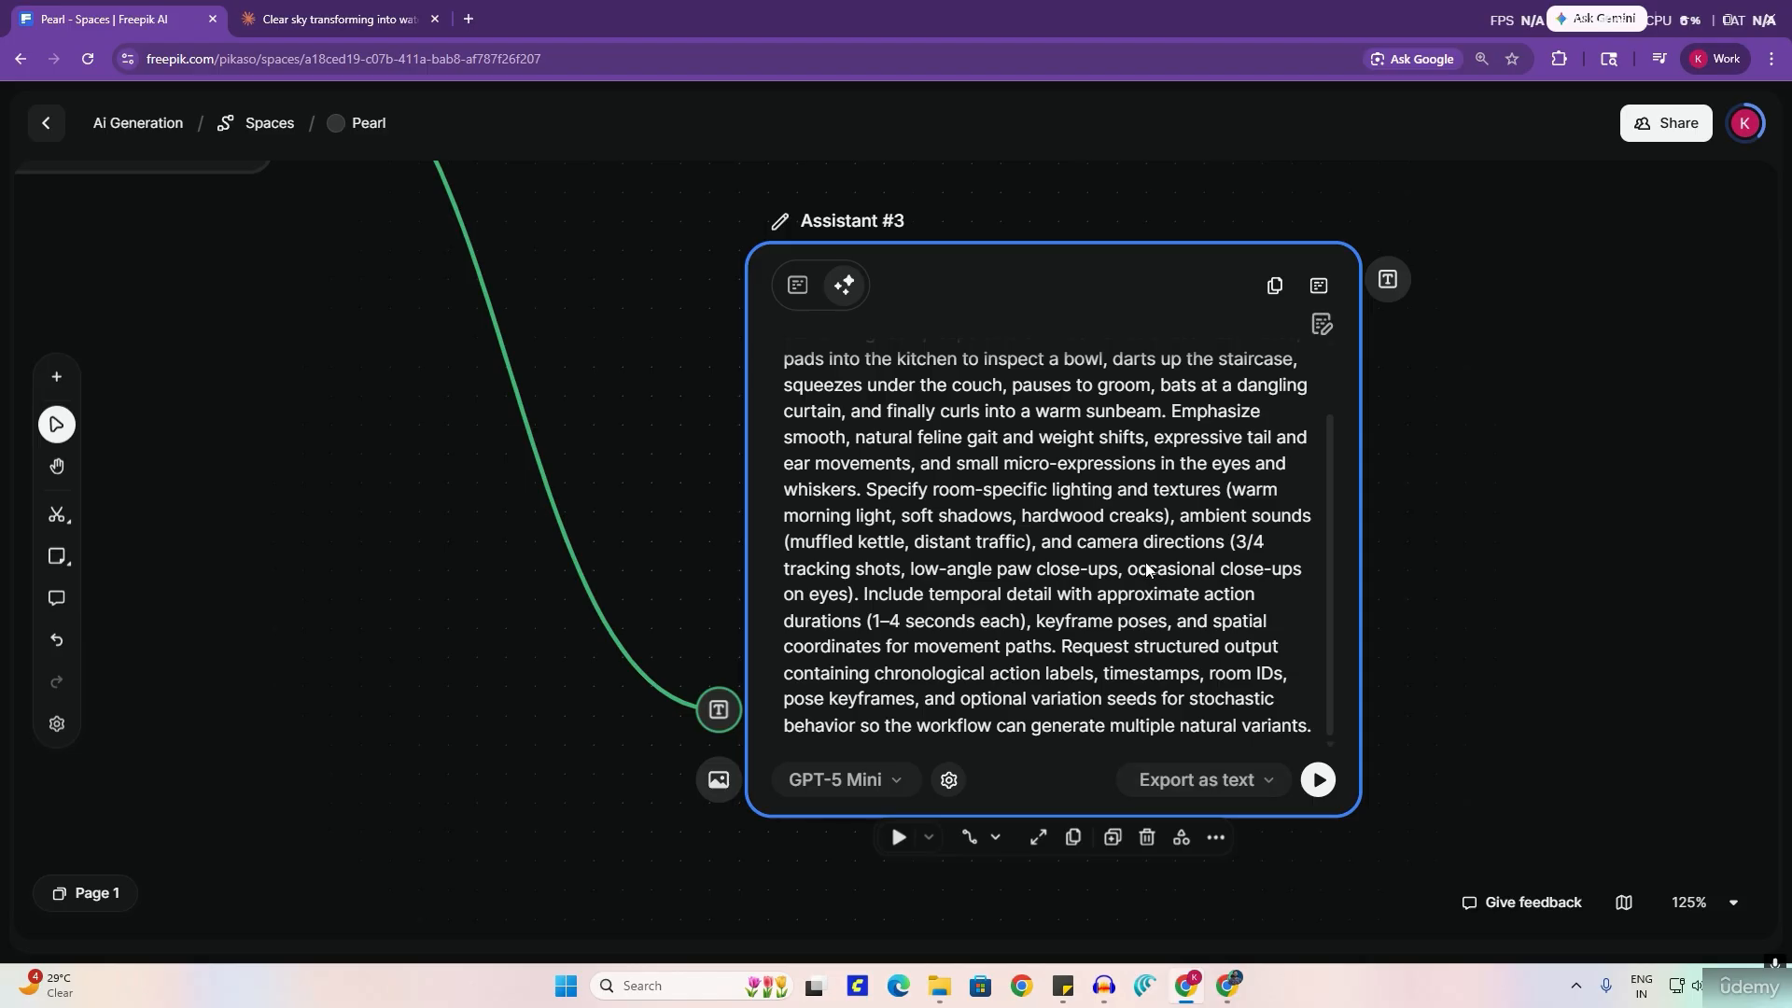
{"action": "scroll", "coordinate": [1163, 571], "scroll_direction": "down", "scroll_amount": 1}
{"action": "scroll", "coordinate": [1498, 553], "scroll_direction": "up", "scroll_amount": 2}
{"action": "scroll", "coordinate": [1419, 622], "scroll_direction": "down", "scroll_amount": 1}
{"action": "scroll", "coordinate": [681, 352], "scroll_direction": "up", "scroll_amount": 3}
{"action": "scroll", "coordinate": [681, 352], "scroll_direction": "left", "scroll_amount": 5}
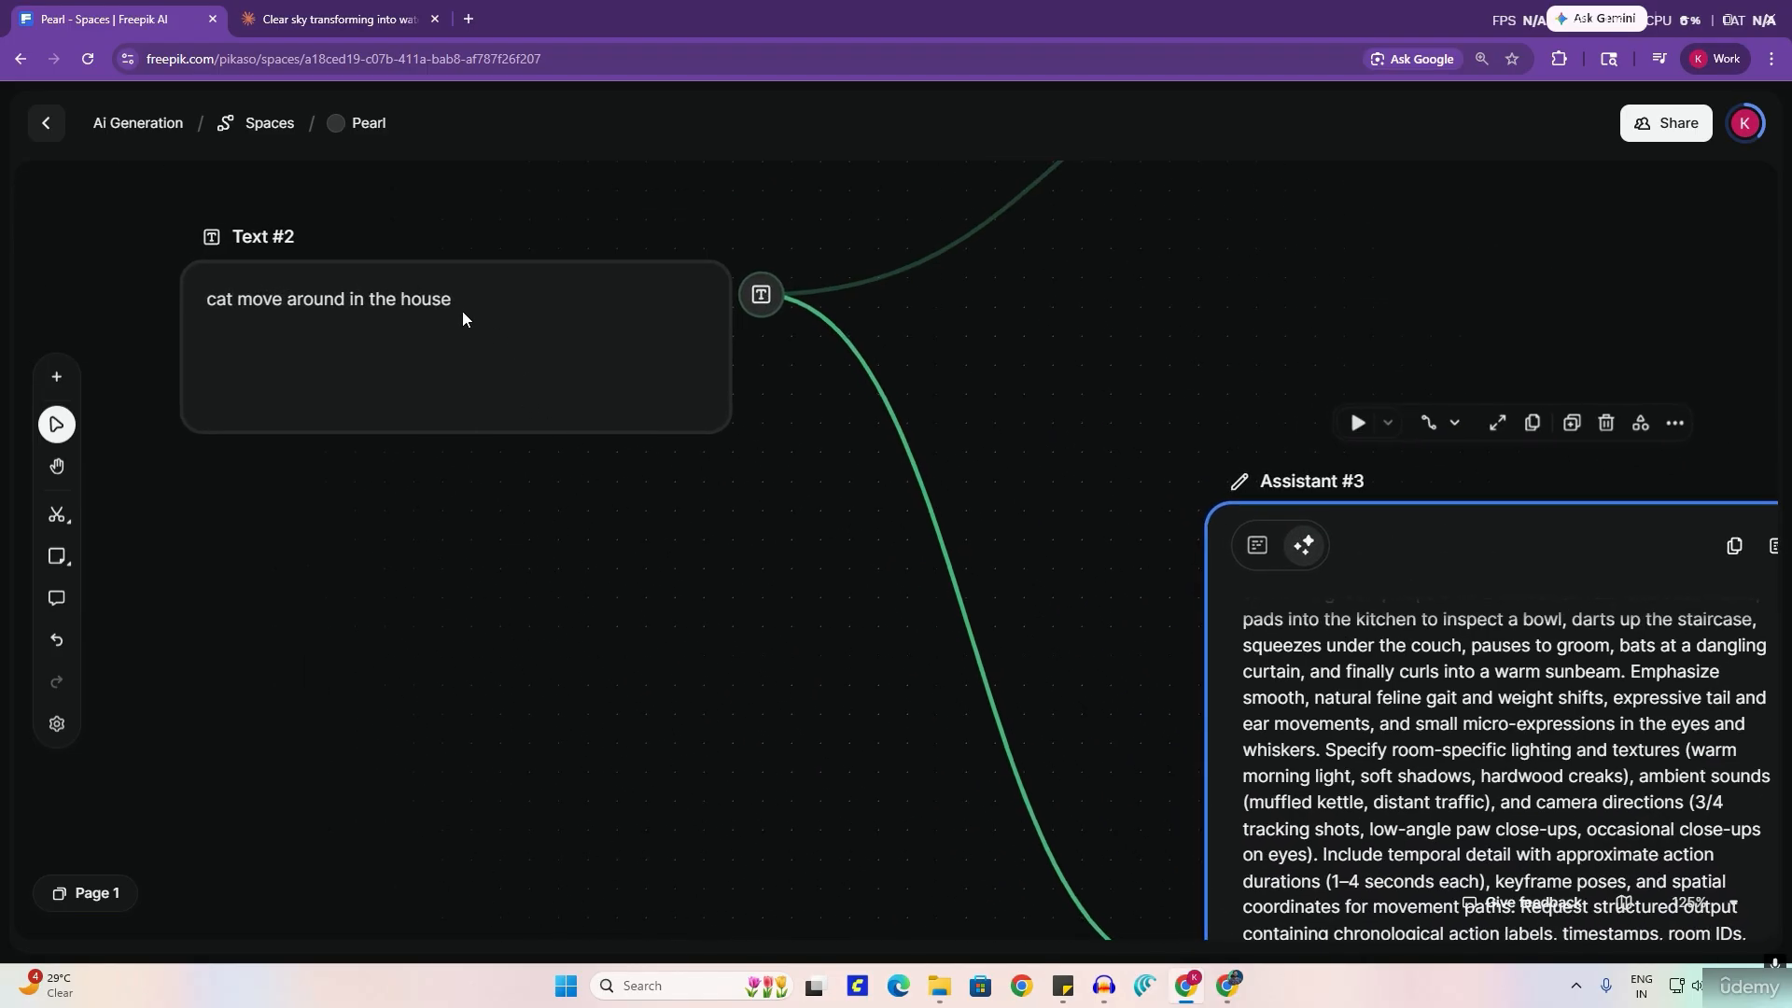
Step: Move the Text #2 node slightly lower and compare its short prompt with the refined one in Assistant #3
{"action": "left_click_drag", "start_coordinate": [462, 311], "coordinate": [492, 414]}
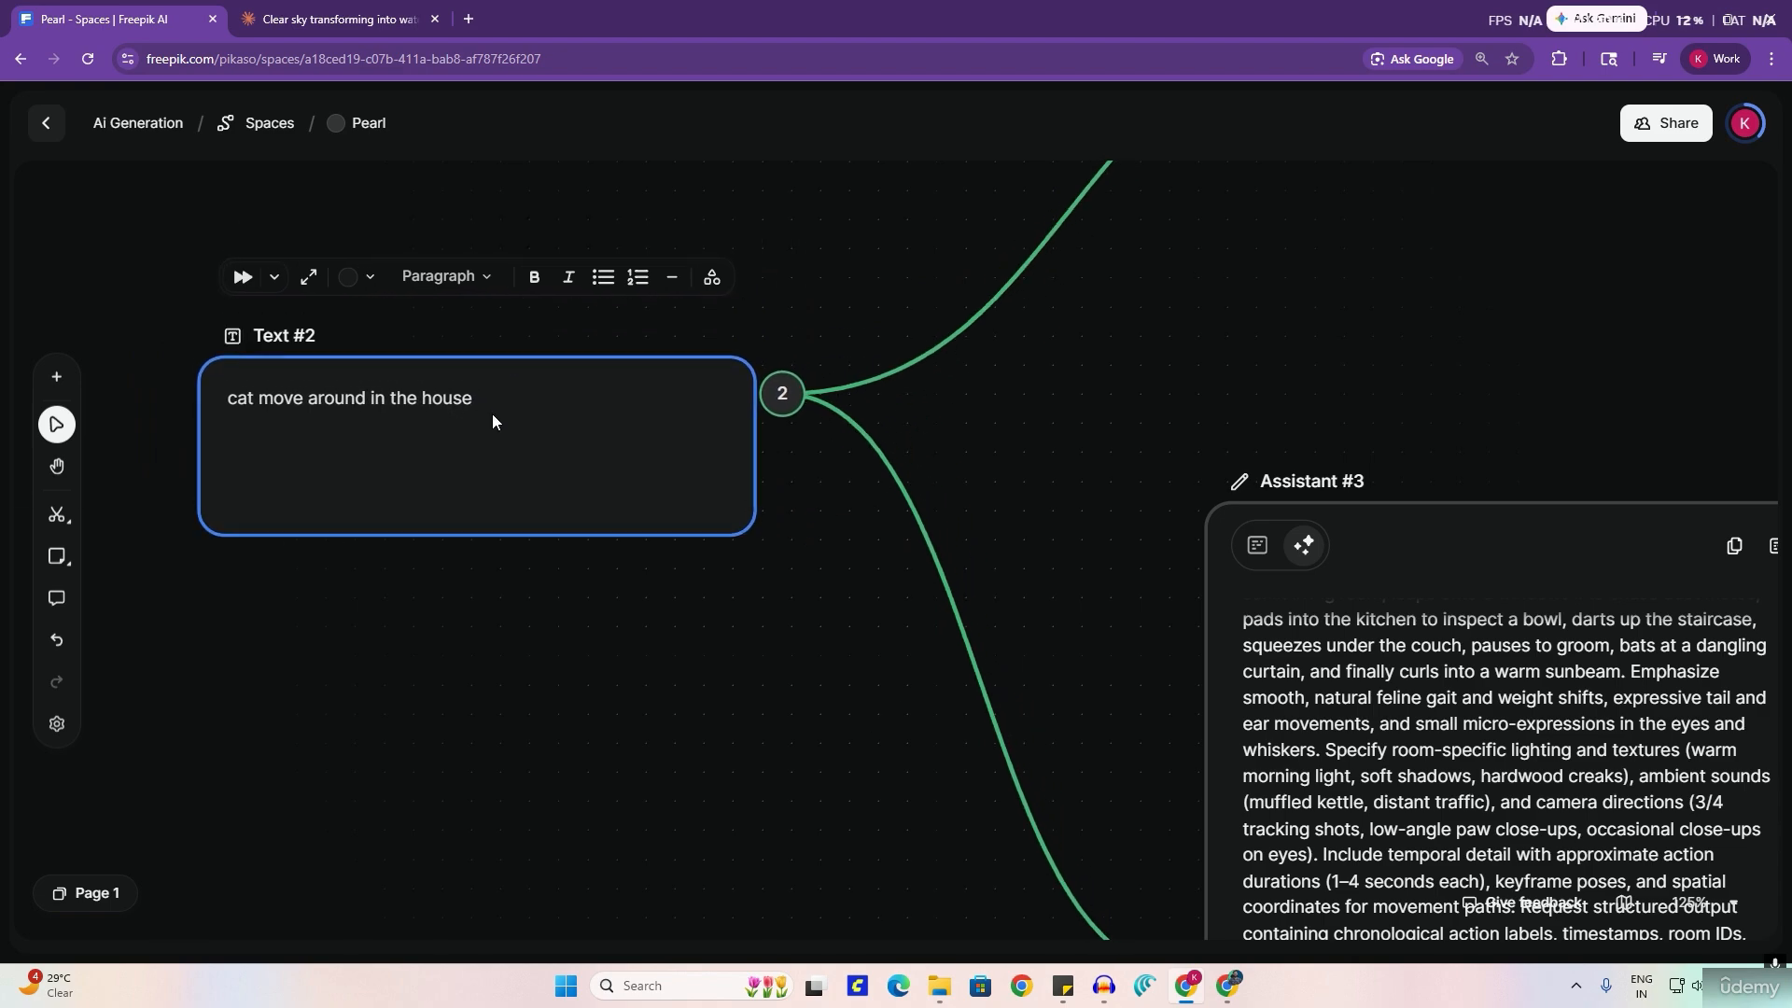
{"action": "scroll", "coordinate": [971, 701], "scroll_direction": "down", "scroll_amount": 2}
{"action": "scroll", "coordinate": [972, 700], "scroll_direction": "right", "scroll_amount": 4}
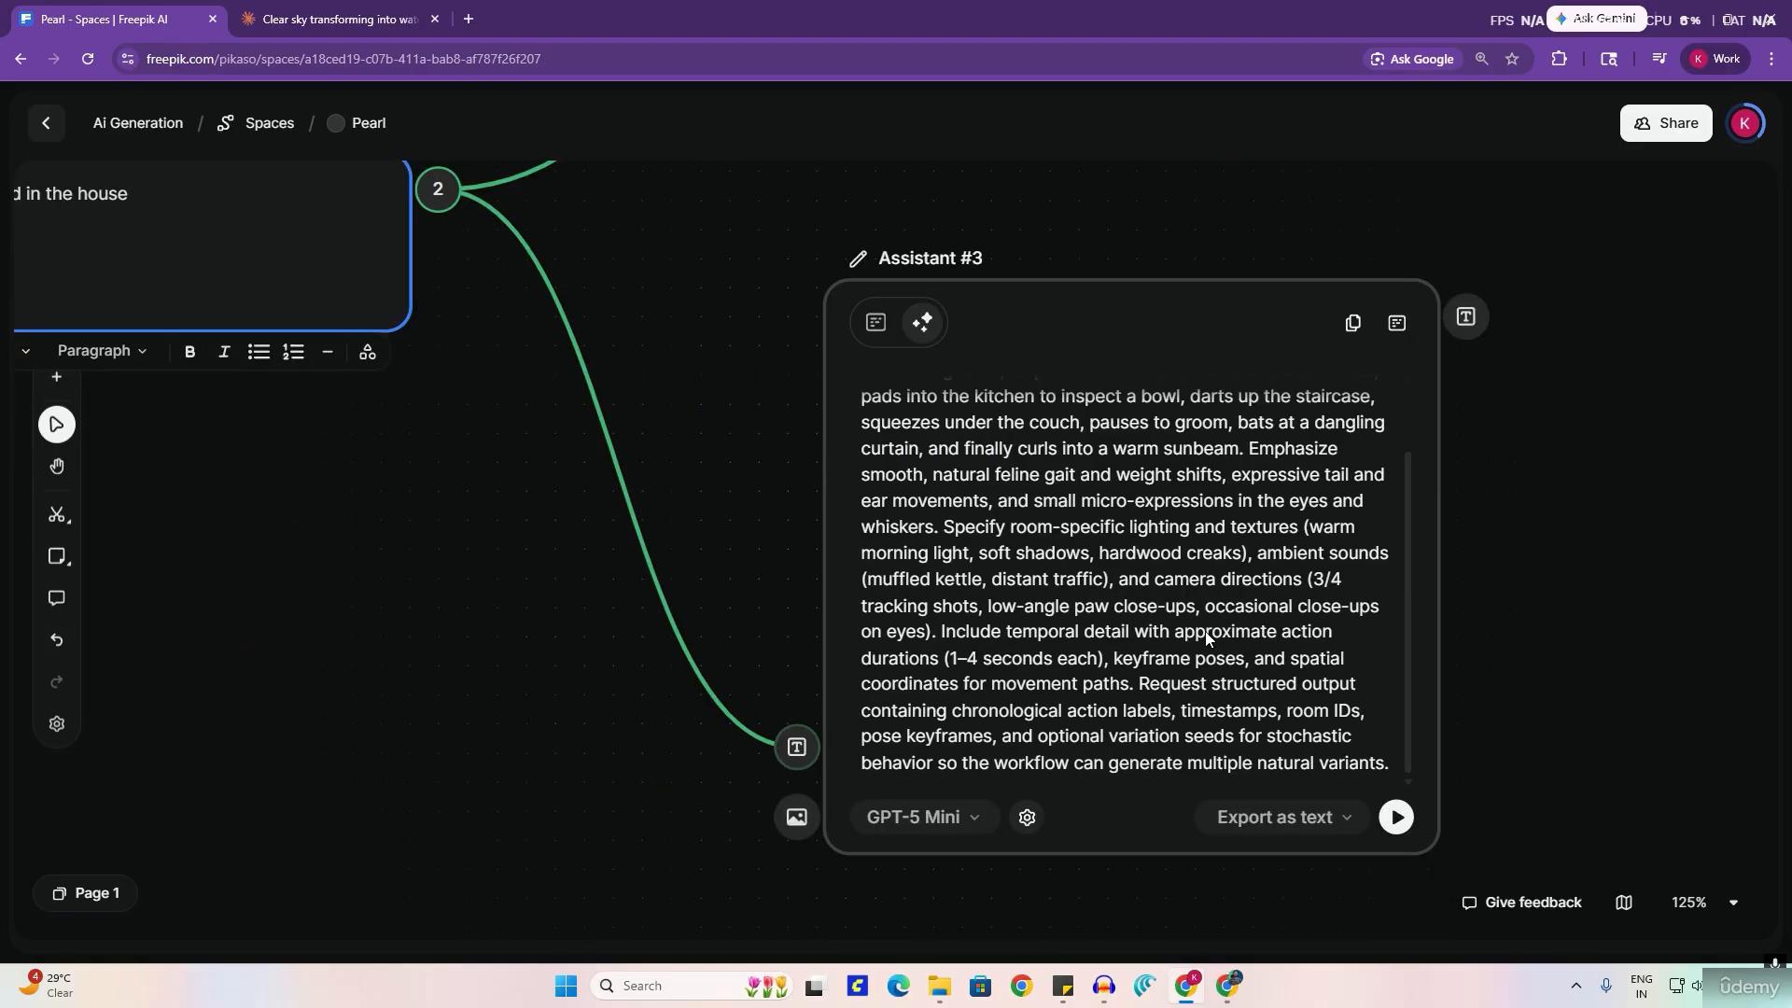
{"action": "scroll", "coordinate": [1588, 628], "scroll_direction": "right", "scroll_amount": 2}
{"action": "scroll", "coordinate": [1324, 609], "scroll_direction": "down", "scroll_amount": 5}
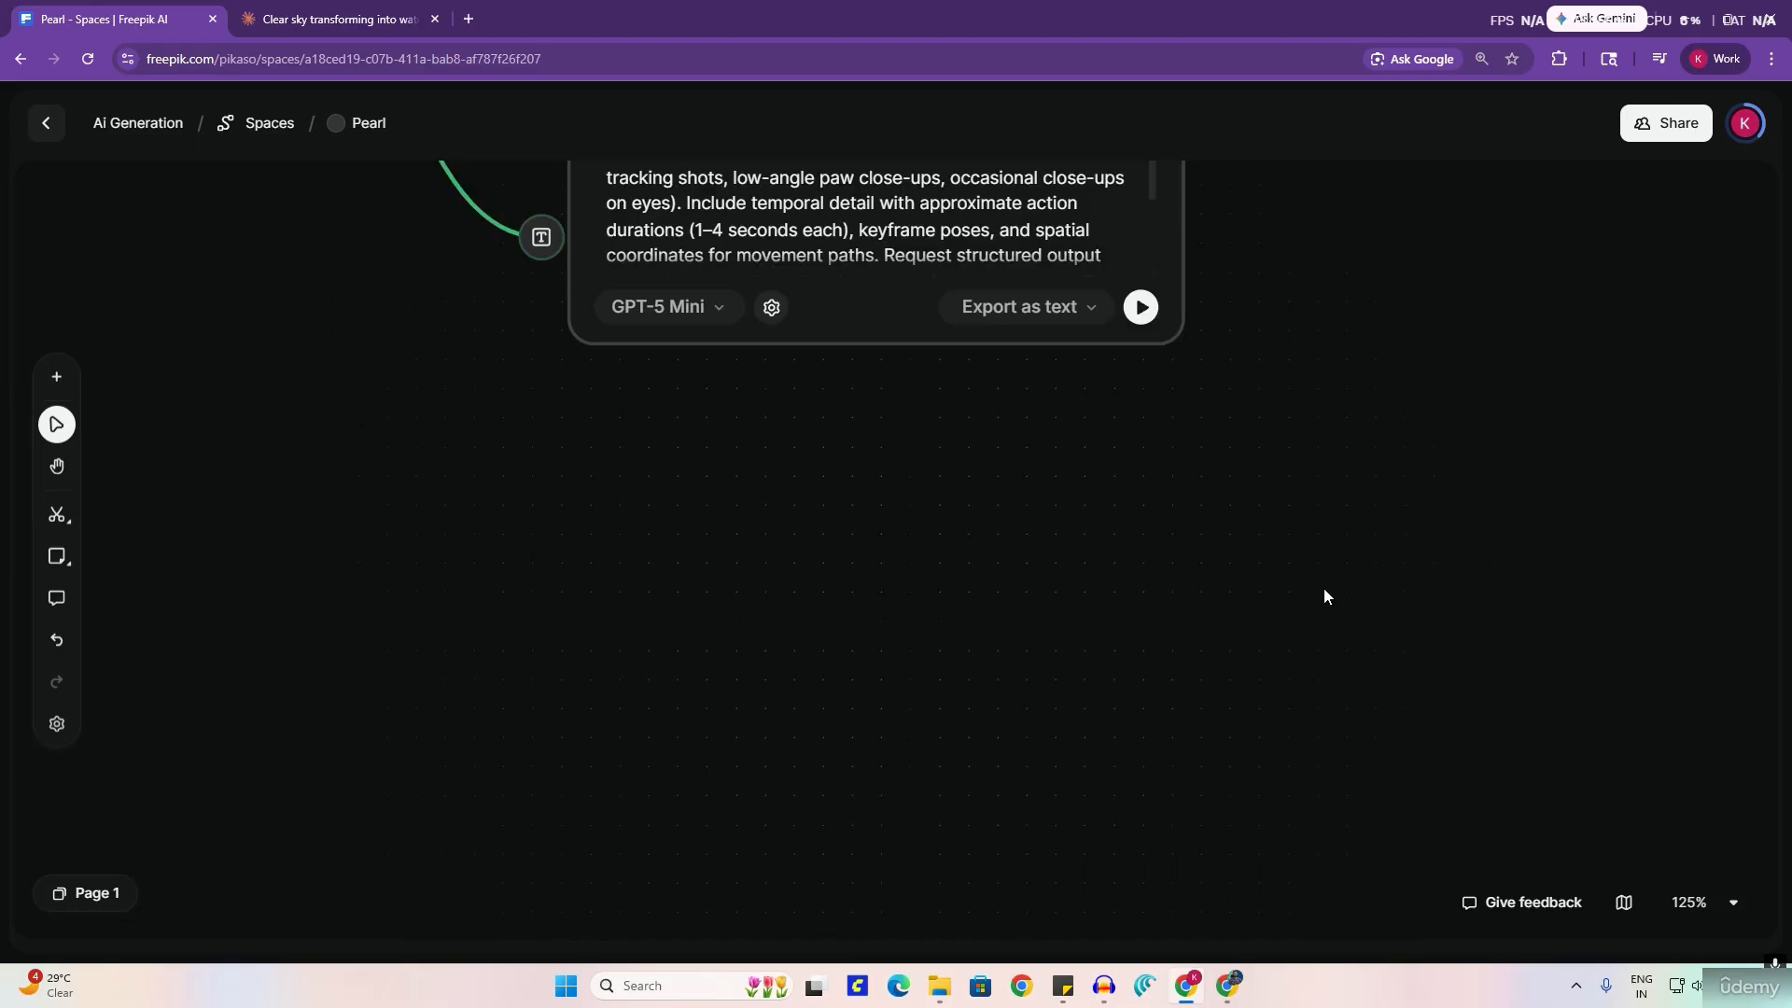
Step: Add a Video Generator node beside Assistant #3 and leave space between the two
{"action": "scroll", "coordinate": [1323, 588], "scroll_direction": "down", "scroll_amount": 10, "text": "ctrl"}
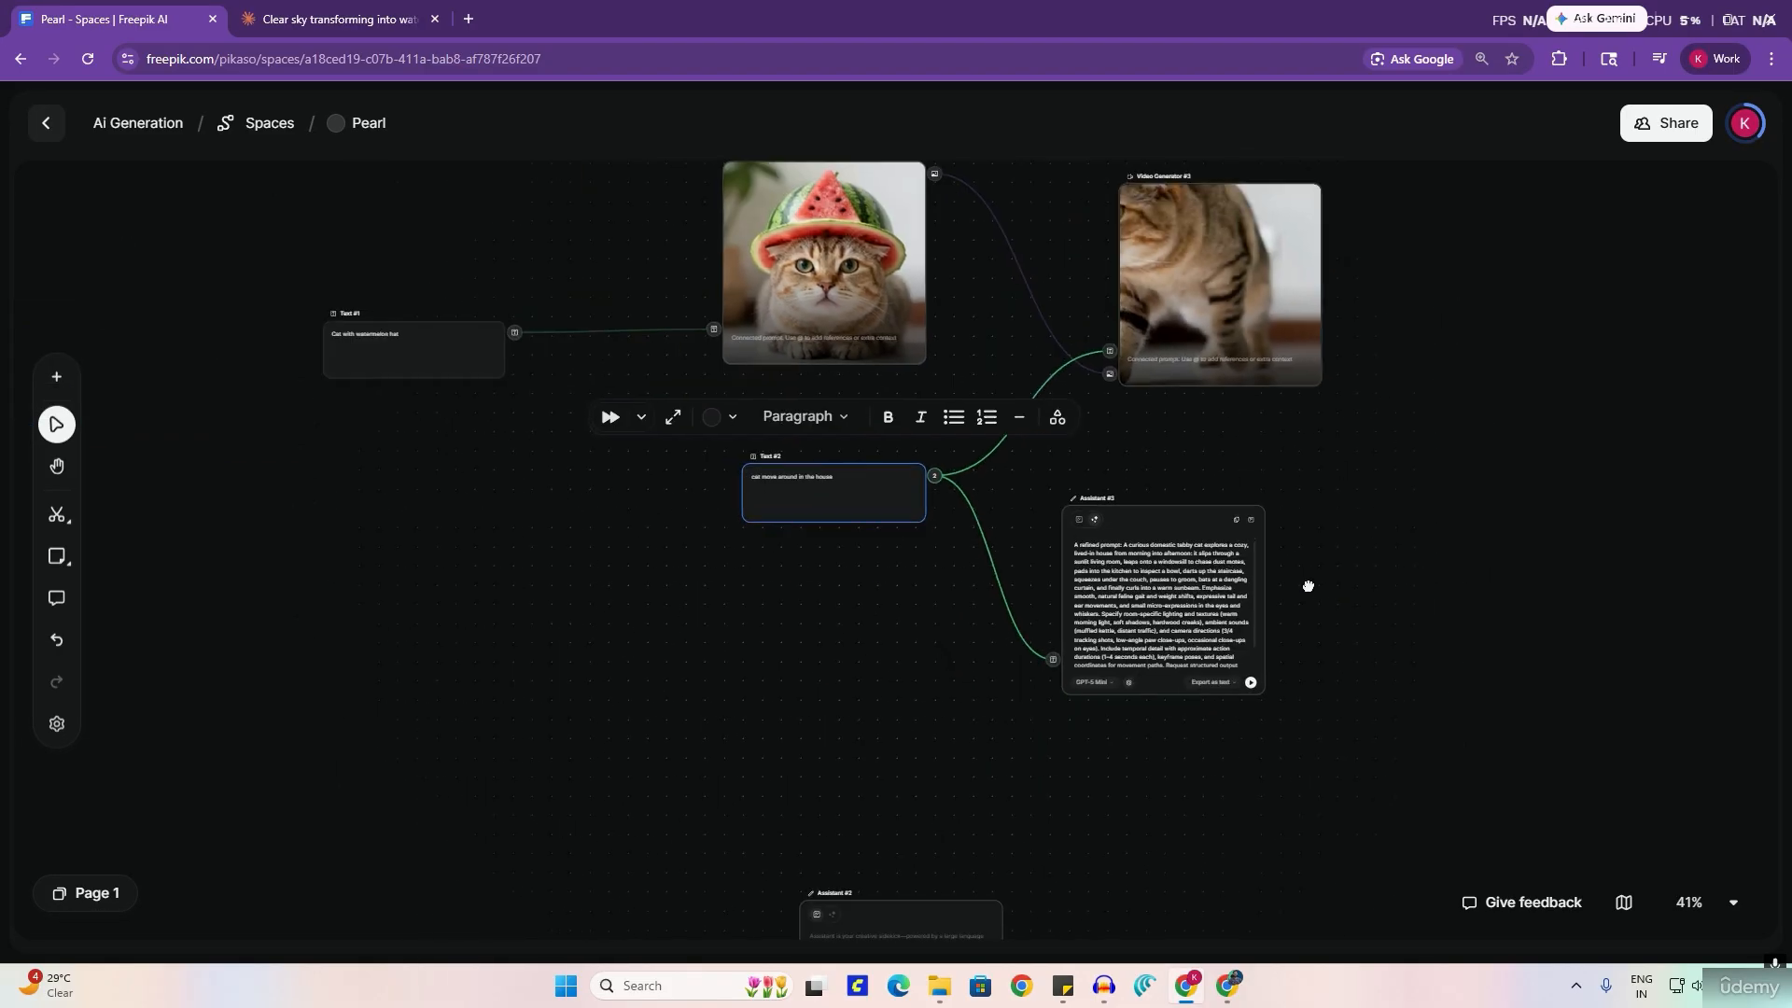
{"action": "left_click_drag", "start_coordinate": [1307, 587], "coordinate": [1098, 577]}
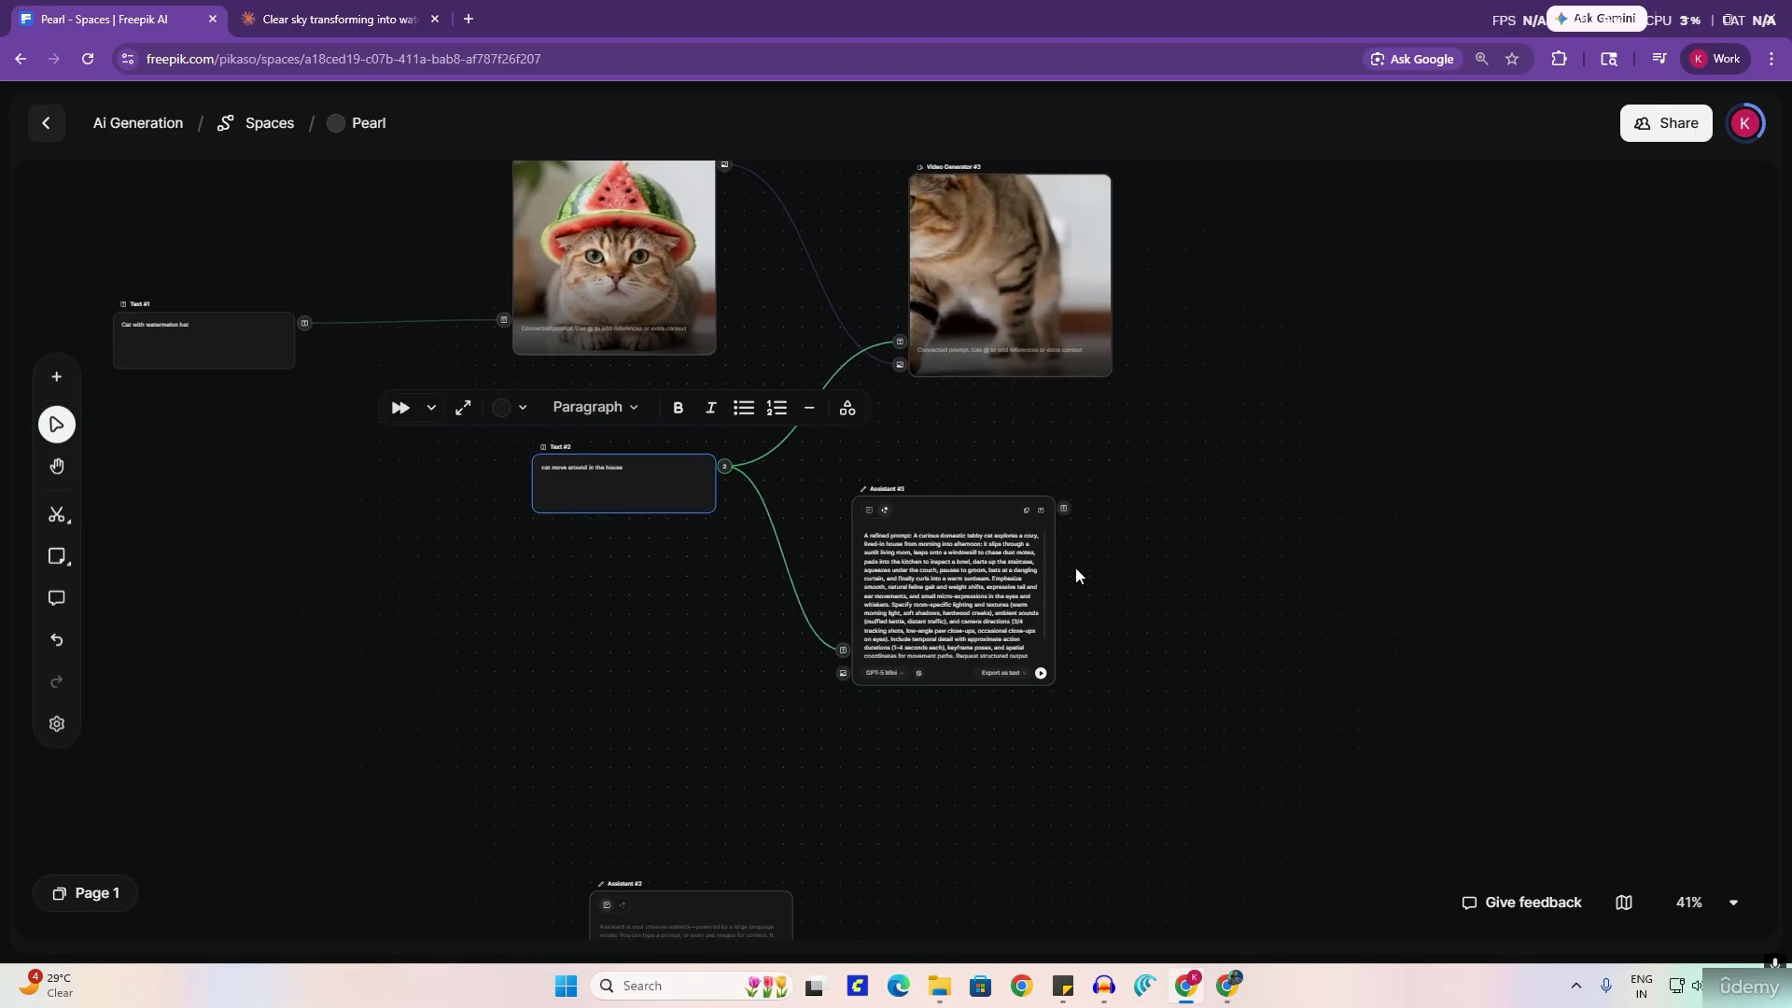
{"action": "double_click", "coordinate": [1145, 524]}
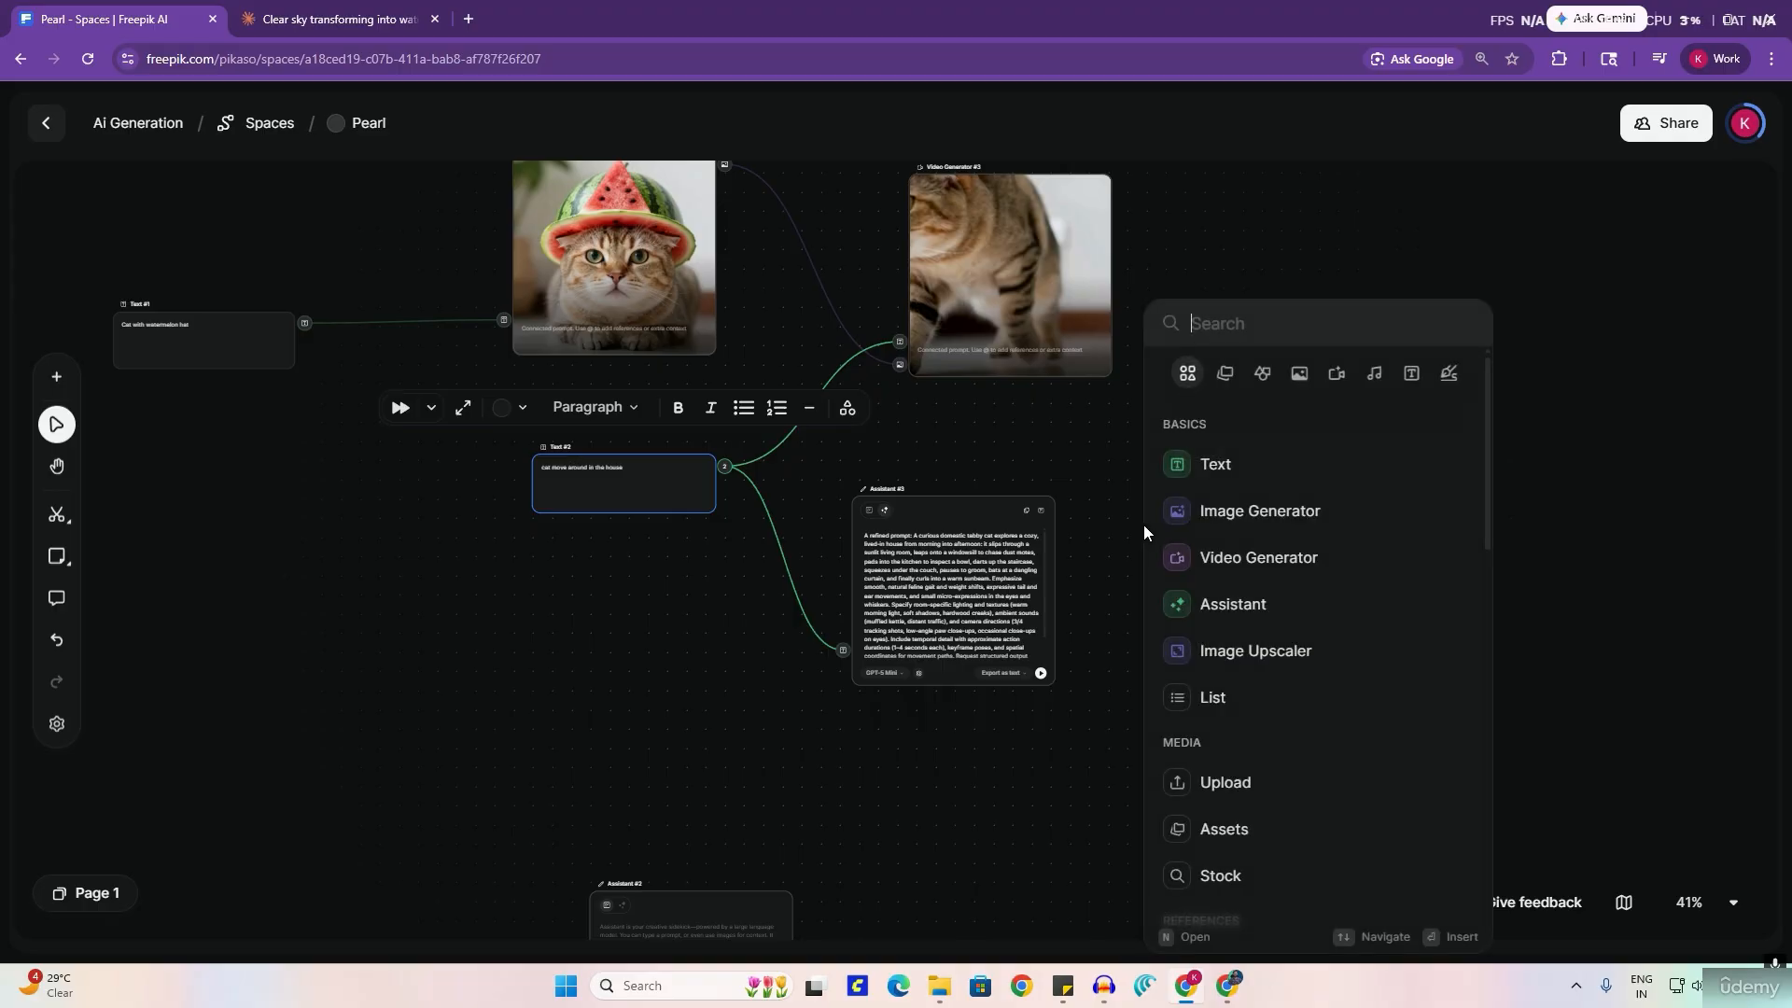
{"action": "left_click", "coordinate": [1234, 560]}
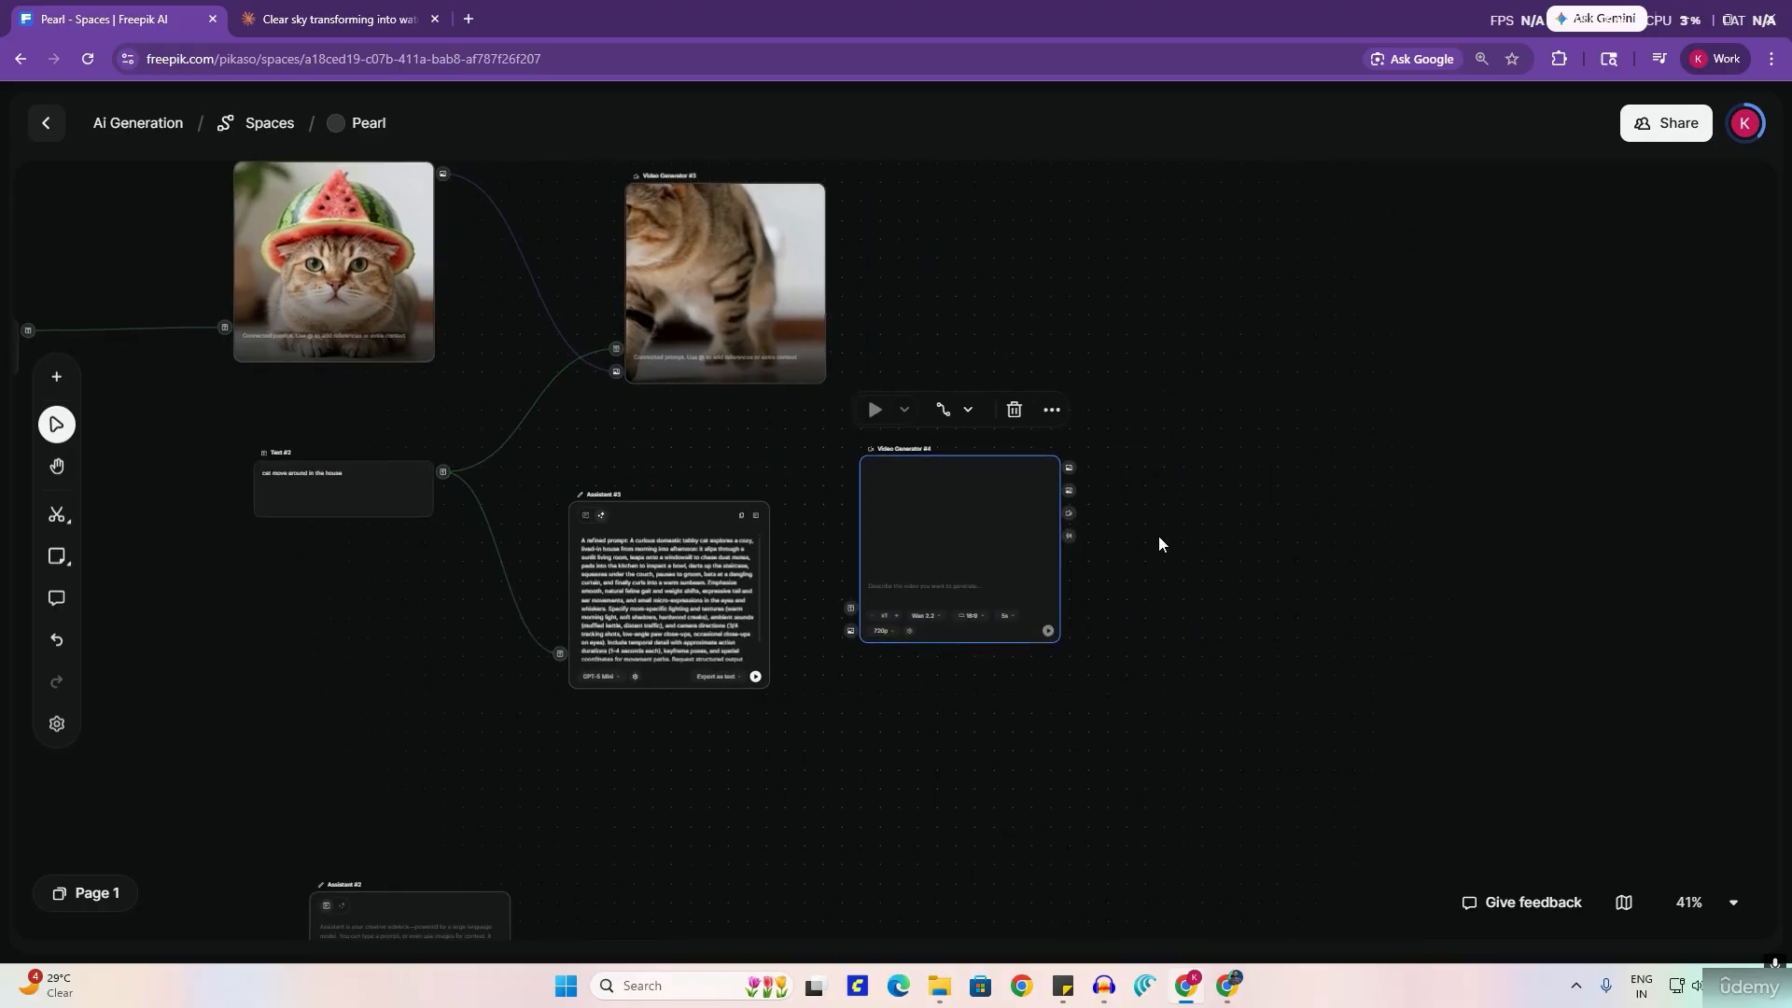
{"action": "left_click_drag", "start_coordinate": [871, 472], "coordinate": [973, 585]}
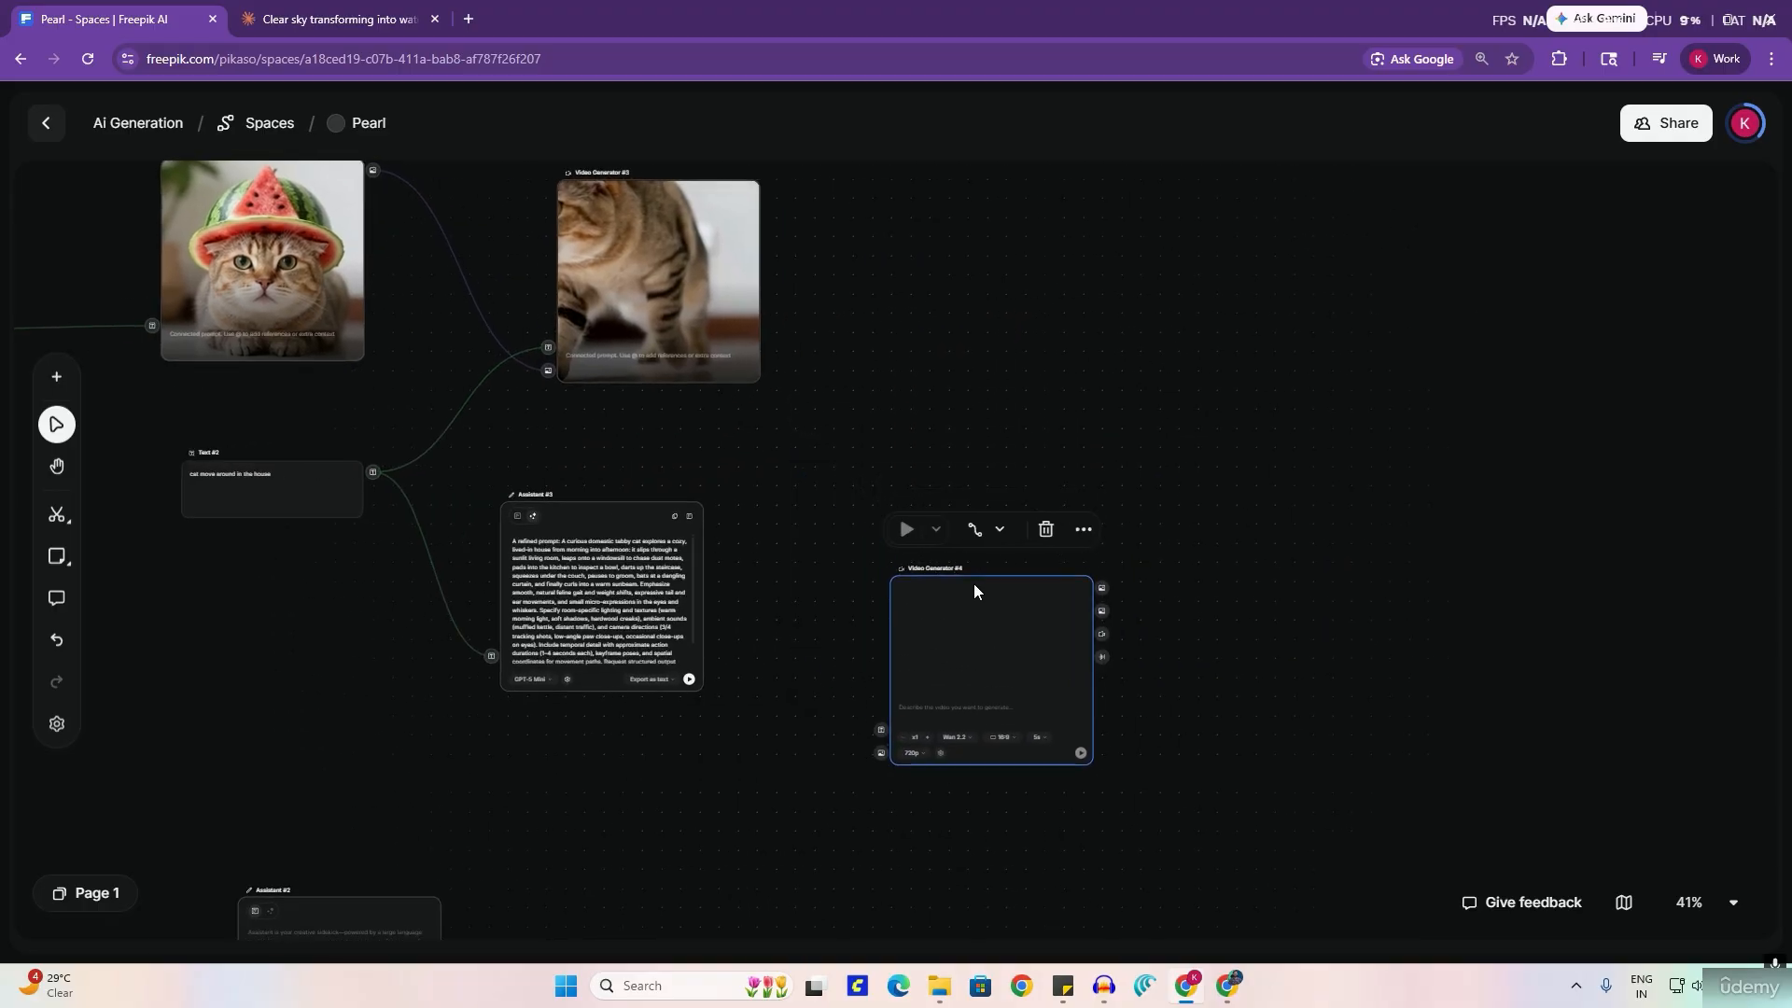
Step: Add an Image Generator node above Video Generator #4 and line the two nodes up vertically
{"action": "double_click", "coordinate": [1034, 429]}
{"action": "left_click", "coordinate": [1135, 517]}
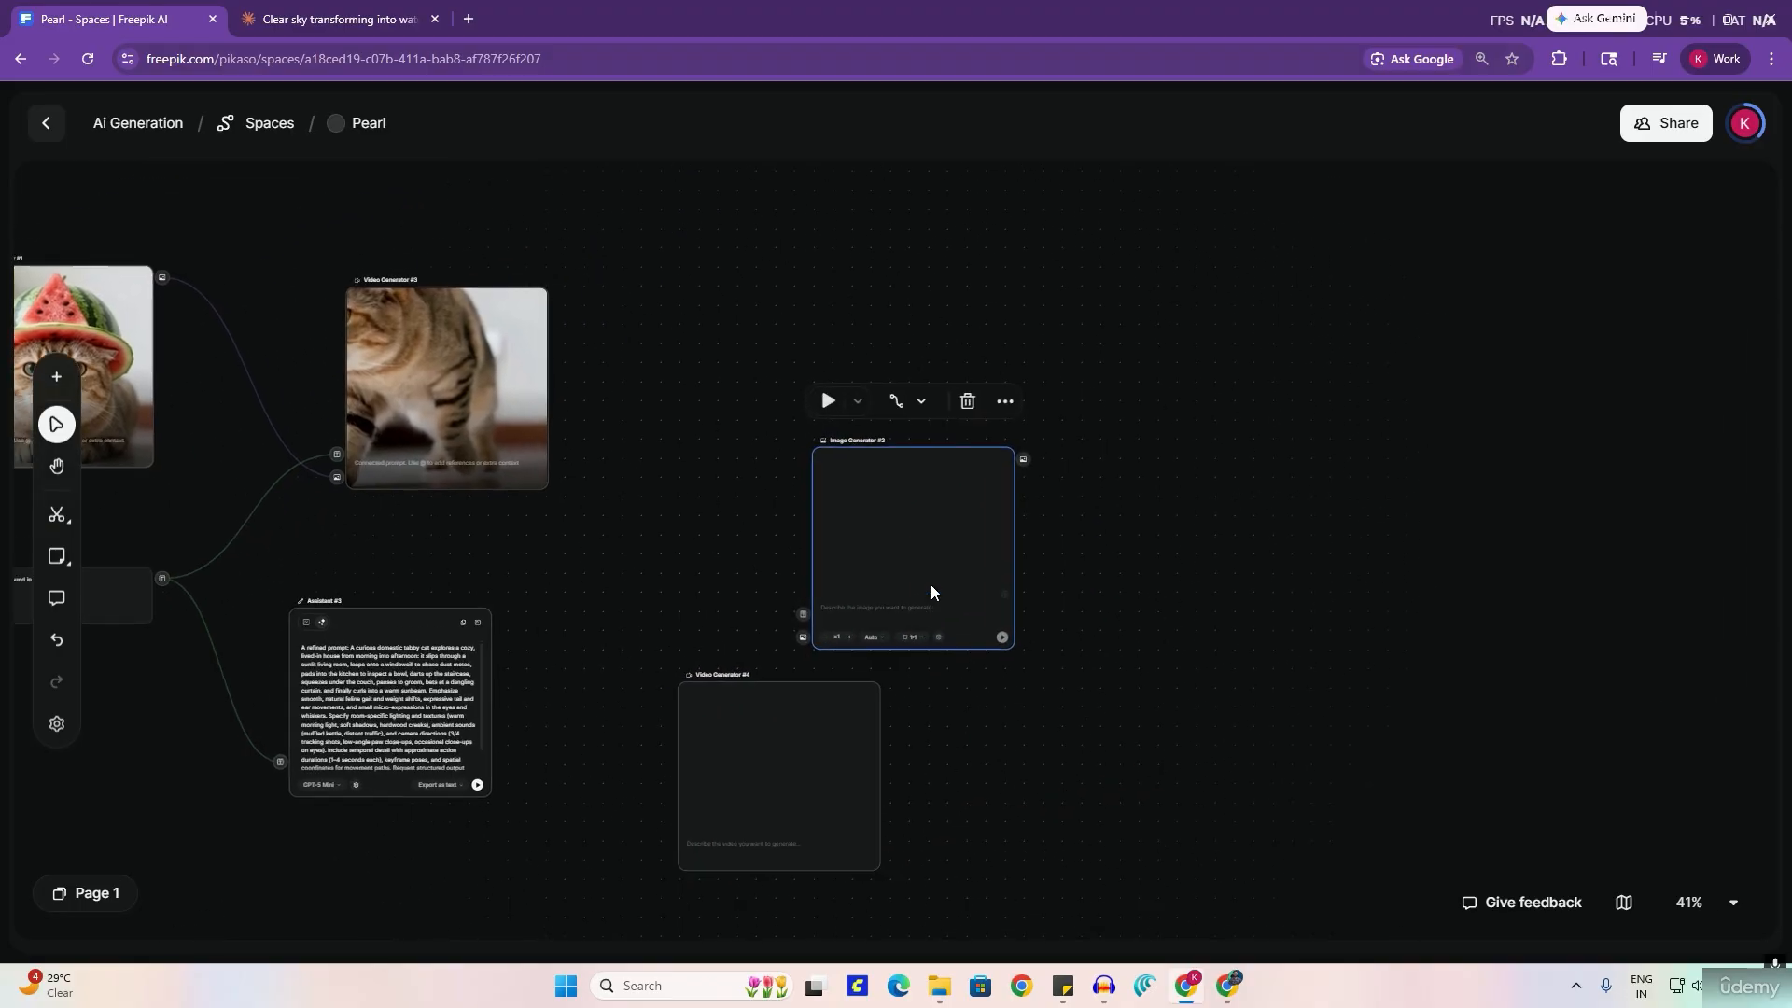
{"action": "left_click", "coordinate": [747, 703]}
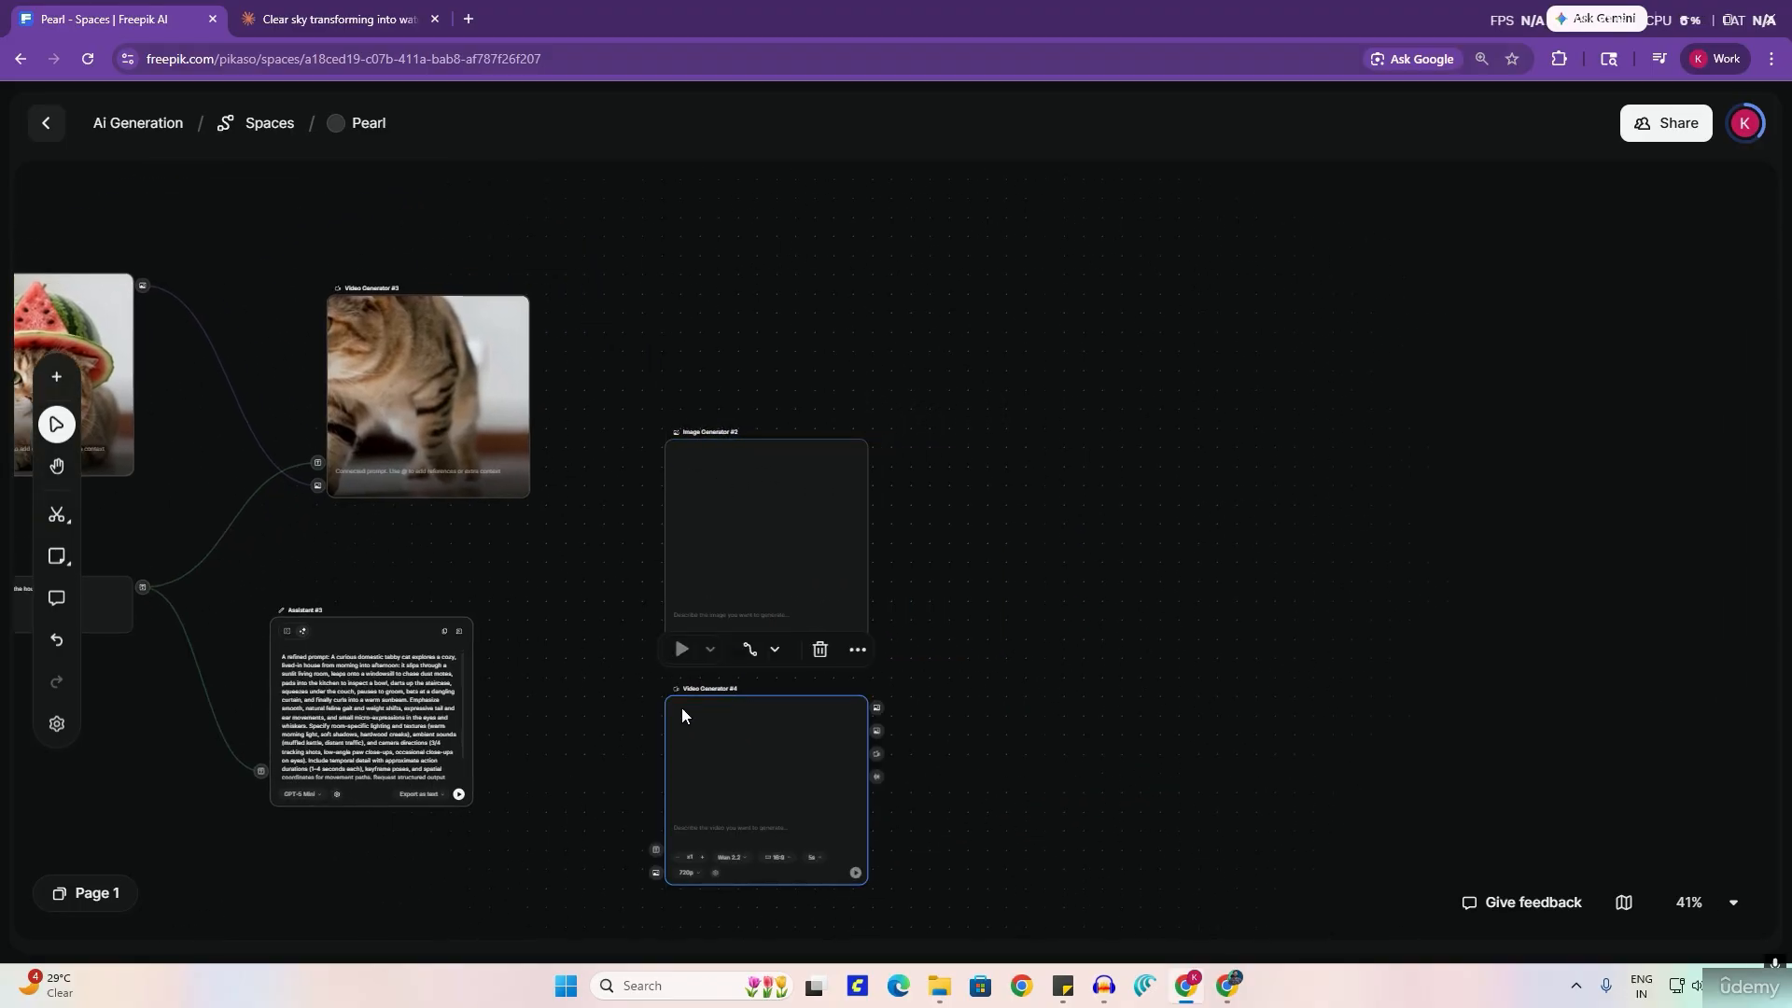
Step: Connect the text output of Assistant #3 to the prompt input of Image Generator #2
{"action": "scroll", "coordinate": [682, 707], "scroll_direction": "left", "scroll_amount": 3}
{"action": "scroll", "coordinate": [788, 598], "scroll_direction": "up", "scroll_amount": 2}
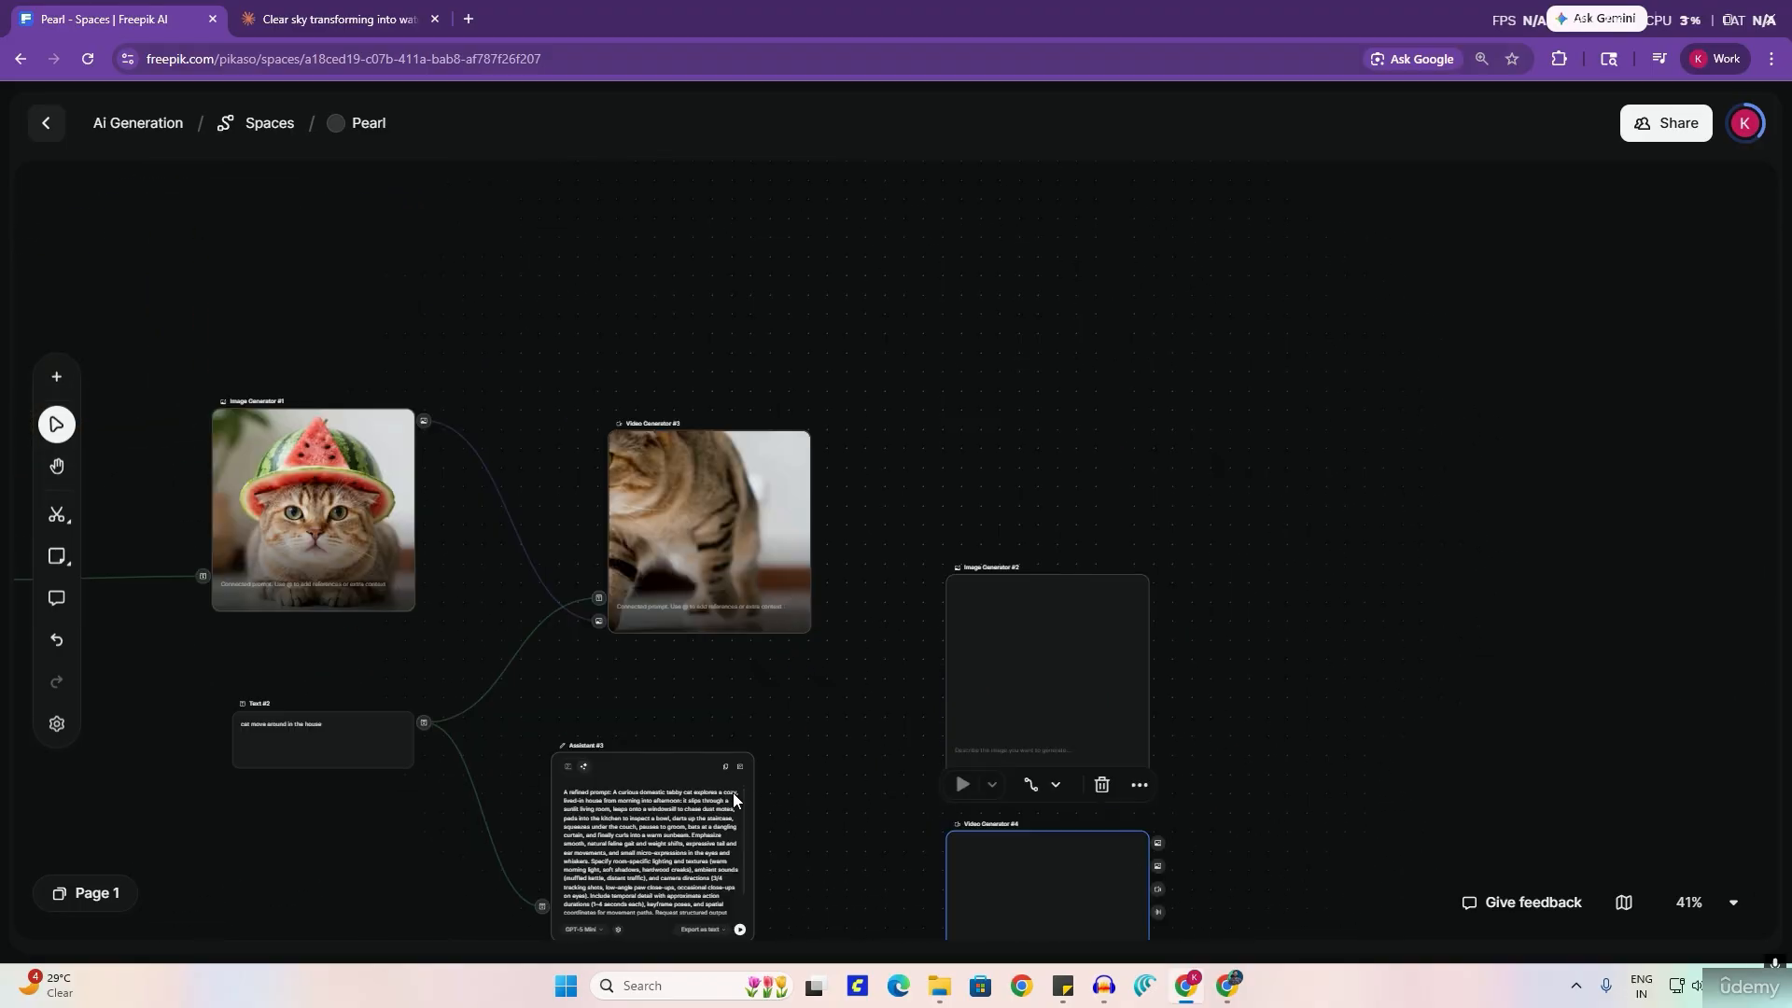
{"action": "scroll", "coordinate": [826, 780], "scroll_direction": "down", "scroll_amount": 5}
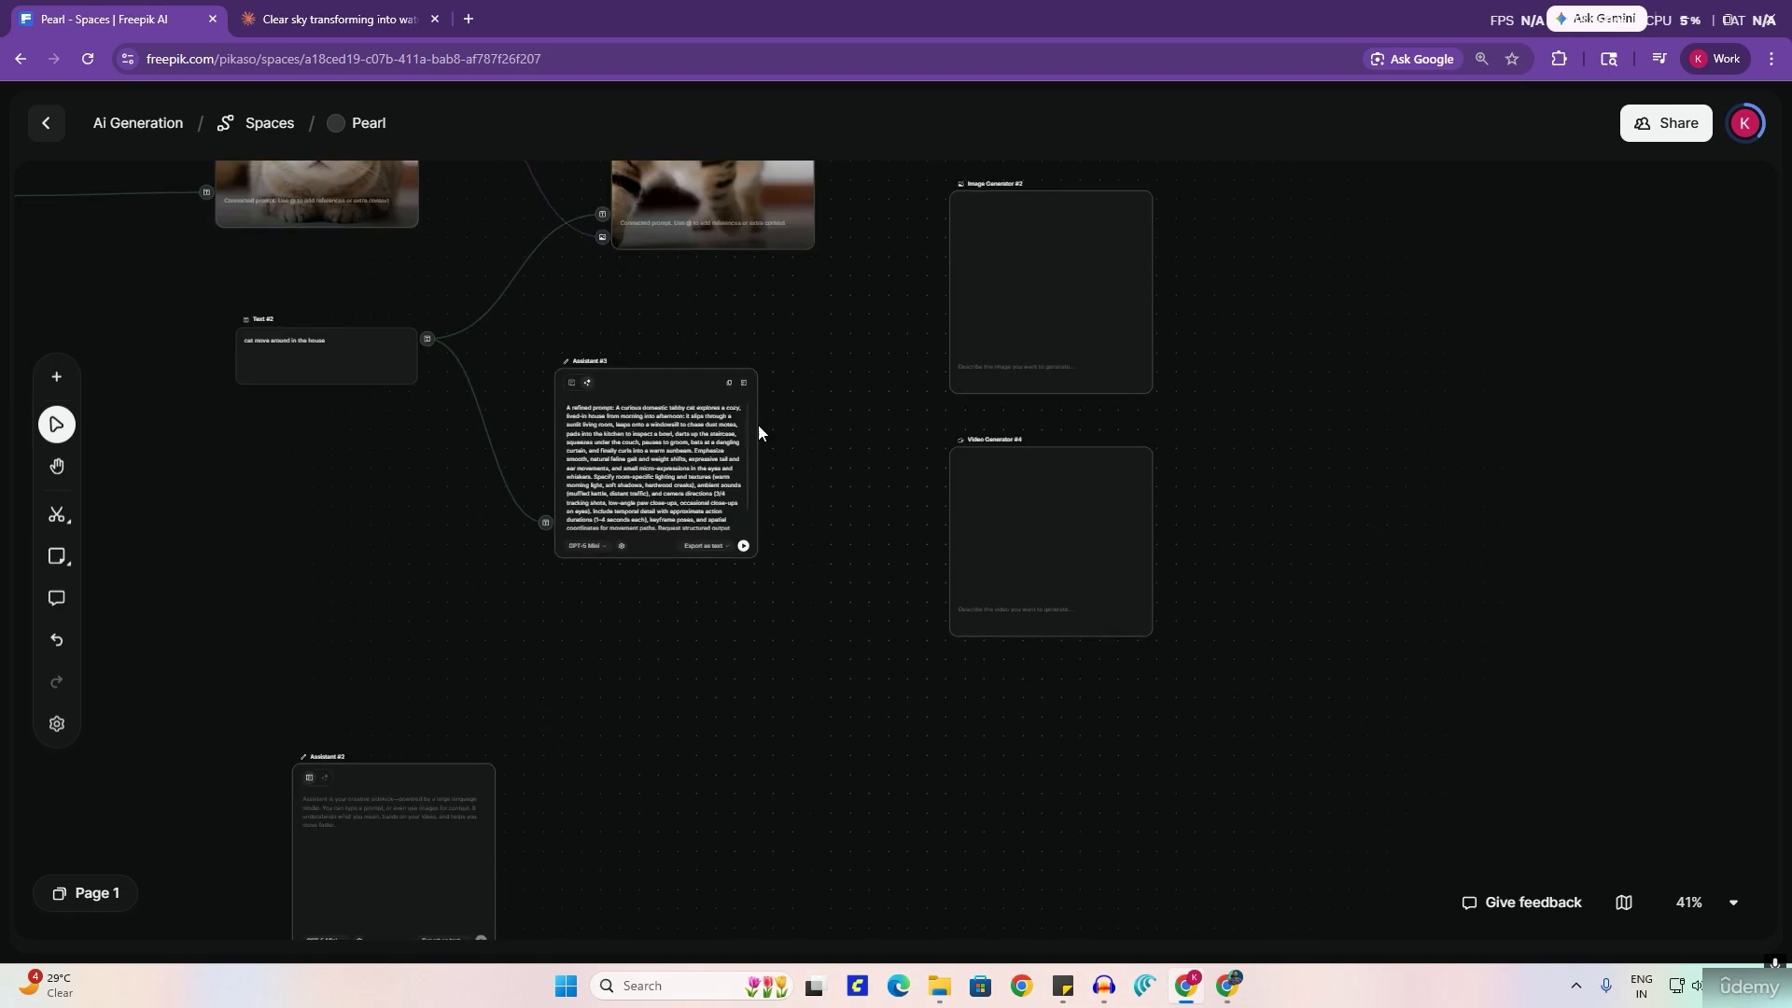
{"action": "left_click", "coordinate": [724, 403]}
{"action": "left_click_drag", "start_coordinate": [766, 381], "coordinate": [941, 359]}
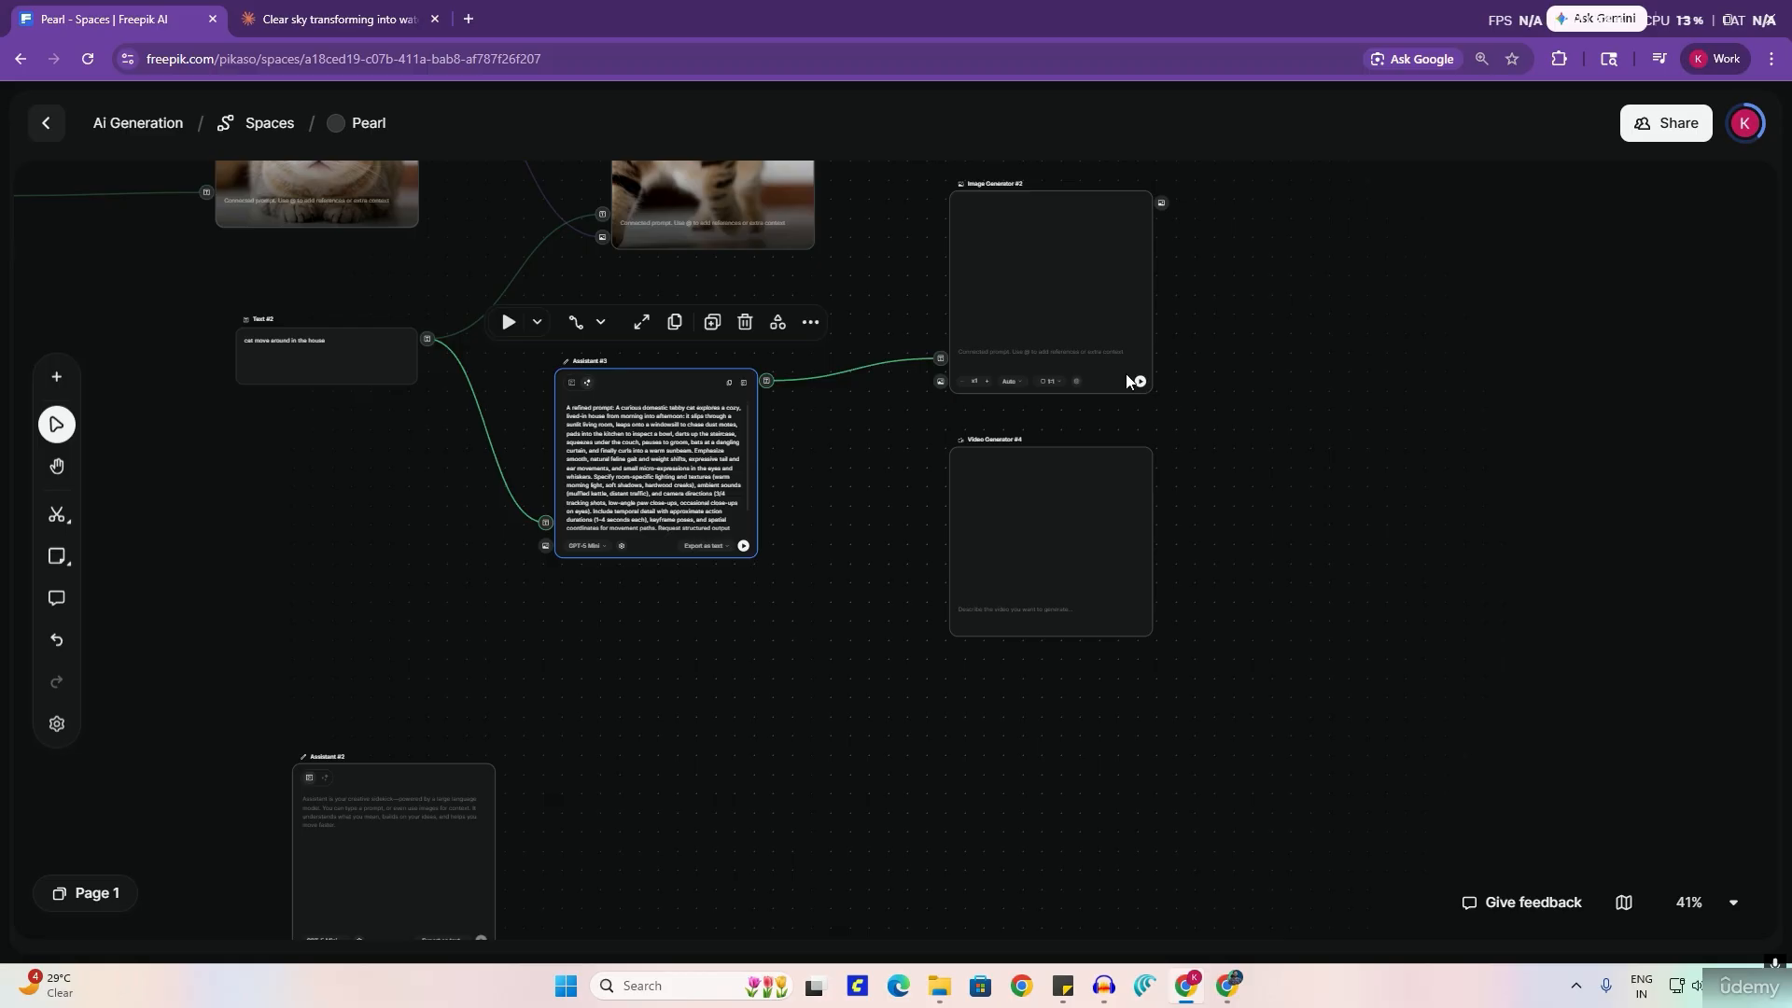
Step: Set Image Generator #2 to the Classic model and generate one 1:1 image
{"action": "left_click", "coordinate": [1011, 381]}
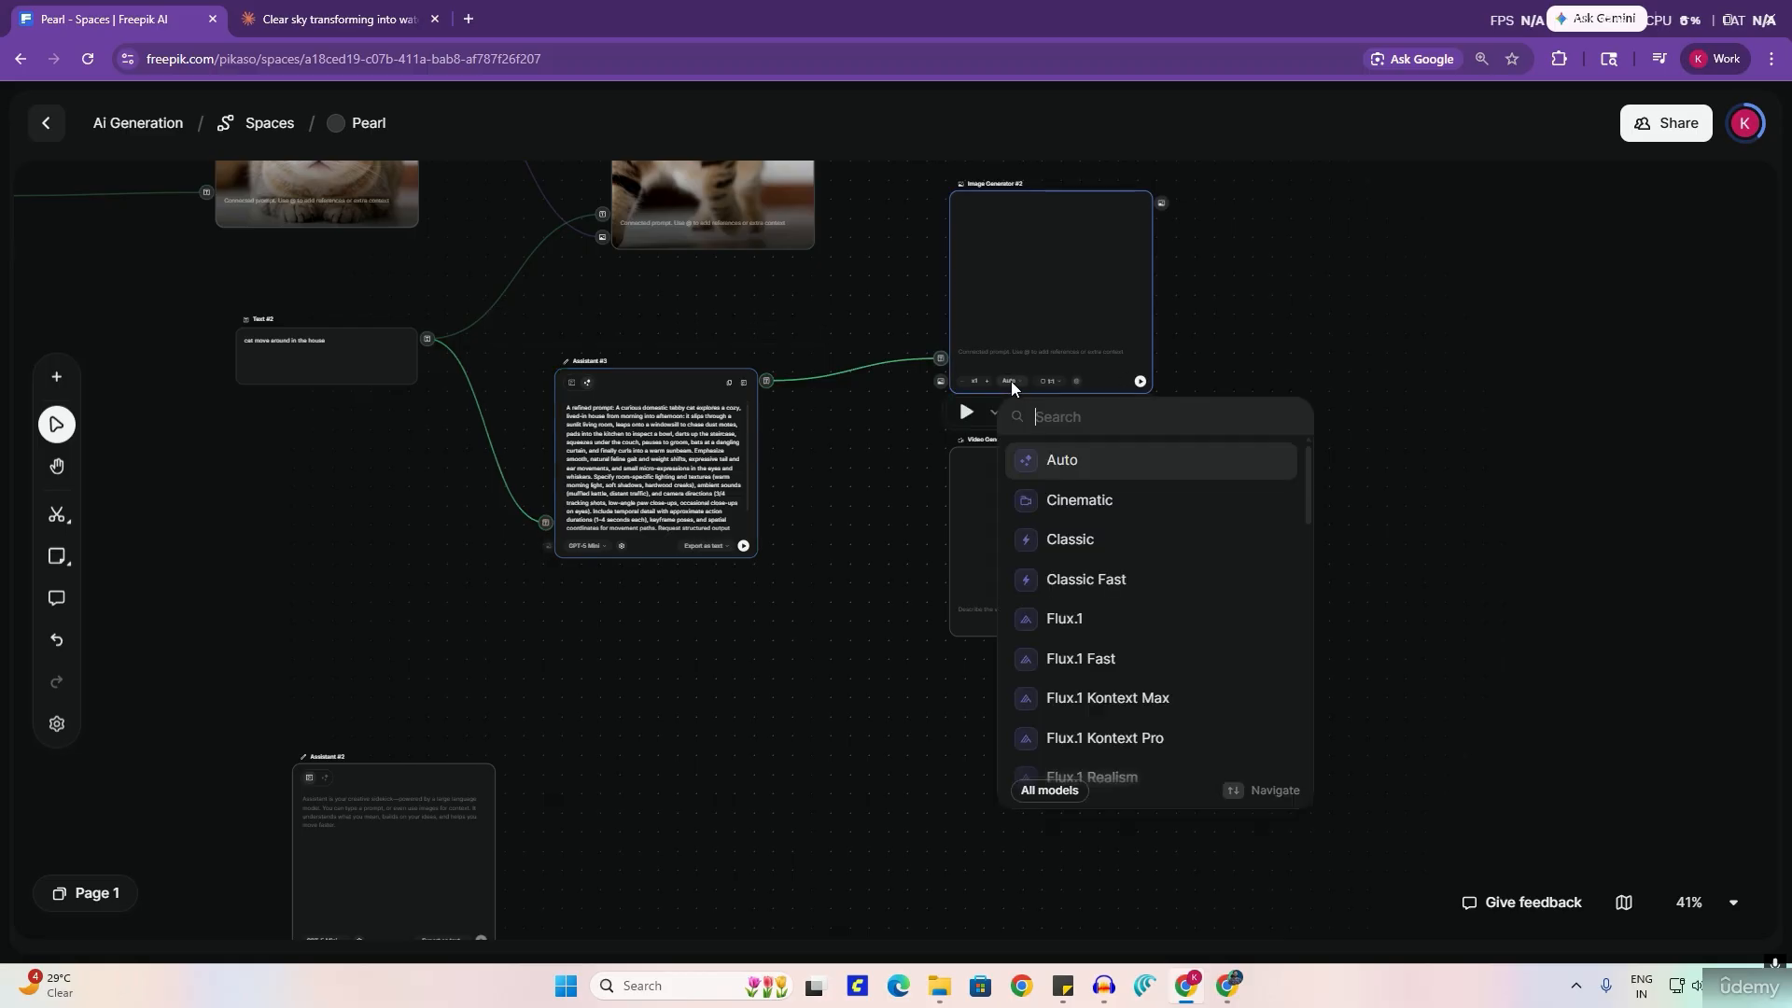
{"action": "left_click", "coordinate": [1070, 542]}
{"action": "scroll", "coordinate": [1163, 420], "scroll_direction": "up", "scroll_amount": 2}
{"action": "scroll", "coordinate": [1114, 450], "scroll_direction": "up", "scroll_amount": 2}
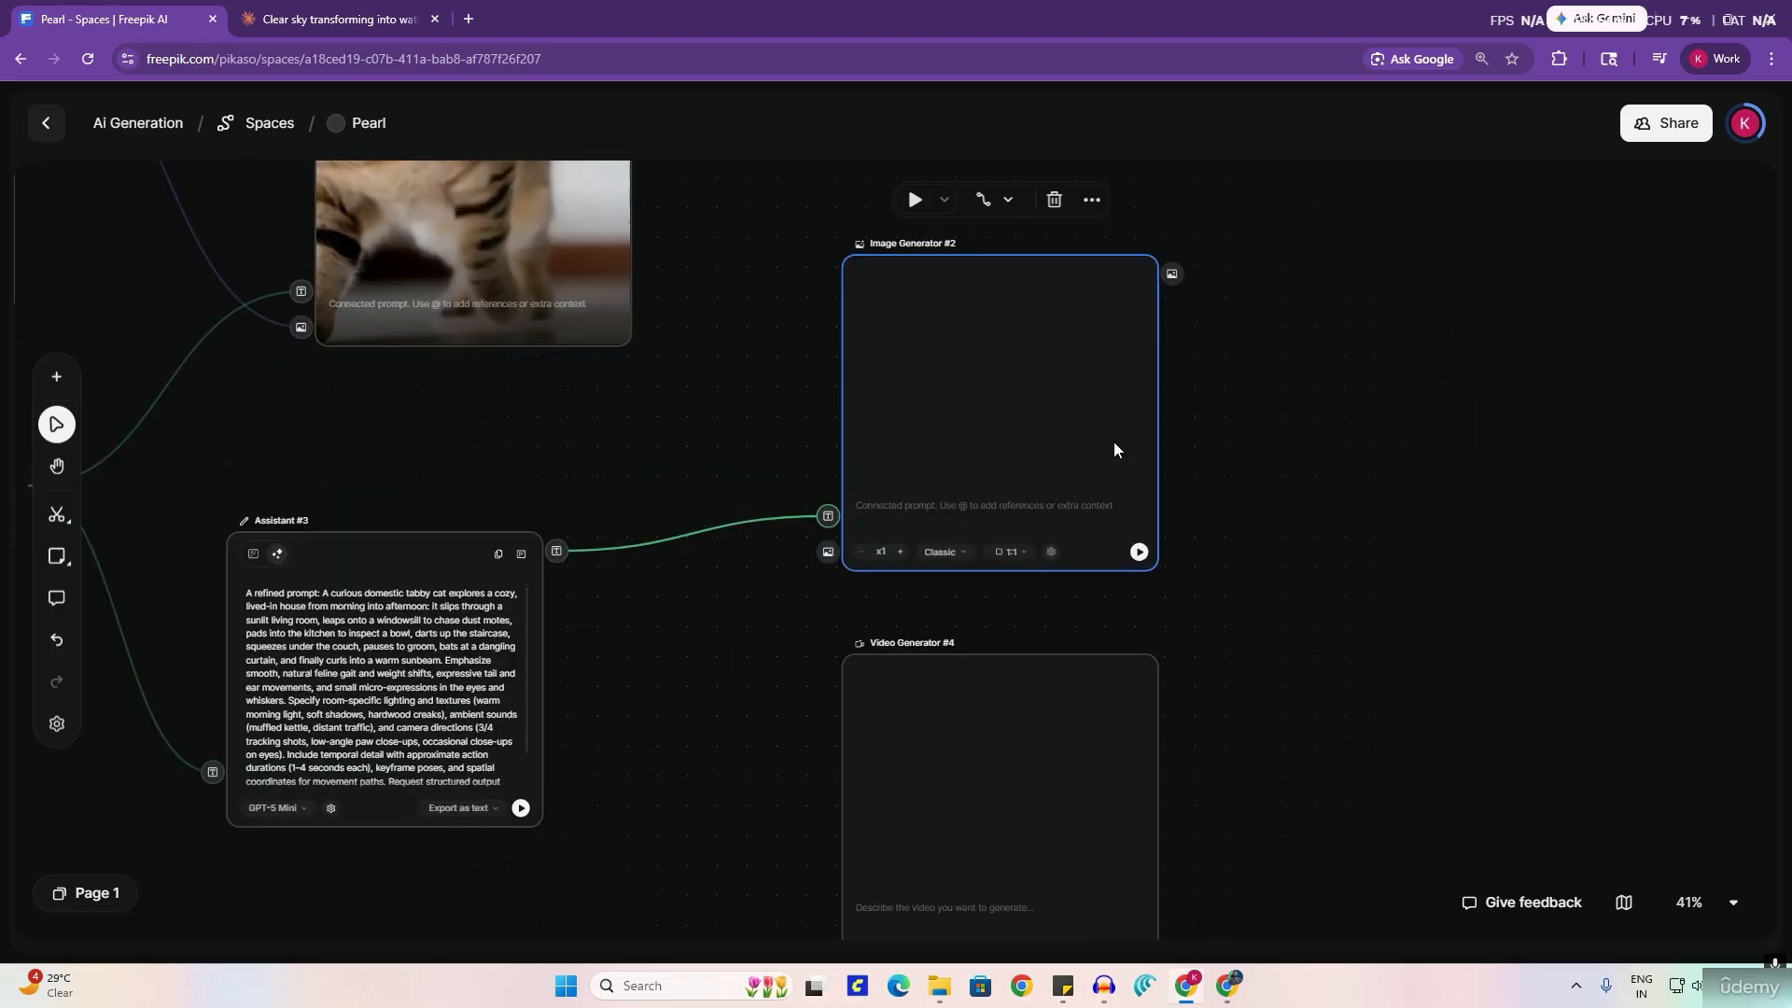
{"action": "scroll", "coordinate": [1114, 450], "scroll_direction": "up", "scroll_amount": 5}
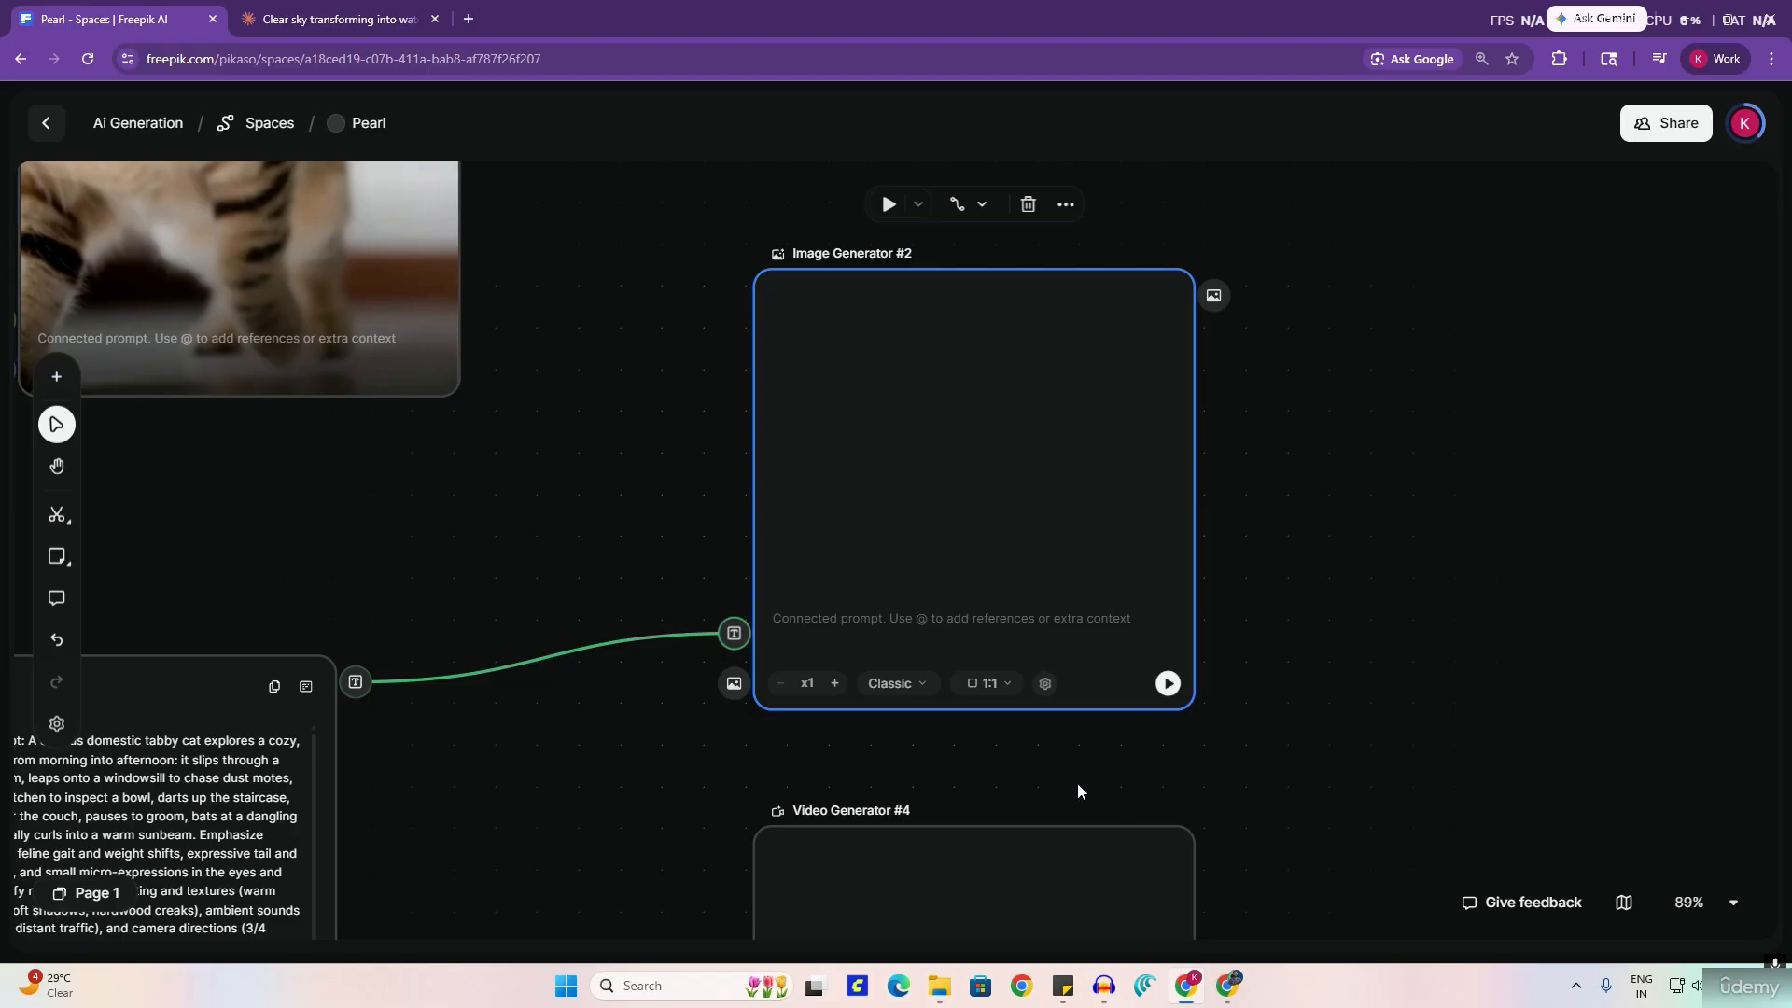
{"action": "left_click", "coordinate": [1169, 684]}
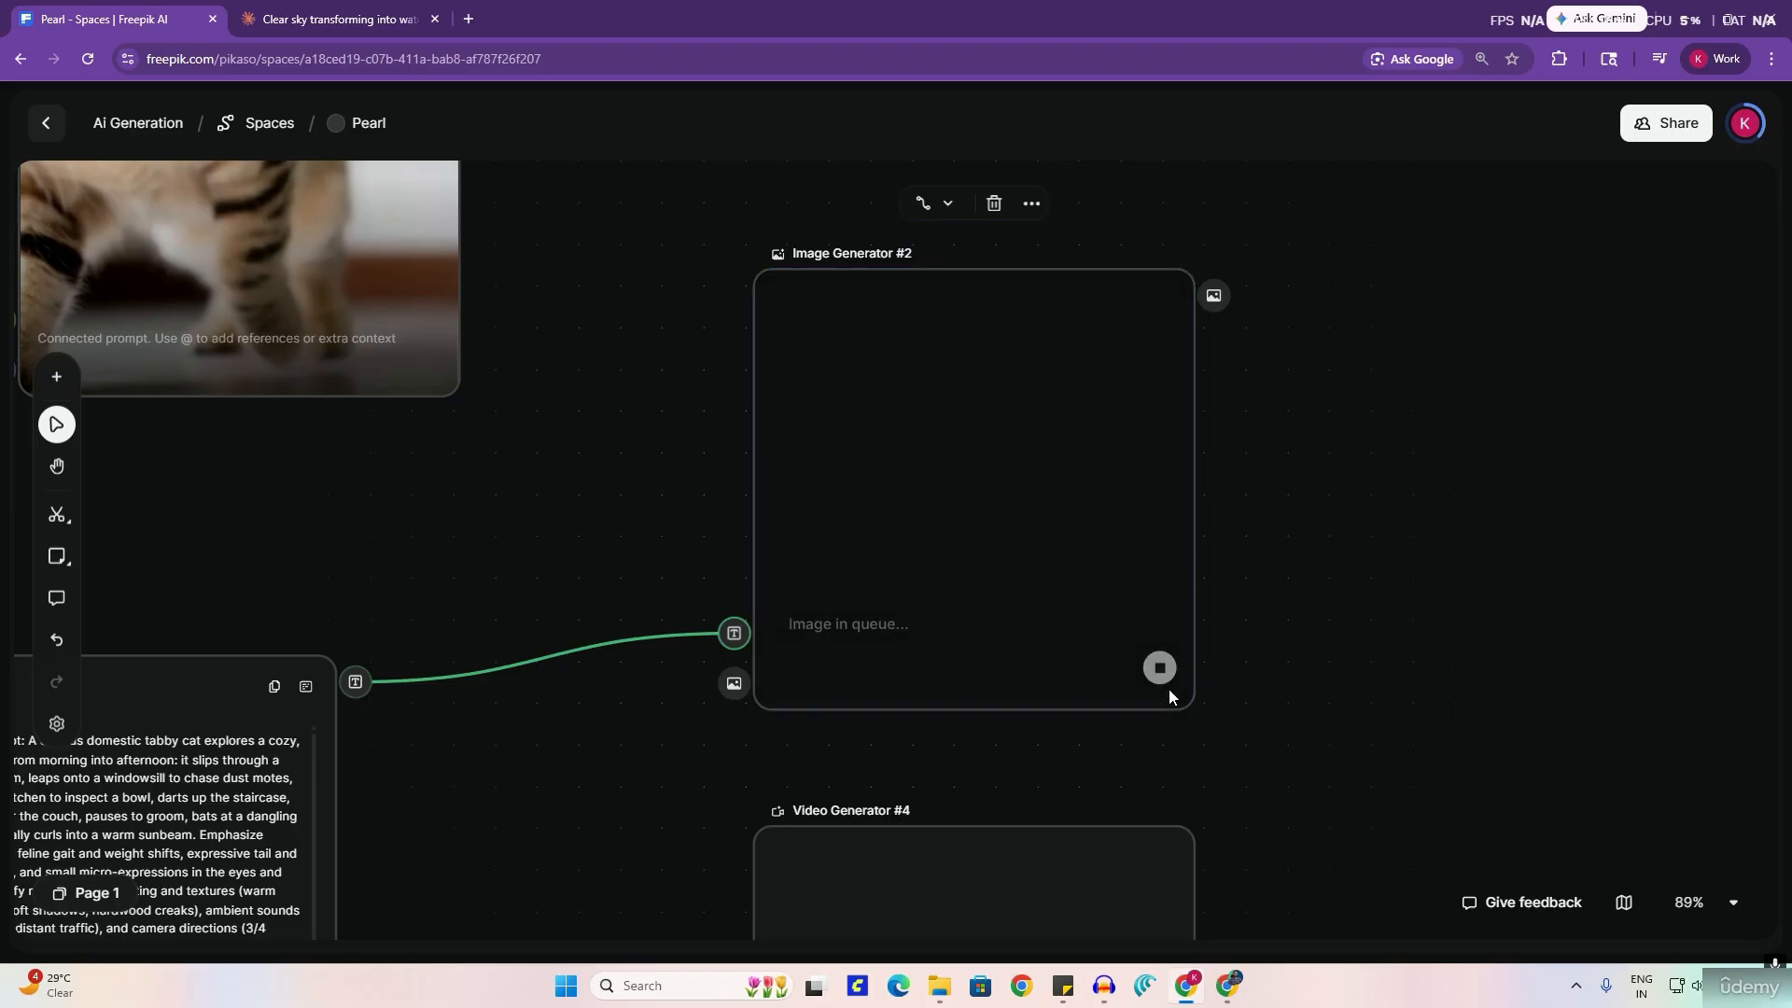
Step: Connect the text output of Assistant #3 to Video Generator #4 and inspect the image generated in Image Generator #2
{"action": "scroll", "coordinate": [1230, 624], "scroll_direction": "down", "scroll_amount": 2}
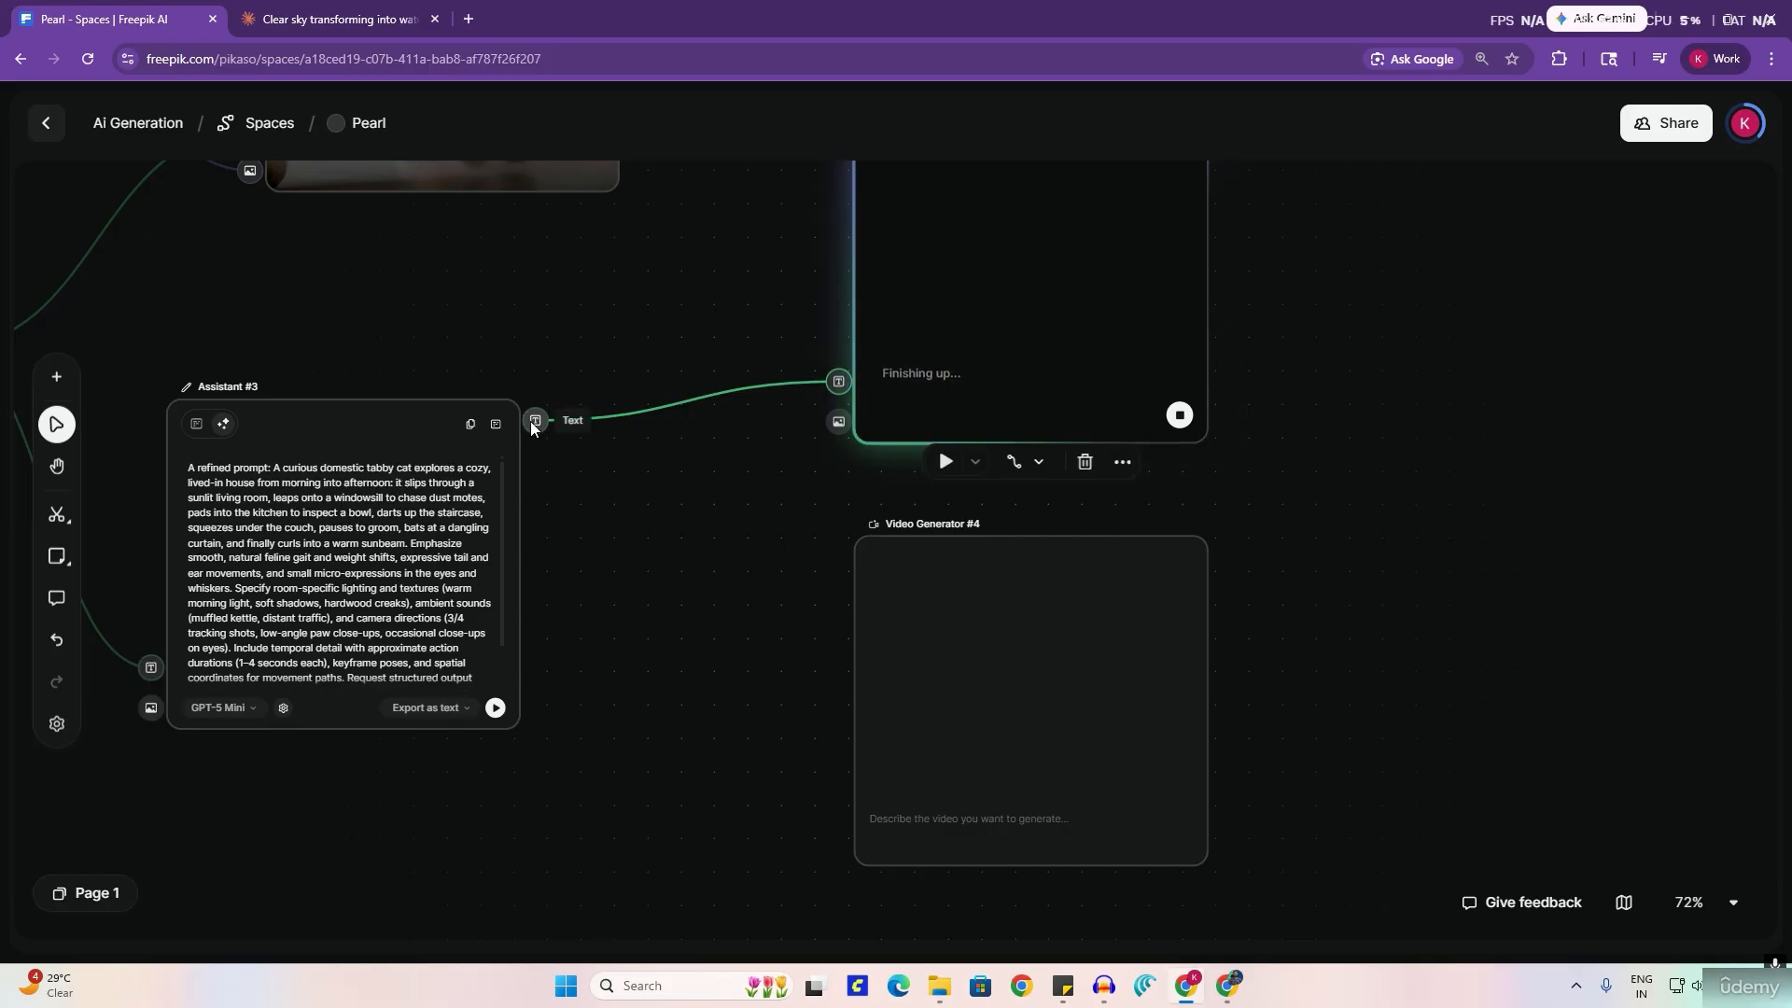
{"action": "left_click_drag", "start_coordinate": [534, 421], "coordinate": [838, 805]}
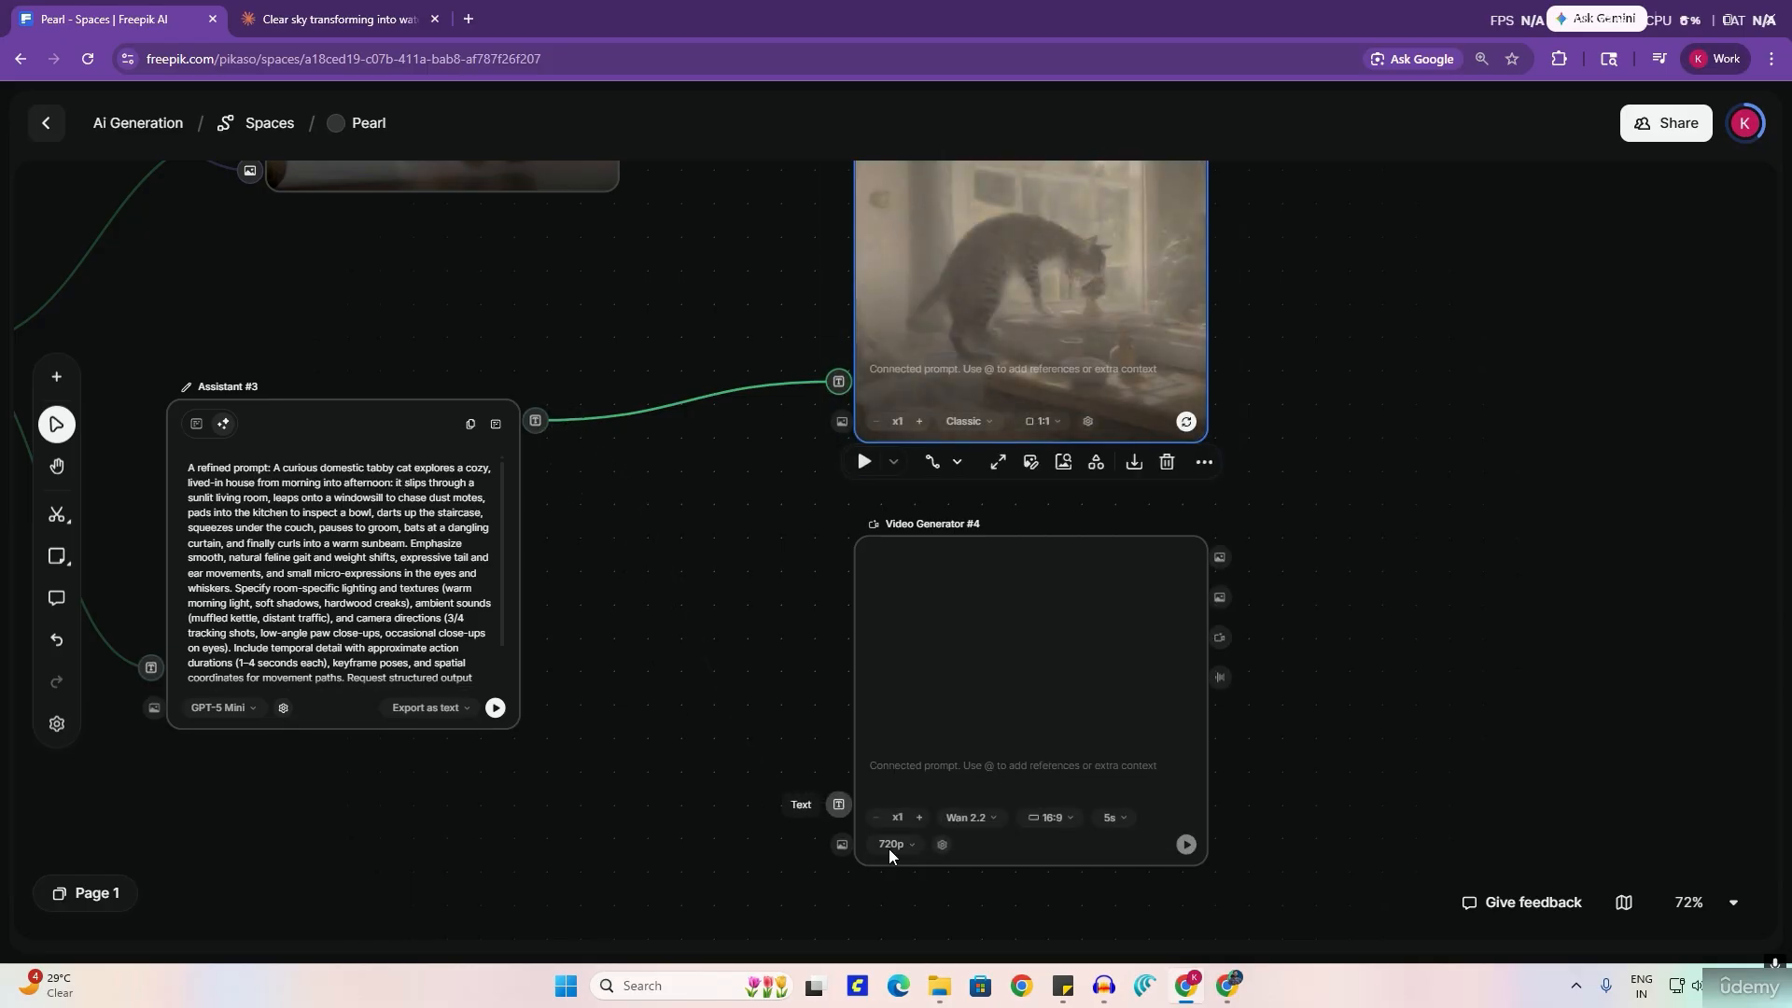
{"action": "scroll", "coordinate": [1307, 560], "scroll_direction": "up", "scroll_amount": 3}
{"action": "scroll", "coordinate": [1057, 485], "scroll_direction": "up", "scroll_amount": 3}
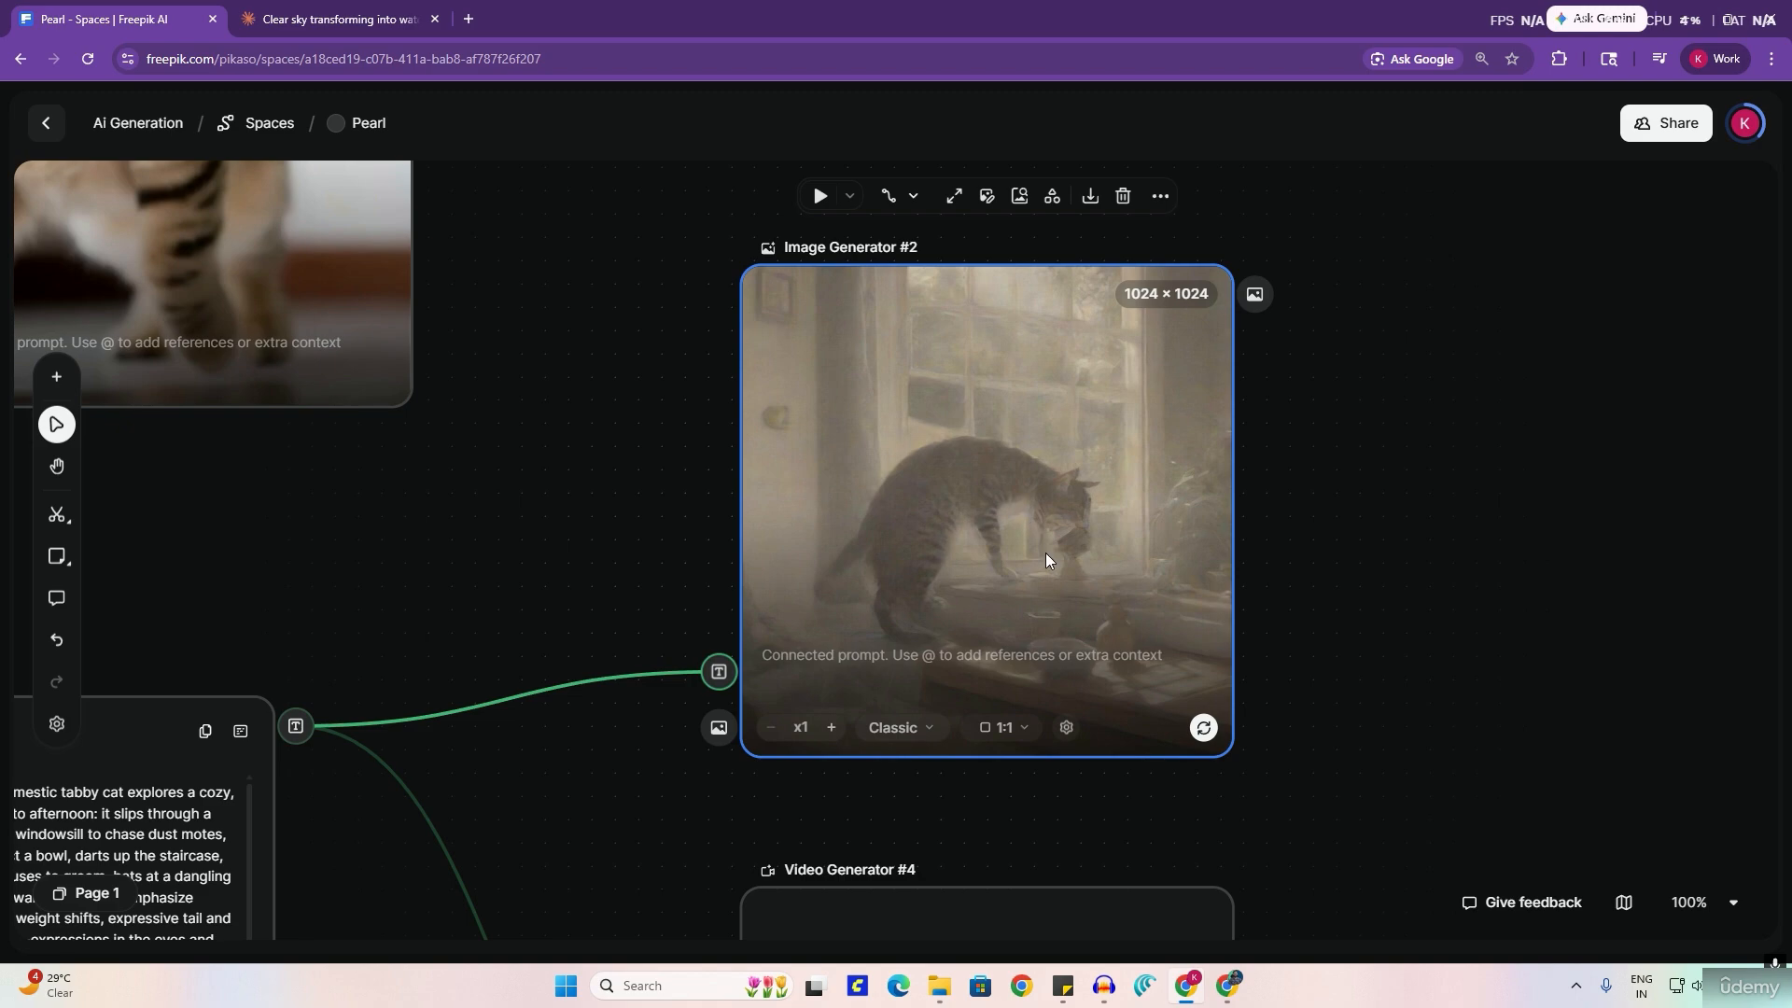
{"action": "scroll", "coordinate": [960, 561], "scroll_direction": "up", "scroll_amount": 2}
{"action": "scroll", "coordinate": [961, 560], "scroll_direction": "down", "scroll_amount": 5}
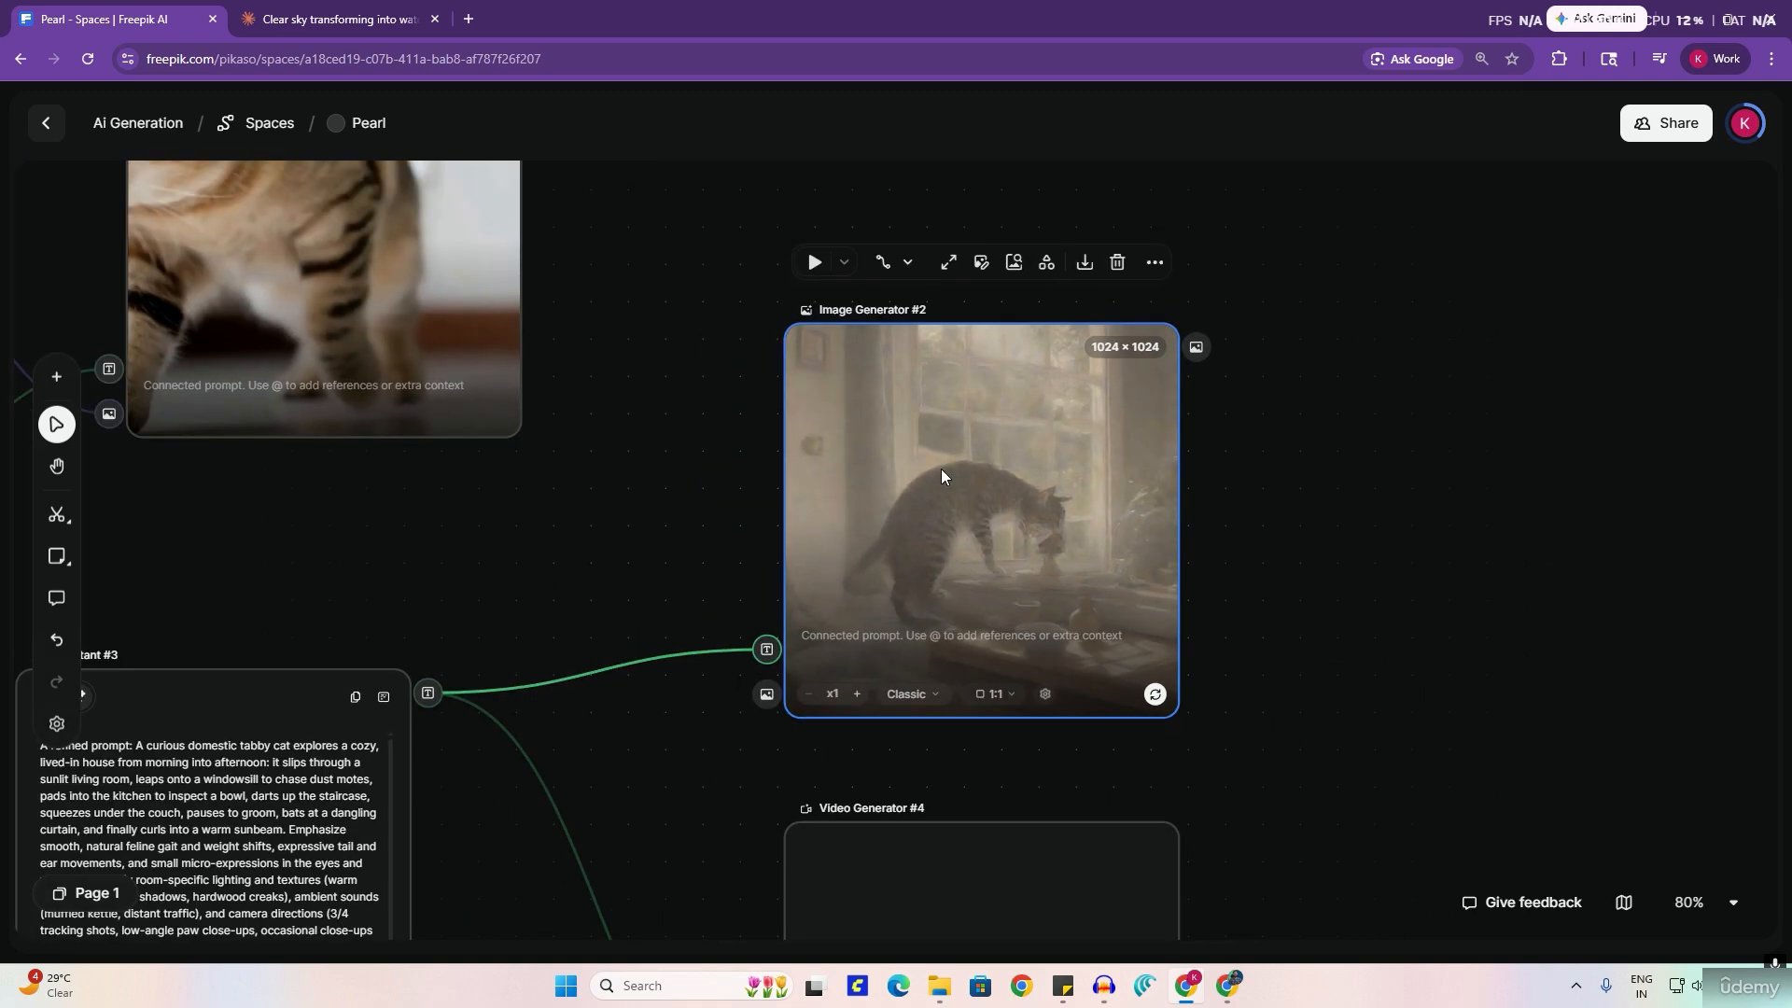
{"action": "scroll", "coordinate": [994, 570], "scroll_direction": "down", "scroll_amount": 2}
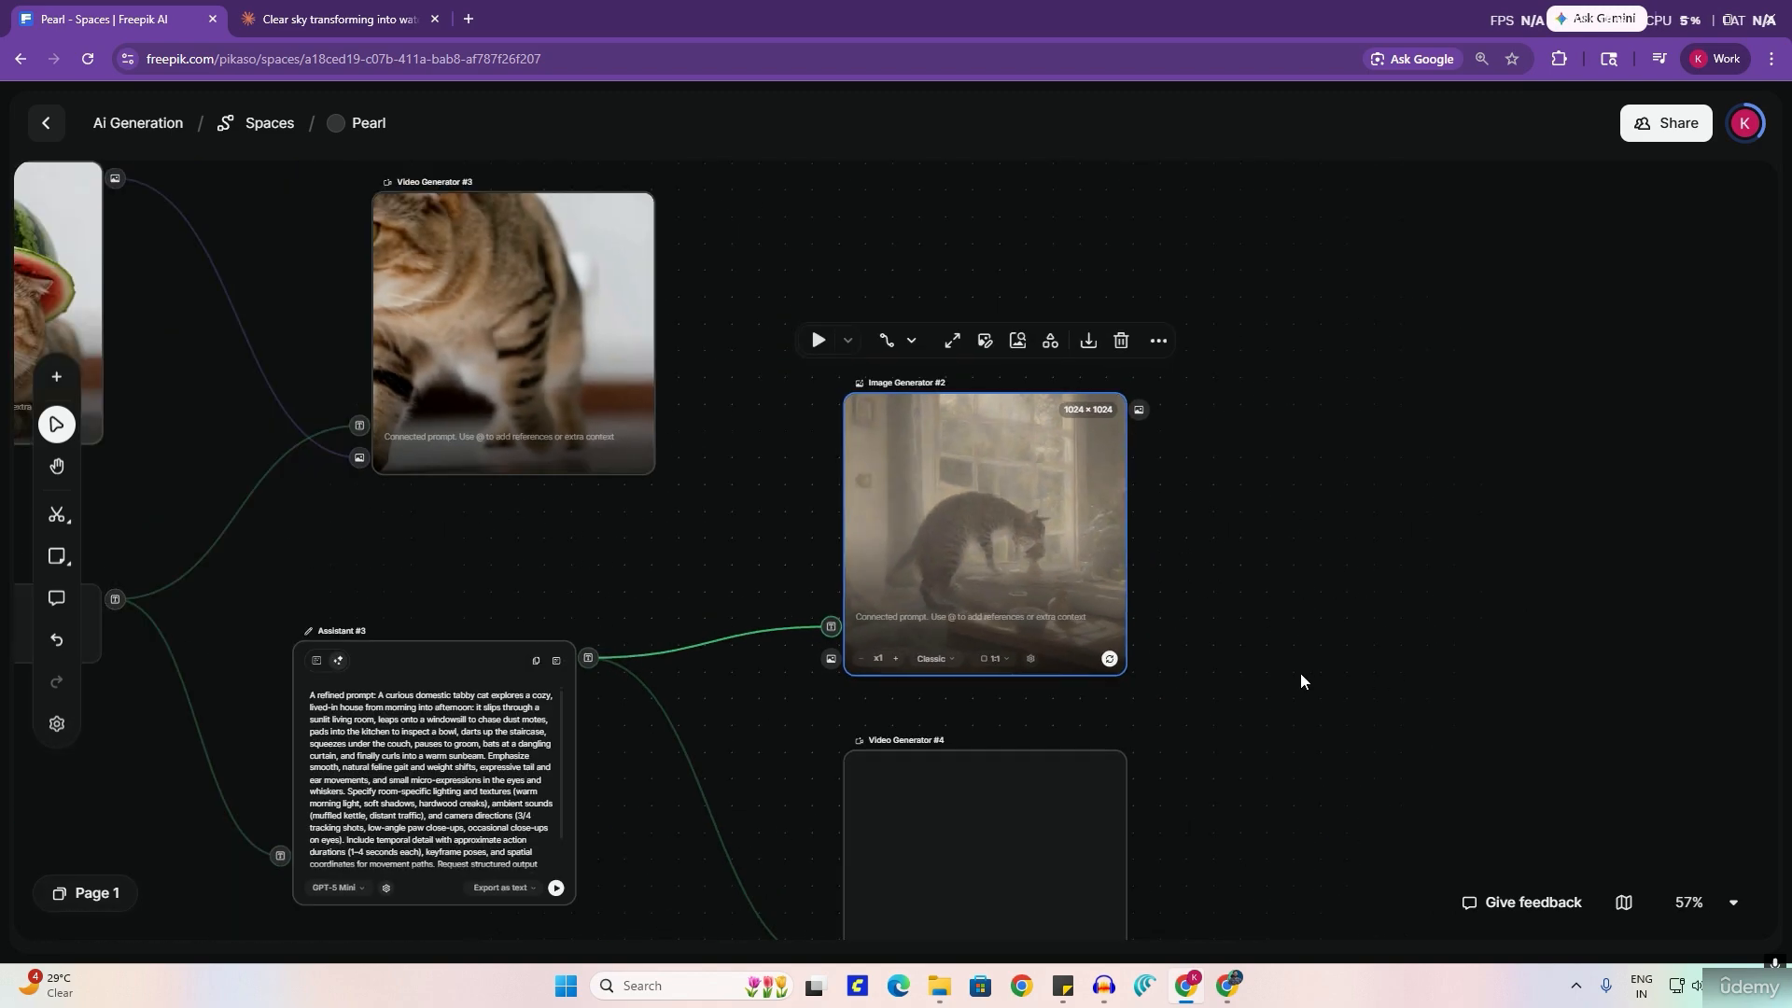
Step: Connect the image output of Image Generator #1 to the start image input of Video Generator #4 and lower that node slightly
{"action": "scroll", "coordinate": [1305, 682], "scroll_direction": "down", "scroll_amount": 3}
{"action": "scroll", "coordinate": [1292, 669], "scroll_direction": "left", "scroll_amount": 1}
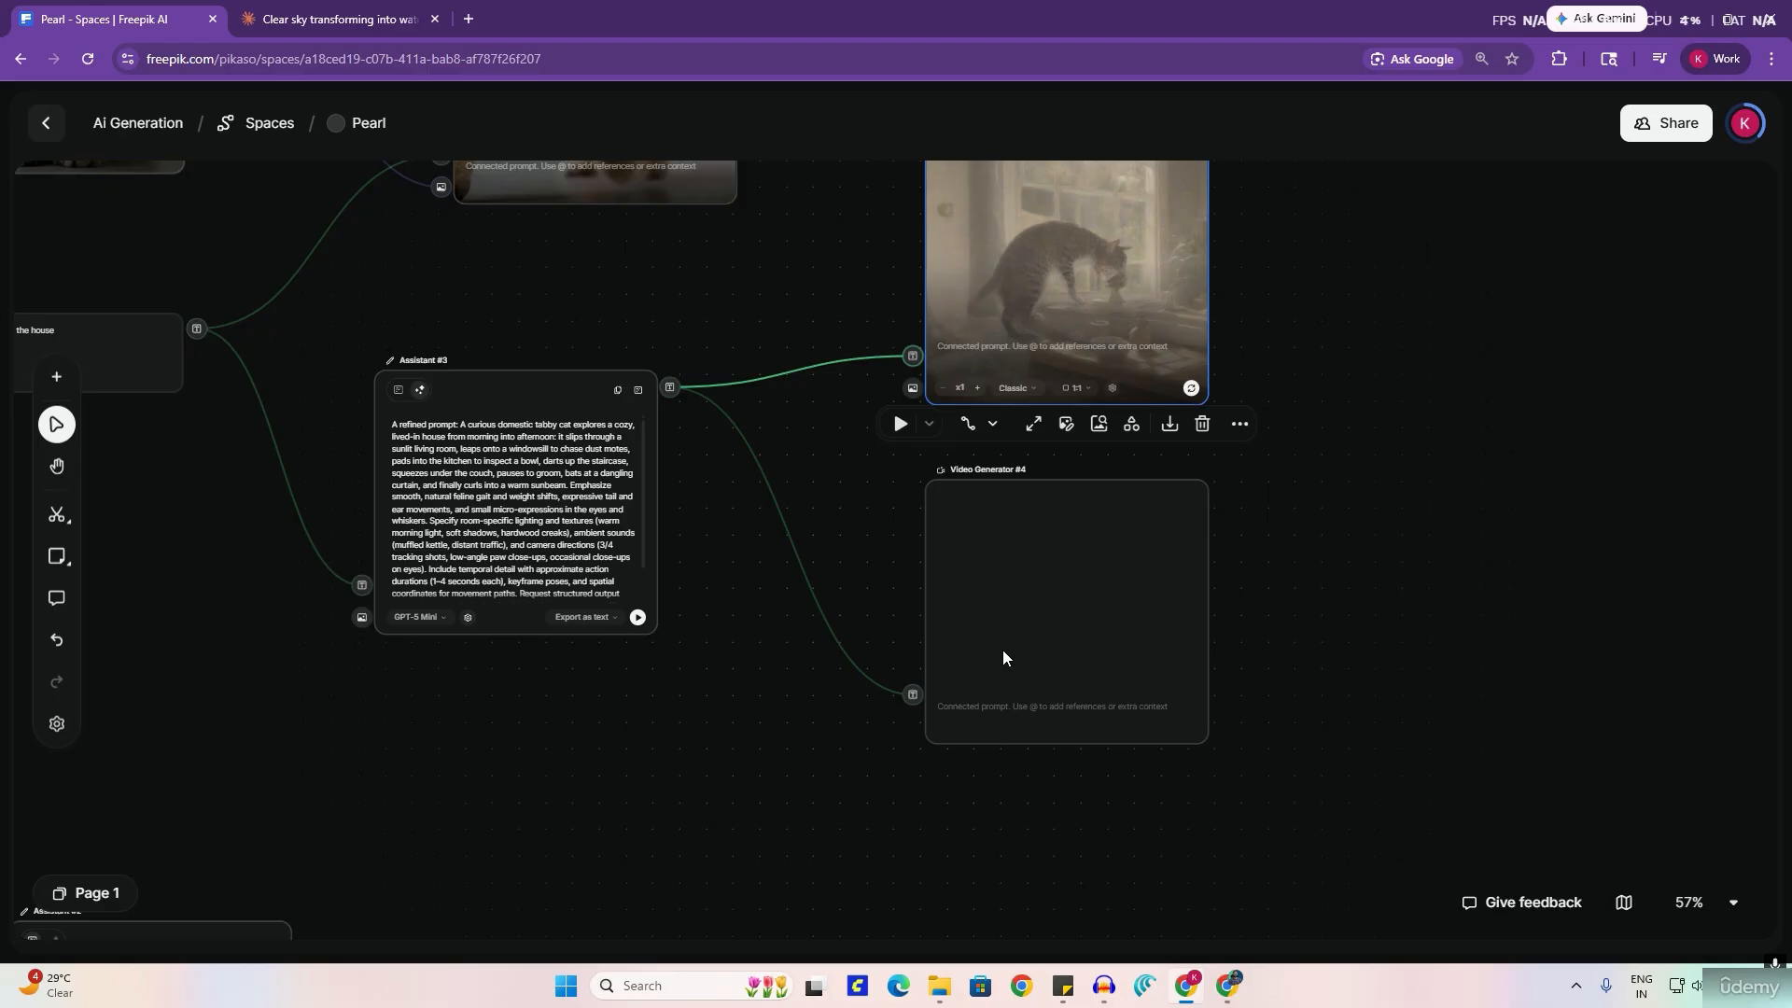
{"action": "left_click", "coordinate": [1077, 623]}
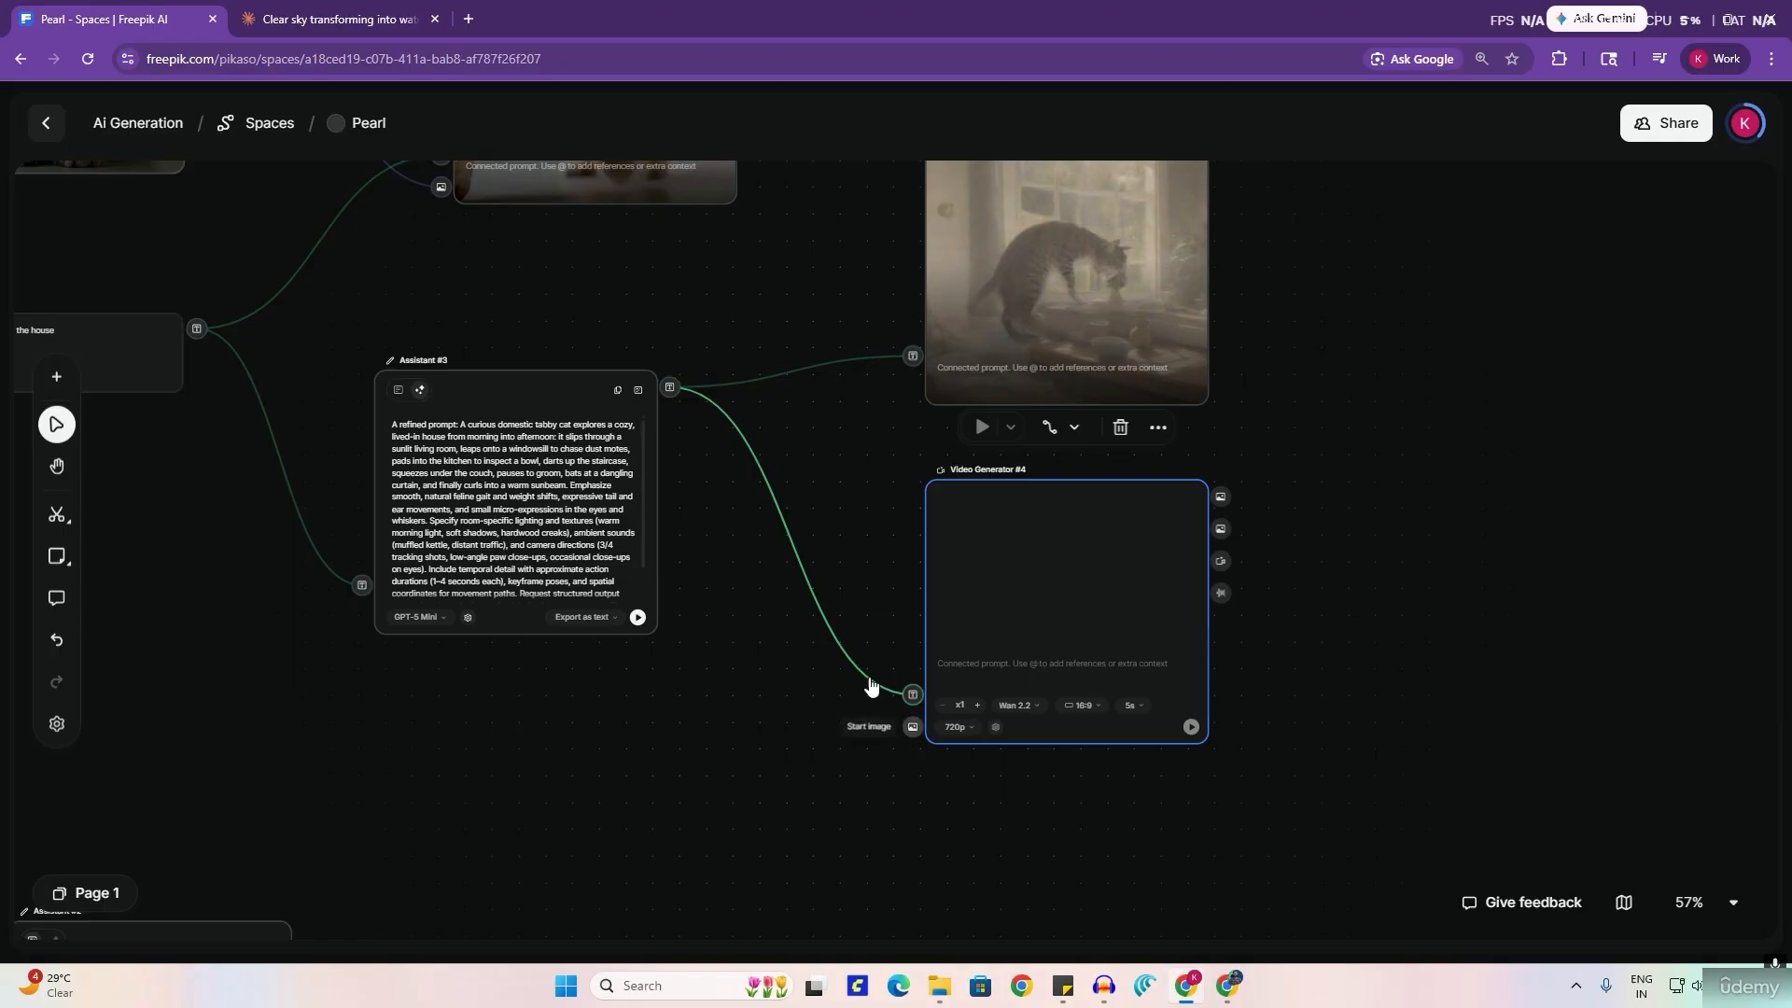
{"action": "scroll", "coordinate": [790, 533], "scroll_direction": "down", "scroll_amount": 6}
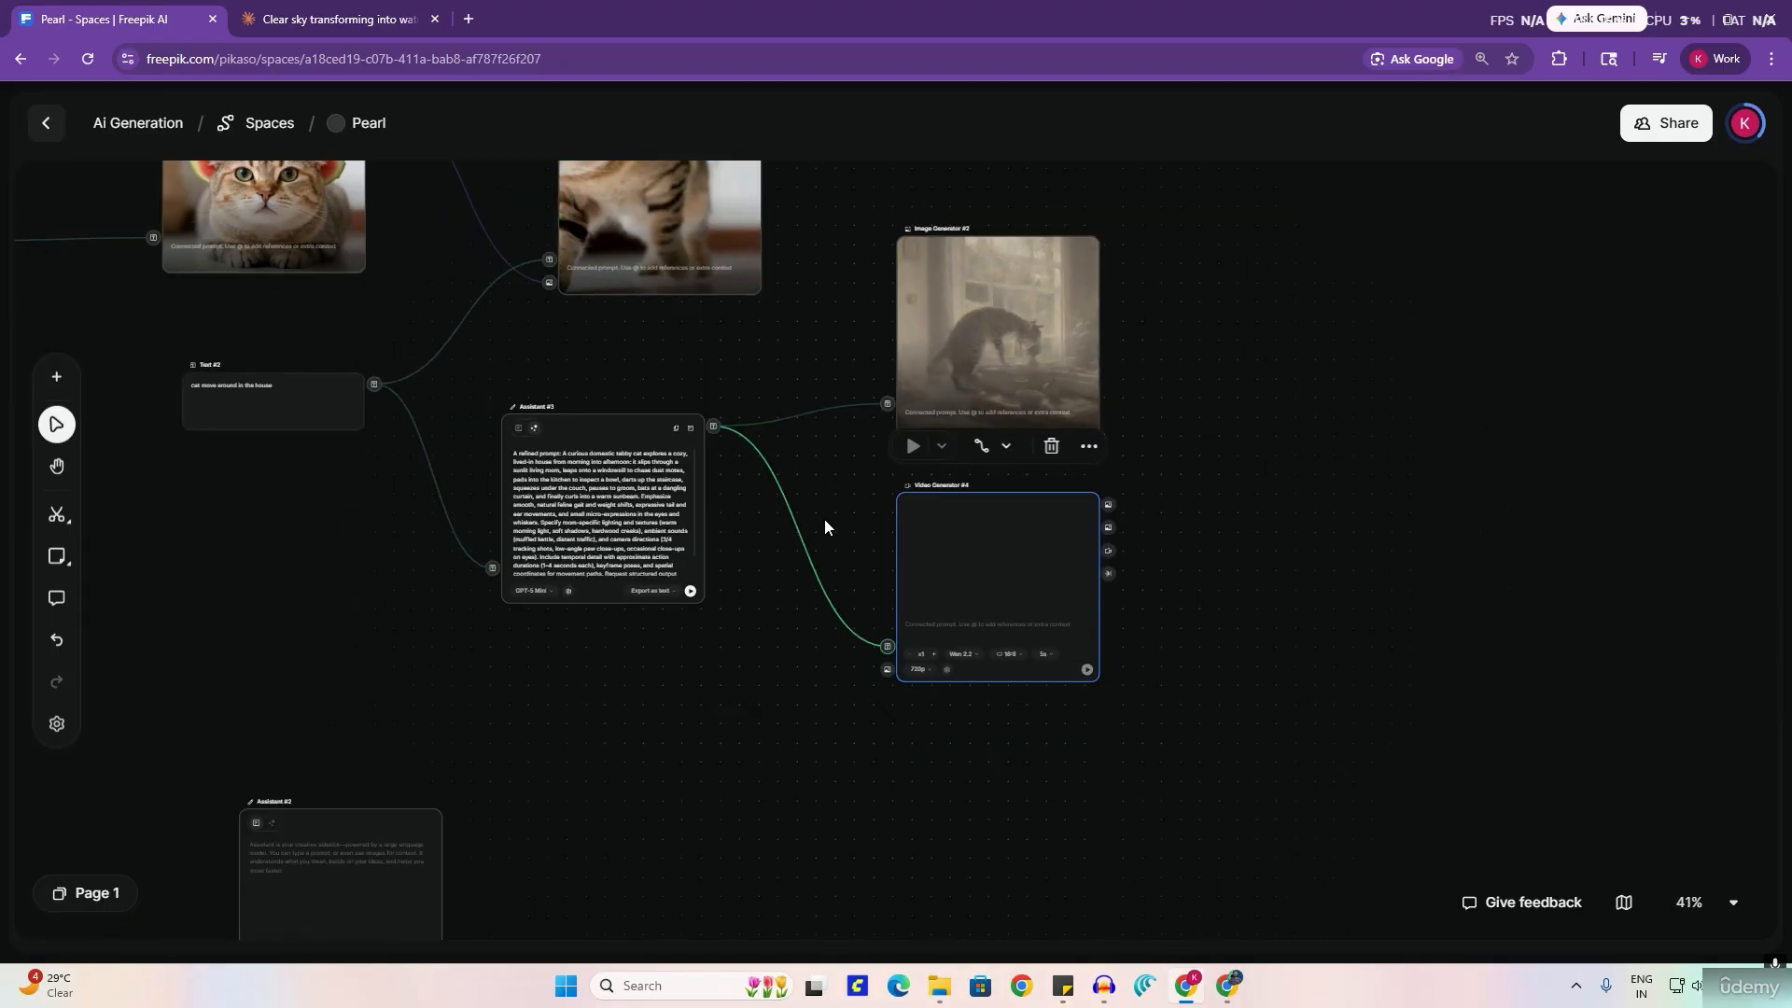
{"action": "scroll", "coordinate": [803, 434], "scroll_direction": "left", "scroll_amount": 3}
{"action": "scroll", "coordinate": [622, 198], "scroll_direction": "up", "scroll_amount": 2}
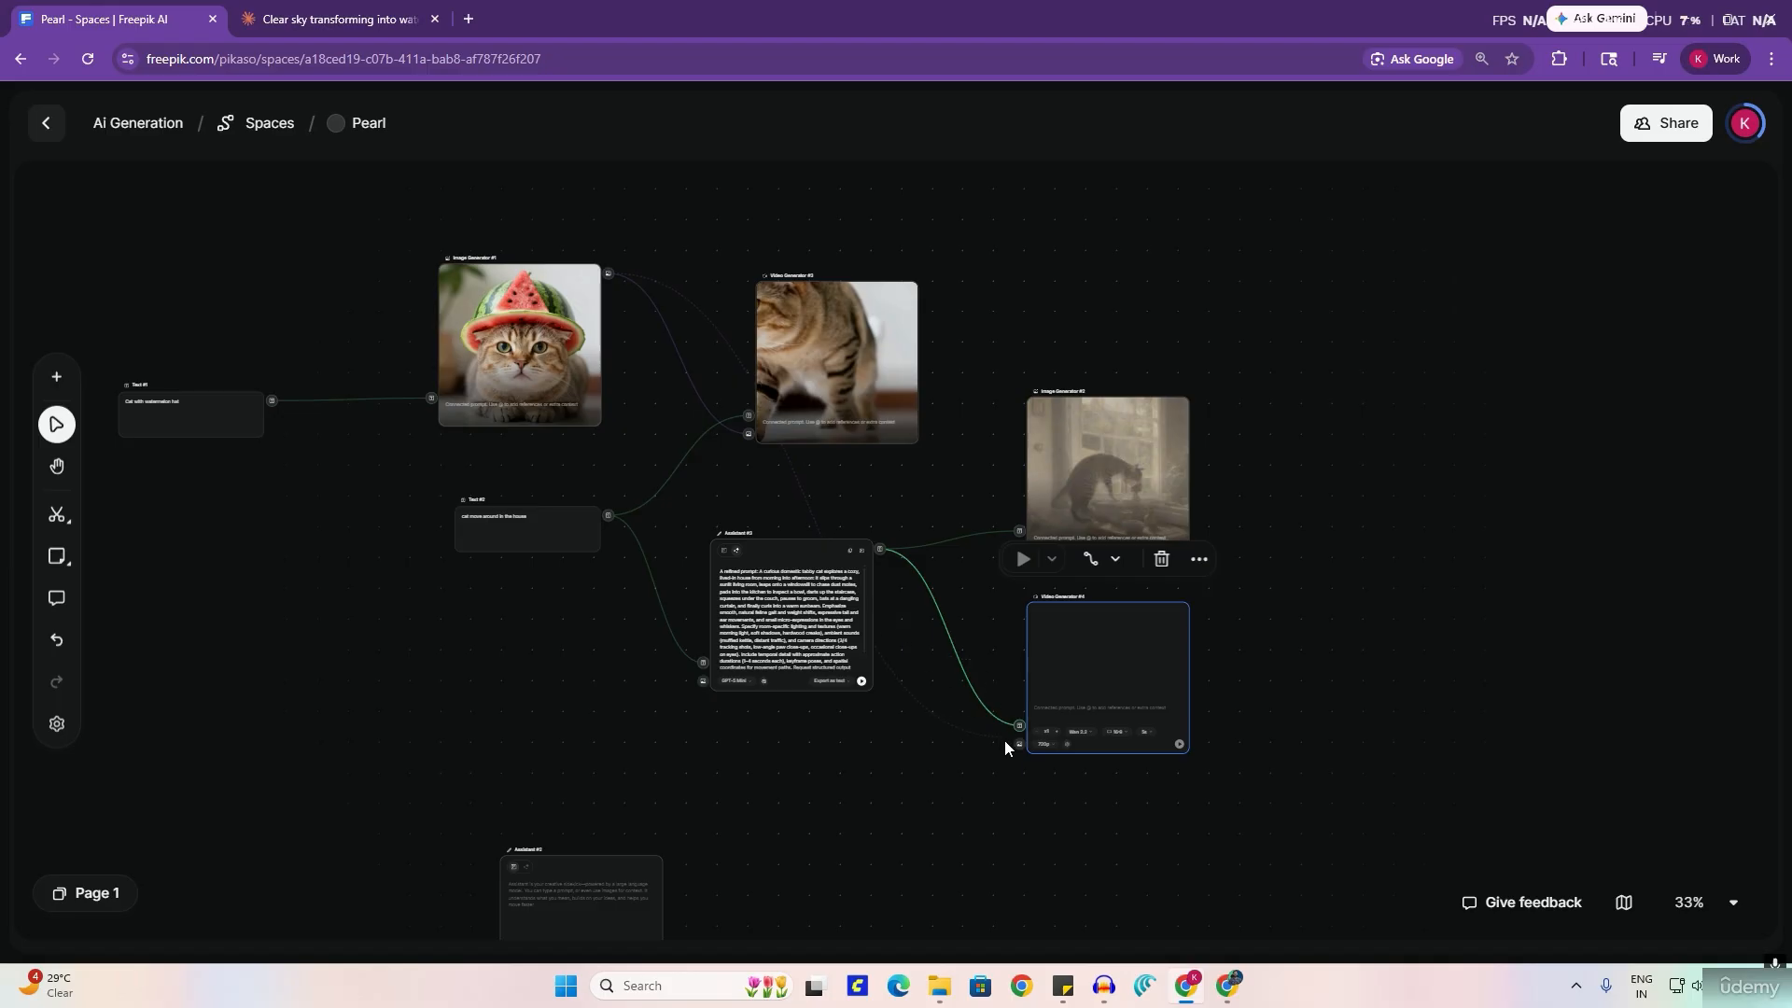
{"action": "left_click_drag", "start_coordinate": [1018, 743], "coordinate": [609, 274]}
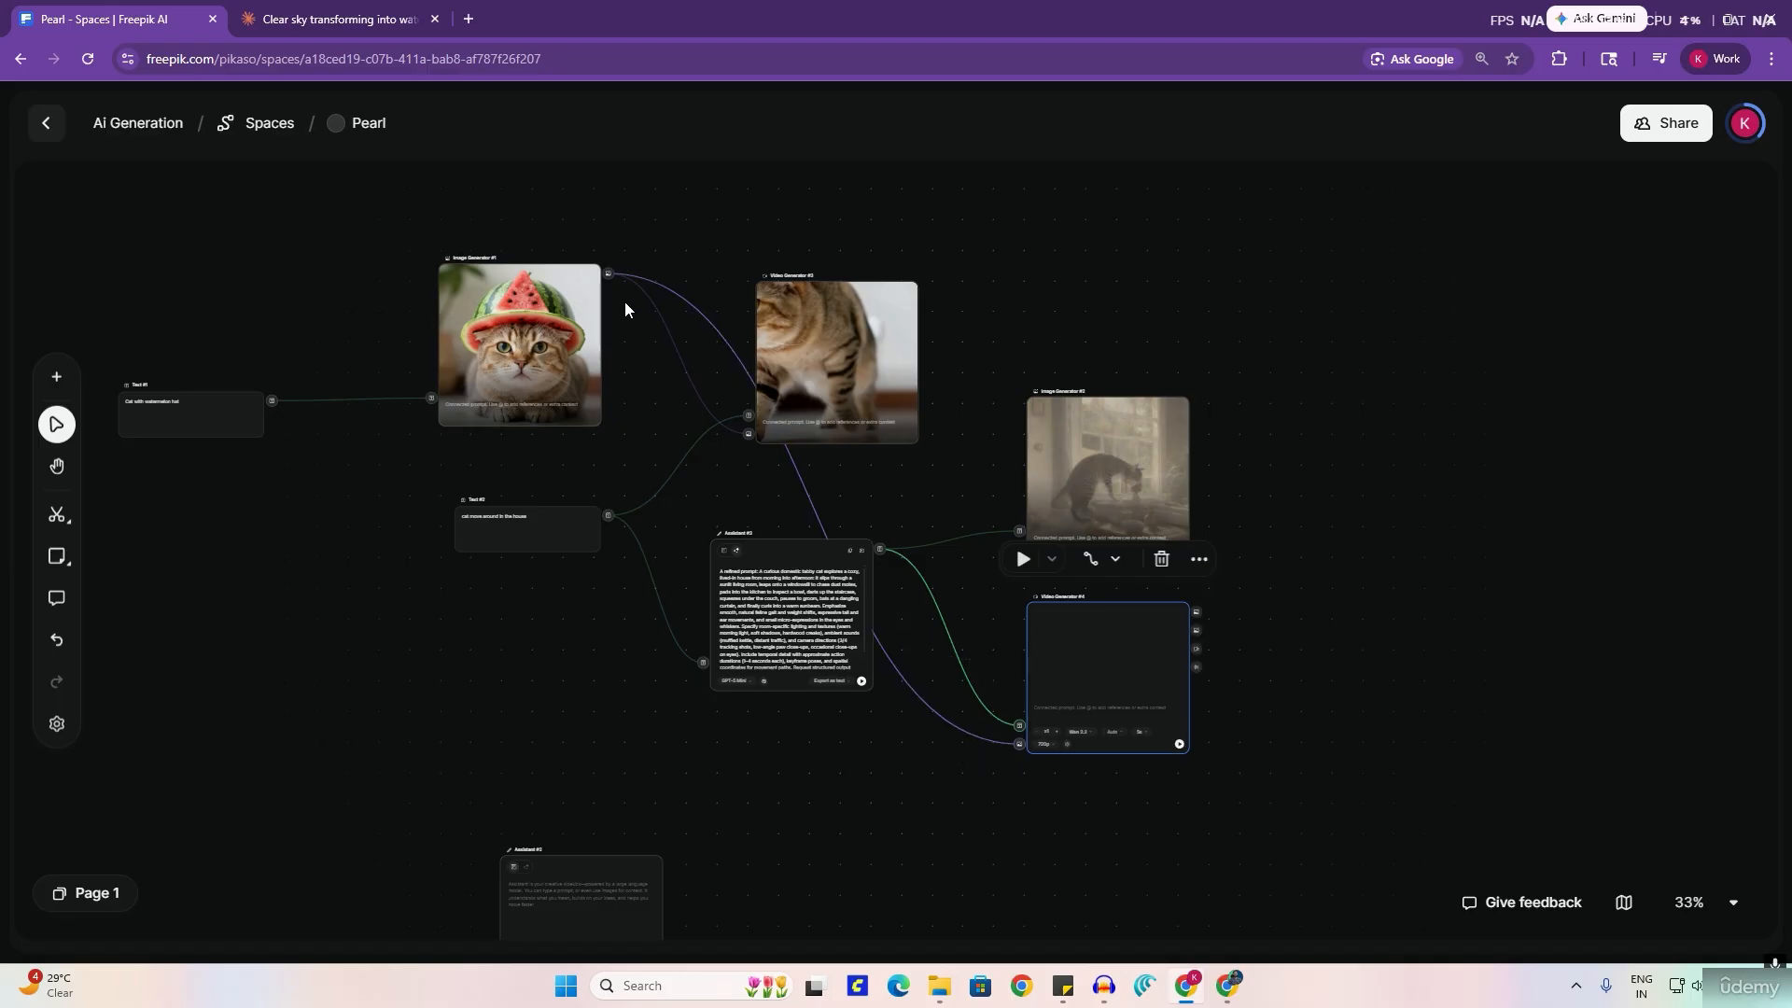
{"action": "mouse_move", "coordinate": [1074, 661]}
{"action": "left_mouse_down"}
{"action": "mouse_move", "coordinate": [1038, 735]}
{"action": "mouse_move", "coordinate": [1100, 689]}
{"action": "mouse_move", "coordinate": [1076, 684]}
{"action": "left_mouse_up"}
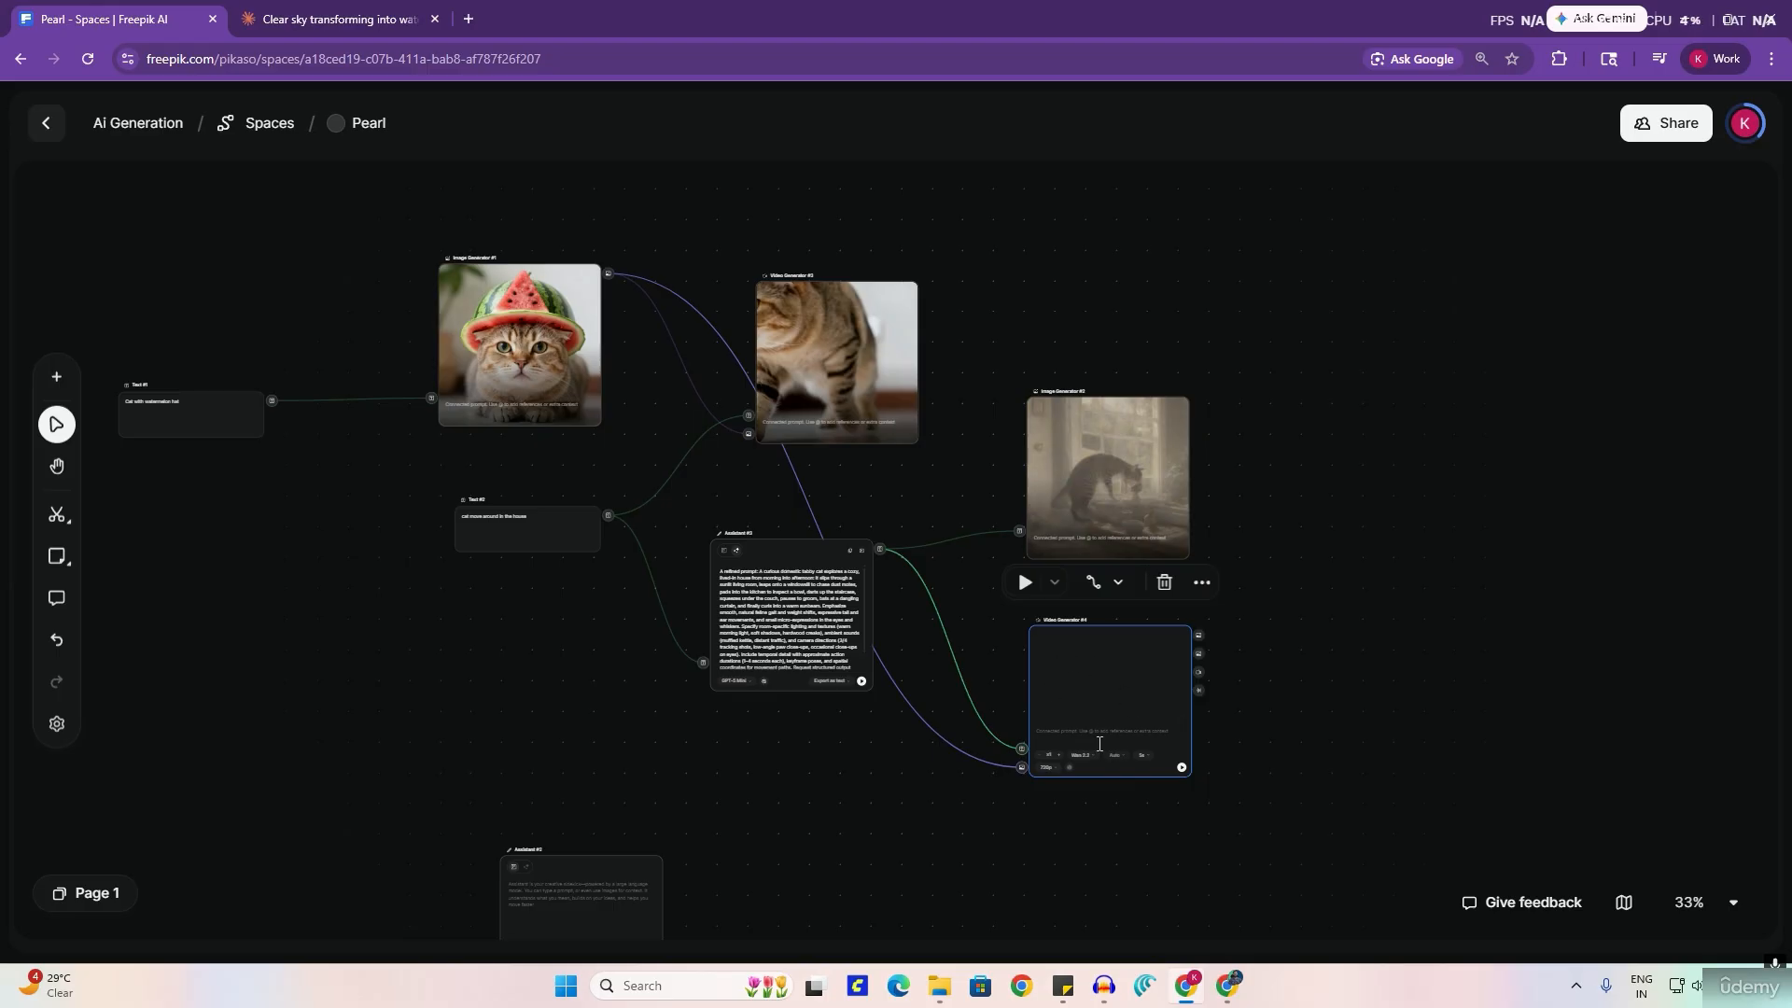
Step: Set the resolution of Video Generator #4 to 480p and generate the video
{"action": "scroll", "coordinate": [1141, 771], "scroll_direction": "up", "scroll_amount": 5}
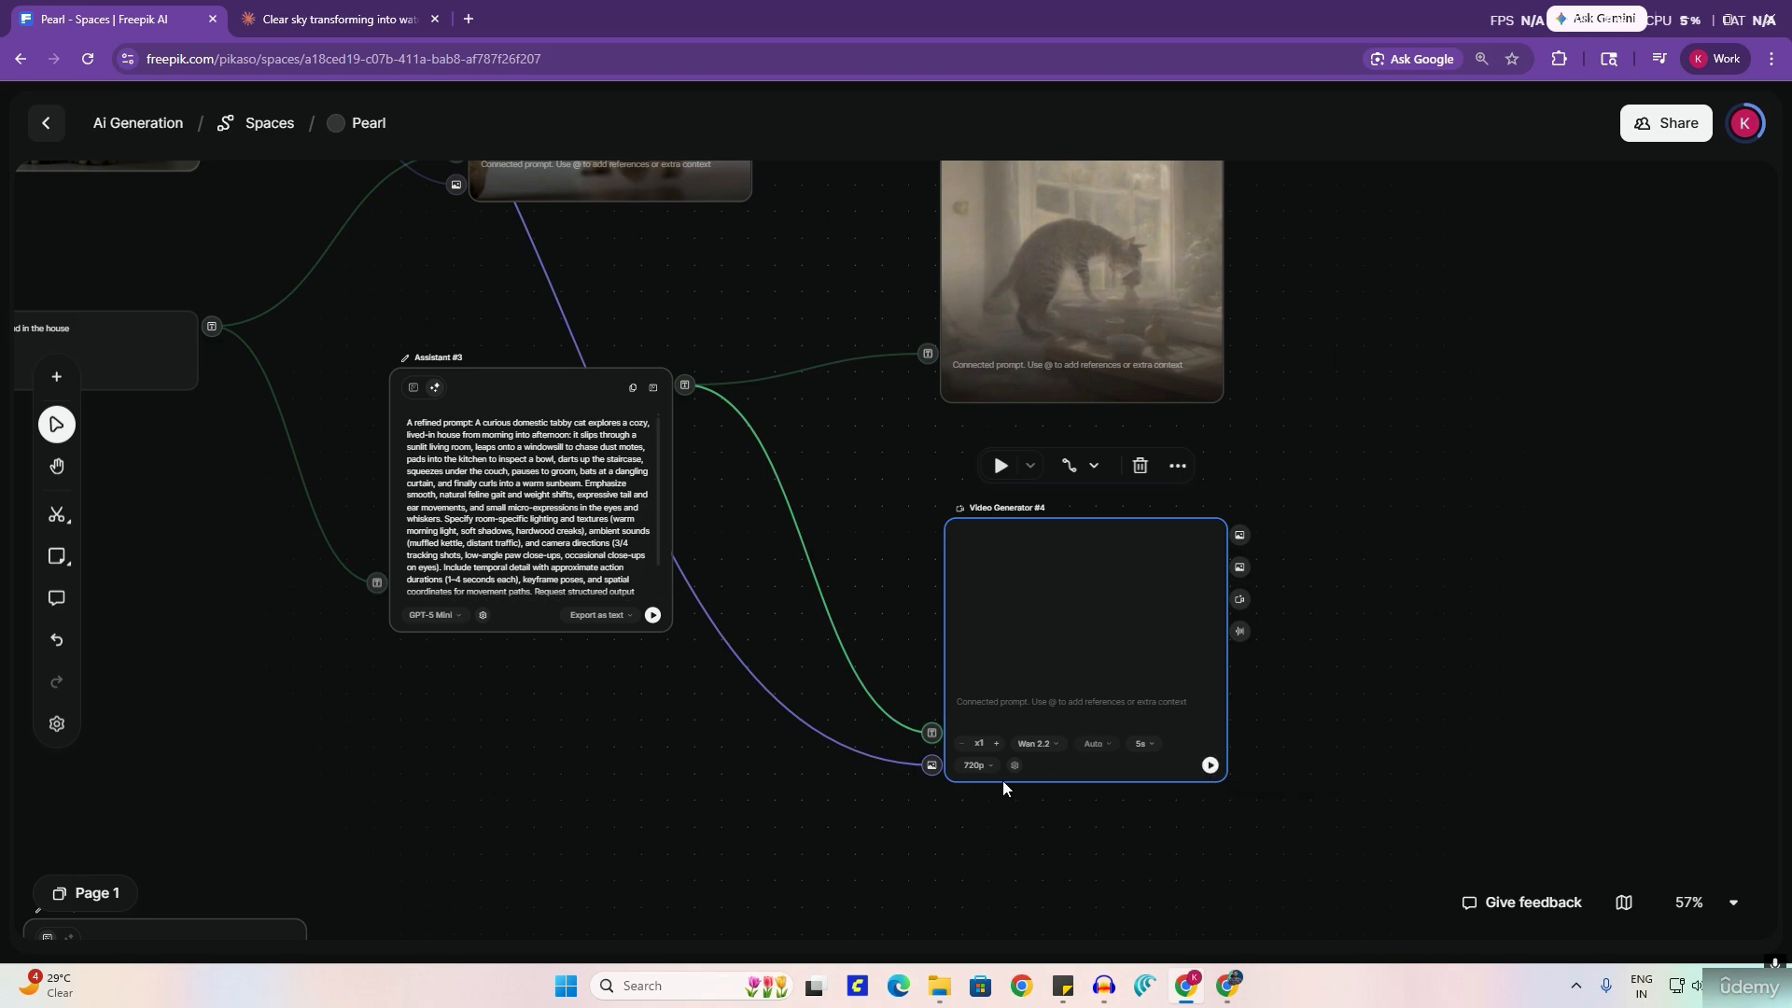
{"action": "left_click", "coordinate": [978, 767]}
{"action": "left_click", "coordinate": [1003, 871]}
{"action": "left_click", "coordinate": [1210, 765]}
{"action": "scroll", "coordinate": [1190, 737], "scroll_direction": "up", "scroll_amount": 5}
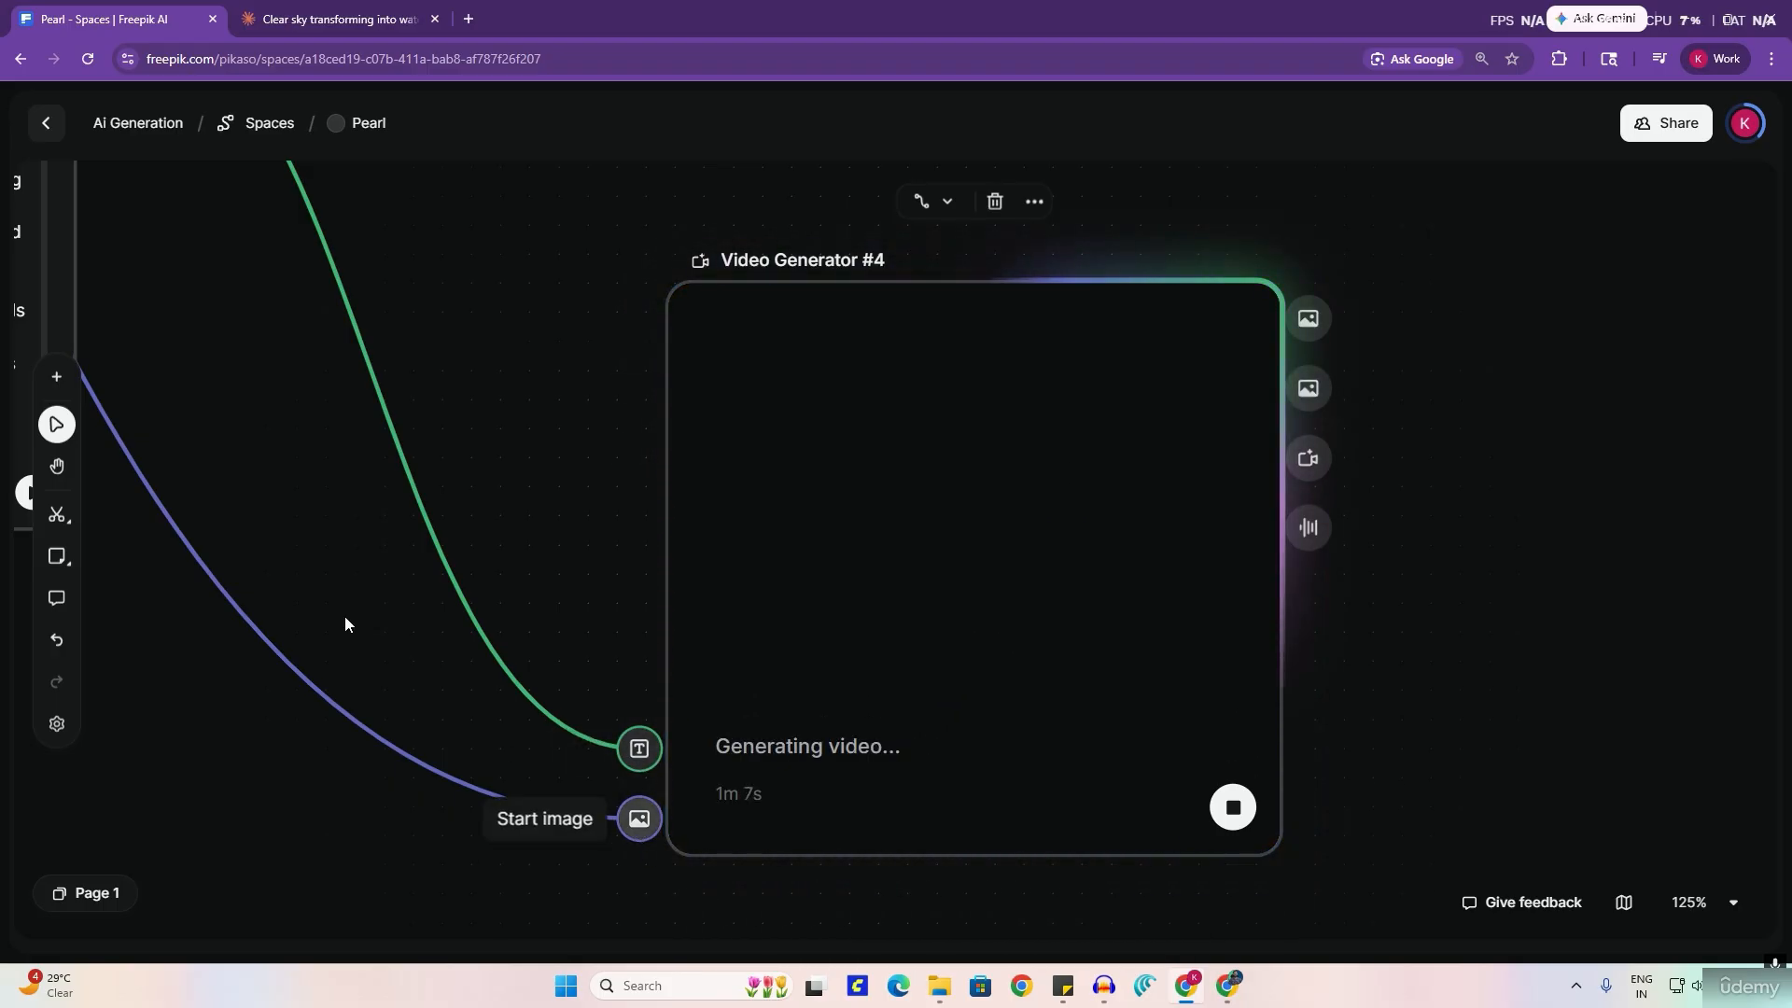
Step: Open Freepik in a new browser tab and go to its standalone Video Generator tool
{"action": "left_click", "coordinate": [468, 19]}
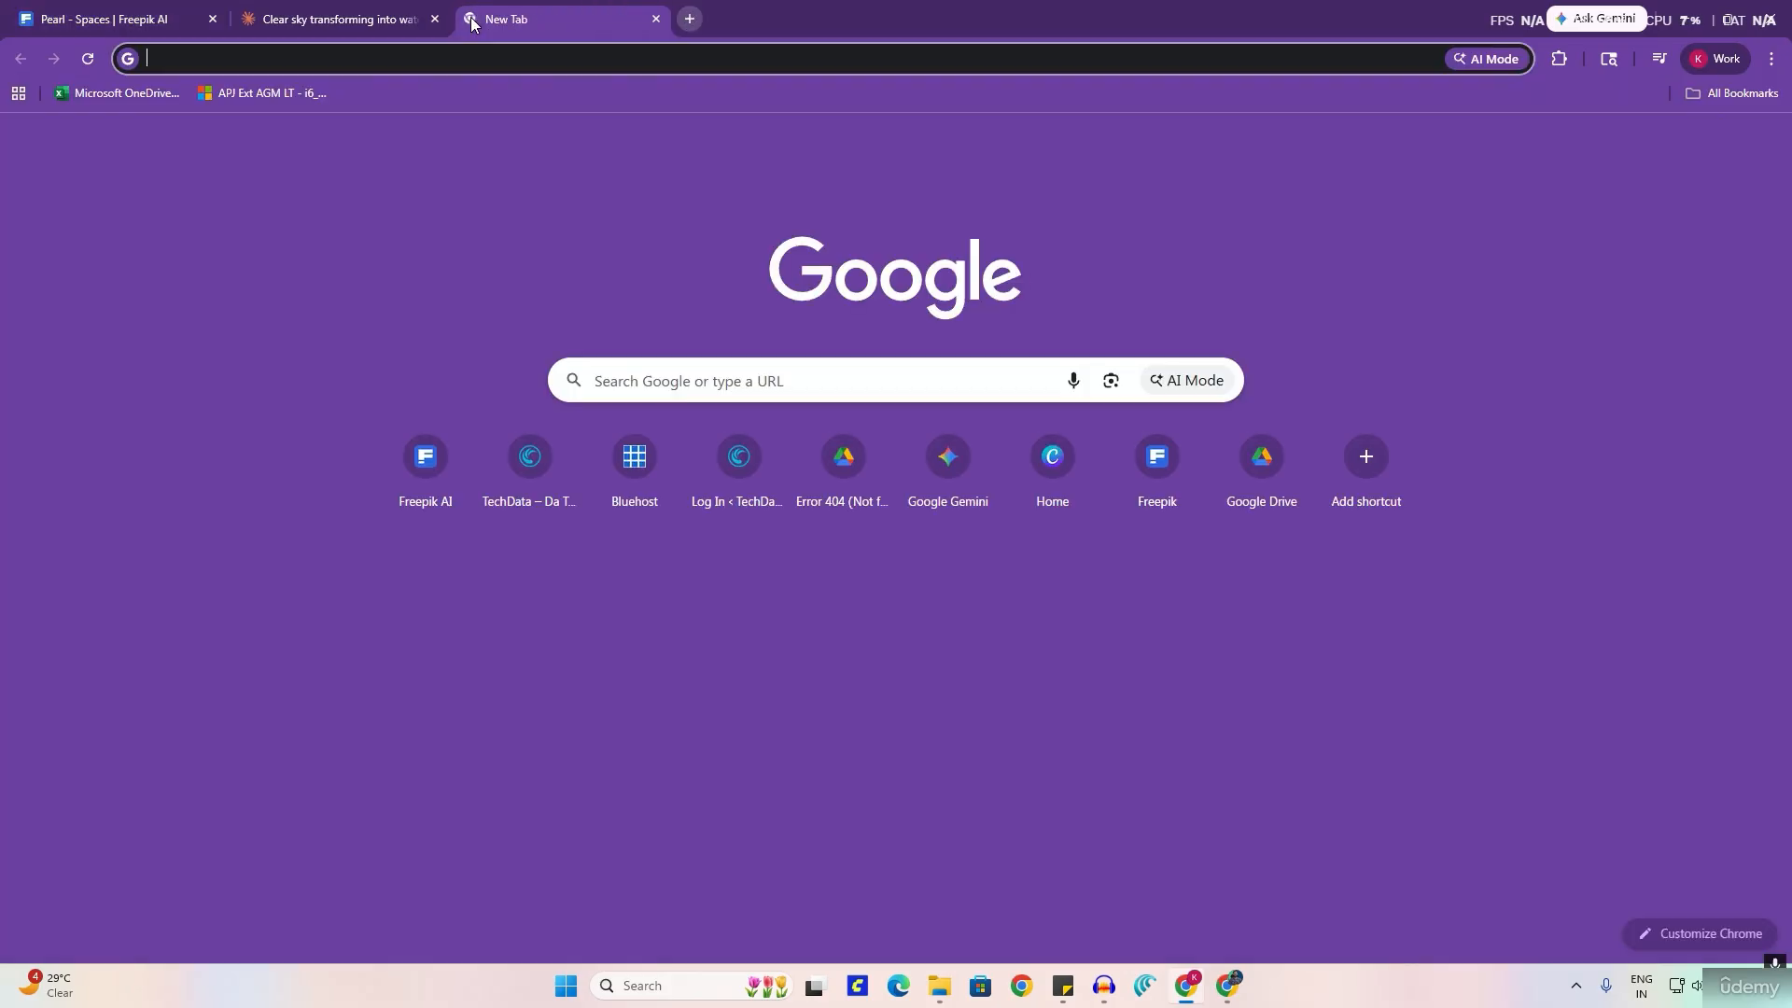
{"action": "type", "text": "freepik"}
{"action": "key", "text": "Return"}
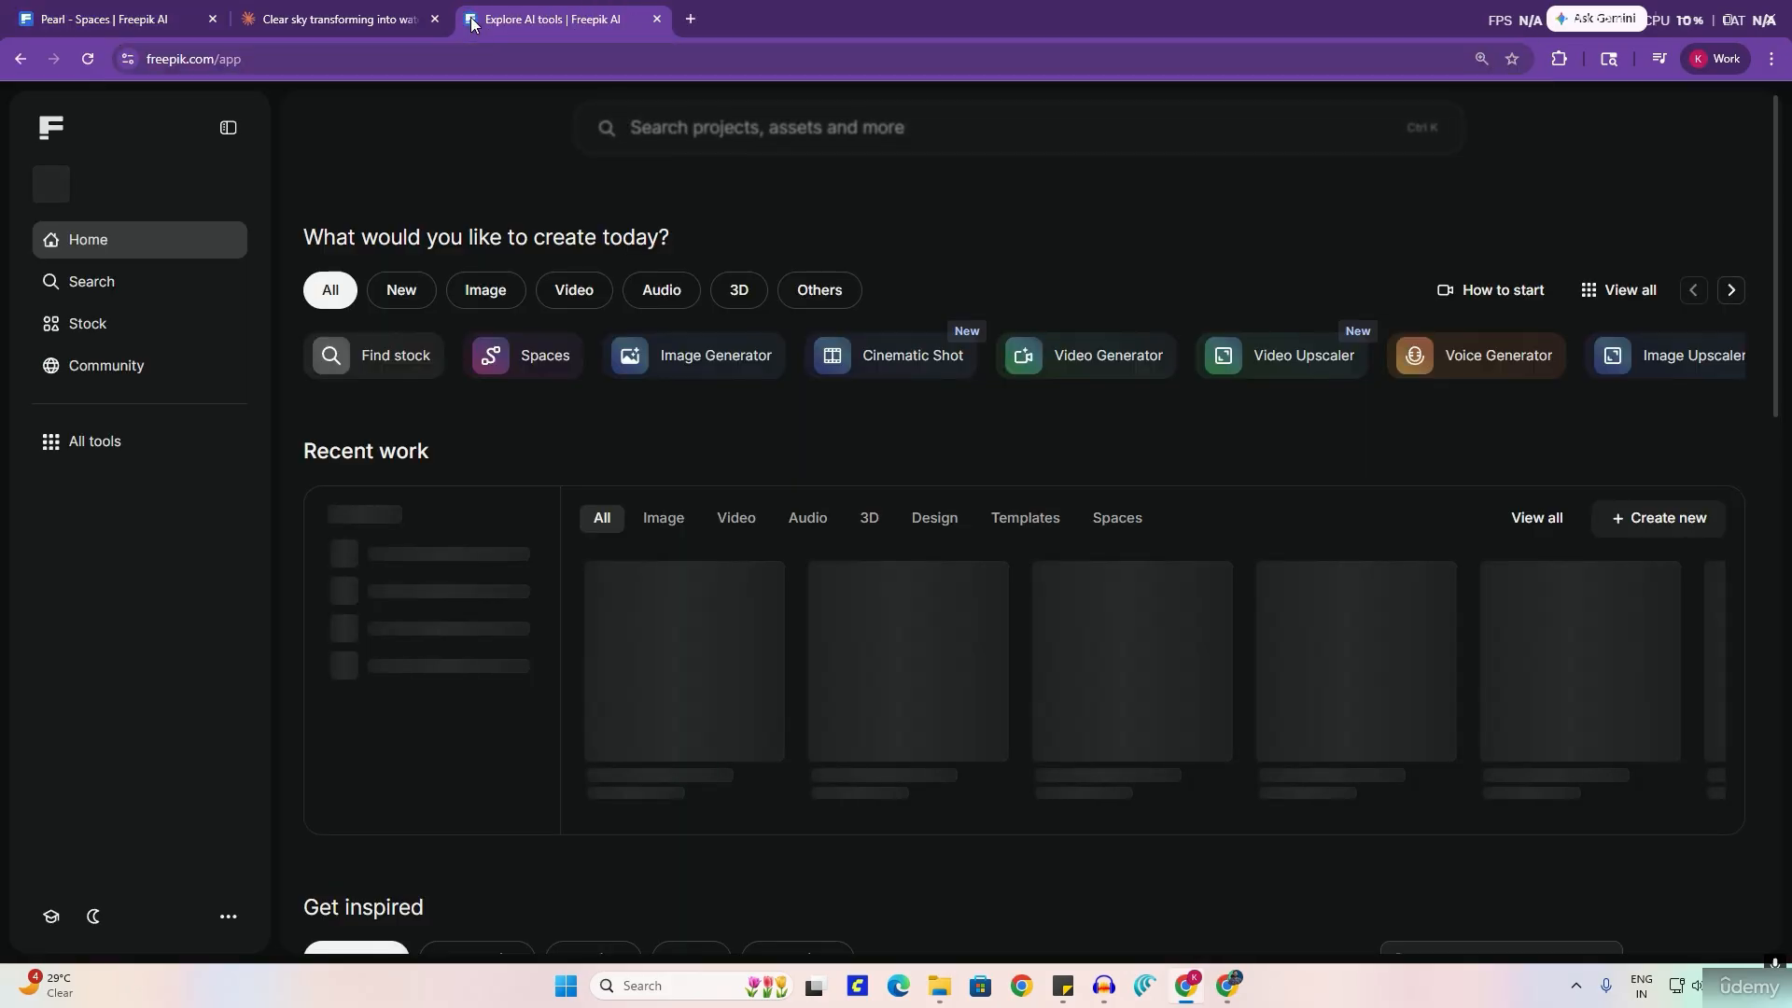
{"action": "left_click", "coordinate": [572, 293]}
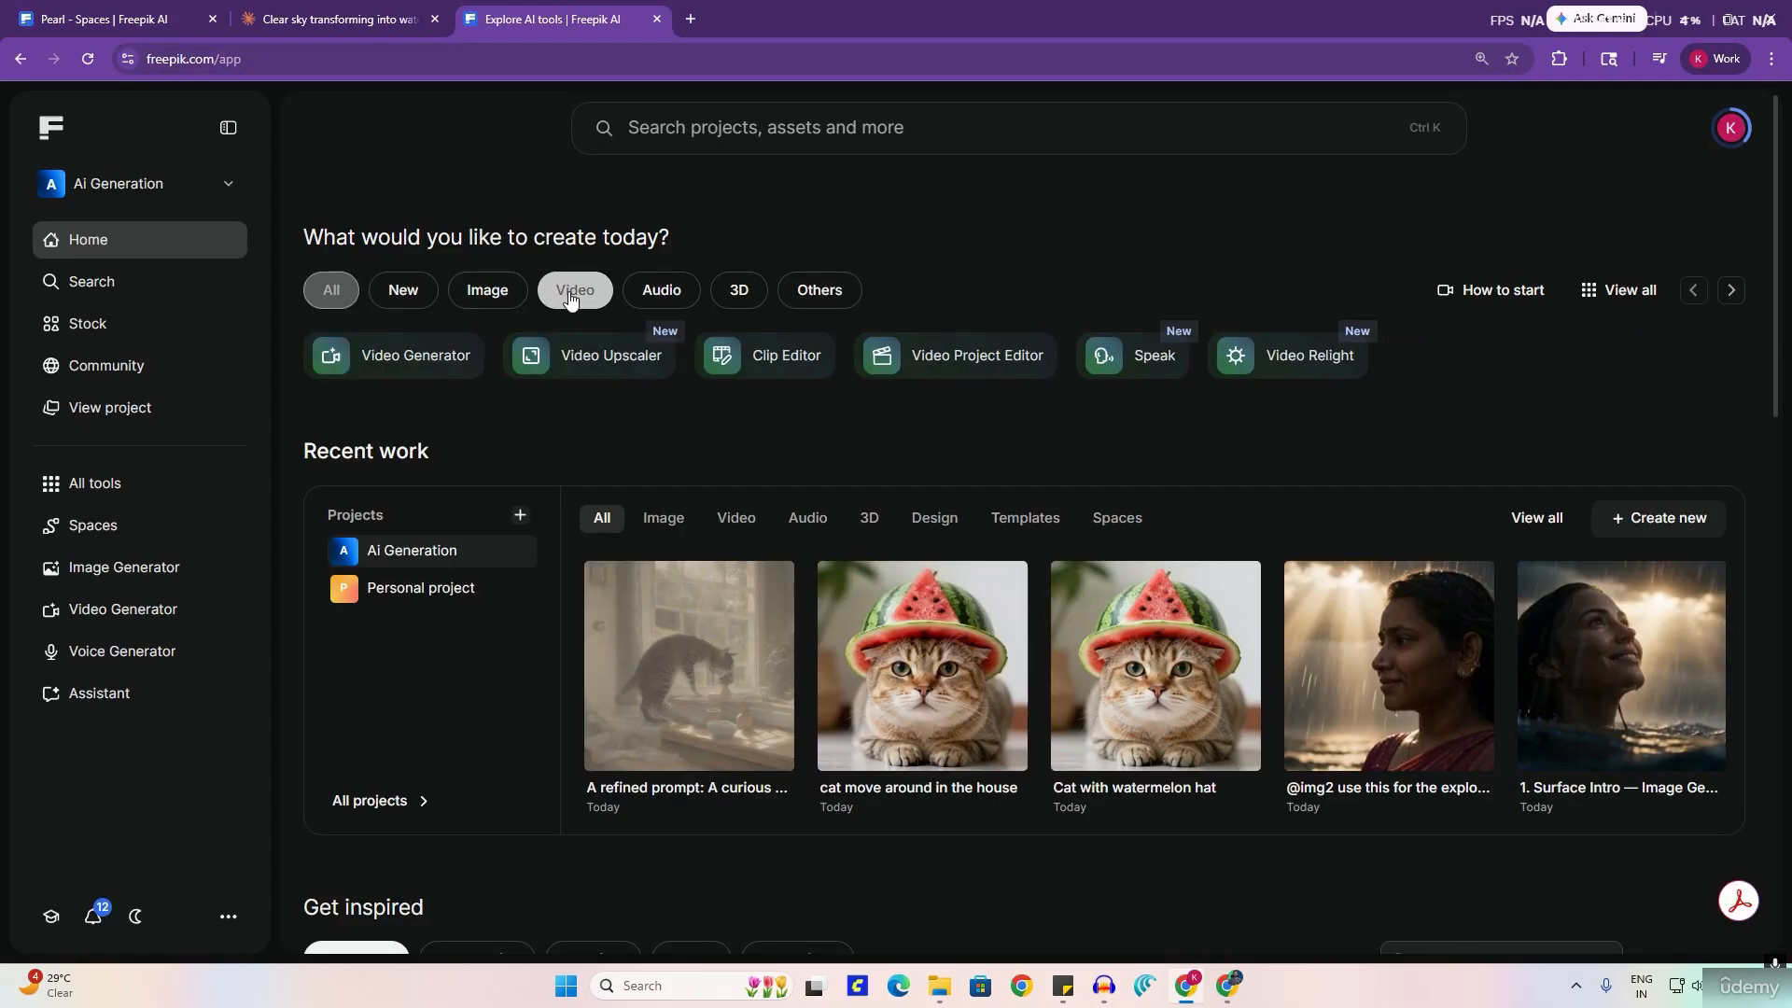
{"action": "left_click", "coordinate": [364, 378]}
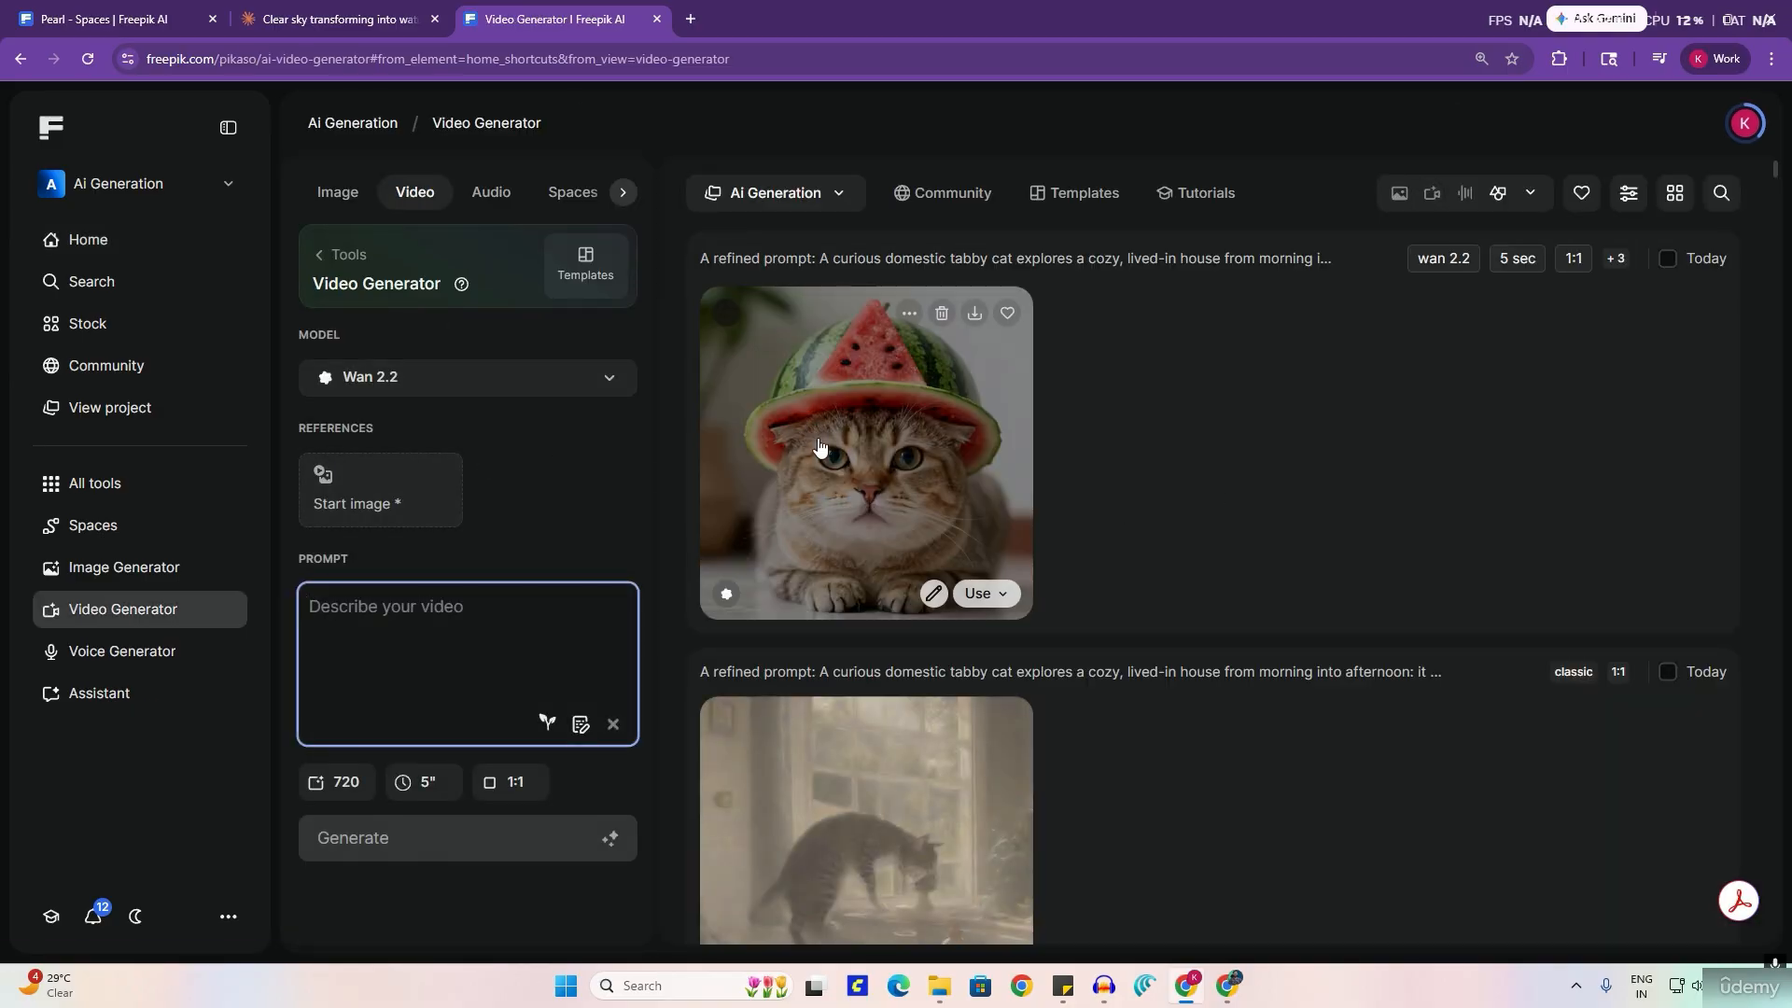
Step: Compare the standalone Video Generator page with the Video Generator #4 node in the Pearl space
{"action": "left_click", "coordinate": [140, 19]}
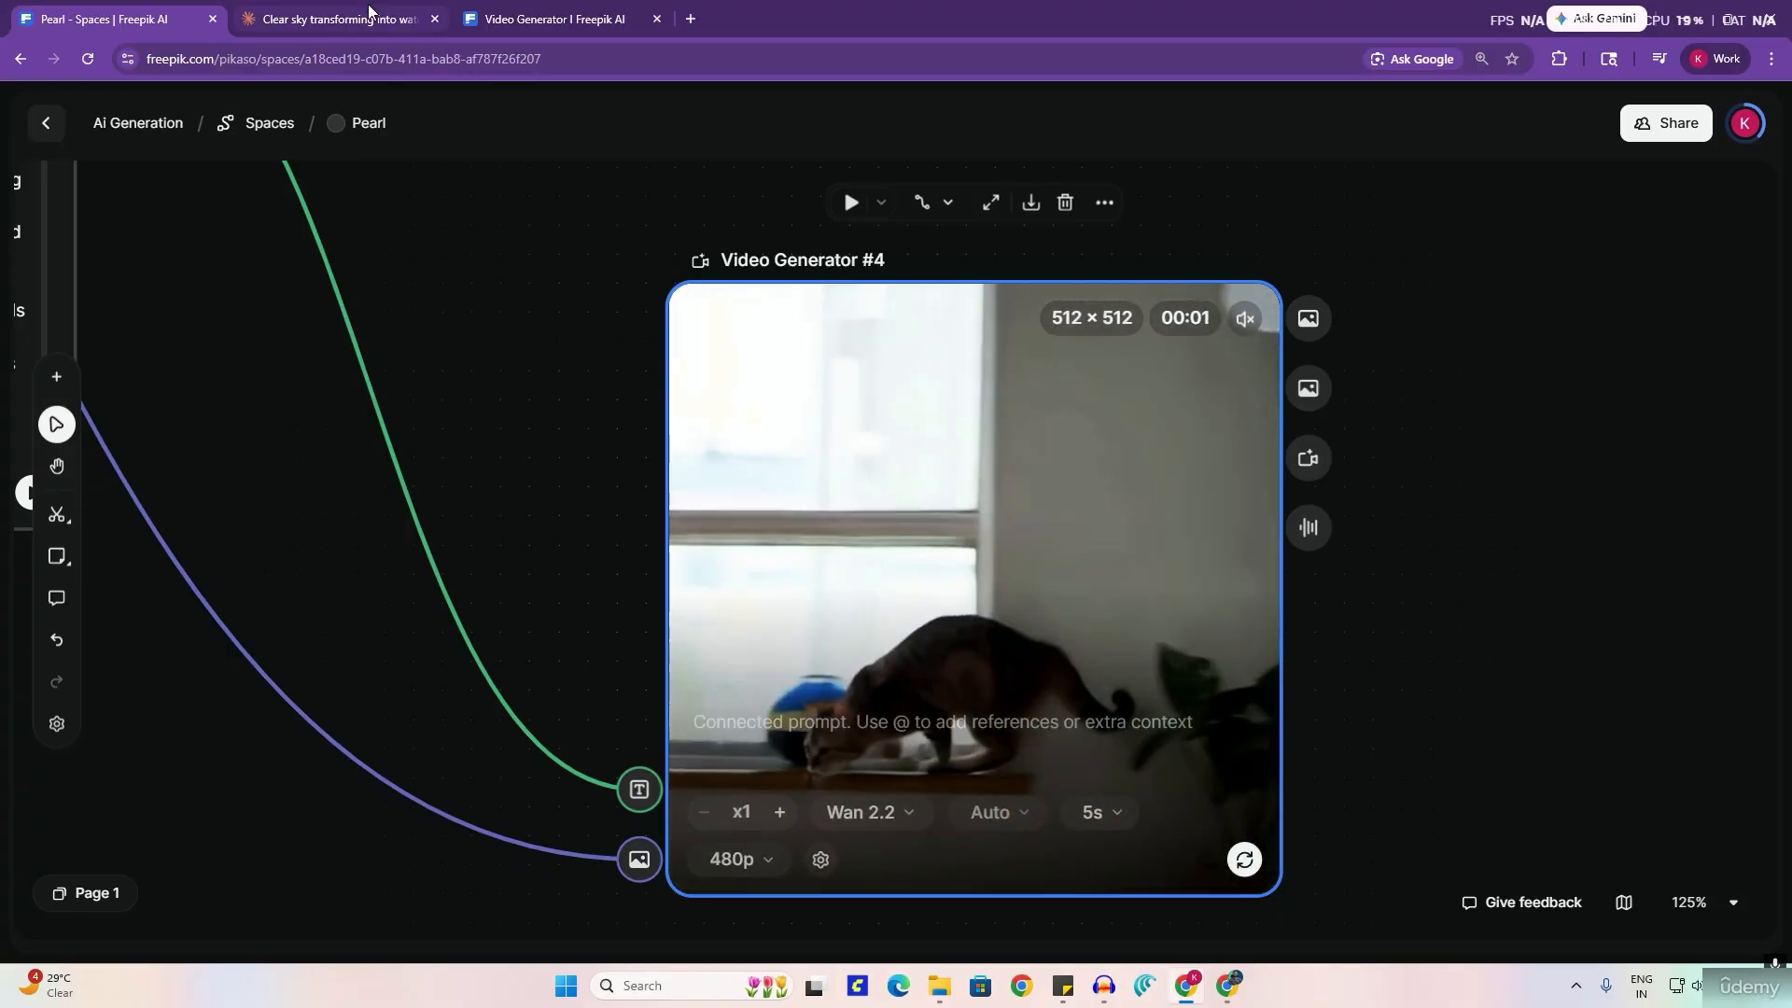
{"action": "left_click", "coordinate": [555, 19]}
{"action": "left_click", "coordinate": [580, 508]}
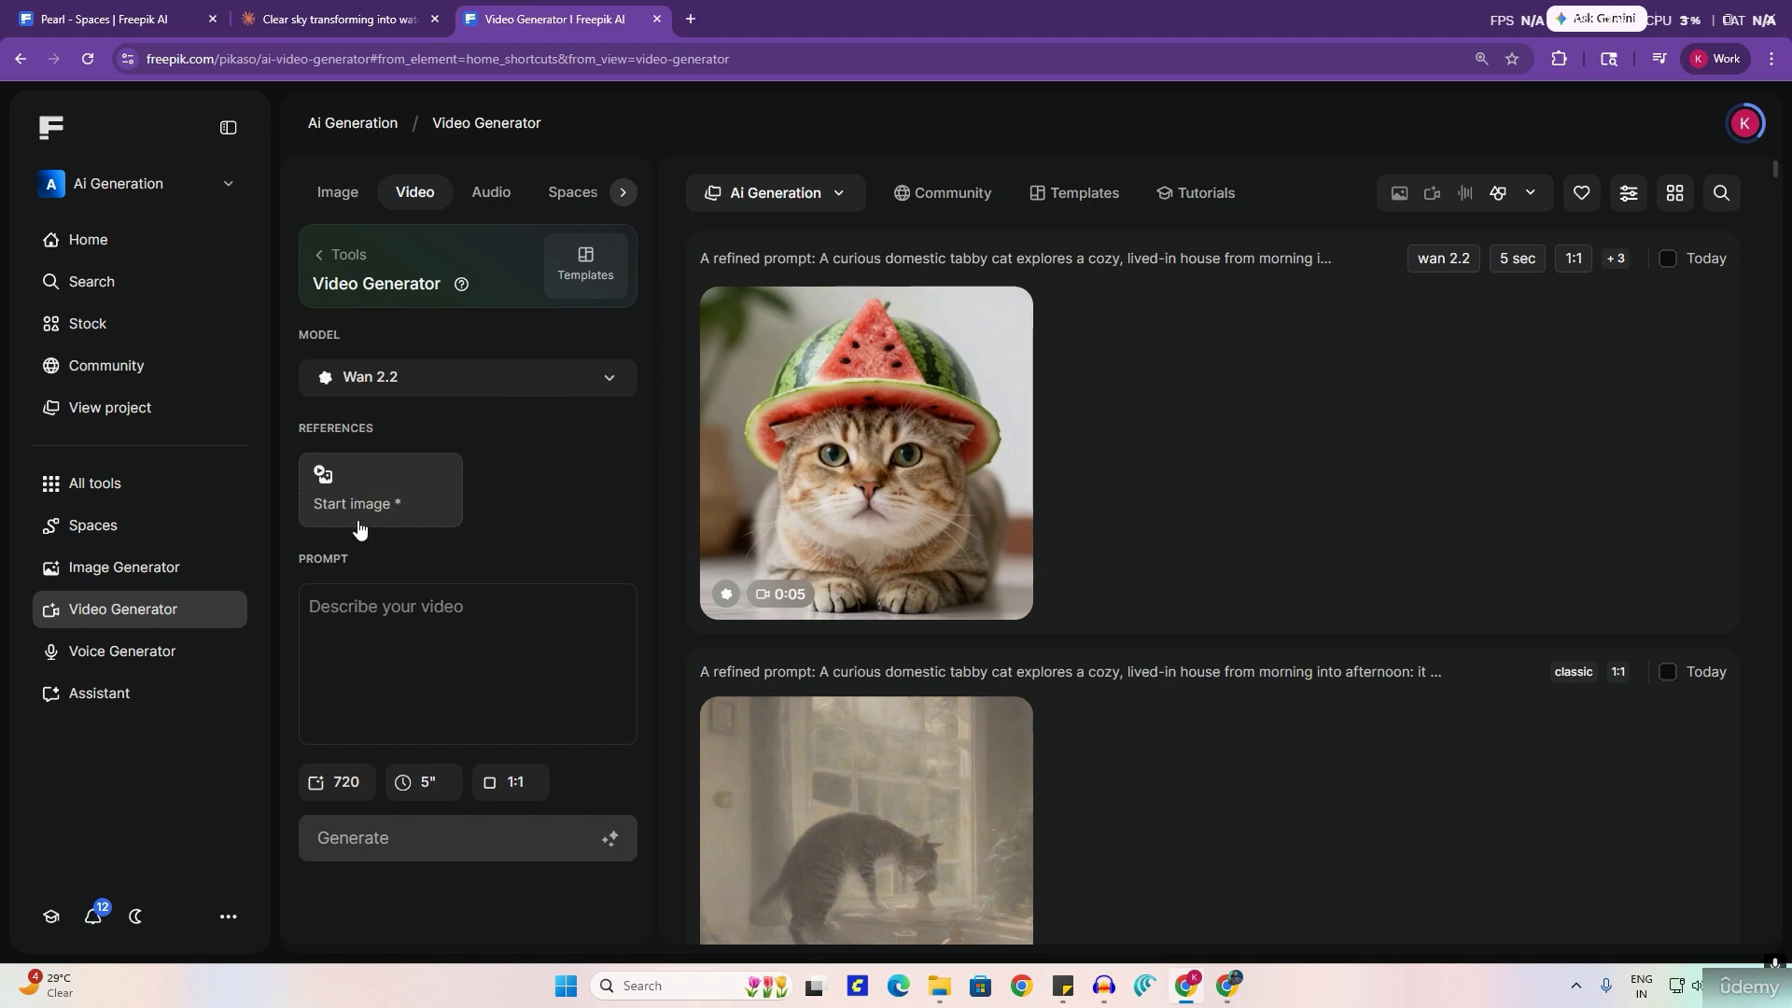
{"action": "key", "text": "ctrl+1"}
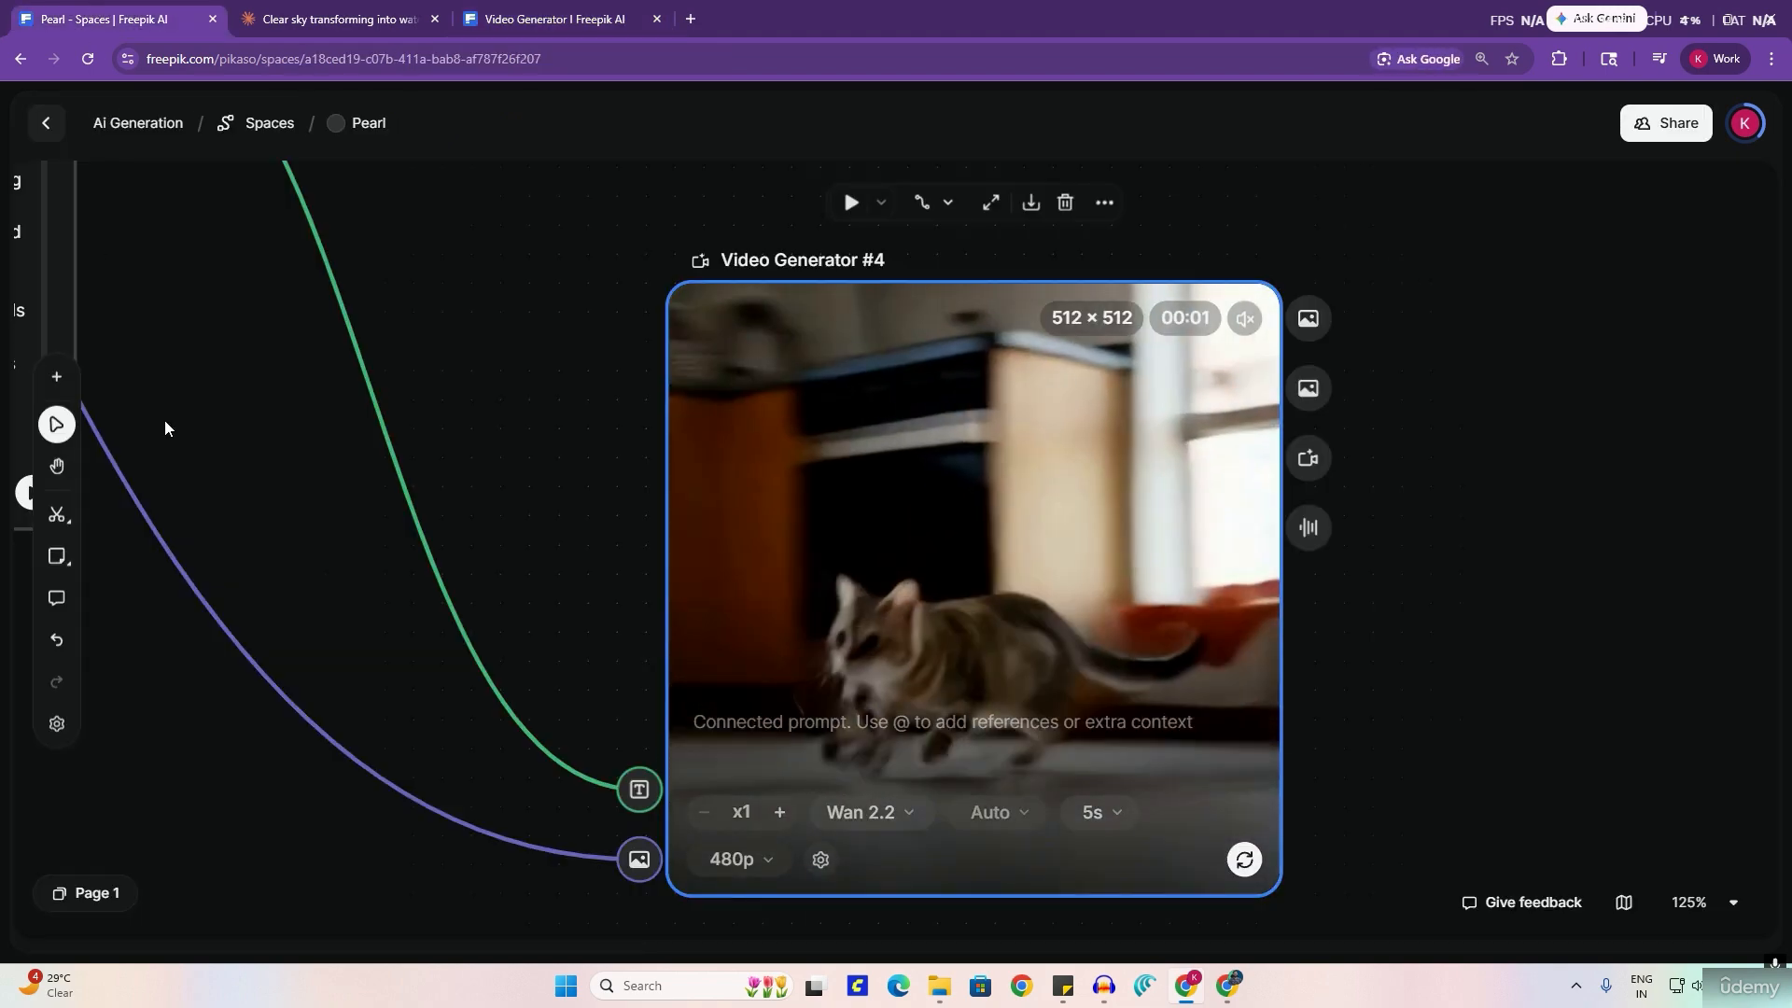
Step: Review the clip generated in Video Generator #4 against Video Generator #3 and the refined prompt in Assistant #3
{"action": "scroll", "coordinate": [330, 446], "scroll_direction": "down", "scroll_amount": 5}
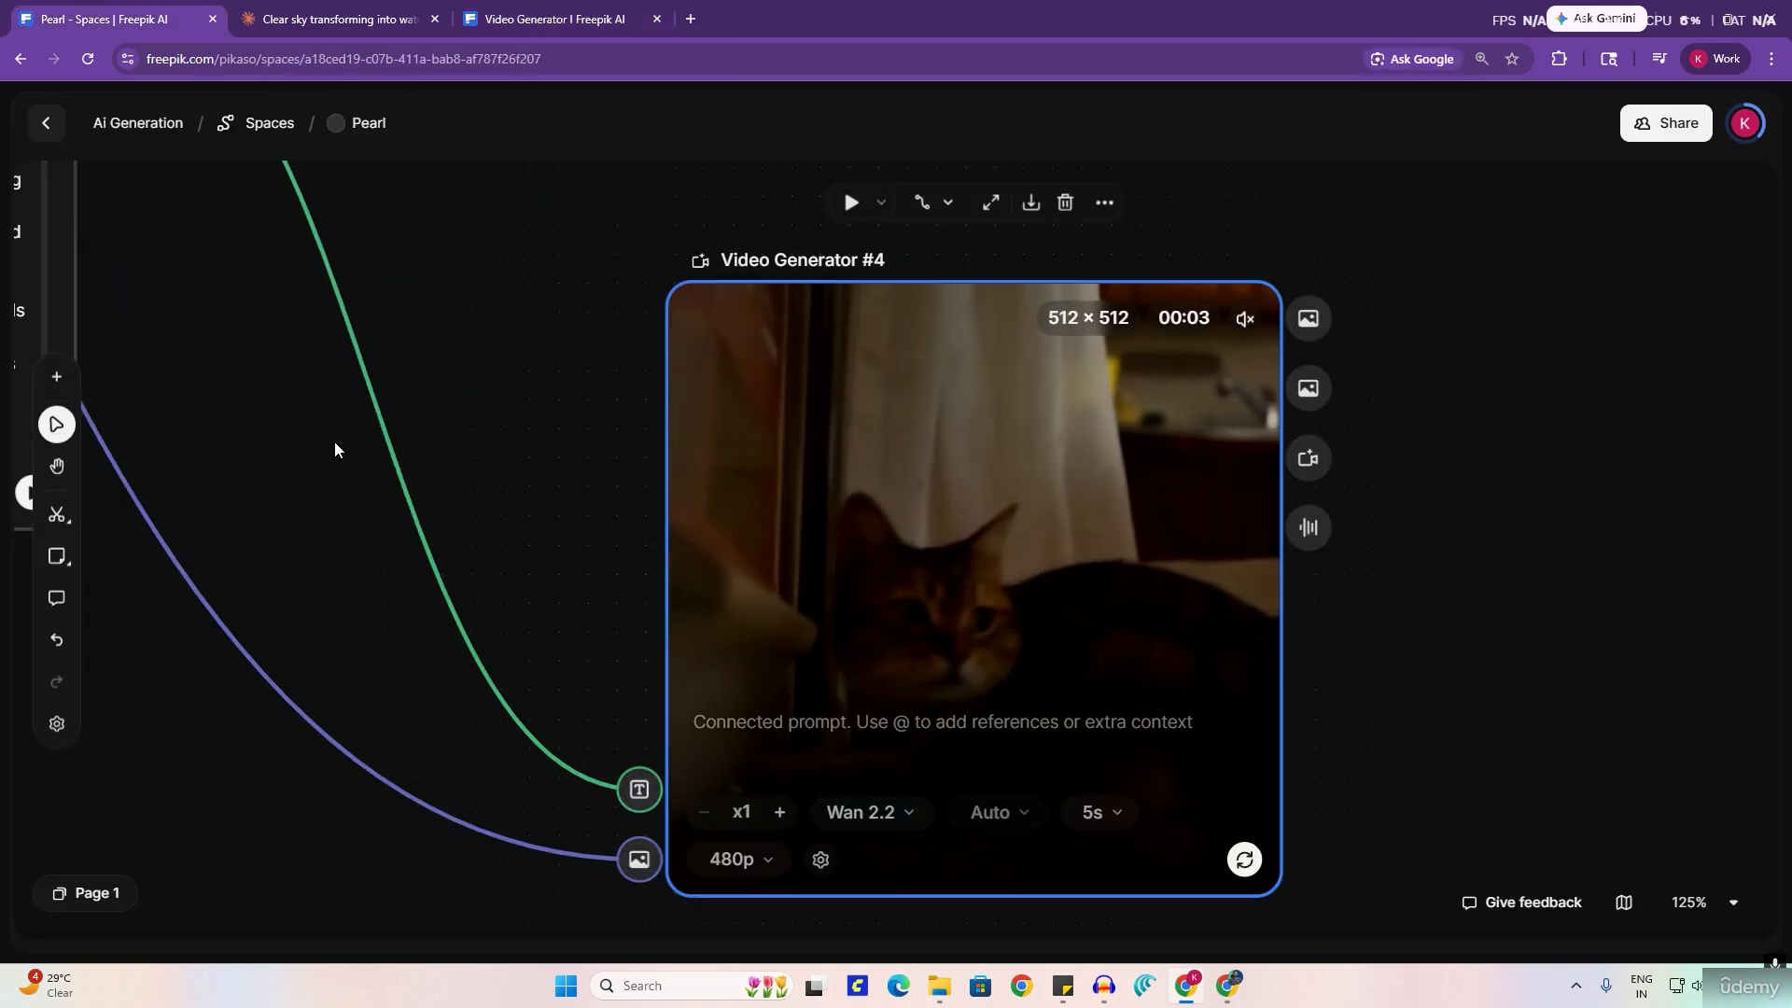
{"action": "left_click_drag", "start_coordinate": [386, 402], "coordinate": [473, 426]}
{"action": "scroll", "coordinate": [1032, 560], "scroll_direction": "up", "scroll_amount": 5}
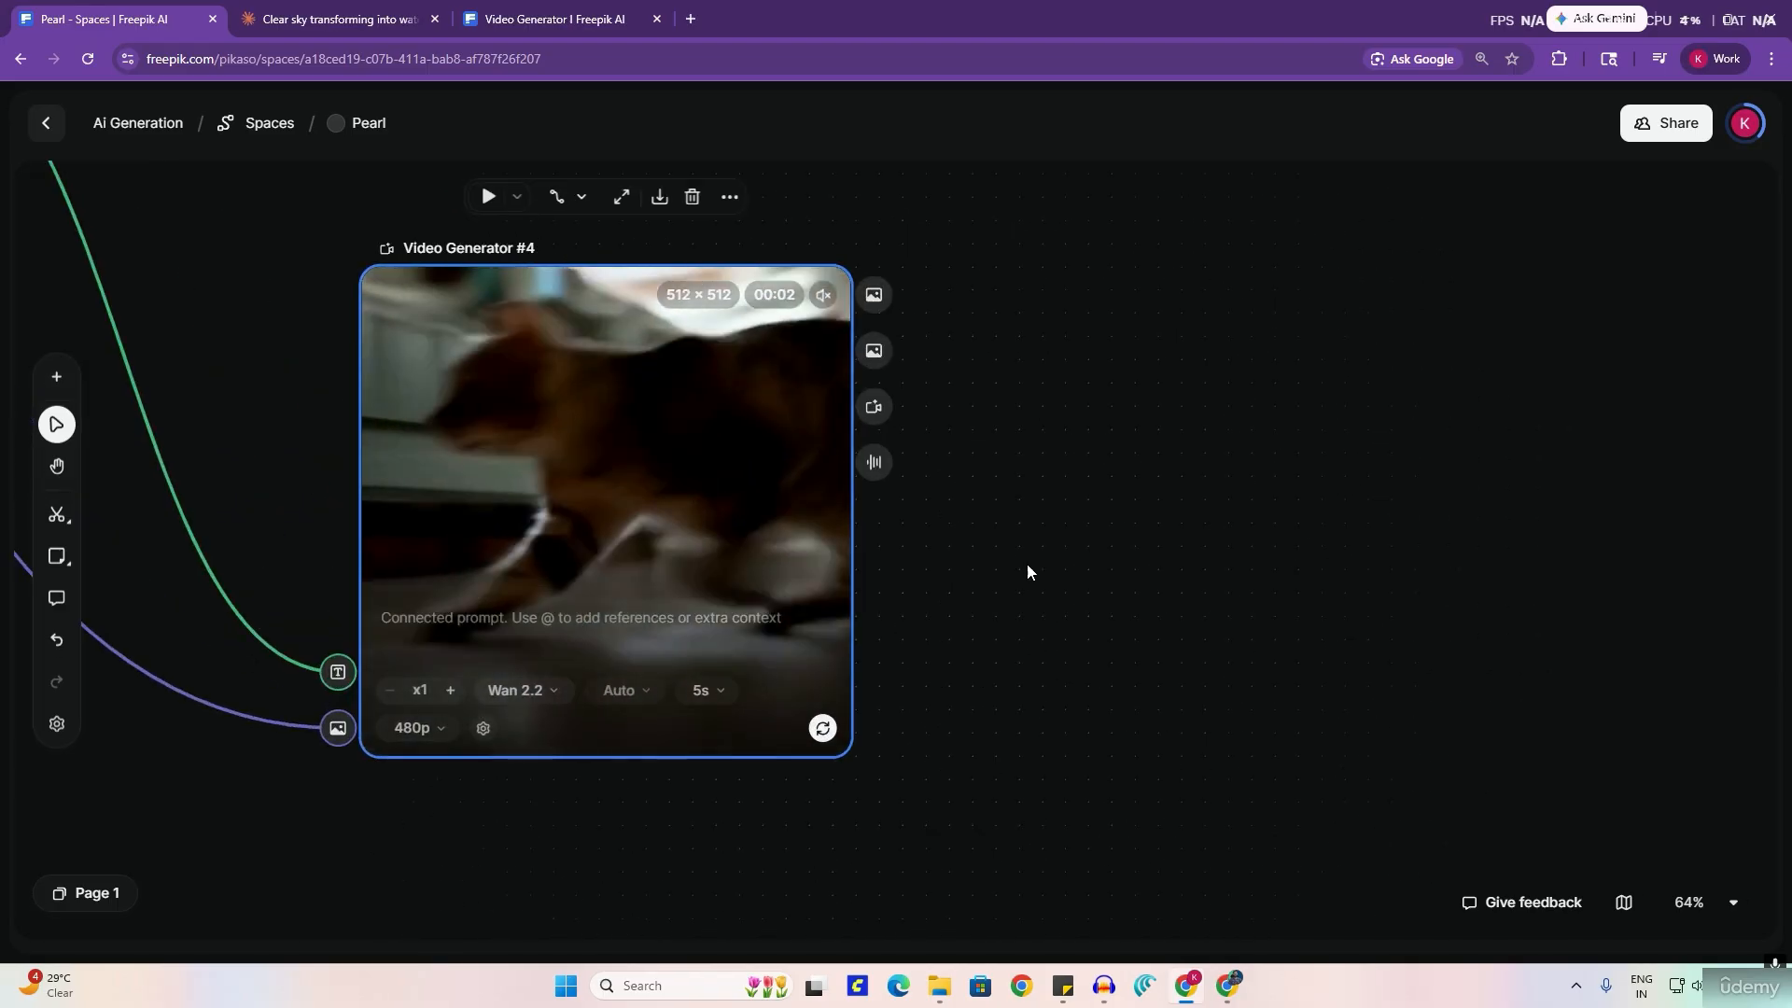
{"action": "left_click_drag", "start_coordinate": [996, 616], "coordinate": [1315, 650]}
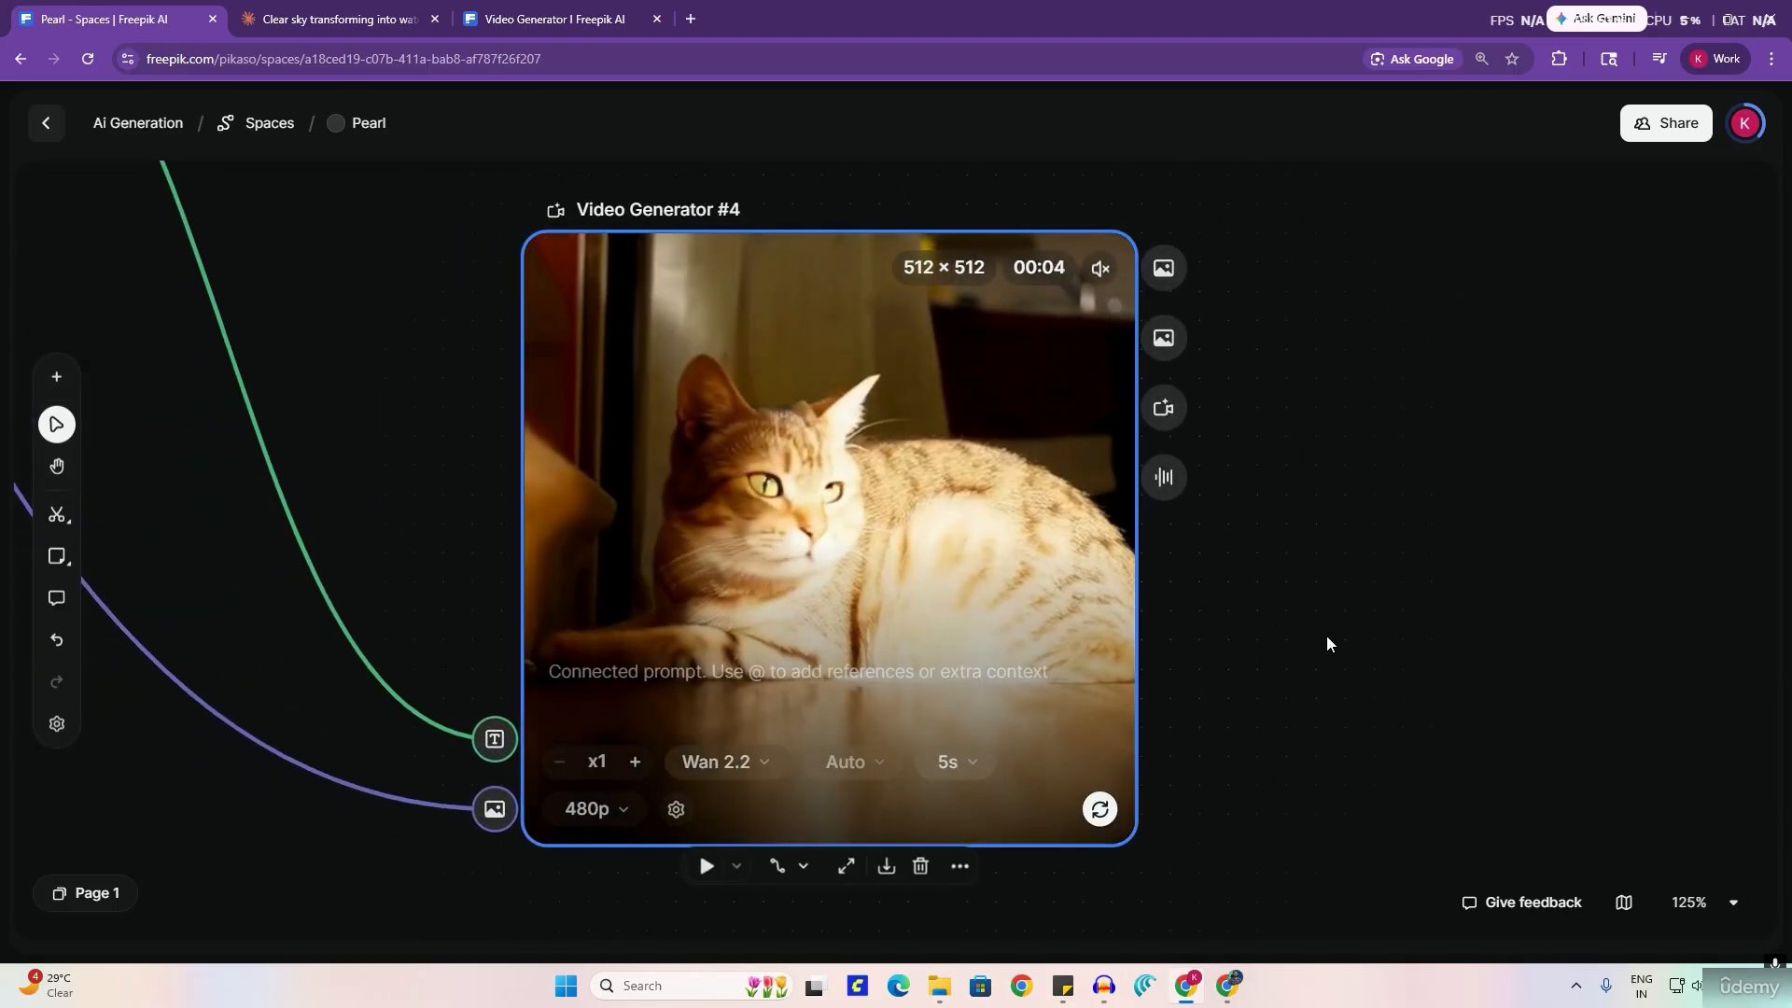
{"action": "scroll", "coordinate": [629, 613], "scroll_direction": "down", "scroll_amount": 5}
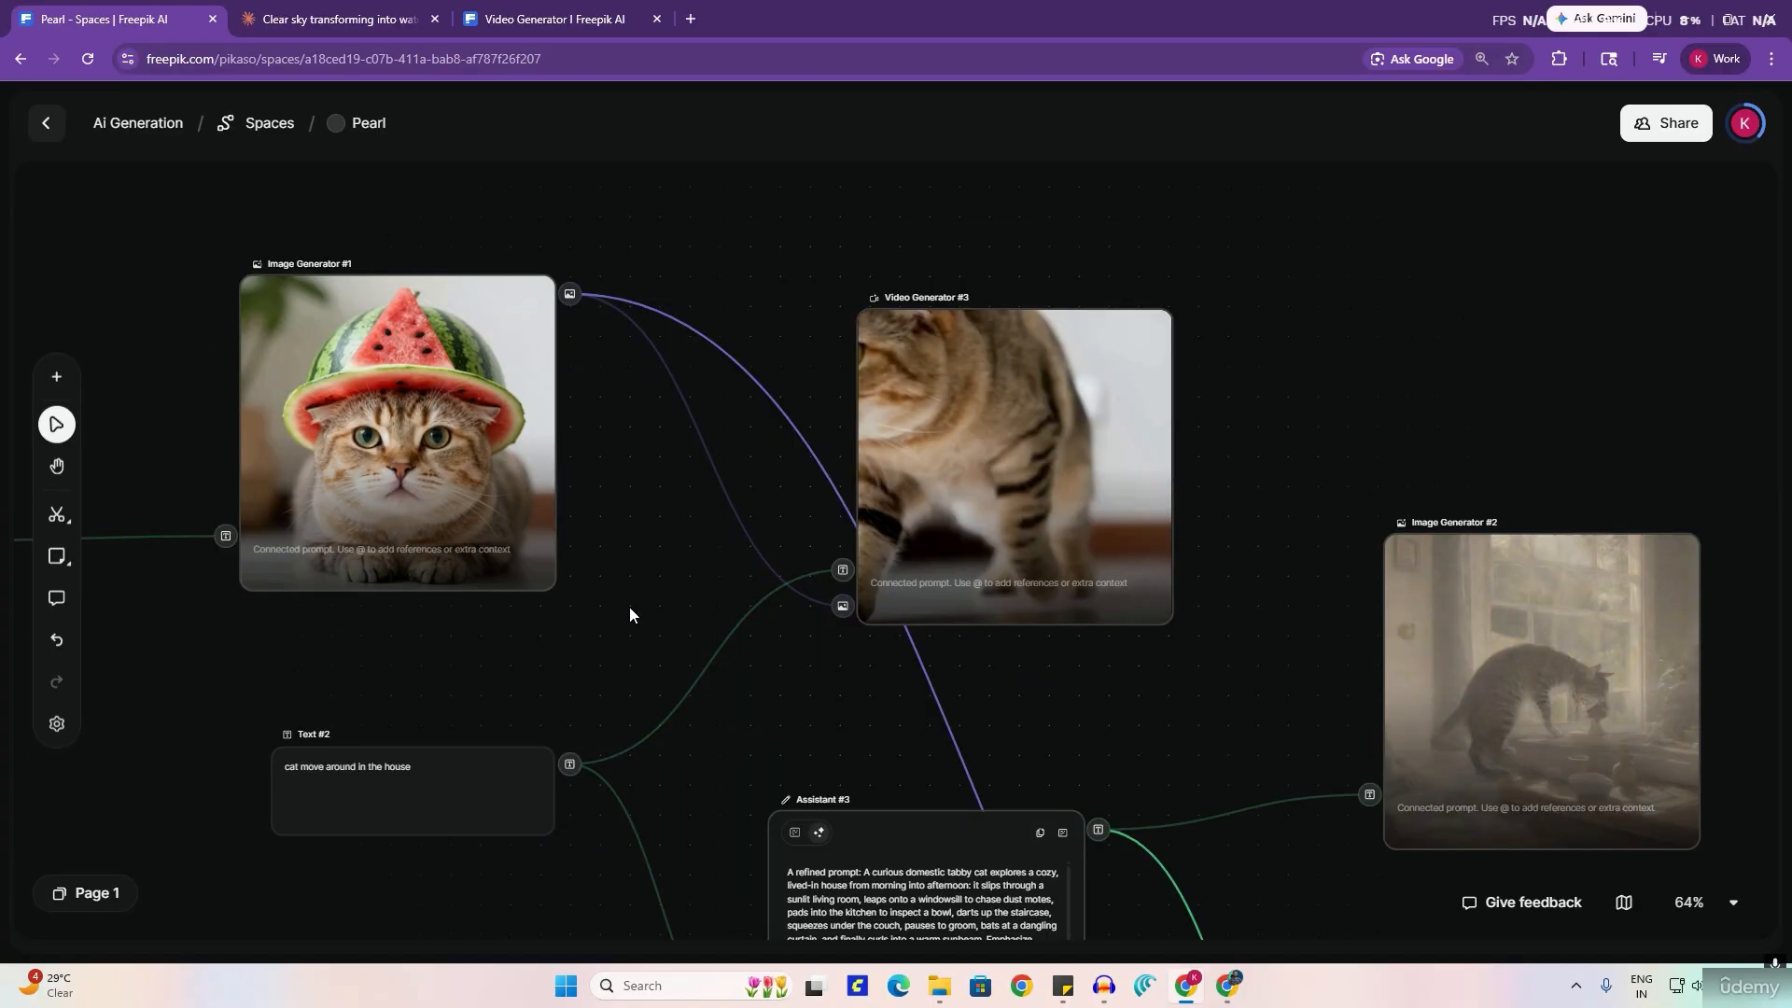
{"action": "mouse_move", "coordinate": [1073, 401]}
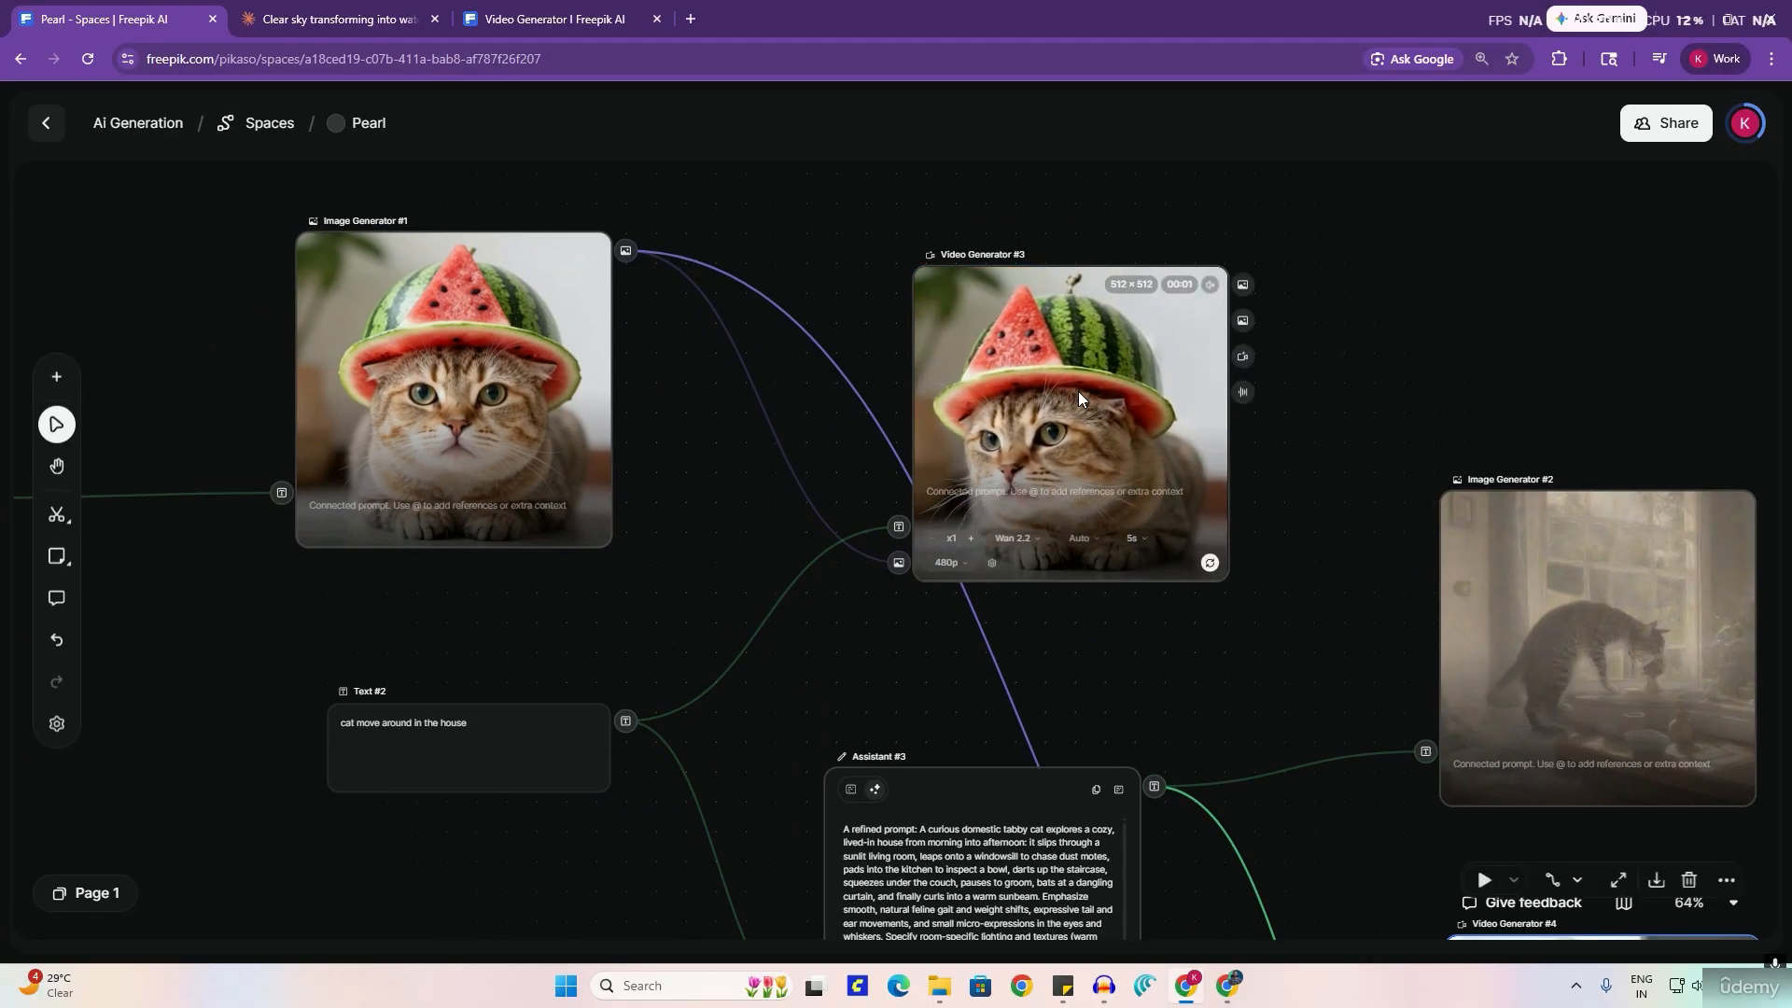
{"action": "scroll", "coordinate": [924, 313], "scroll_direction": "down", "scroll_amount": 5}
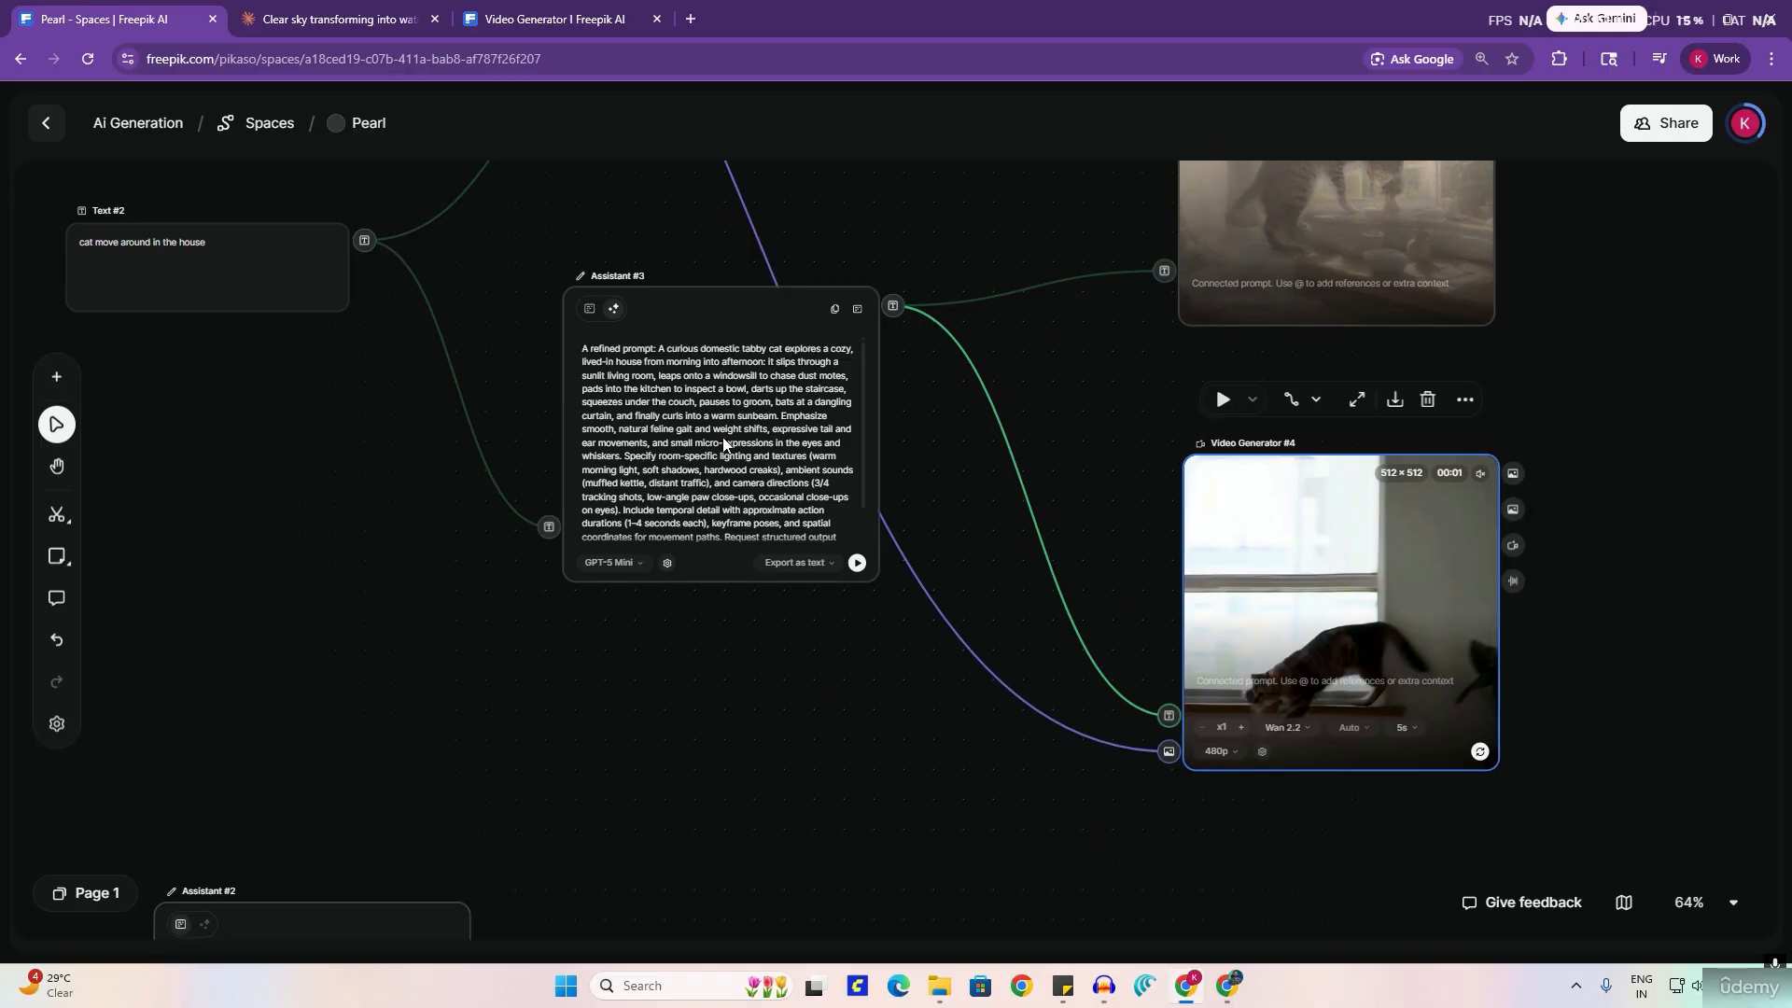
{"action": "scroll", "coordinate": [404, 386], "scroll_direction": "left", "scroll_amount": 2}
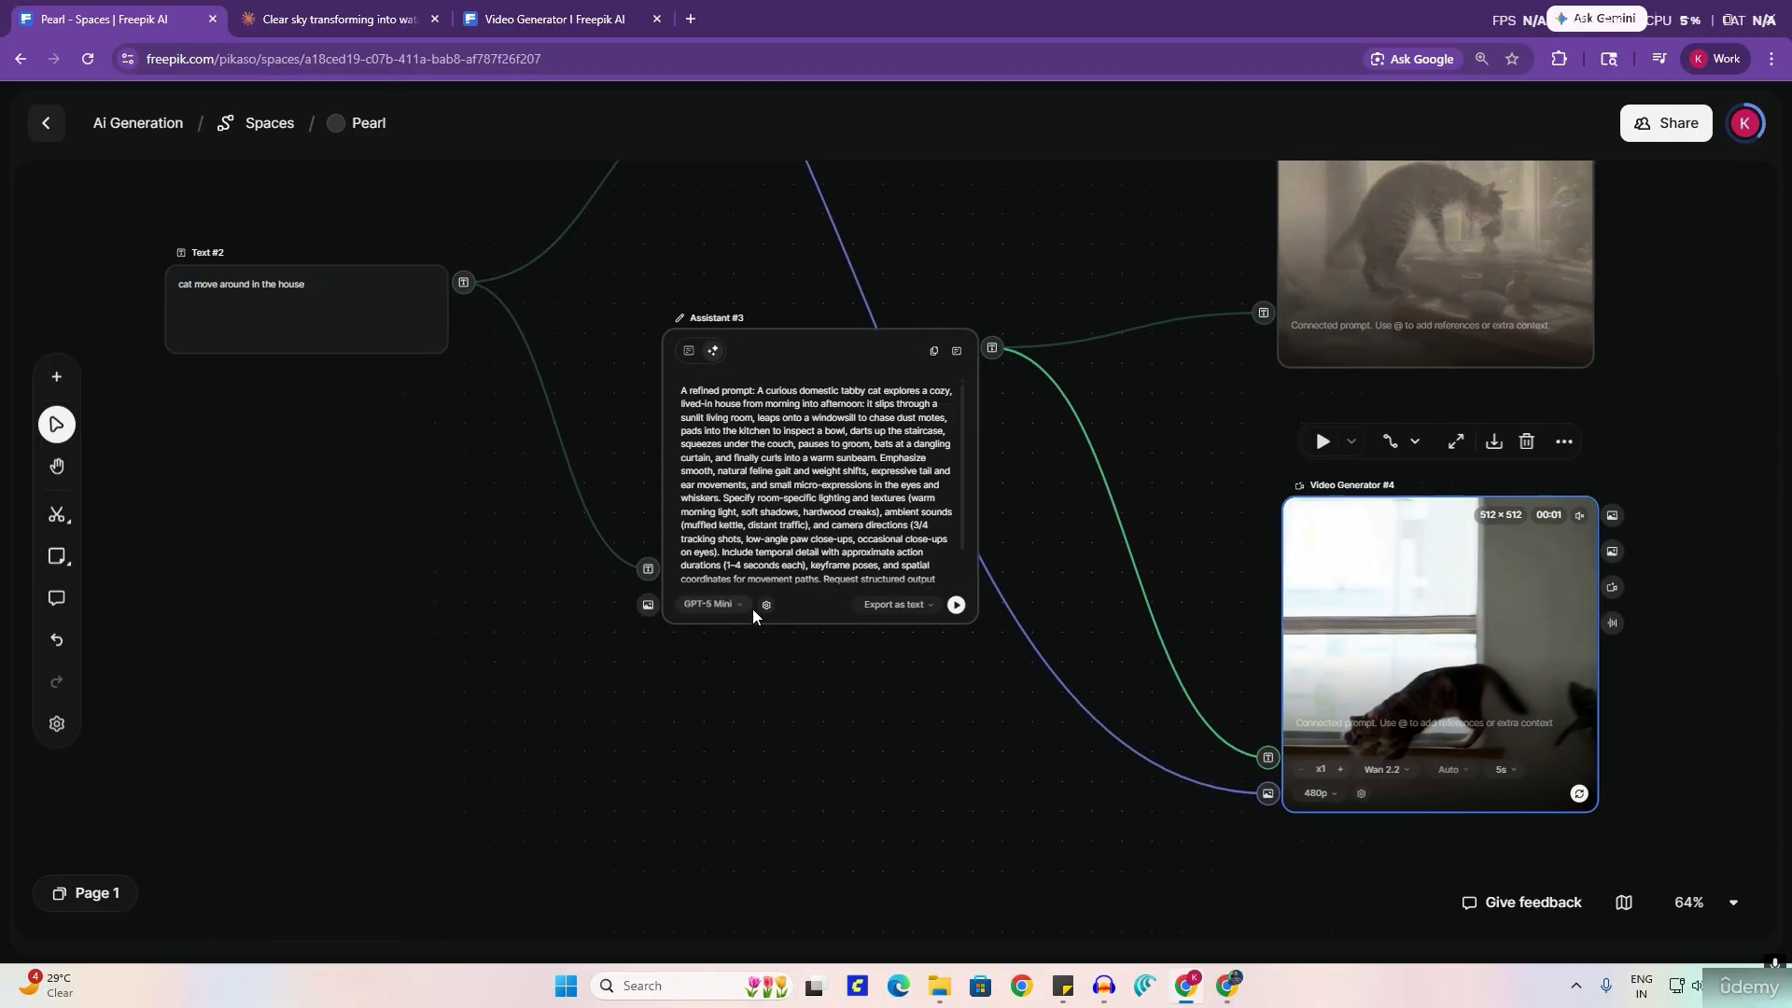
{"action": "left_click_drag", "start_coordinate": [1124, 702], "coordinate": [820, 620]}
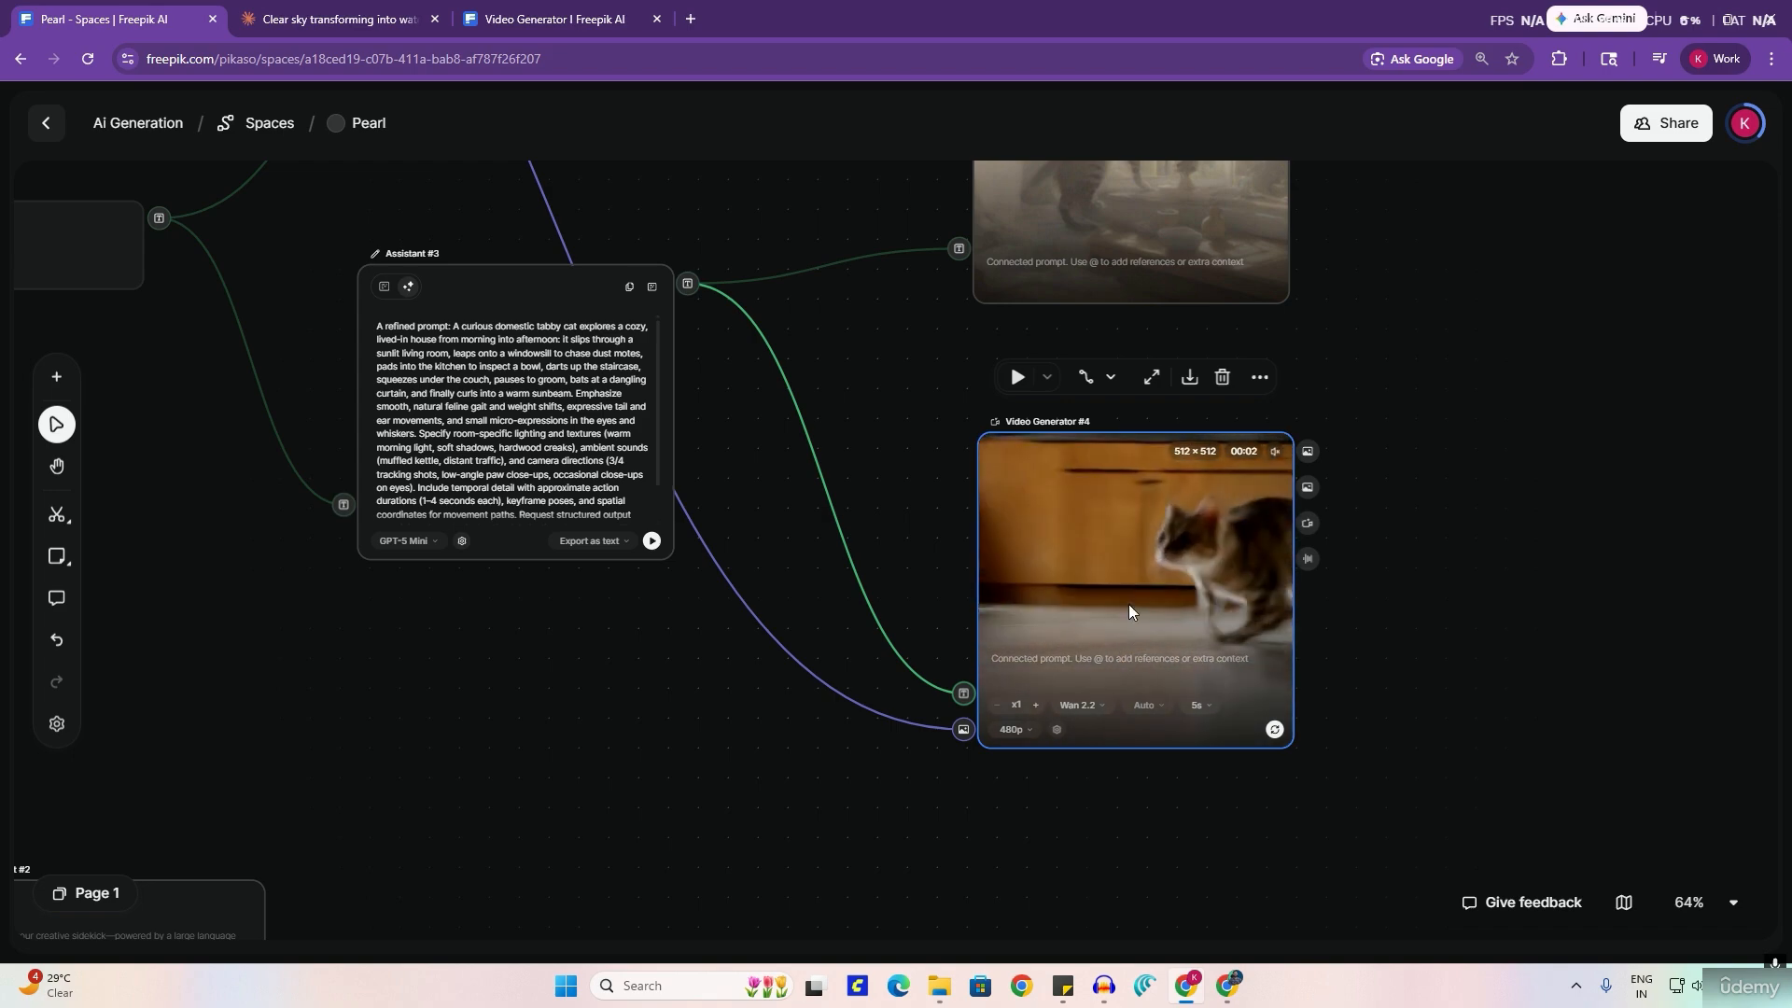
{"action": "scroll", "coordinate": [1161, 573], "scroll_direction": "right", "scroll_amount": 3}
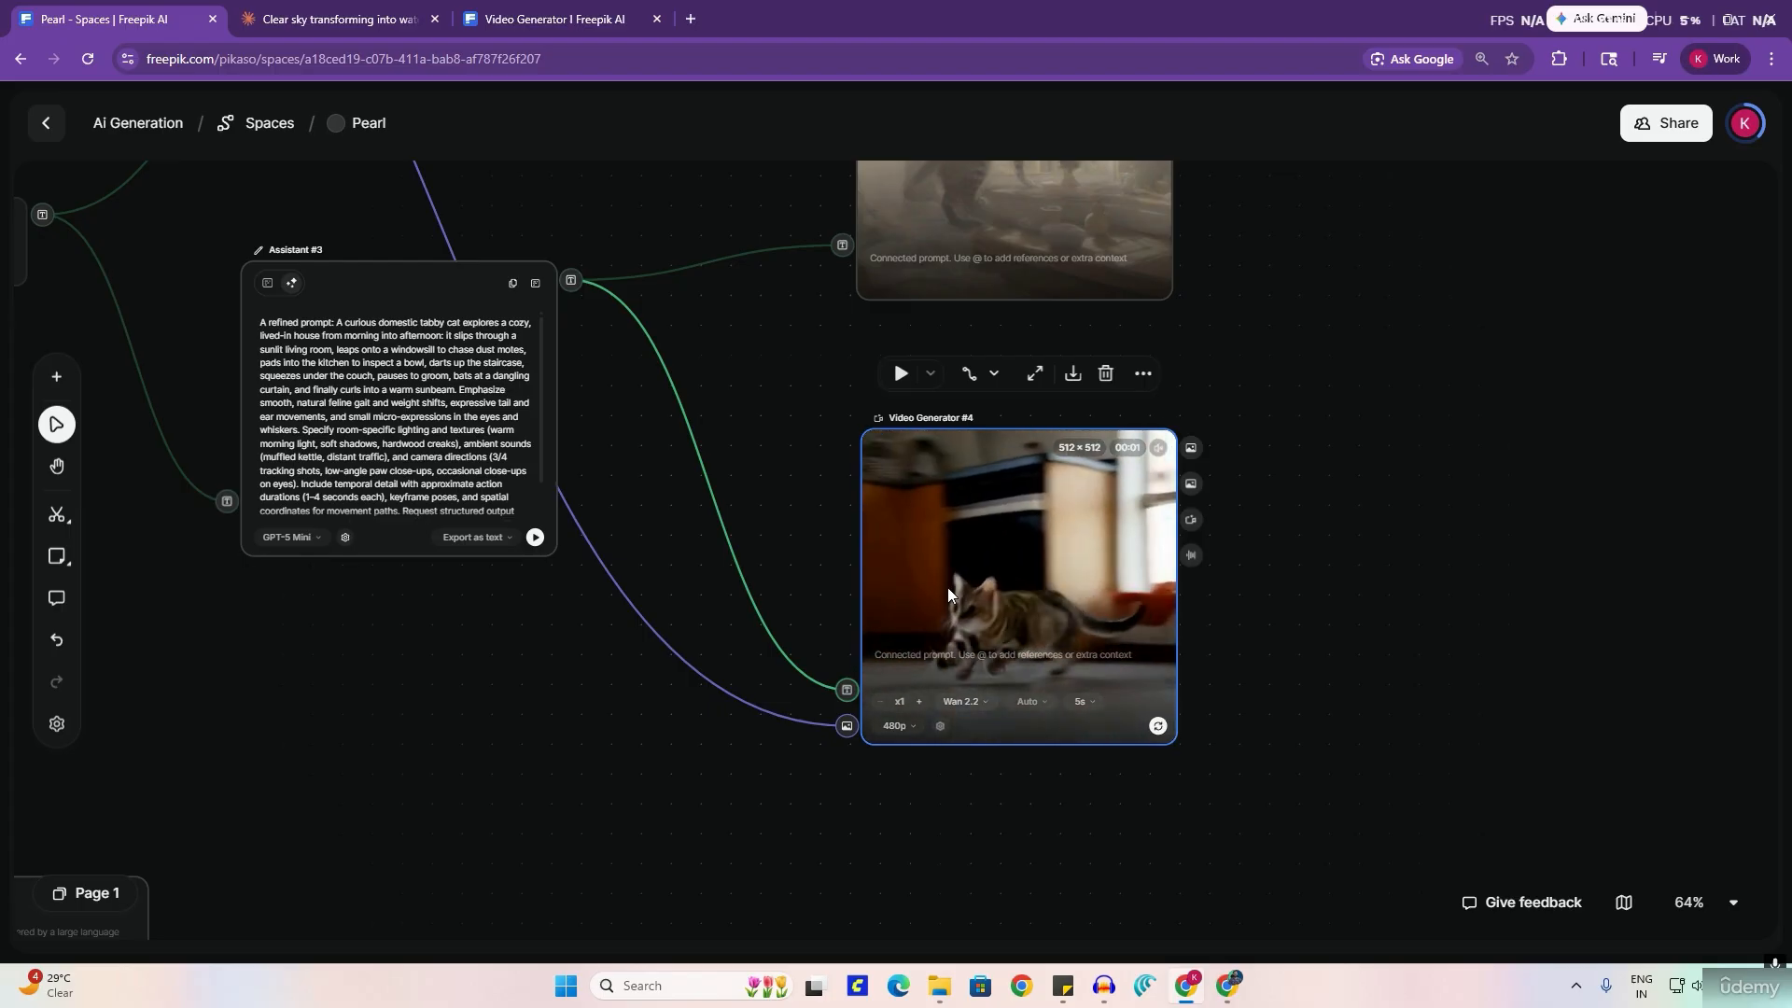
{"action": "scroll", "coordinate": [1346, 624], "scroll_direction": "right", "scroll_amount": 1}
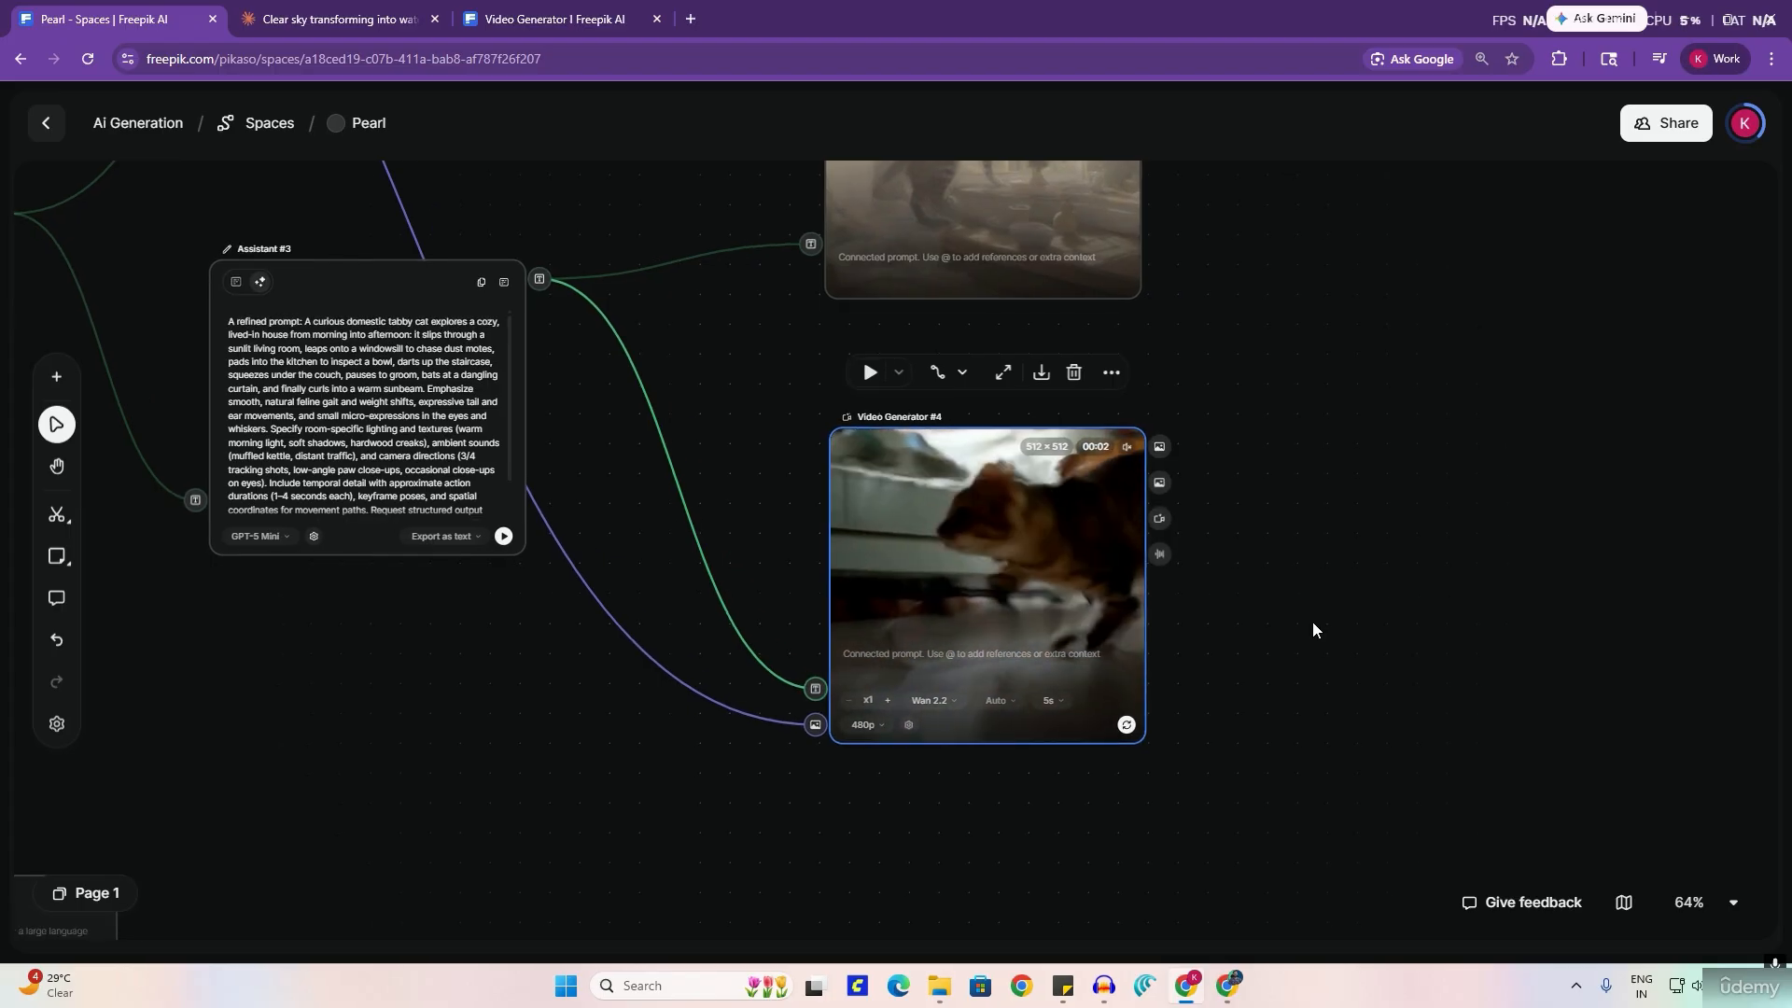
{"action": "mouse_move", "coordinate": [1313, 627]}
{"action": "left_mouse_down"}
{"action": "mouse_move", "coordinate": [1336, 600]}
{"action": "mouse_move", "coordinate": [1255, 610]}
{"action": "mouse_move", "coordinate": [1352, 600]}
{"action": "mouse_move", "coordinate": [1276, 616]}
{"action": "mouse_move", "coordinate": [1312, 601]}
{"action": "left_mouse_up"}
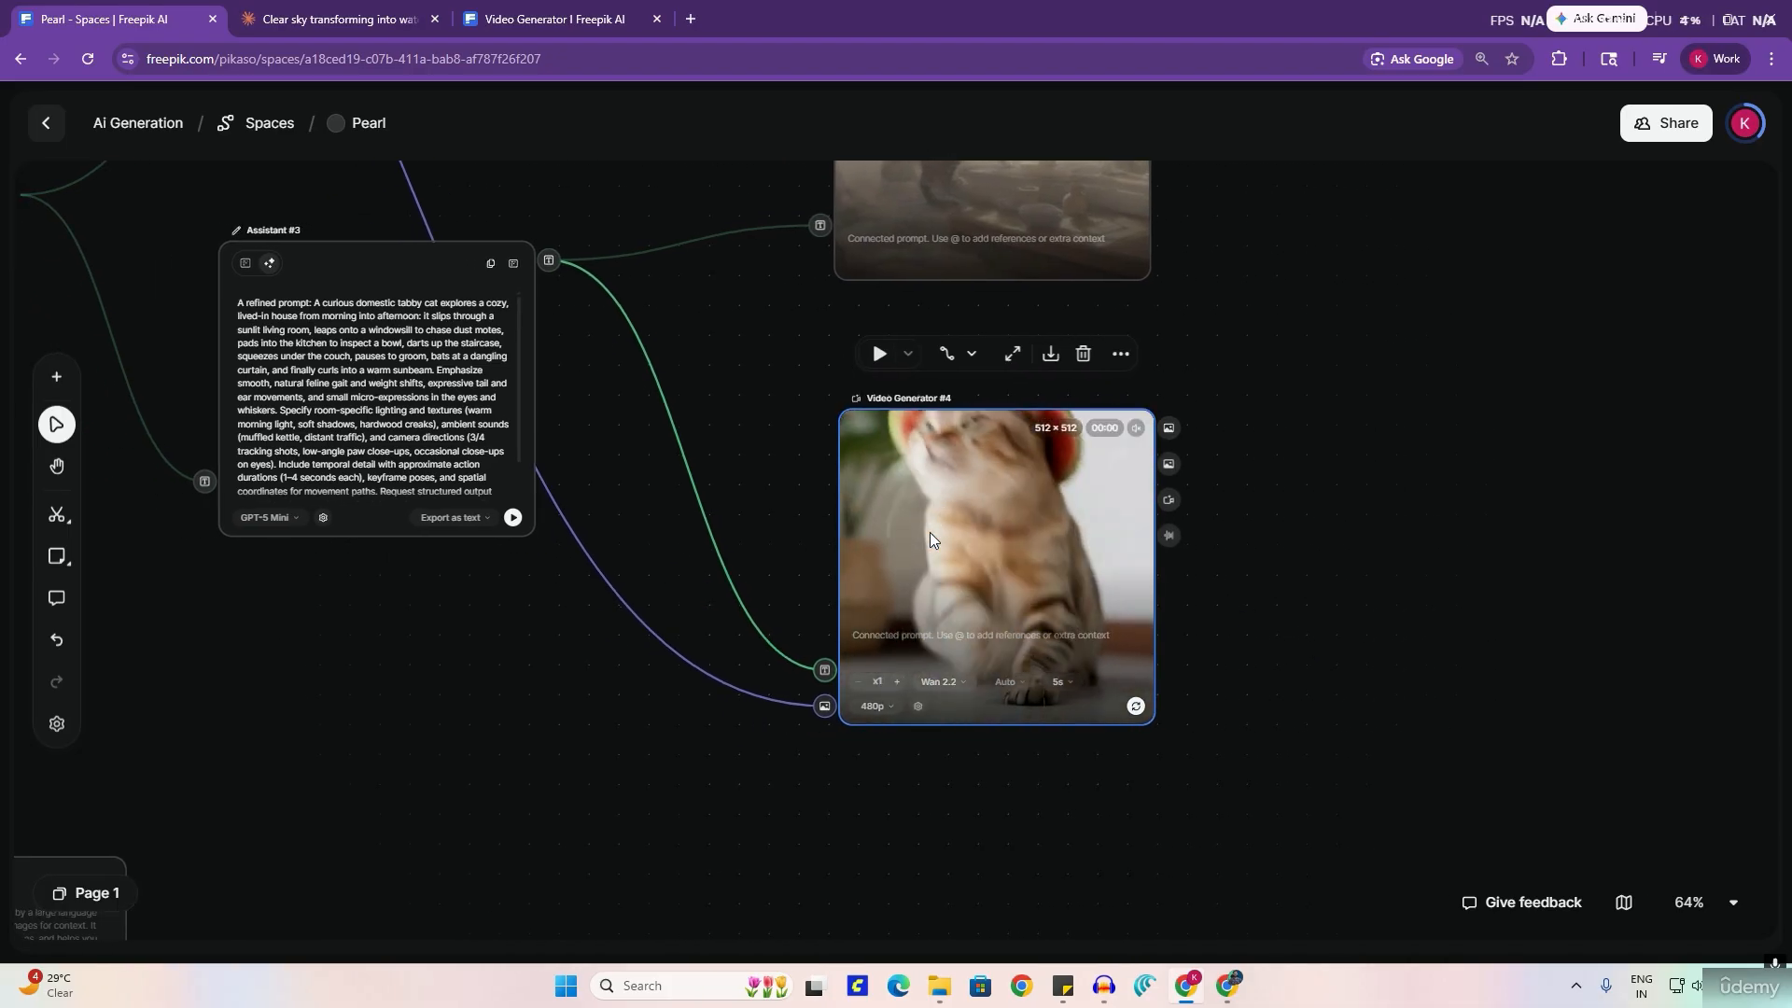
Step: Examine the whole node workflow, from the text nodes through Assistant #3 to the image and video generators
{"action": "scroll", "coordinate": [683, 401], "scroll_direction": "left", "scroll_amount": 5}
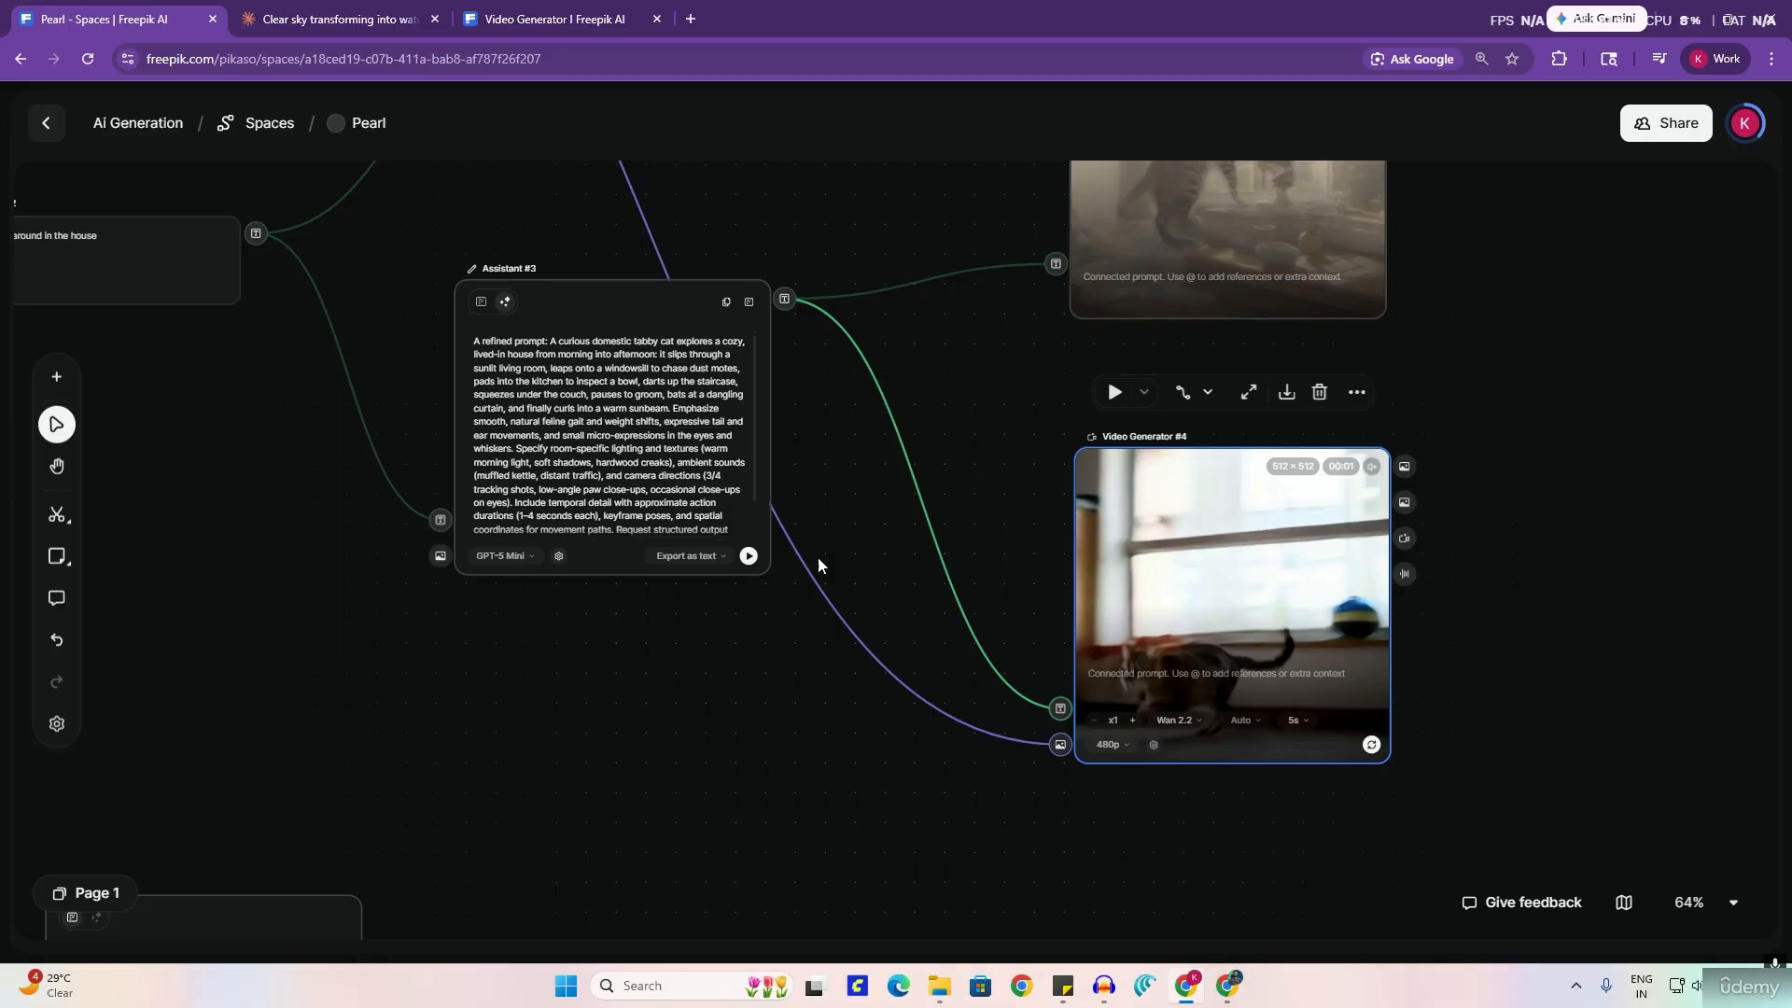
{"action": "scroll", "coordinate": [952, 595], "scroll_direction": "down", "scroll_amount": 3}
{"action": "scroll", "coordinate": [924, 517], "scroll_direction": "down", "scroll_amount": 6}
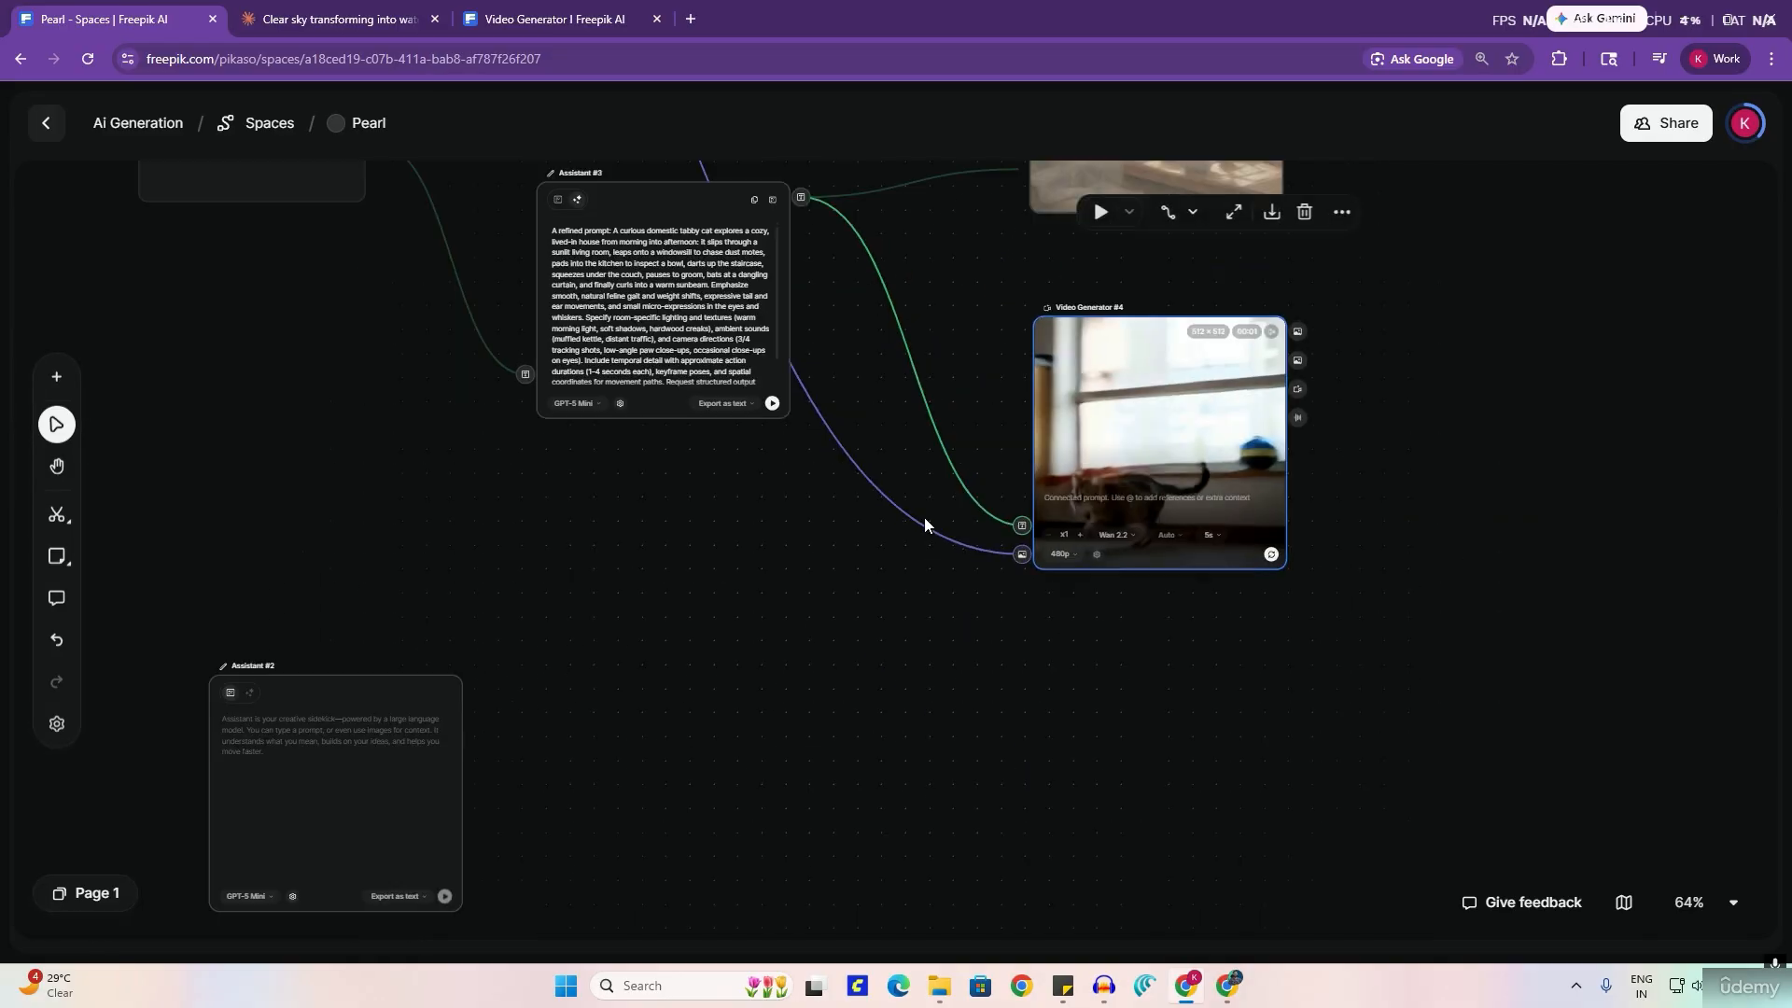
{"action": "scroll", "coordinate": [984, 631], "scroll_direction": "up", "scroll_amount": 5}
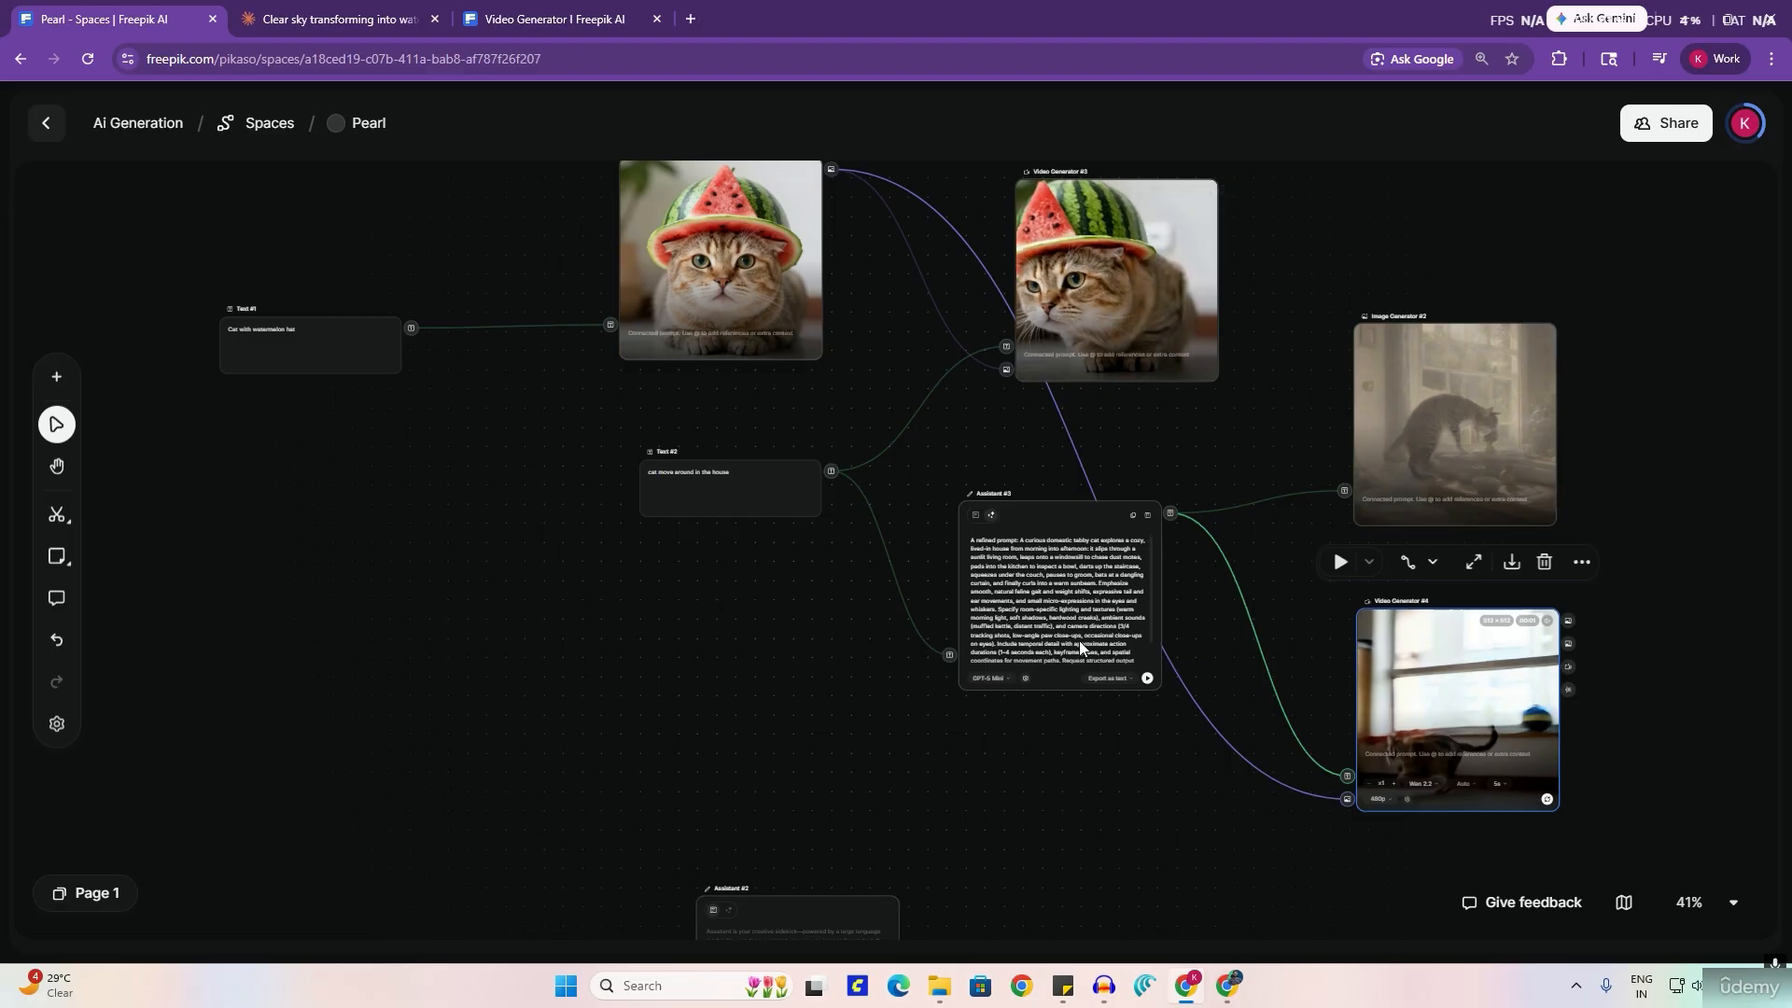
{"action": "left_click_drag", "start_coordinate": [1633, 469], "coordinate": [1022, 302]}
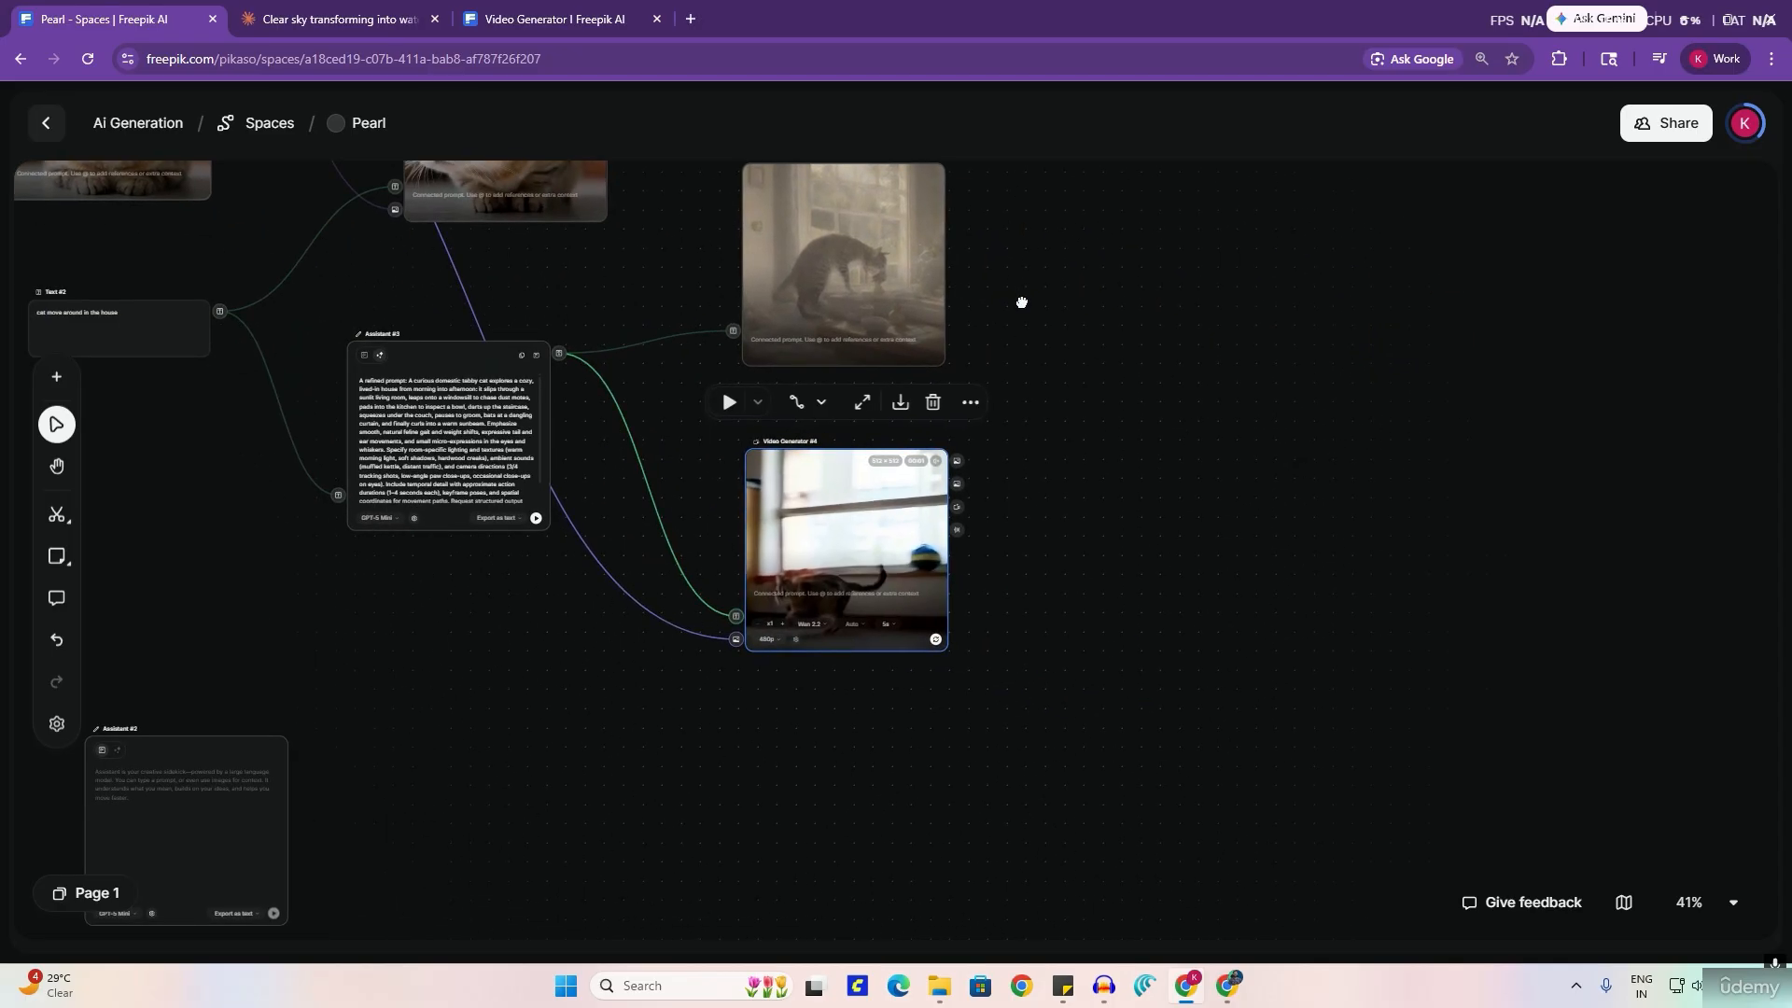
{"action": "left_click_drag", "start_coordinate": [1097, 612], "coordinate": [1672, 767]}
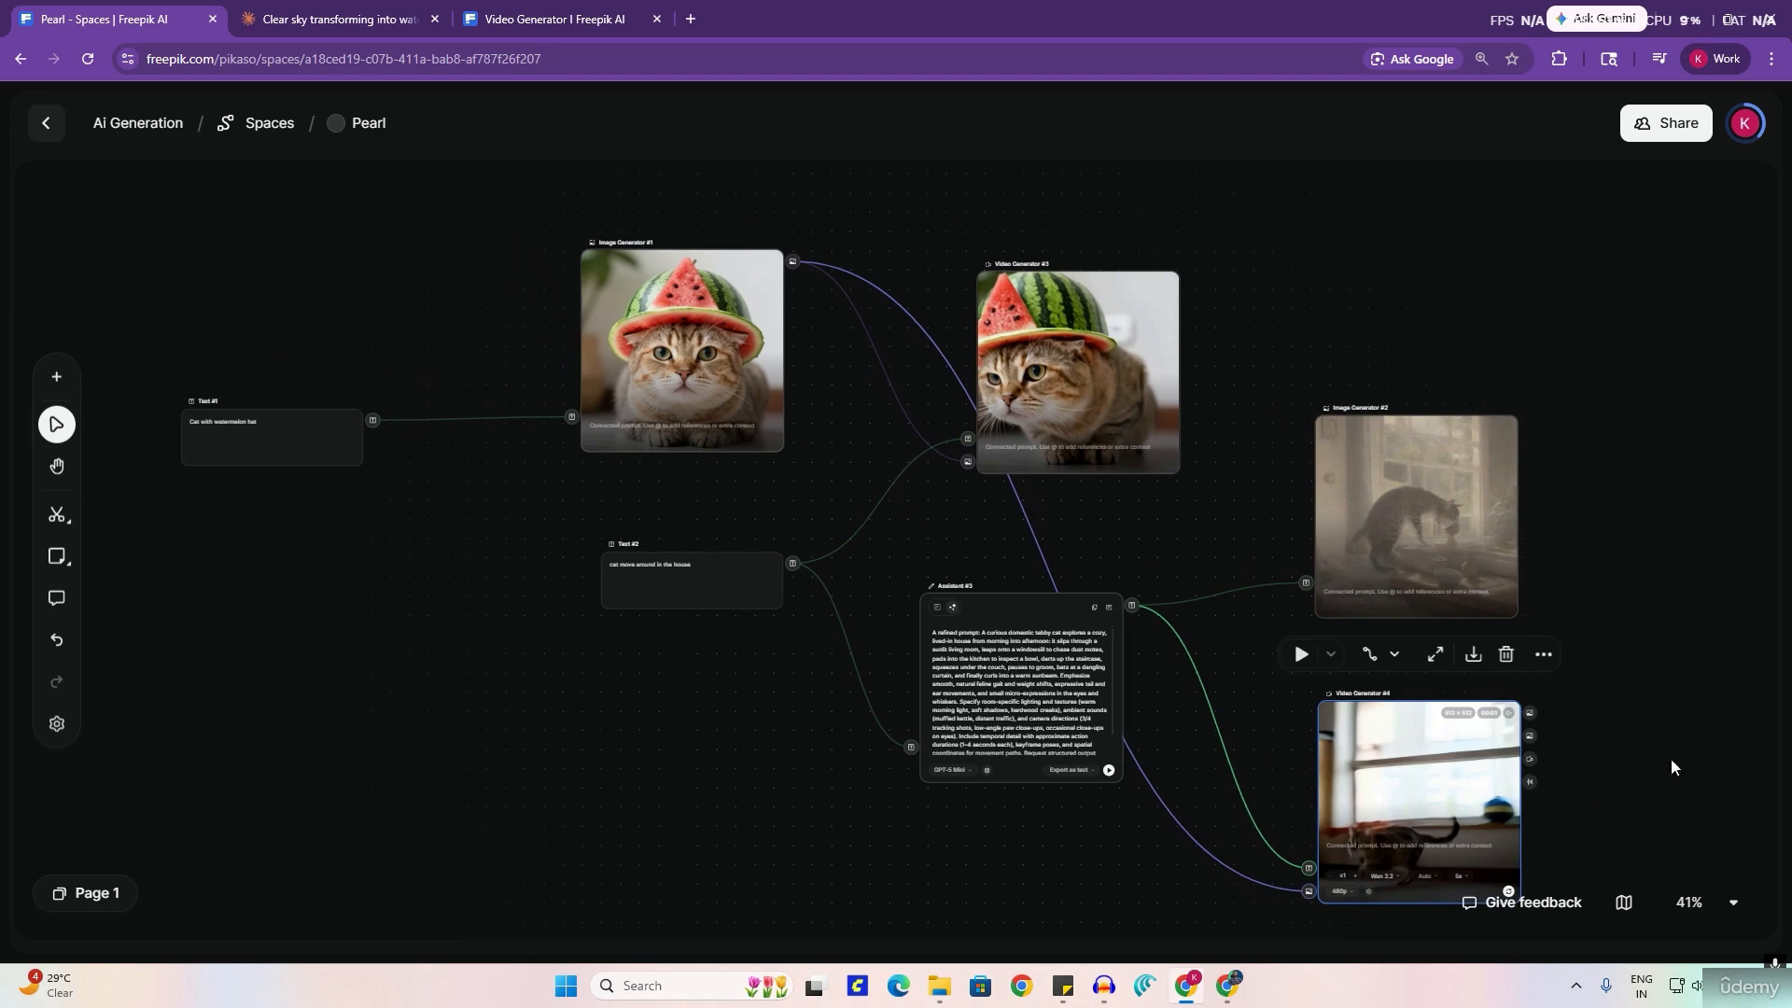
Step: Delete the unused Assistant #2 node below the workflow
{"action": "scroll", "coordinate": [1606, 725], "scroll_direction": "down", "scroll_amount": 5}
{"action": "scroll", "coordinate": [724, 545], "scroll_direction": "down", "scroll_amount": 3}
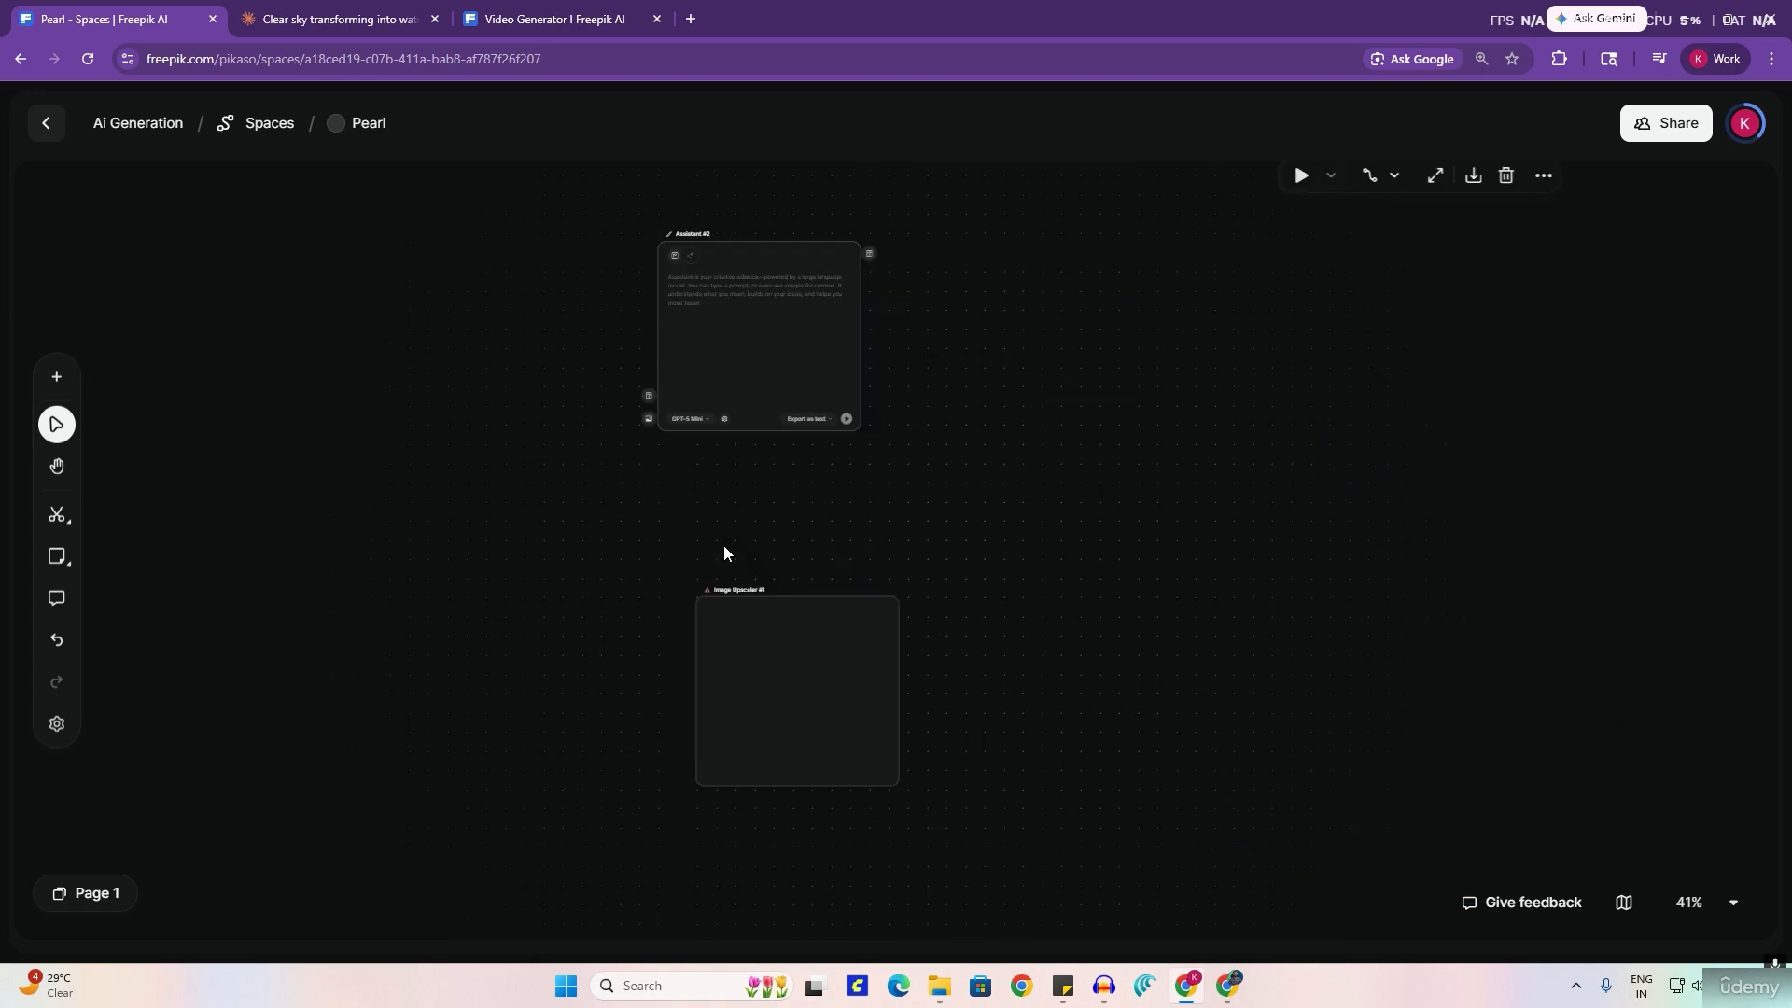
{"action": "scroll", "coordinate": [715, 532], "scroll_direction": "down", "scroll_amount": 1}
{"action": "left_click_drag", "start_coordinate": [523, 223], "coordinate": [912, 495]}
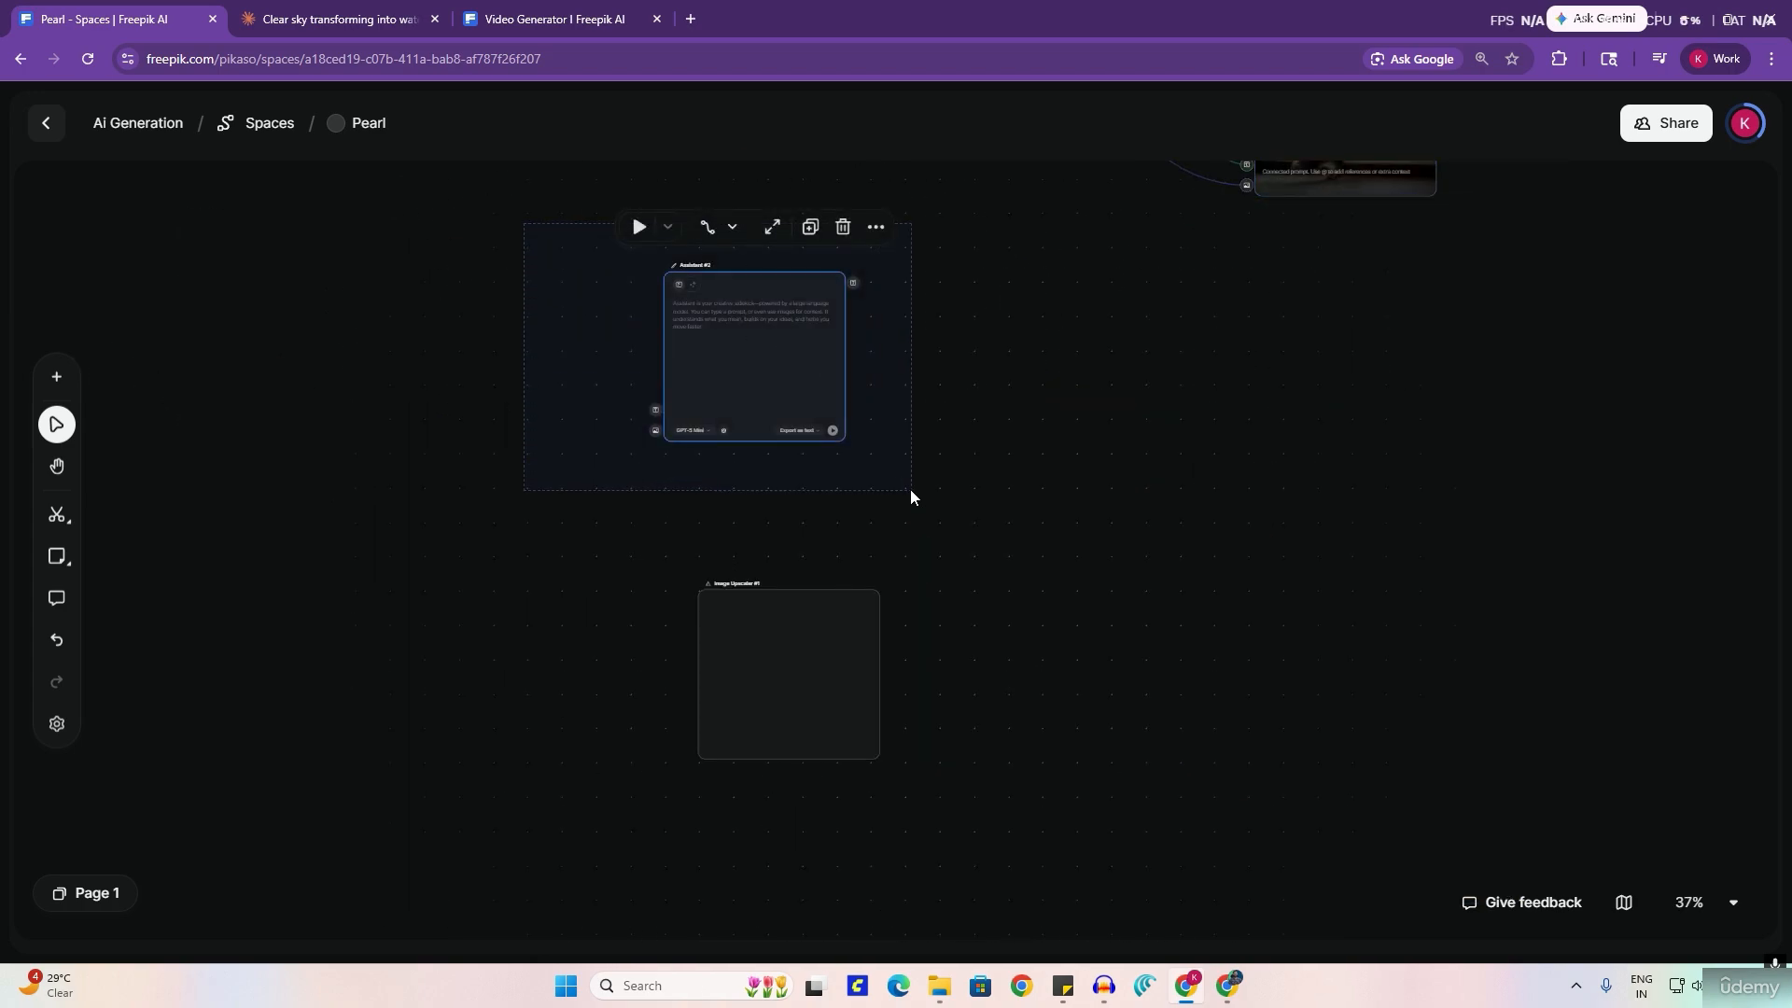
{"action": "key", "text": "Delete"}
Step: Move the Image Upscaler #1 node up and closer to the workflow, beneath Assistant #3
{"action": "left_click_drag", "start_coordinate": [664, 572], "coordinate": [896, 775]}
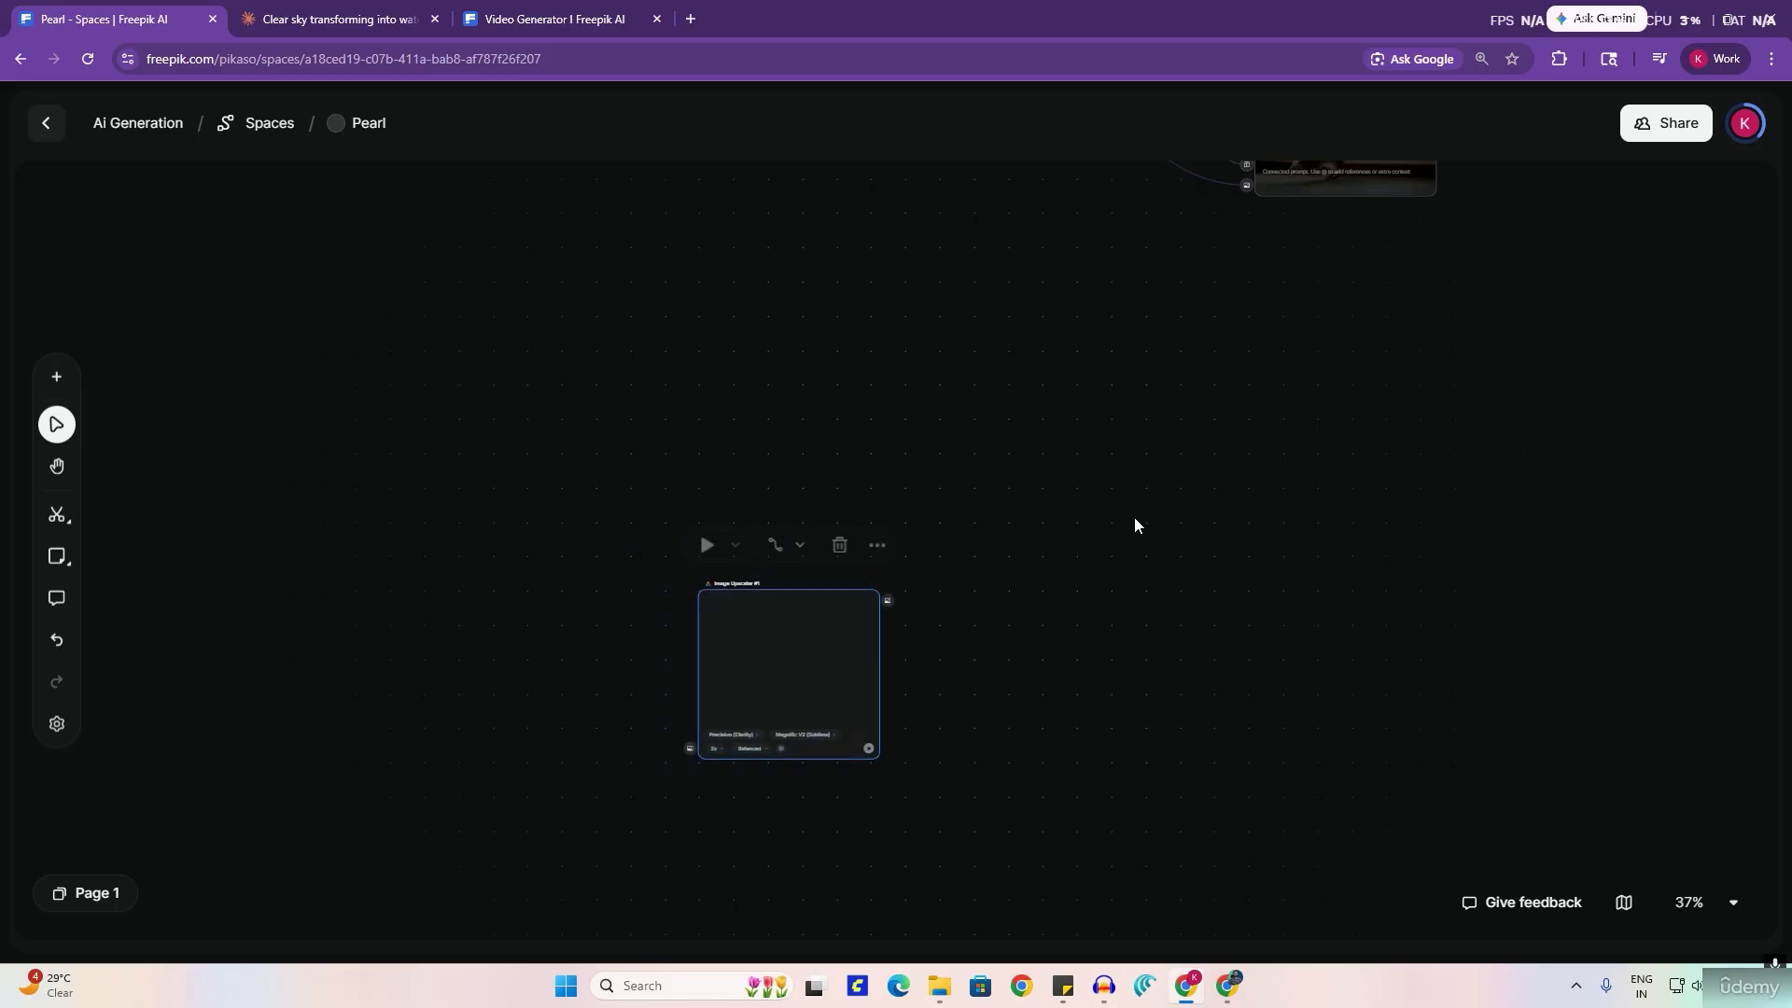
{"action": "scroll", "coordinate": [1046, 625], "scroll_direction": "up", "scroll_amount": 3}
{"action": "left_click_drag", "start_coordinate": [659, 866], "coordinate": [900, 585]}
{"action": "scroll", "coordinate": [914, 626], "scroll_direction": "up", "scroll_amount": 1}
{"action": "scroll", "coordinate": [915, 626], "scroll_direction": "right", "scroll_amount": 1}
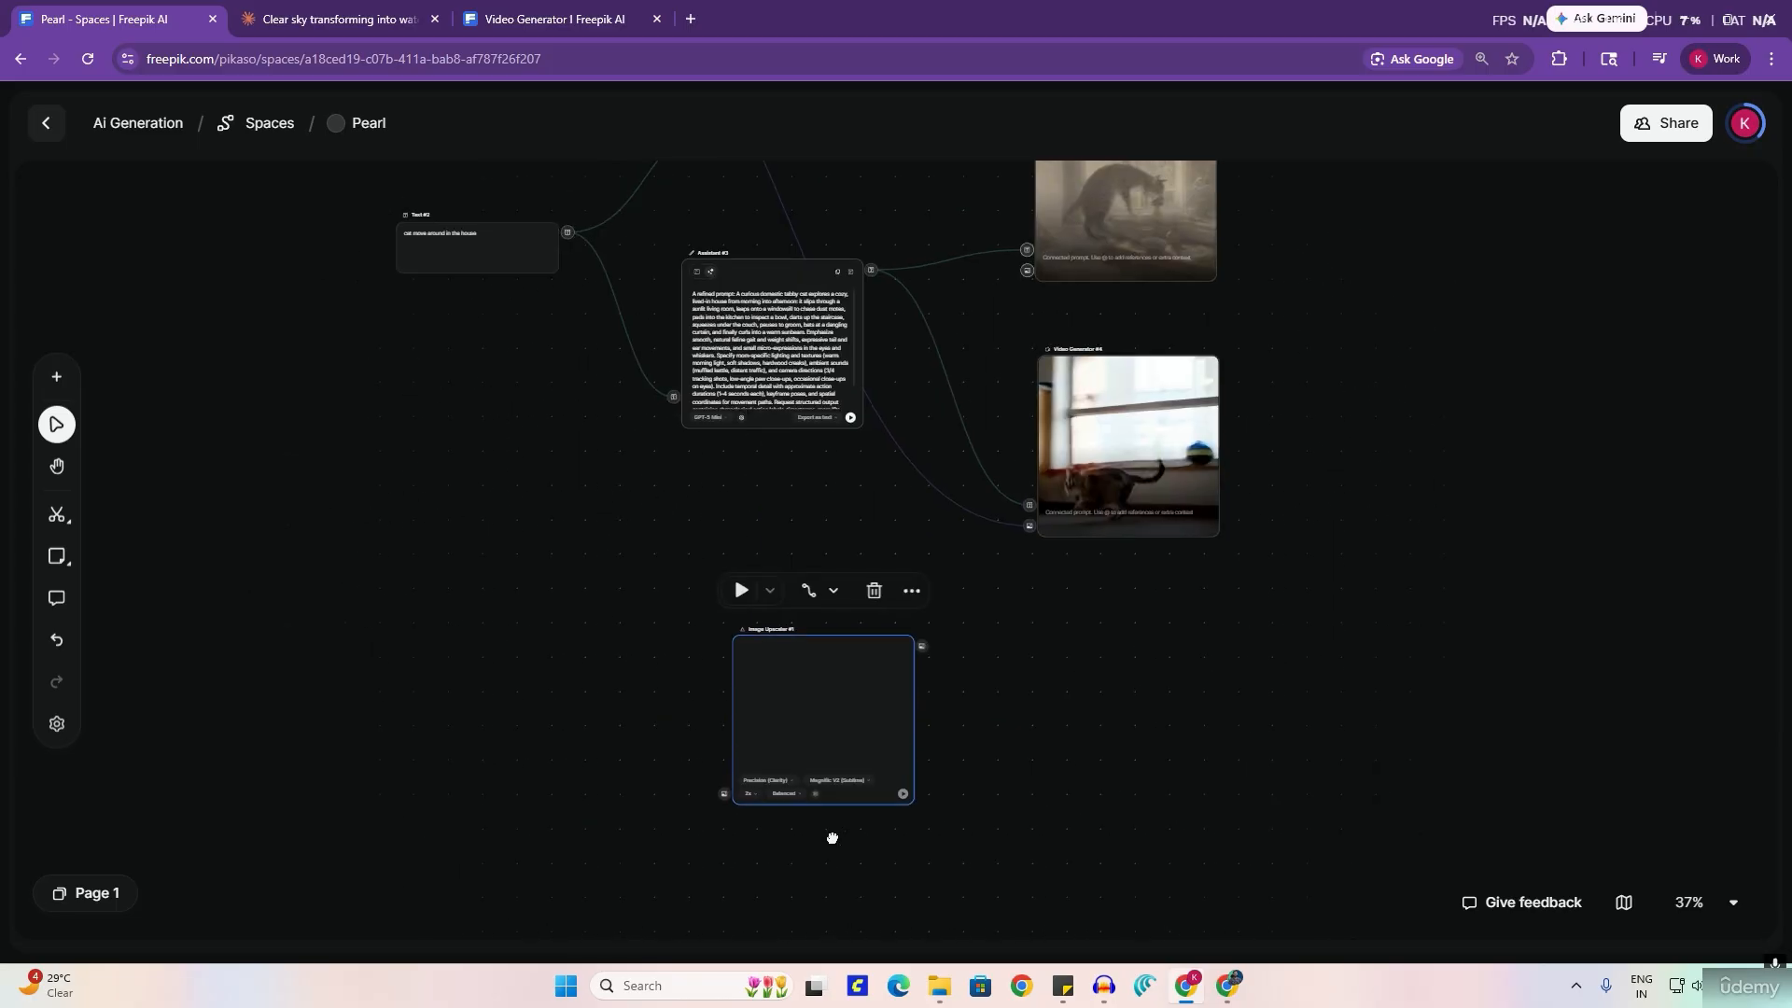
Step: Move the Image Upscaler #1 node above Video Generator #3 and connect Image Generator #1's image output to its input
{"action": "scroll", "coordinate": [937, 668], "scroll_direction": "down", "scroll_amount": 2}
{"action": "scroll", "coordinate": [937, 737], "scroll_direction": "up", "scroll_amount": 4}
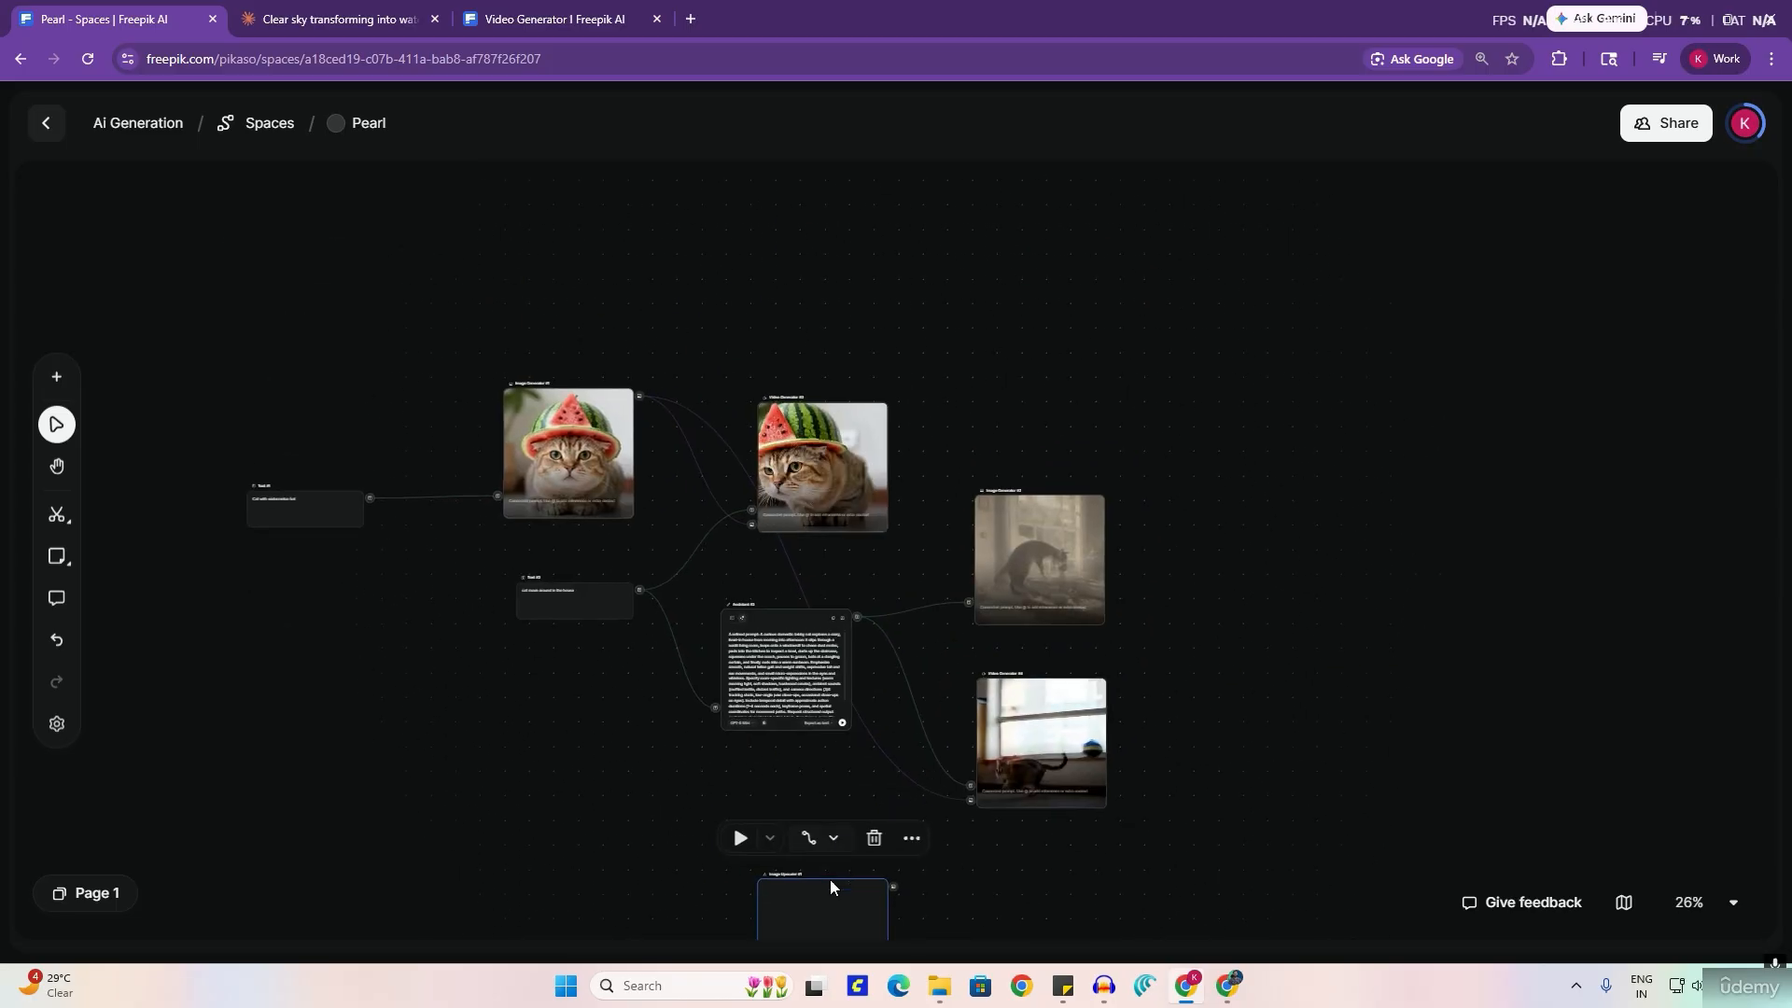
{"action": "left_click_drag", "start_coordinate": [827, 913], "coordinate": [796, 261]}
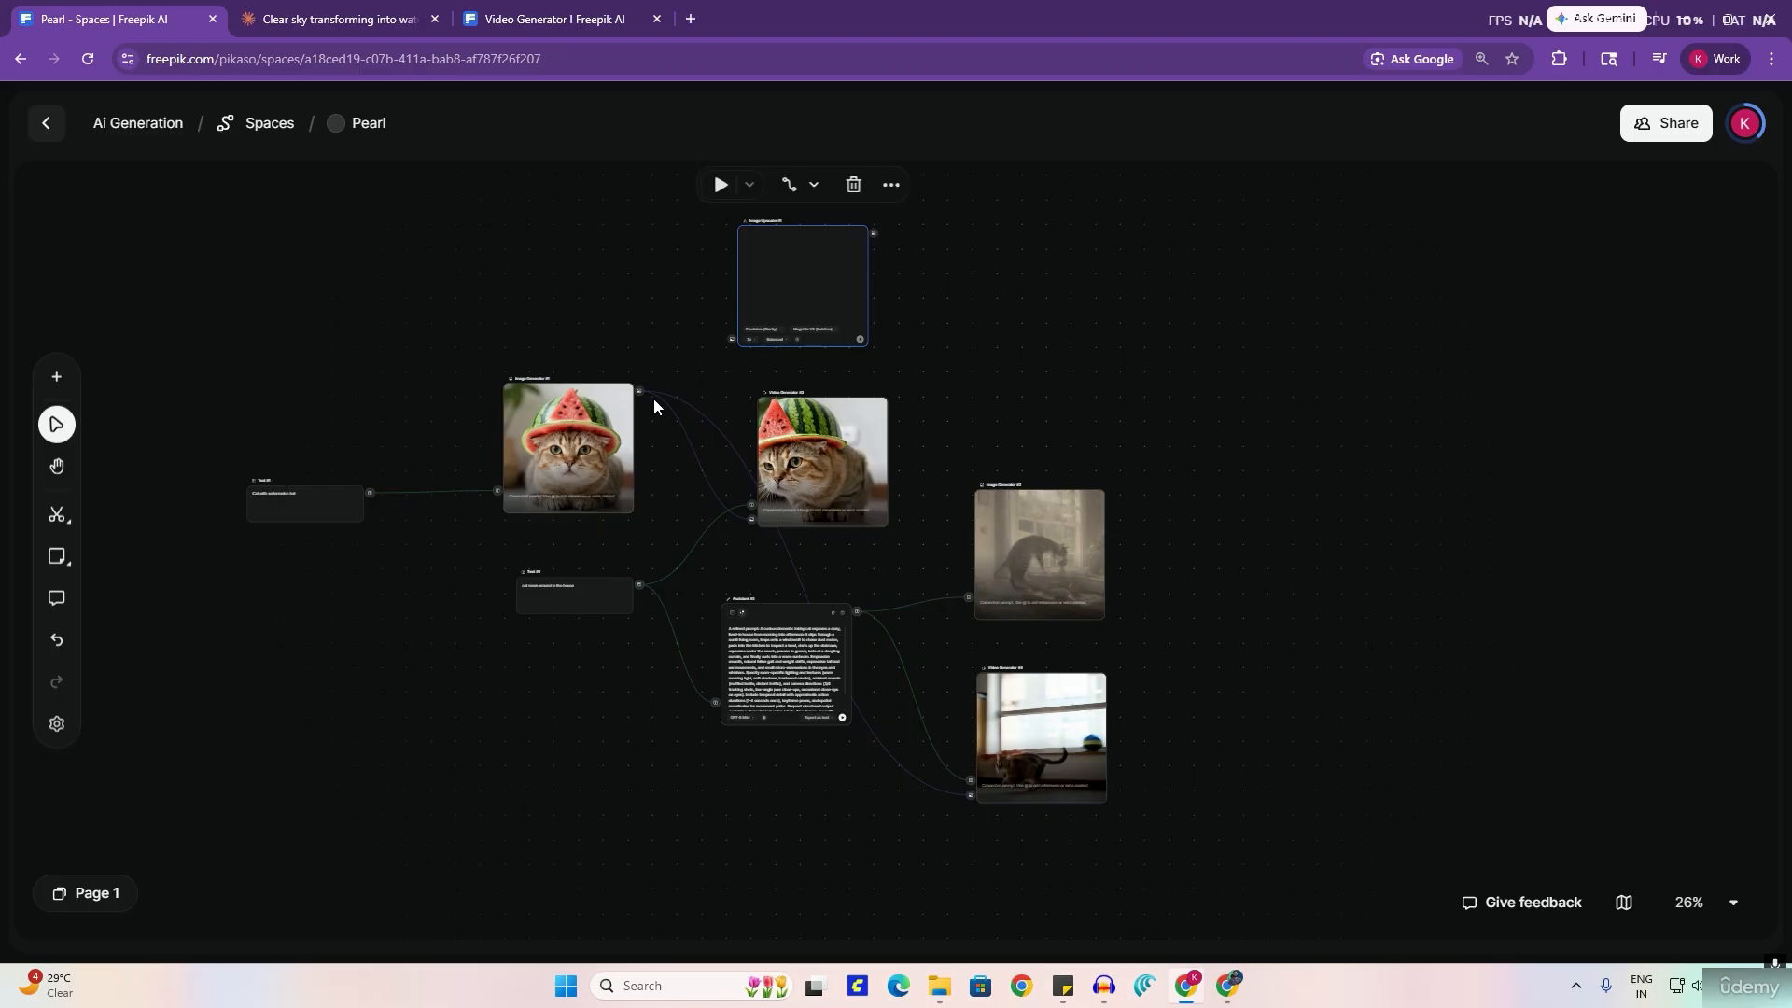
{"action": "left_click_drag", "start_coordinate": [634, 387], "coordinate": [708, 342]}
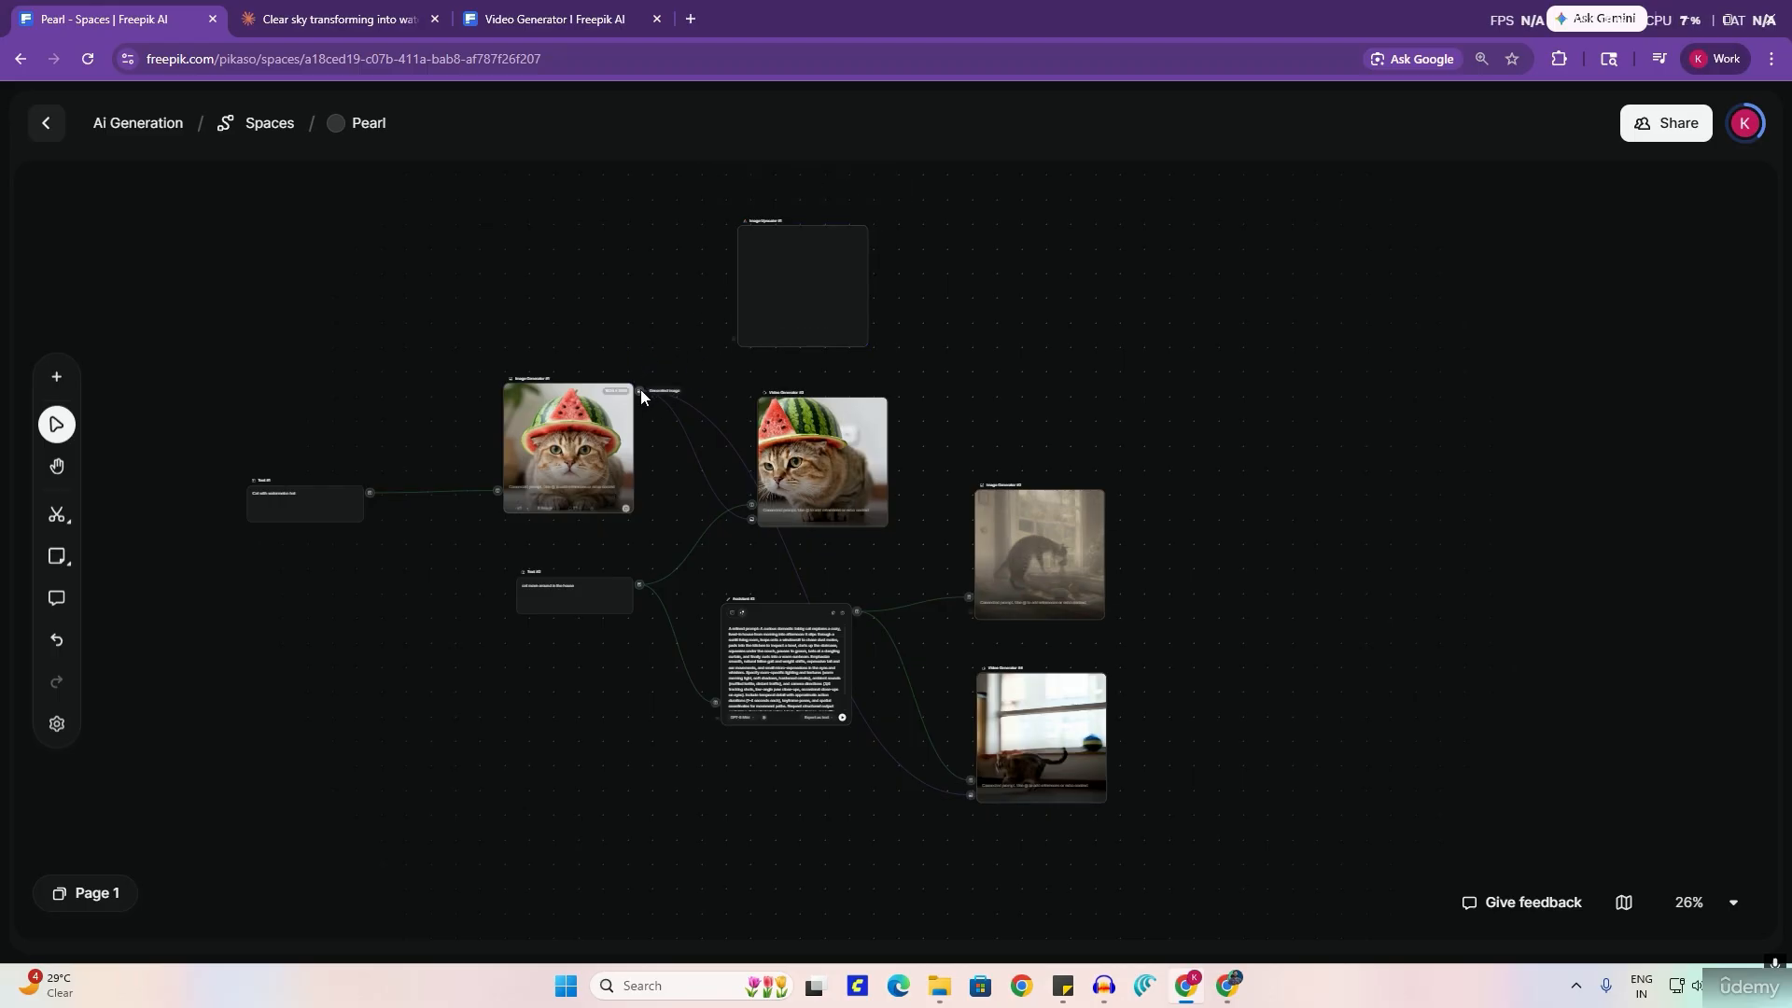
{"action": "left_click_drag", "start_coordinate": [641, 389], "coordinate": [765, 307]}
Step: Examine the choices Image Upscaler #1 offers for the upscaling mode, the Magnific model and the Balanced preset
{"action": "scroll", "coordinate": [764, 308], "scroll_direction": "up", "scroll_amount": 5}
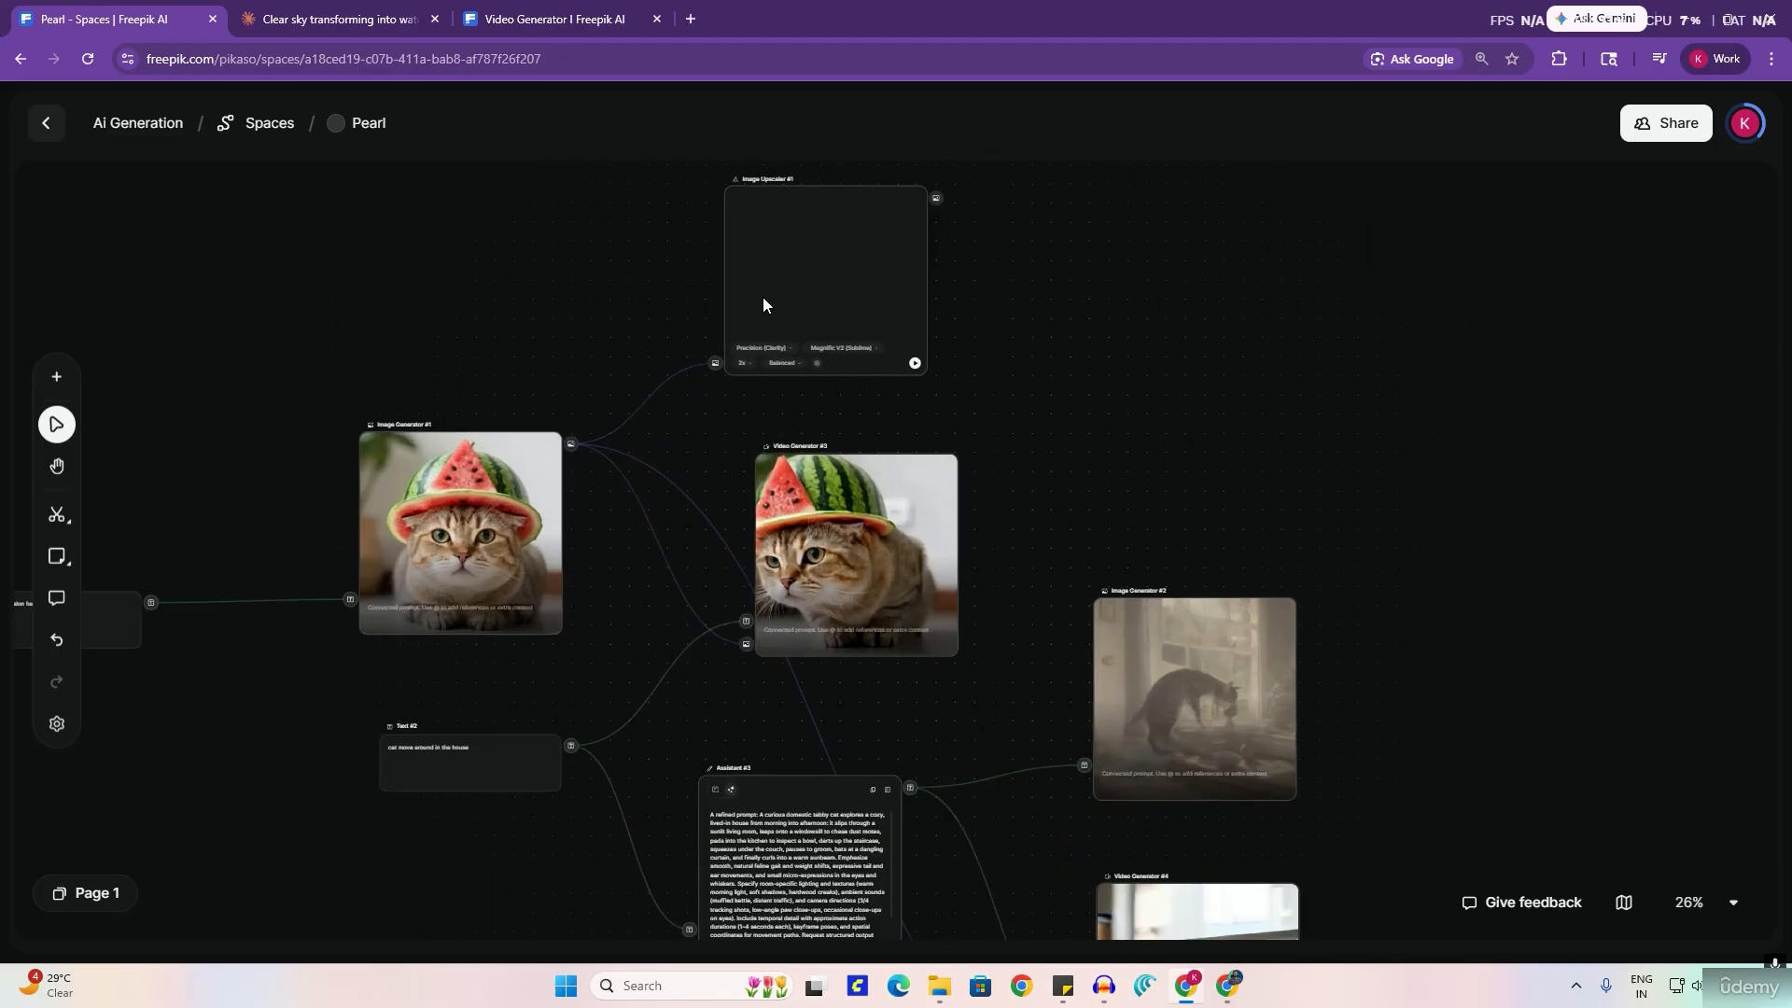
{"action": "scroll", "coordinate": [1008, 434], "scroll_direction": "up", "scroll_amount": 3}
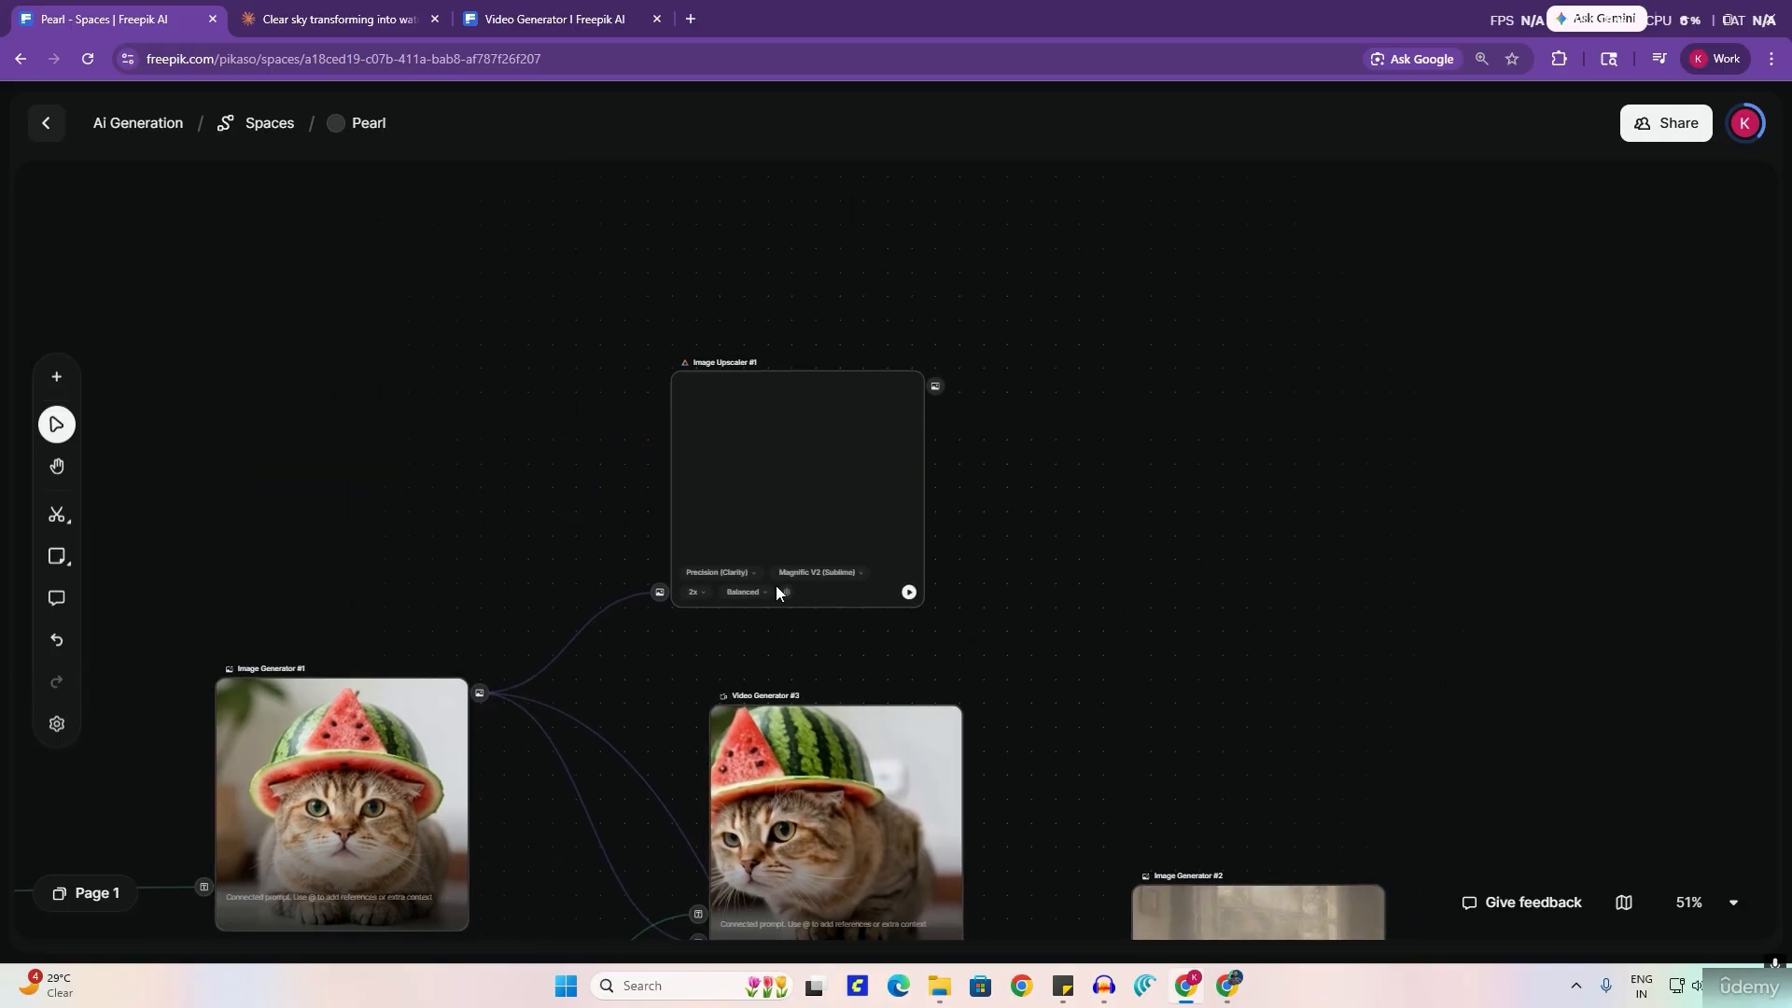
{"action": "scroll", "coordinate": [752, 587], "scroll_direction": "up", "scroll_amount": 5}
{"action": "left_click", "coordinate": [758, 553]}
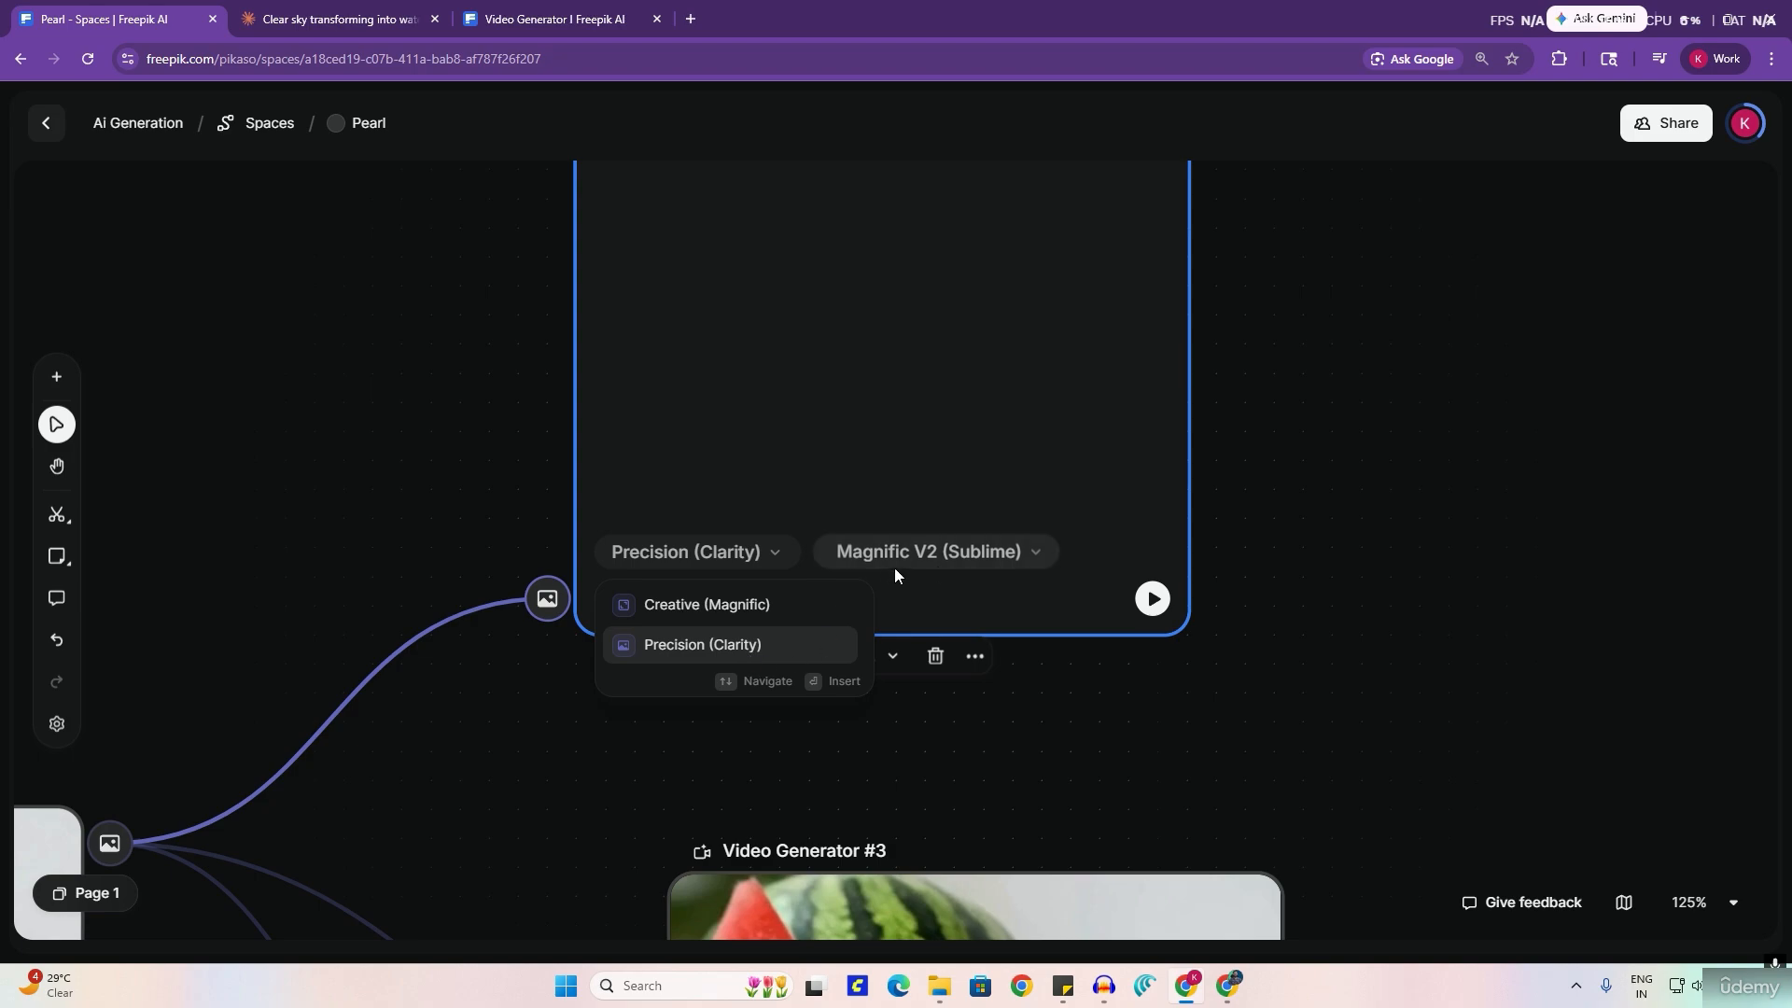
{"action": "left_click", "coordinate": [955, 566]}
{"action": "left_click", "coordinate": [955, 566]}
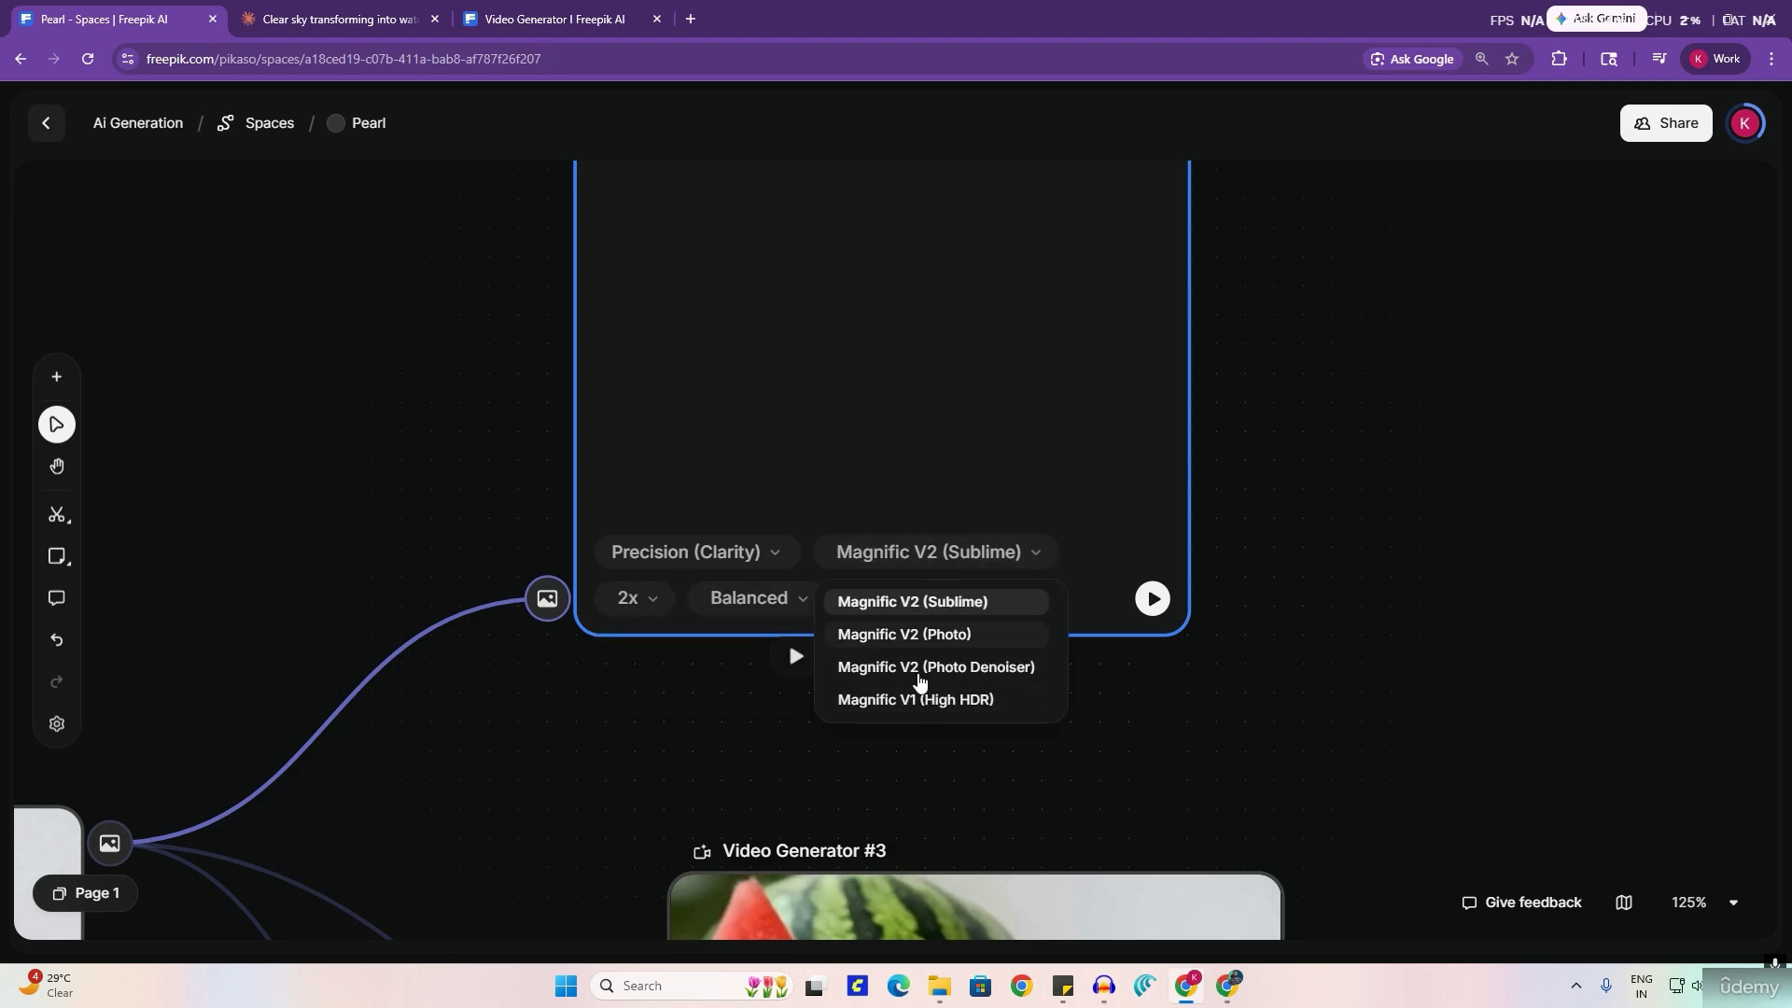
{"action": "left_click", "coordinate": [702, 617]}
{"action": "left_click", "coordinate": [729, 602]}
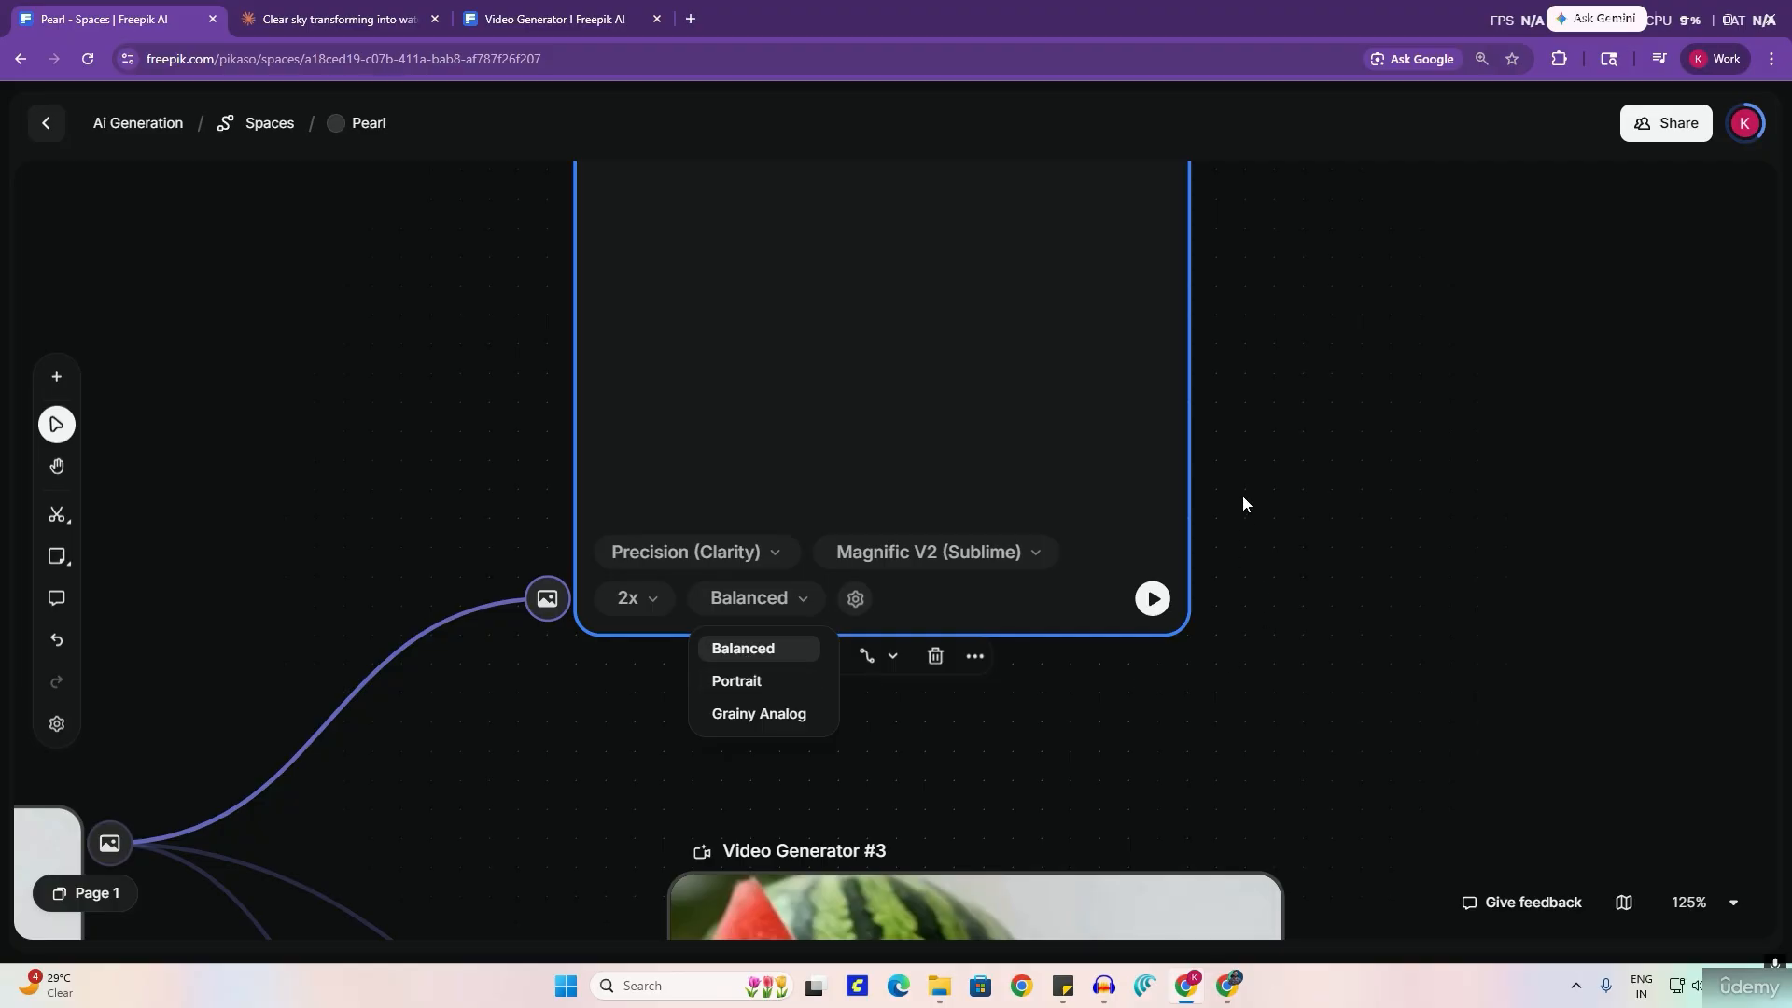
{"action": "scroll", "coordinate": [1241, 491], "scroll_direction": "down", "scroll_amount": 5}
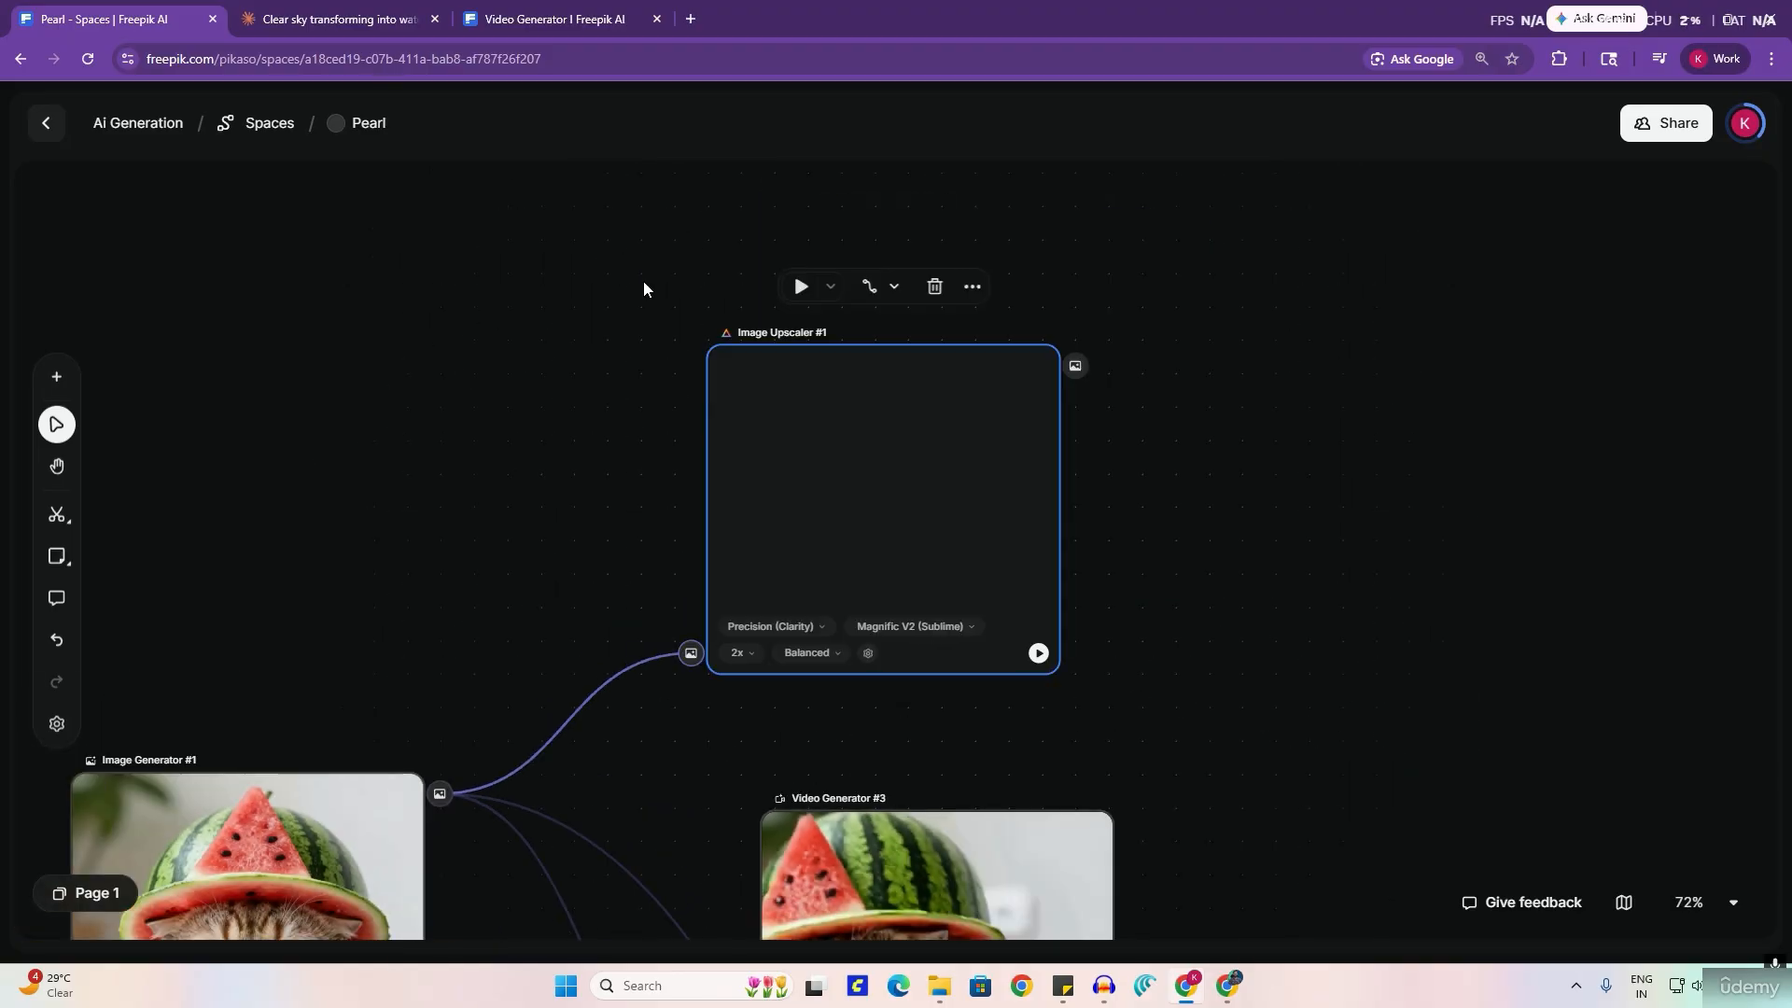